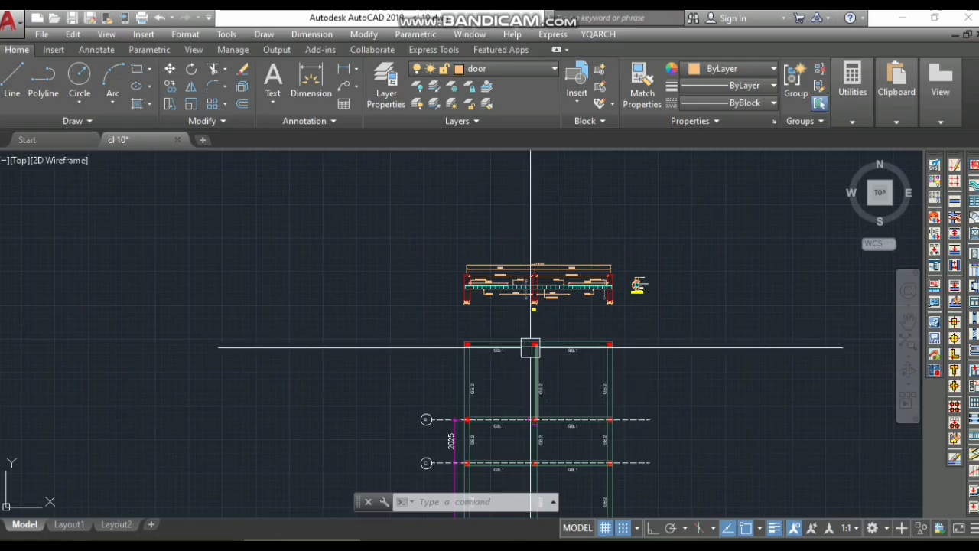
Step: Examine the overall drawing layout, including the top beam plan and the grade beam plan
{"action": "scroll", "coordinate": [552, 335], "scroll_direction": "down", "scroll_amount": 8}
{"action": "scroll", "coordinate": [557, 321], "scroll_direction": "up", "scroll_amount": 4}
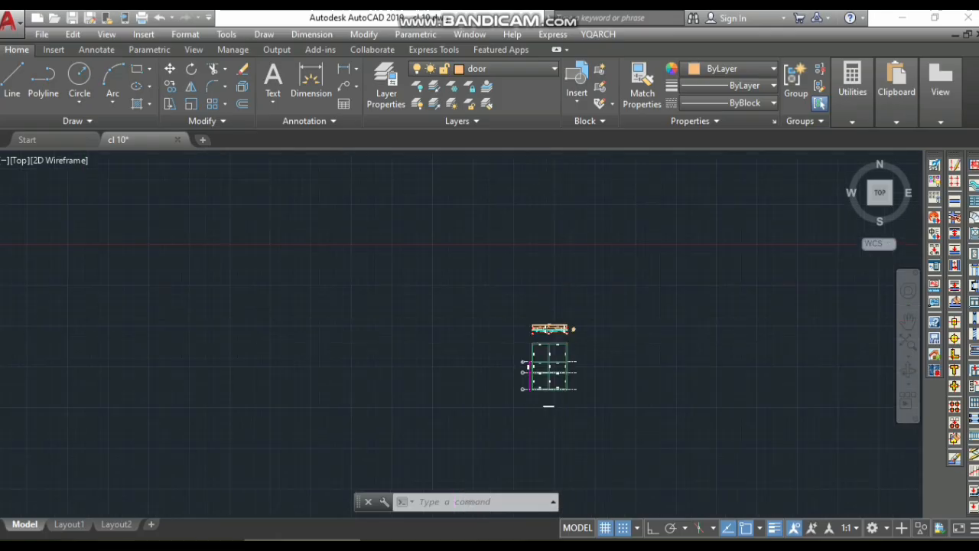
{"action": "scroll", "coordinate": [545, 317], "scroll_direction": "up", "scroll_amount": 5}
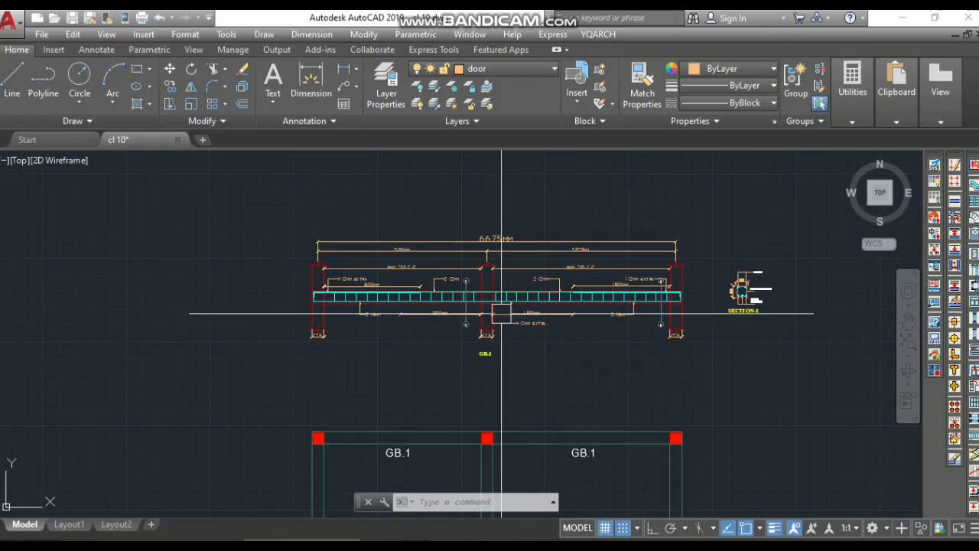
{"action": "scroll", "coordinate": [522, 279], "scroll_direction": "down", "scroll_amount": 5}
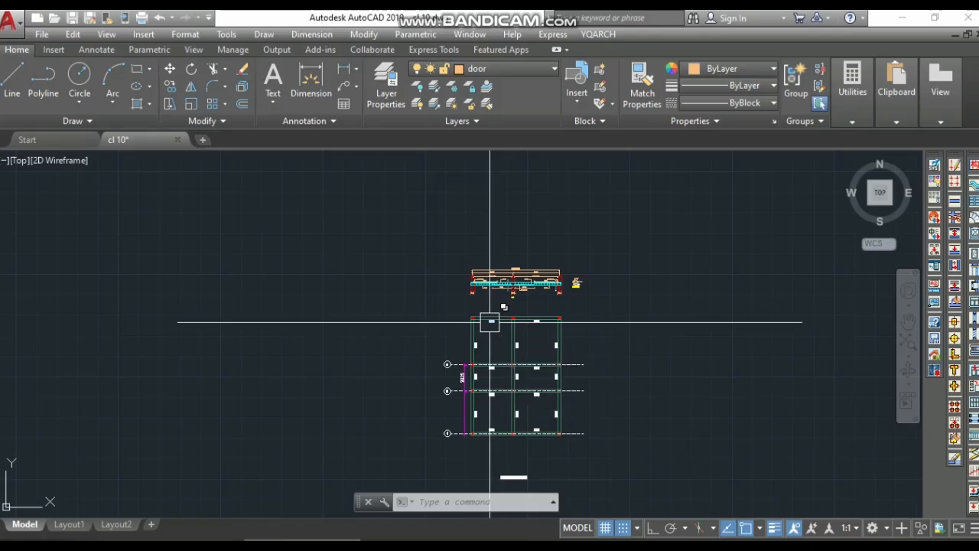
{"action": "scroll", "coordinate": [521, 324], "scroll_direction": "down", "scroll_amount": 5}
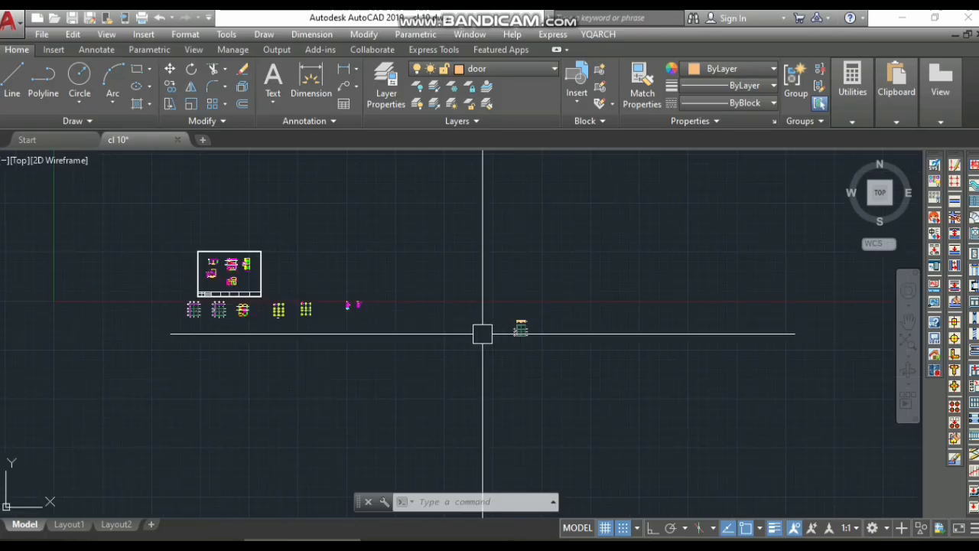
{"action": "scroll", "coordinate": [260, 314], "scroll_direction": "up", "scroll_amount": 6}
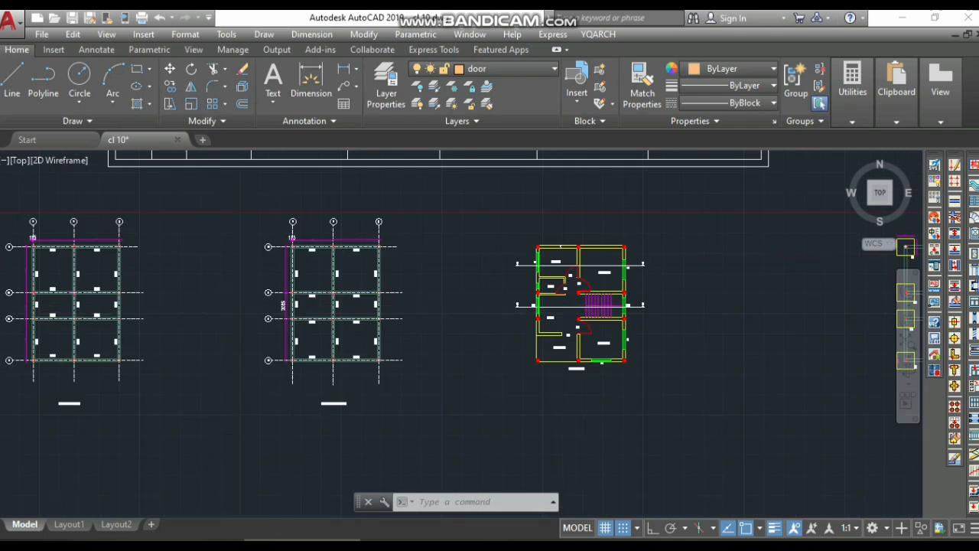
{"action": "scroll", "coordinate": [143, 350], "scroll_direction": "up", "scroll_amount": 4}
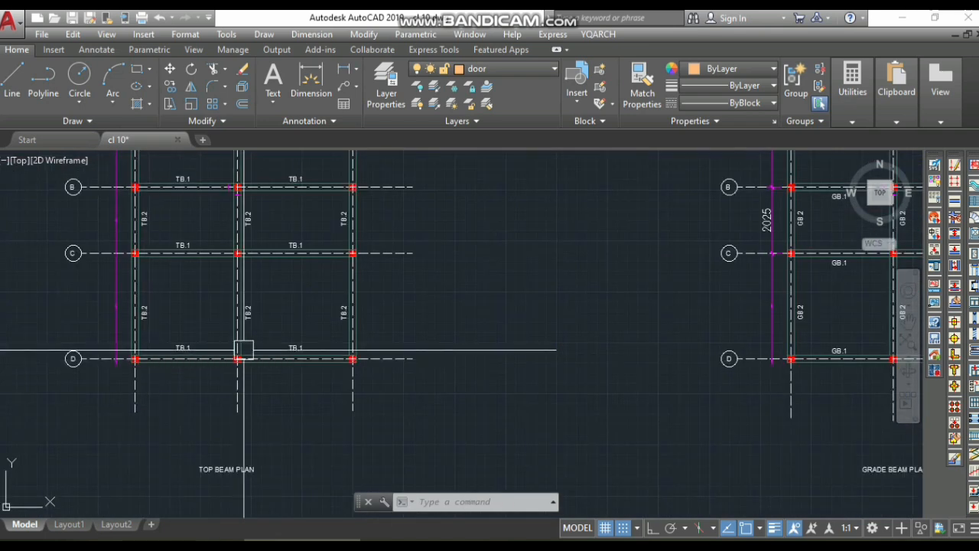
{"action": "scroll", "coordinate": [321, 356], "scroll_direction": "down", "scroll_amount": 4}
{"action": "scroll", "coordinate": [579, 387], "scroll_direction": "up", "scroll_amount": 3}
{"action": "scroll", "coordinate": [455, 387], "scroll_direction": "down", "scroll_amount": 3}
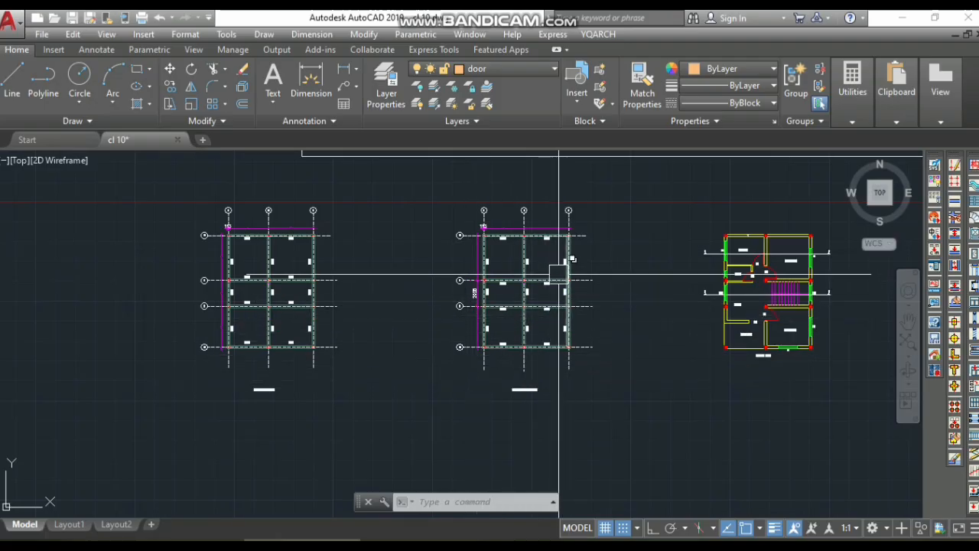
{"action": "scroll", "coordinate": [284, 466], "scroll_direction": "down", "scroll_amount": 5}
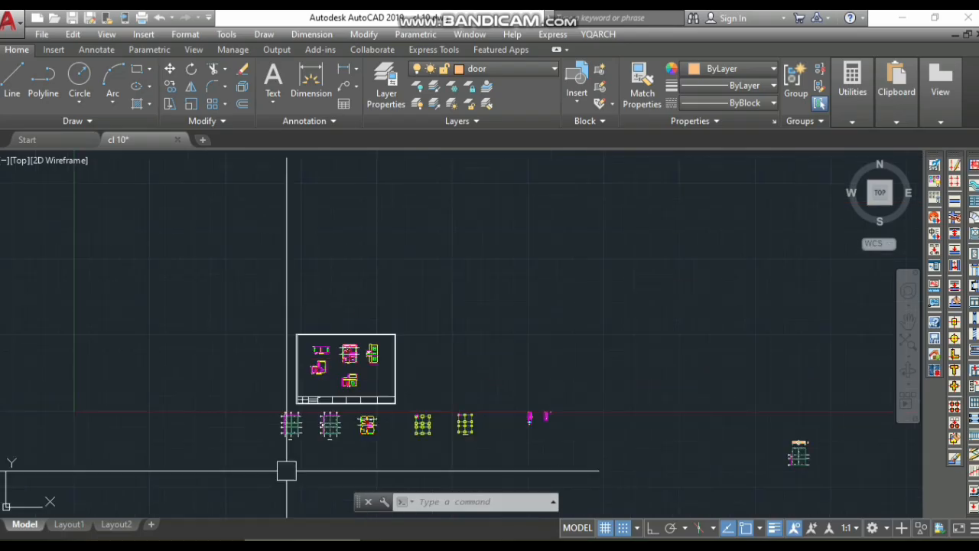
Step: Examine the GB.1 beam and its three columns along the uppermost row of the separate grade beam plan
{"action": "scroll", "coordinate": [509, 404], "scroll_direction": "up", "scroll_amount": 6}
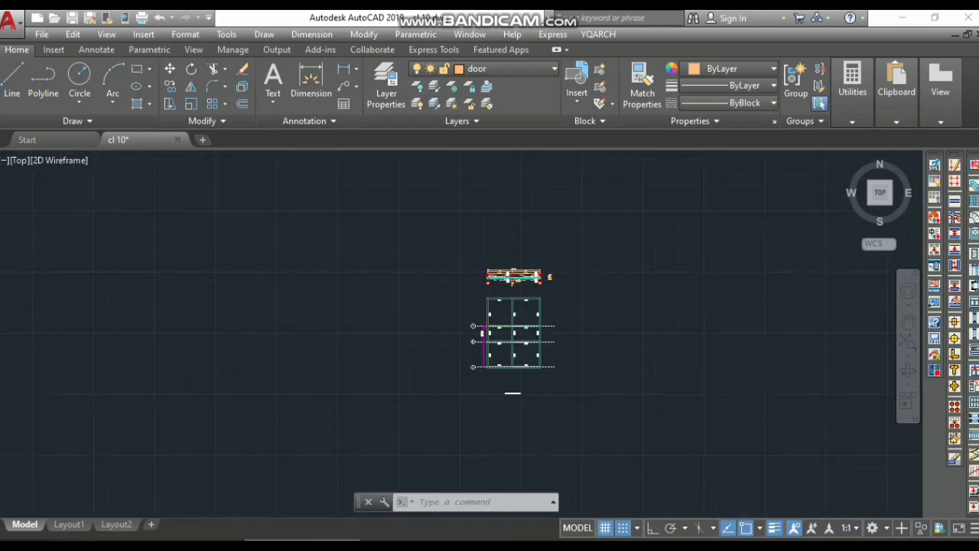
{"action": "scroll", "coordinate": [467, 299], "scroll_direction": "up", "scroll_amount": 2}
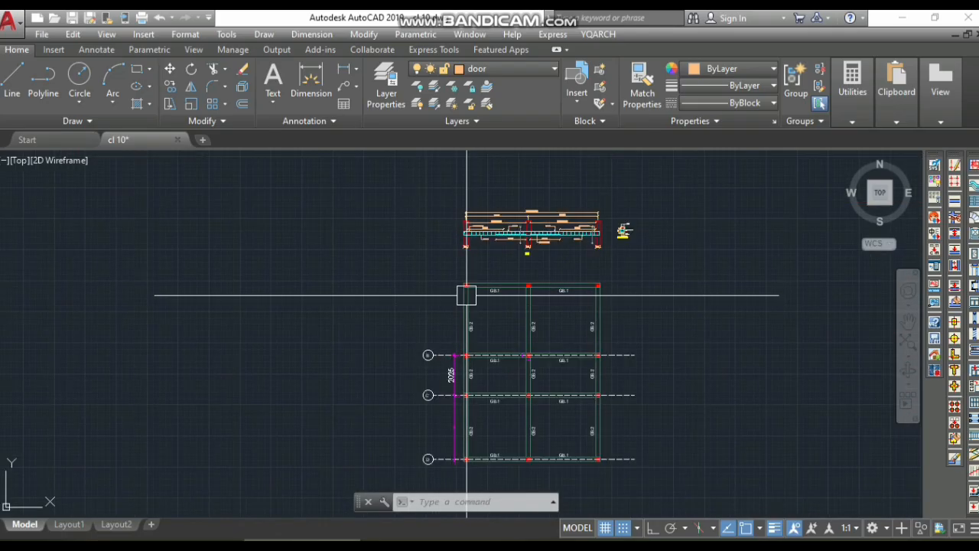
{"action": "scroll", "coordinate": [467, 295], "scroll_direction": "up", "scroll_amount": 4}
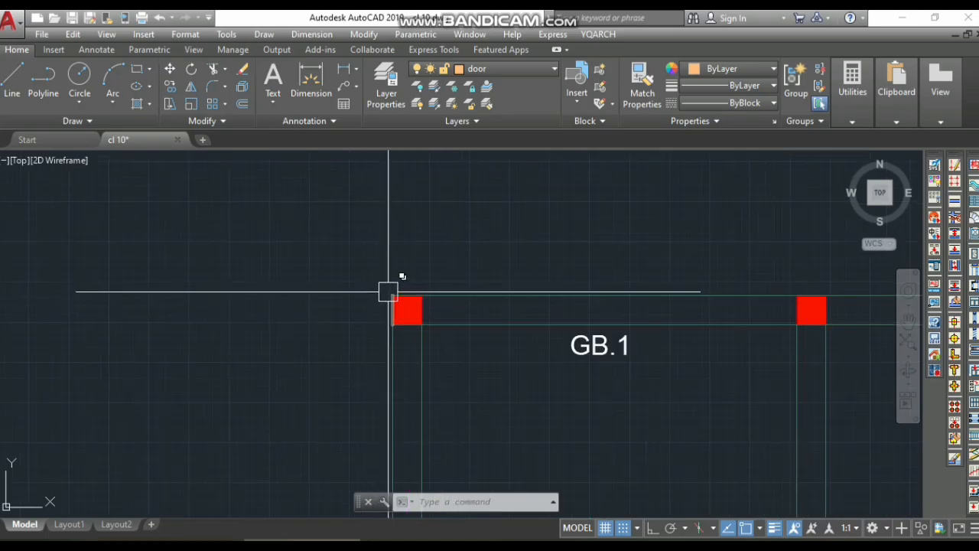
{"action": "scroll", "coordinate": [334, 291], "scroll_direction": "down", "scroll_amount": 4}
{"action": "scroll", "coordinate": [546, 290], "scroll_direction": "up", "scroll_amount": 3}
{"action": "scroll", "coordinate": [566, 295], "scroll_direction": "down", "scroll_amount": 3}
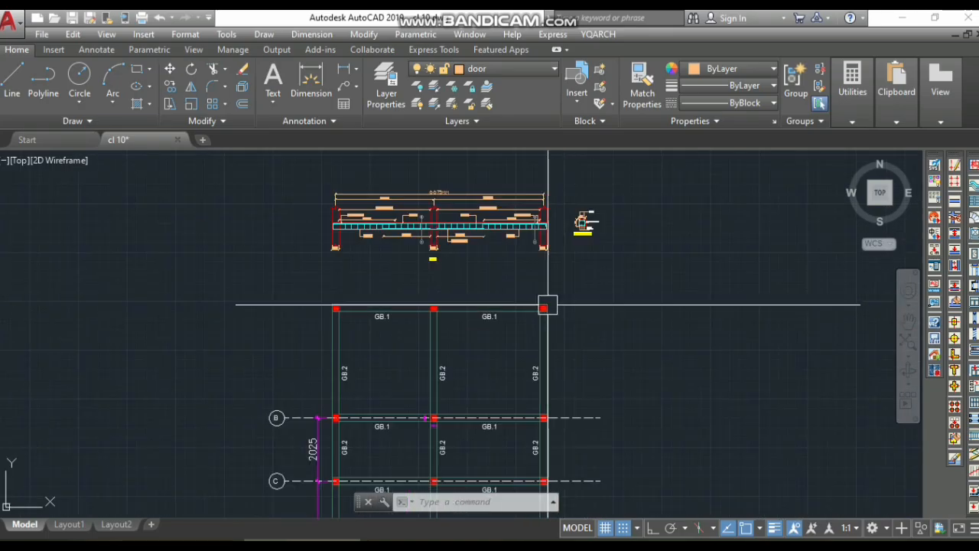
{"action": "scroll", "coordinate": [391, 296], "scroll_direction": "up", "scroll_amount": 2}
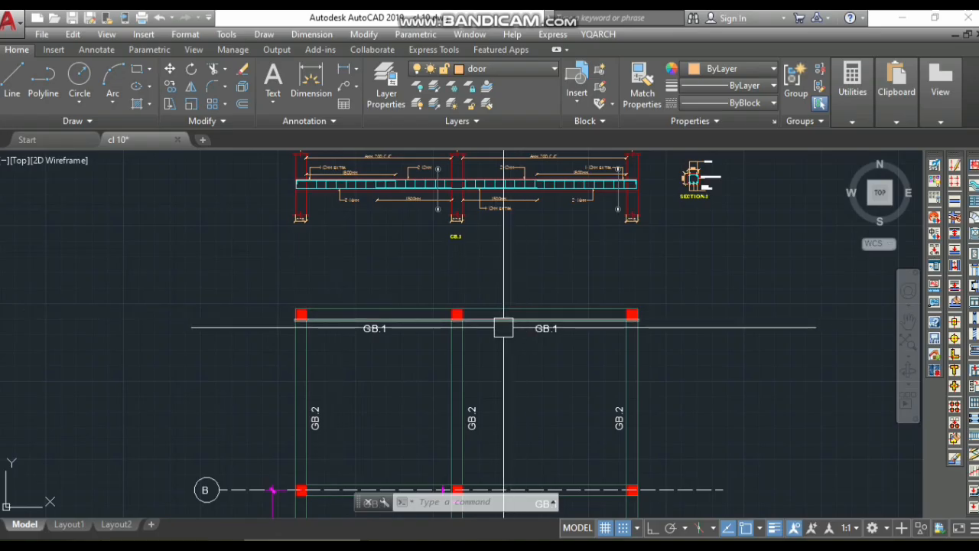
Step: Examine the GB.1 longitudinal section's span dimensions, column widths and reinforcement callouts, along with Section-1 beside it
{"action": "scroll", "coordinate": [451, 234], "scroll_direction": "up", "scroll_amount": 3}
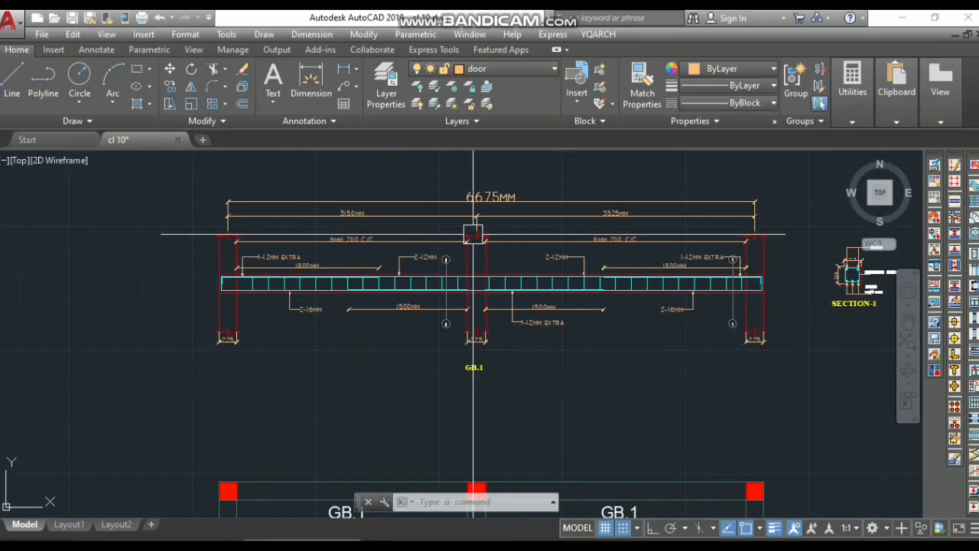
{"action": "scroll", "coordinate": [474, 234], "scroll_direction": "up", "scroll_amount": 2}
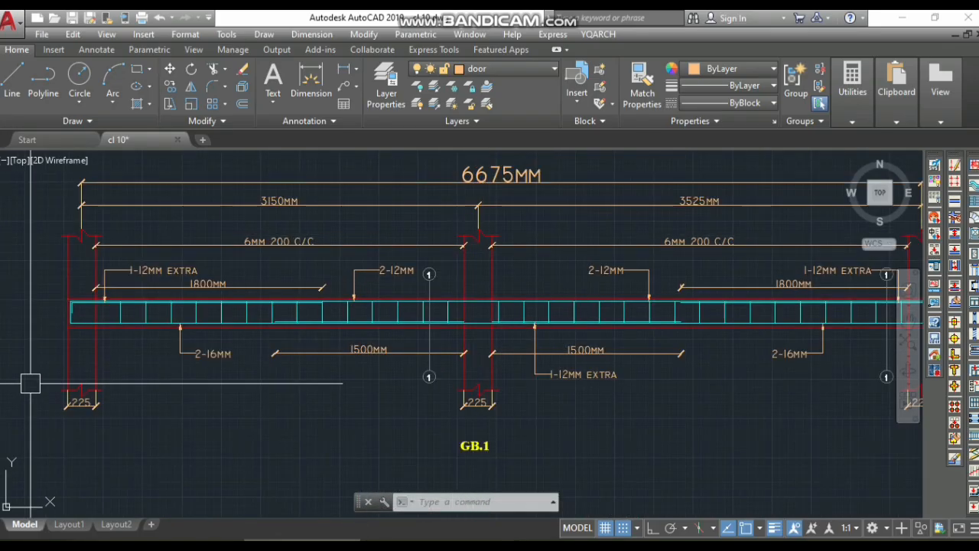
{"action": "scroll", "coordinate": [62, 285], "scroll_direction": "up", "scroll_amount": 2}
{"action": "scroll", "coordinate": [122, 290], "scroll_direction": "down", "scroll_amount": 4}
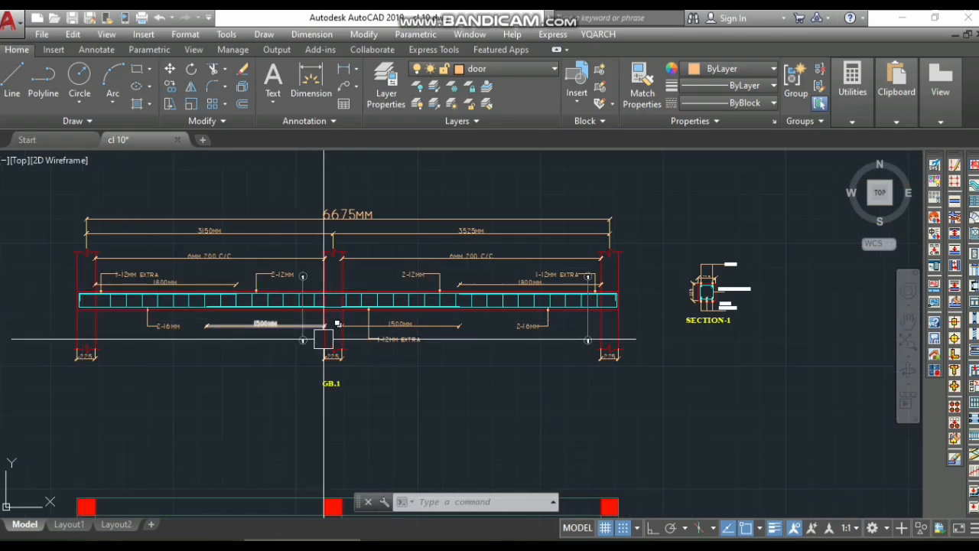
{"action": "scroll", "coordinate": [324, 339], "scroll_direction": "down", "scroll_amount": 3}
{"action": "scroll", "coordinate": [335, 360], "scroll_direction": "up", "scroll_amount": 3}
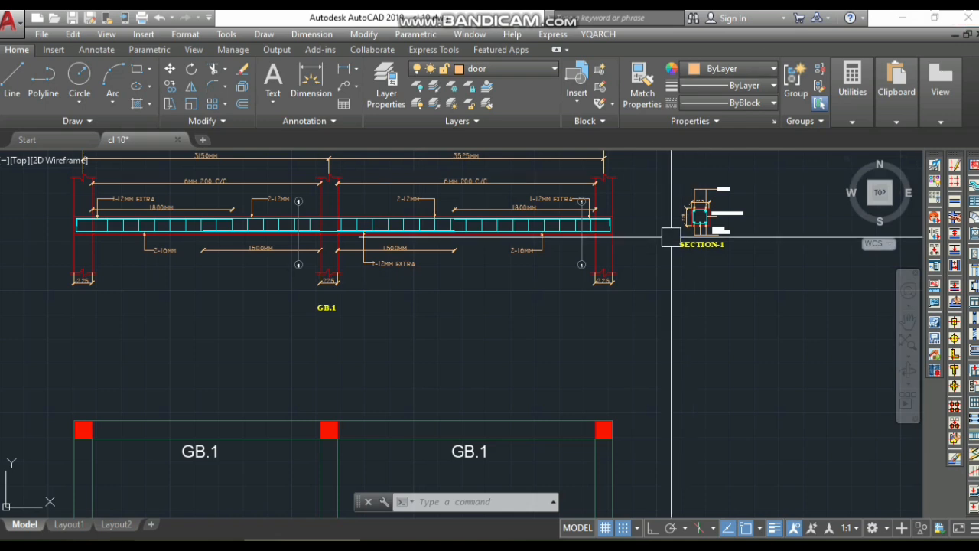
{"action": "scroll", "coordinate": [375, 378], "scroll_direction": "down", "scroll_amount": 2}
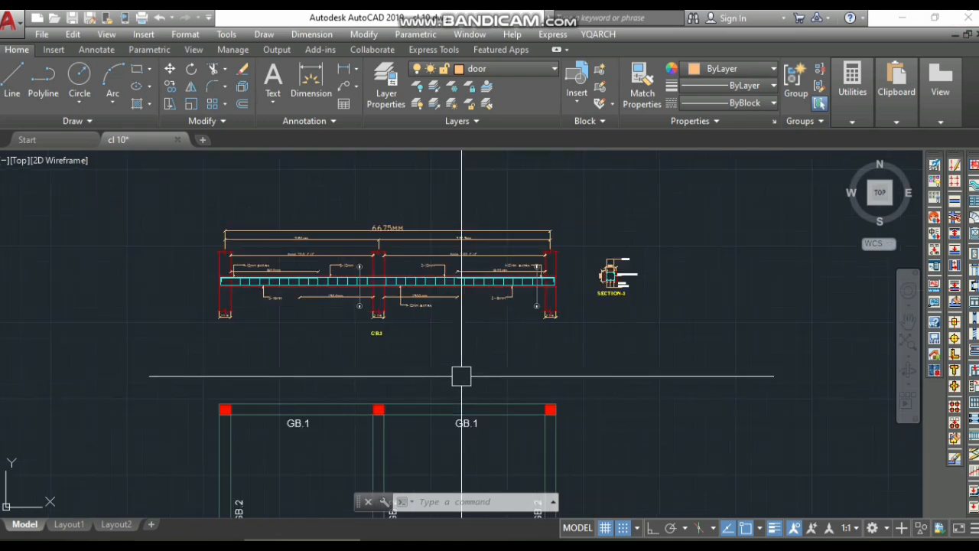
{"action": "scroll", "coordinate": [224, 276], "scroll_direction": "up", "scroll_amount": 2}
{"action": "scroll", "coordinate": [223, 276], "scroll_direction": "up", "scroll_amount": 3}
{"action": "scroll", "coordinate": [133, 280], "scroll_direction": "down", "scroll_amount": 1}
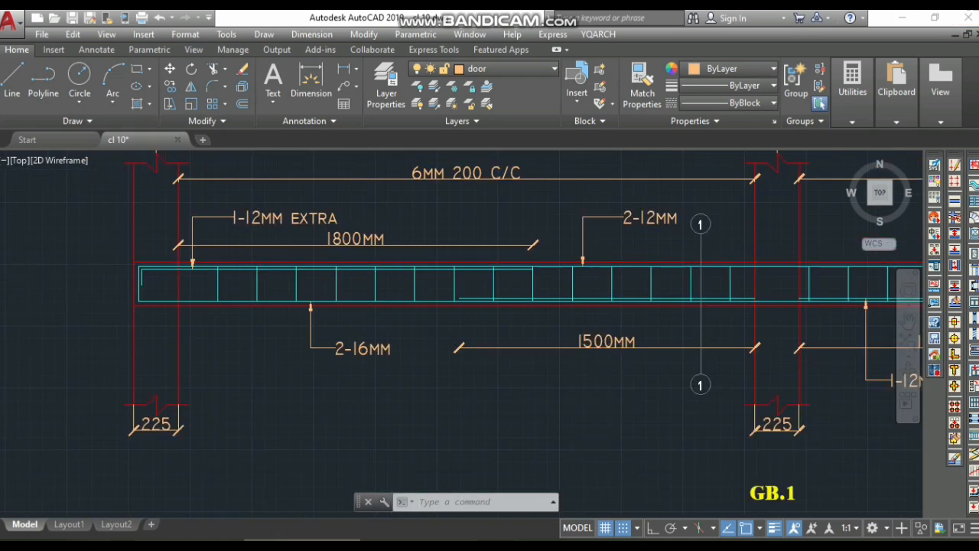
{"action": "scroll", "coordinate": [163, 307], "scroll_direction": "down", "scroll_amount": 1}
{"action": "scroll", "coordinate": [564, 316], "scroll_direction": "down", "scroll_amount": 1}
Step: Inspect the lower bars of GB.1's second span and the beam's red lower edge line near the end column
{"action": "scroll", "coordinate": [787, 310], "scroll_direction": "up", "scroll_amount": 4}
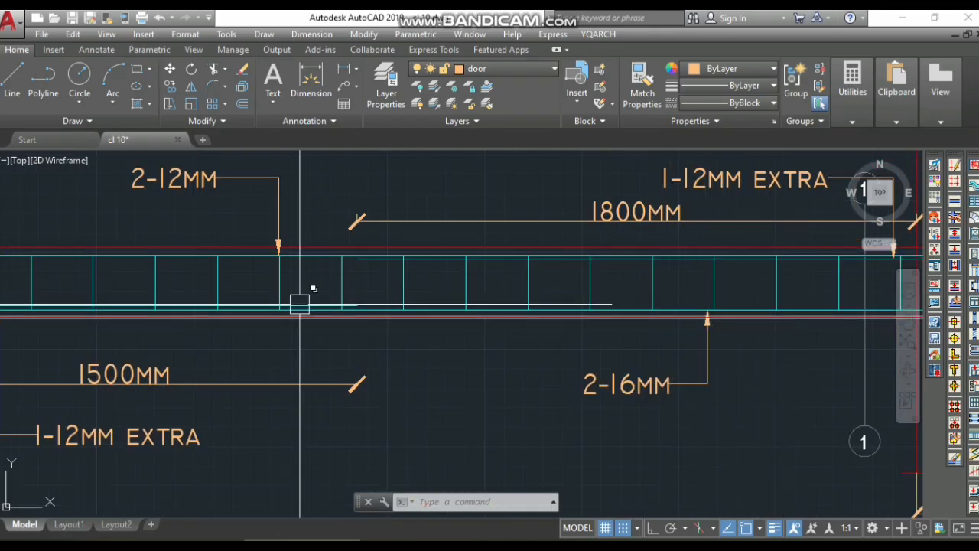
{"action": "scroll", "coordinate": [299, 302], "scroll_direction": "down", "scroll_amount": 3}
{"action": "scroll", "coordinate": [612, 302], "scroll_direction": "up", "scroll_amount": 5}
{"action": "left_click", "coordinate": [620, 291]}
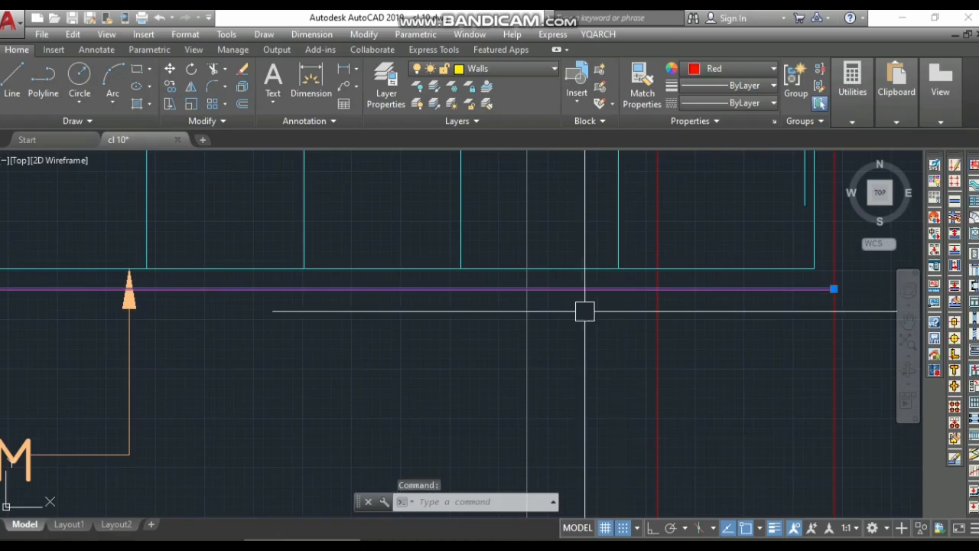
{"action": "key", "text": "Escape"}
{"action": "scroll", "coordinate": [584, 314], "scroll_direction": "down", "scroll_amount": 4}
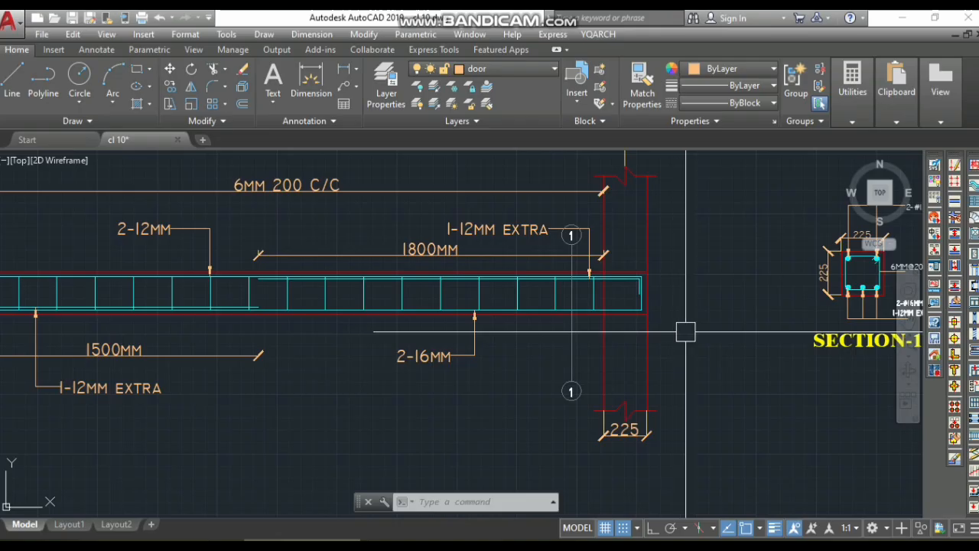
Step: Measure the concrete cover between GB.1's bottom bar and the beam's lower edge with an aligned dimension, without placing it
{"action": "scroll", "coordinate": [619, 273], "scroll_direction": "up", "scroll_amount": 4}
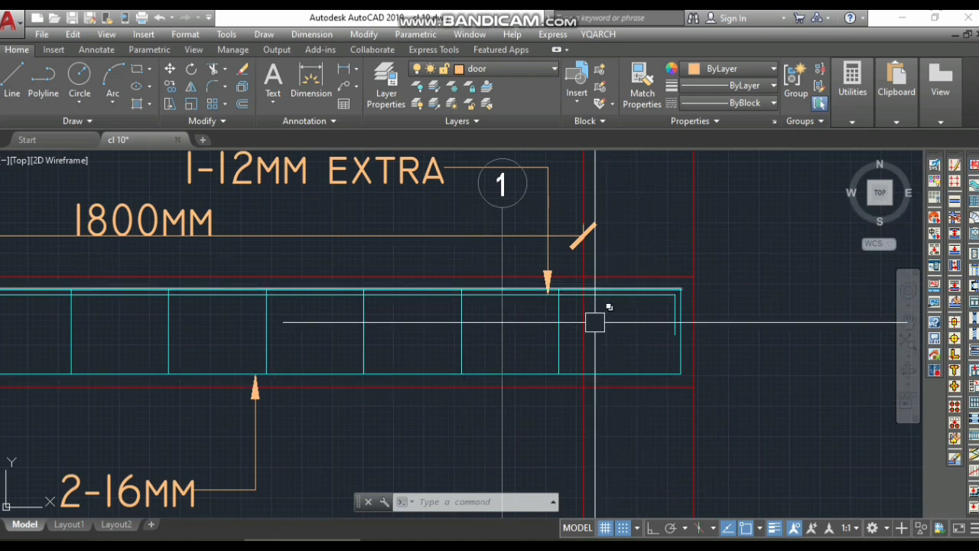
{"action": "scroll", "coordinate": [540, 386], "scroll_direction": "up", "scroll_amount": 6}
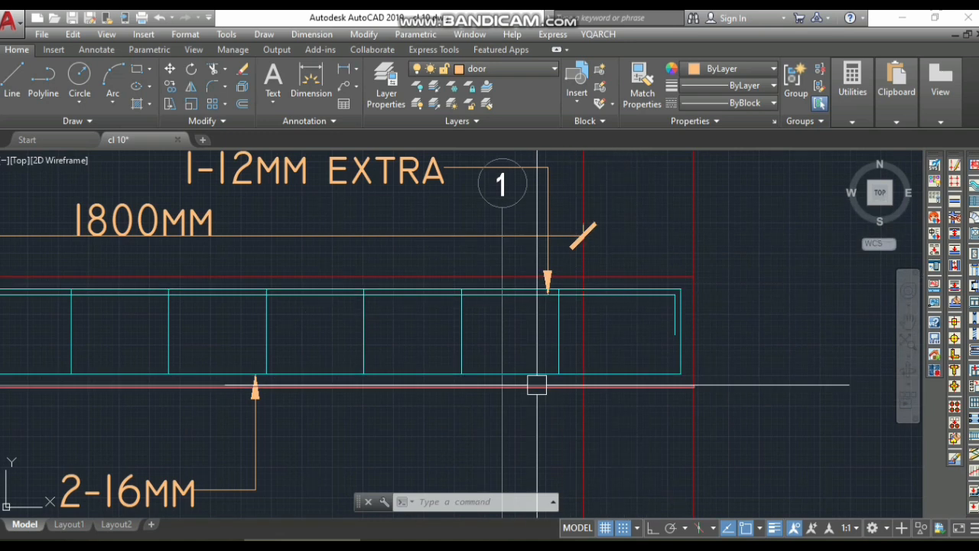
{"action": "scroll", "coordinate": [540, 390], "scroll_direction": "down", "scroll_amount": 5}
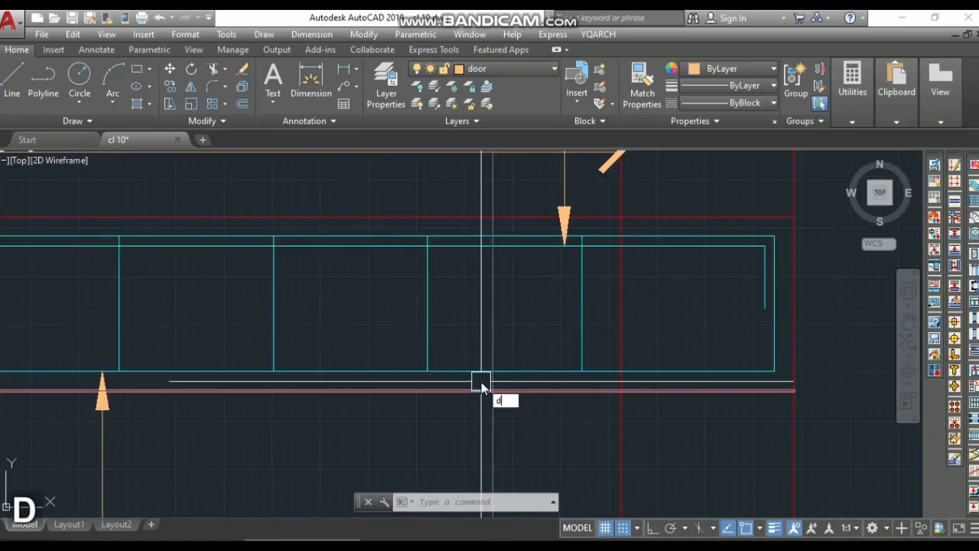
{"action": "type", "text": "al"}
{"action": "key", "text": "space"}
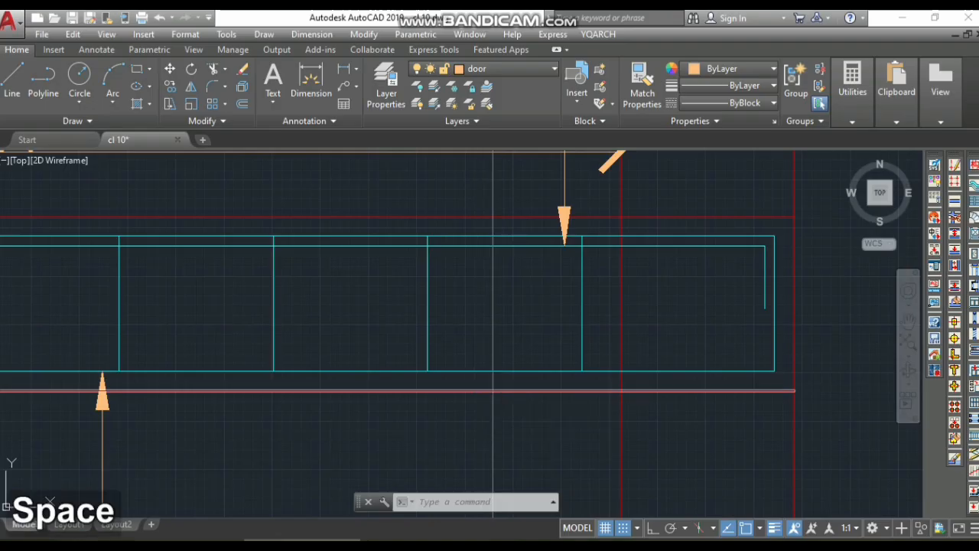
{"action": "scroll", "coordinate": [481, 381], "scroll_direction": "up", "scroll_amount": 4}
{"action": "left_click", "coordinate": [498, 357]}
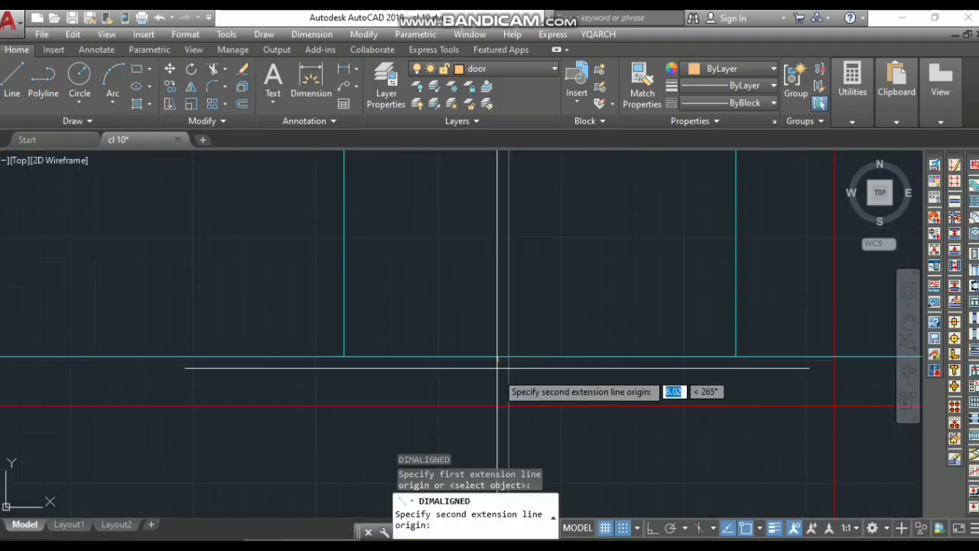
{"action": "left_click", "coordinate": [501, 407]}
{"action": "scroll", "coordinate": [498, 402], "scroll_direction": "up", "scroll_amount": 3}
{"action": "scroll", "coordinate": [498, 351], "scroll_direction": "down", "scroll_amount": 5}
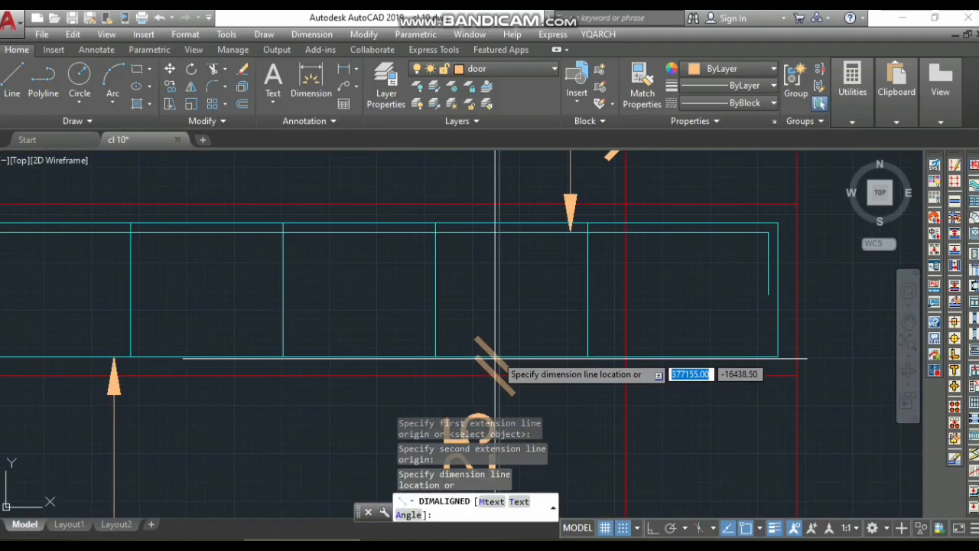
{"action": "key", "text": "Escape"}
Step: Examine the upper main bar and the hooked 1-12MM EXTRA bars at both ends of GB.1
{"action": "scroll", "coordinate": [498, 321], "scroll_direction": "up", "scroll_amount": 4}
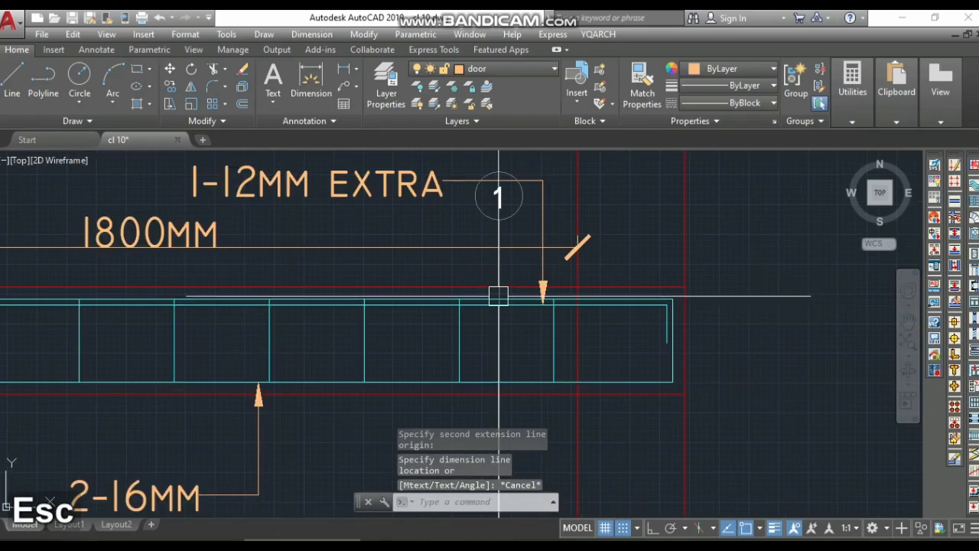
{"action": "scroll", "coordinate": [481, 295], "scroll_direction": "down", "scroll_amount": 1}
{"action": "scroll", "coordinate": [505, 314], "scroll_direction": "up", "scroll_amount": 3}
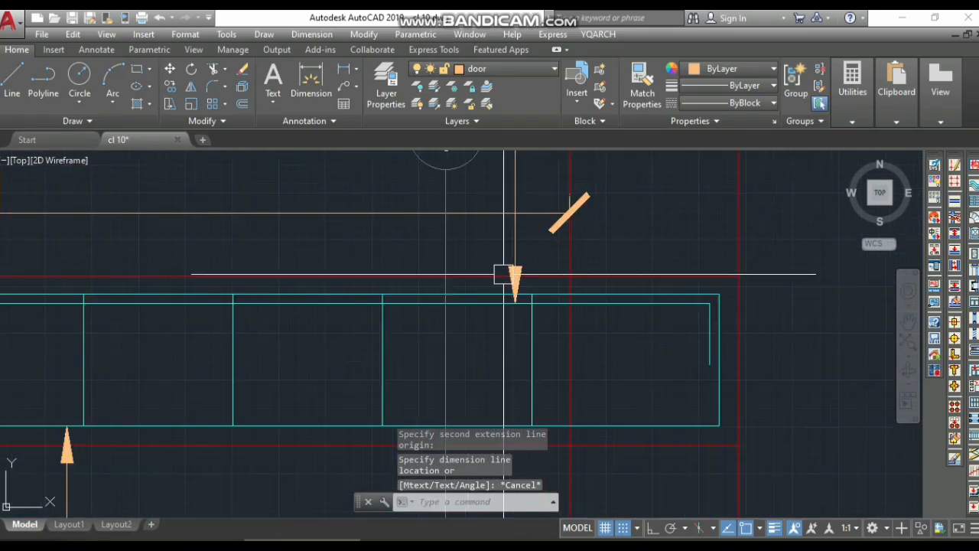
{"action": "scroll", "coordinate": [481, 285], "scroll_direction": "down", "scroll_amount": 3}
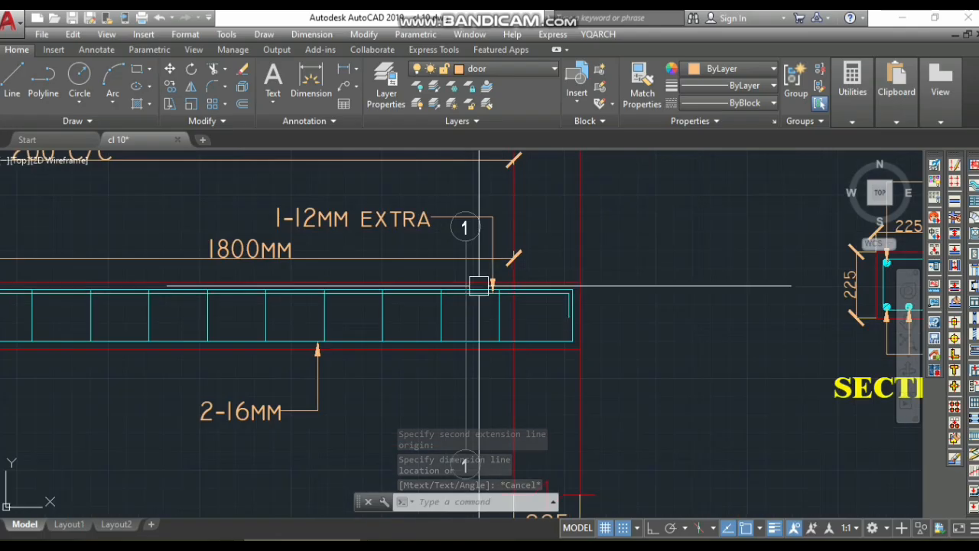
{"action": "scroll", "coordinate": [479, 284], "scroll_direction": "up", "scroll_amount": 1}
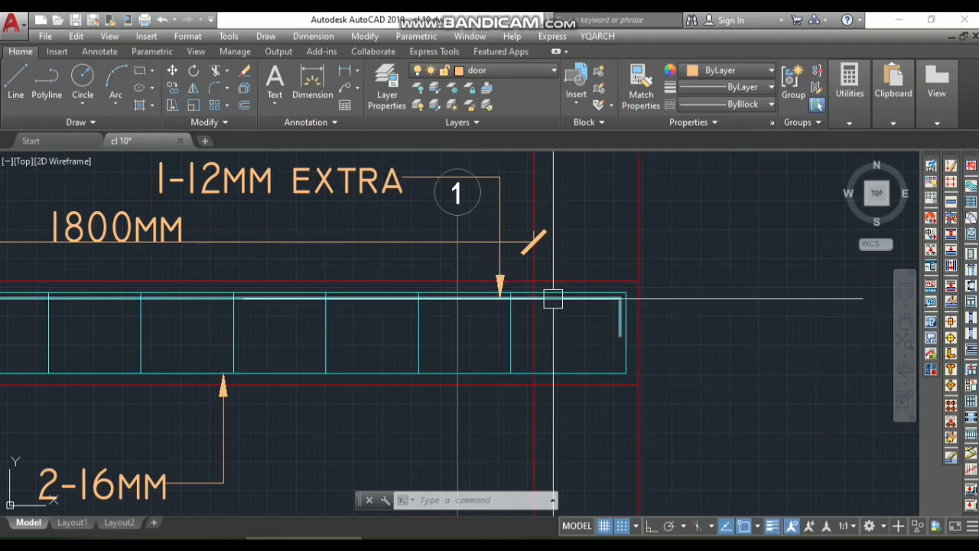
{"action": "scroll", "coordinate": [565, 289], "scroll_direction": "up", "scroll_amount": 2}
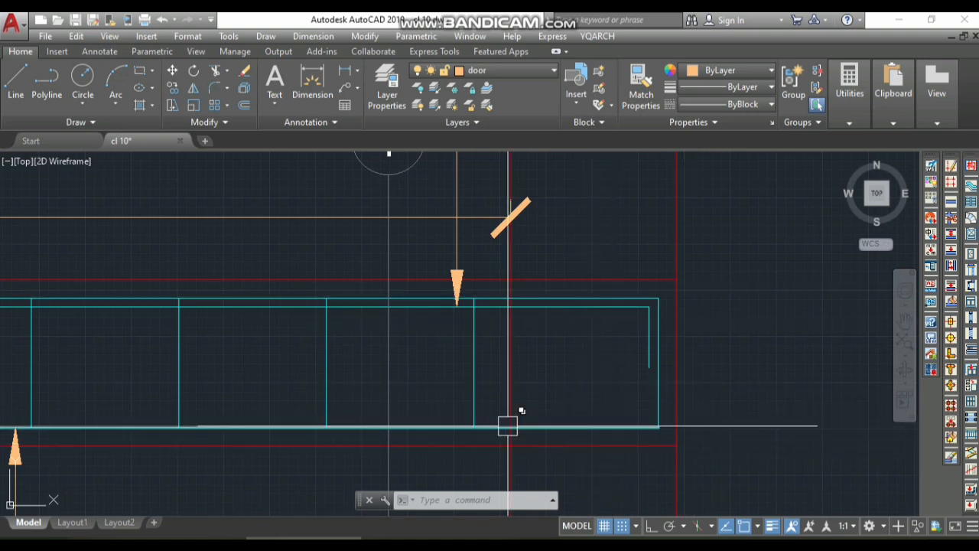
{"action": "scroll", "coordinate": [508, 426], "scroll_direction": "down", "scroll_amount": 6}
{"action": "scroll", "coordinate": [367, 414], "scroll_direction": "up", "scroll_amount": 7}
{"action": "scroll", "coordinate": [317, 402], "scroll_direction": "down", "scroll_amount": 2}
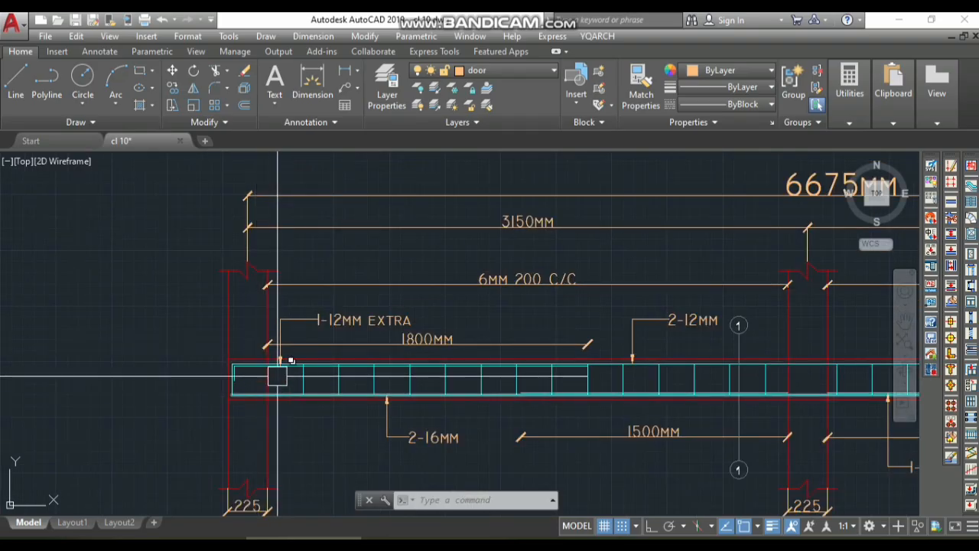
{"action": "scroll", "coordinate": [278, 375], "scroll_direction": "up", "scroll_amount": 6}
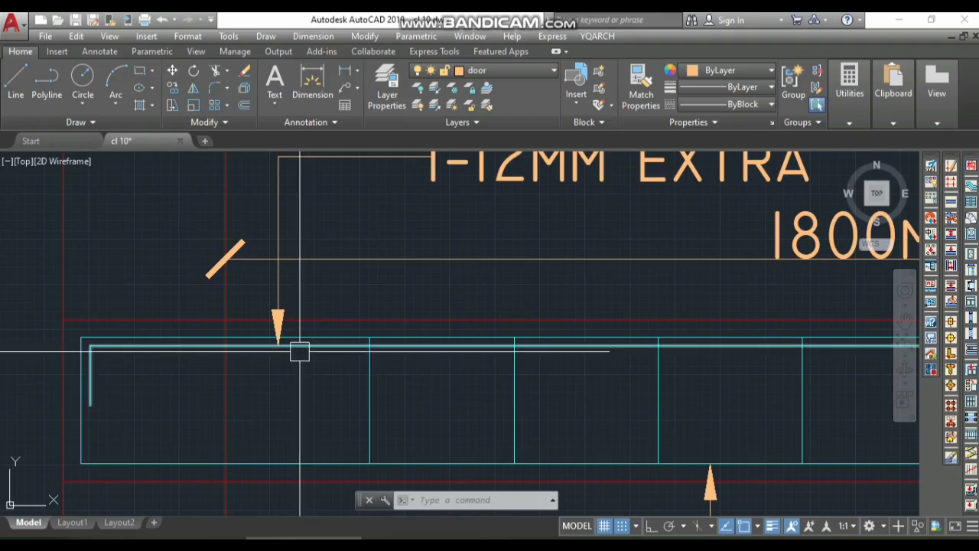
Step: Examine the hooked 1-12MM EXTRA top bar and its 1800MM extent at the outer end of GB.1's first span
{"action": "scroll", "coordinate": [289, 349], "scroll_direction": "down", "scroll_amount": 4}
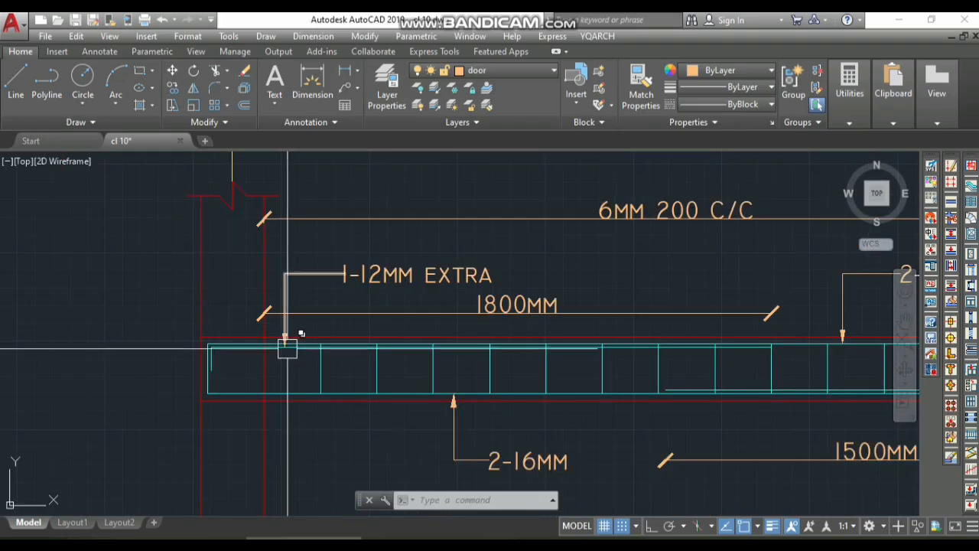
{"action": "scroll", "coordinate": [287, 349], "scroll_direction": "up", "scroll_amount": 3}
{"action": "scroll", "coordinate": [288, 349], "scroll_direction": "down", "scroll_amount": 1}
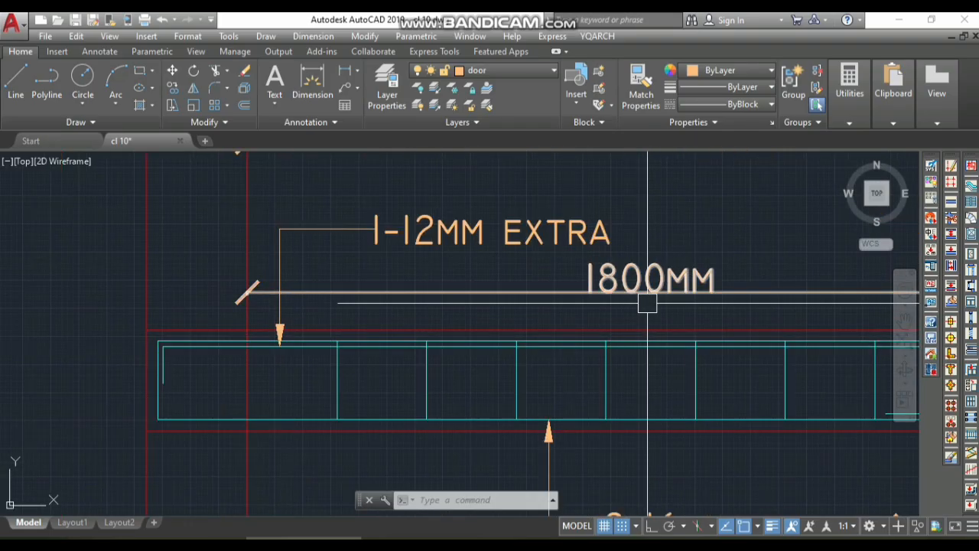
{"action": "scroll", "coordinate": [163, 333], "scroll_direction": "up", "scroll_amount": 4}
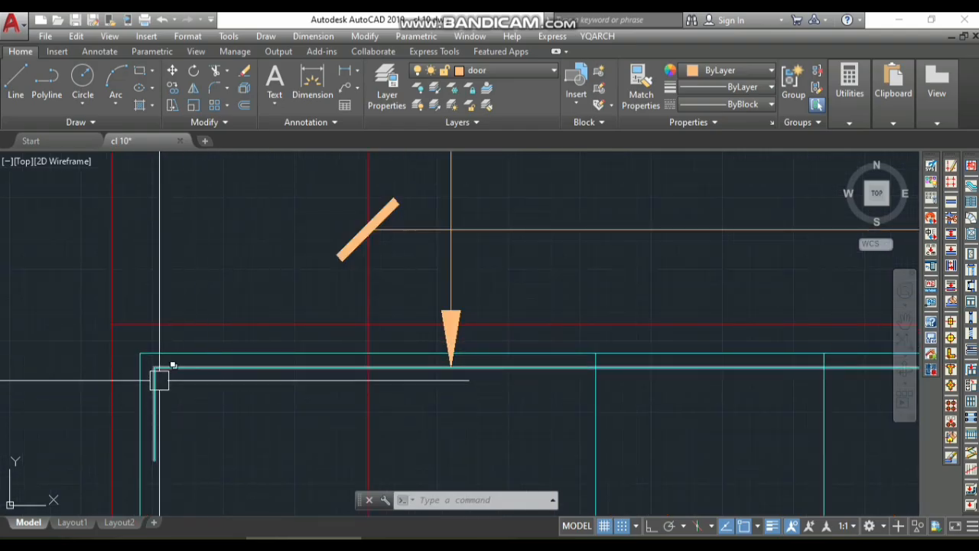
{"action": "scroll", "coordinate": [141, 358], "scroll_direction": "down", "scroll_amount": 5}
{"action": "scroll", "coordinate": [142, 358], "scroll_direction": "down", "scroll_amount": 2}
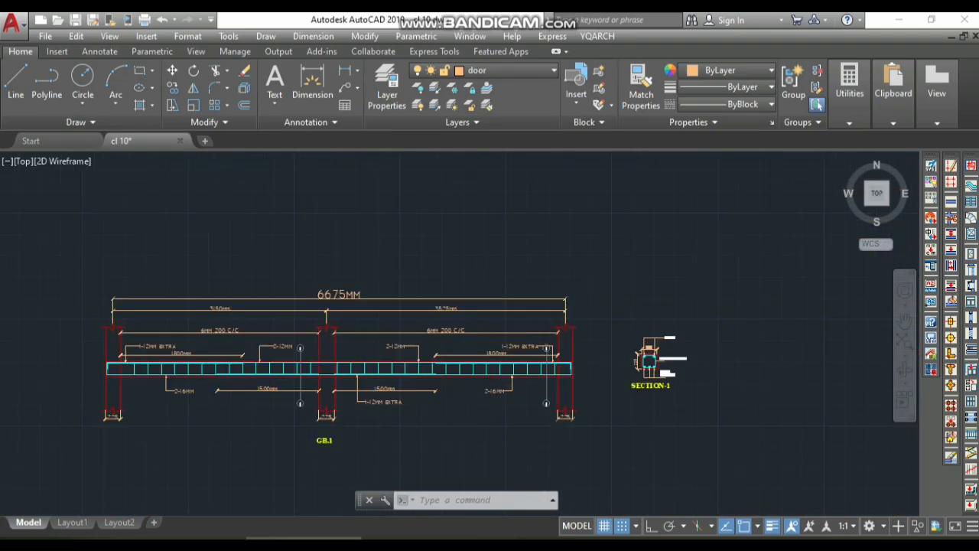
Step: Examine the bottom 1-12MM EXTRA bar and its 1500MM extent beside the middle column in GB.1's second span
{"action": "scroll", "coordinate": [584, 369], "scroll_direction": "up", "scroll_amount": 7}
{"action": "scroll", "coordinate": [572, 378], "scroll_direction": "down", "scroll_amount": 4}
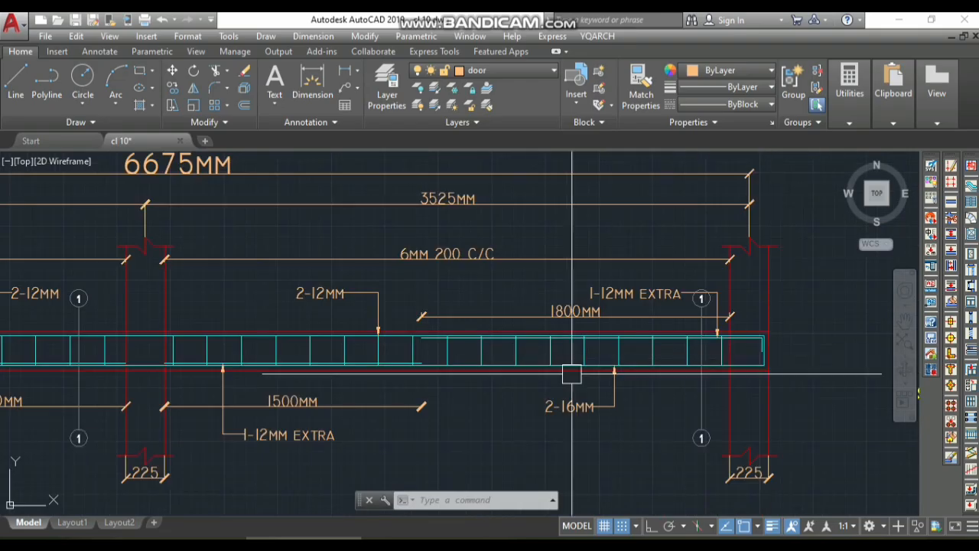
{"action": "scroll", "coordinate": [323, 385], "scroll_direction": "up", "scroll_amount": 5}
{"action": "scroll", "coordinate": [229, 381], "scroll_direction": "down", "scroll_amount": 2}
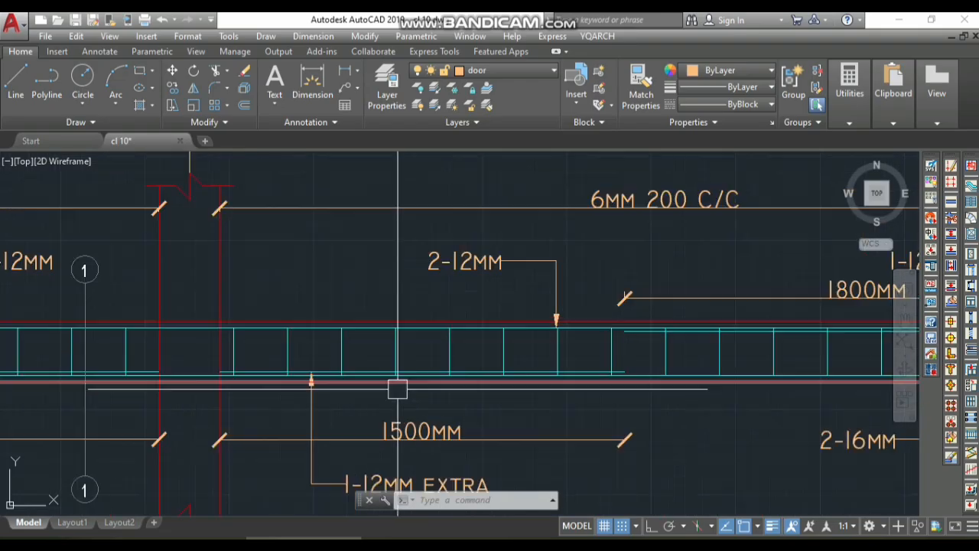
{"action": "scroll", "coordinate": [522, 382], "scroll_direction": "down", "scroll_amount": 3}
{"action": "scroll", "coordinate": [323, 360], "scroll_direction": "up", "scroll_amount": 3}
{"action": "scroll", "coordinate": [252, 360], "scroll_direction": "down", "scroll_amount": 5}
{"action": "scroll", "coordinate": [302, 365], "scroll_direction": "up", "scroll_amount": 10}
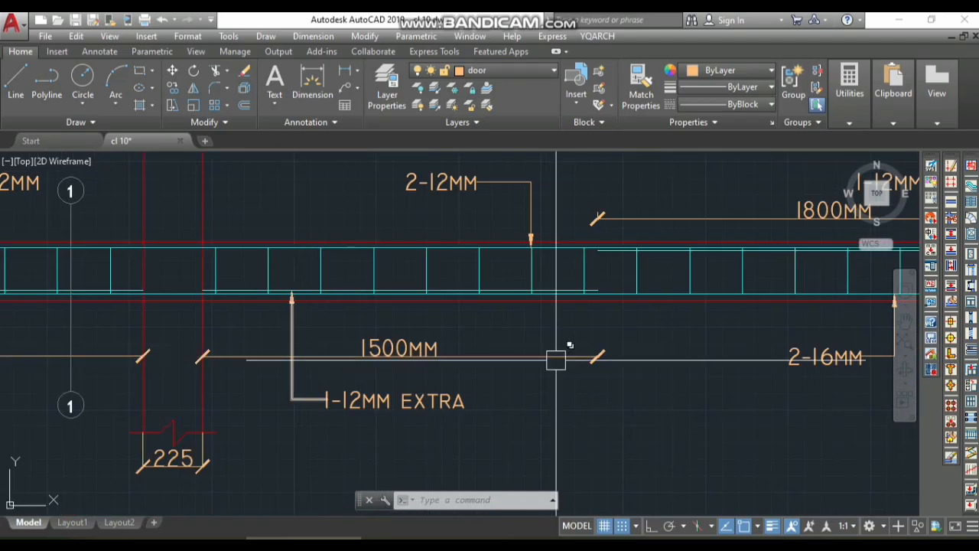
{"action": "scroll", "coordinate": [404, 417], "scroll_direction": "down", "scroll_amount": 5}
{"action": "scroll", "coordinate": [359, 345], "scroll_direction": "down", "scroll_amount": 3}
{"action": "scroll", "coordinate": [263, 337], "scroll_direction": "up", "scroll_amount": 5}
{"action": "scroll", "coordinate": [416, 331], "scroll_direction": "down", "scroll_amount": 3}
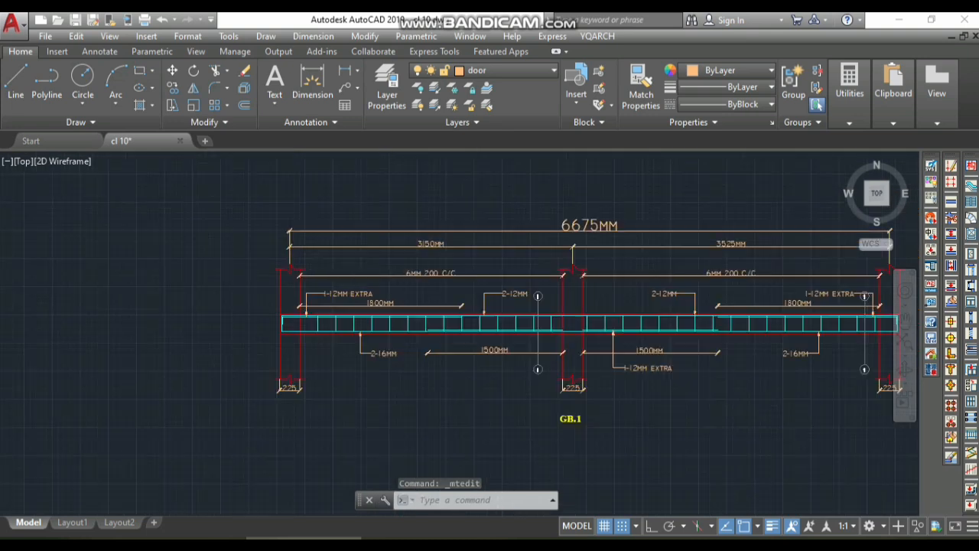
Step: Inspect how GB.1's top and bottom bars end in the outer columns, including the first span's 1800MM extra bar and 2-16MM bars
{"action": "scroll", "coordinate": [405, 306], "scroll_direction": "up", "scroll_amount": 3}
{"action": "scroll", "coordinate": [351, 328], "scroll_direction": "up", "scroll_amount": 2}
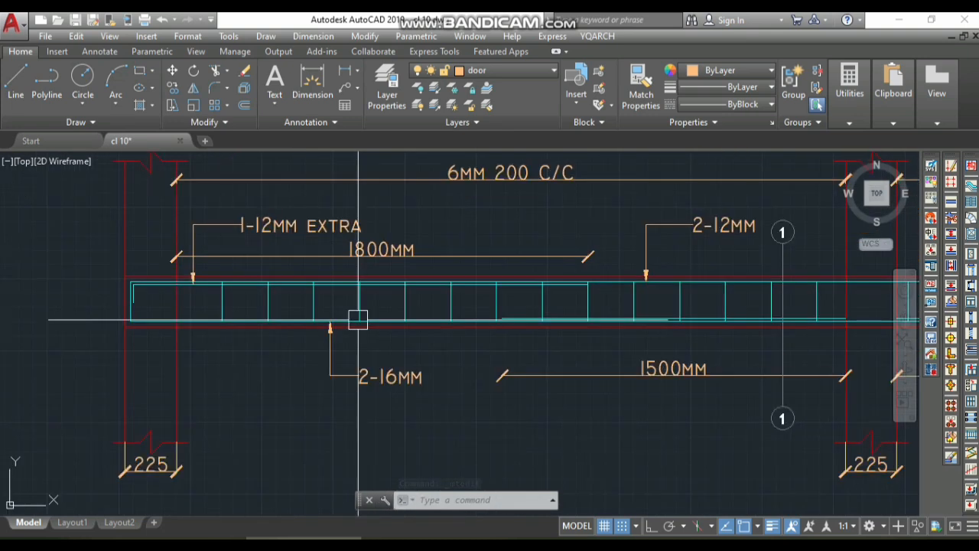
{"action": "scroll", "coordinate": [188, 310], "scroll_direction": "up", "scroll_amount": 3}
{"action": "scroll", "coordinate": [188, 308], "scroll_direction": "down", "scroll_amount": 2}
{"action": "scroll", "coordinate": [214, 314], "scroll_direction": "up", "scroll_amount": 2}
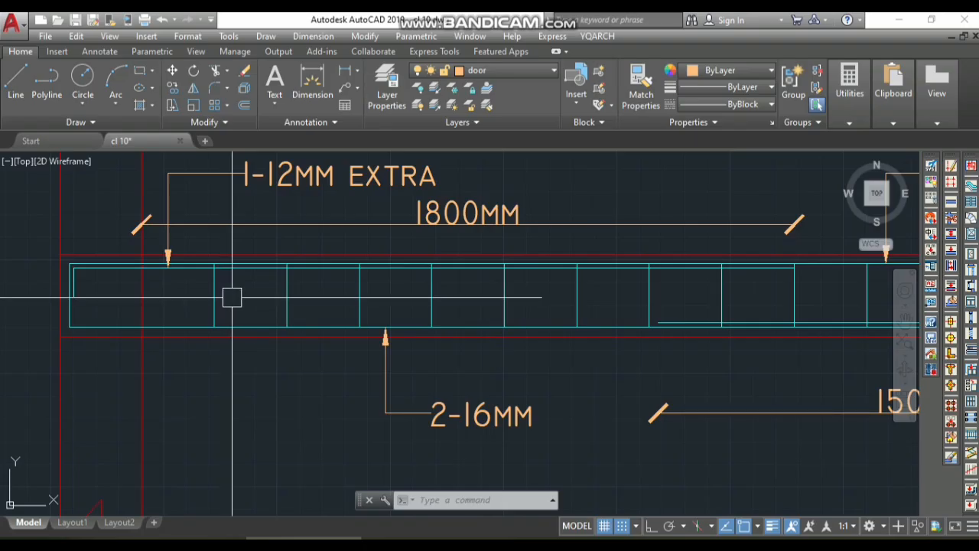
{"action": "scroll", "coordinate": [231, 296], "scroll_direction": "down", "scroll_amount": 4}
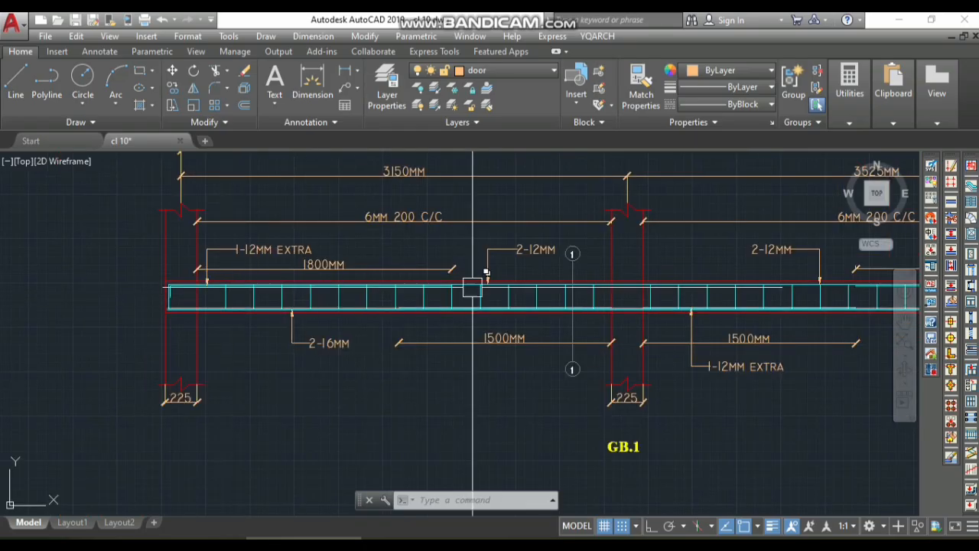
{"action": "scroll", "coordinate": [391, 315], "scroll_direction": "down", "scroll_amount": 2}
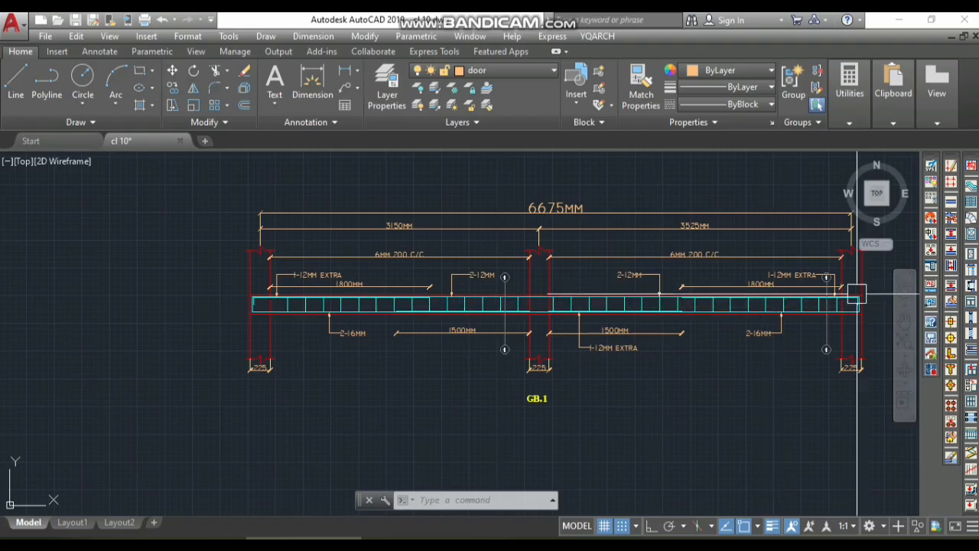
{"action": "scroll", "coordinate": [799, 297], "scroll_direction": "up", "scroll_amount": 3}
{"action": "scroll", "coordinate": [750, 306], "scroll_direction": "down", "scroll_amount": 3}
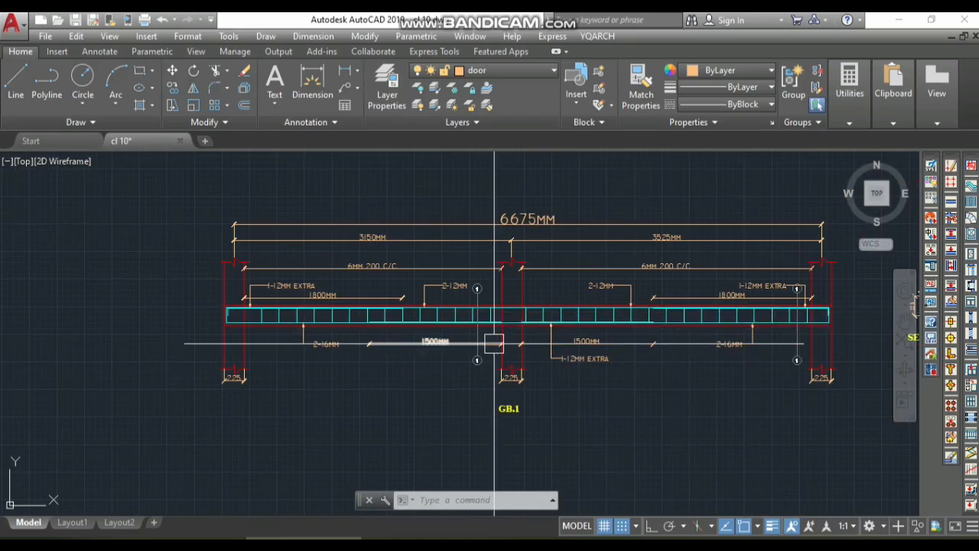
{"action": "scroll", "coordinate": [255, 311], "scroll_direction": "up", "scroll_amount": 5}
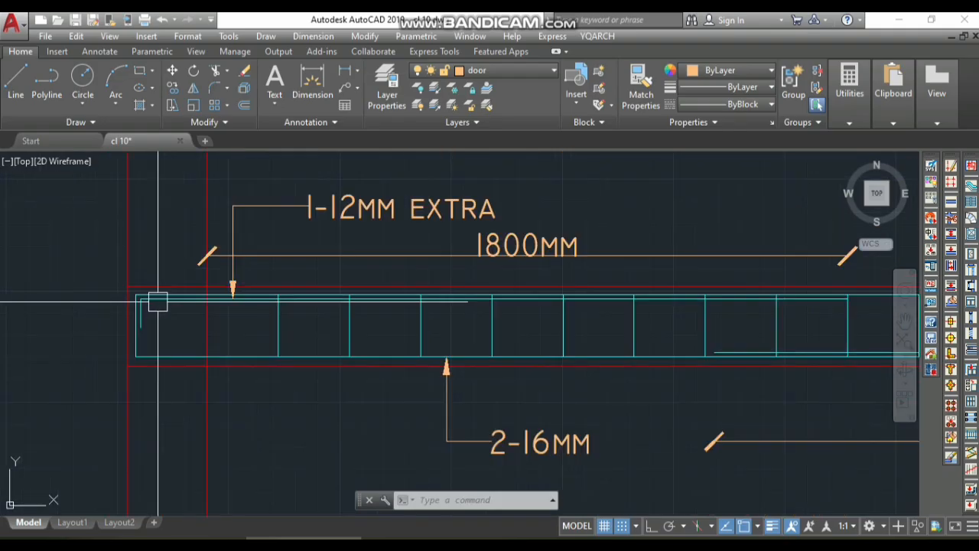
{"action": "scroll", "coordinate": [525, 277], "scroll_direction": "down", "scroll_amount": 3}
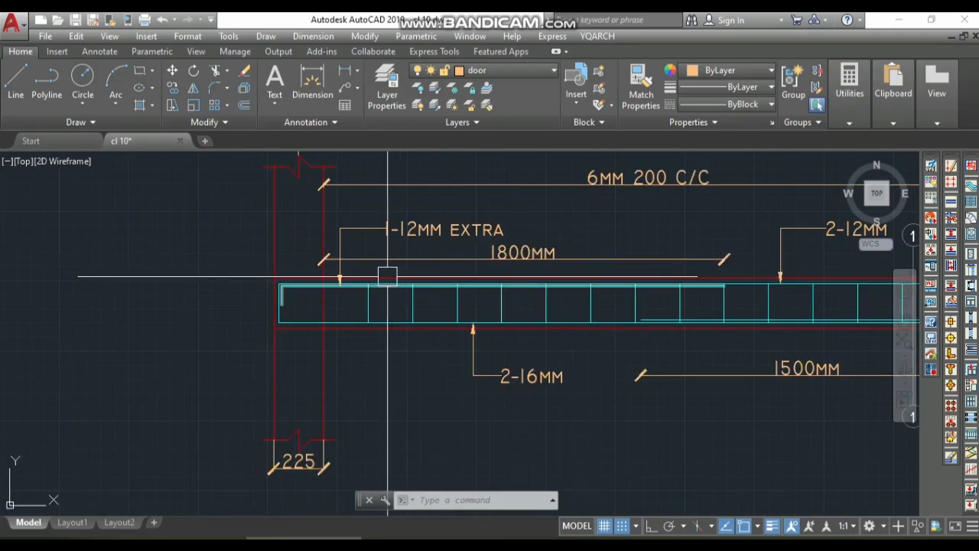
{"action": "scroll", "coordinate": [321, 280], "scroll_direction": "up", "scroll_amount": 4}
{"action": "scroll", "coordinate": [306, 229], "scroll_direction": "down", "scroll_amount": 2}
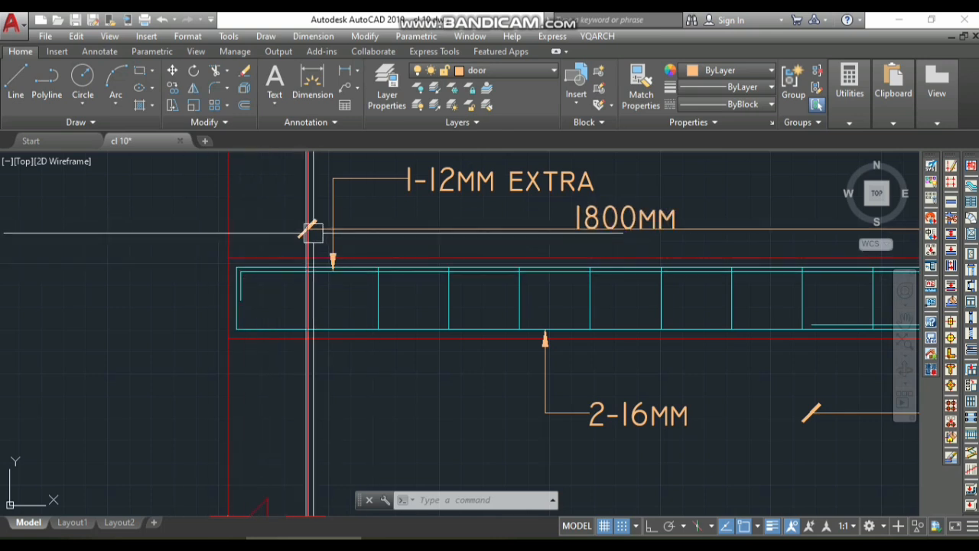
{"action": "scroll", "coordinate": [237, 238], "scroll_direction": "down", "scroll_amount": 3}
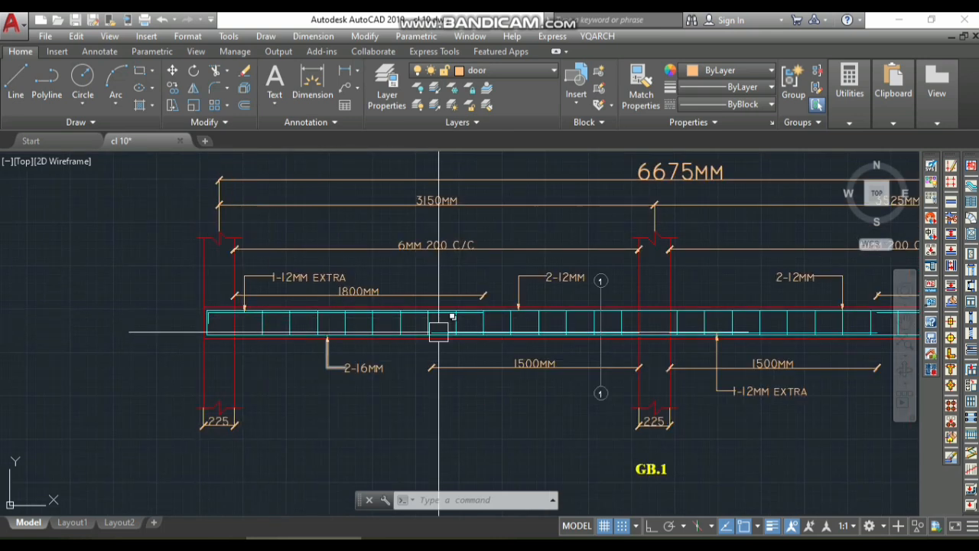
Step: Compare the 2-12MM top bar callout with the 1-12MM EXTRA callout in GB.1's first span
{"action": "scroll", "coordinate": [490, 324], "scroll_direction": "up", "scroll_amount": 2}
{"action": "scroll", "coordinate": [511, 317], "scroll_direction": "up", "scroll_amount": 3}
{"action": "scroll", "coordinate": [512, 317], "scroll_direction": "down", "scroll_amount": 2}
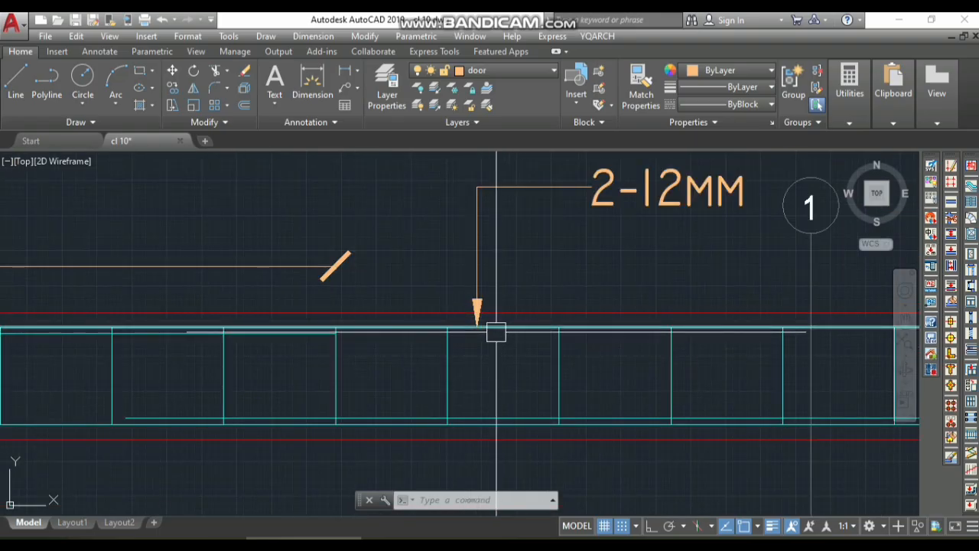
{"action": "scroll", "coordinate": [508, 316], "scroll_direction": "down", "scroll_amount": 2}
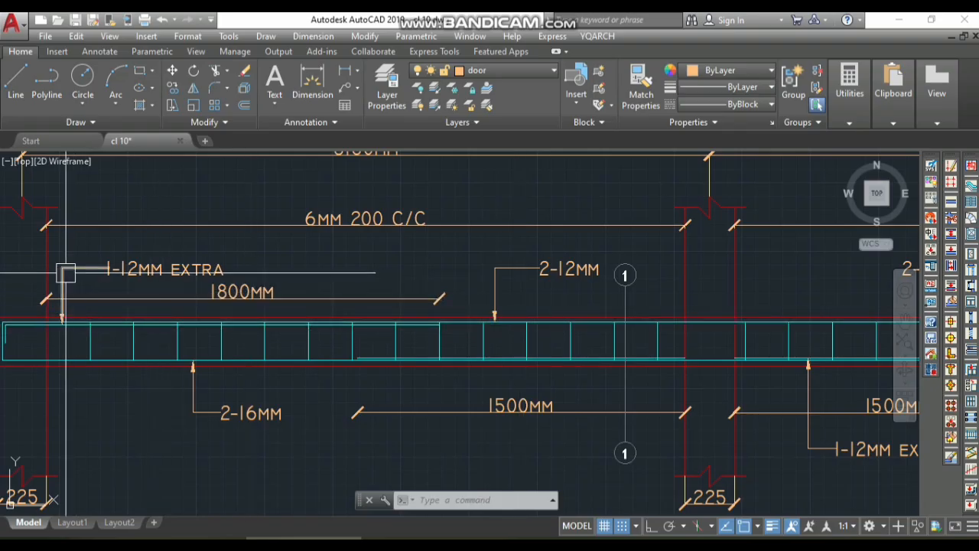
{"action": "scroll", "coordinate": [169, 309], "scroll_direction": "up", "scroll_amount": 2}
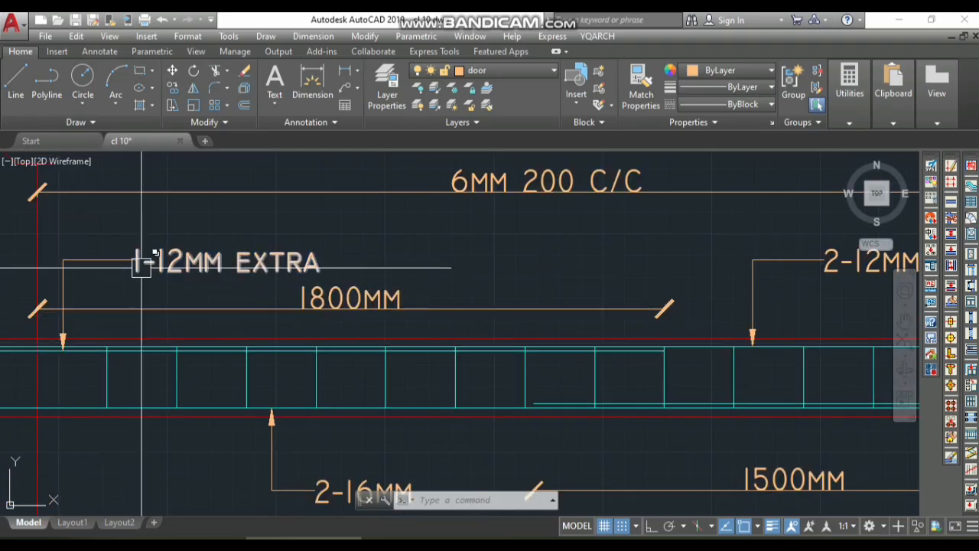
{"action": "scroll", "coordinate": [207, 349], "scroll_direction": "down", "scroll_amount": 2}
{"action": "scroll", "coordinate": [220, 312], "scroll_direction": "up", "scroll_amount": 2}
{"action": "scroll", "coordinate": [275, 312], "scroll_direction": "down", "scroll_amount": 2}
{"action": "scroll", "coordinate": [344, 289], "scroll_direction": "up", "scroll_amount": 2}
{"action": "scroll", "coordinate": [316, 318], "scroll_direction": "down", "scroll_amount": 4}
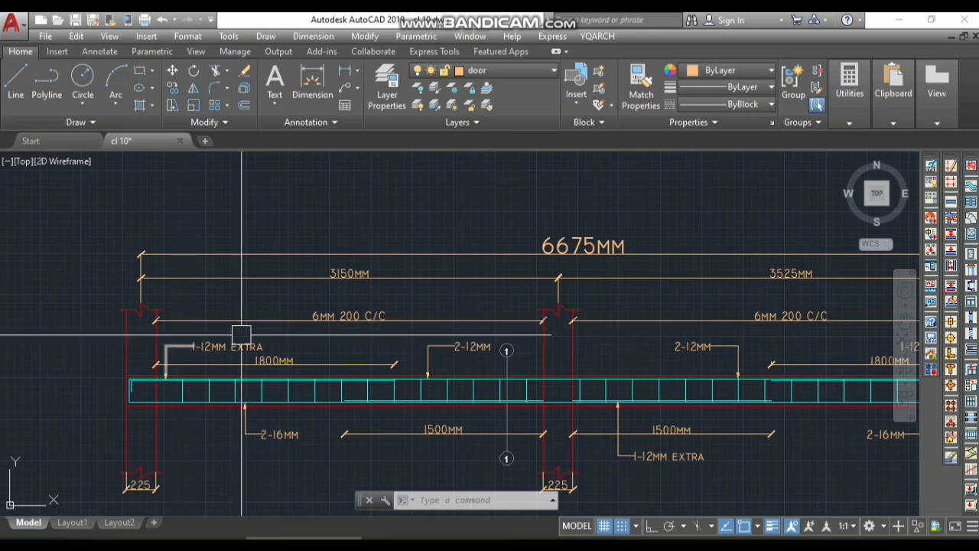
Step: Review the first span's 6MM 200 C/C stirrup callout and GB.1's 3150MM, 3525MM and 6675MM span dimensions
{"action": "scroll", "coordinate": [261, 322], "scroll_direction": "up", "scroll_amount": 4}
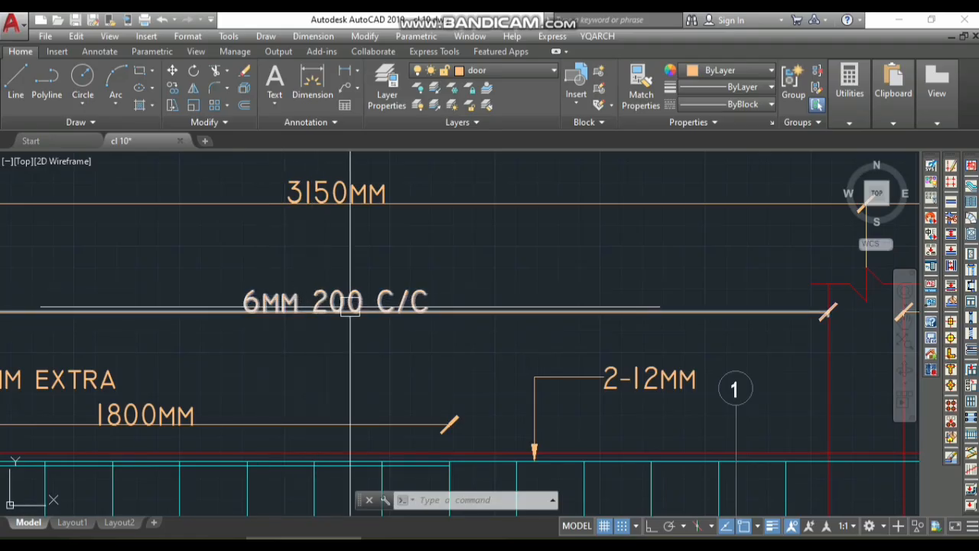
{"action": "mouse_move", "coordinate": [300, 316]}
{"action": "left_mouse_down"}
{"action": "mouse_move", "coordinate": [170, 354]}
{"action": "mouse_move", "coordinate": [297, 343]}
{"action": "left_mouse_up"}
{"action": "scroll", "coordinate": [253, 374], "scroll_direction": "down", "scroll_amount": 2}
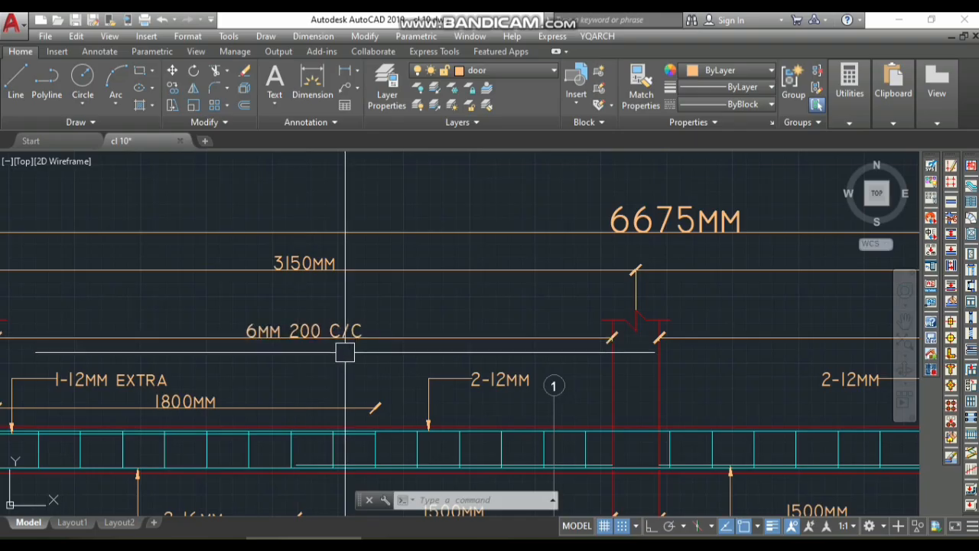
{"action": "scroll", "coordinate": [346, 352], "scroll_direction": "down", "scroll_amount": 3}
{"action": "scroll", "coordinate": [253, 325], "scroll_direction": "up", "scroll_amount": 5}
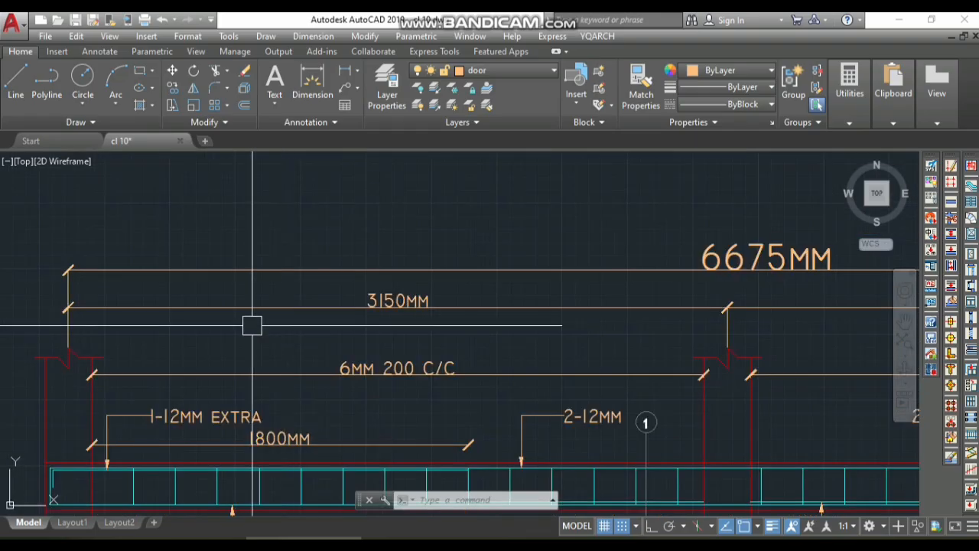
{"action": "key", "text": "Escape"}
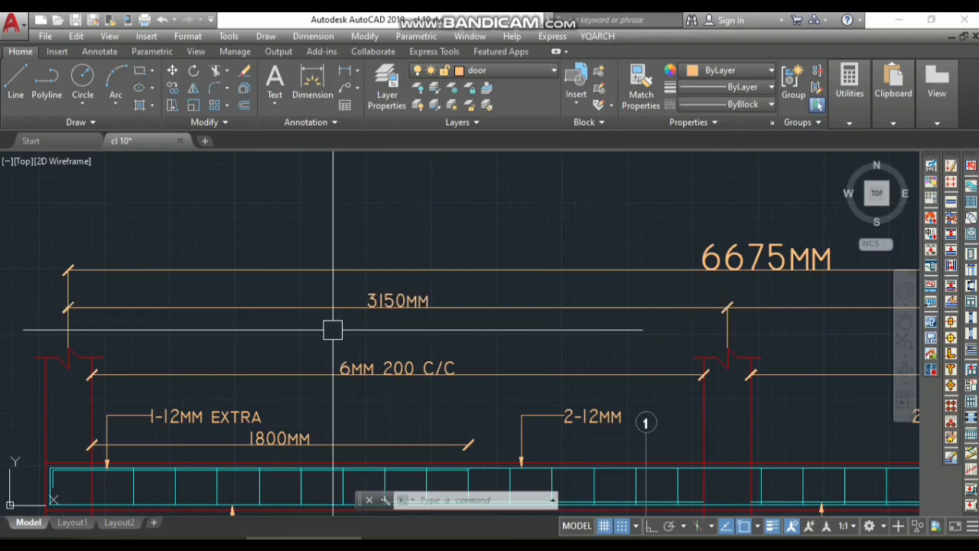
{"action": "scroll", "coordinate": [344, 329], "scroll_direction": "down", "scroll_amount": 5}
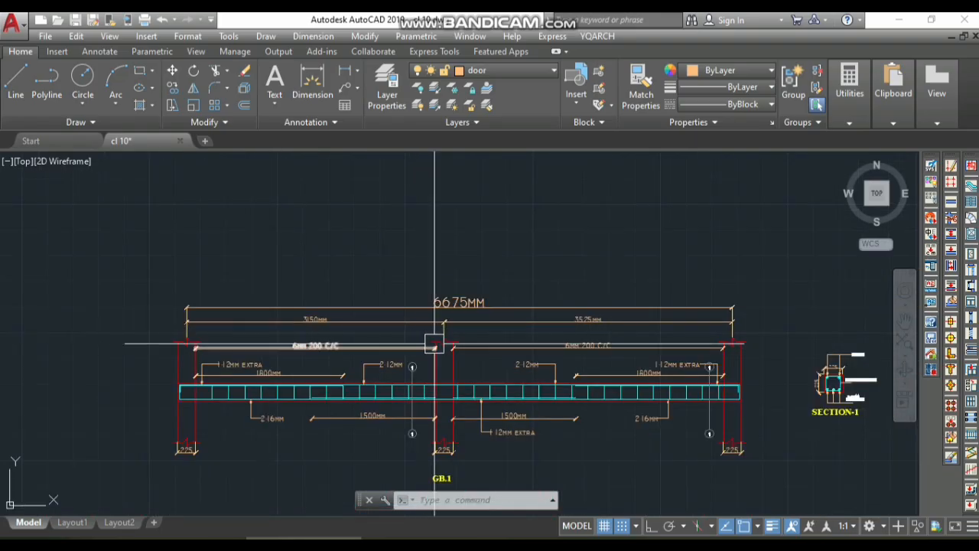
{"action": "scroll", "coordinate": [490, 349], "scroll_direction": "up", "scroll_amount": 4}
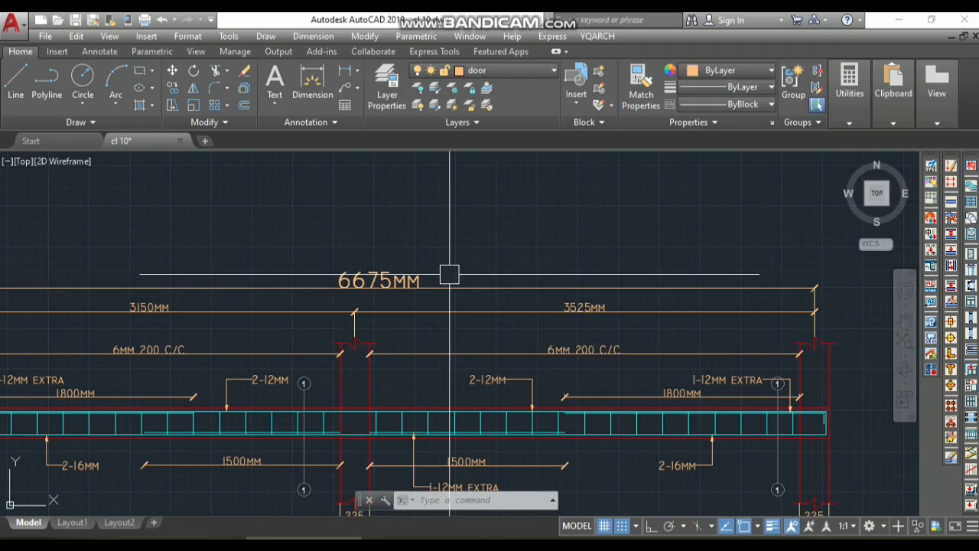
{"action": "scroll", "coordinate": [413, 340], "scroll_direction": "down", "scroll_amount": 2}
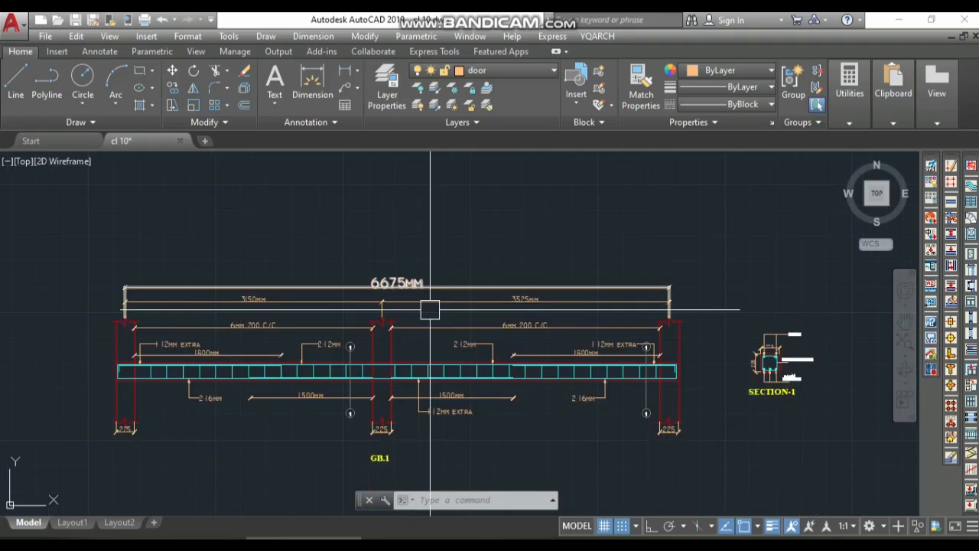
{"action": "scroll", "coordinate": [123, 411], "scroll_direction": "up", "scroll_amount": 2}
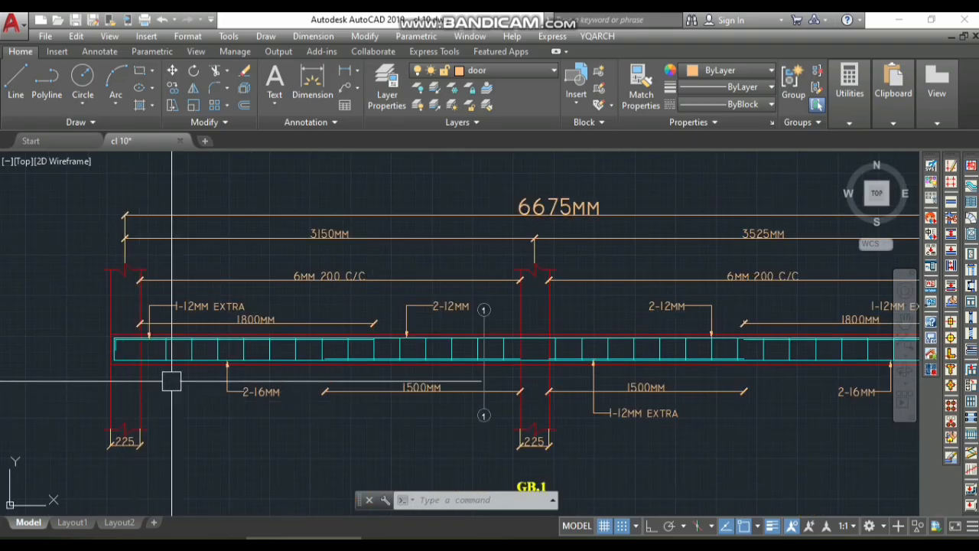
Step: Examine the first span's 2-16MM bottom bars and the 1500MM extra bottom bar extent next to the middle column
{"action": "scroll", "coordinate": [228, 382], "scroll_direction": "up", "scroll_amount": 2}
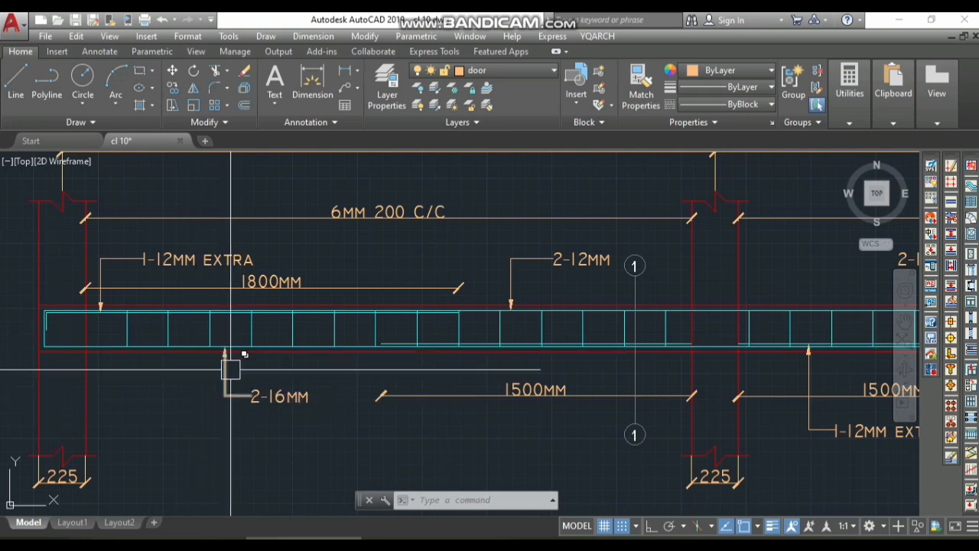
{"action": "scroll", "coordinate": [251, 351], "scroll_direction": "up", "scroll_amount": 2}
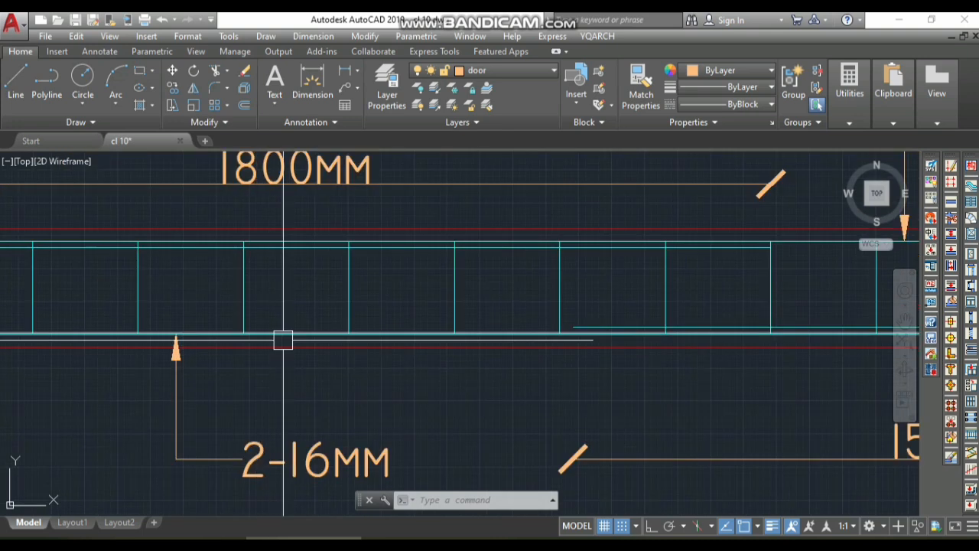
{"action": "scroll", "coordinate": [230, 389], "scroll_direction": "down", "scroll_amount": 2}
{"action": "scroll", "coordinate": [258, 397], "scroll_direction": "up", "scroll_amount": 1}
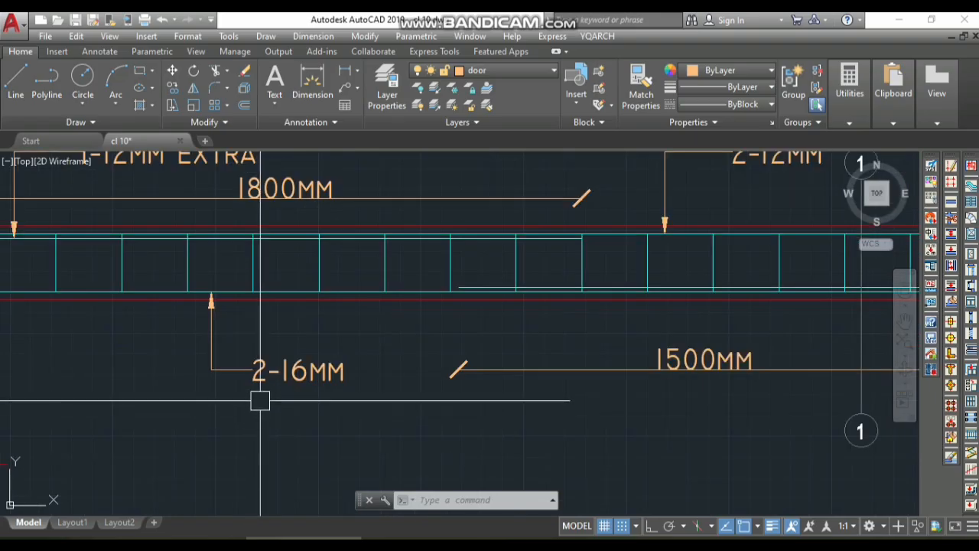
{"action": "scroll", "coordinate": [110, 437], "scroll_direction": "down", "scroll_amount": 2}
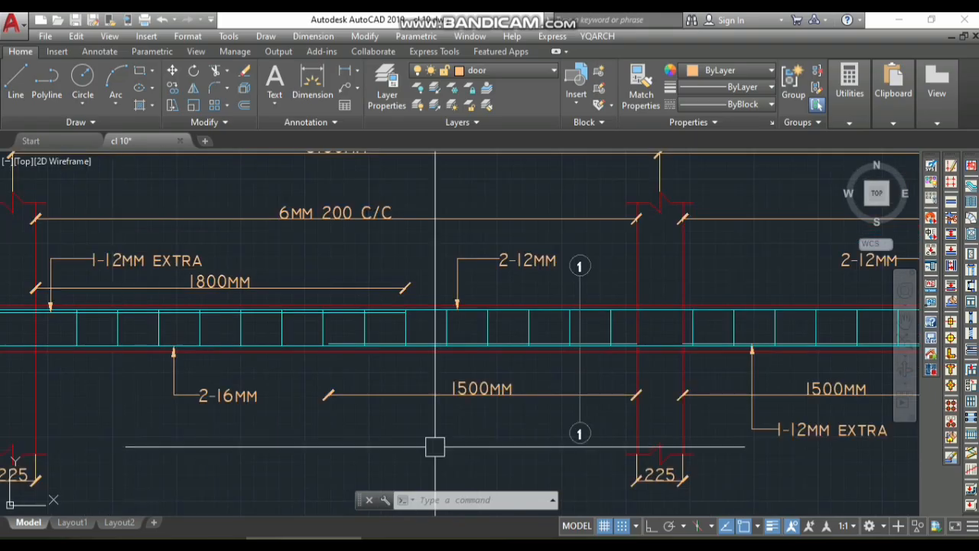
{"action": "scroll", "coordinate": [623, 431], "scroll_direction": "up", "scroll_amount": 2}
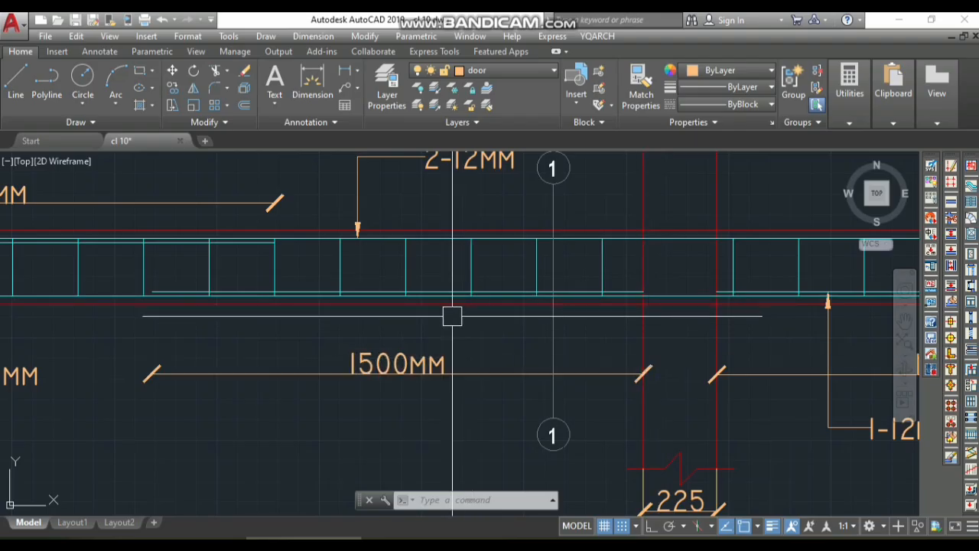
{"action": "scroll", "coordinate": [304, 335], "scroll_direction": "down", "scroll_amount": 3}
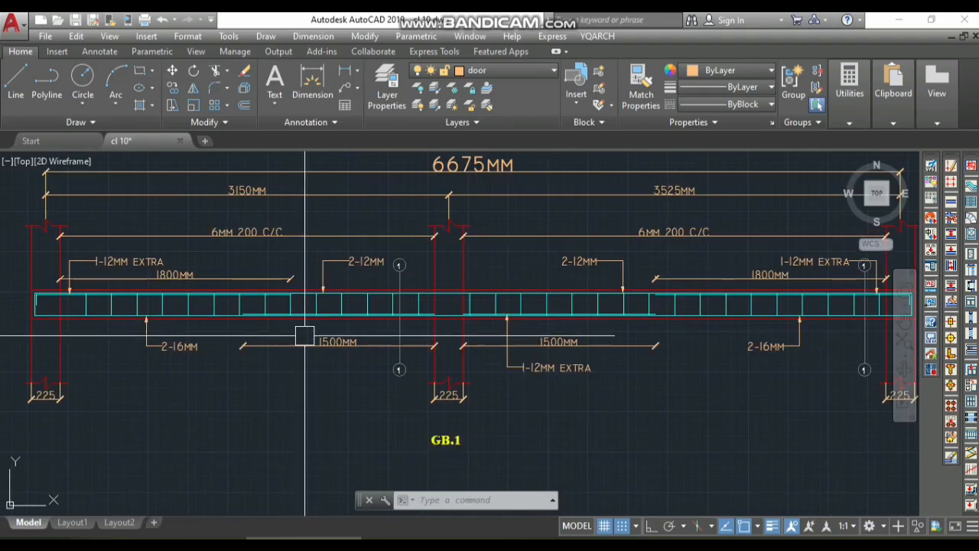
Step: Examine the 1-12MM EXTRA bottom bar callout and the 1500MM extents on both sides of GB.1's middle column
{"action": "scroll", "coordinate": [551, 376], "scroll_direction": "up", "scroll_amount": 2}
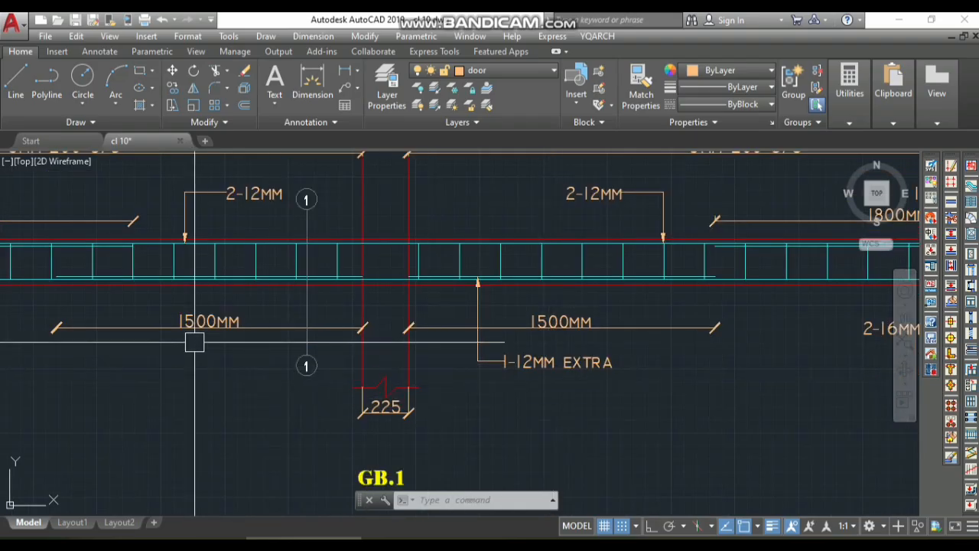
{"action": "scroll", "coordinate": [544, 329], "scroll_direction": "up", "scroll_amount": 2}
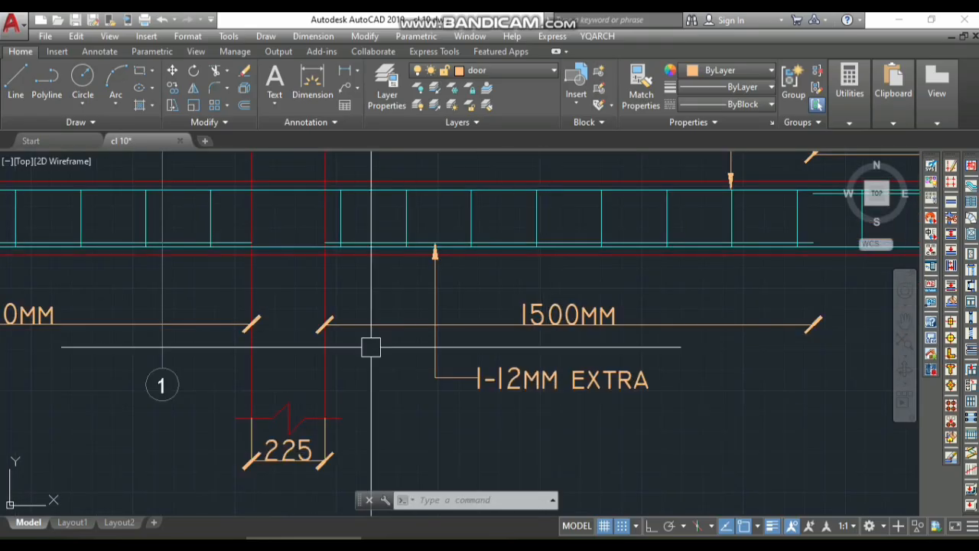
{"action": "scroll", "coordinate": [352, 341], "scroll_direction": "down", "scroll_amount": 2}
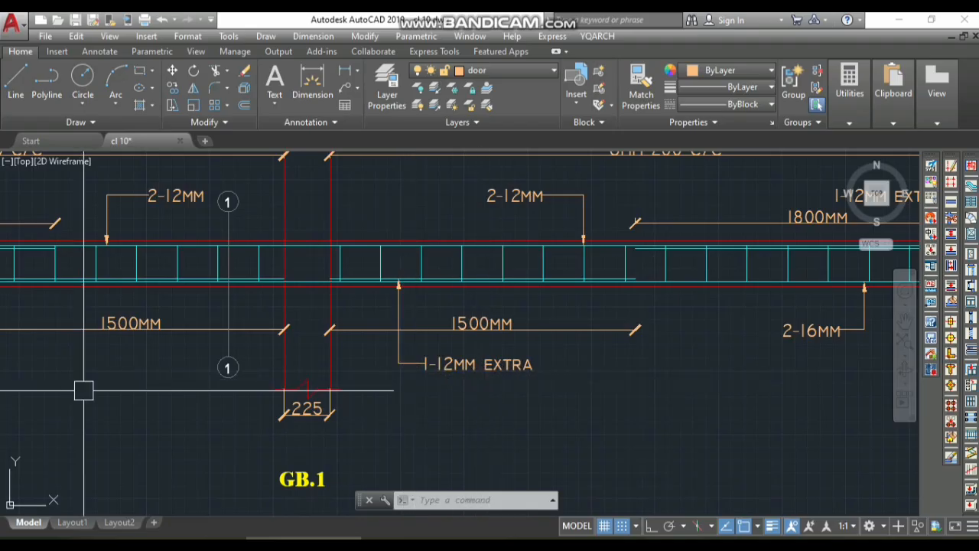
{"action": "scroll", "coordinate": [561, 384], "scroll_direction": "up", "scroll_amount": 2}
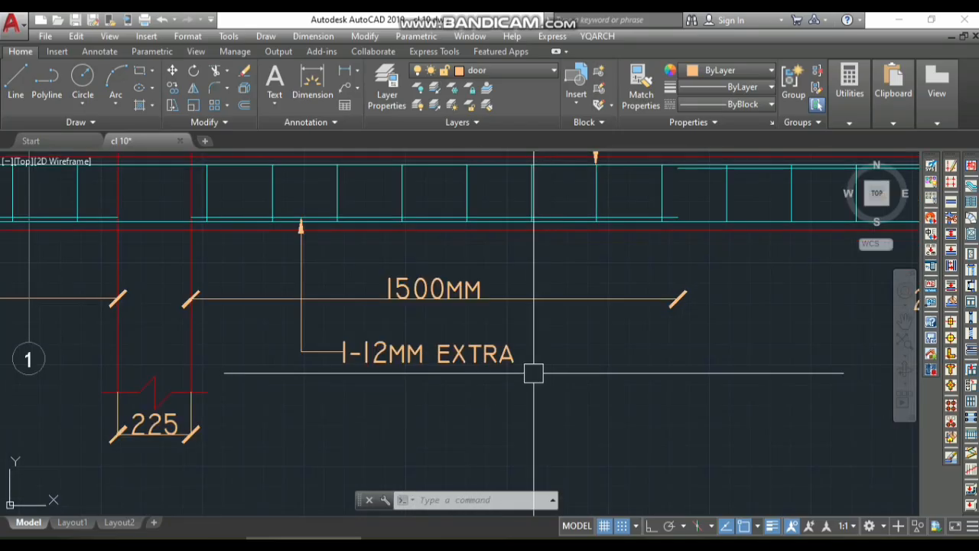
{"action": "scroll", "coordinate": [444, 353], "scroll_direction": "down", "scroll_amount": 4}
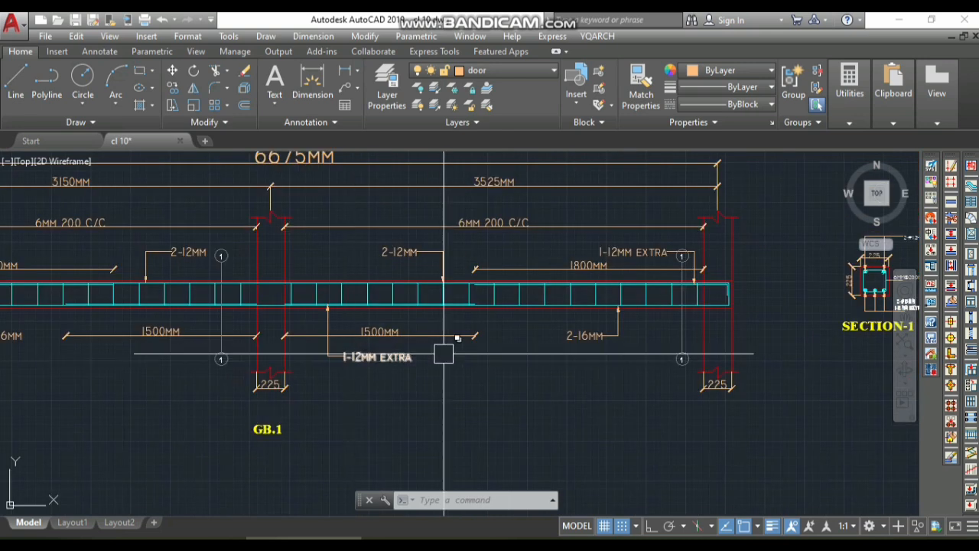
Step: Review the second span's 2-16MM bottom bars and the 1800MM extent of its 1-12MM EXTRA top bar at the outer column
{"action": "scroll", "coordinate": [621, 303], "scroll_direction": "up", "scroll_amount": 5}
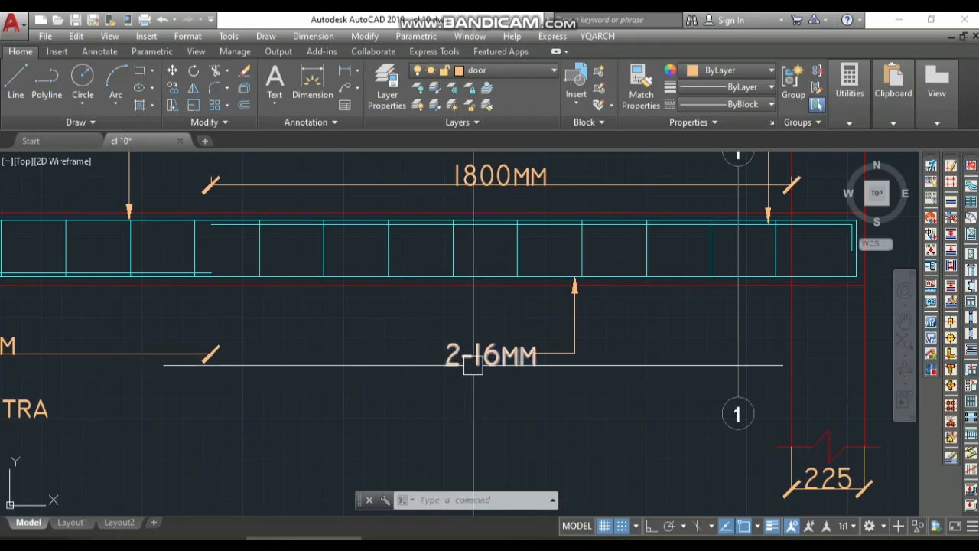
{"action": "scroll", "coordinate": [468, 354], "scroll_direction": "down", "scroll_amount": 4}
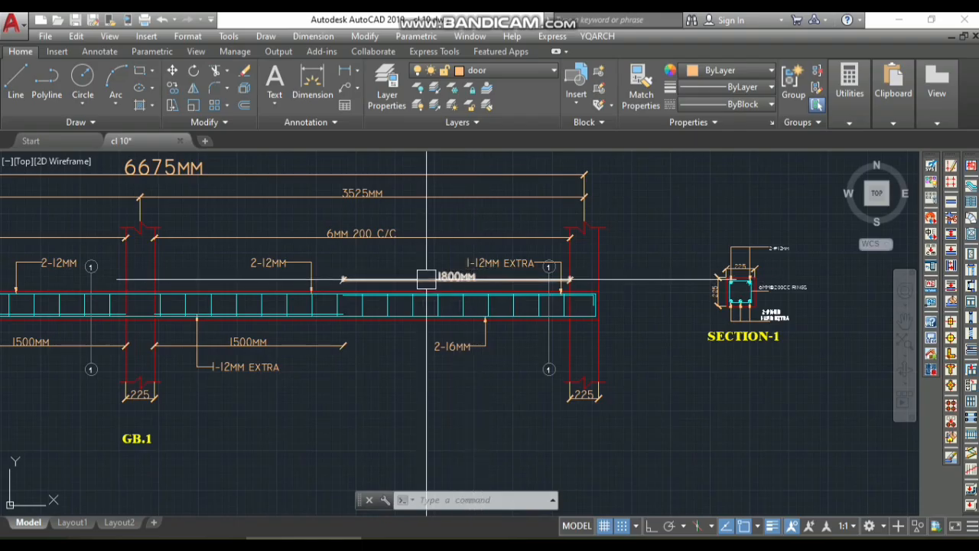
{"action": "scroll", "coordinate": [324, 284], "scroll_direction": "down", "scroll_amount": 2}
{"action": "scroll", "coordinate": [671, 343], "scroll_direction": "up", "scroll_amount": 4}
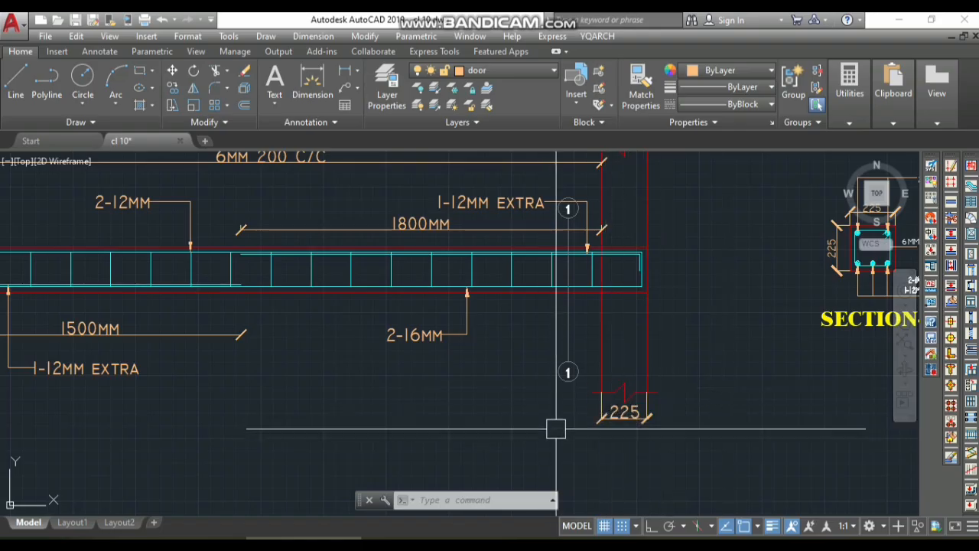
{"action": "scroll", "coordinate": [605, 371], "scroll_direction": "down", "scroll_amount": 6}
{"action": "scroll", "coordinate": [469, 408], "scroll_direction": "up", "scroll_amount": 9}
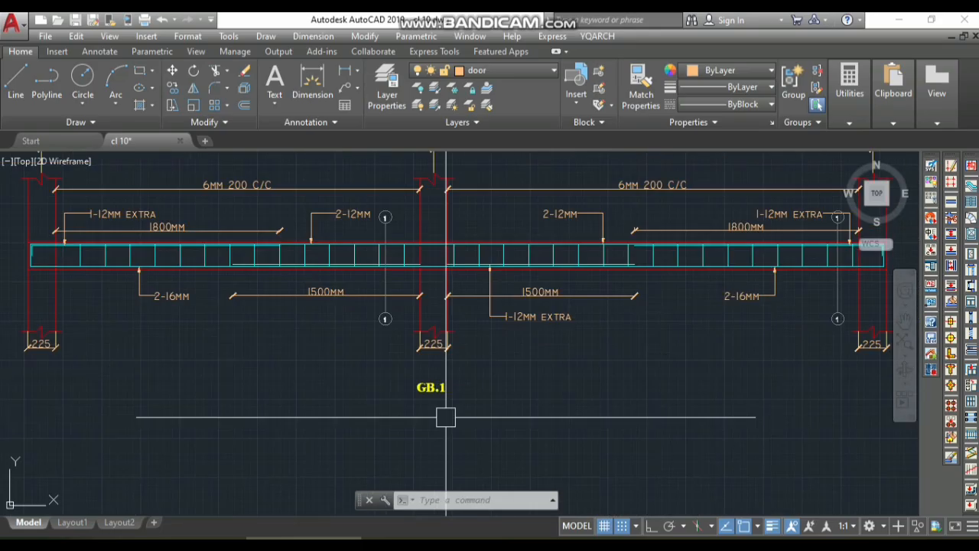
Step: Compare the GB.1 reinforcement detail with the two GB.1 spans along the upper edge of the grade beam plan
{"action": "scroll", "coordinate": [339, 275], "scroll_direction": "down", "scroll_amount": 5}
{"action": "scroll", "coordinate": [264, 422], "scroll_direction": "down", "scroll_amount": 4}
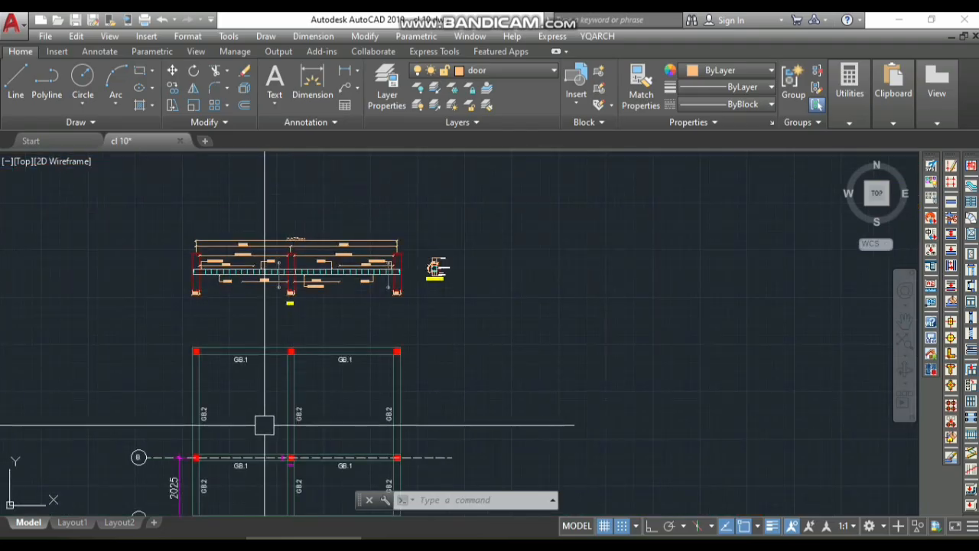
{"action": "scroll", "coordinate": [240, 362], "scroll_direction": "up", "scroll_amount": 5}
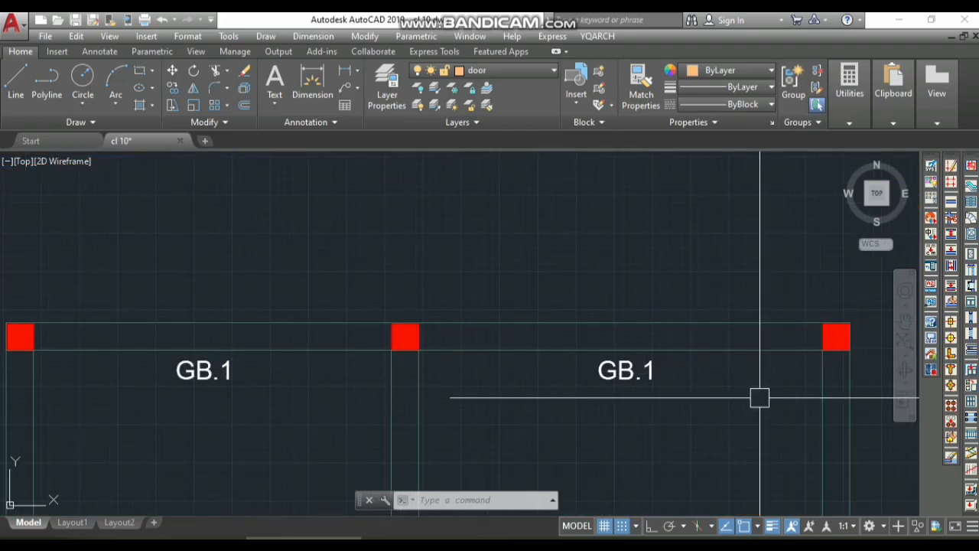
{"action": "scroll", "coordinate": [581, 382], "scroll_direction": "down", "scroll_amount": 6}
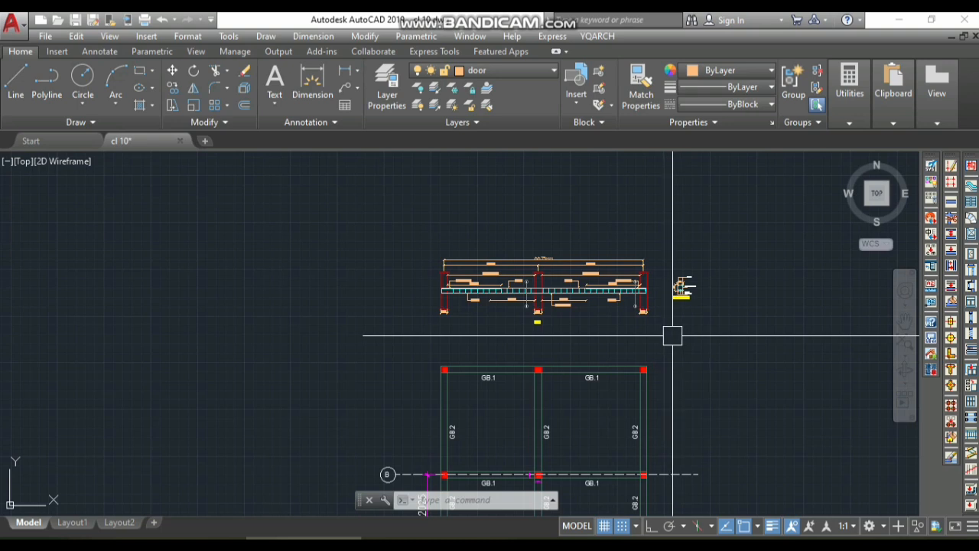
Step: Inspect the SECTION-1 detail beside the GB.1 elevation and its overall layout of bars and rings
{"action": "scroll", "coordinate": [691, 303], "scroll_direction": "up", "scroll_amount": 8}
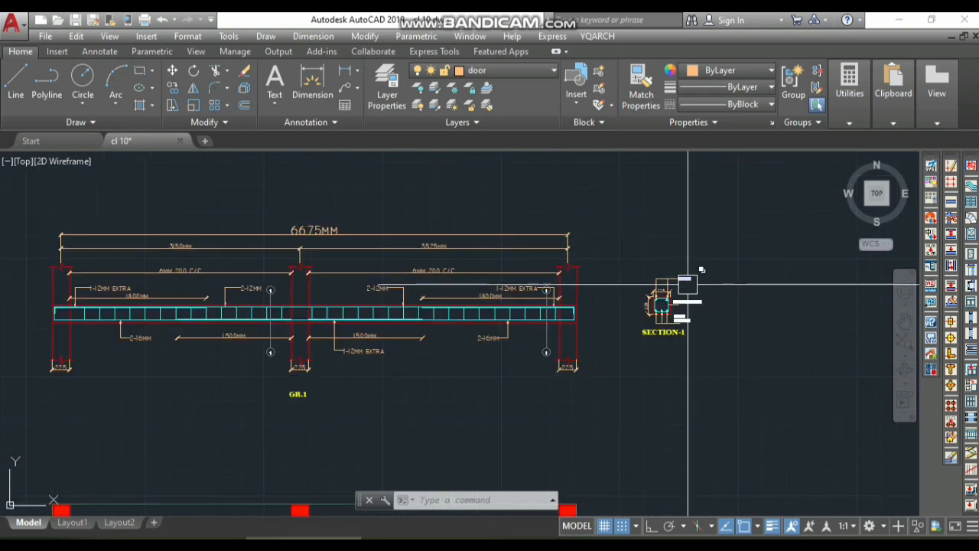
{"action": "scroll", "coordinate": [421, 328], "scroll_direction": "down", "scroll_amount": 3}
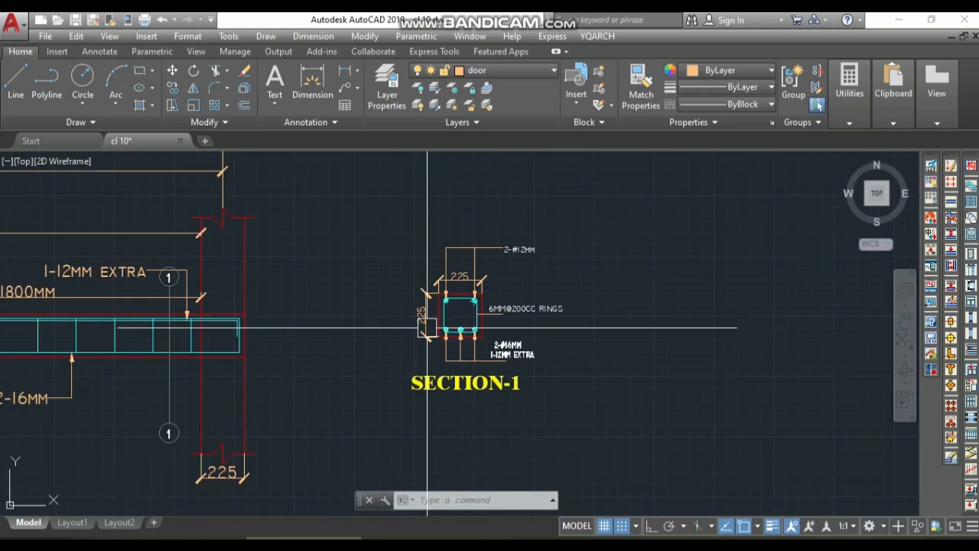
{"action": "scroll", "coordinate": [437, 328], "scroll_direction": "up", "scroll_amount": 4}
{"action": "scroll", "coordinate": [534, 287], "scroll_direction": "down", "scroll_amount": 5}
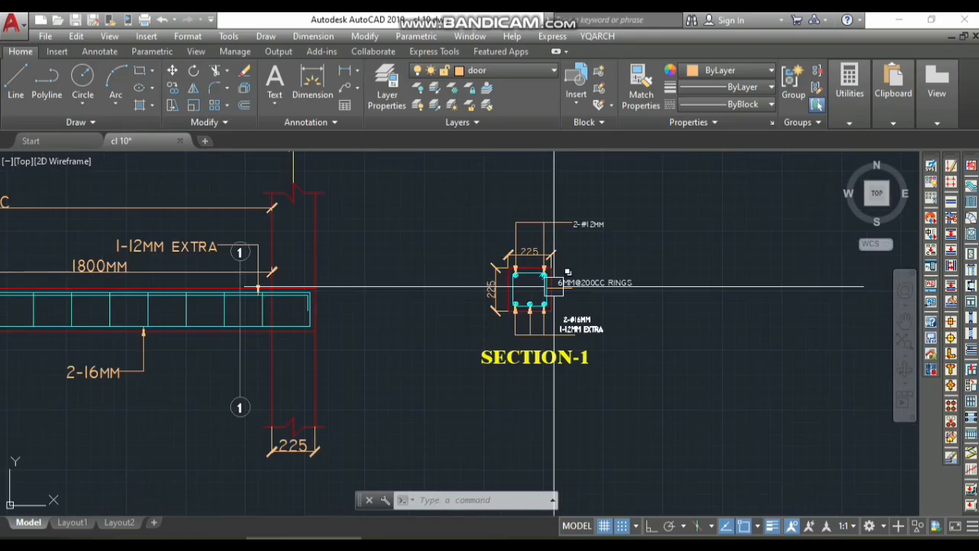
{"action": "scroll", "coordinate": [267, 324], "scroll_direction": "up", "scroll_amount": 4}
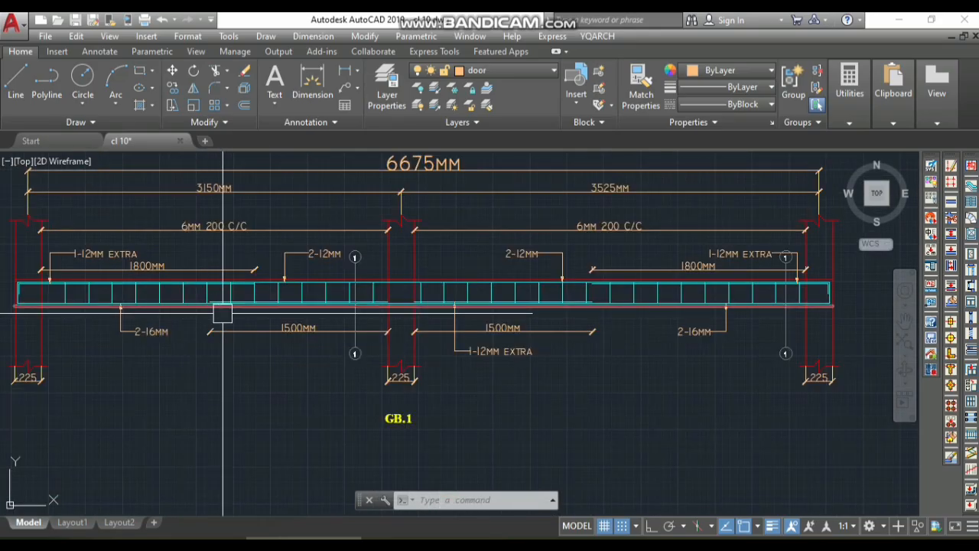
Step: Relate the section marks 1-1 along GB.1 to the SECTION-1 cross-section
{"action": "scroll", "coordinate": [329, 313], "scroll_direction": "down", "scroll_amount": 4}
{"action": "scroll", "coordinate": [330, 313], "scroll_direction": "up", "scroll_amount": 6}
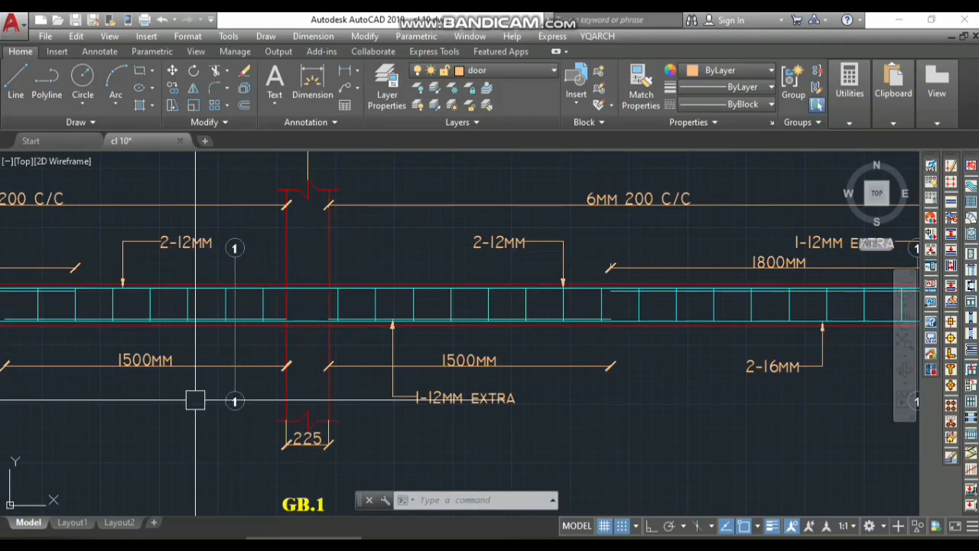
{"action": "scroll", "coordinate": [85, 374], "scroll_direction": "down", "scroll_amount": 2}
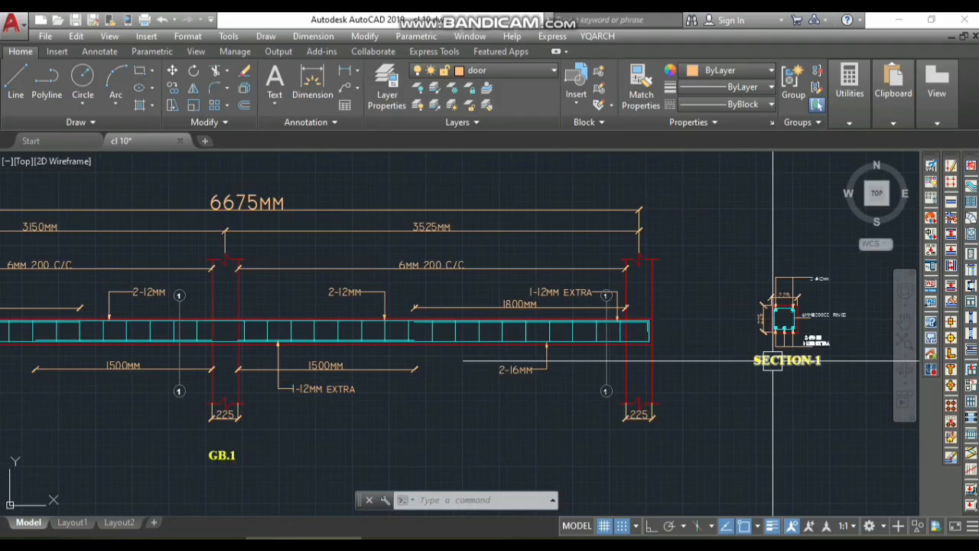
{"action": "scroll", "coordinate": [809, 340], "scroll_direction": "up", "scroll_amount": 2}
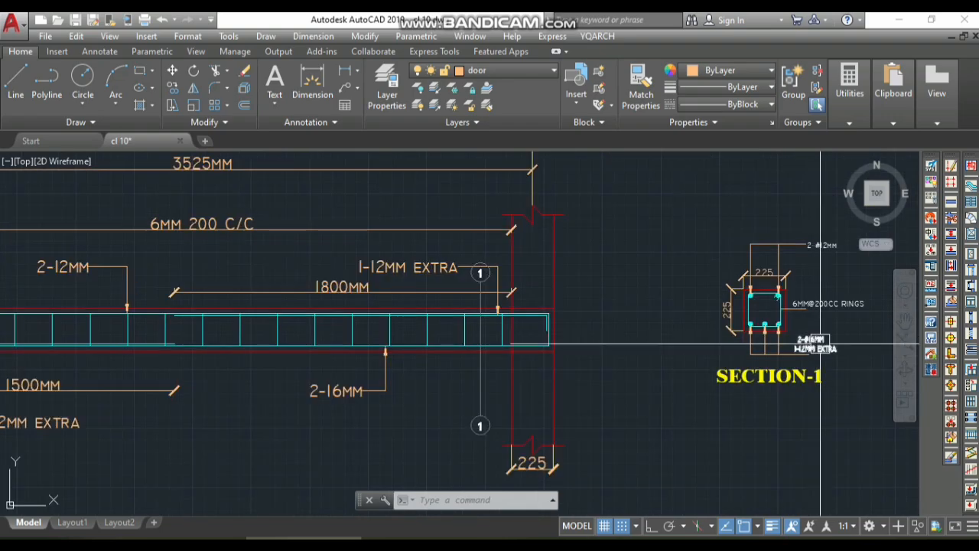
{"action": "scroll", "coordinate": [720, 341], "scroll_direction": "down", "scroll_amount": 4}
{"action": "scroll", "coordinate": [901, 338], "scroll_direction": "up", "scroll_amount": 4}
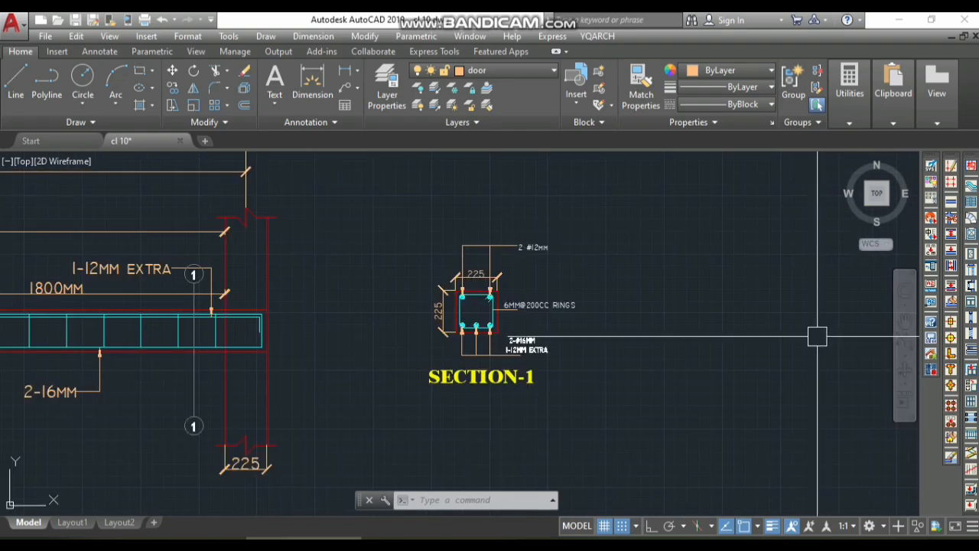
Step: Read SECTION-1's callouts for the top bars, rings, bottom bars and extra bar against the GB.1 elevation
{"action": "scroll", "coordinate": [475, 382], "scroll_direction": "up", "scroll_amount": 2}
{"action": "scroll", "coordinate": [535, 329], "scroll_direction": "down", "scroll_amount": 5}
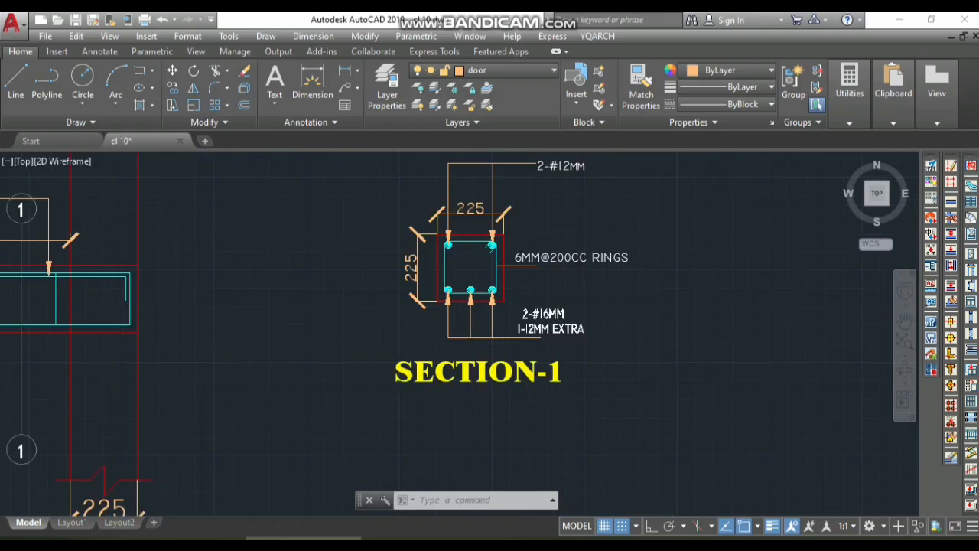
{"action": "scroll", "coordinate": [77, 332], "scroll_direction": "up", "scroll_amount": 5}
{"action": "scroll", "coordinate": [267, 332], "scroll_direction": "down", "scroll_amount": 1}
{"action": "scroll", "coordinate": [257, 323], "scroll_direction": "up", "scroll_amount": 1}
{"action": "scroll", "coordinate": [258, 277], "scroll_direction": "down", "scroll_amount": 3}
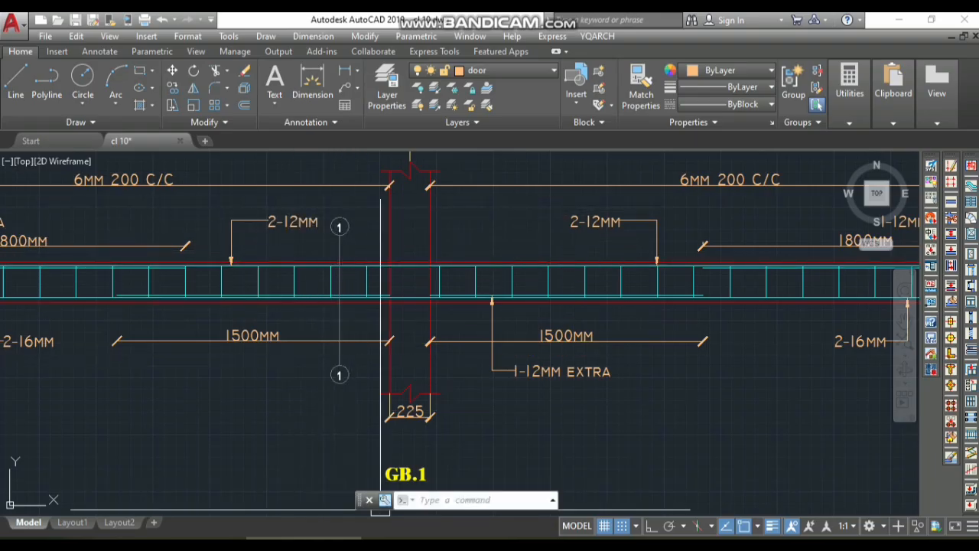
Step: Examine the main and extra bottom bar lines and their offset from the beam's lower edge near GB.1's middle column
{"action": "scroll", "coordinate": [322, 298], "scroll_direction": "up", "scroll_amount": 3}
{"action": "scroll", "coordinate": [322, 298], "scroll_direction": "up", "scroll_amount": 4}
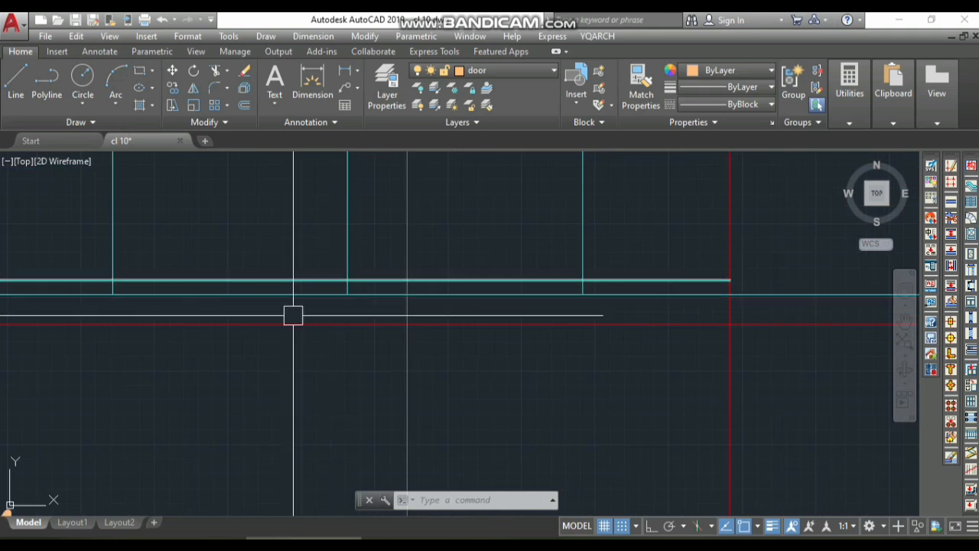
{"action": "scroll", "coordinate": [293, 293], "scroll_direction": "up", "scroll_amount": 3}
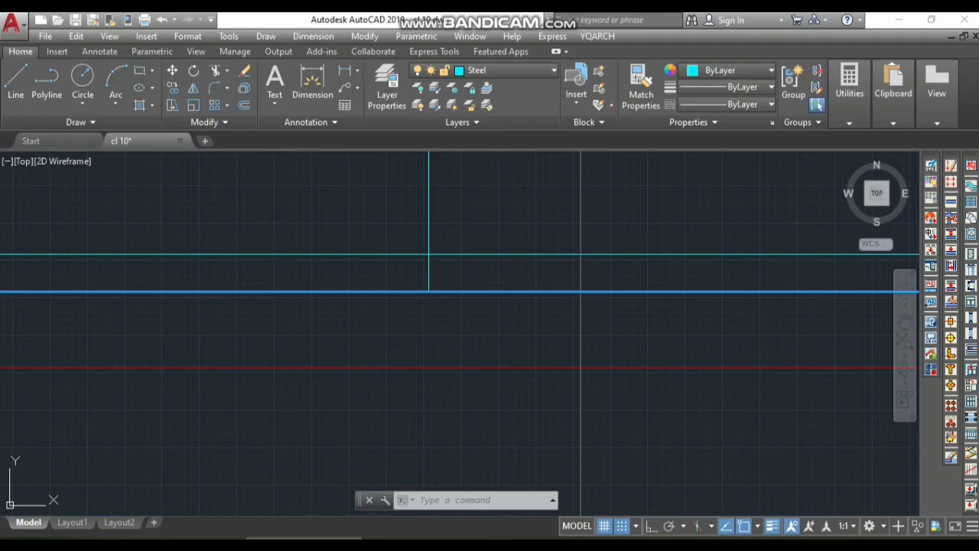
{"action": "key", "text": "Escape"}
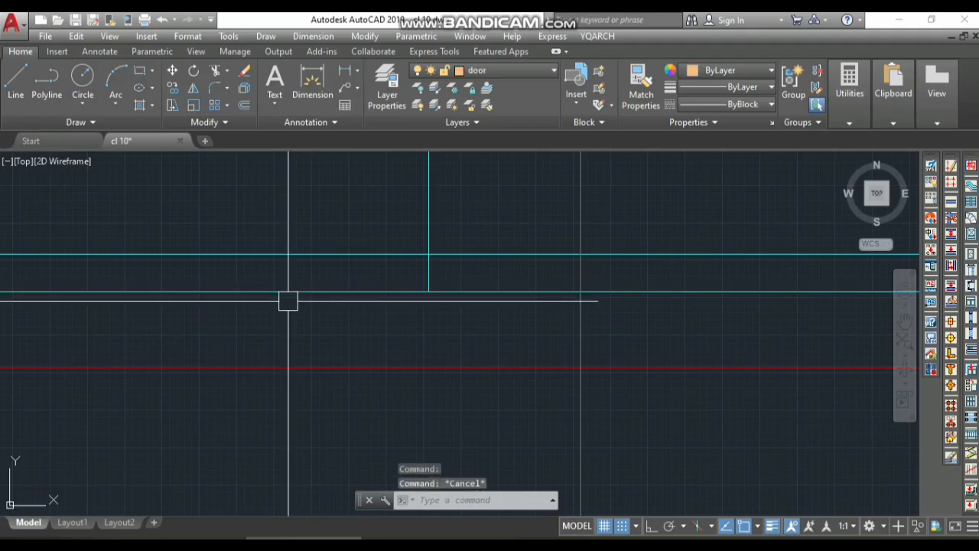
{"action": "scroll", "coordinate": [288, 300], "scroll_direction": "down", "scroll_amount": 3}
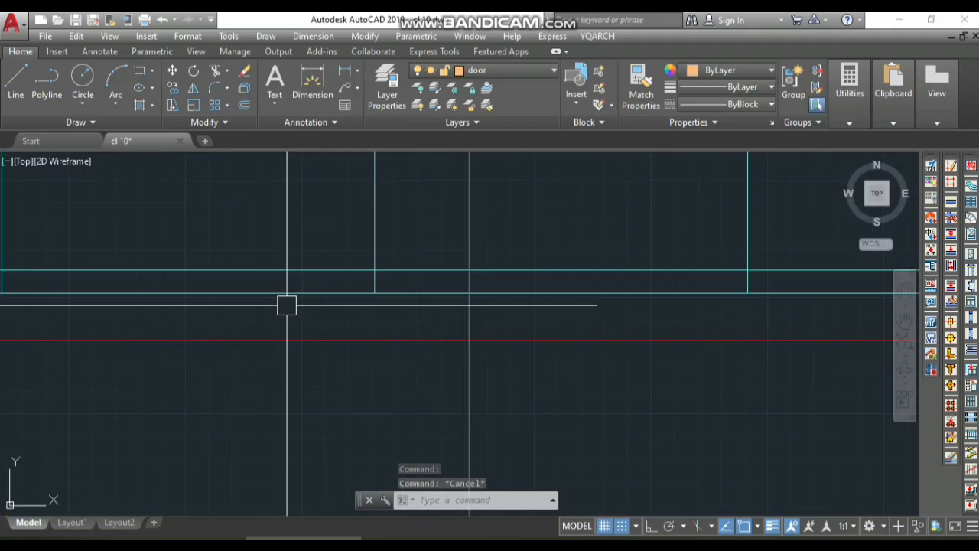
{"action": "scroll", "coordinate": [284, 300], "scroll_direction": "down", "scroll_amount": 4}
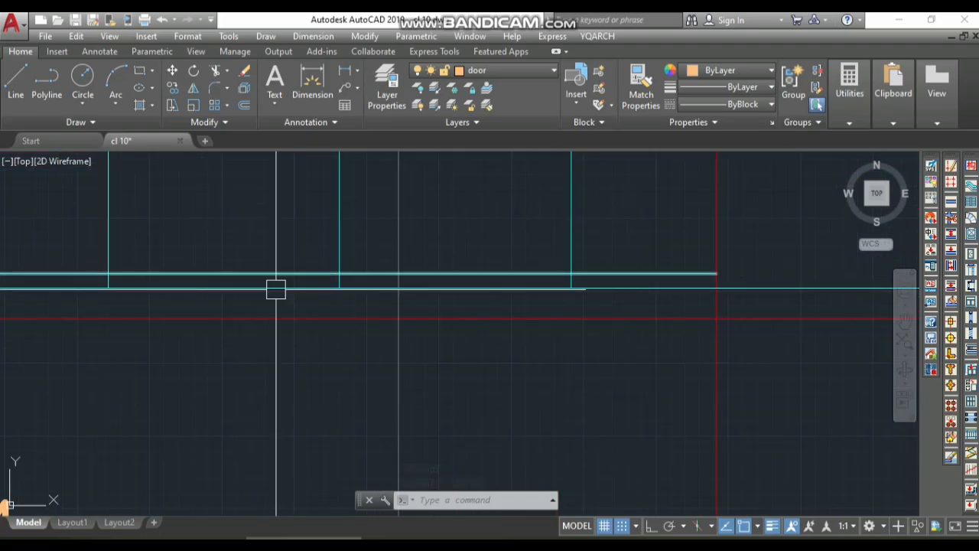
{"action": "scroll", "coordinate": [265, 306], "scroll_direction": "down", "scroll_amount": 3}
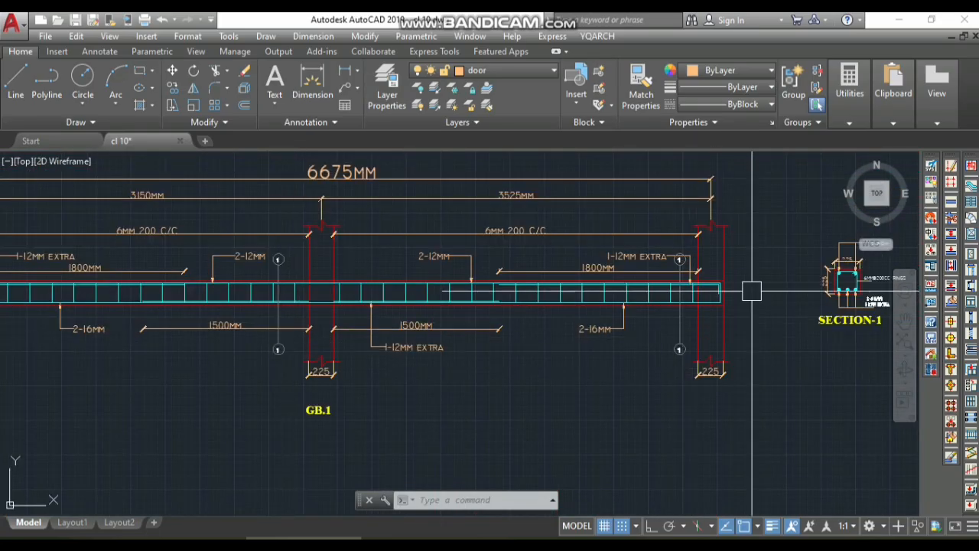
Step: Check the width and depth dimensions of the SECTION-1 beam cross-section
{"action": "scroll", "coordinate": [750, 288], "scroll_direction": "up", "scroll_amount": 7}
{"action": "scroll", "coordinate": [647, 337], "scroll_direction": "down", "scroll_amount": 3}
{"action": "scroll", "coordinate": [726, 290], "scroll_direction": "up", "scroll_amount": 4}
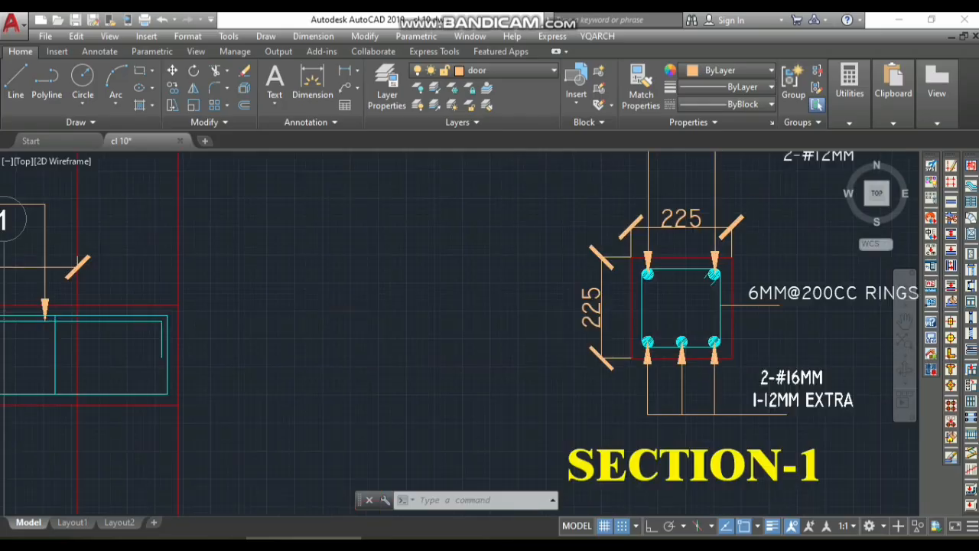
{"action": "scroll", "coordinate": [535, 314], "scroll_direction": "down", "scroll_amount": 5}
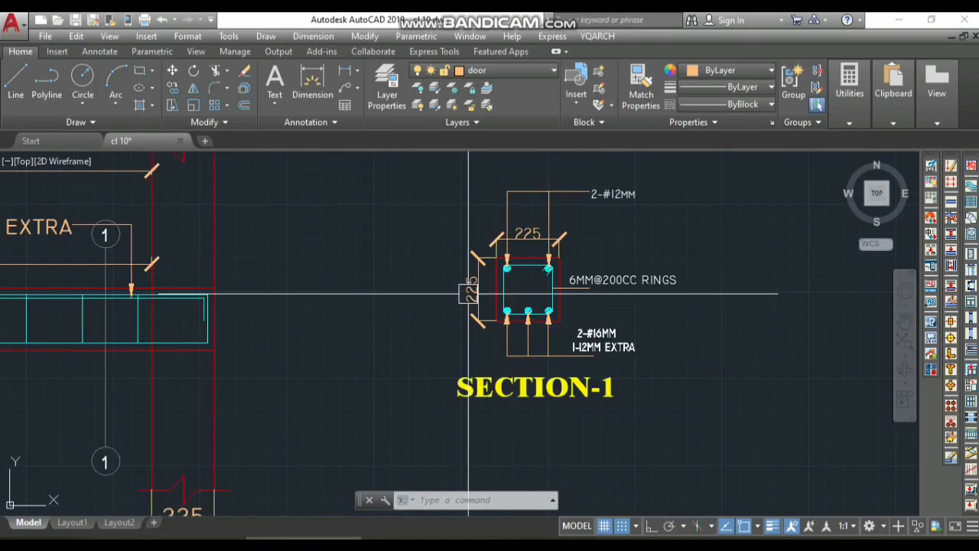
{"action": "scroll", "coordinate": [514, 272], "scroll_direction": "up", "scroll_amount": 3}
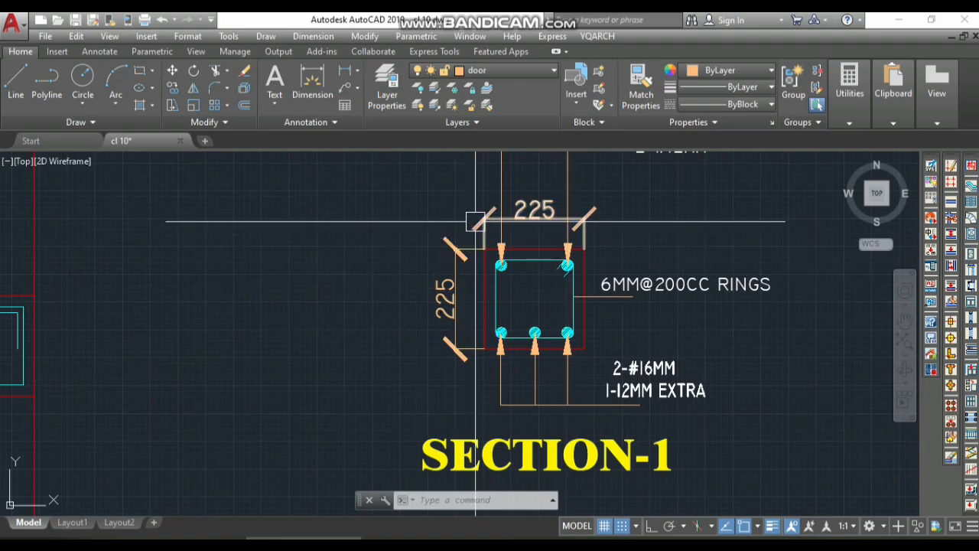
{"action": "scroll", "coordinate": [516, 208], "scroll_direction": "up", "scroll_amount": 2}
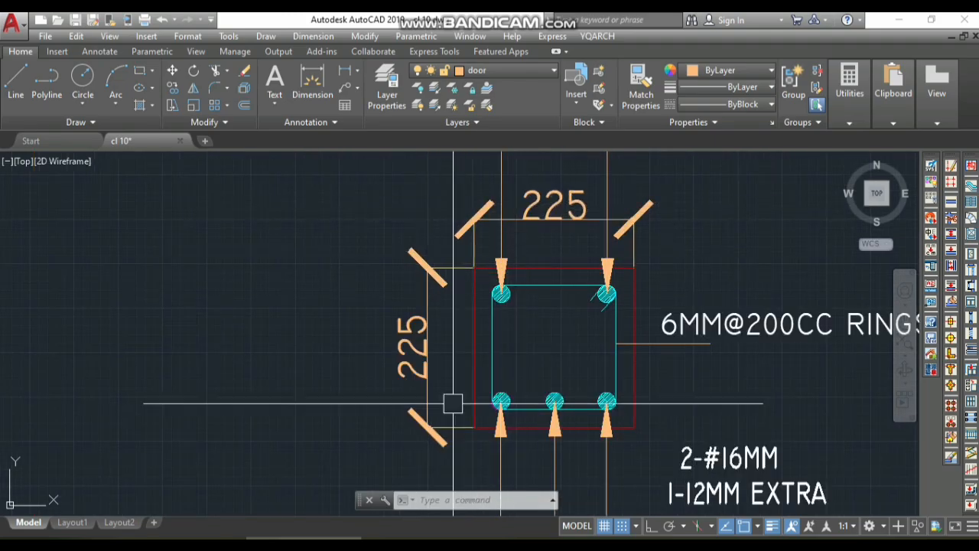
{"action": "scroll", "coordinate": [432, 271], "scroll_direction": "down", "scroll_amount": 2}
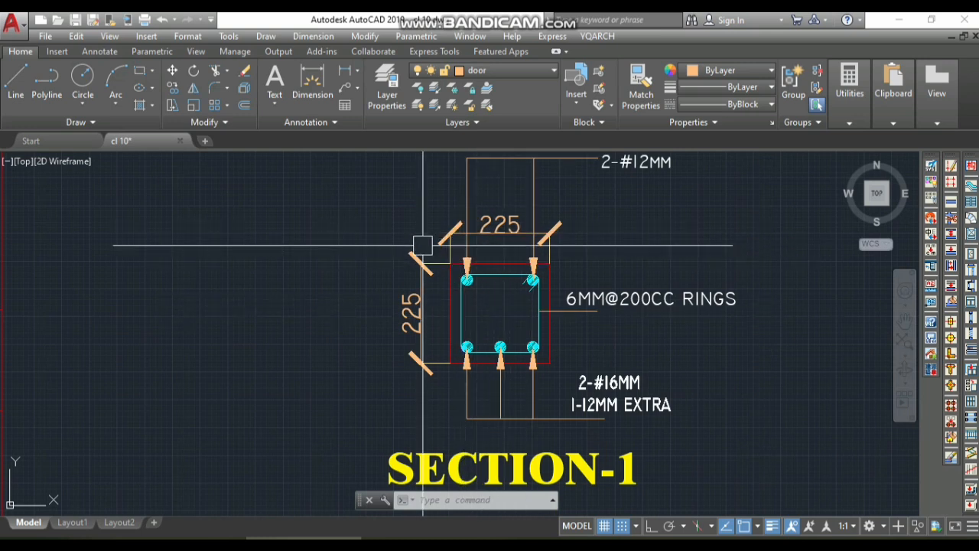
Step: Examine the bar positions inside SECTION-1's ring, including the 2-#16MM and 1-12MM EXTRA bottom bars
{"action": "scroll", "coordinate": [435, 263], "scroll_direction": "up", "scroll_amount": 4}
{"action": "scroll", "coordinate": [438, 253], "scroll_direction": "down", "scroll_amount": 2}
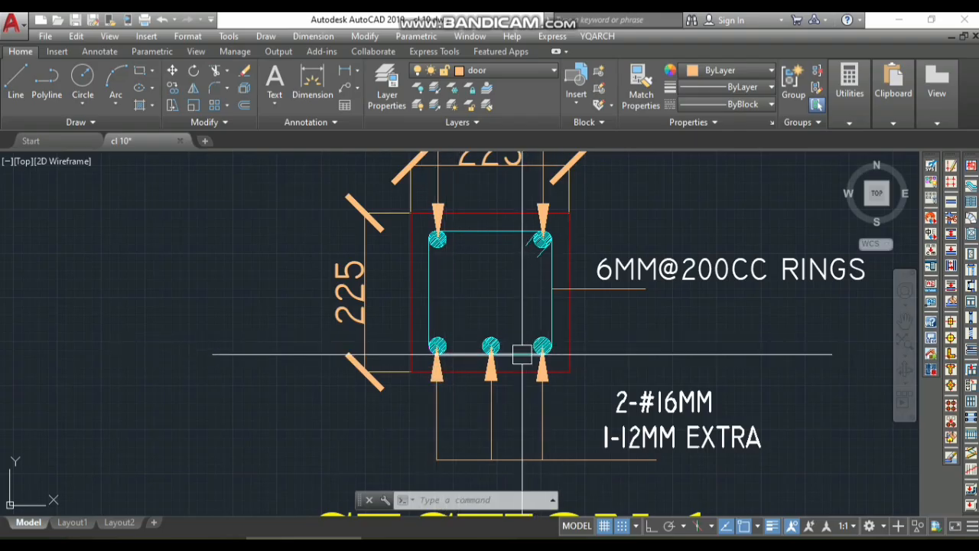
{"action": "scroll", "coordinate": [496, 345], "scroll_direction": "down", "scroll_amount": 5}
{"action": "scroll", "coordinate": [299, 373], "scroll_direction": "up", "scroll_amount": 5}
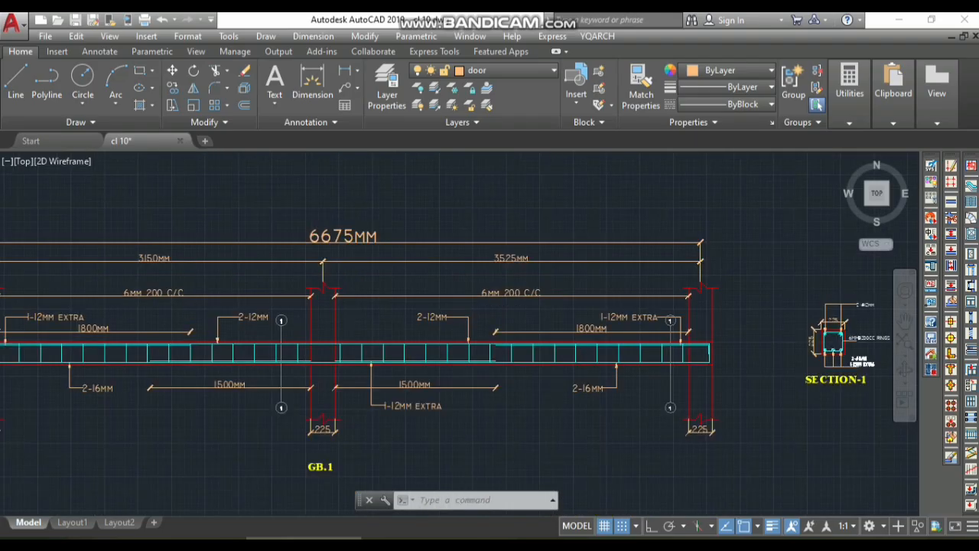
Step: Compare SECTION-1's bars and rings with the bar lines at section mark 1 near GB.1's middle column
{"action": "scroll", "coordinate": [342, 353], "scroll_direction": "down", "scroll_amount": 4}
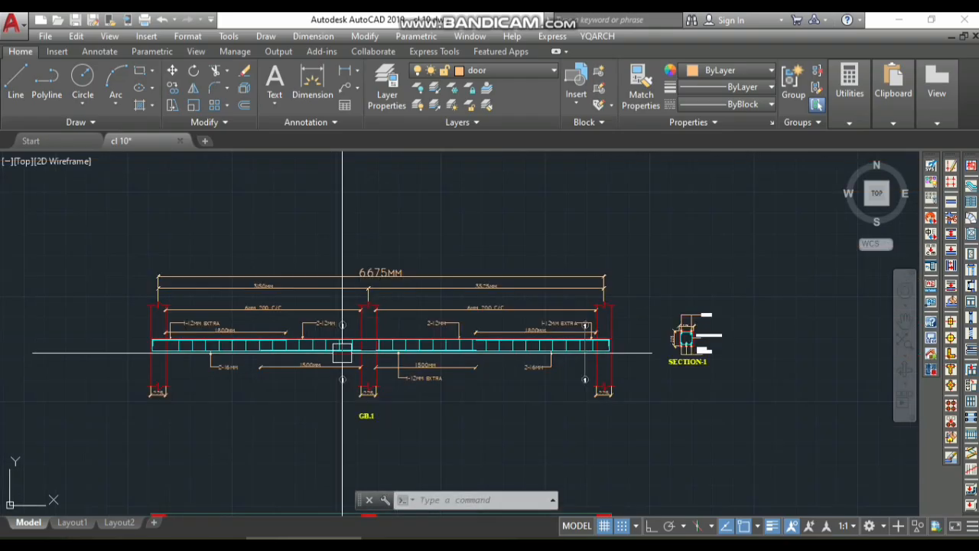
{"action": "scroll", "coordinate": [708, 343], "scroll_direction": "up", "scroll_amount": 5}
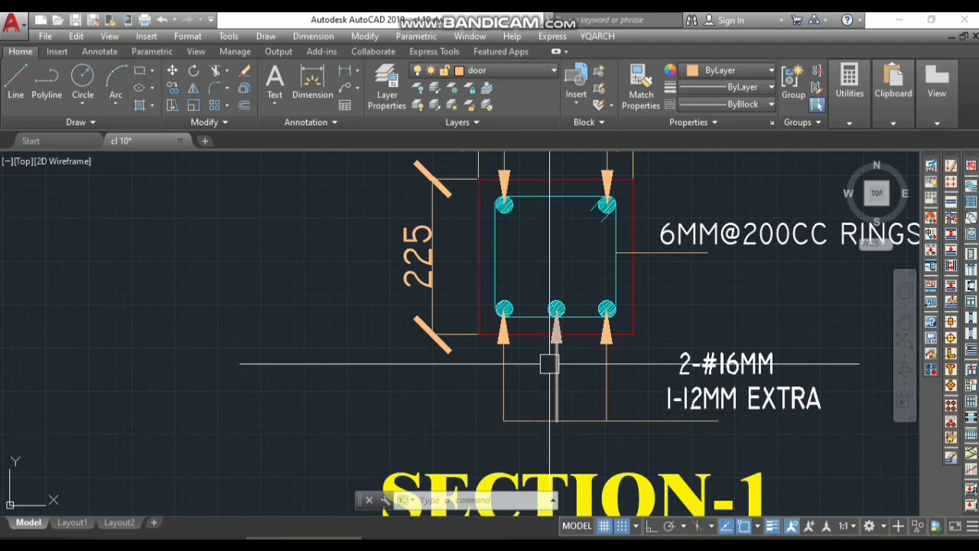
{"action": "scroll", "coordinate": [546, 295], "scroll_direction": "down", "scroll_amount": 5}
{"action": "scroll", "coordinate": [544, 311], "scroll_direction": "up", "scroll_amount": 8}
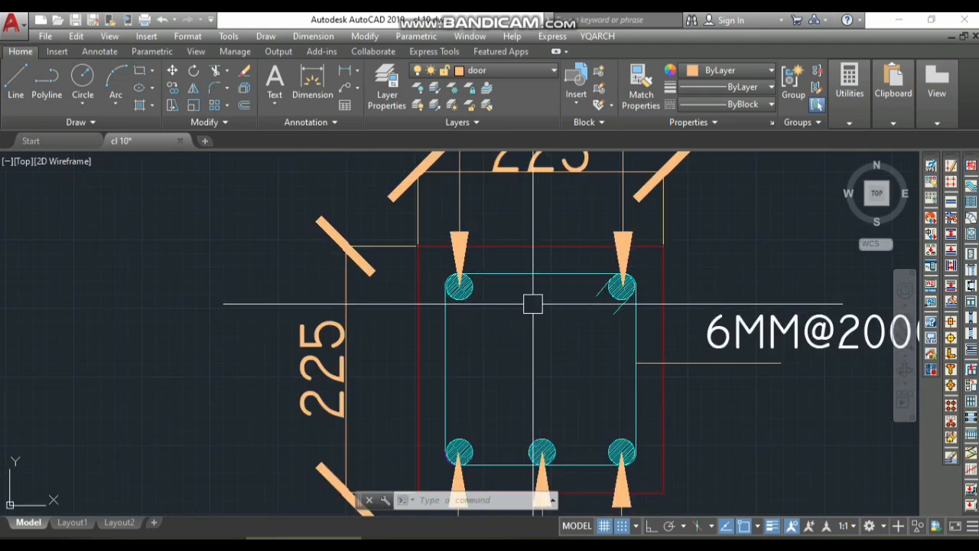
{"action": "scroll", "coordinate": [533, 302], "scroll_direction": "down", "scroll_amount": 2}
{"action": "scroll", "coordinate": [643, 300], "scroll_direction": "down", "scroll_amount": 6}
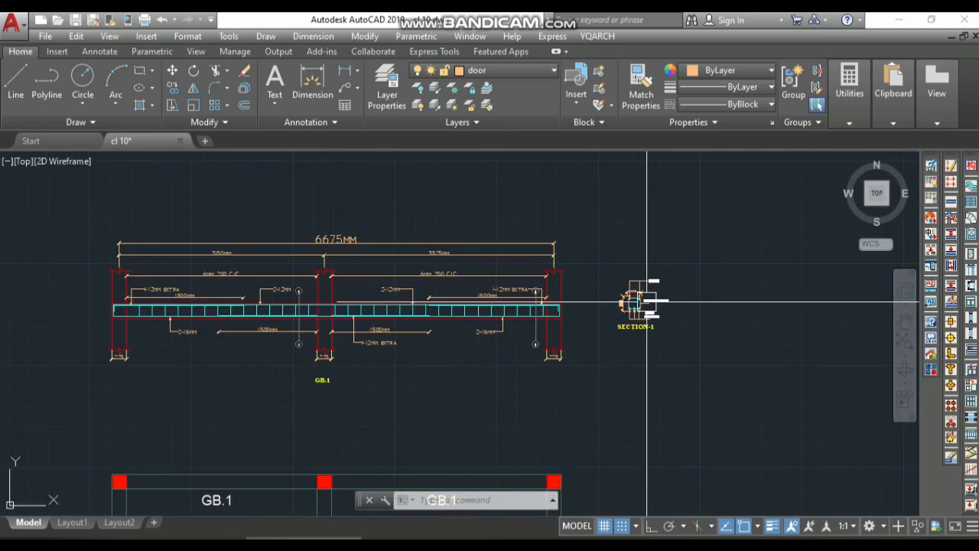
{"action": "scroll", "coordinate": [388, 310], "scroll_direction": "up", "scroll_amount": 8}
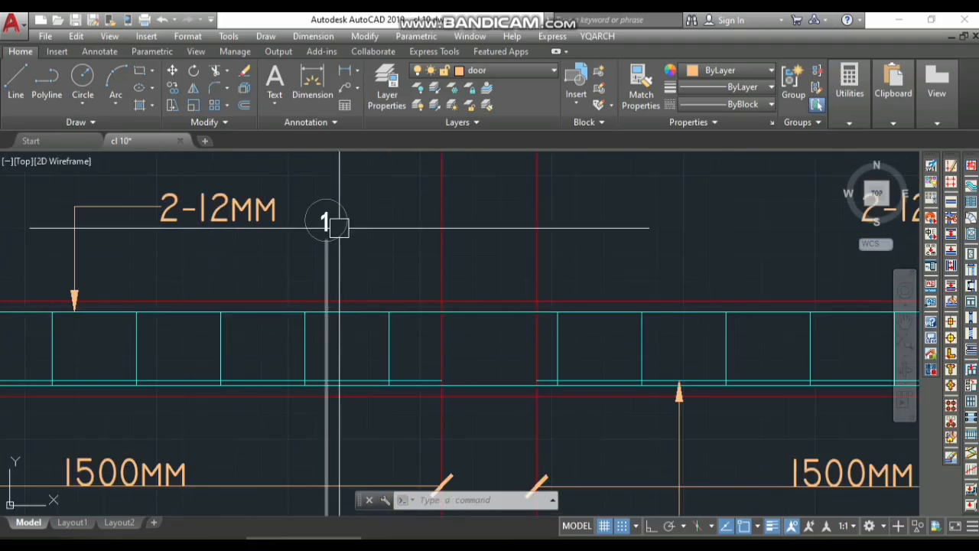
{"action": "scroll", "coordinate": [330, 329], "scroll_direction": "up", "scroll_amount": 4}
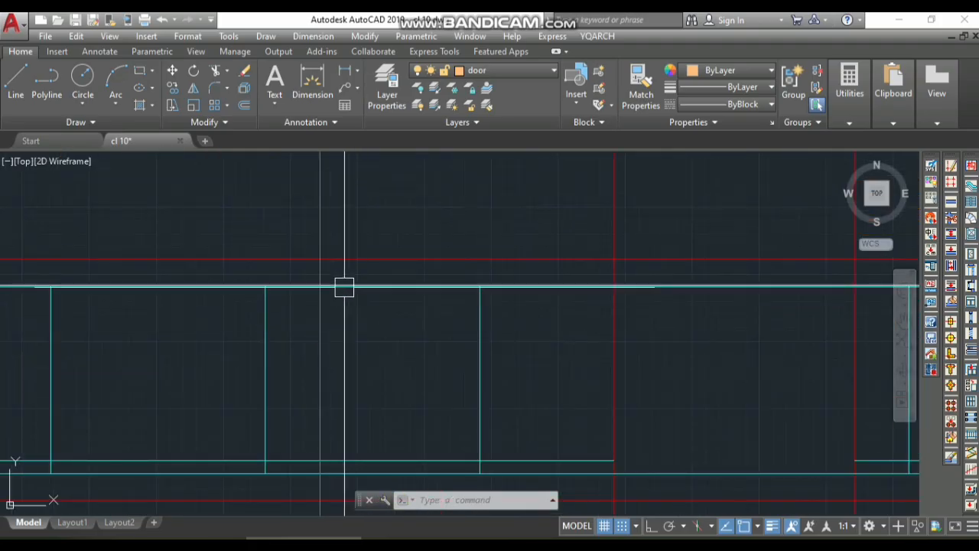
{"action": "scroll", "coordinate": [321, 329], "scroll_direction": "down", "scroll_amount": 10}
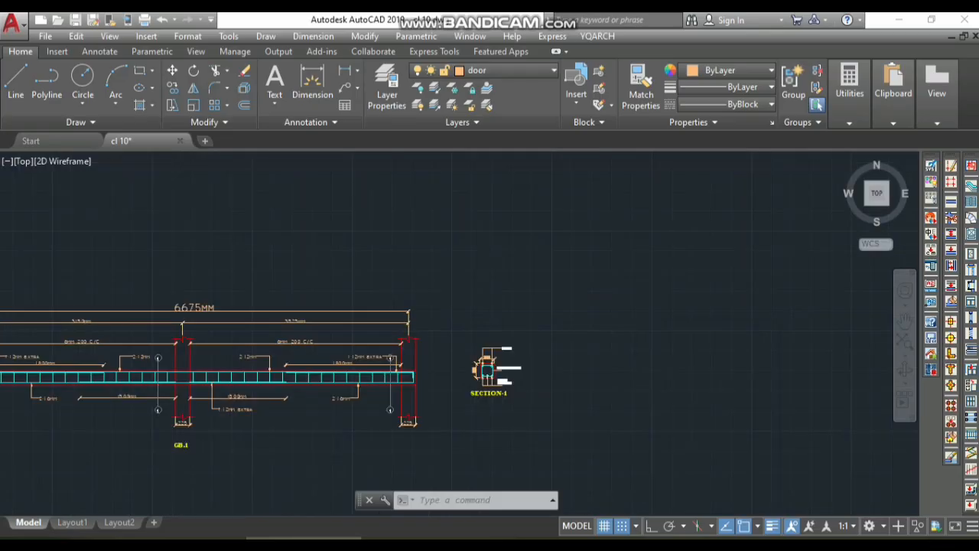
{"action": "scroll", "coordinate": [229, 375], "scroll_direction": "up", "scroll_amount": 10}
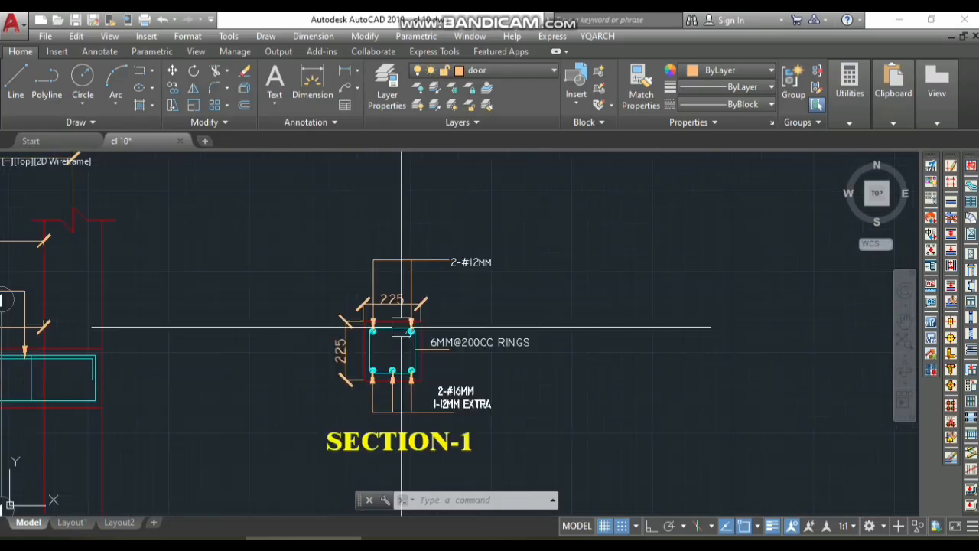
{"action": "scroll", "coordinate": [432, 341], "scroll_direction": "down", "scroll_amount": 4}
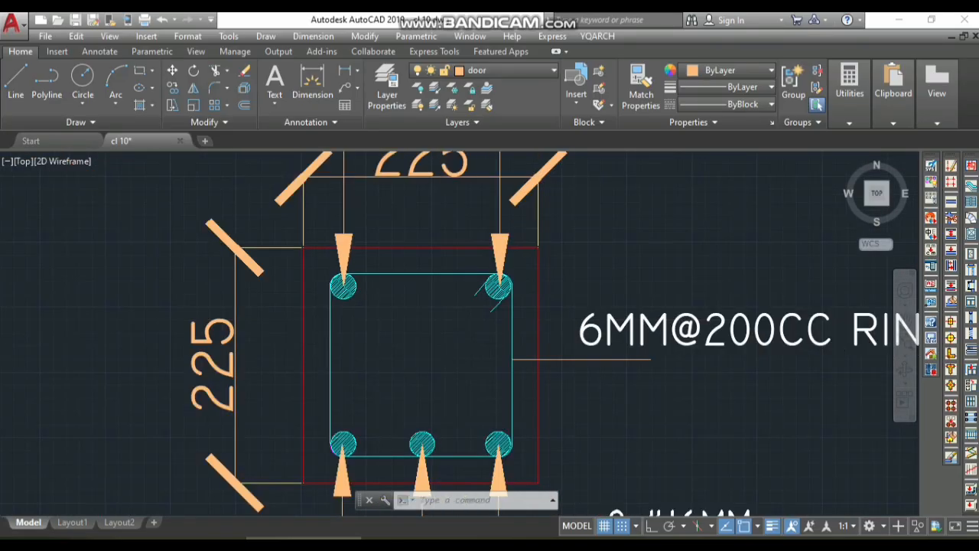
Step: Check the bars at section mark 1 beside GB.1's right end column against SECTION-1's top, bottom and ring callouts
{"action": "scroll", "coordinate": [456, 304], "scroll_direction": "down", "scroll_amount": 4}
{"action": "scroll", "coordinate": [689, 375], "scroll_direction": "down", "scroll_amount": 2}
{"action": "scroll", "coordinate": [372, 294], "scroll_direction": "up", "scroll_amount": 6}
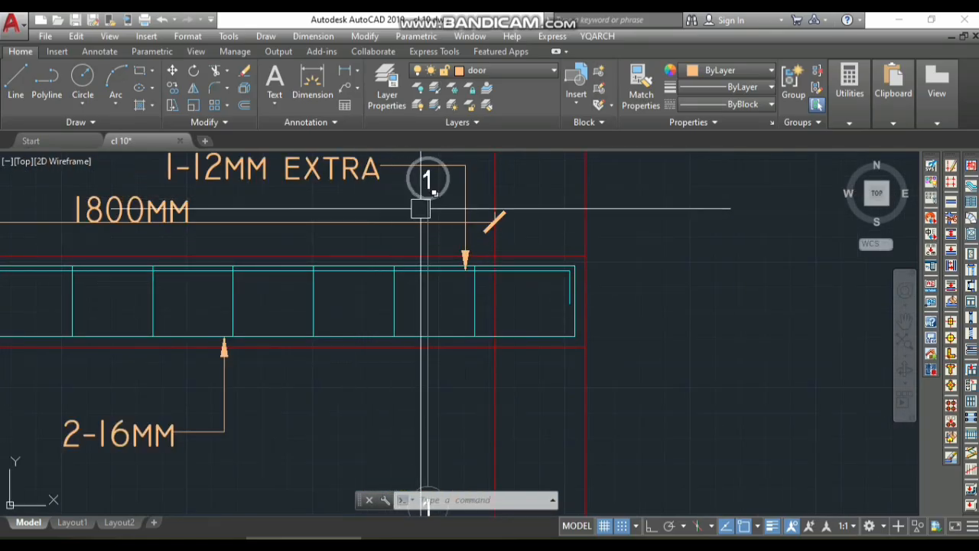
{"action": "scroll", "coordinate": [422, 244], "scroll_direction": "down", "scroll_amount": 3}
{"action": "scroll", "coordinate": [115, 256], "scroll_direction": "up", "scroll_amount": 5}
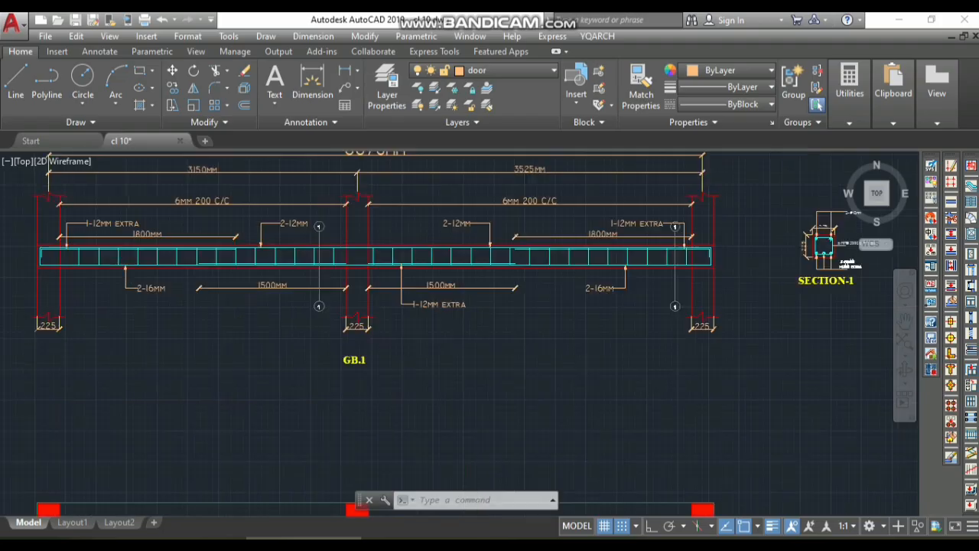
{"action": "scroll", "coordinate": [123, 277], "scroll_direction": "down", "scroll_amount": 7}
{"action": "scroll", "coordinate": [411, 282], "scroll_direction": "up", "scroll_amount": 10}
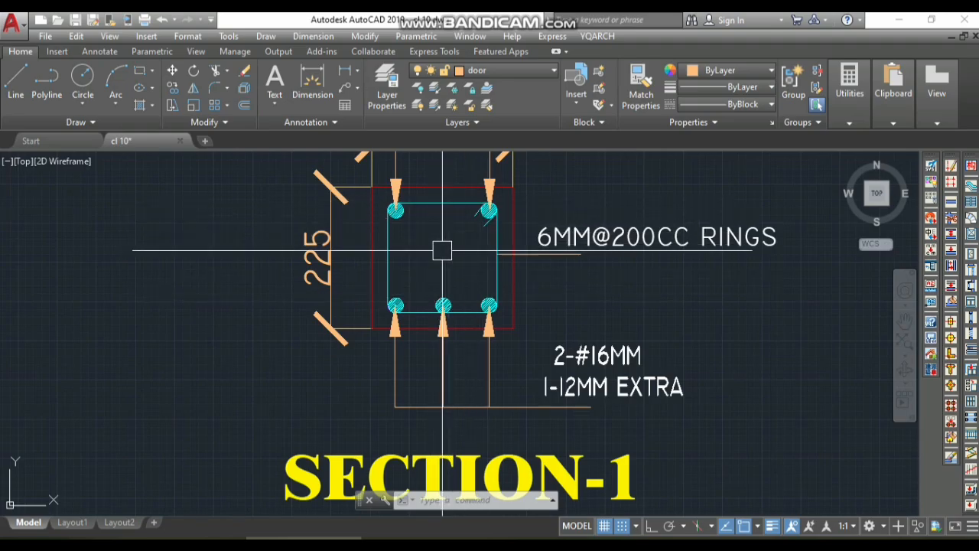
{"action": "scroll", "coordinate": [569, 375], "scroll_direction": "down", "scroll_amount": 5}
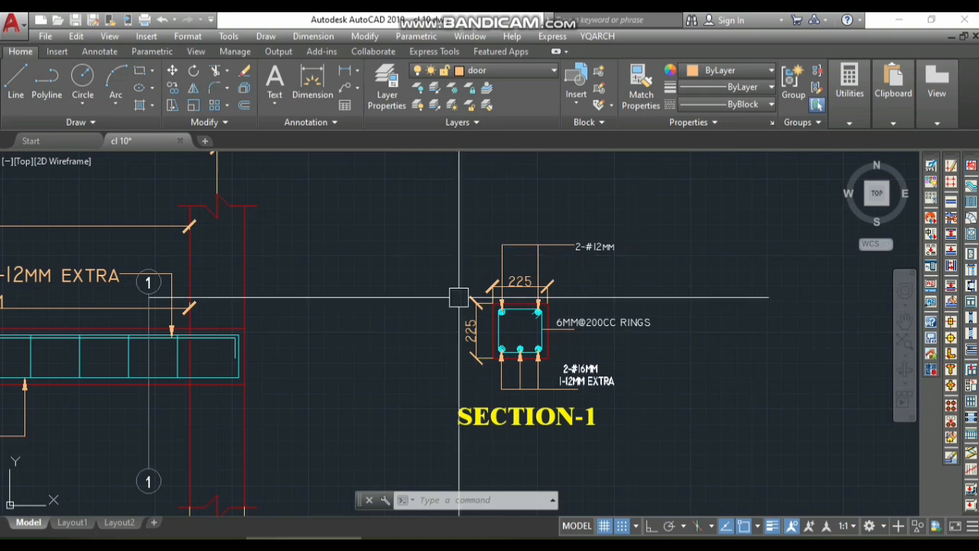
{"action": "scroll", "coordinate": [525, 332], "scroll_direction": "up", "scroll_amount": 4}
{"action": "scroll", "coordinate": [524, 328], "scroll_direction": "down", "scroll_amount": 4}
{"action": "scroll", "coordinate": [607, 356], "scroll_direction": "up", "scroll_amount": 2}
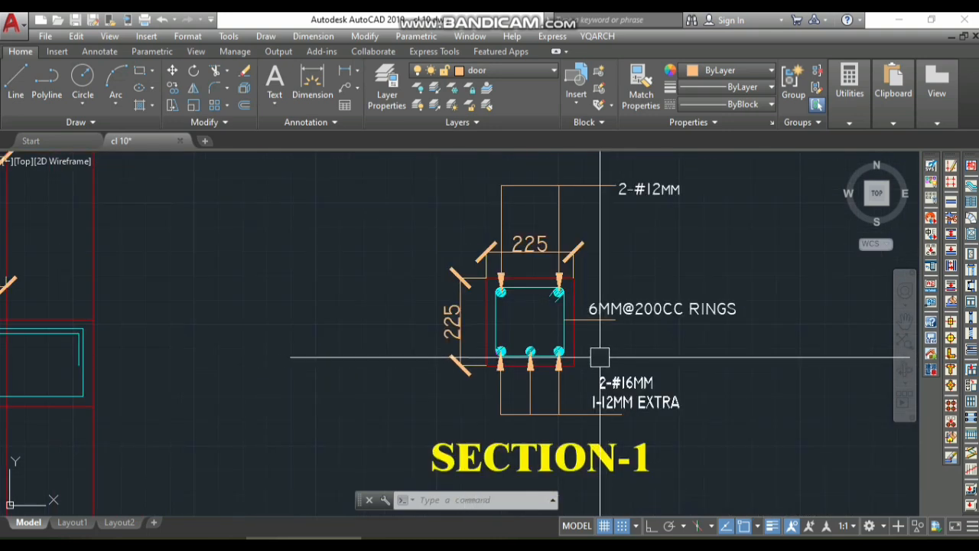
Step: Move the whole grade beam plan with its grid lines and title further down, away from the GB.1 elevation
{"action": "scroll", "coordinate": [543, 274], "scroll_direction": "down", "scroll_amount": 6}
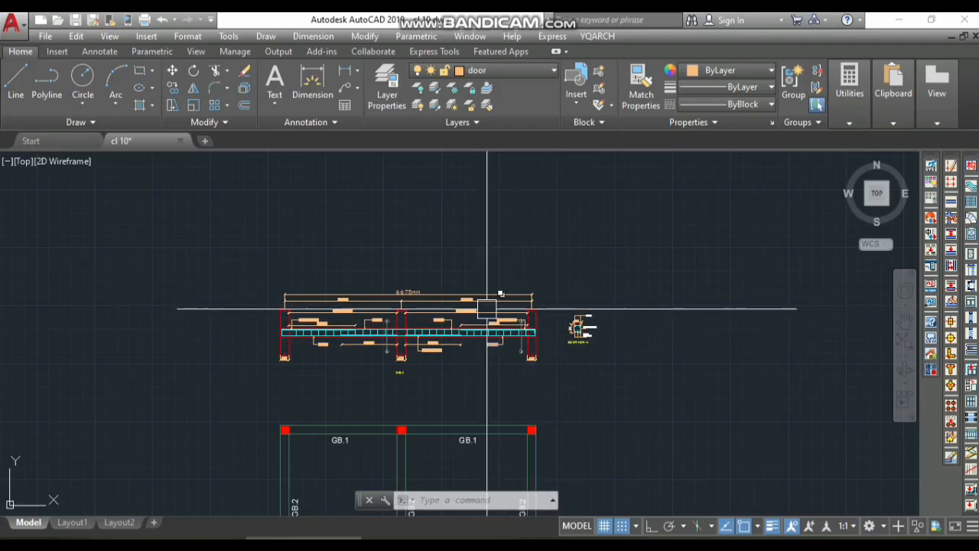
{"action": "scroll", "coordinate": [487, 309], "scroll_direction": "down", "scroll_amount": 2}
{"action": "scroll", "coordinate": [460, 364], "scroll_direction": "up", "scroll_amount": 4}
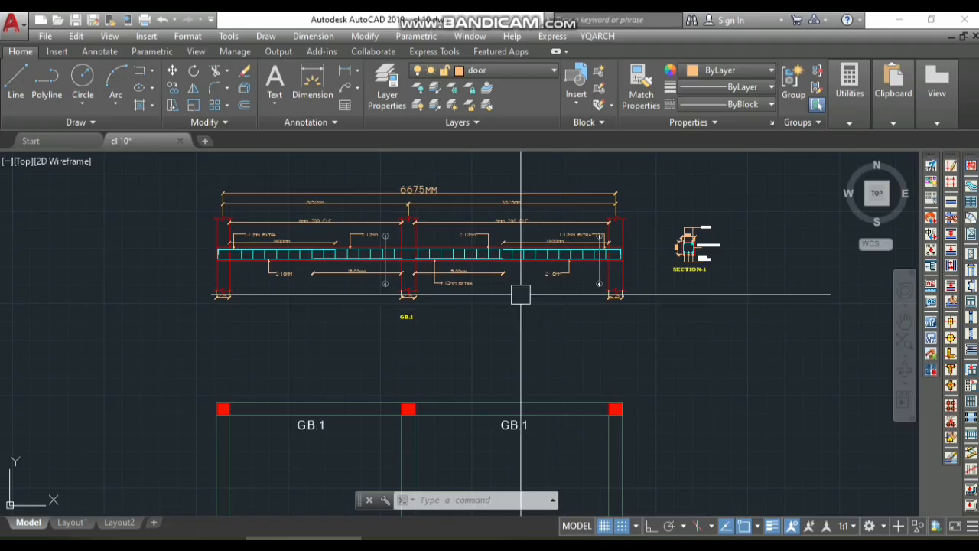
{"action": "scroll", "coordinate": [485, 316], "scroll_direction": "down", "scroll_amount": 3}
{"action": "scroll", "coordinate": [474, 319], "scroll_direction": "up", "scroll_amount": 3}
{"action": "scroll", "coordinate": [425, 334], "scroll_direction": "down", "scroll_amount": 3}
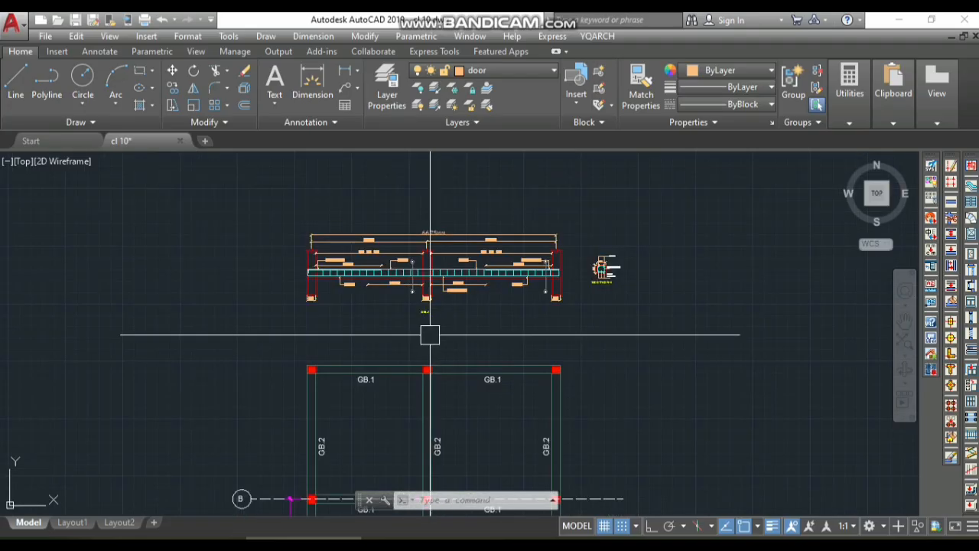
{"action": "scroll", "coordinate": [448, 376], "scroll_direction": "down", "scroll_amount": 4}
{"action": "scroll", "coordinate": [484, 376], "scroll_direction": "down", "scroll_amount": 2}
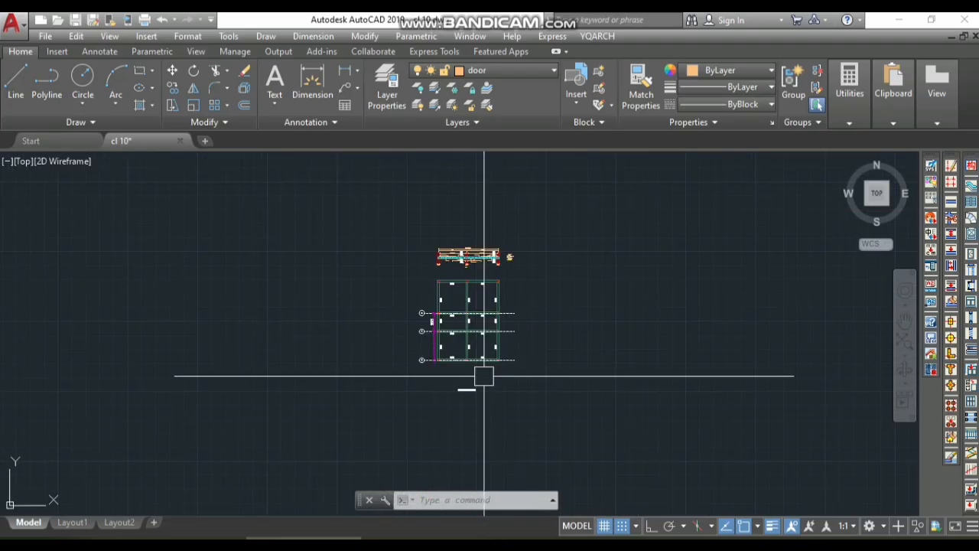
{"action": "left_click", "coordinate": [518, 280]}
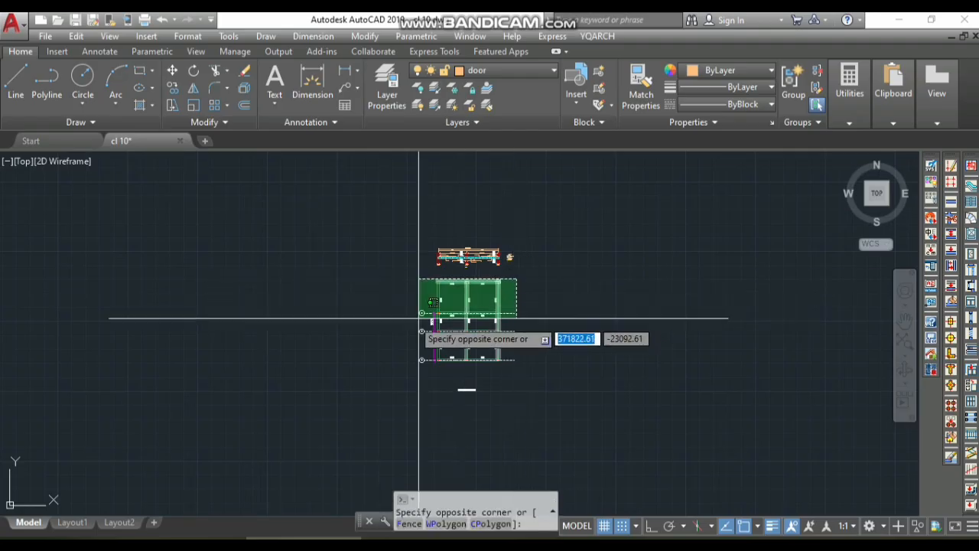
{"action": "left_click", "coordinate": [417, 389]}
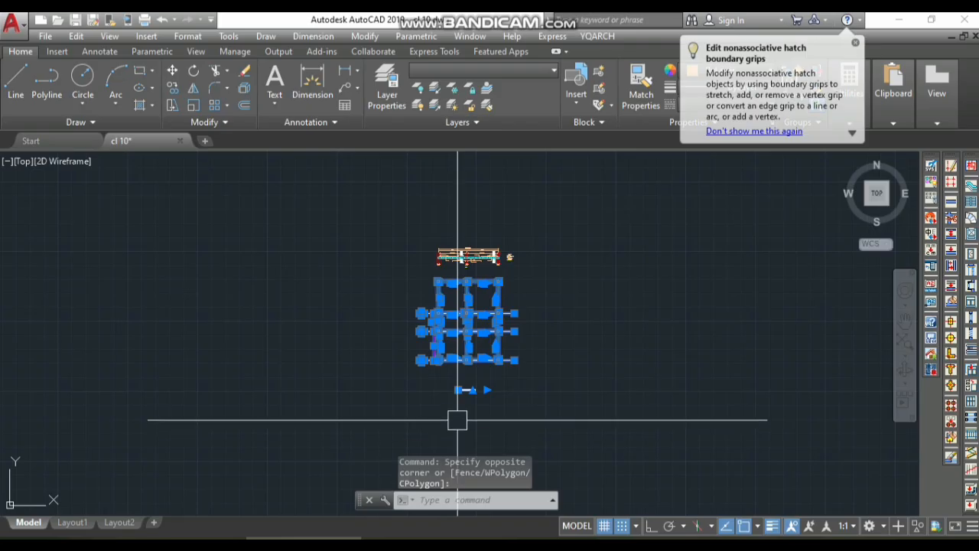
{"action": "type", "text": "m"}
{"action": "key", "text": "space"}
{"action": "left_click", "coordinate": [553, 345]}
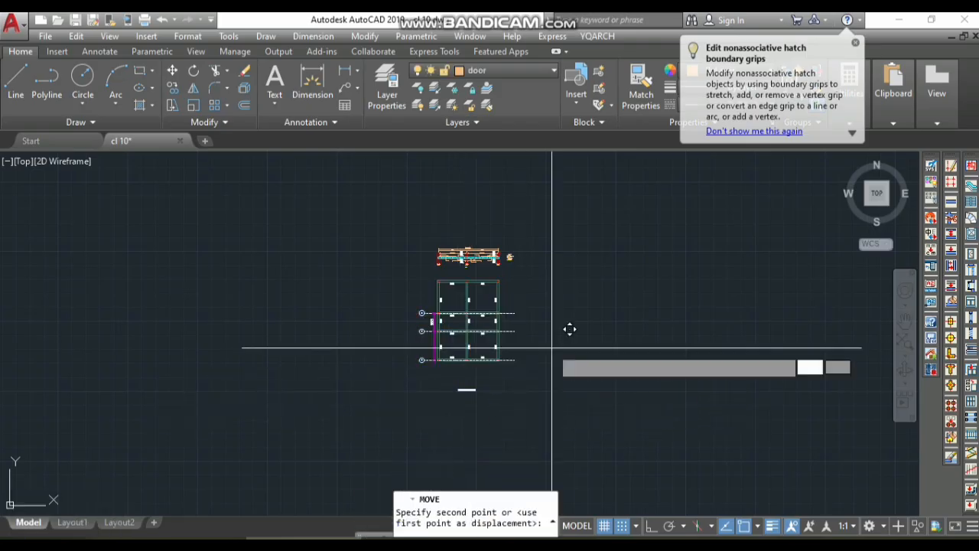
{"action": "left_click", "coordinate": [553, 401]}
Step: Compare the grade beam plan's uppermost GB.1 row with the GB.1 elevation above it
{"action": "scroll", "coordinate": [475, 341], "scroll_direction": "up", "scroll_amount": 3}
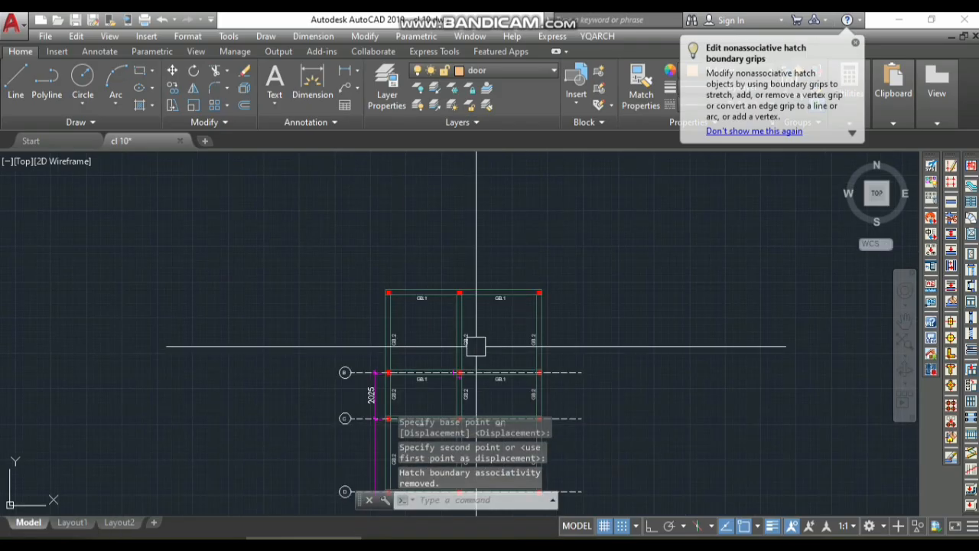
{"action": "scroll", "coordinate": [436, 316], "scroll_direction": "up", "scroll_amount": 3}
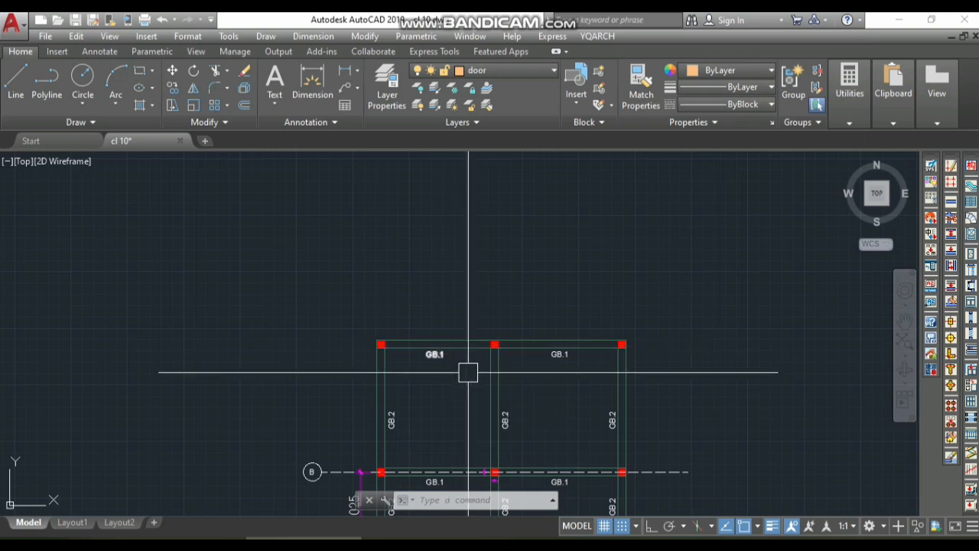
{"action": "scroll", "coordinate": [469, 373], "scroll_direction": "up", "scroll_amount": 2}
{"action": "scroll", "coordinate": [469, 374], "scroll_direction": "down", "scroll_amount": 4}
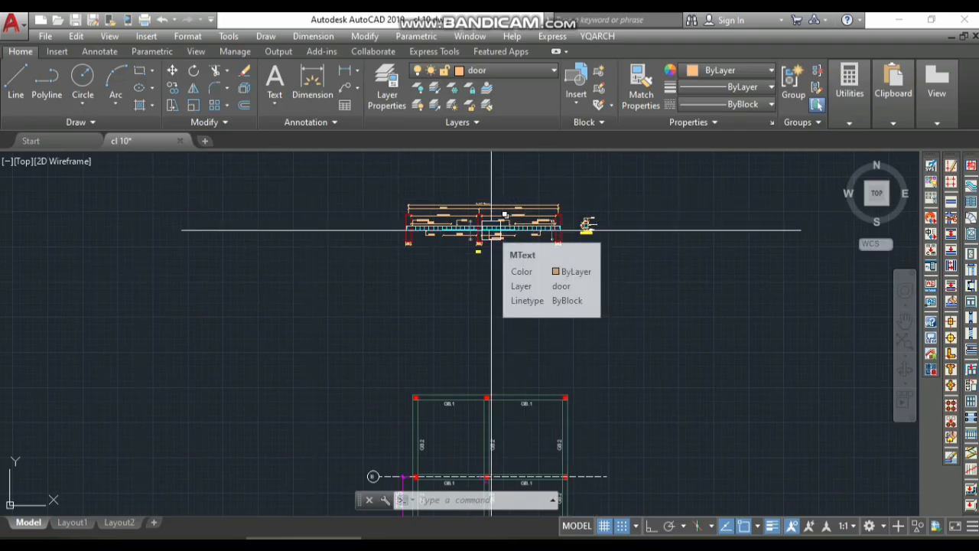
{"action": "scroll", "coordinate": [478, 253], "scroll_direction": "down", "scroll_amount": 3}
{"action": "scroll", "coordinate": [482, 260], "scroll_direction": "down", "scroll_amount": 1}
{"action": "scroll", "coordinate": [505, 329], "scroll_direction": "up", "scroll_amount": 4}
{"action": "scroll", "coordinate": [516, 336], "scroll_direction": "down", "scroll_amount": 4}
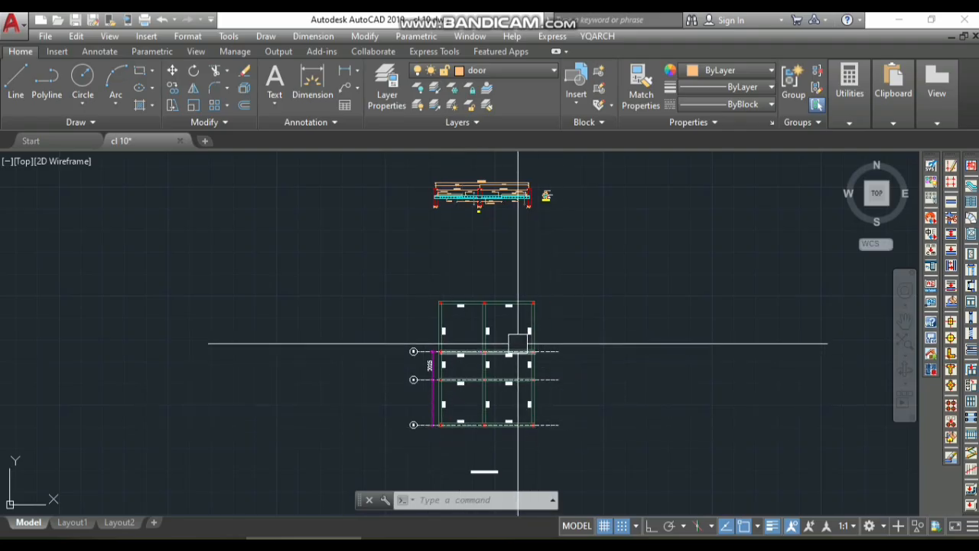
Step: Examine the column positions along the plan's uppermost GB.1 beam row and the adjoining GB.2 beams
{"action": "scroll", "coordinate": [518, 342], "scroll_direction": "up", "scroll_amount": 6}
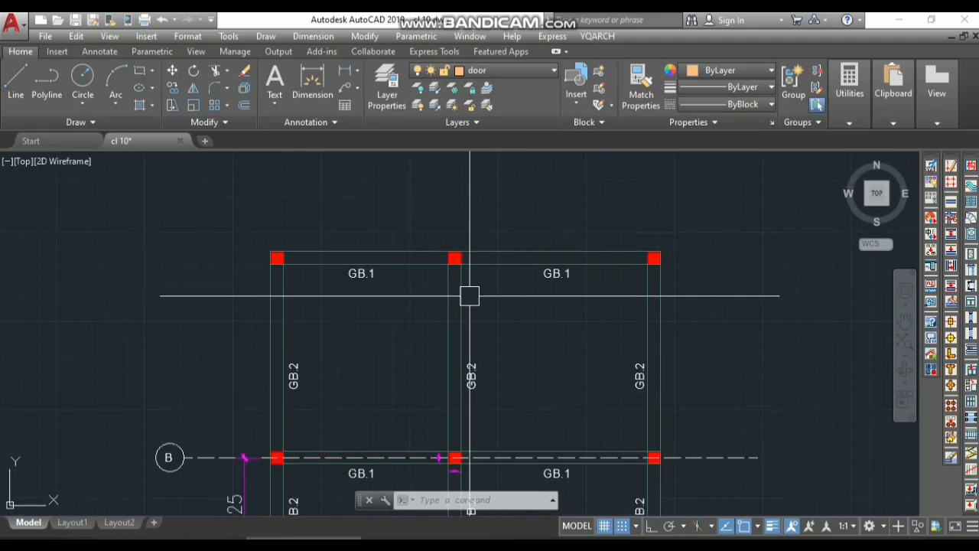
{"action": "scroll", "coordinate": [367, 344], "scroll_direction": "down", "scroll_amount": 2}
{"action": "scroll", "coordinate": [376, 374], "scroll_direction": "up", "scroll_amount": 4}
{"action": "scroll", "coordinate": [375, 385], "scroll_direction": "down", "scroll_amount": 6}
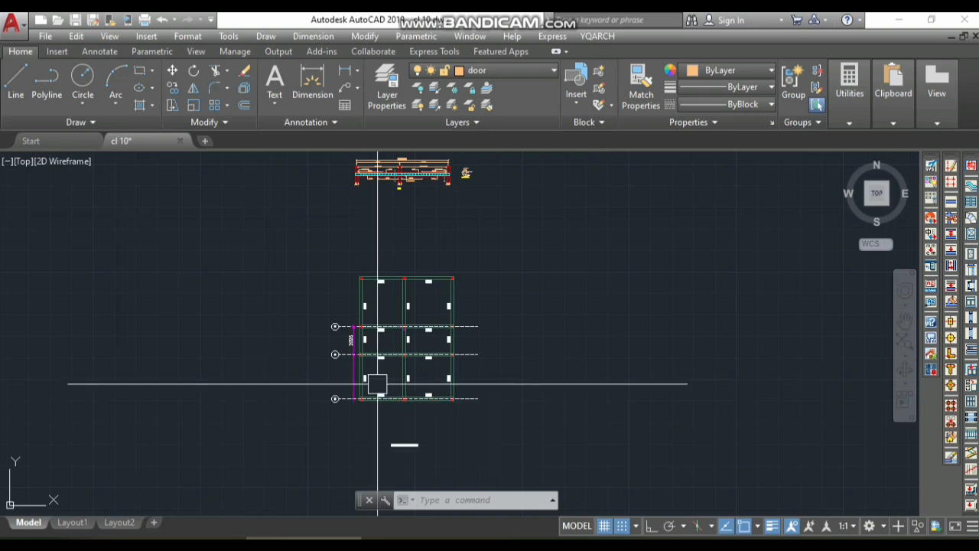
{"action": "scroll", "coordinate": [368, 267], "scroll_direction": "up", "scroll_amount": 2}
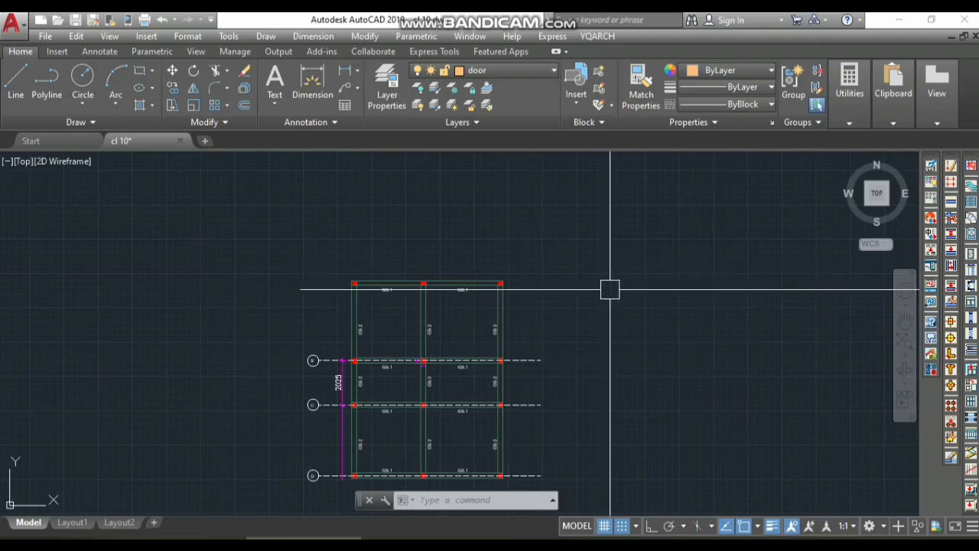
{"action": "scroll", "coordinate": [475, 332], "scroll_direction": "down", "scroll_amount": 2}
{"action": "scroll", "coordinate": [496, 339], "scroll_direction": "up", "scroll_amount": 5}
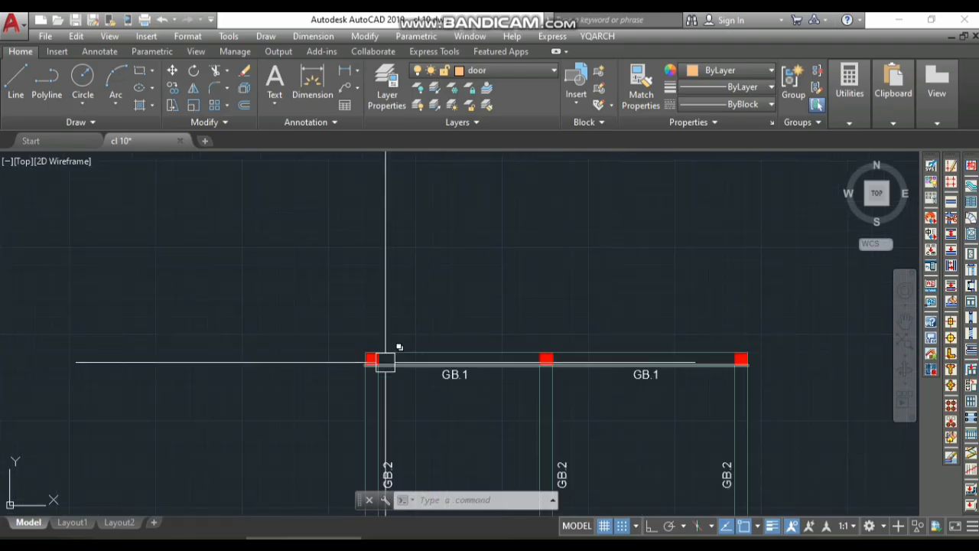
{"action": "scroll", "coordinate": [408, 326], "scroll_direction": "down", "scroll_amount": 5}
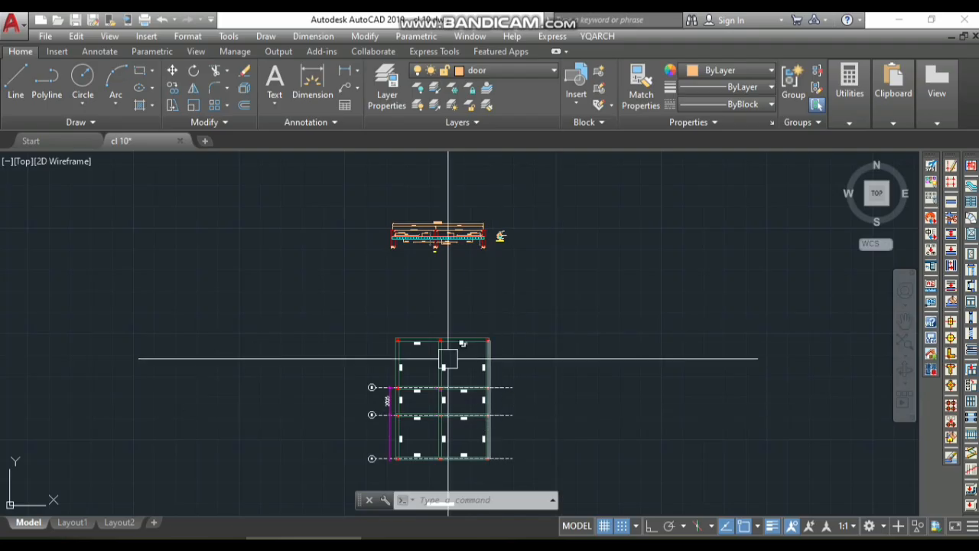
Step: Draw vertical construction lines through both faces of the left column in the plan's uppermost GB.1 row
{"action": "scroll", "coordinate": [446, 350], "scroll_direction": "up", "scroll_amount": 2}
{"action": "scroll", "coordinate": [372, 324], "scroll_direction": "up", "scroll_amount": 4}
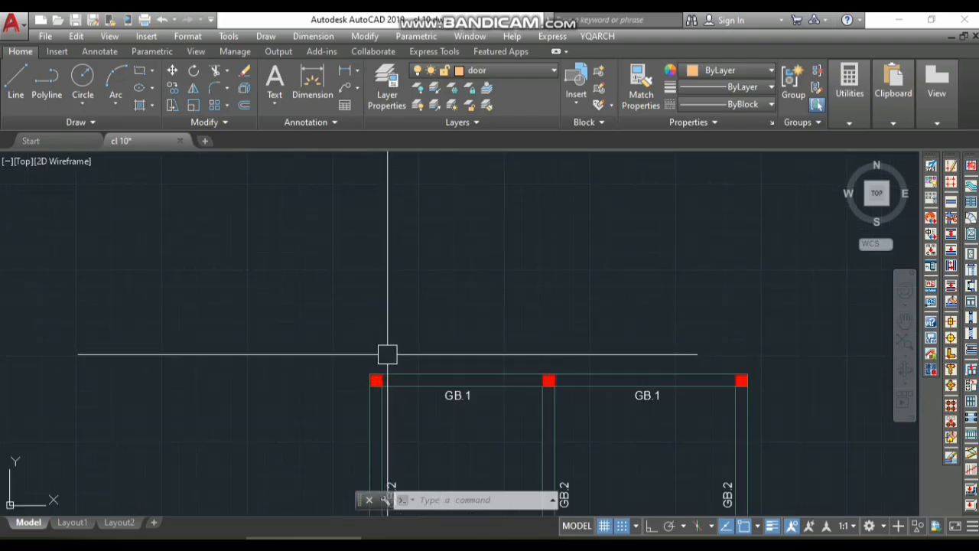
{"action": "type", "text": "l"}
{"action": "key", "text": "space"}
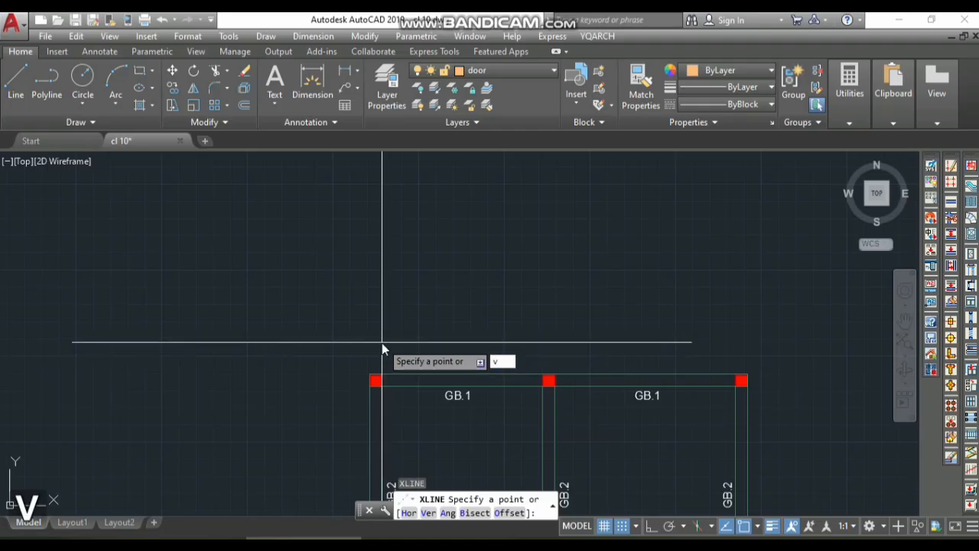
{"action": "type", "text": "v"}
{"action": "key", "text": "space"}
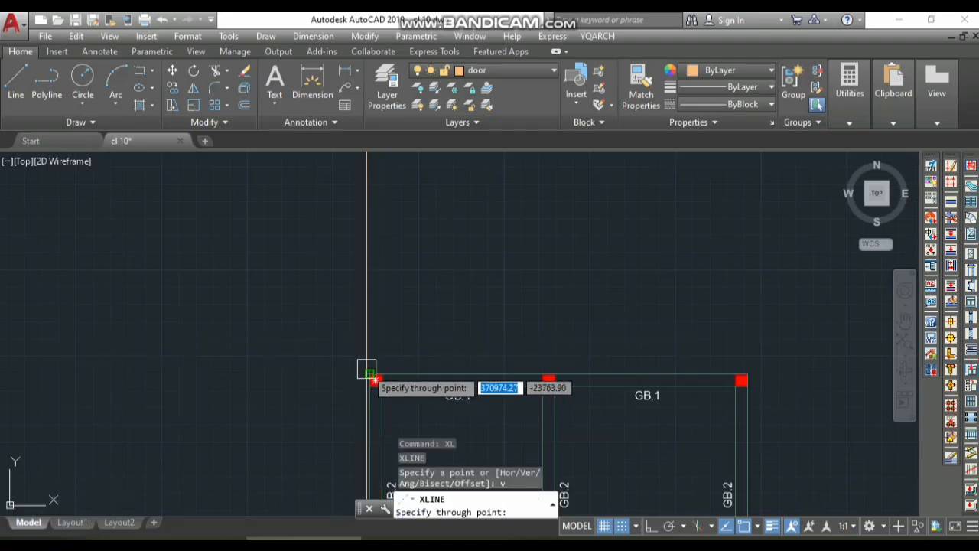
{"action": "left_click", "coordinate": [370, 374]}
{"action": "scroll", "coordinate": [315, 378], "scroll_direction": "down", "scroll_amount": 4}
{"action": "scroll", "coordinate": [404, 385], "scroll_direction": "up", "scroll_amount": 4}
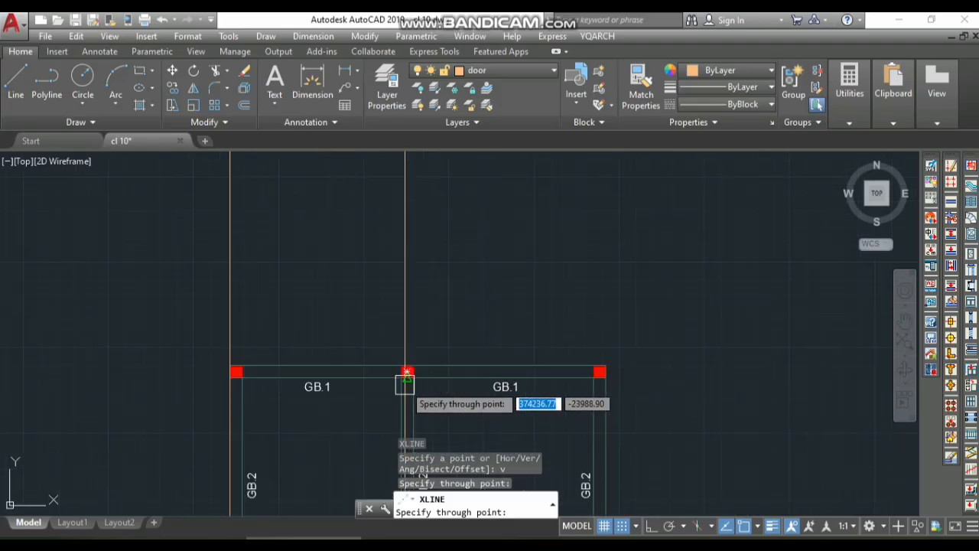
{"action": "scroll", "coordinate": [235, 375], "scroll_direction": "up", "scroll_amount": 3}
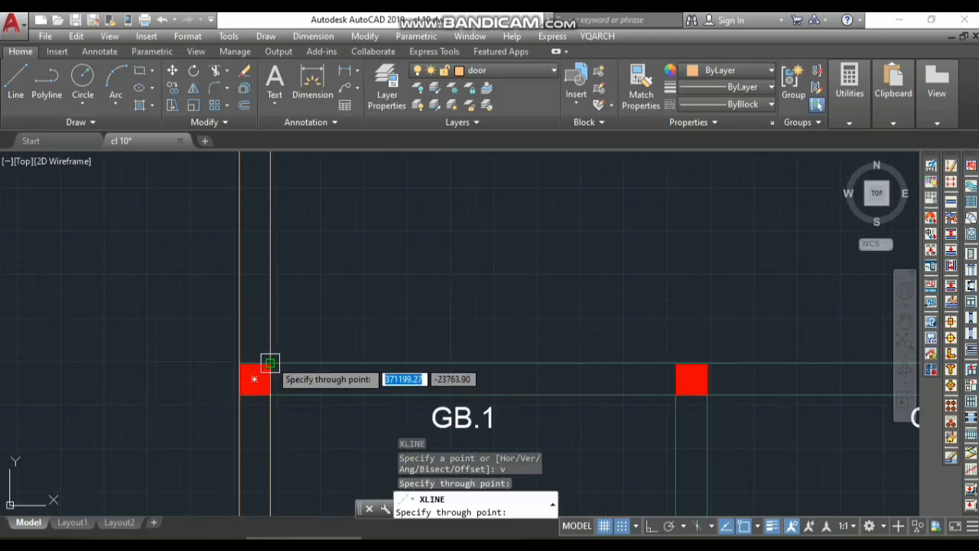
{"action": "left_click", "coordinate": [271, 359]}
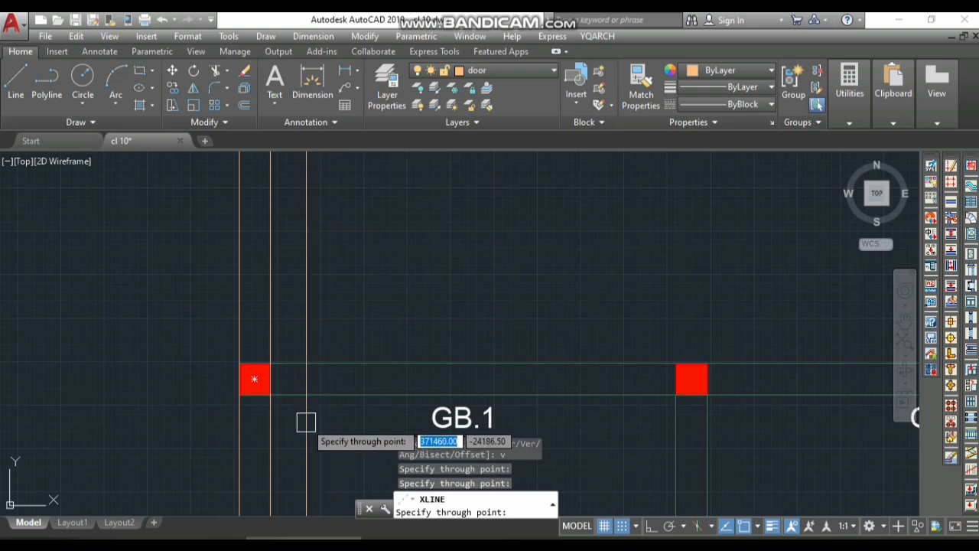
Step: Add vertical construction lines through both faces of the middle and right columns in the uppermost GB.1 row
{"action": "left_click", "coordinate": [676, 369]}
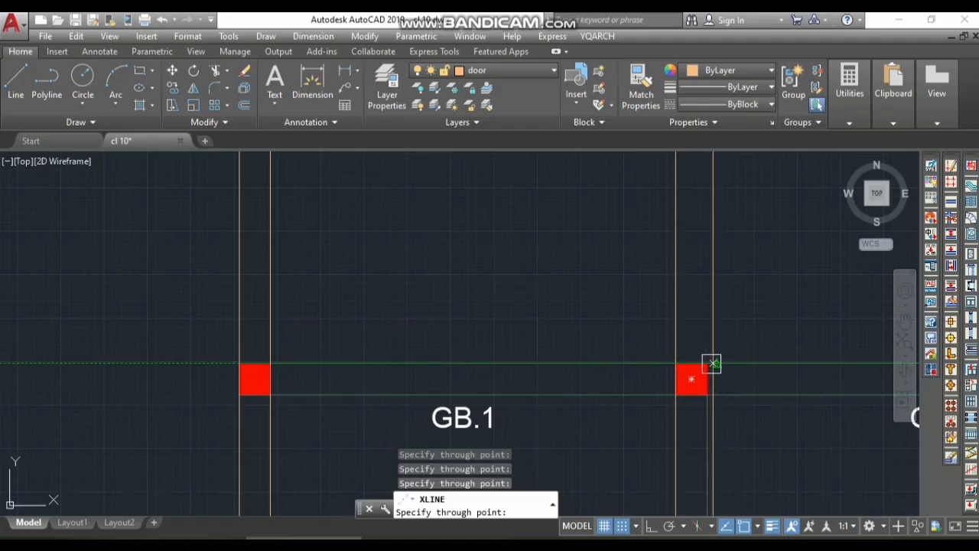
{"action": "scroll", "coordinate": [435, 405], "scroll_direction": "down", "scroll_amount": 3}
{"action": "scroll", "coordinate": [589, 398], "scroll_direction": "up", "scroll_amount": 5}
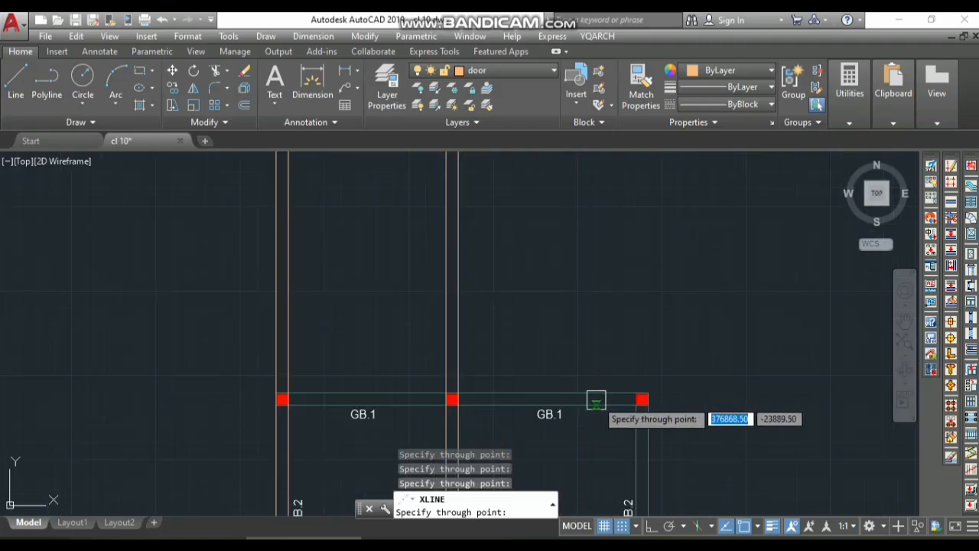
{"action": "left_click", "coordinate": [689, 380]}
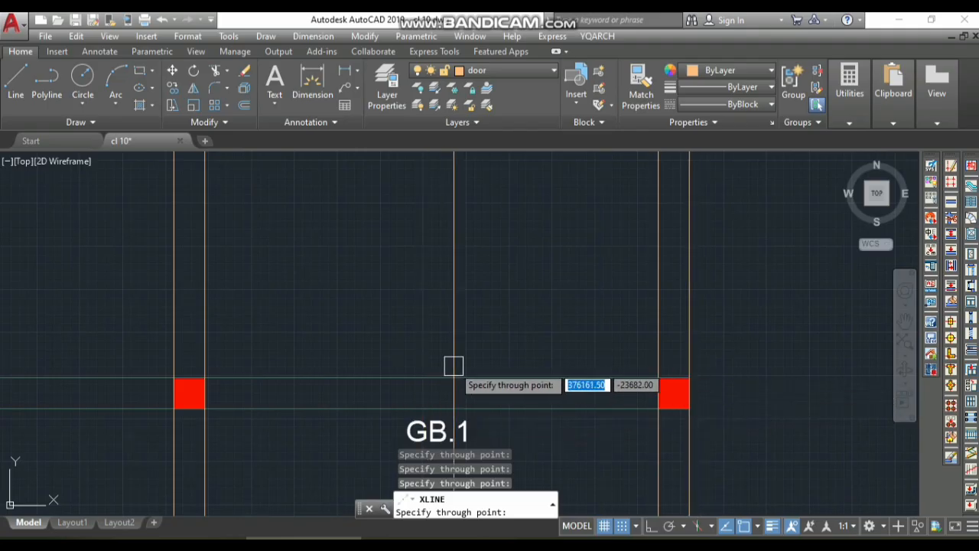
{"action": "key", "text": "Escape"}
{"action": "scroll", "coordinate": [617, 363], "scroll_direction": "down", "scroll_amount": 5}
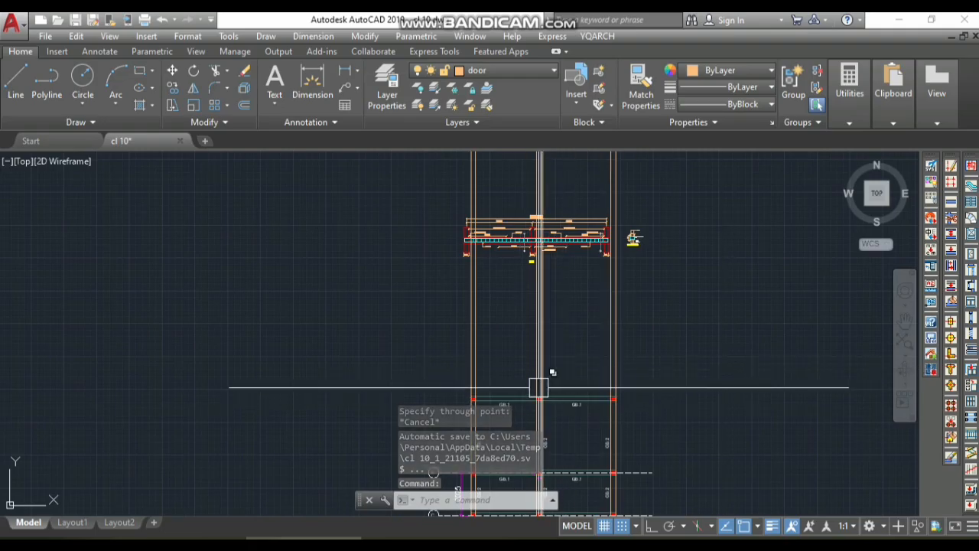
Step: With Ortho on, draw a horizontal line above the plan between the outer faces of the left and right column projections
{"action": "scroll", "coordinate": [540, 388], "scroll_direction": "up", "scroll_amount": 4}
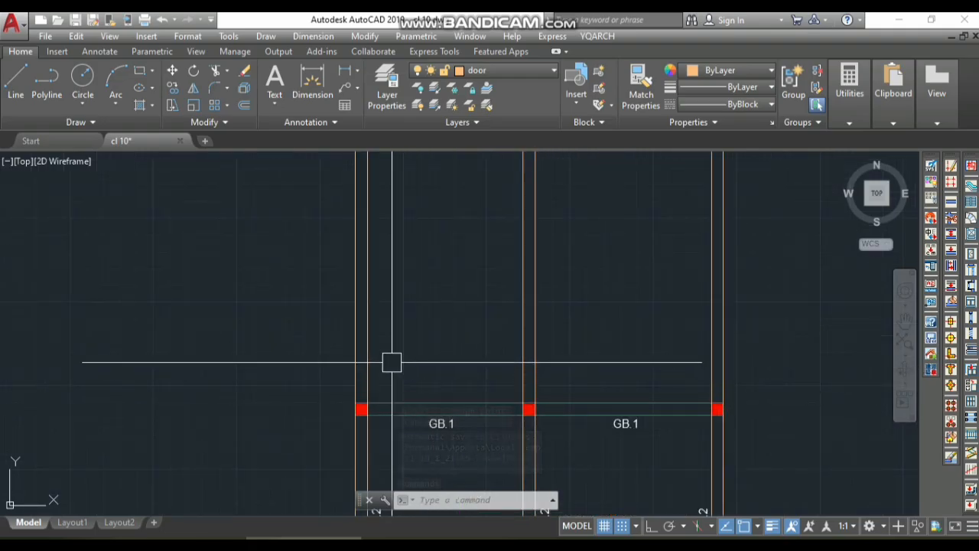
{"action": "type", "text": "l"}
{"action": "key", "text": "space"}
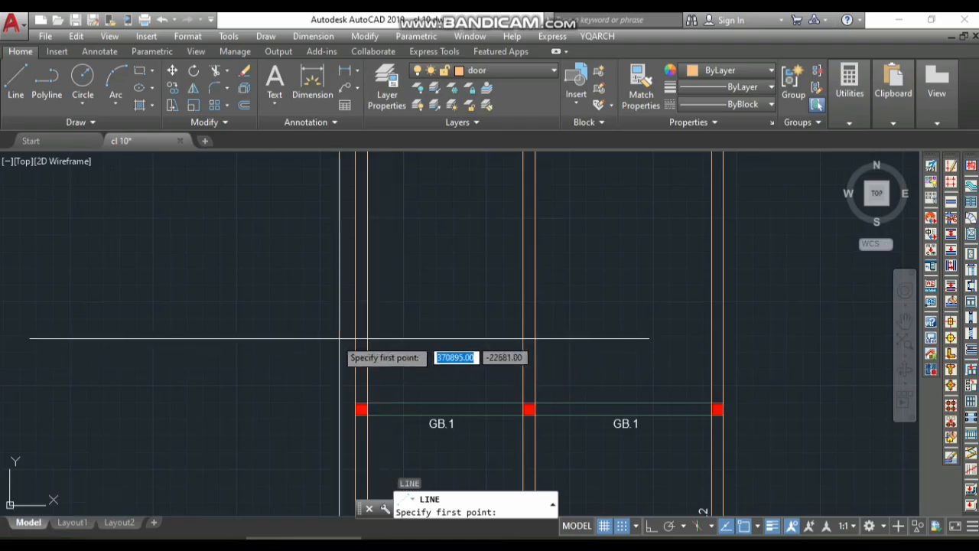
{"action": "left_click", "coordinate": [354, 337]}
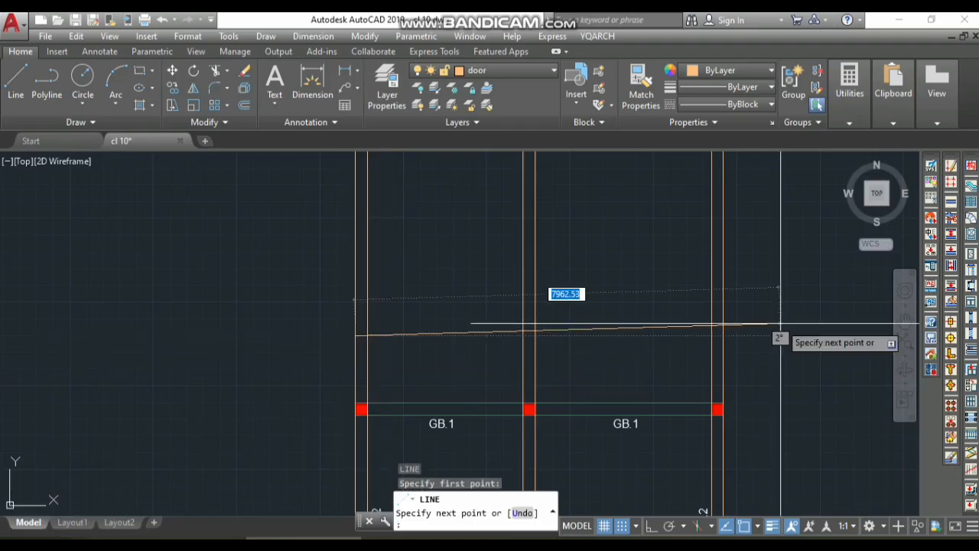
{"action": "left_click", "coordinate": [652, 527]}
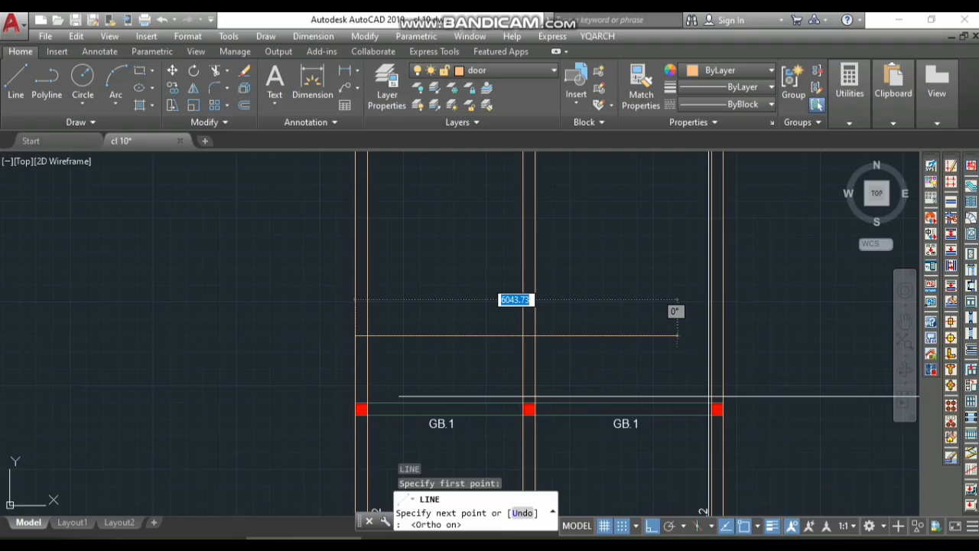
{"action": "left_click", "coordinate": [723, 336]}
{"action": "key", "text": "space"}
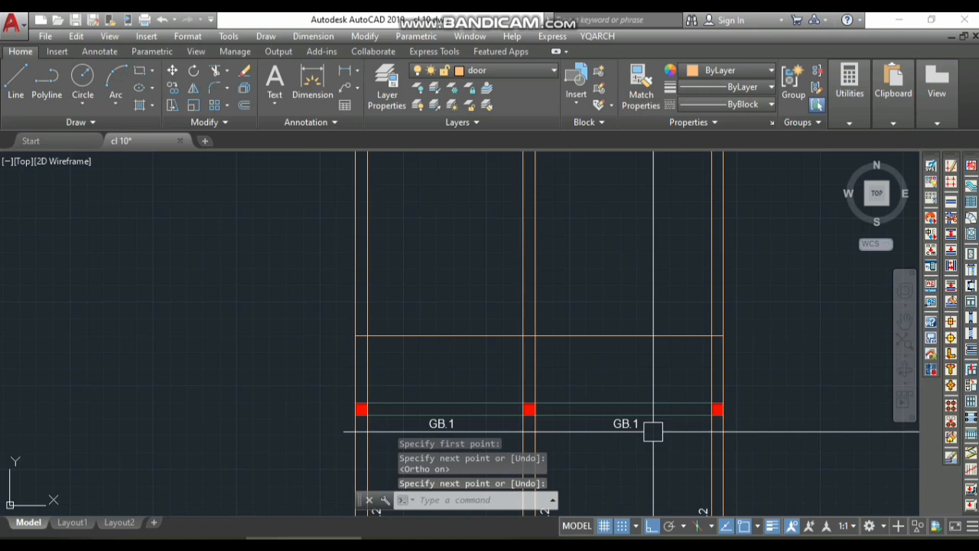
Step: Offset the horizontal line 225 upward to form the second edge of the beam
{"action": "type", "text": "o"}
{"action": "key", "text": "space"}
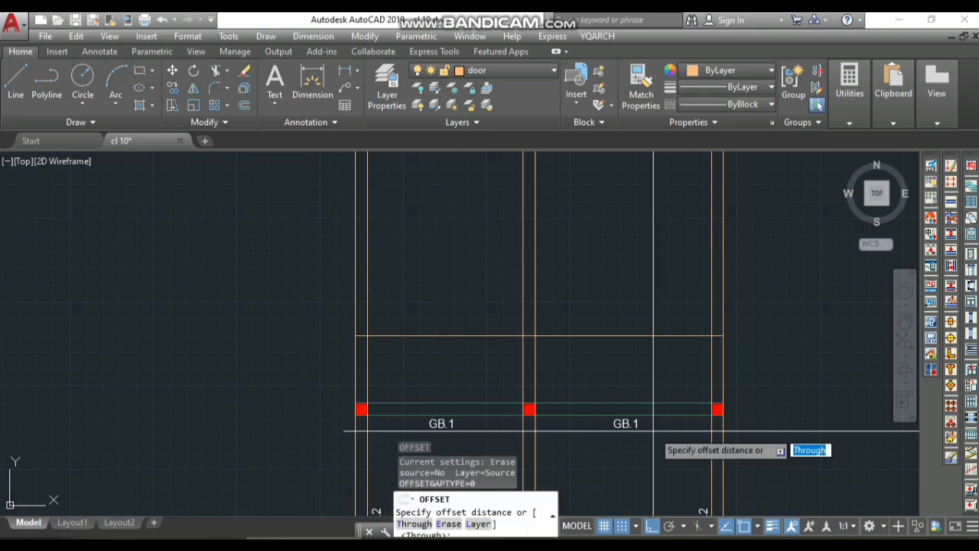
{"action": "type", "text": "225"}
{"action": "key", "text": "space"}
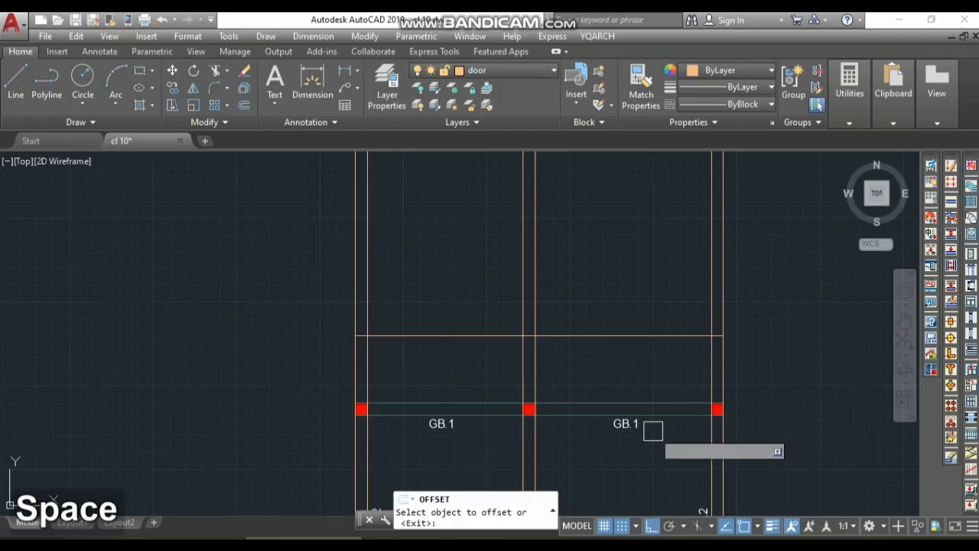
{"action": "left_click", "coordinate": [671, 333]}
{"action": "left_click", "coordinate": [661, 203]}
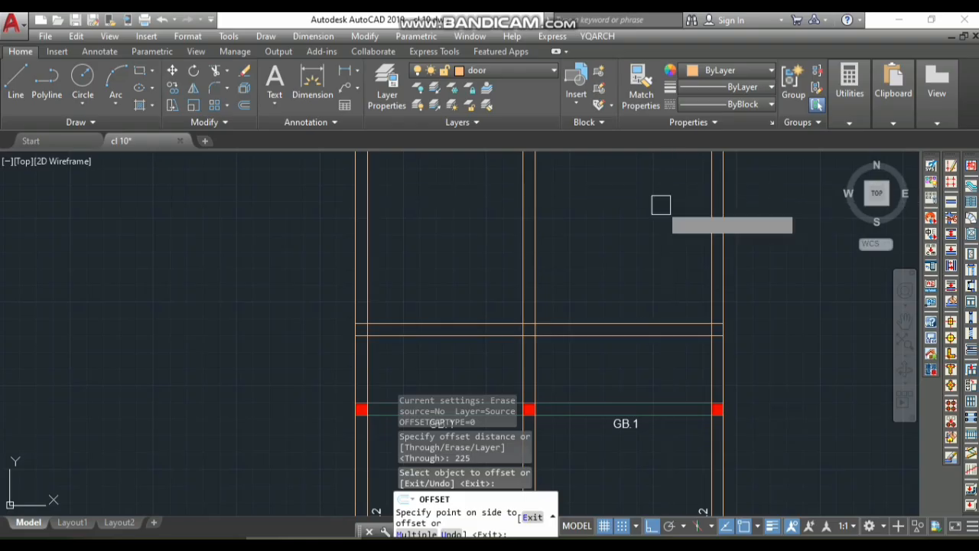
{"action": "key", "text": "space"}
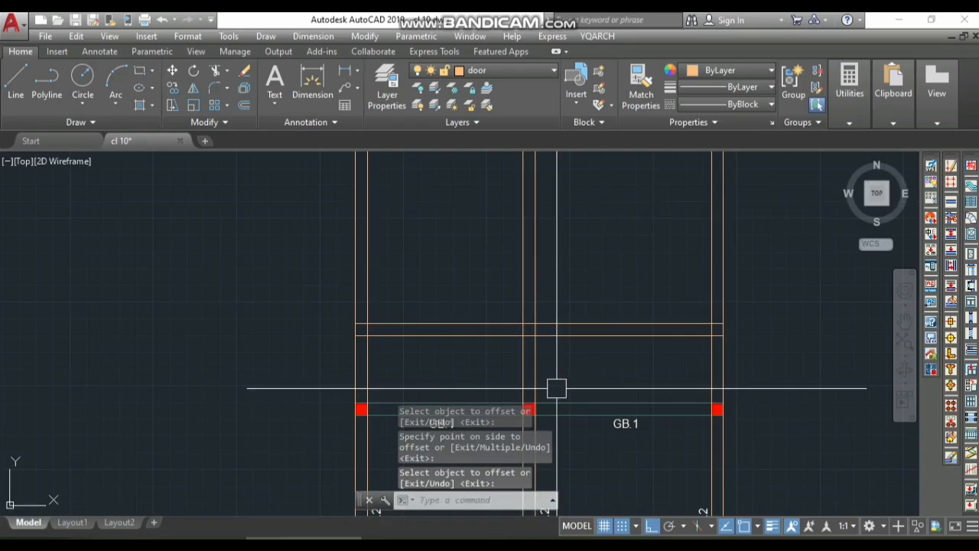
Step: Try offsetting the beam's upper edge 1000 upward, and erase the copy
{"action": "scroll", "coordinate": [556, 389], "scroll_direction": "up", "scroll_amount": 2}
{"action": "type", "text": "o"}
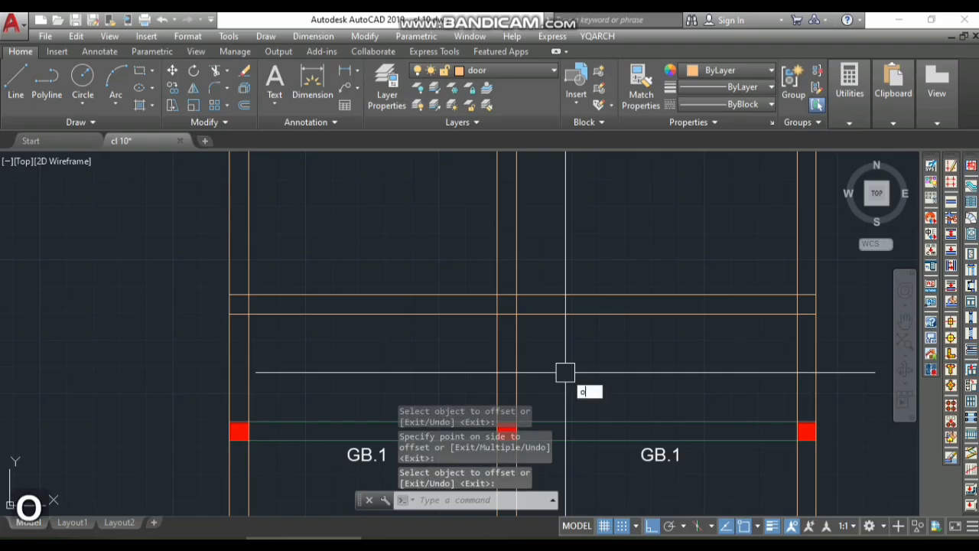
{"action": "key", "text": "space"}
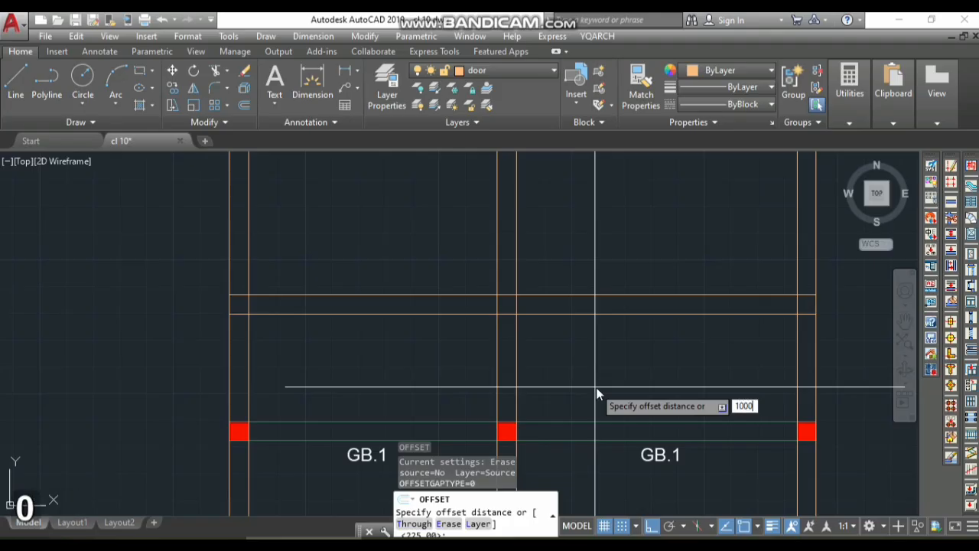
{"action": "key", "text": "space"}
{"action": "left_click", "coordinate": [599, 294]}
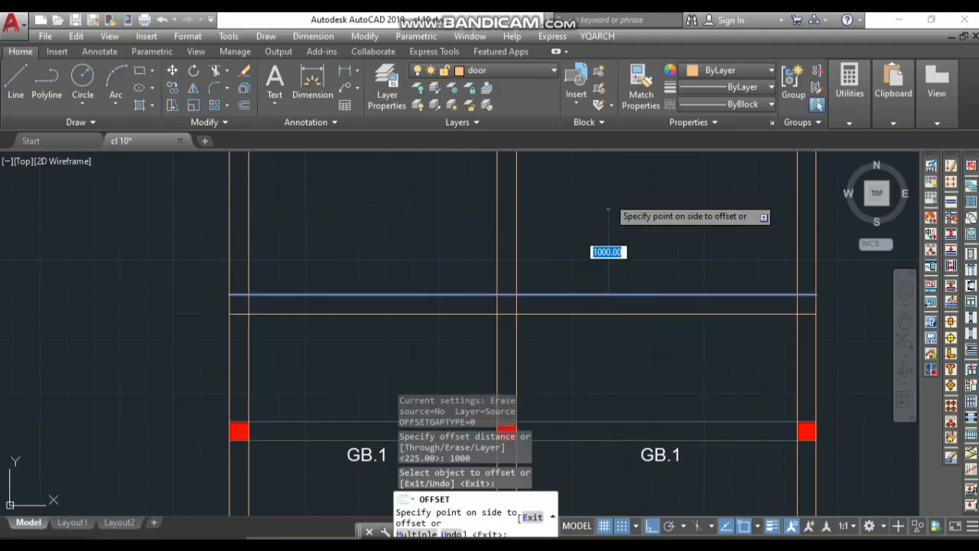
{"action": "left_click", "coordinate": [608, 210]}
{"action": "key", "text": "Escape"}
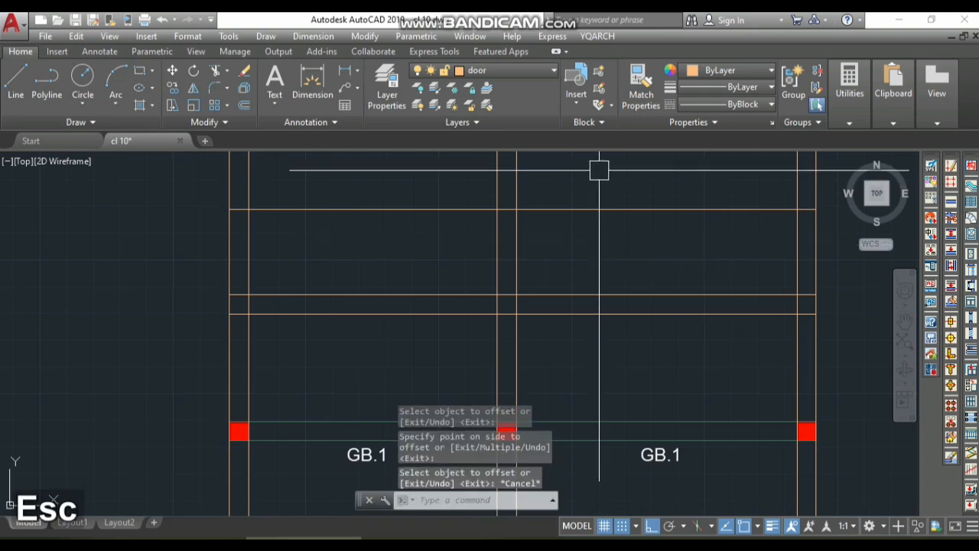
{"action": "left_click", "coordinate": [590, 209]}
{"action": "key", "text": "e"}
{"action": "key", "text": "space"}
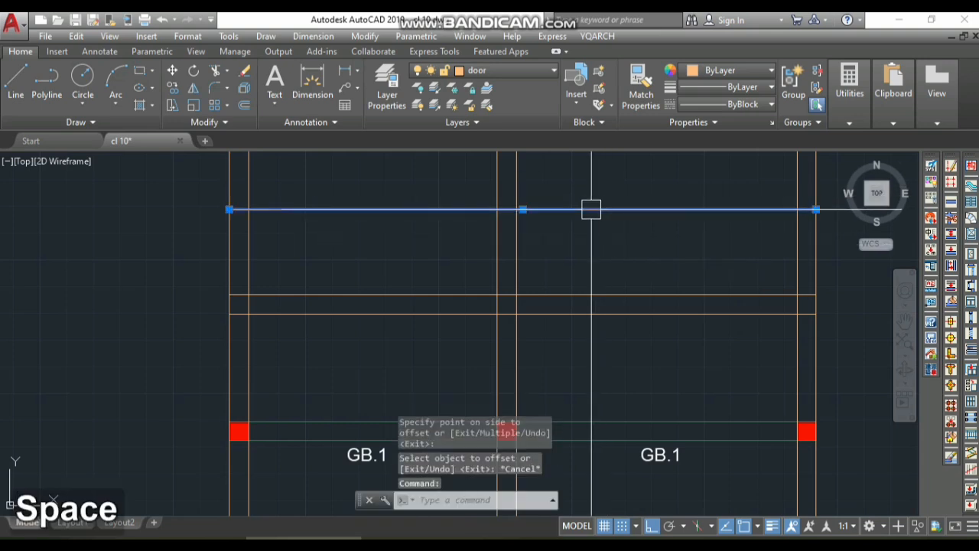
Step: Offset the beam's upper edge 500 upward and its lower edge 500 downward as column limits
{"action": "key", "text": "o"}
{"action": "key", "text": "space"}
{"action": "type", "text": "50"}
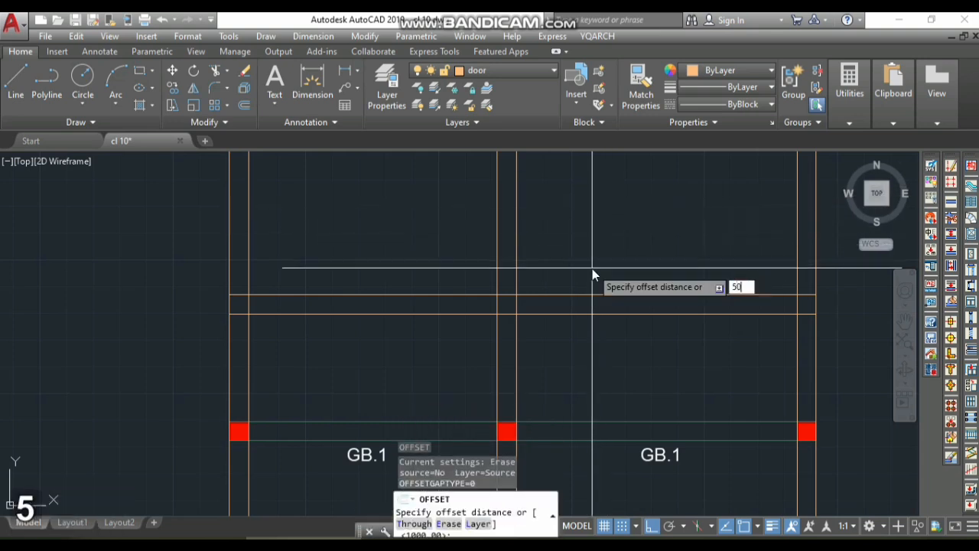
{"action": "type", "text": "00"}
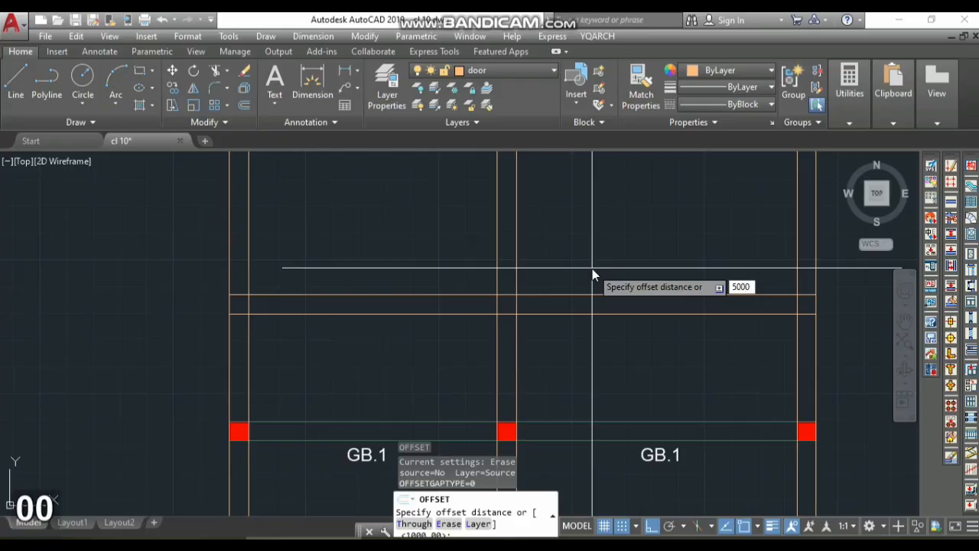
{"action": "key", "text": "BackSpace"}
{"action": "key", "text": "space"}
{"action": "left_click", "coordinate": [586, 295]}
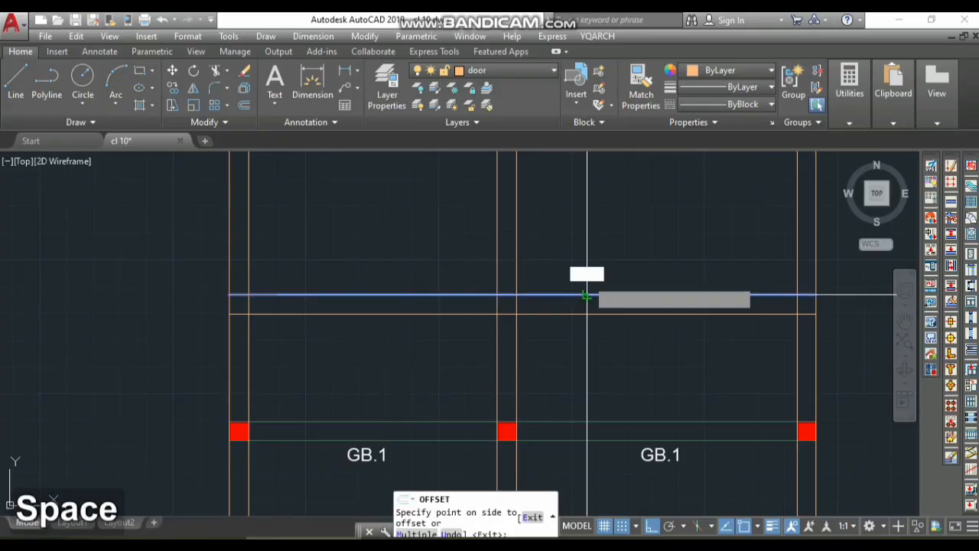
{"action": "left_click", "coordinate": [597, 195]}
{"action": "left_click", "coordinate": [596, 313]}
{"action": "left_click", "coordinate": [584, 359]}
{"action": "key", "text": "space"}
{"action": "scroll", "coordinate": [476, 340], "scroll_direction": "down", "scroll_amount": 4}
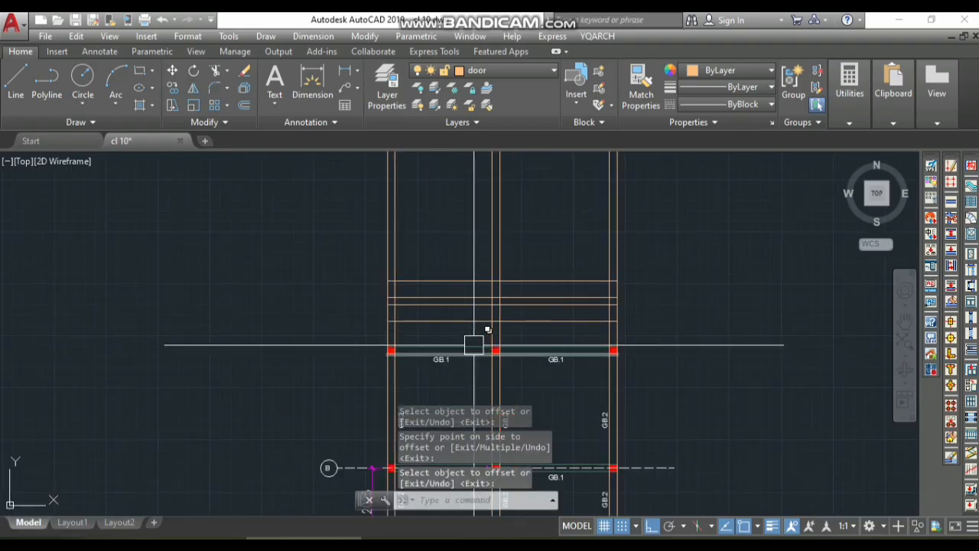
Step: Try trimming the column projection lines below the lowest horizontal line as the cutting edge, and undo the trim
{"action": "scroll", "coordinate": [451, 333], "scroll_direction": "up", "scroll_amount": 2}
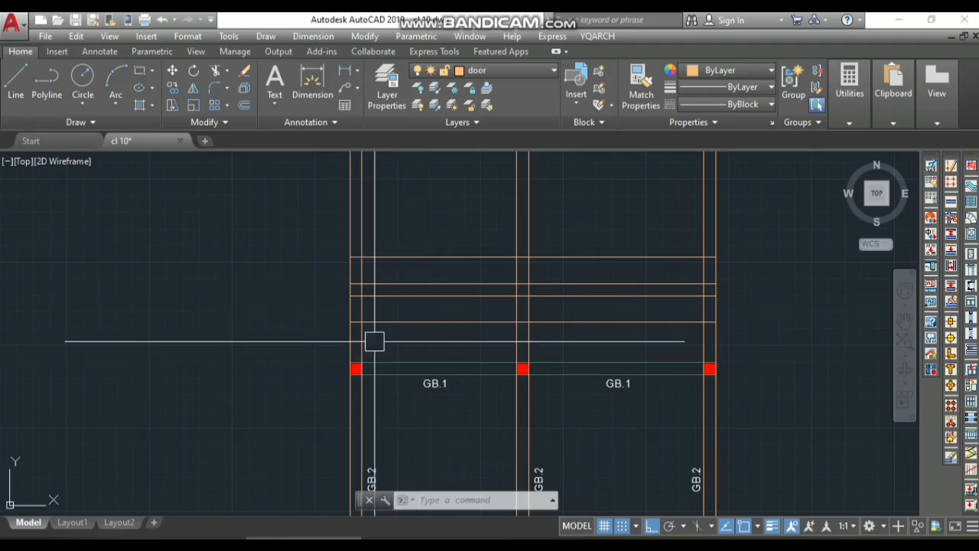
{"action": "key", "text": "space"}
{"action": "left_click", "coordinate": [400, 320]}
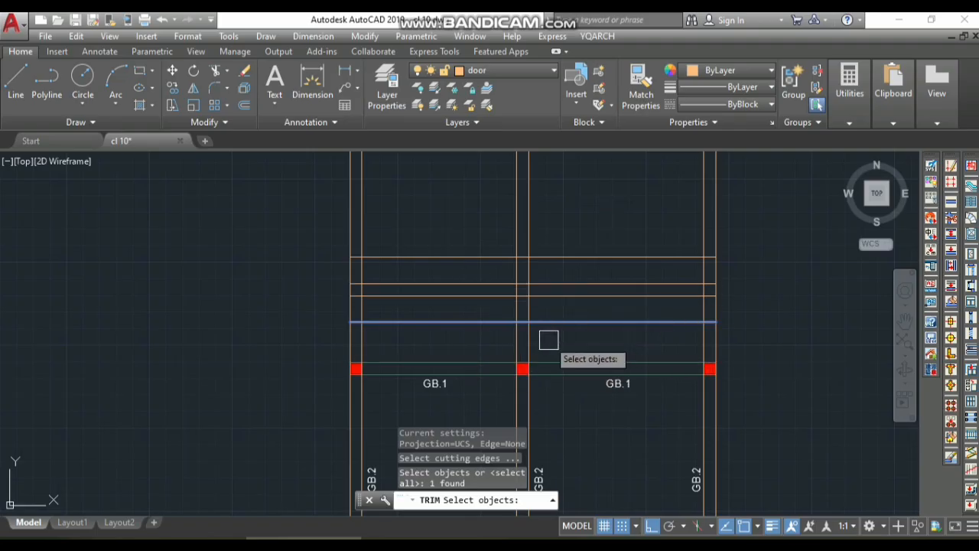
{"action": "key", "text": "space"}
{"action": "left_click", "coordinate": [772, 346]}
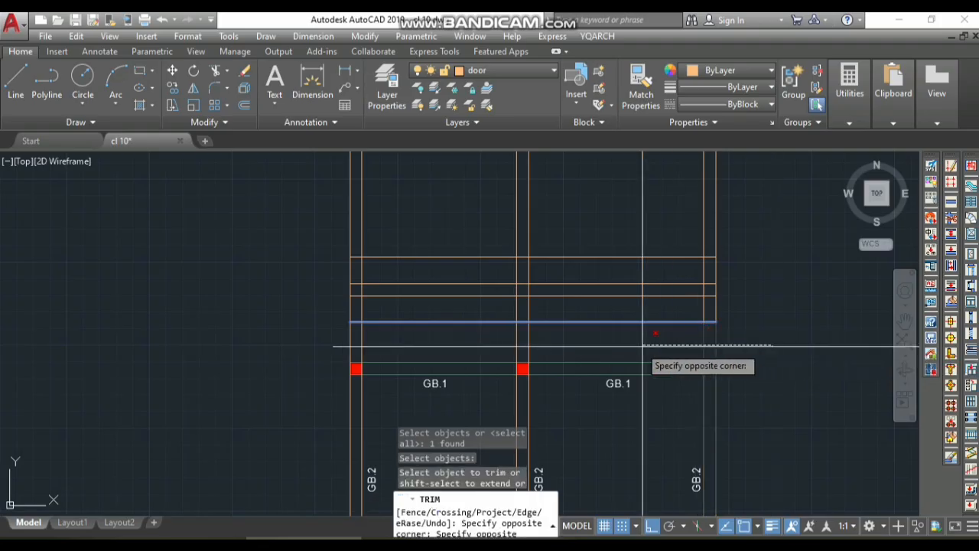
{"action": "left_click", "coordinate": [324, 353]}
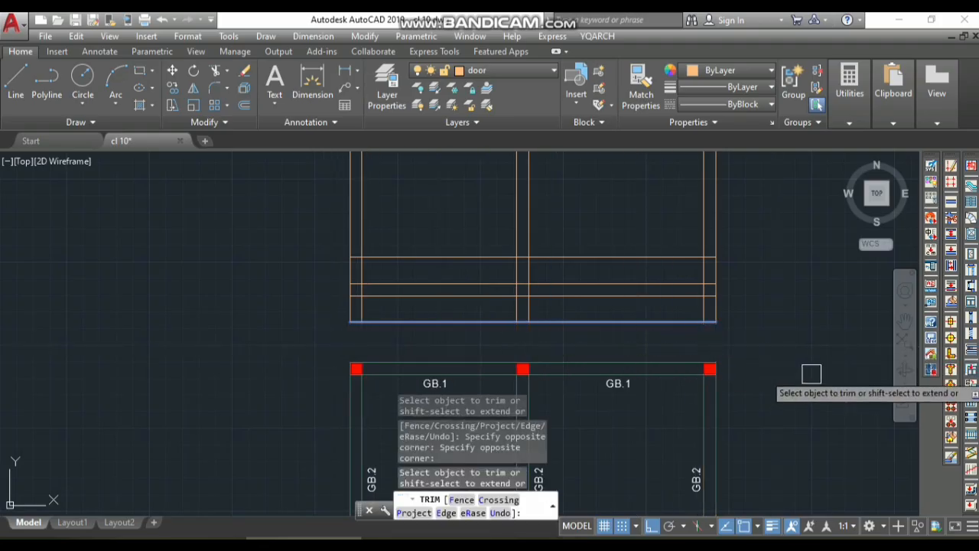
{"action": "key", "text": "space"}
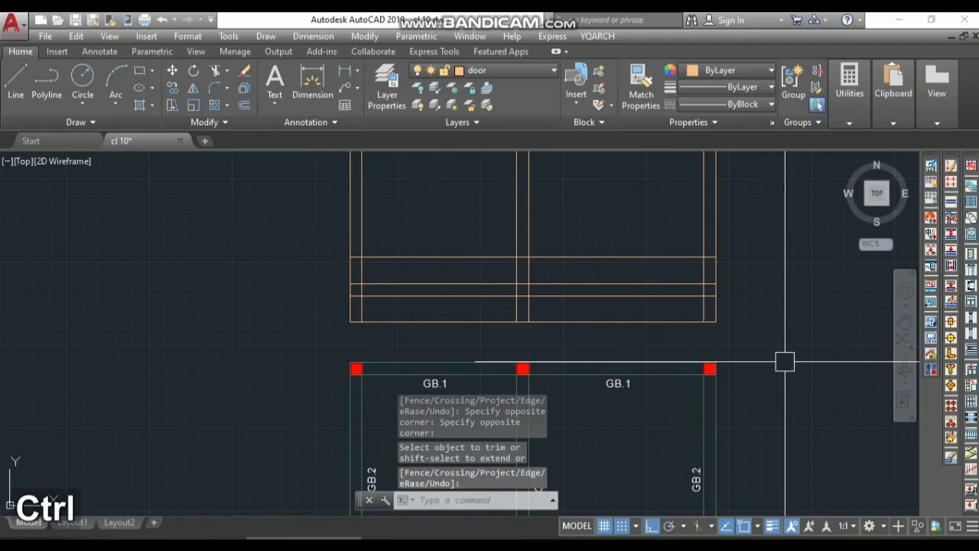
{"action": "key", "text": "ctrl+z"}
Step: Try trimming the column projection lines in the gap below the elevation with all objects as cutting edges, and undo the trim
{"action": "key", "text": "space"}
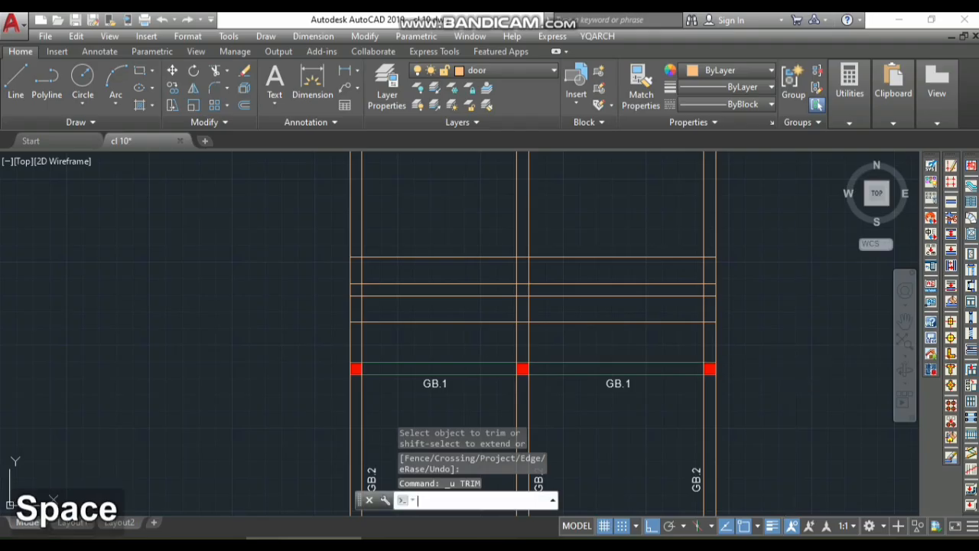
{"action": "key", "text": "space"}
{"action": "left_click", "coordinate": [746, 324]}
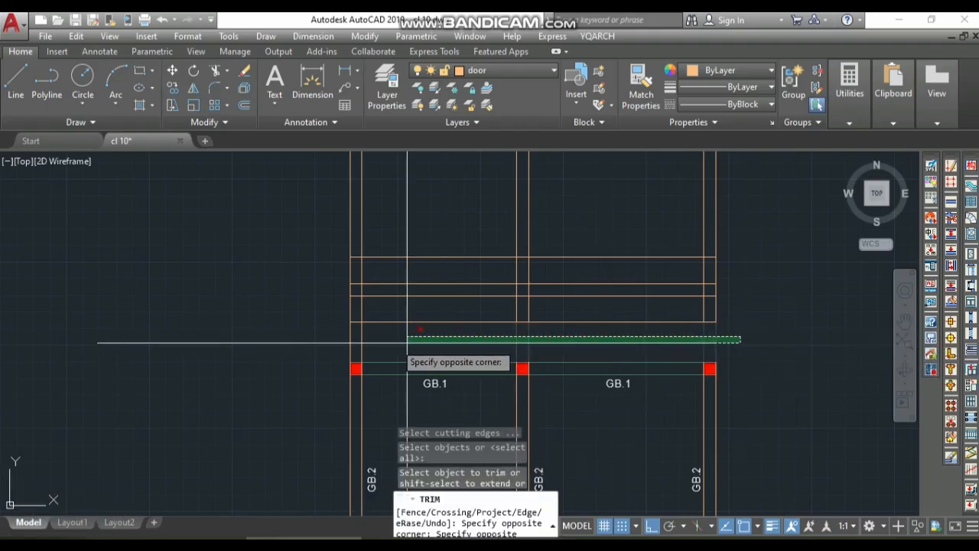
{"action": "left_click", "coordinate": [342, 343]}
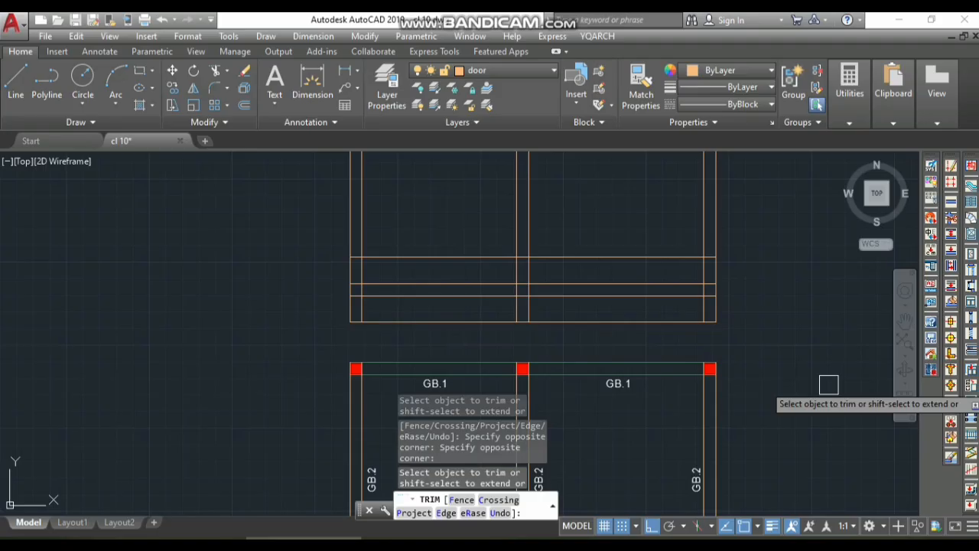
{"action": "scroll", "coordinate": [693, 355], "scroll_direction": "down", "scroll_amount": 5}
{"action": "scroll", "coordinate": [674, 348], "scroll_direction": "up", "scroll_amount": 3}
{"action": "key", "text": "Escape"}
{"action": "scroll", "coordinate": [660, 377], "scroll_direction": "up", "scroll_amount": 2}
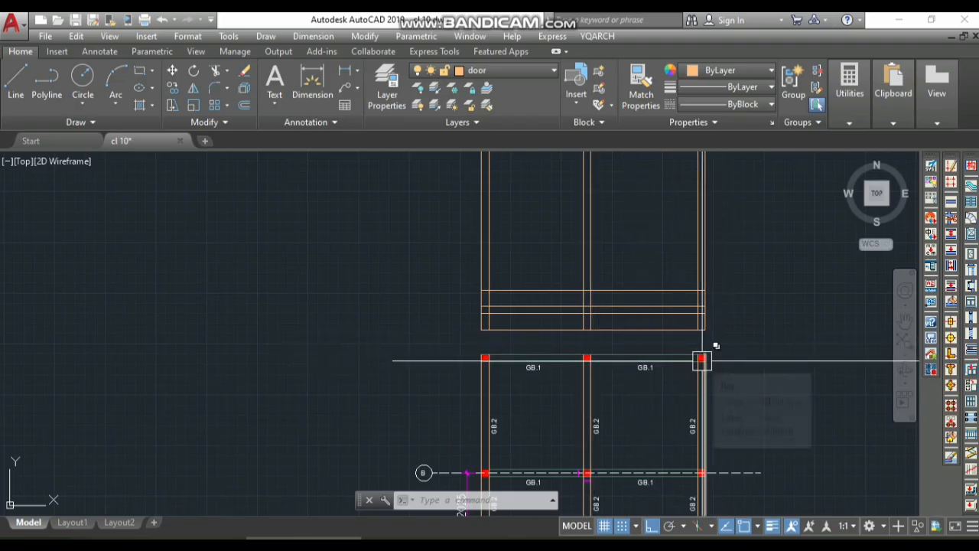
{"action": "scroll", "coordinate": [679, 312], "scroll_direction": "down", "scroll_amount": 10}
{"action": "scroll", "coordinate": [679, 364], "scroll_direction": "up", "scroll_amount": 8}
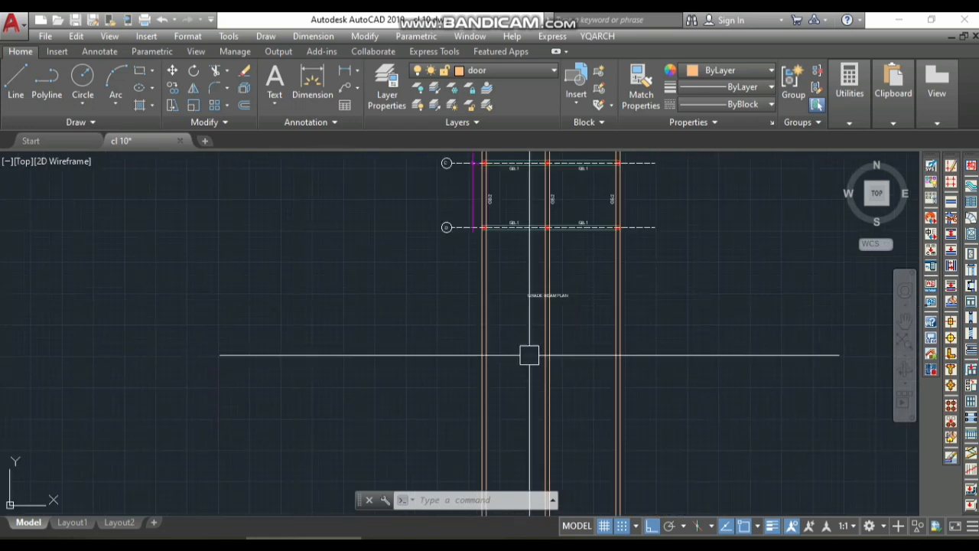
{"action": "scroll", "coordinate": [590, 378], "scroll_direction": "down", "scroll_amount": 3}
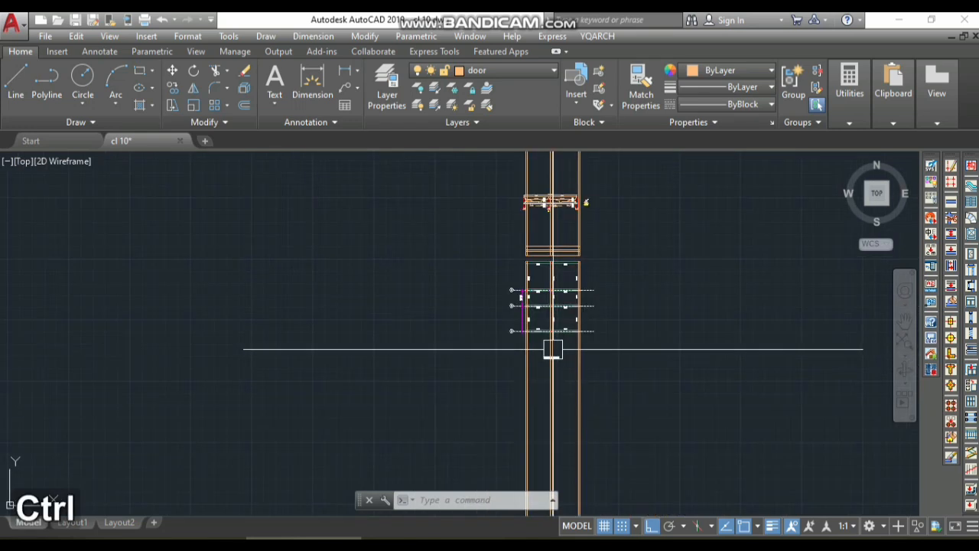
{"action": "key", "text": "ctrl+z"}
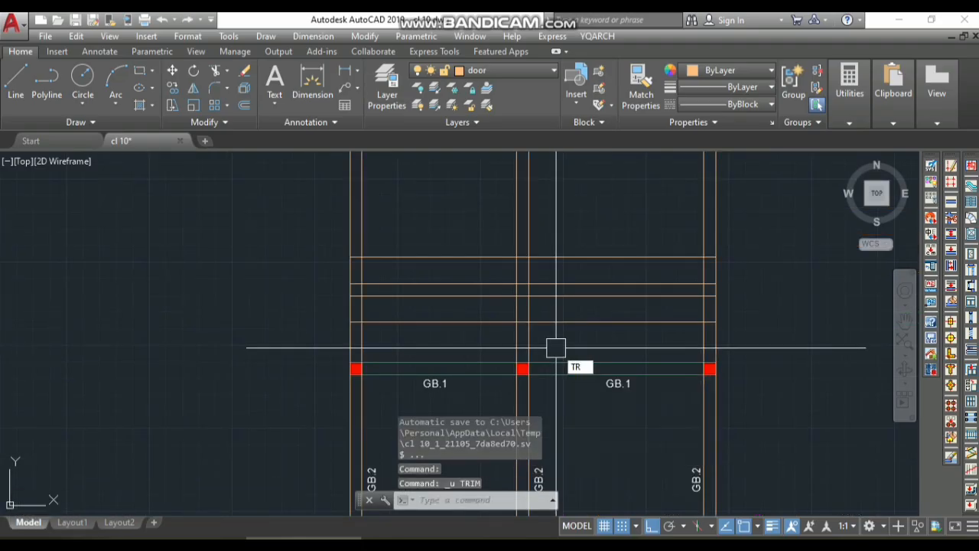
Step: Trim away the column projection lines below the lowest horizontal line, using that line as the only cutting edge
{"action": "key", "text": "space"}
{"action": "left_click", "coordinate": [566, 323]}
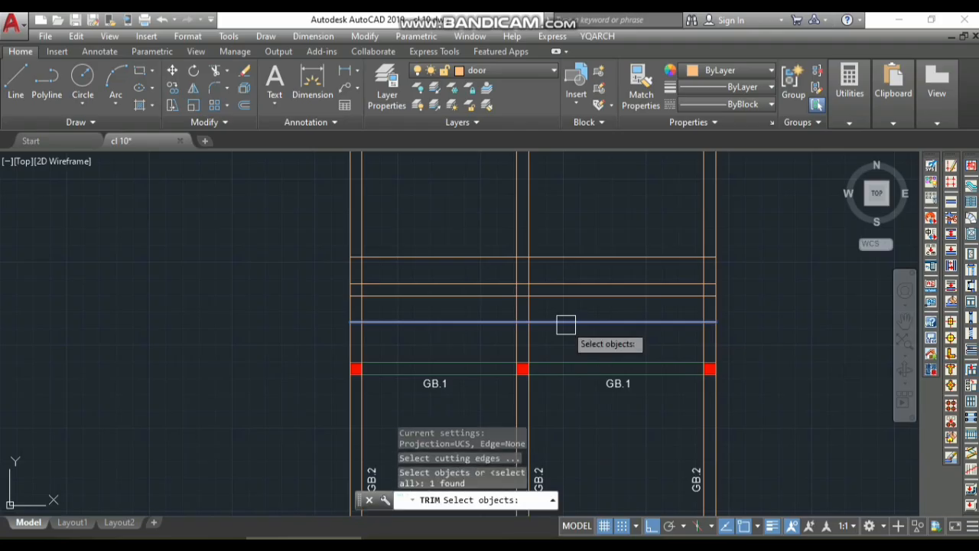
{"action": "key", "text": "space"}
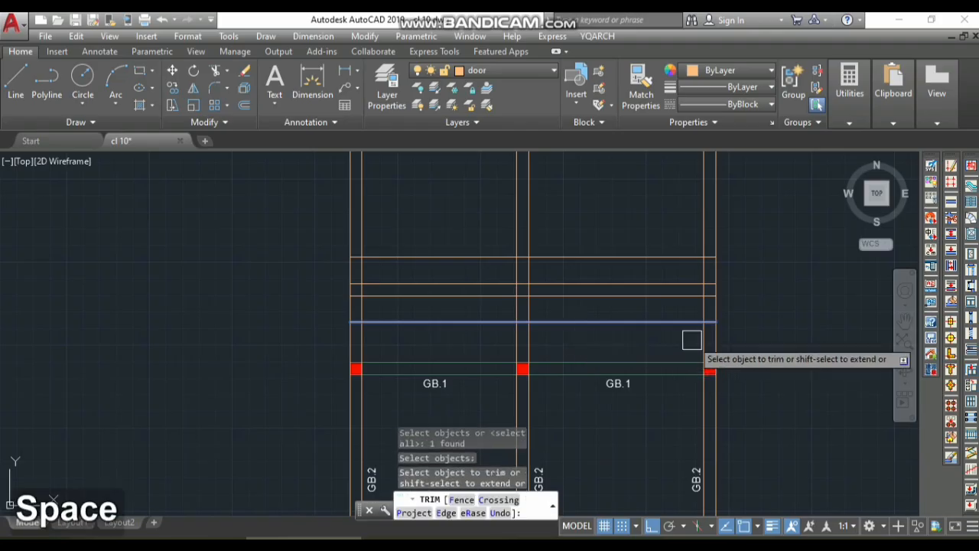
{"action": "left_click", "coordinate": [733, 343]}
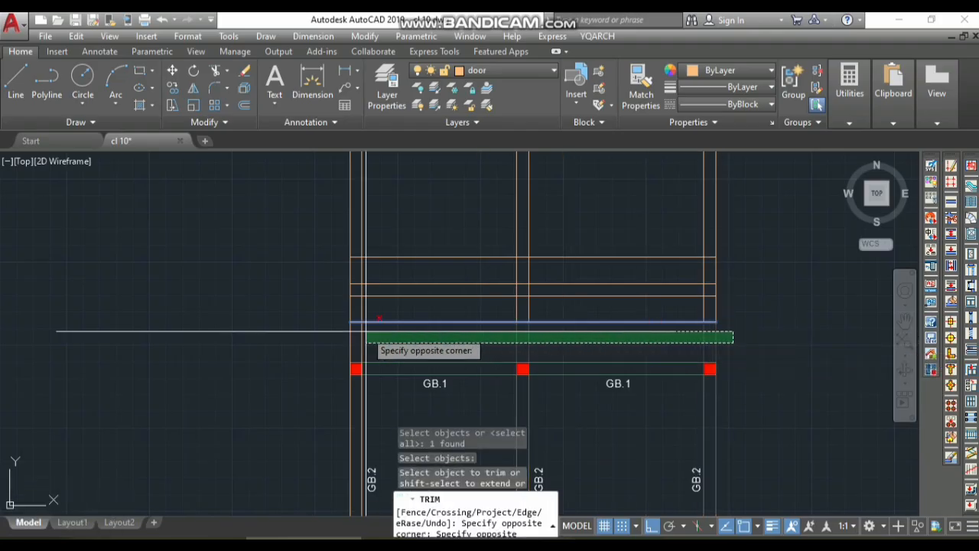
{"action": "left_click", "coordinate": [266, 332]}
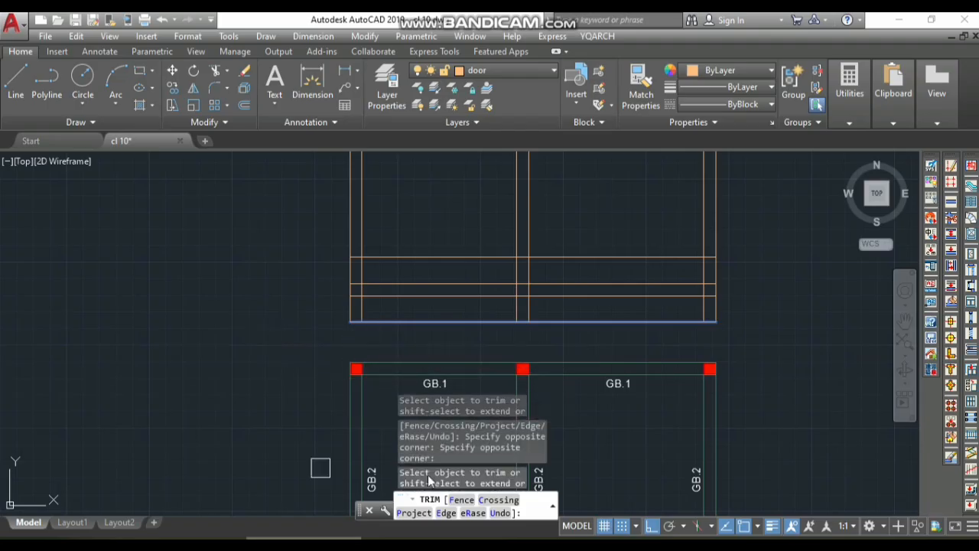
{"action": "key", "text": "space"}
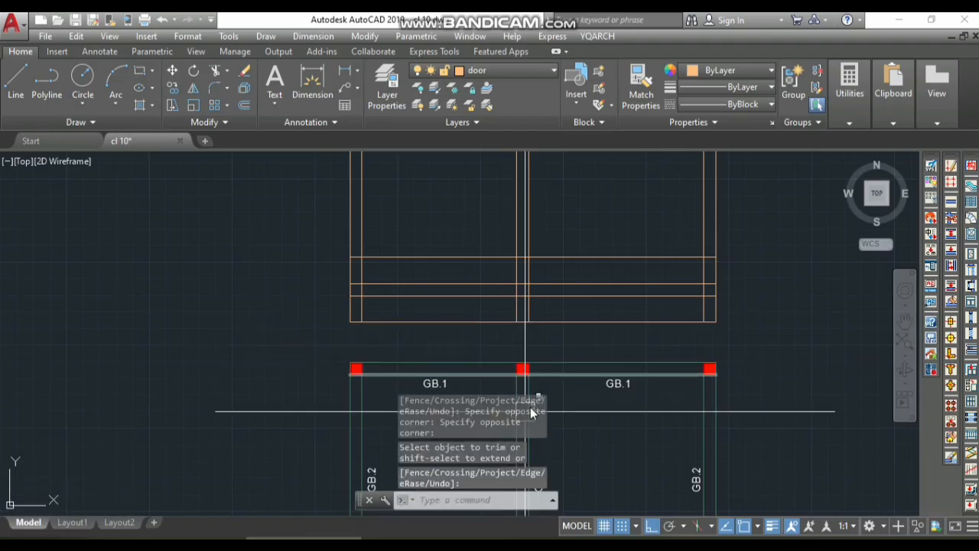
Step: Trim away the column projection lines above the uppermost horizontal line, using that line as the cutting edge
{"action": "scroll", "coordinate": [537, 309], "scroll_direction": "down", "scroll_amount": 4}
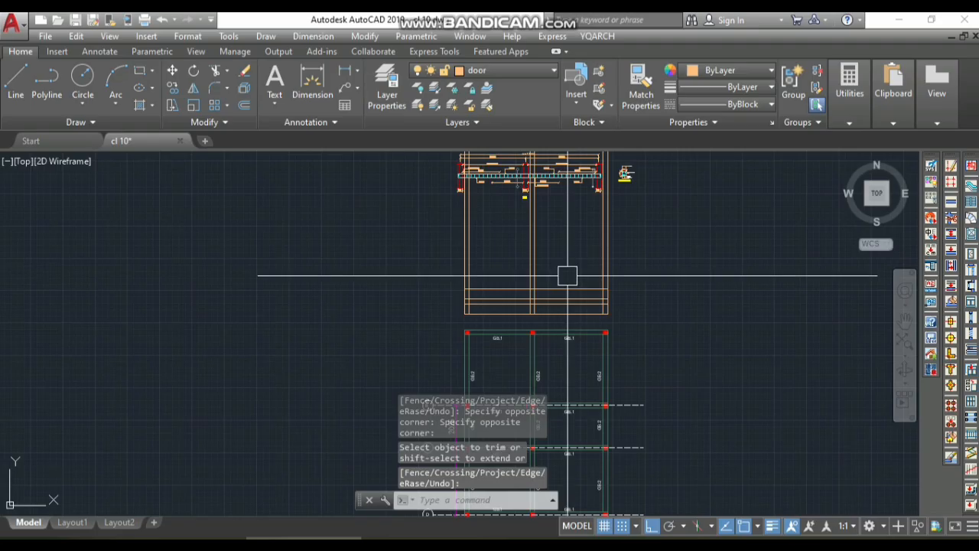
{"action": "type", "text": "tr"}
{"action": "key", "text": "space"}
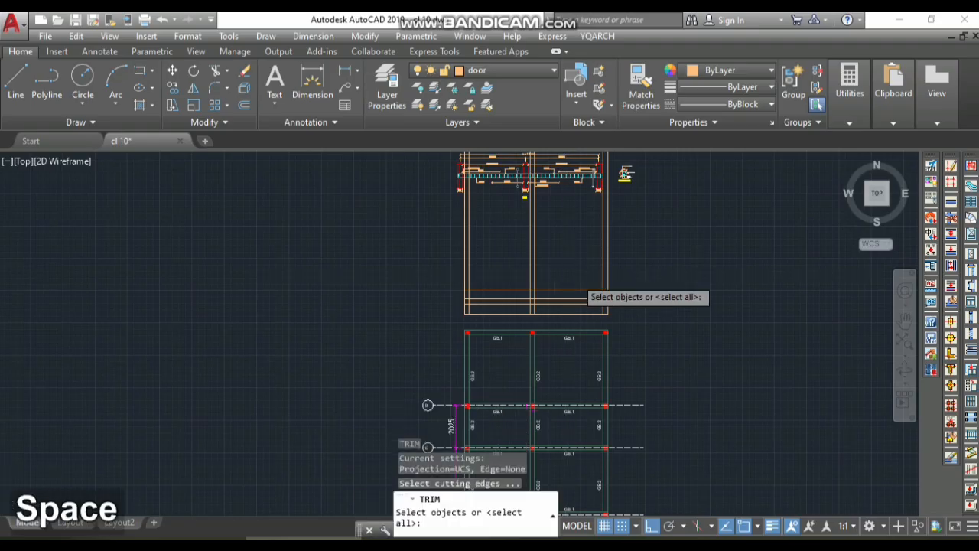
{"action": "scroll", "coordinate": [566, 279], "scroll_direction": "up", "scroll_amount": 2}
{"action": "left_click", "coordinate": [561, 292]}
{"action": "key", "text": "space"}
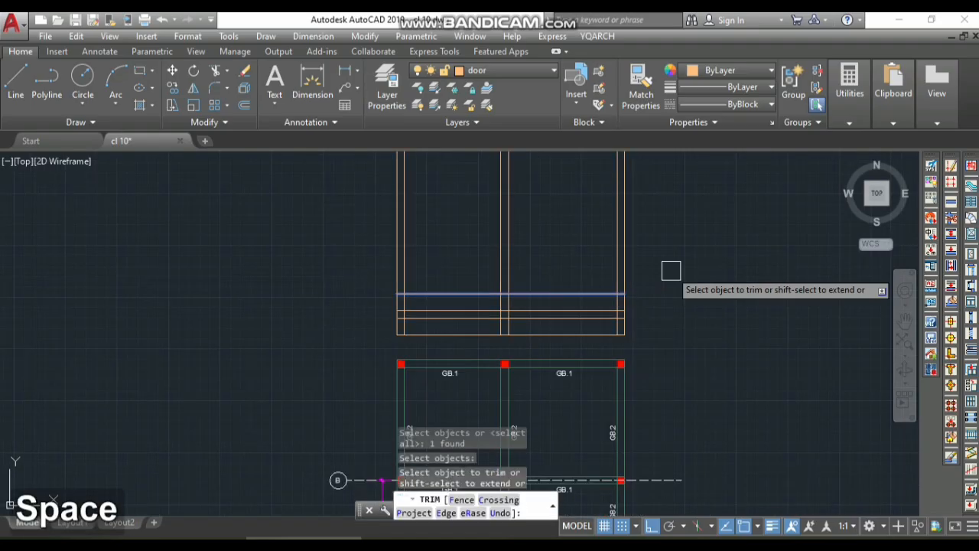
{"action": "left_click", "coordinate": [707, 212]}
{"action": "left_click", "coordinate": [131, 254]}
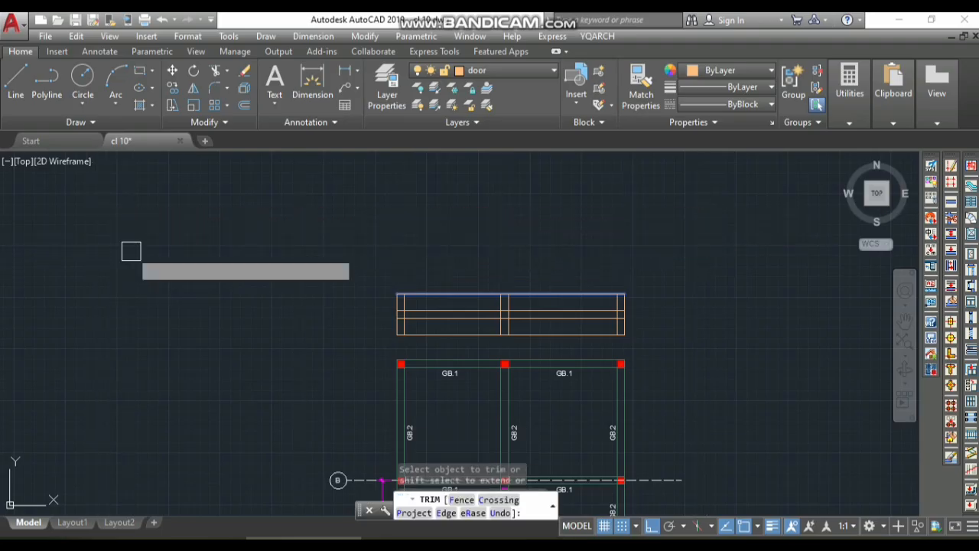
{"action": "key", "text": "space"}
Step: Trim the upper and lower column limit lines between the columns, leaving only the short column ends
{"action": "scroll", "coordinate": [516, 287], "scroll_direction": "down", "scroll_amount": 2}
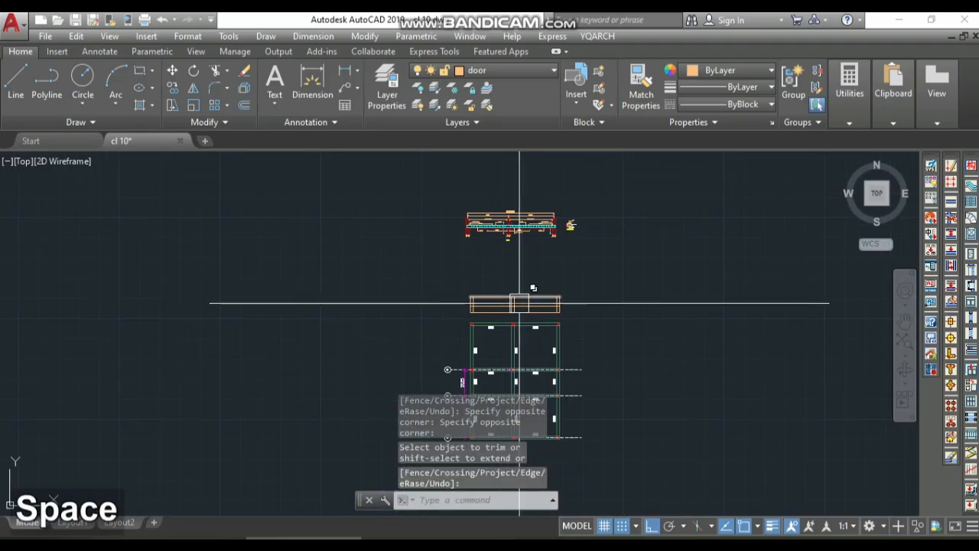
{"action": "scroll", "coordinate": [414, 220], "scroll_direction": "up", "scroll_amount": 5}
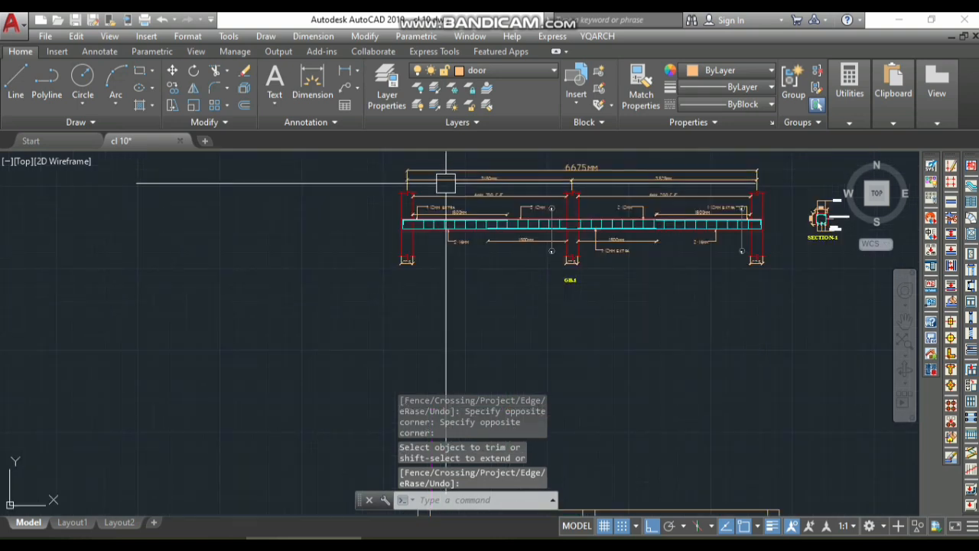
{"action": "scroll", "coordinate": [394, 222], "scroll_direction": "down", "scroll_amount": 6}
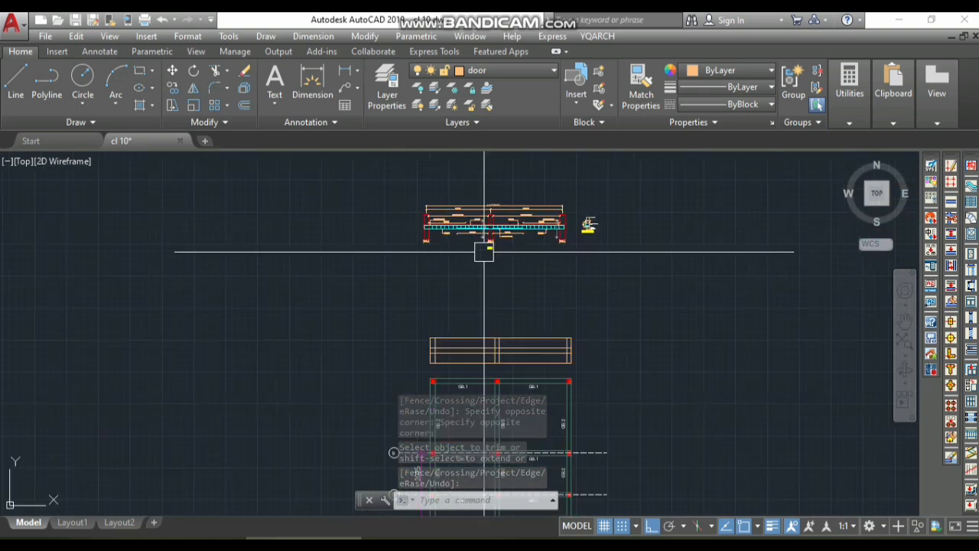
{"action": "scroll", "coordinate": [419, 373], "scroll_direction": "up", "scroll_amount": 4}
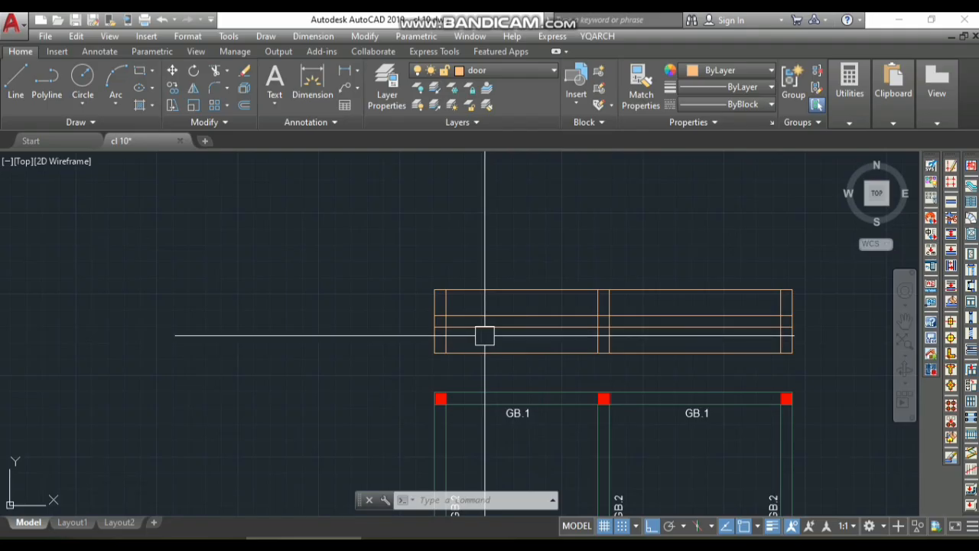
{"action": "scroll", "coordinate": [502, 305], "scroll_direction": "up", "scroll_amount": 2}
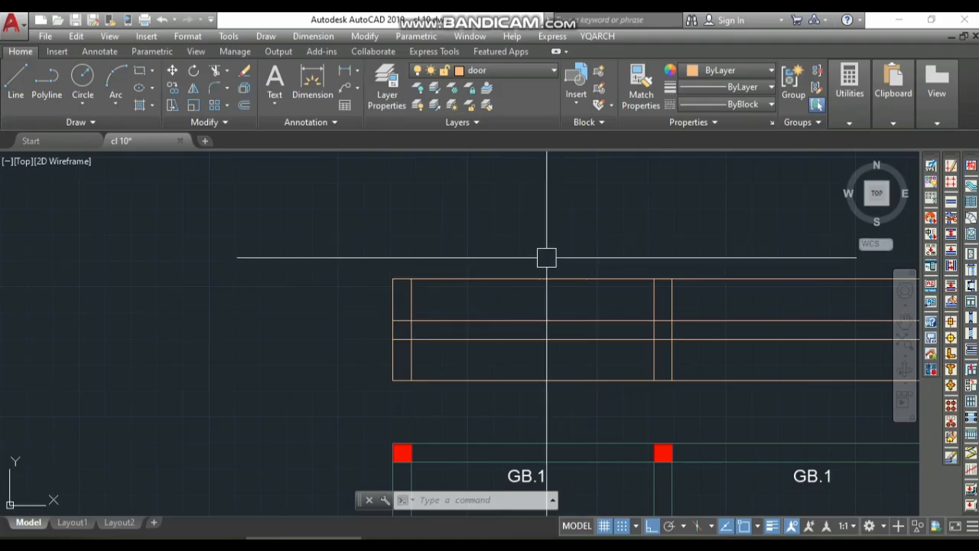
{"action": "type", "text": "tr"}
{"action": "key", "text": "space"}
{"action": "key", "text": "space"}
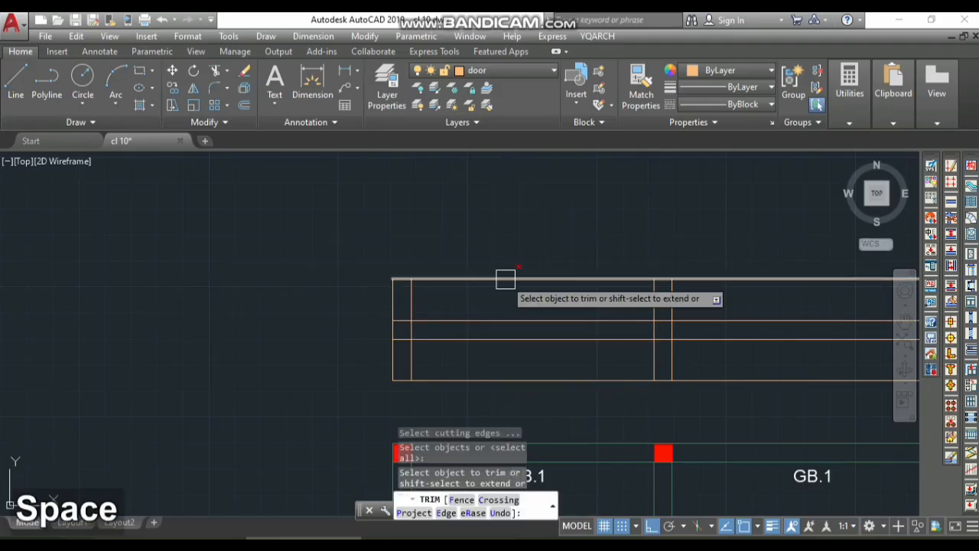
{"action": "scroll", "coordinate": [496, 280], "scroll_direction": "down", "scroll_amount": 2}
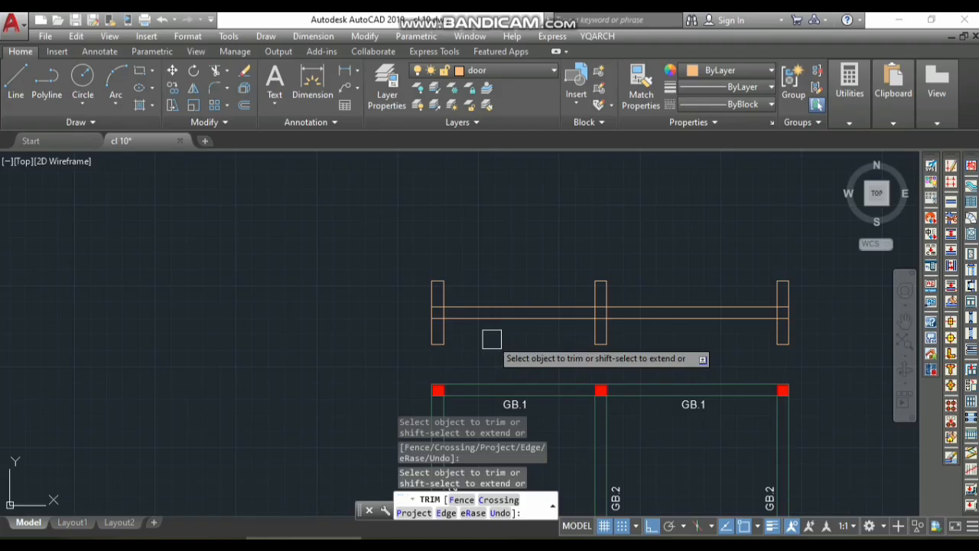
Step: Compare the beam and column joints of the new outline with the finished GB.1 elevation above it
{"action": "scroll", "coordinate": [455, 323], "scroll_direction": "up", "scroll_amount": 4}
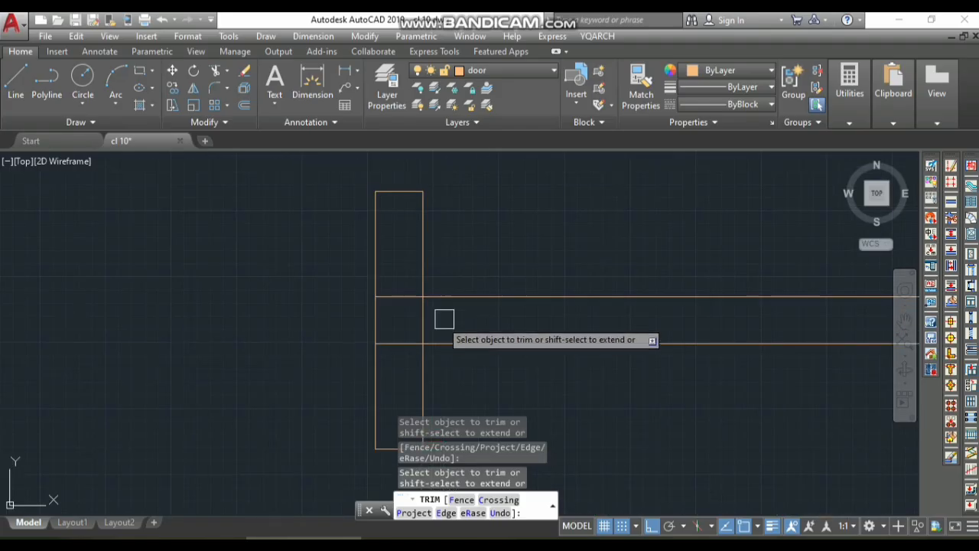
{"action": "scroll", "coordinate": [382, 314], "scroll_direction": "down", "scroll_amount": 5}
{"action": "scroll", "coordinate": [417, 287], "scroll_direction": "up", "scroll_amount": 3}
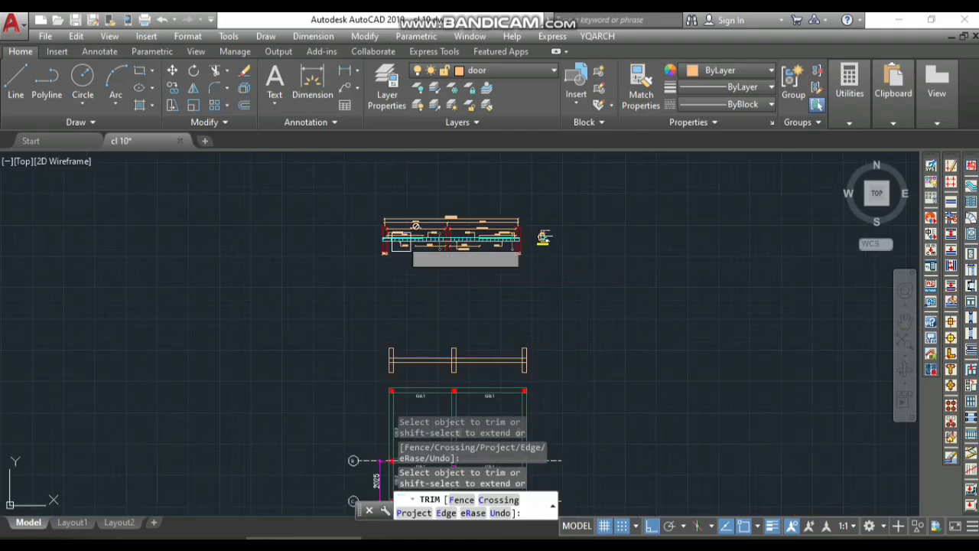
{"action": "scroll", "coordinate": [422, 288], "scroll_direction": "up", "scroll_amount": 2}
{"action": "scroll", "coordinate": [583, 286], "scroll_direction": "down", "scroll_amount": 4}
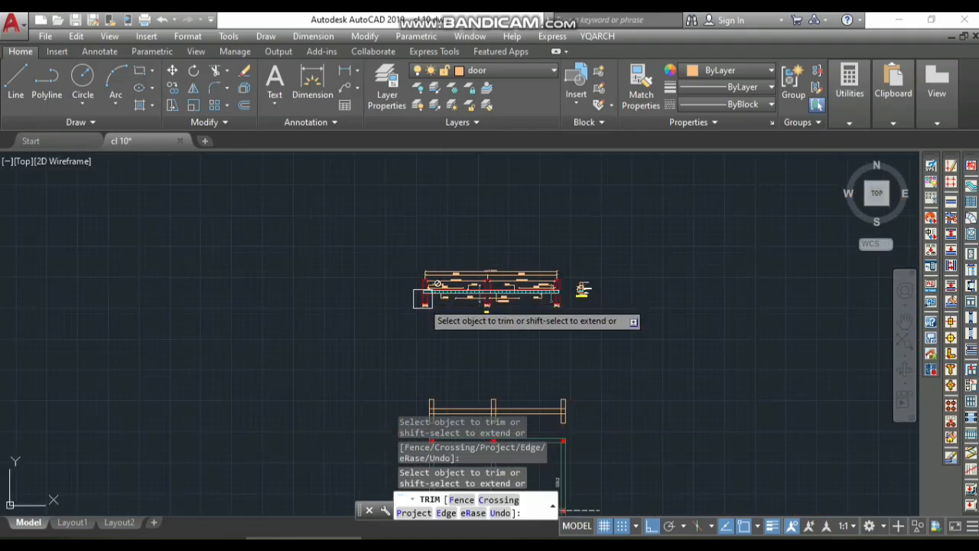
{"action": "scroll", "coordinate": [441, 337], "scroll_direction": "down", "scroll_amount": 2}
{"action": "scroll", "coordinate": [441, 354], "scroll_direction": "up", "scroll_amount": 7}
{"action": "scroll", "coordinate": [425, 265], "scroll_direction": "down", "scroll_amount": 5}
{"action": "scroll", "coordinate": [428, 312], "scroll_direction": "up", "scroll_amount": 5}
{"action": "scroll", "coordinate": [314, 318], "scroll_direction": "up", "scroll_amount": 4}
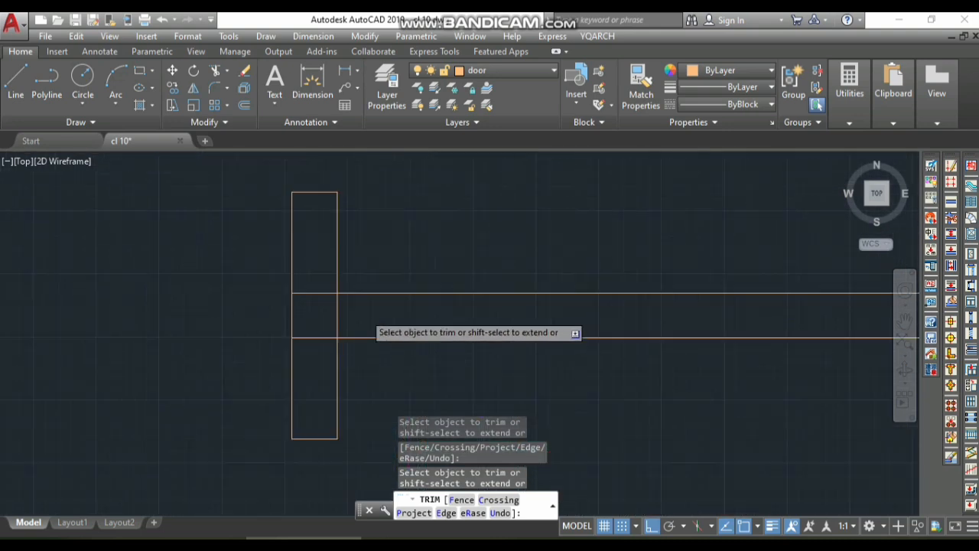
Step: Try trimming the middle column's vertical lines between the beam edges, undo it, and end the Trim command
{"action": "scroll", "coordinate": [302, 323], "scroll_direction": "down", "scroll_amount": 4}
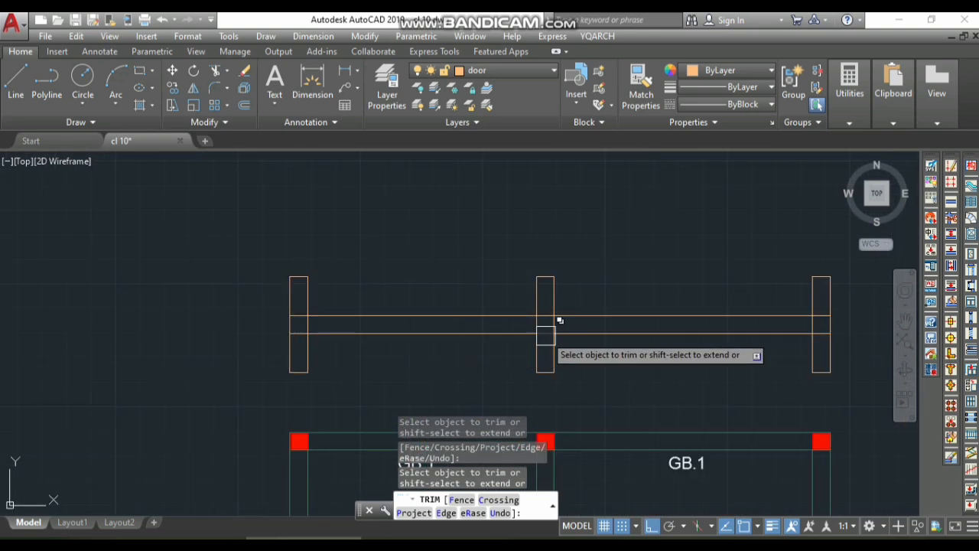
{"action": "scroll", "coordinate": [563, 316], "scroll_direction": "up", "scroll_amount": 4}
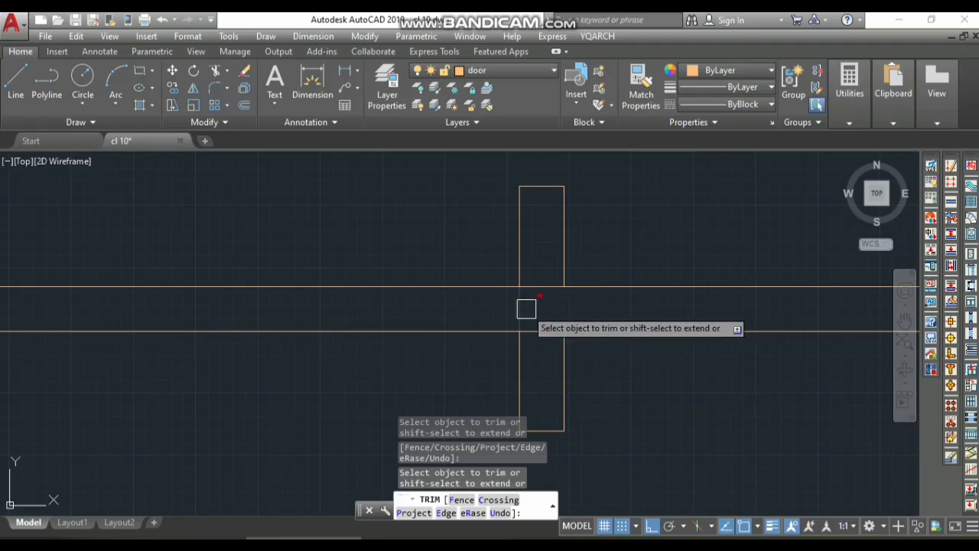
{"action": "key", "text": "ctrl+z"}
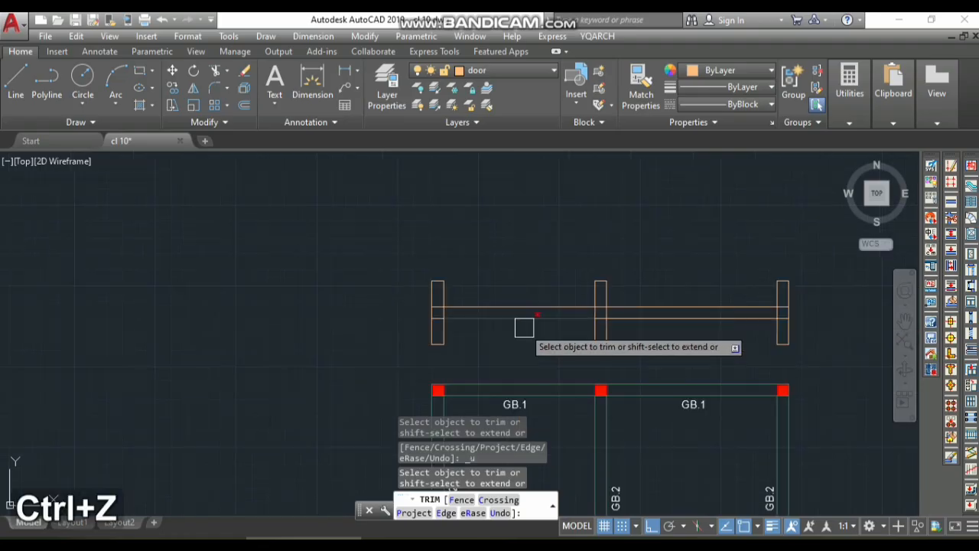
{"action": "key", "text": "space"}
Step: Draw a circle of radius 50 centred on the upper right corner of the new elevation's leftmost column
{"action": "scroll", "coordinate": [439, 283], "scroll_direction": "up", "scroll_amount": 5}
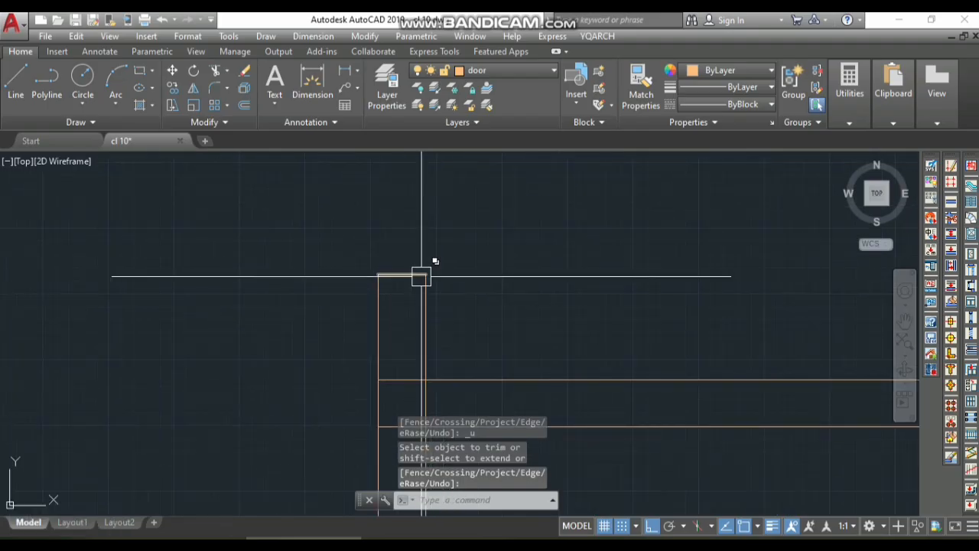
{"action": "scroll", "coordinate": [394, 275], "scroll_direction": "up", "scroll_amount": 4}
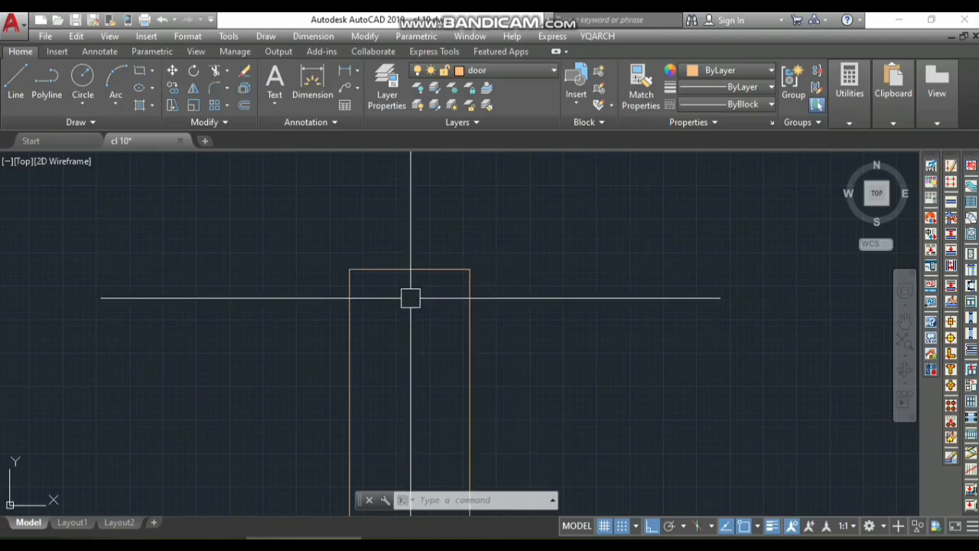
{"action": "scroll", "coordinate": [381, 174], "scroll_direction": "down", "scroll_amount": 4}
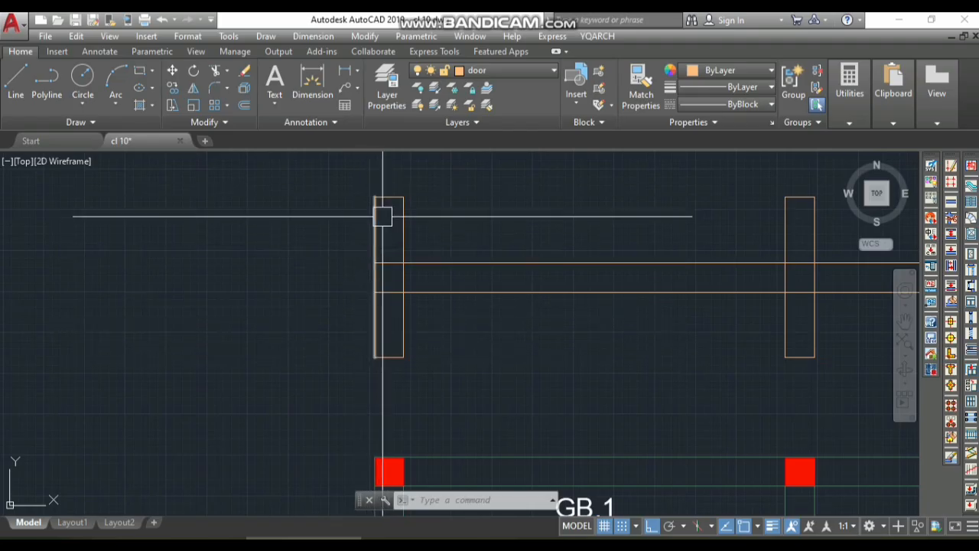
{"action": "scroll", "coordinate": [388, 182], "scroll_direction": "up", "scroll_amount": 4}
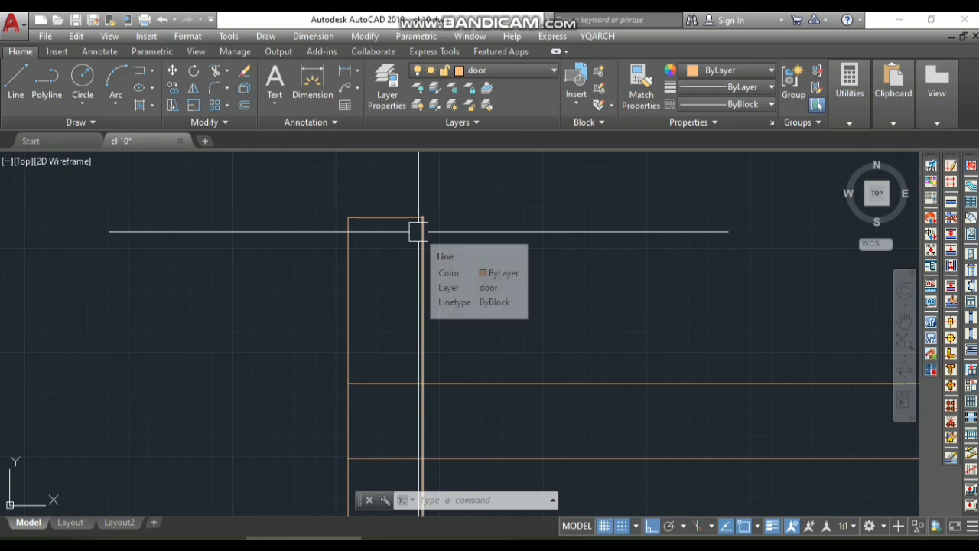
{"action": "type", "text": "c"}
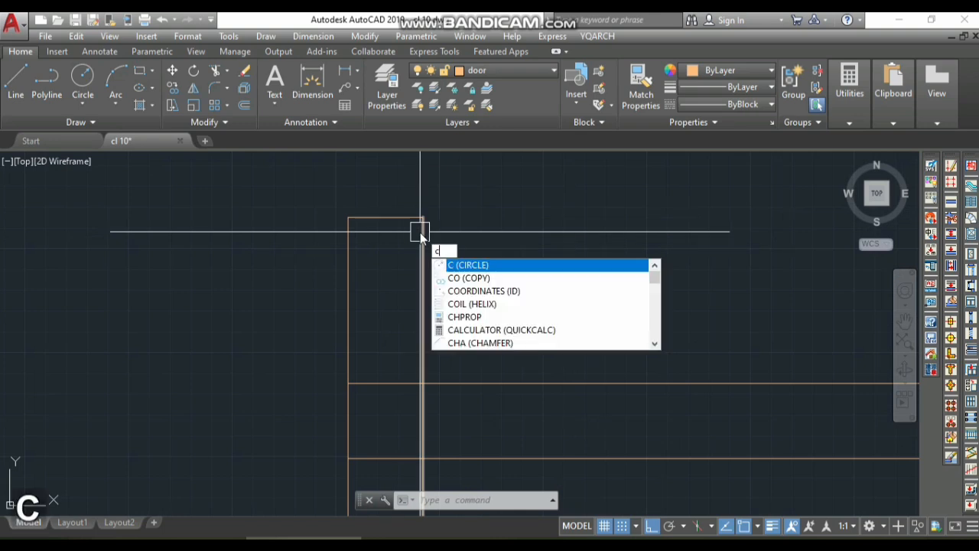
{"action": "key", "text": "space"}
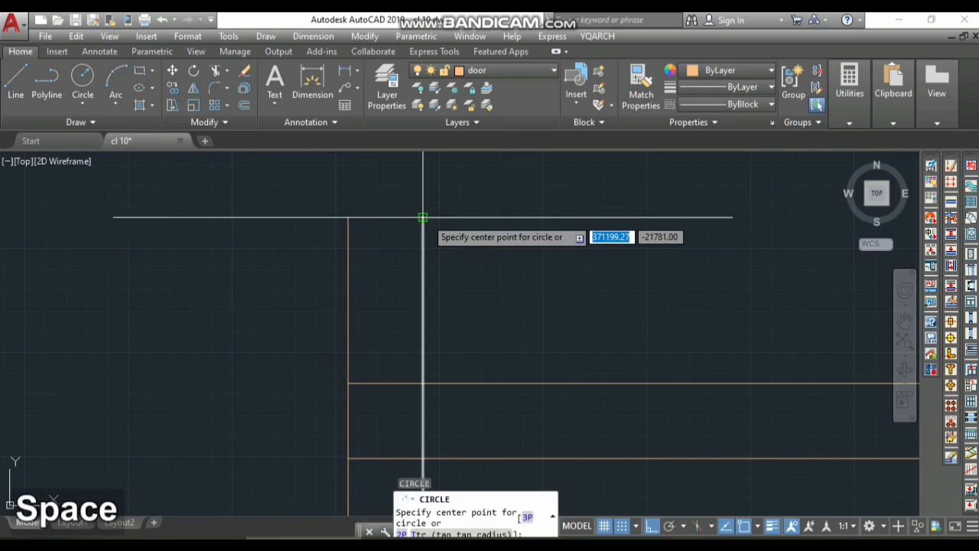
{"action": "left_click", "coordinate": [426, 218]}
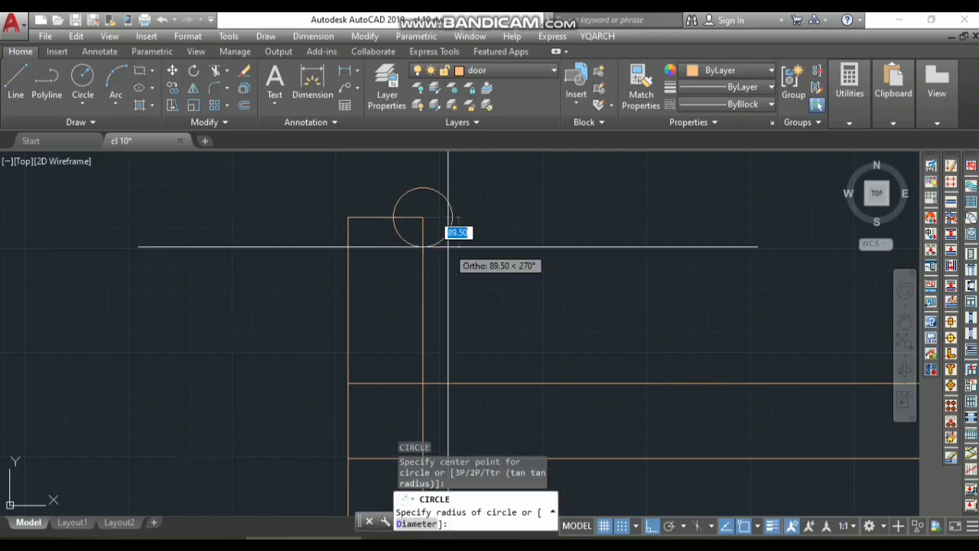
{"action": "key", "text": "space"}
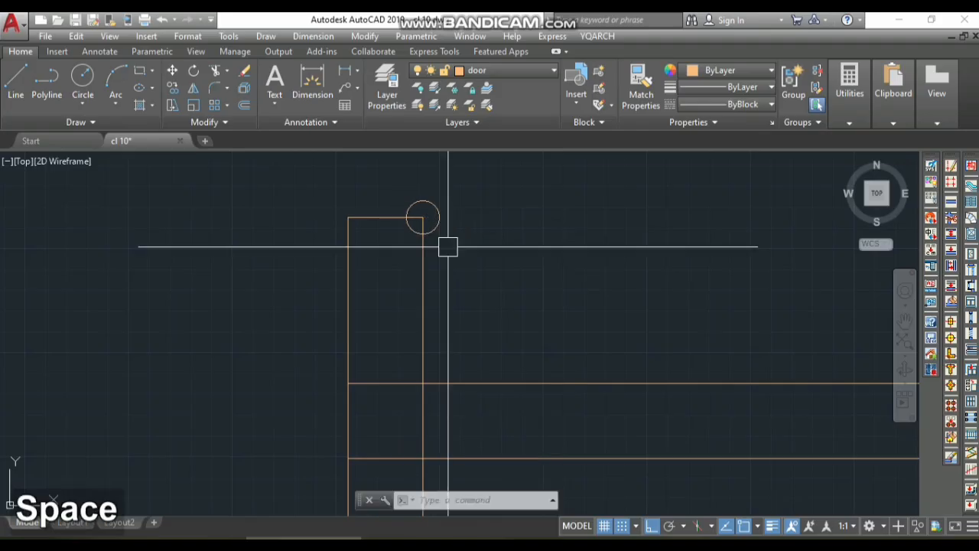
Step: Add two more circles of radius 50, centred on the leftmost column's upper left corner and the midpoint of its top edge
{"action": "scroll", "coordinate": [422, 221], "scroll_direction": "up", "scroll_amount": 3}
{"action": "key", "text": "space"}
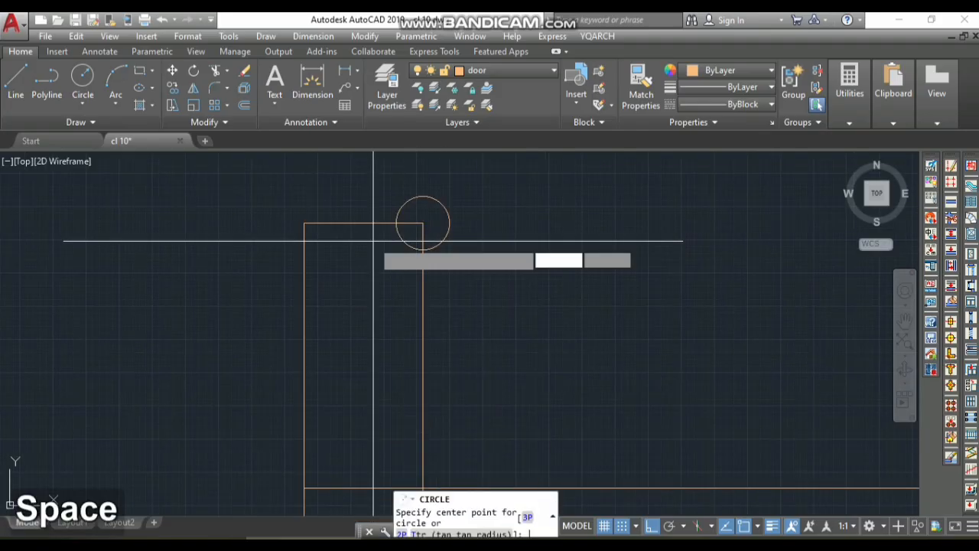
{"action": "left_click", "coordinate": [304, 223]}
{"action": "key", "text": "space"}
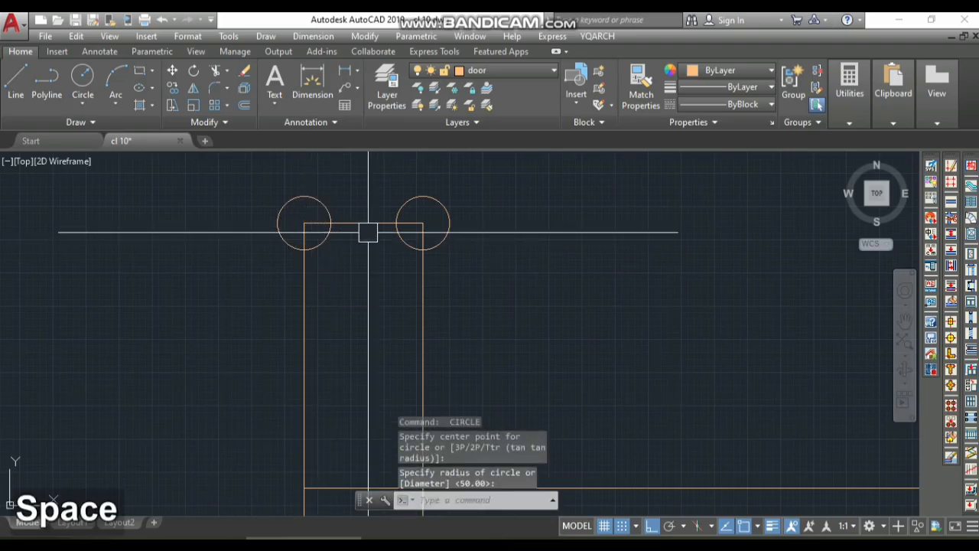
{"action": "key", "text": "space"}
{"action": "left_click", "coordinate": [363, 223]}
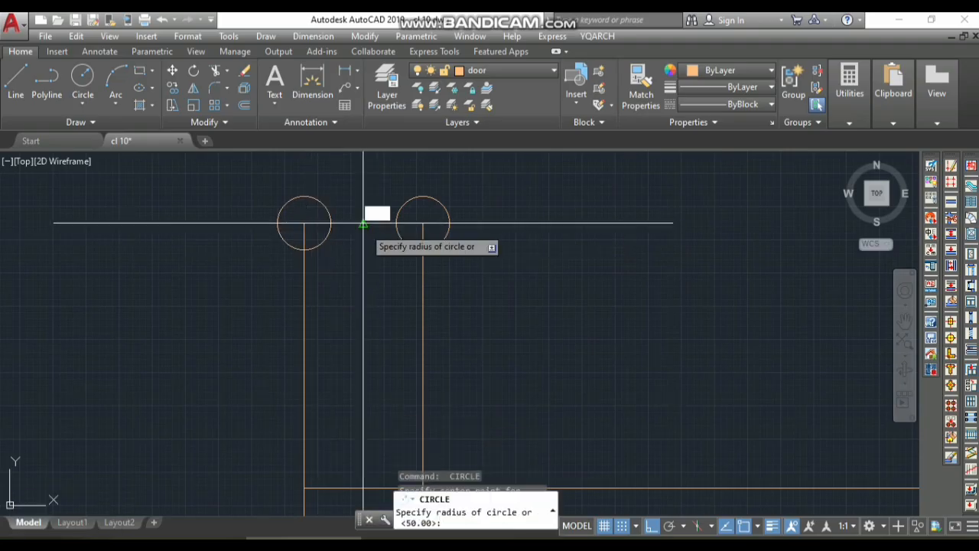
{"action": "key", "text": "space"}
Step: Extend the leftmost column's top line at both ends to the outer circles
{"action": "scroll", "coordinate": [359, 219], "scroll_direction": "up", "scroll_amount": 4}
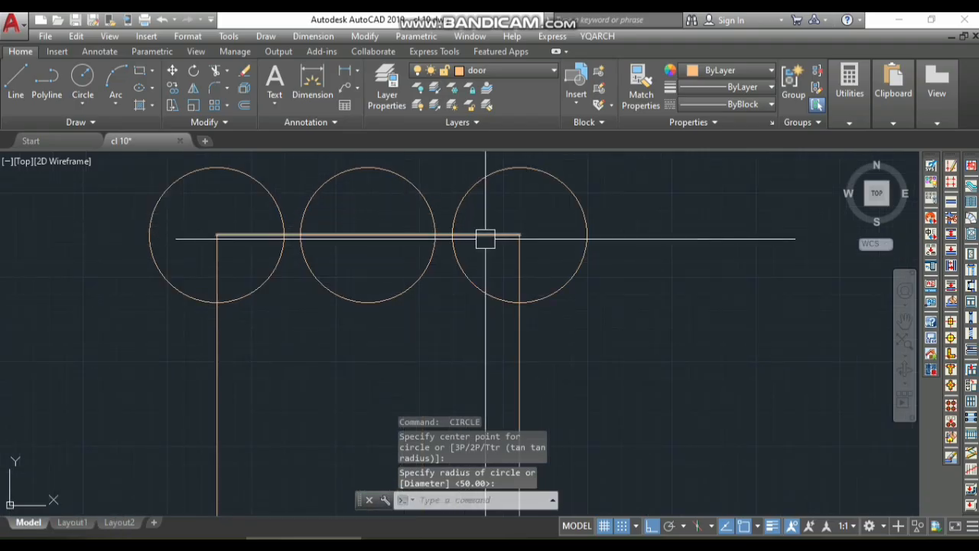
{"action": "type", "text": "ex"}
{"action": "key", "text": "space"}
{"action": "key", "text": "space"}
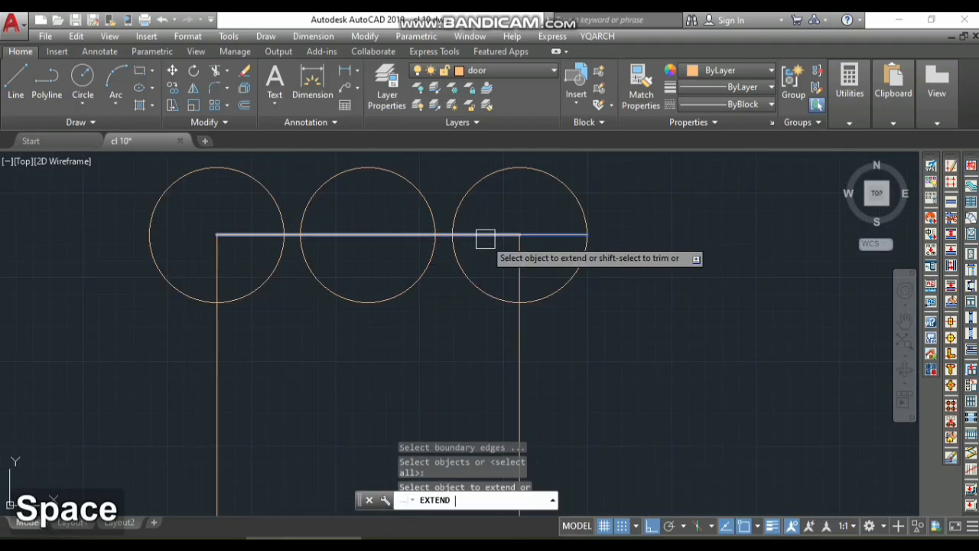
{"action": "left_click", "coordinate": [264, 235]}
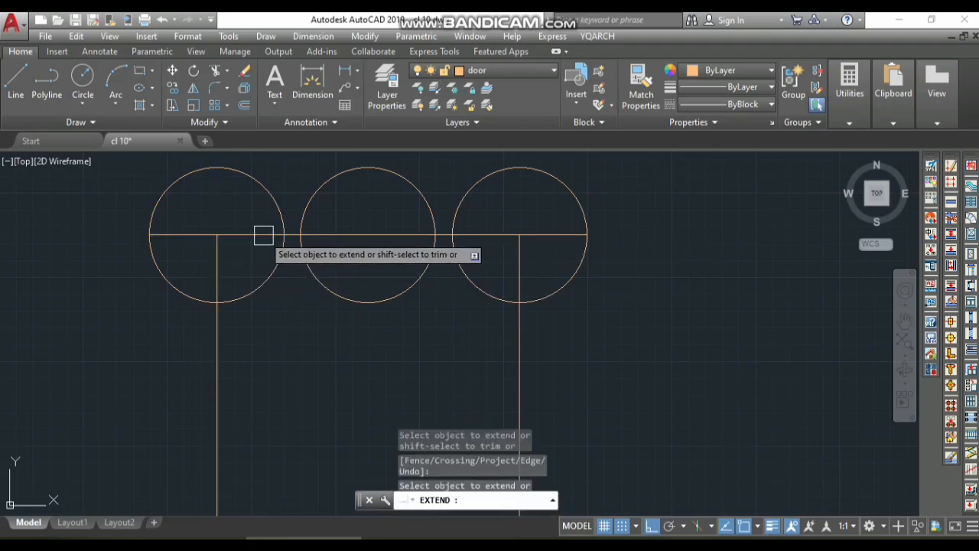
{"action": "key", "text": "space"}
Step: Erase the two outer circles at the column corners, keeping the middle one
{"action": "left_click", "coordinate": [276, 268]}
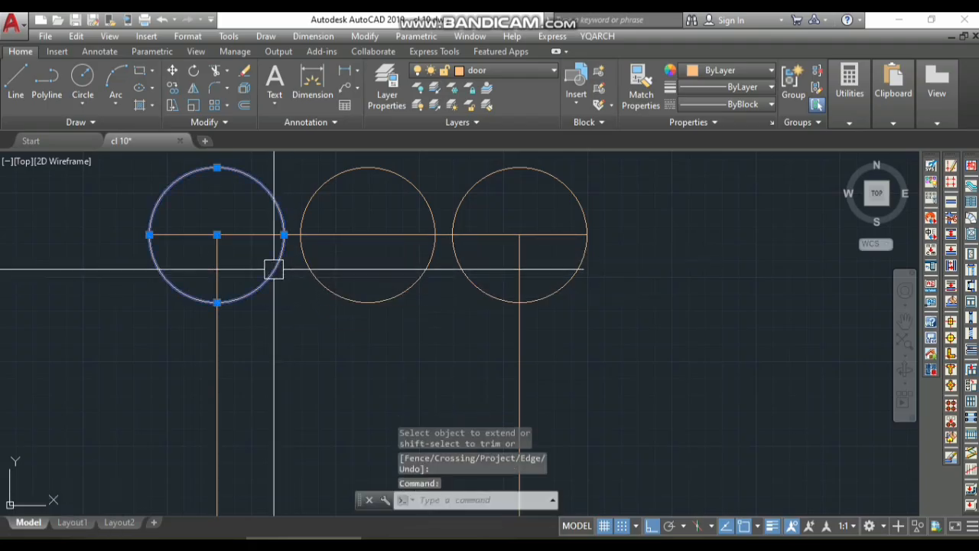
{"action": "left_click", "coordinate": [480, 292]}
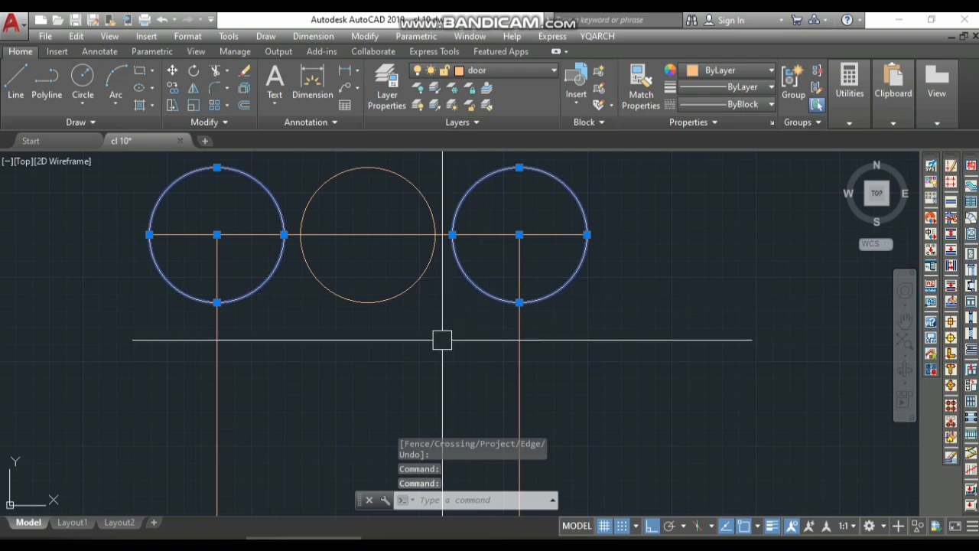
{"action": "type", "text": "e"}
{"action": "key", "text": "space"}
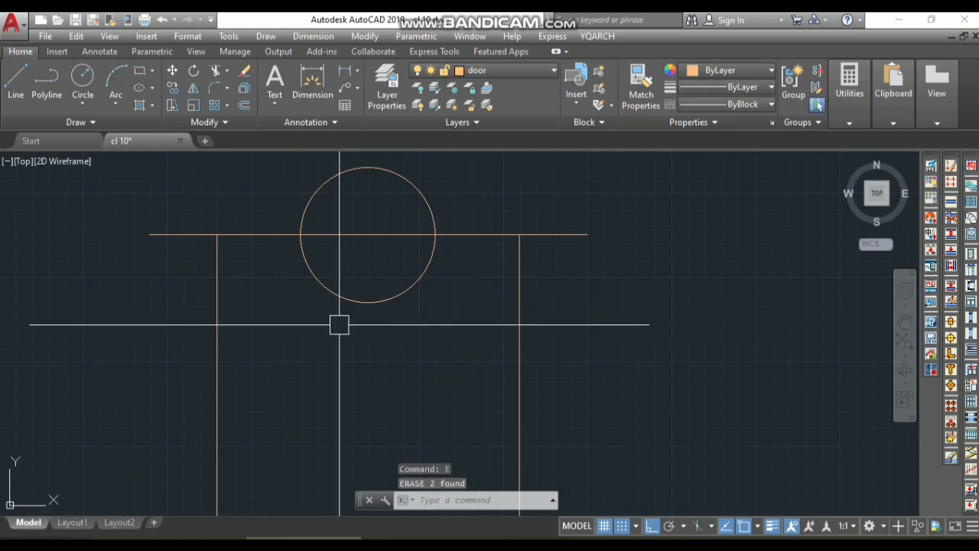
Step: Draw a zigzag line through the middle circle's left quadrant, top quadrant, centre, bottom quadrant and right quadrant
{"action": "scroll", "coordinate": [360, 226], "scroll_direction": "down", "scroll_amount": 2}
{"action": "scroll", "coordinate": [367, 235], "scroll_direction": "up", "scroll_amount": 4}
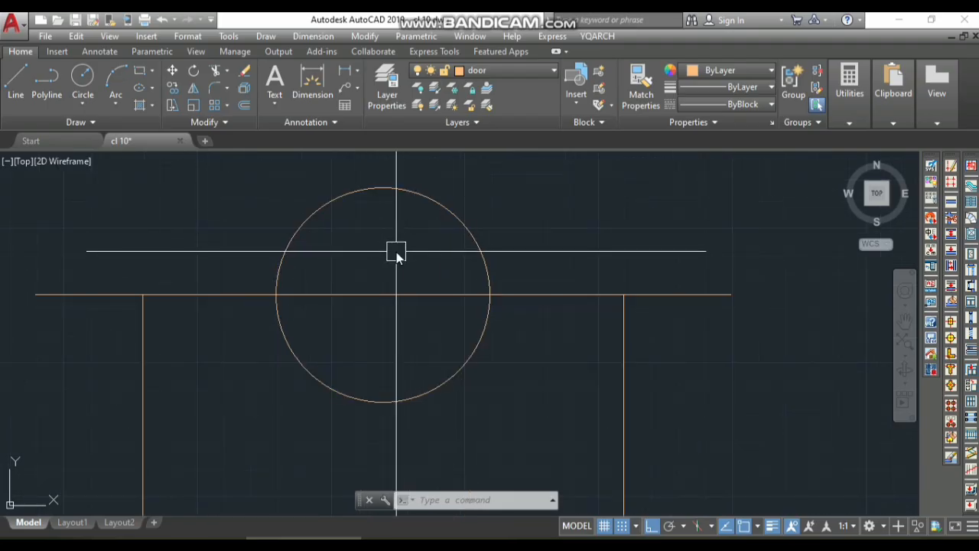
{"action": "key", "text": "space"}
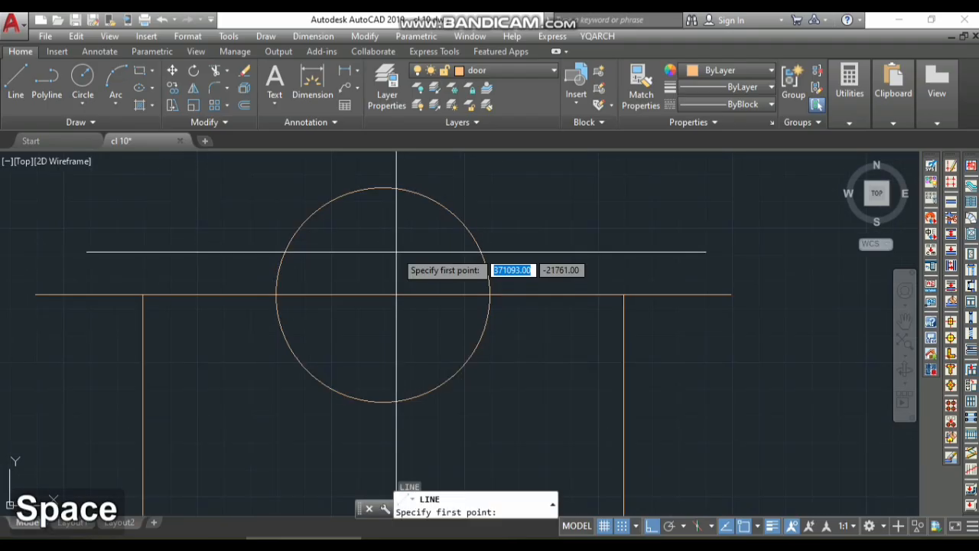
{"action": "left_click", "coordinate": [276, 295]}
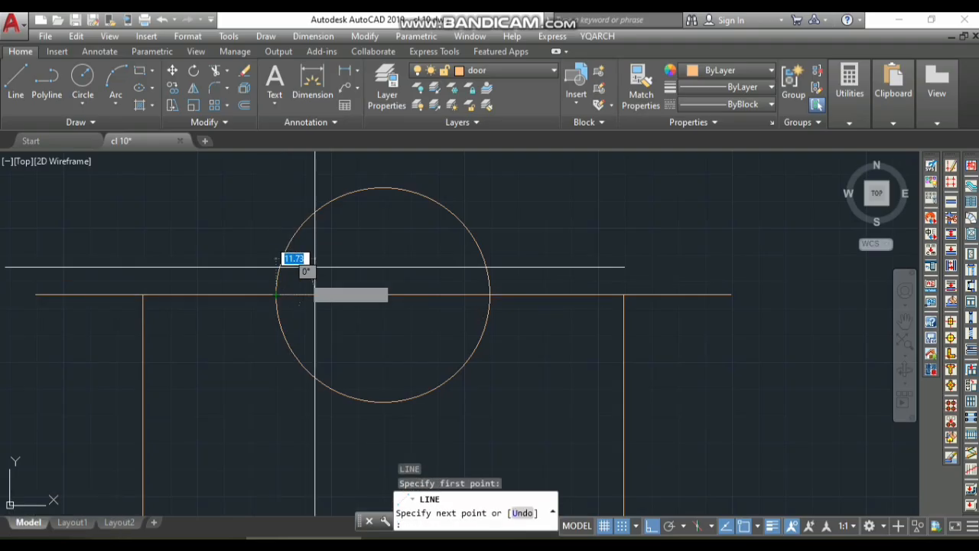
{"action": "left_click", "coordinate": [385, 186]}
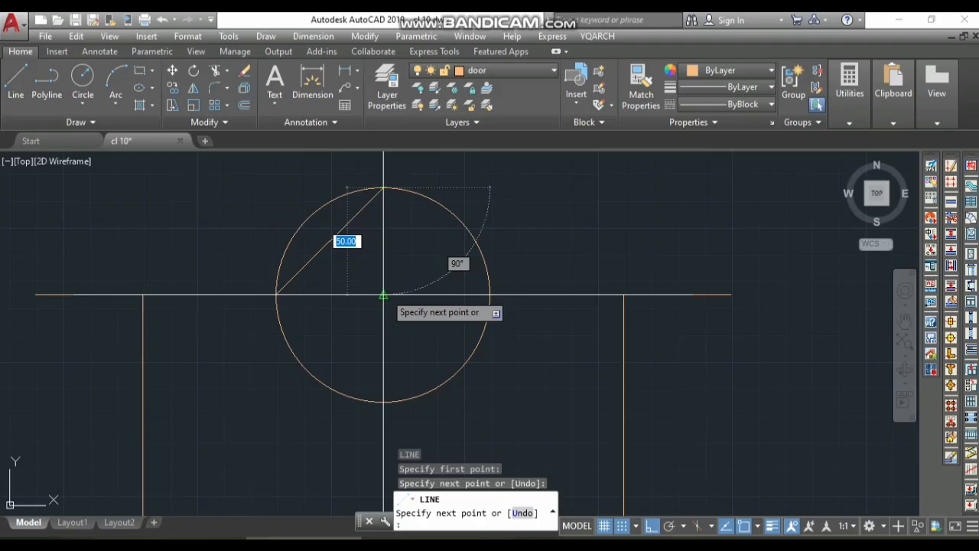
{"action": "left_click", "coordinate": [384, 295]}
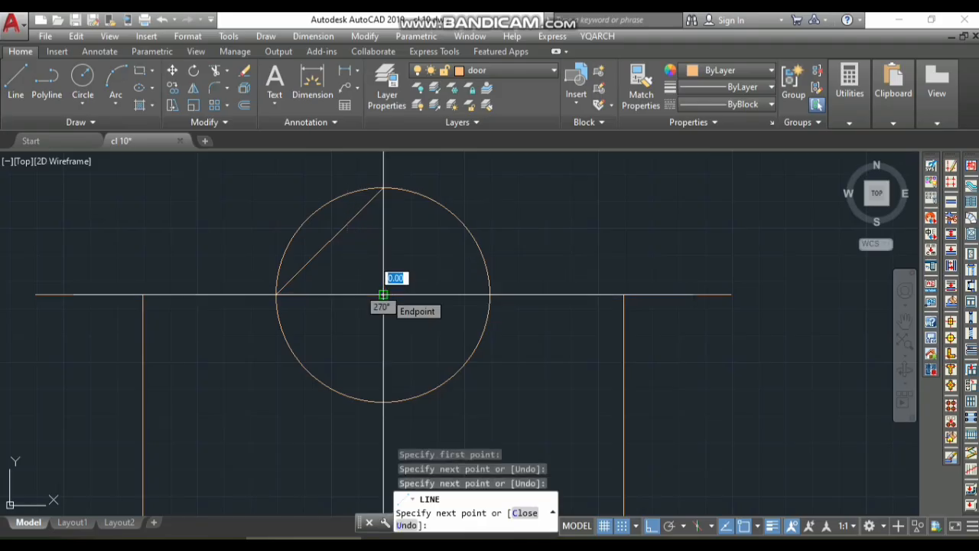
{"action": "left_click", "coordinate": [384, 401]}
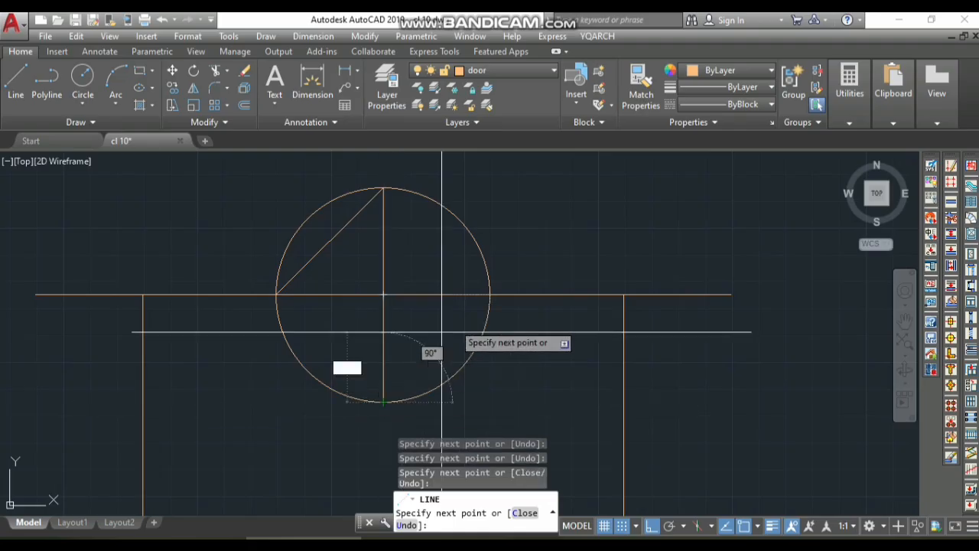
{"action": "left_click", "coordinate": [490, 293]}
{"action": "key", "text": "Escape"}
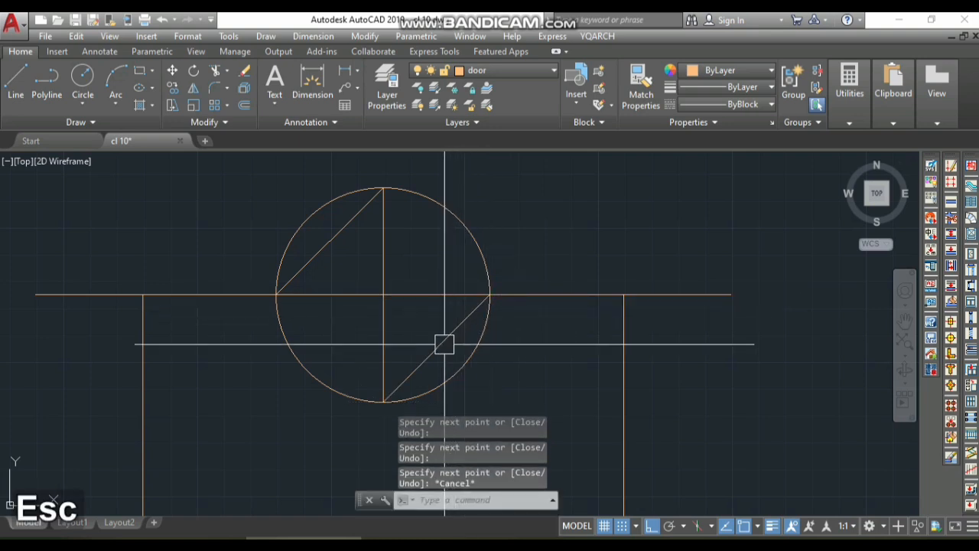
Step: Erase the remaining guide circle and trim the column's top line between the two ends of the zigzag
{"action": "left_click", "coordinate": [464, 372]}
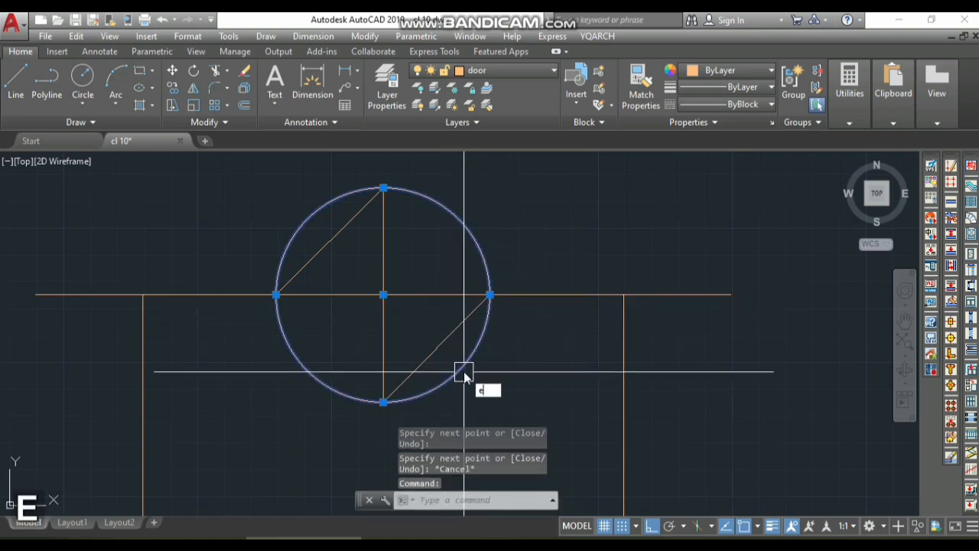
{"action": "type", "text": "e"}
{"action": "key", "text": "space"}
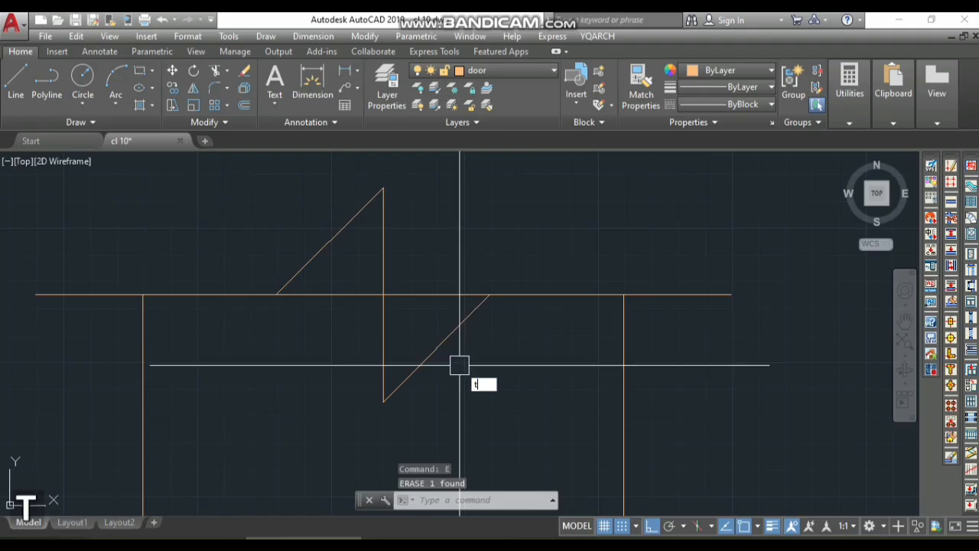
{"action": "key", "text": "space"}
{"action": "key", "text": "space"}
{"action": "left_click", "coordinate": [438, 296]}
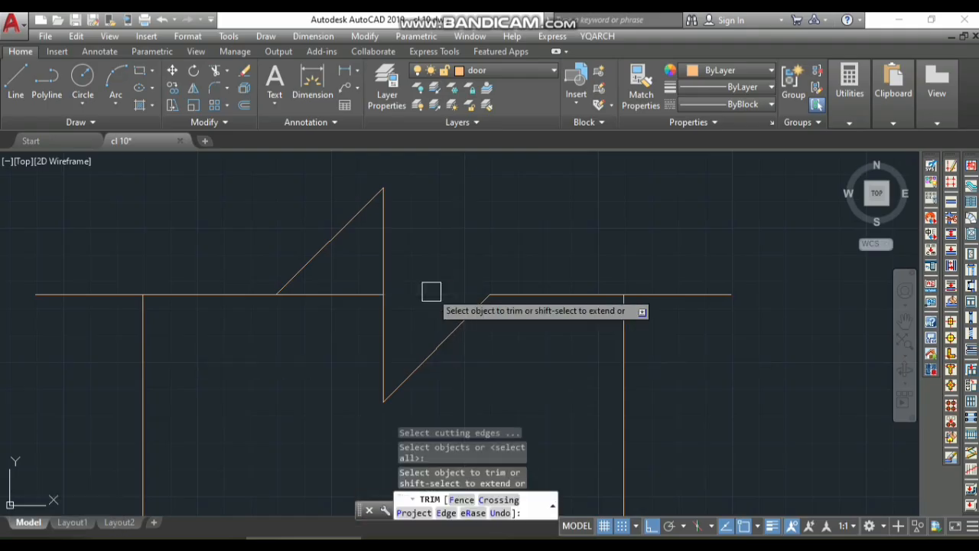
{"action": "scroll", "coordinate": [495, 249], "scroll_direction": "down", "scroll_amount": 7}
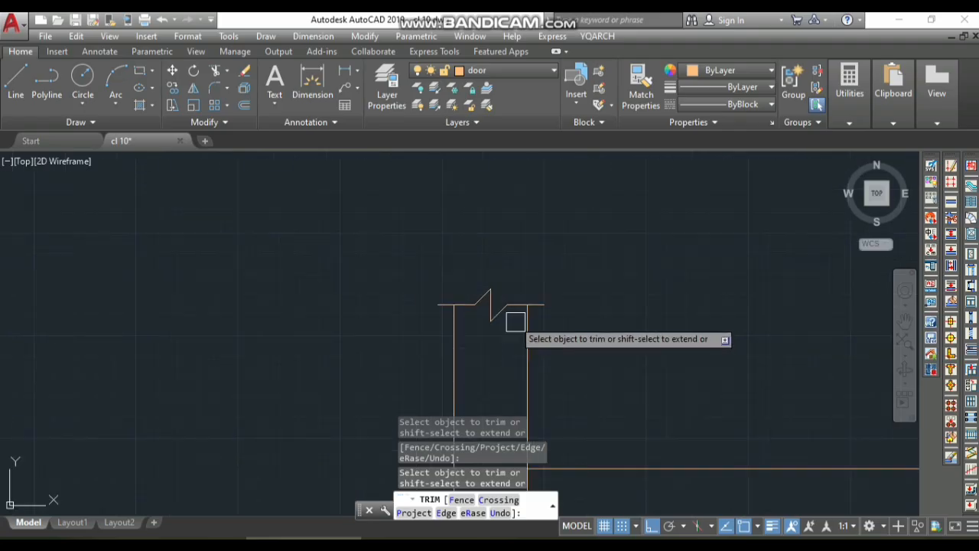
{"action": "key", "text": "space"}
Step: Join the horizontal, diagonal and vertical segments of the break symbol on top of the leftmost column
{"action": "scroll", "coordinate": [465, 346], "scroll_direction": "down", "scroll_amount": 12}
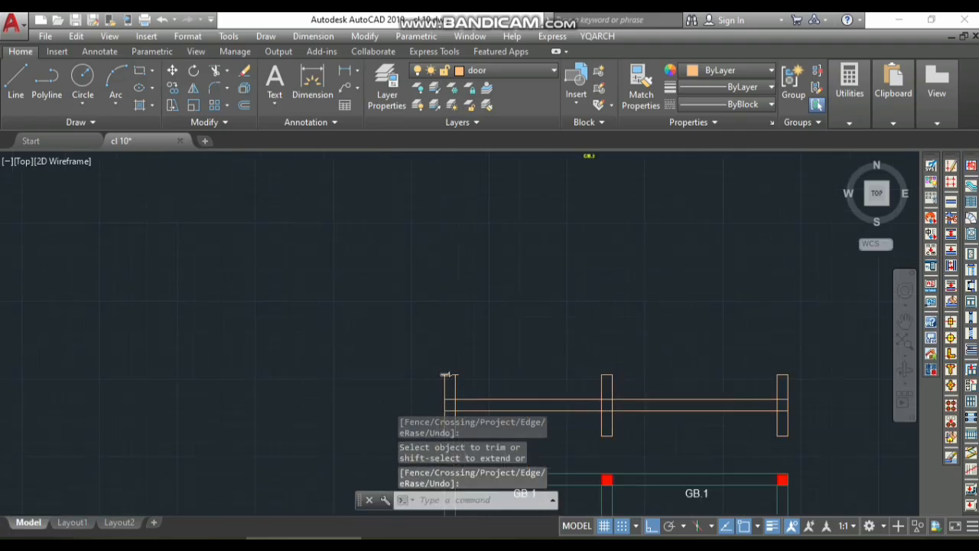
{"action": "scroll", "coordinate": [440, 260], "scroll_direction": "up", "scroll_amount": 8}
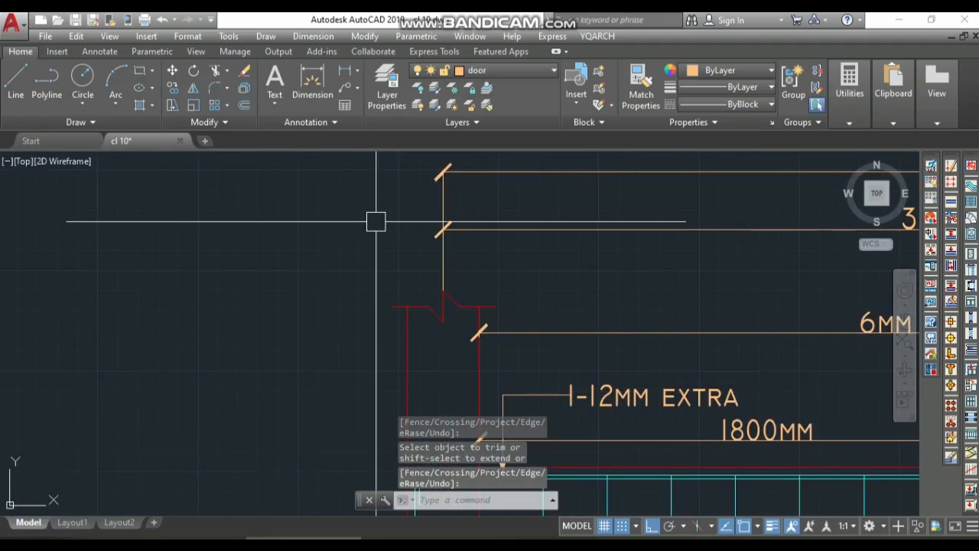
{"action": "scroll", "coordinate": [386, 237], "scroll_direction": "down", "scroll_amount": 8}
{"action": "scroll", "coordinate": [395, 364], "scroll_direction": "up", "scroll_amount": 10}
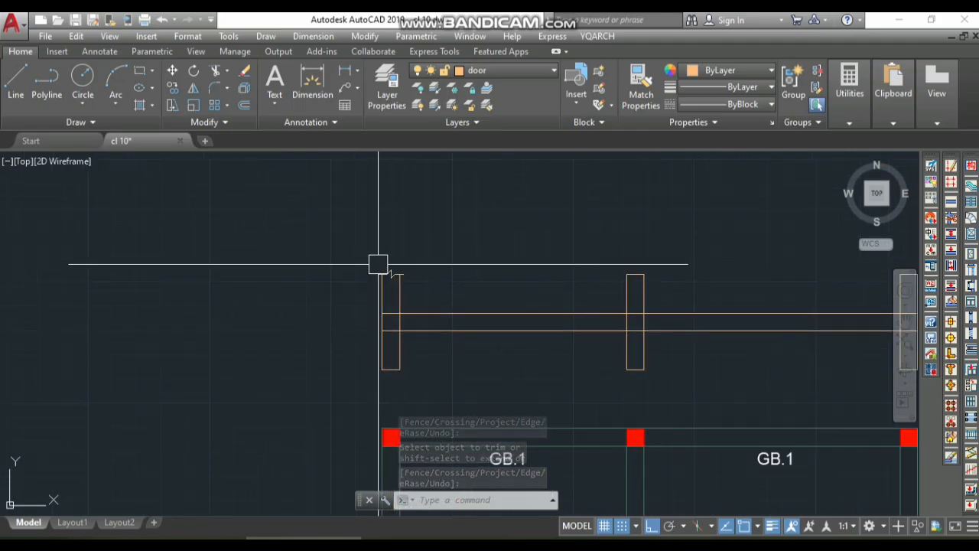
{"action": "scroll", "coordinate": [389, 240], "scroll_direction": "up", "scroll_amount": 5}
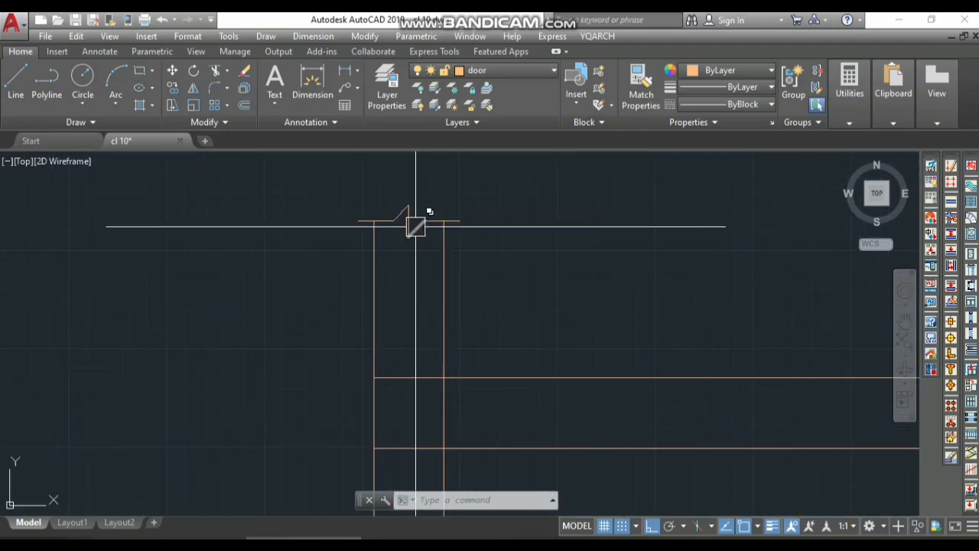
{"action": "scroll", "coordinate": [434, 215], "scroll_direction": "up", "scroll_amount": 3}
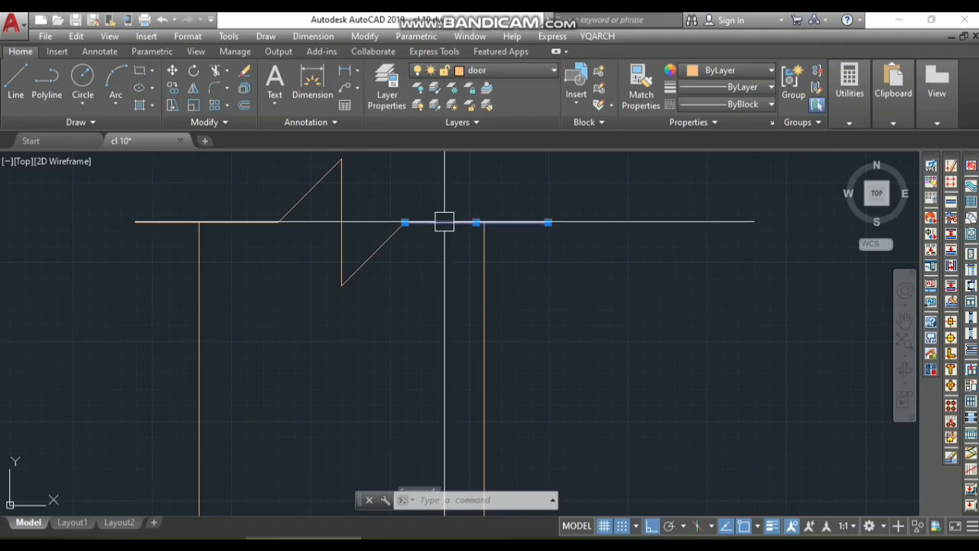
{"action": "left_click", "coordinate": [363, 263]}
{"action": "left_click", "coordinate": [339, 233]}
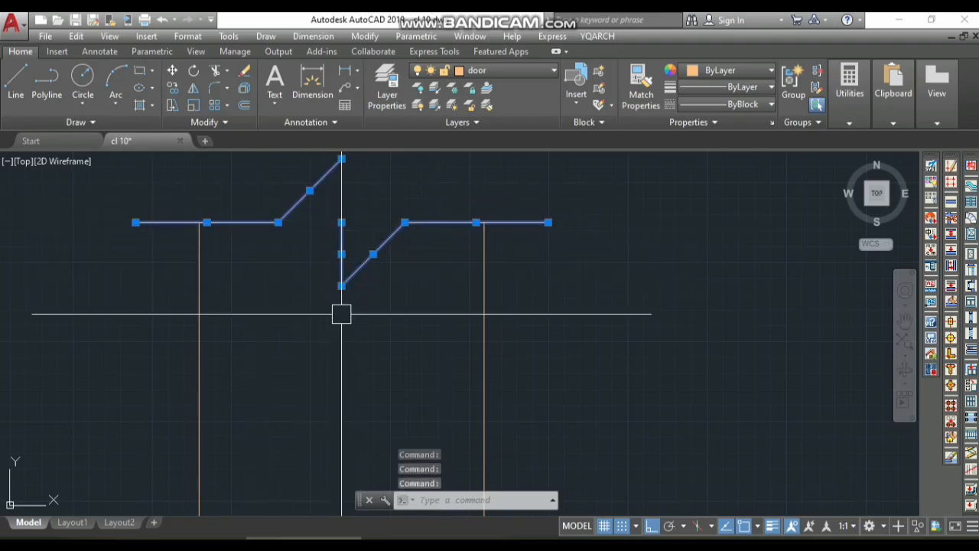
{"action": "type", "text": "j"}
{"action": "key", "text": "space"}
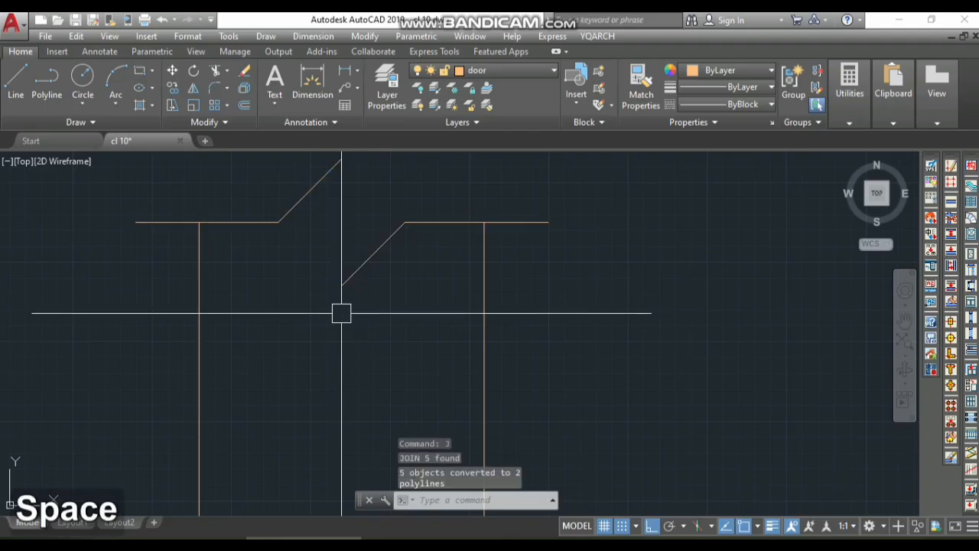
Step: Join the two halves of the break symbol on top of the leftmost column into a single polyline
{"action": "left_click", "coordinate": [359, 276]}
{"action": "key", "text": "Escape"}
{"action": "left_click", "coordinate": [342, 191]}
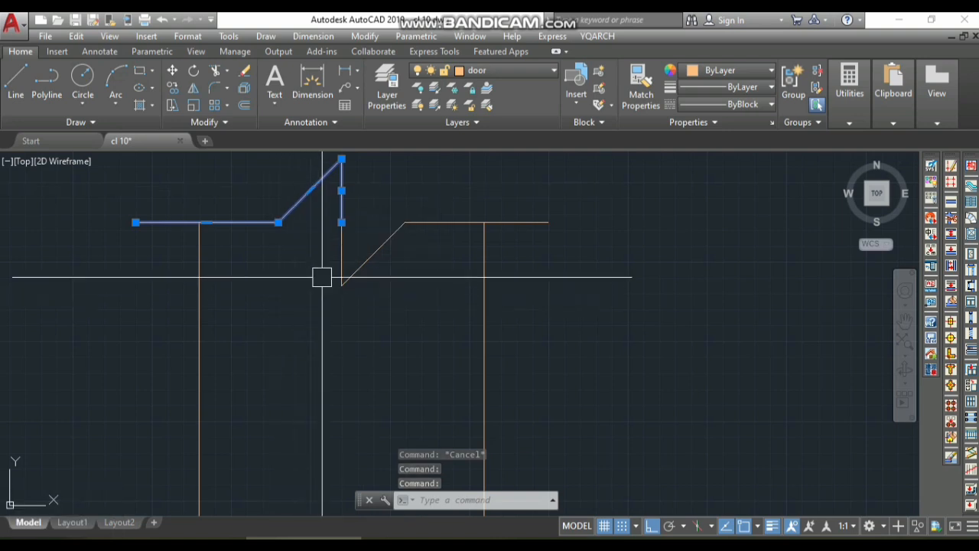
{"action": "key", "text": "space"}
{"action": "left_click", "coordinate": [342, 256]}
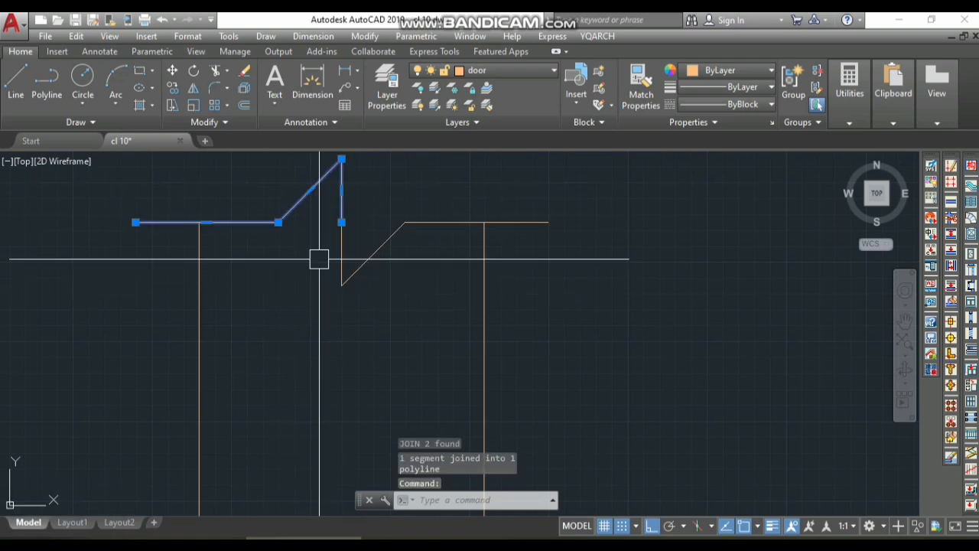
{"action": "key", "text": "Escape"}
{"action": "left_click", "coordinate": [333, 181]}
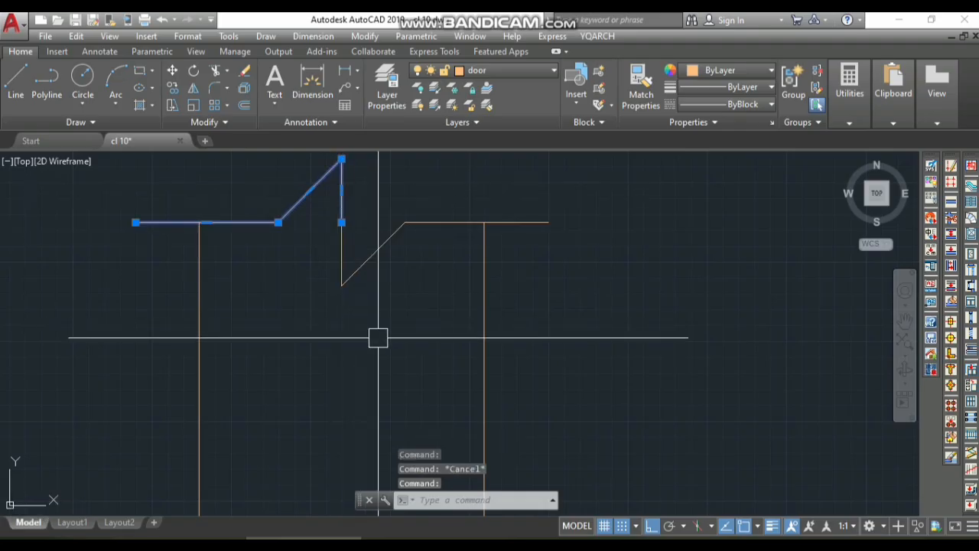
{"action": "key", "text": "space"}
{"action": "left_click", "coordinate": [352, 273]}
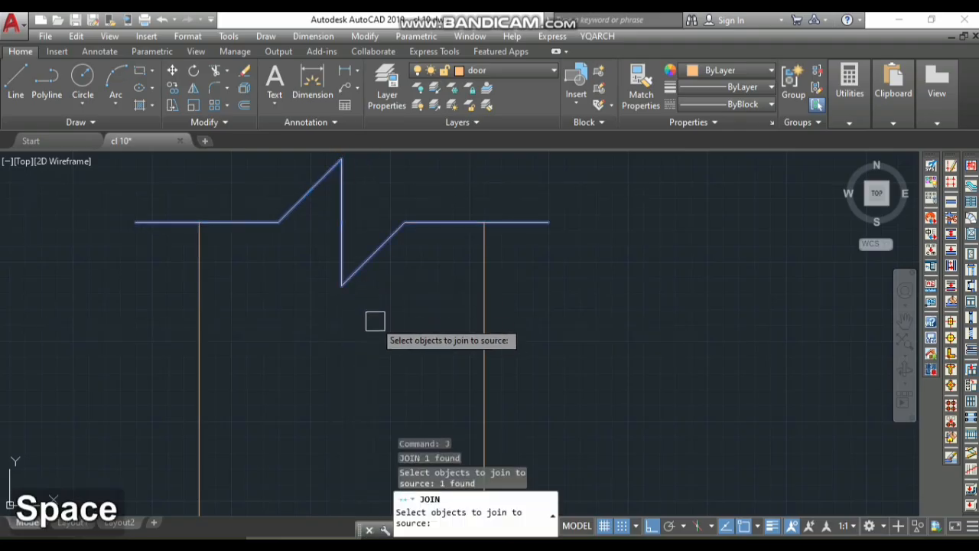
{"action": "key", "text": "space"}
{"action": "left_click", "coordinate": [374, 254]}
{"action": "scroll", "coordinate": [368, 256], "scroll_direction": "down", "scroll_amount": 2}
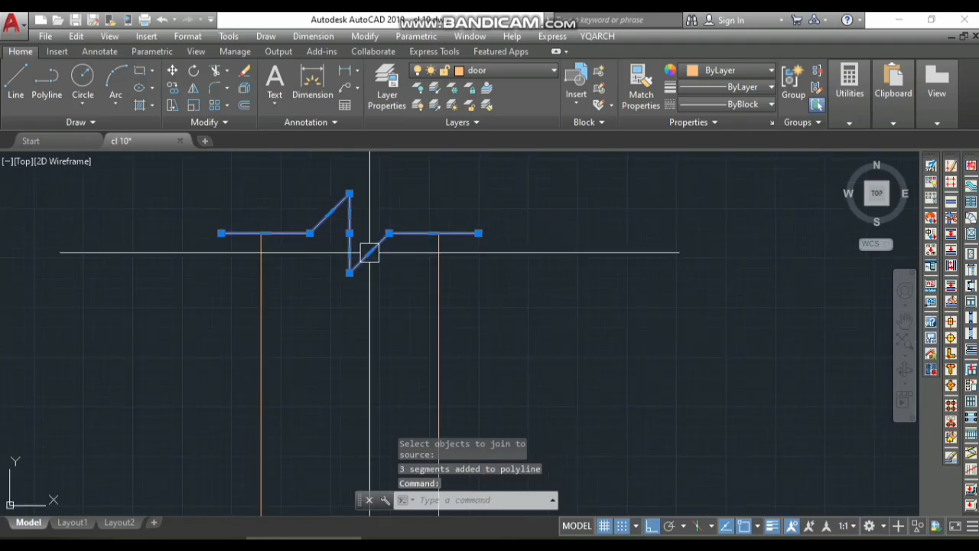
{"action": "key", "text": "Escape"}
Step: Mirror the break symbol to the leftmost column's lower end about a horizontal line through the beam's mid-depth, keeping the original
{"action": "scroll", "coordinate": [407, 255], "scroll_direction": "down", "scroll_amount": 6}
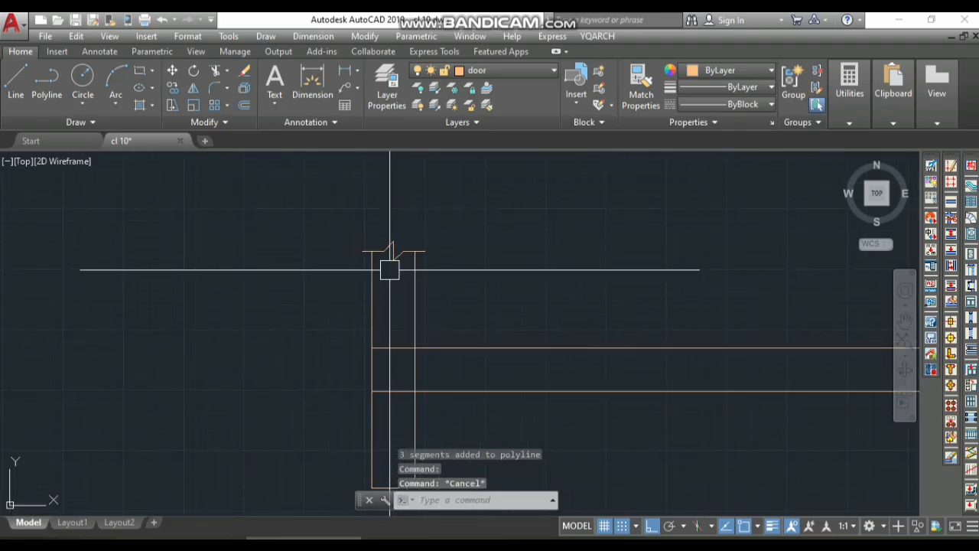
{"action": "scroll", "coordinate": [390, 270], "scroll_direction": "down", "scroll_amount": 3}
{"action": "scroll", "coordinate": [403, 323], "scroll_direction": "up", "scroll_amount": 3}
{"action": "scroll", "coordinate": [383, 200], "scroll_direction": "up", "scroll_amount": 2}
{"action": "left_click", "coordinate": [373, 205]}
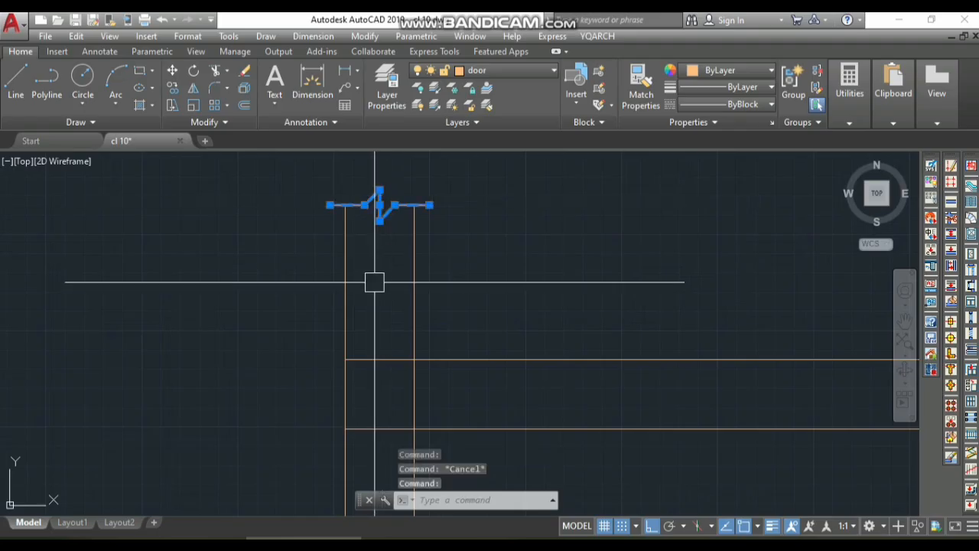
{"action": "key", "text": "space"}
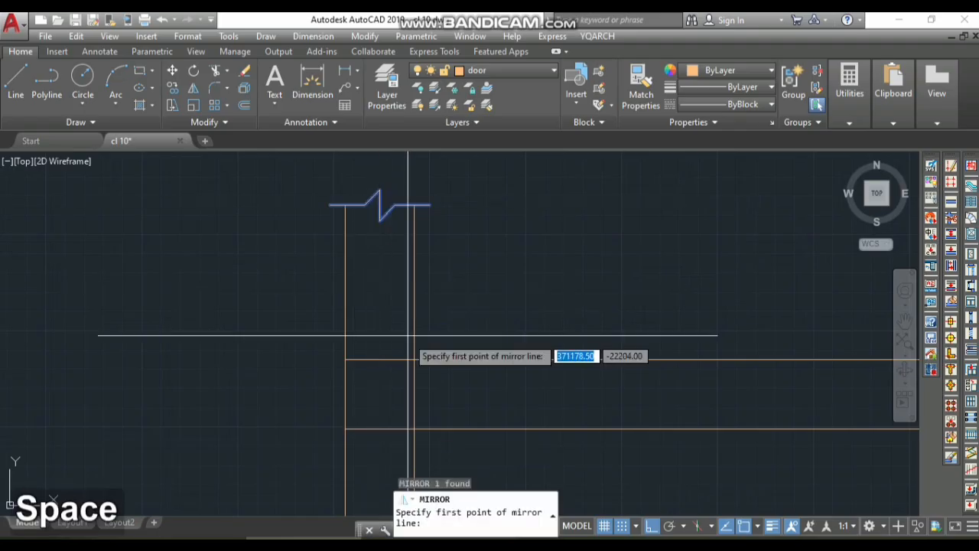
{"action": "left_click", "coordinate": [414, 395]}
{"action": "scroll", "coordinate": [412, 276], "scroll_direction": "down", "scroll_amount": 2}
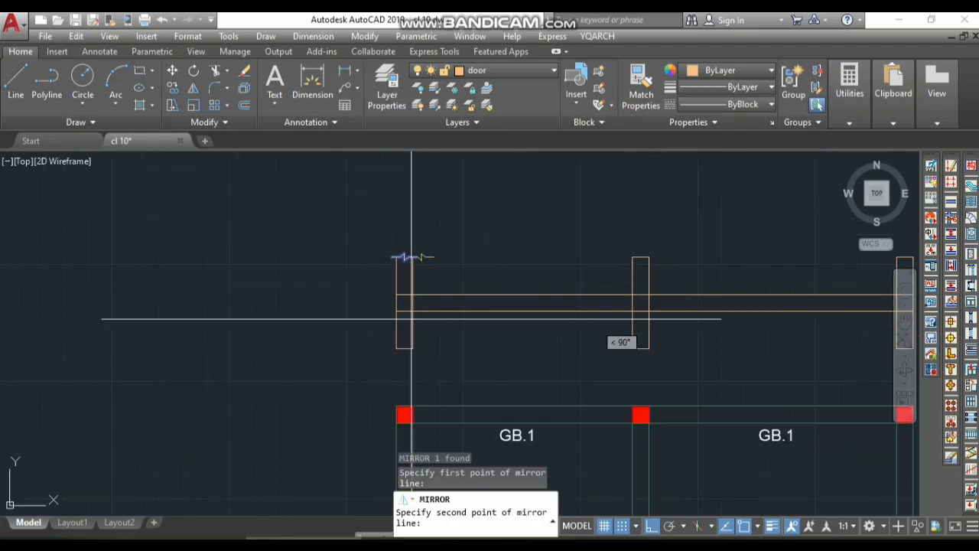
{"action": "scroll", "coordinate": [318, 289], "scroll_direction": "up", "scroll_amount": 2}
{"action": "left_click", "coordinate": [318, 288]}
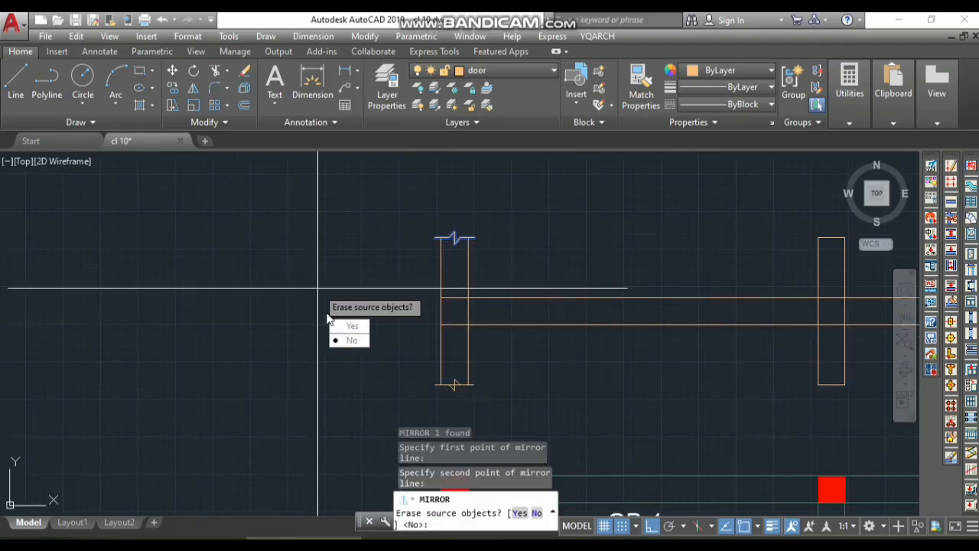
{"action": "left_click", "coordinate": [339, 342]}
Step: Erase the straight closing line at the leftmost column's lower end, leaving the mirrored break symbol
{"action": "scroll", "coordinate": [440, 391], "scroll_direction": "up", "scroll_amount": 5}
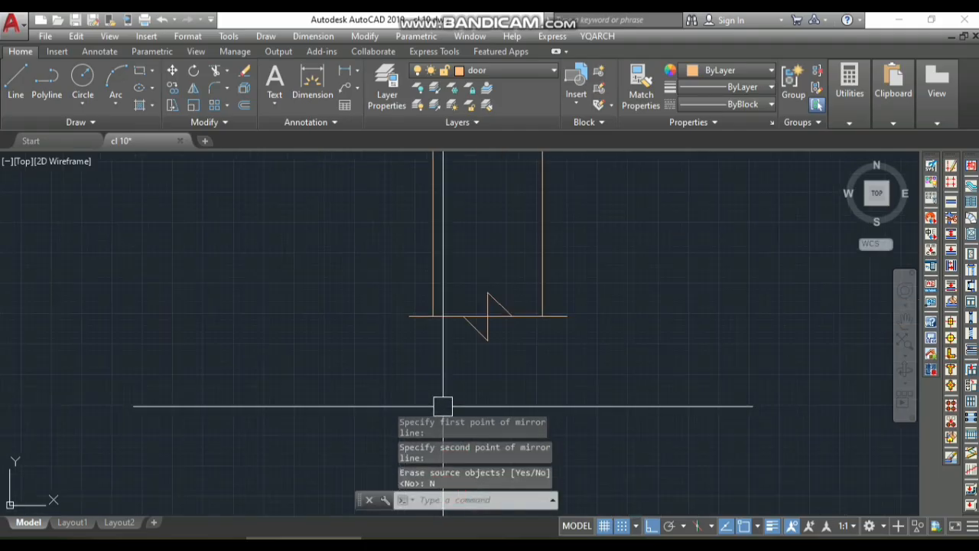
{"action": "scroll", "coordinate": [498, 348], "scroll_direction": "up", "scroll_amount": 5}
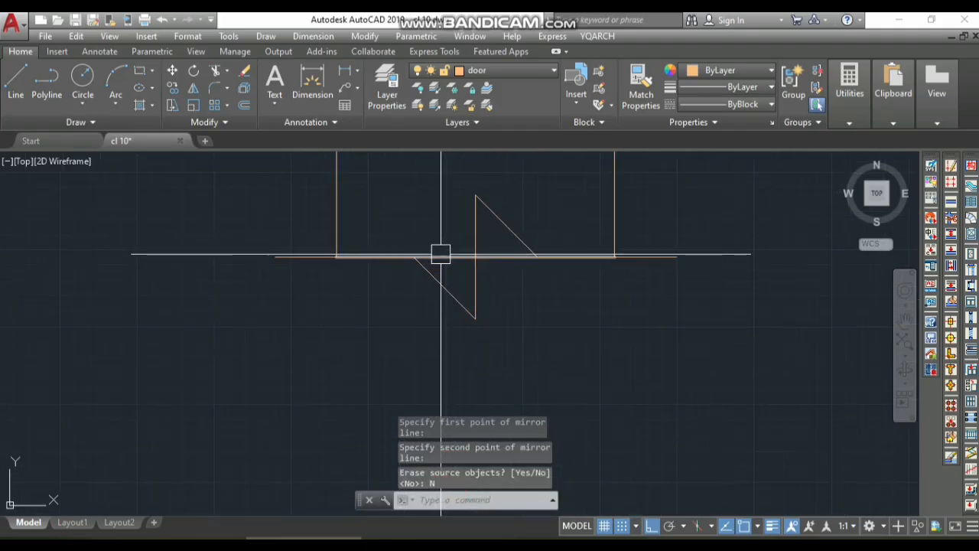
{"action": "left_click", "coordinate": [441, 255]}
{"action": "key", "text": "e"}
{"action": "key", "text": "space"}
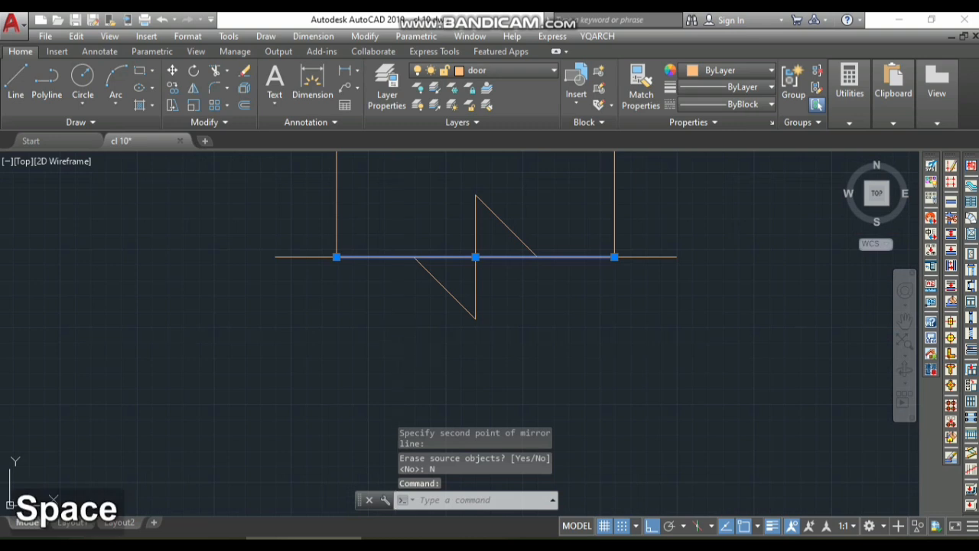
Step: Copy both break symbols from the leftmost column's upper right corner to the matching corner of the middle column
{"action": "scroll", "coordinate": [395, 337], "scroll_direction": "down", "scroll_amount": 5}
{"action": "scroll", "coordinate": [397, 337], "scroll_direction": "up", "scroll_amount": 6}
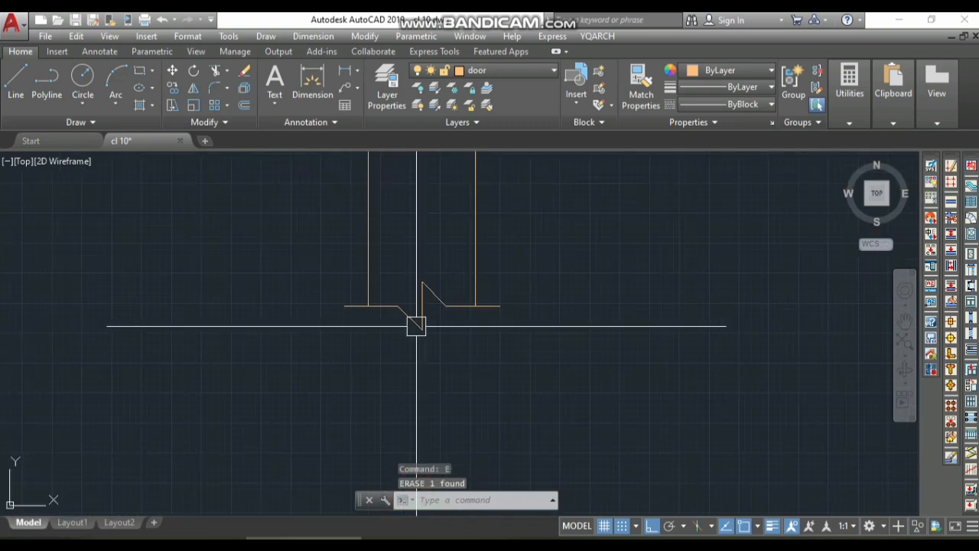
{"action": "left_click", "coordinate": [415, 325]}
{"action": "scroll", "coordinate": [372, 364], "scroll_direction": "down", "scroll_amount": 8}
{"action": "scroll", "coordinate": [373, 263], "scroll_direction": "up", "scroll_amount": 4}
{"action": "scroll", "coordinate": [372, 284], "scroll_direction": "up", "scroll_amount": 4}
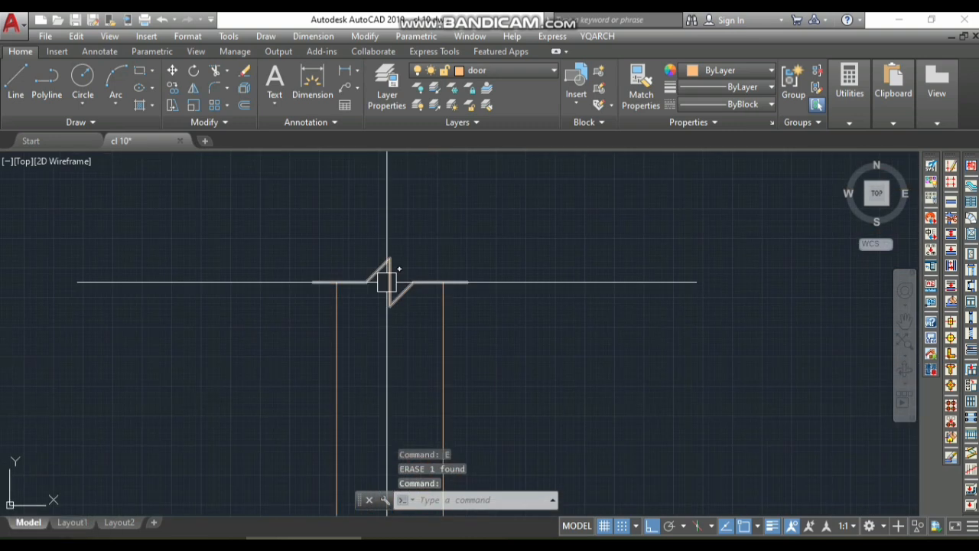
{"action": "scroll", "coordinate": [358, 229], "scroll_direction": "down", "scroll_amount": 4}
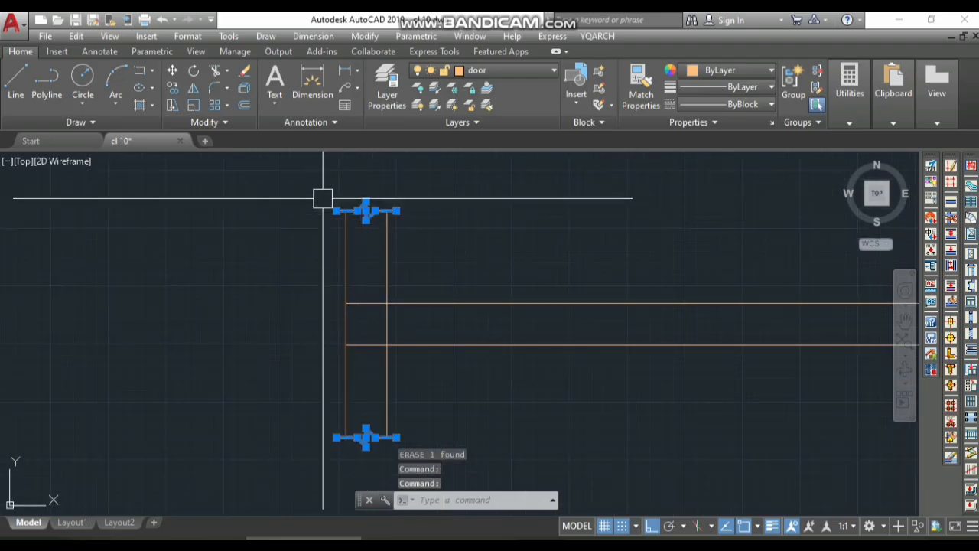
{"action": "scroll", "coordinate": [325, 202], "scroll_direction": "down", "scroll_amount": 3}
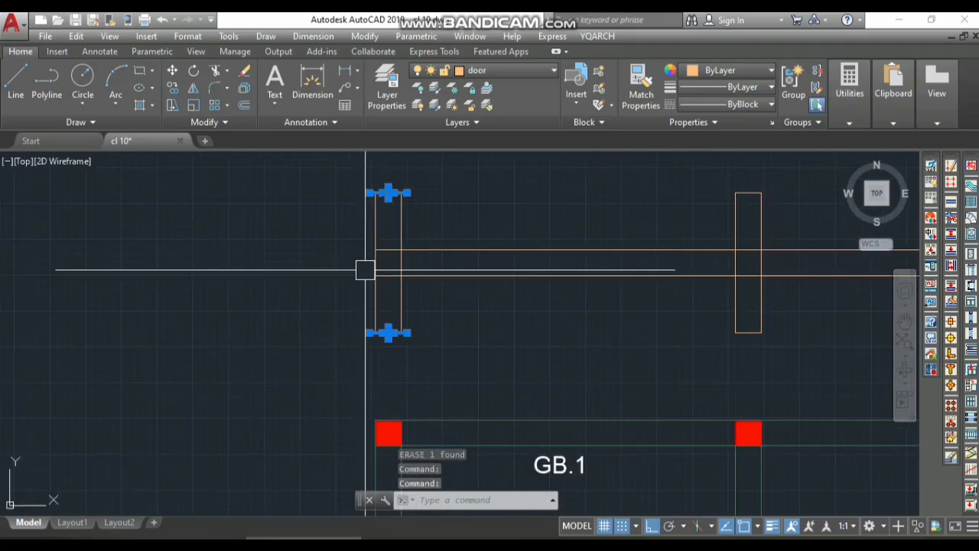
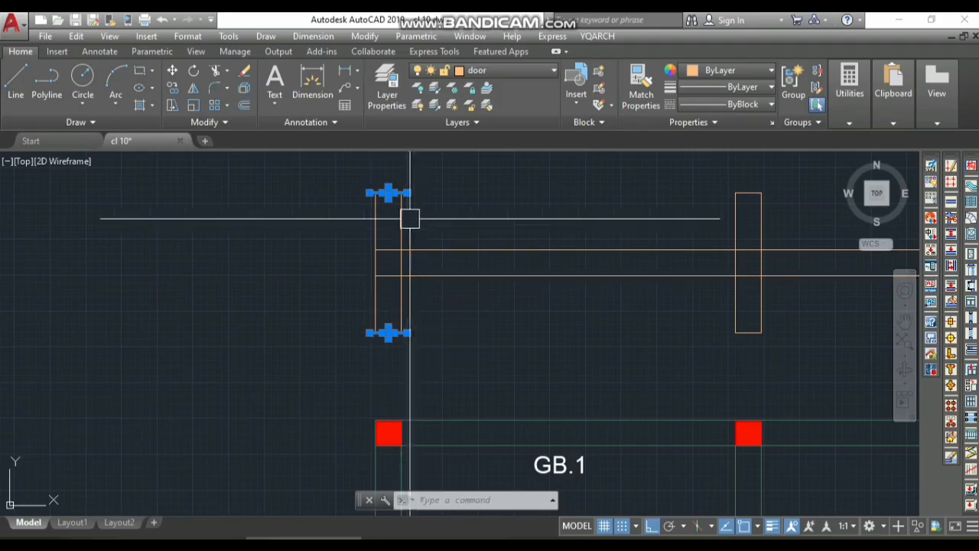
{"action": "scroll", "coordinate": [406, 214], "scroll_direction": "up", "scroll_amount": 3}
{"action": "scroll", "coordinate": [356, 308], "scroll_direction": "down", "scroll_amount": 2}
{"action": "scroll", "coordinate": [354, 253], "scroll_direction": "up", "scroll_amount": 2}
{"action": "scroll", "coordinate": [375, 229], "scroll_direction": "up", "scroll_amount": 5}
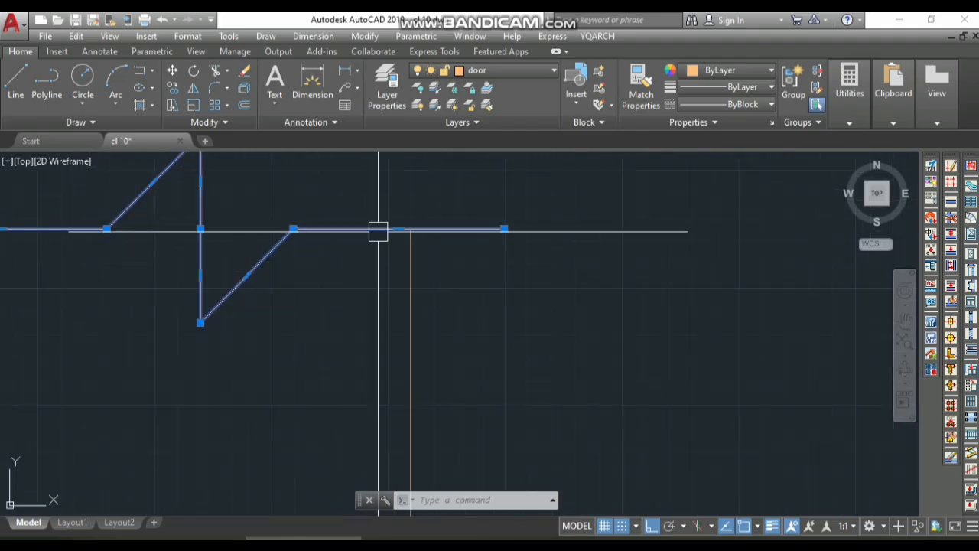
{"action": "type", "text": "co"}
{"action": "key", "text": "space"}
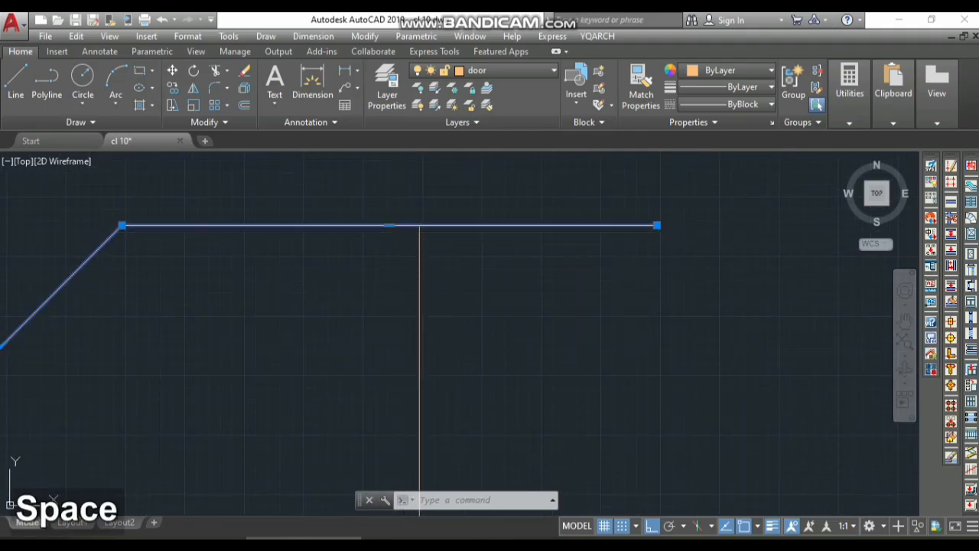
{"action": "left_click", "coordinate": [419, 226]}
{"action": "scroll", "coordinate": [418, 222], "scroll_direction": "down", "scroll_amount": 4}
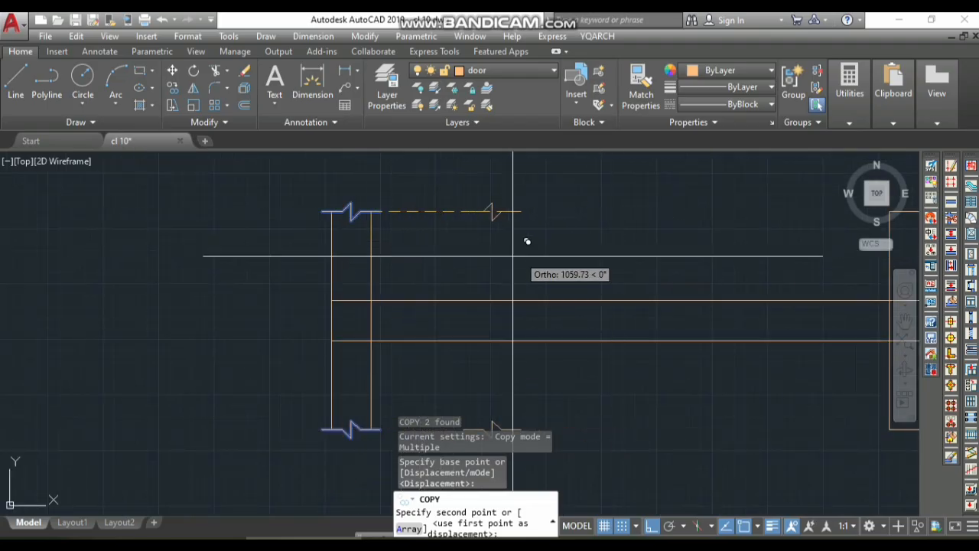
{"action": "scroll", "coordinate": [239, 273], "scroll_direction": "down", "scroll_amount": 4}
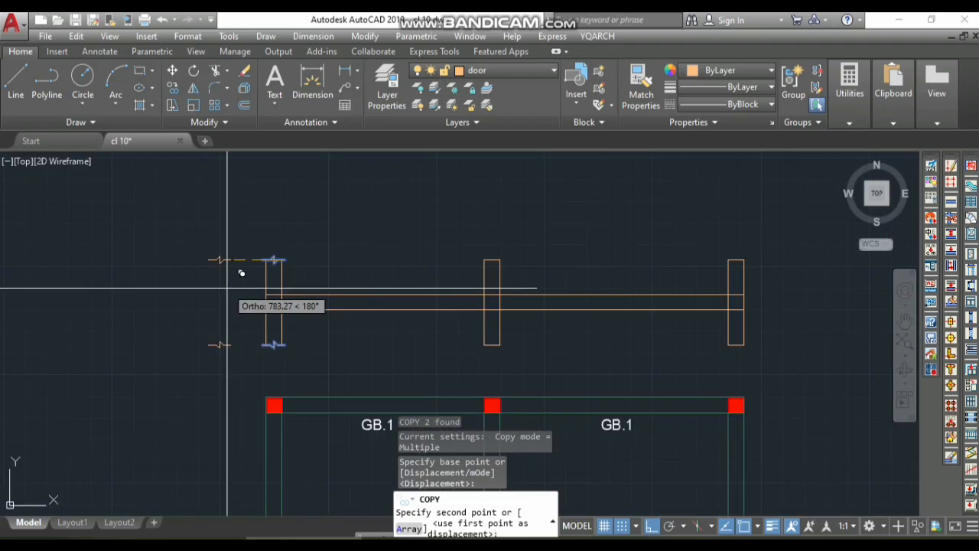
{"action": "scroll", "coordinate": [252, 267], "scroll_direction": "up", "scroll_amount": 3}
{"action": "scroll", "coordinate": [426, 289], "scroll_direction": "down", "scroll_amount": 2}
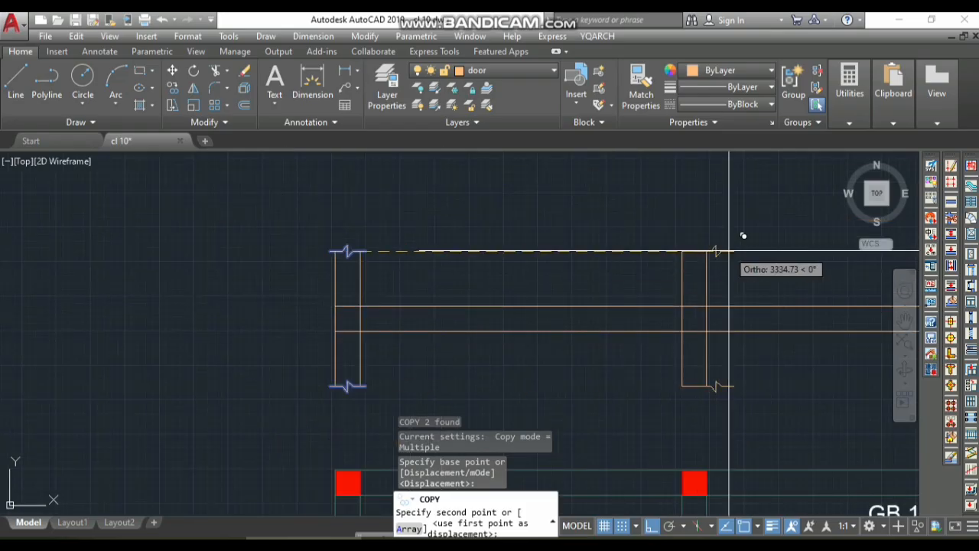
{"action": "scroll", "coordinate": [757, 232], "scroll_direction": "up", "scroll_amount": 3}
{"action": "left_click", "coordinate": [643, 231]}
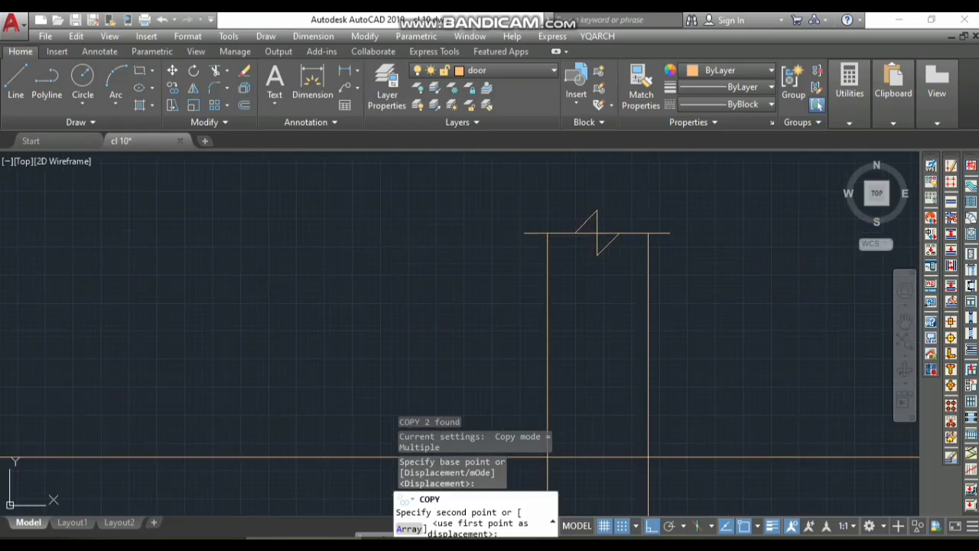
Step: Place another copy of both break symbols at the rightmost column's upper right corner and end the copying
{"action": "scroll", "coordinate": [437, 287], "scroll_direction": "down", "scroll_amount": 4}
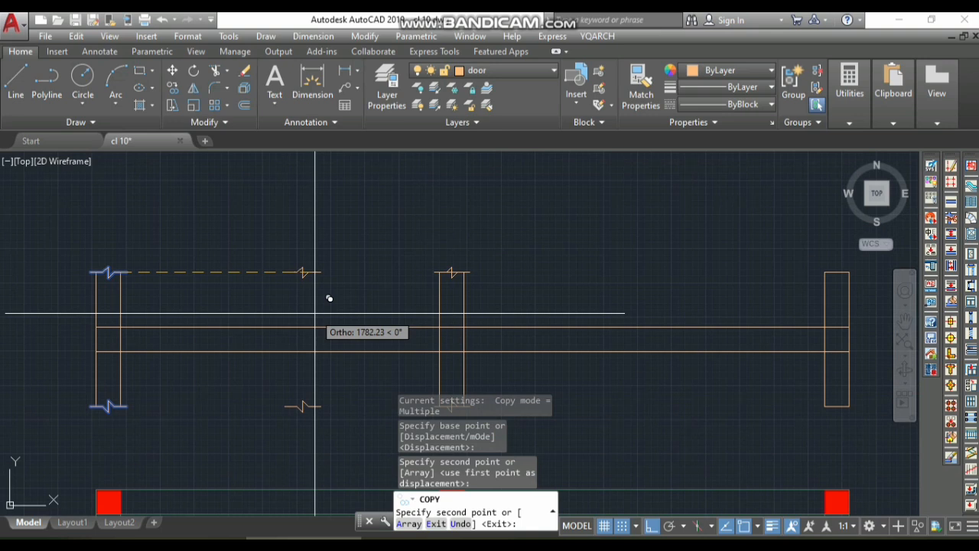
{"action": "scroll", "coordinate": [328, 298], "scroll_direction": "up", "scroll_amount": 5}
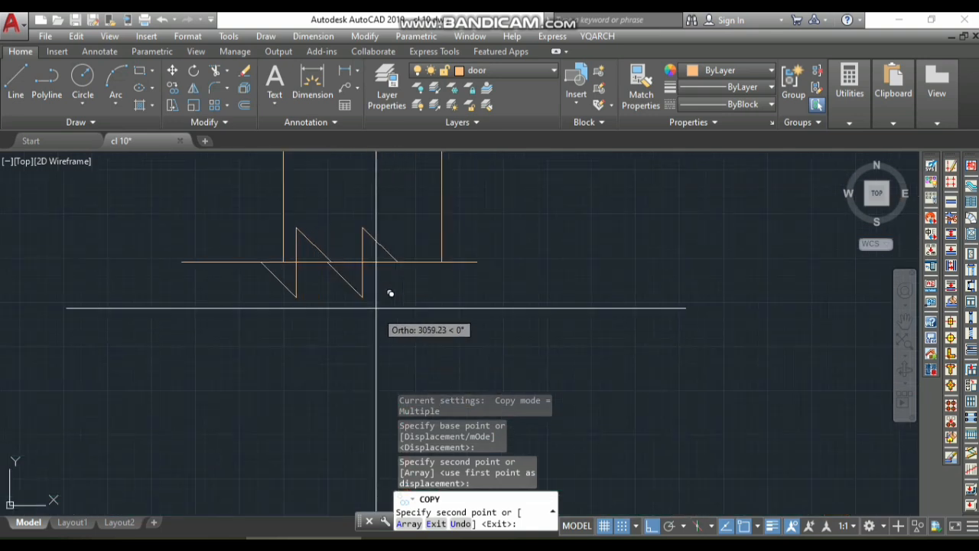
{"action": "scroll", "coordinate": [391, 293], "scroll_direction": "down", "scroll_amount": 5}
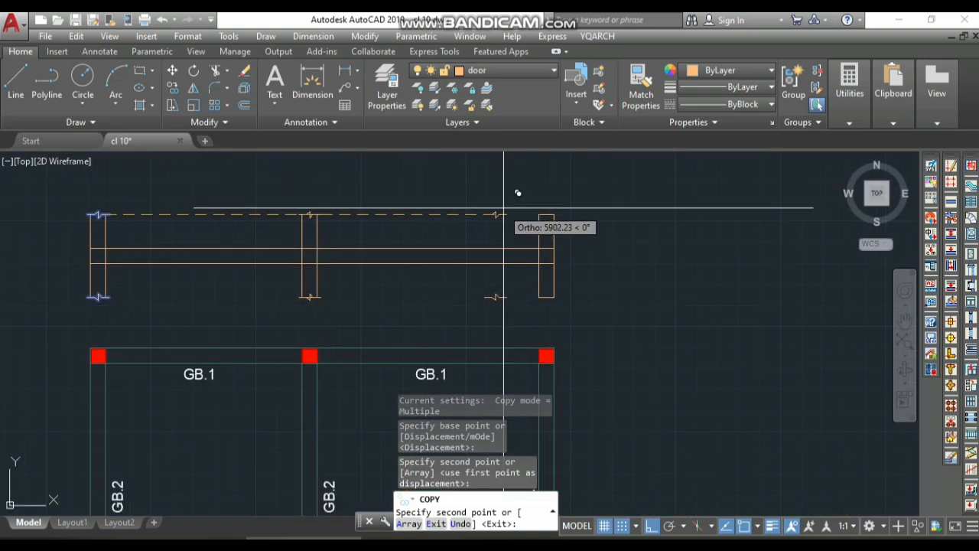
{"action": "scroll", "coordinate": [540, 218], "scroll_direction": "up", "scroll_amount": 5}
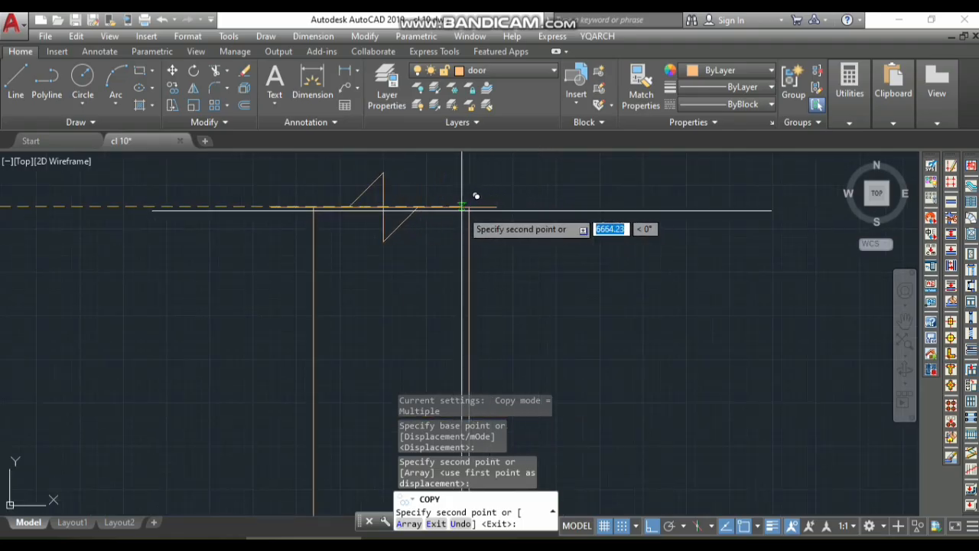
{"action": "left_click", "coordinate": [468, 206]}
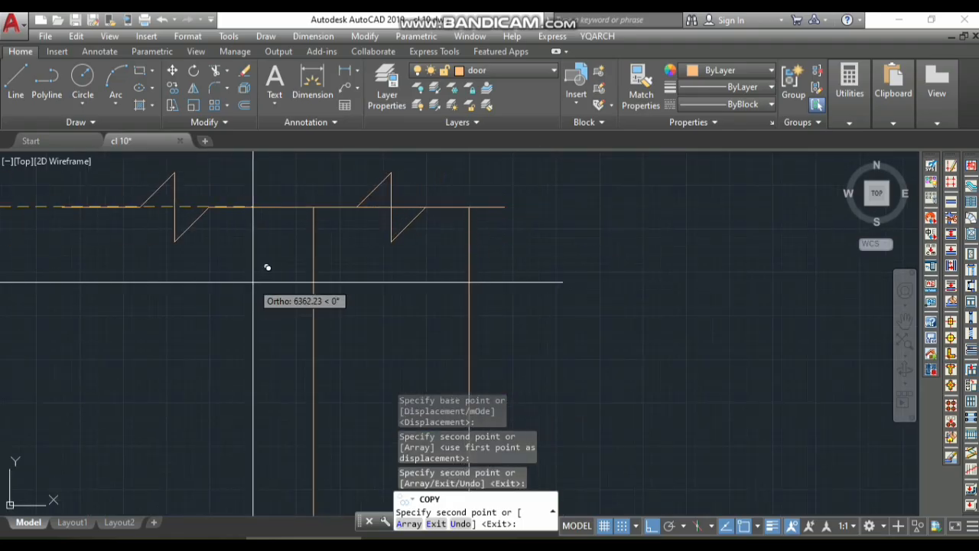
{"action": "key", "text": "Escape"}
Step: Erase the four straight closing lines at the upper and lower ends of the middle and rightmost columns, keeping the break symbols
{"action": "left_click", "coordinate": [376, 207]}
{"action": "scroll", "coordinate": [423, 207], "scroll_direction": "down", "scroll_amount": 3}
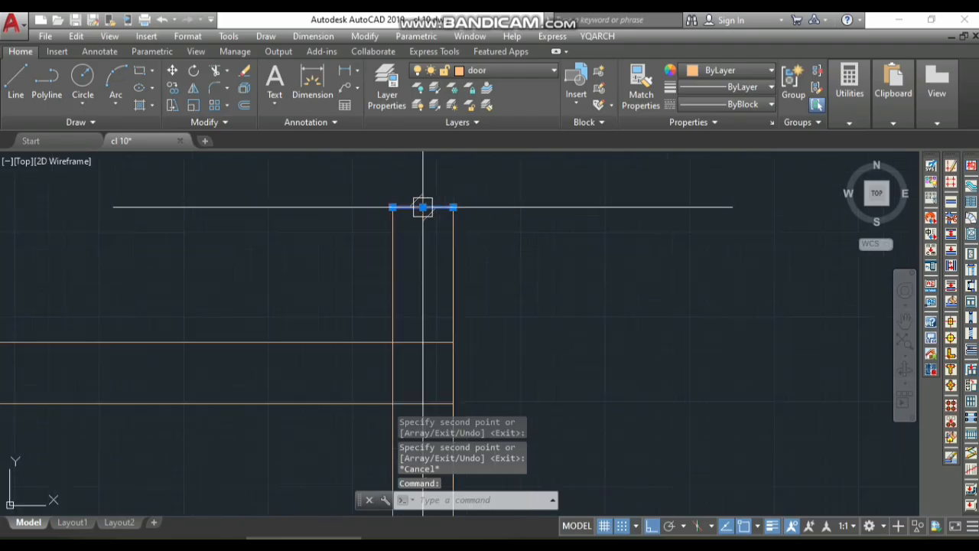
{"action": "scroll", "coordinate": [393, 313], "scroll_direction": "down", "scroll_amount": 3}
{"action": "scroll", "coordinate": [415, 354], "scroll_direction": "up", "scroll_amount": 8}
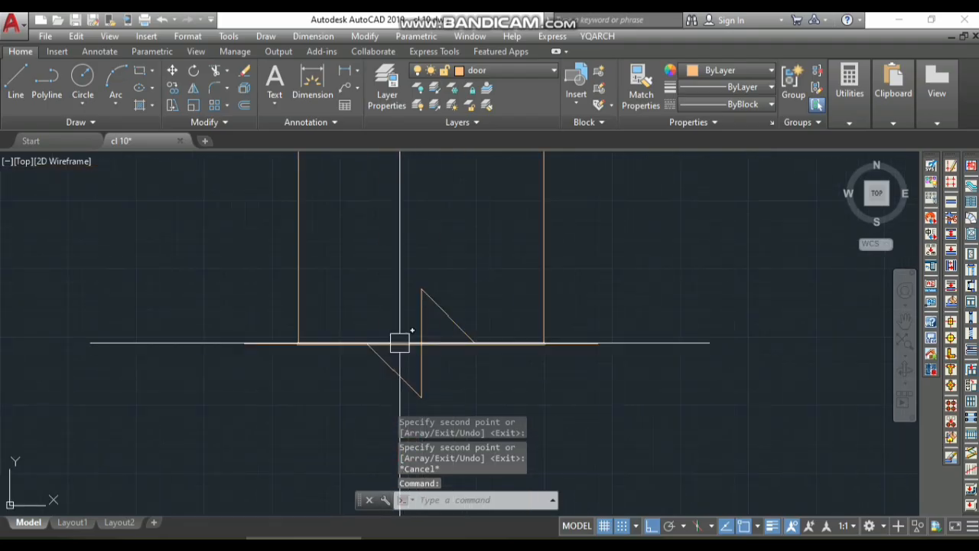
{"action": "scroll", "coordinate": [515, 360], "scroll_direction": "down", "scroll_amount": 5}
{"action": "scroll", "coordinate": [547, 373], "scroll_direction": "down", "scroll_amount": 7}
{"action": "scroll", "coordinate": [396, 373], "scroll_direction": "up", "scroll_amount": 12}
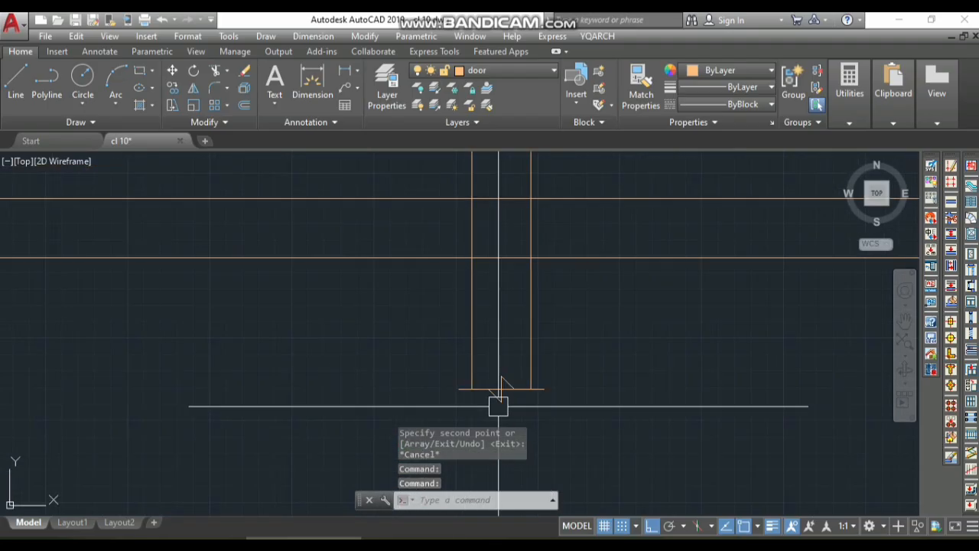
{"action": "left_click", "coordinate": [454, 335]}
{"action": "scroll", "coordinate": [459, 390], "scroll_direction": "down", "scroll_amount": 7}
{"action": "scroll", "coordinate": [474, 161], "scroll_direction": "up", "scroll_amount": 10}
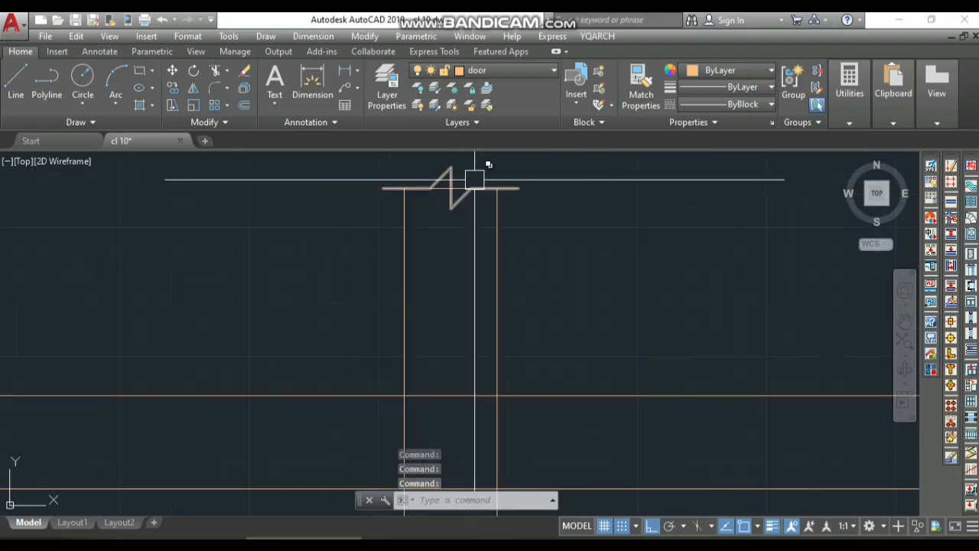
{"action": "scroll", "coordinate": [483, 209], "scroll_direction": "down", "scroll_amount": 3}
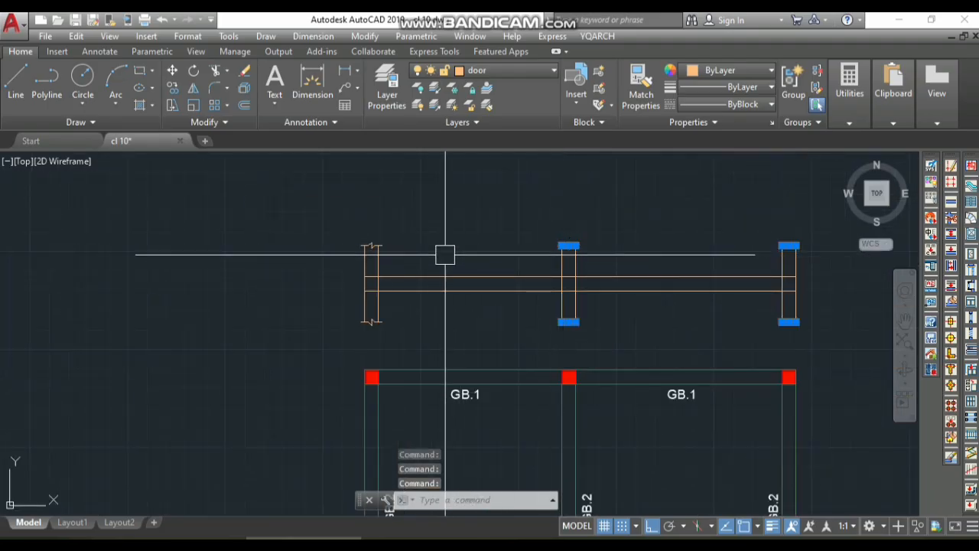
{"action": "scroll", "coordinate": [353, 251], "scroll_direction": "up", "scroll_amount": 4}
{"action": "scroll", "coordinate": [295, 260], "scroll_direction": "down", "scroll_amount": 4}
{"action": "scroll", "coordinate": [365, 306], "scroll_direction": "down", "scroll_amount": 2}
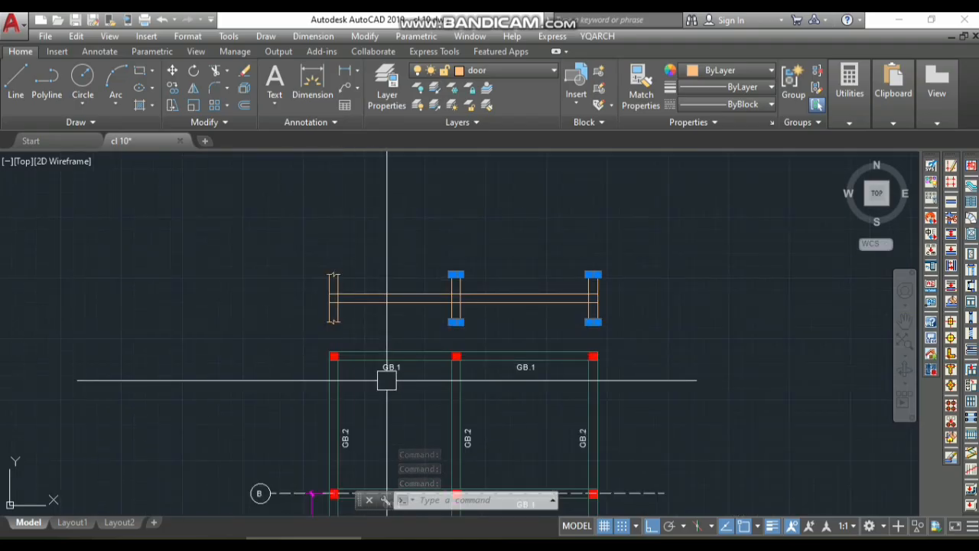
{"action": "type", "text": "E"}
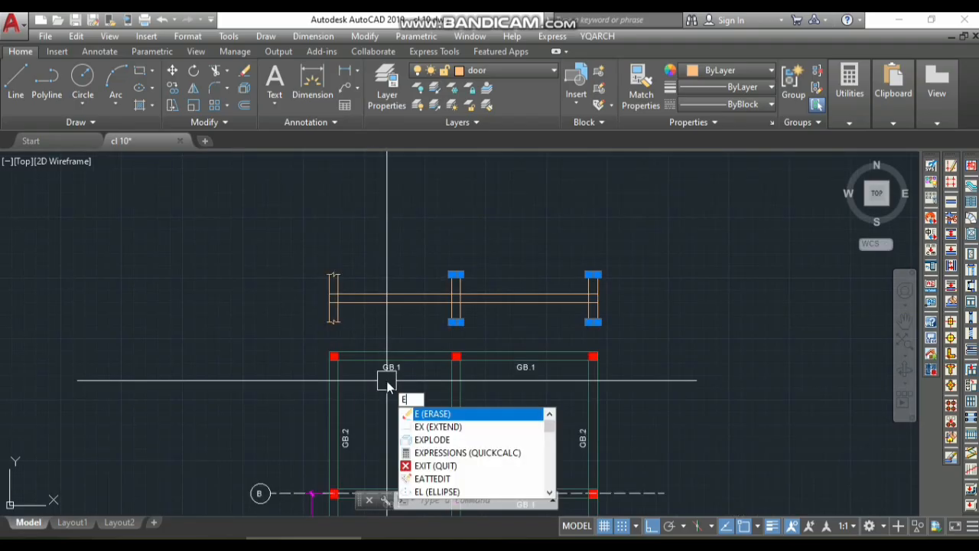
{"action": "key", "text": "space"}
Step: Compare the redrawn beam and column elevation with the finished GB.1 reinforcement detail above it
{"action": "scroll", "coordinate": [475, 291], "scroll_direction": "up", "scroll_amount": 3}
{"action": "scroll", "coordinate": [417, 325], "scroll_direction": "down", "scroll_amount": 5}
{"action": "scroll", "coordinate": [393, 253], "scroll_direction": "down", "scroll_amount": 2}
{"action": "scroll", "coordinate": [429, 323], "scroll_direction": "up", "scroll_amount": 5}
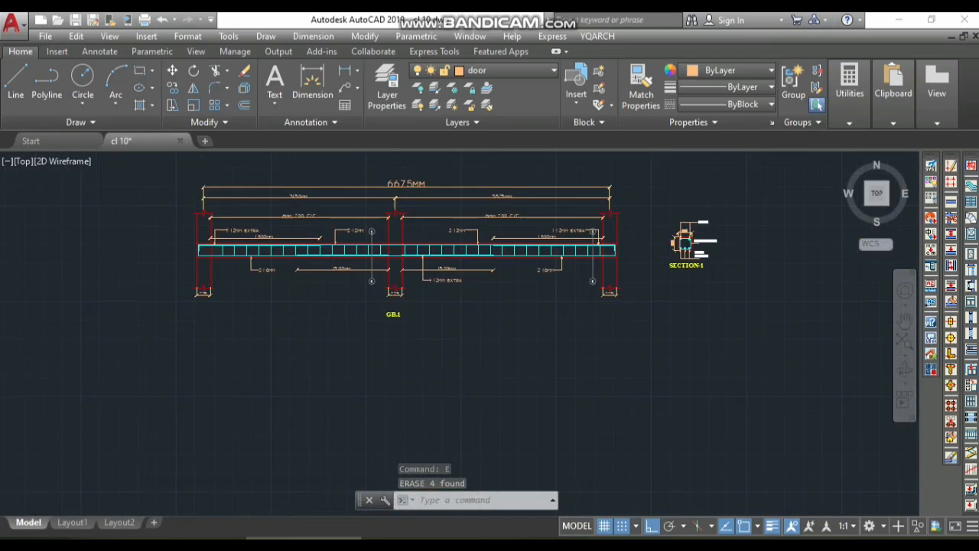
{"action": "scroll", "coordinate": [358, 267], "scroll_direction": "down", "scroll_amount": 2}
{"action": "scroll", "coordinate": [350, 219], "scroll_direction": "up", "scroll_amount": 4}
{"action": "scroll", "coordinate": [349, 230], "scroll_direction": "down", "scroll_amount": 4}
{"action": "scroll", "coordinate": [345, 357], "scroll_direction": "up", "scroll_amount": 4}
{"action": "scroll", "coordinate": [344, 380], "scroll_direction": "up", "scroll_amount": 3}
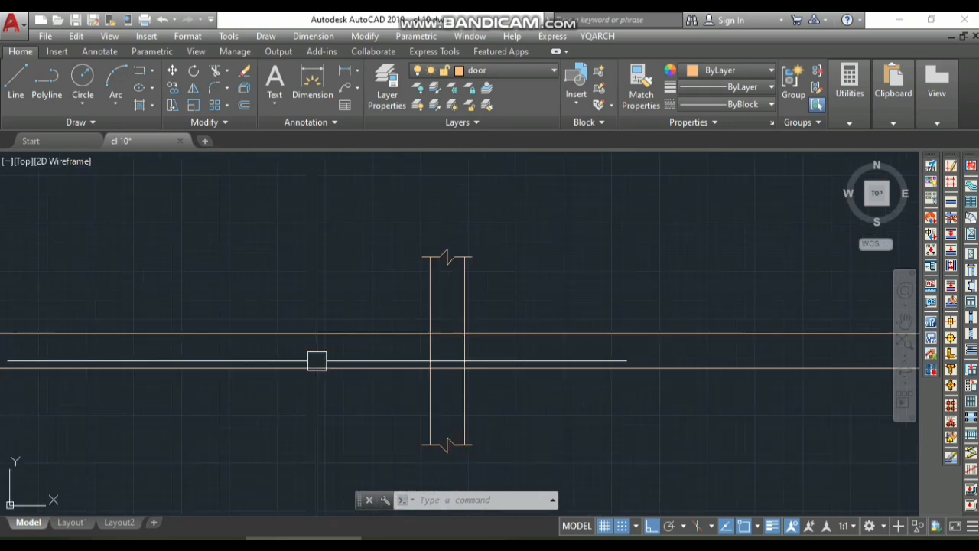
{"action": "scroll", "coordinate": [317, 361], "scroll_direction": "down", "scroll_amount": 3}
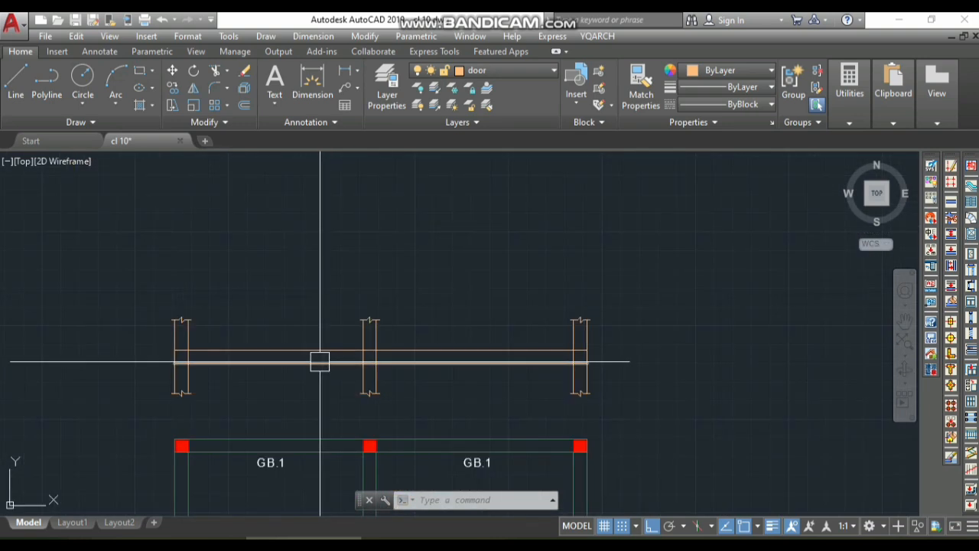
{"action": "scroll", "coordinate": [320, 361], "scroll_direction": "up", "scroll_amount": 4}
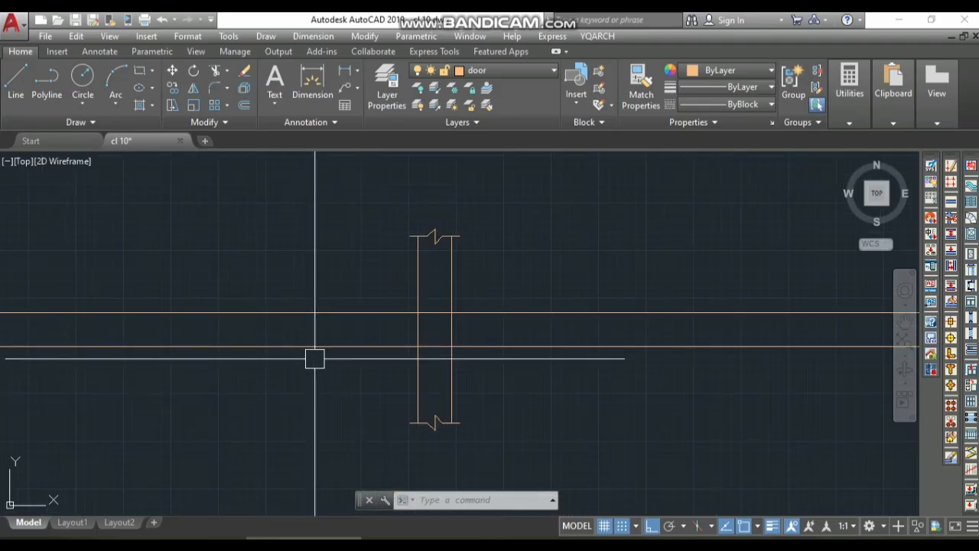
{"action": "scroll", "coordinate": [346, 382], "scroll_direction": "down", "scroll_amount": 3}
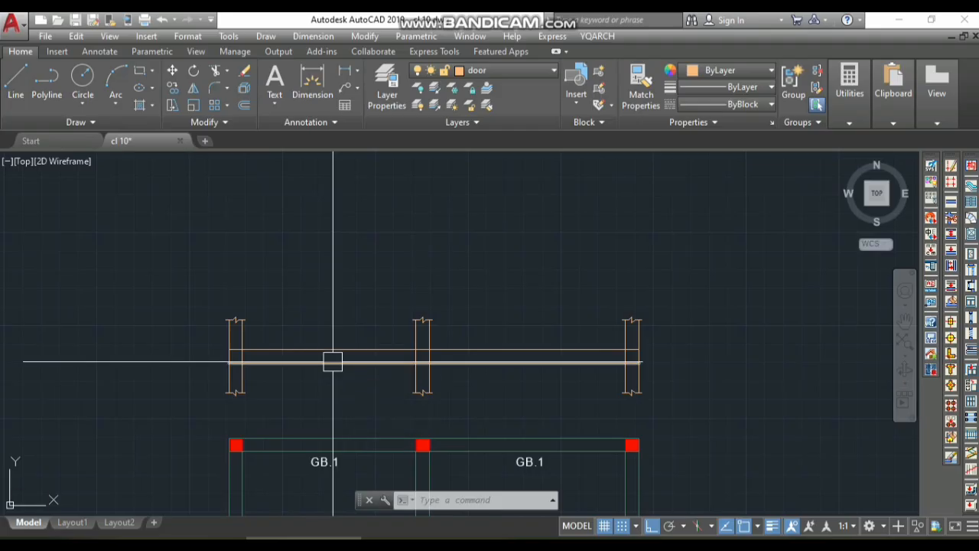
Step: Offset the beam's lower and upper edge lines 25 inward to draw the two bar lines inside the beam
{"action": "type", "text": "o"}
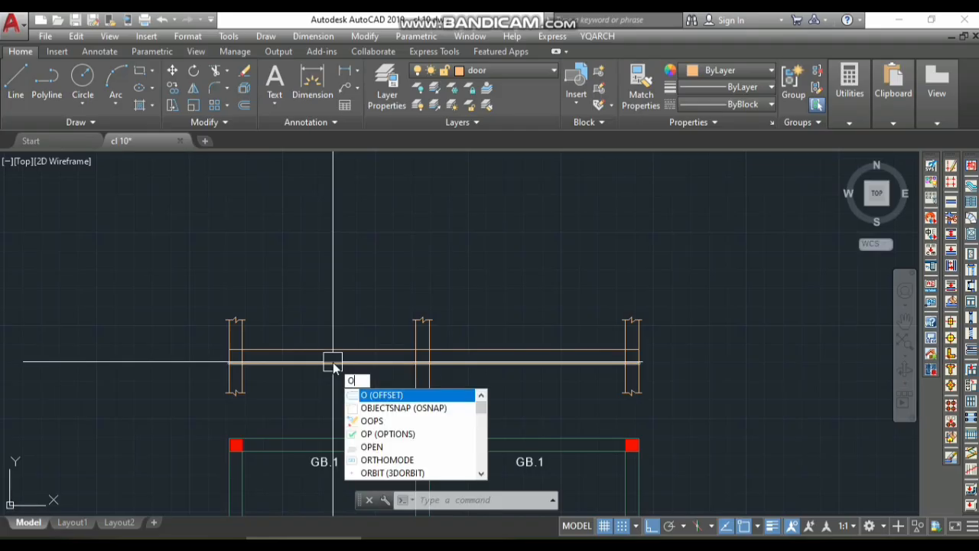
{"action": "key", "text": "space"}
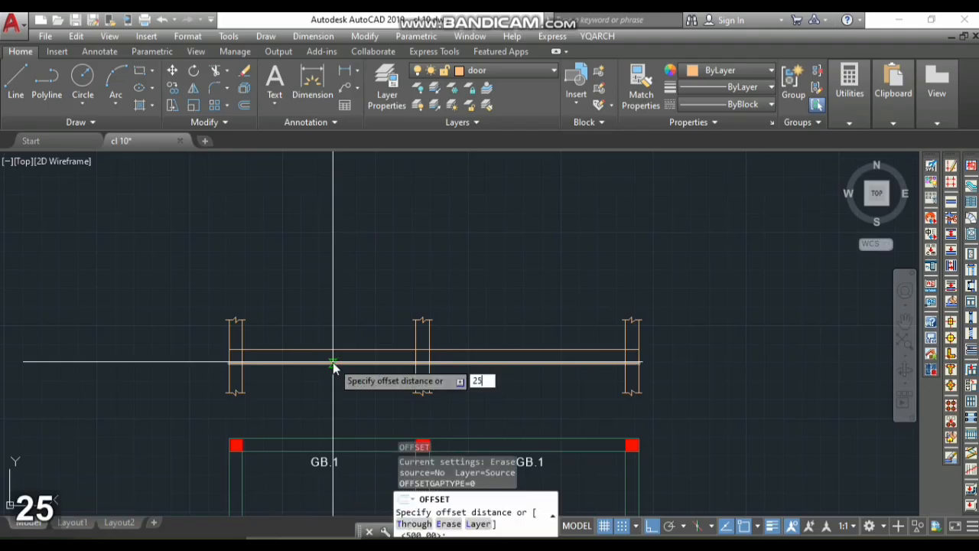
{"action": "key", "text": "space"}
{"action": "scroll", "coordinate": [333, 363], "scroll_direction": "up", "scroll_amount": 4}
{"action": "left_click", "coordinate": [324, 365]}
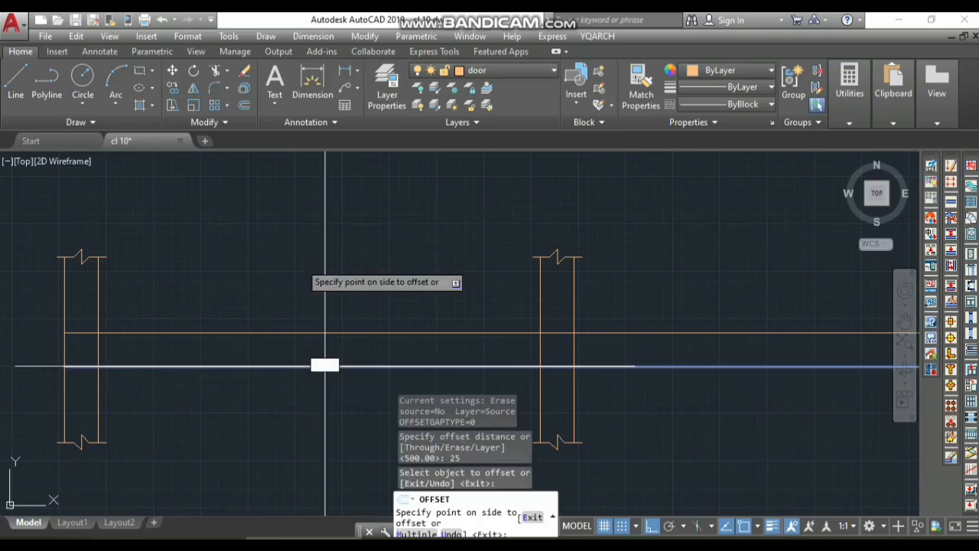
{"action": "left_click", "coordinate": [306, 313]}
{"action": "left_click", "coordinate": [322, 334]}
{"action": "left_click", "coordinate": [302, 394]}
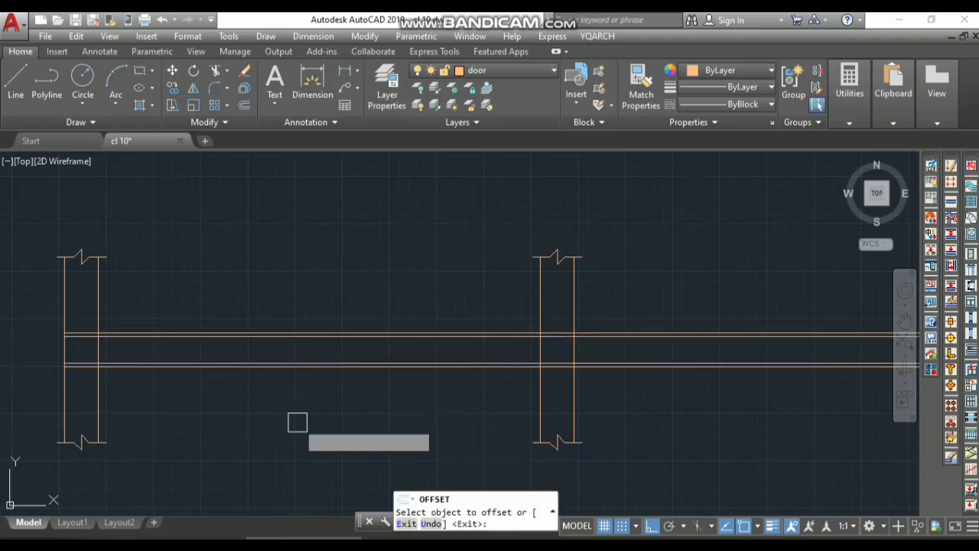
{"action": "key", "text": "space"}
{"action": "scroll", "coordinate": [298, 414], "scroll_direction": "down", "scroll_amount": 4}
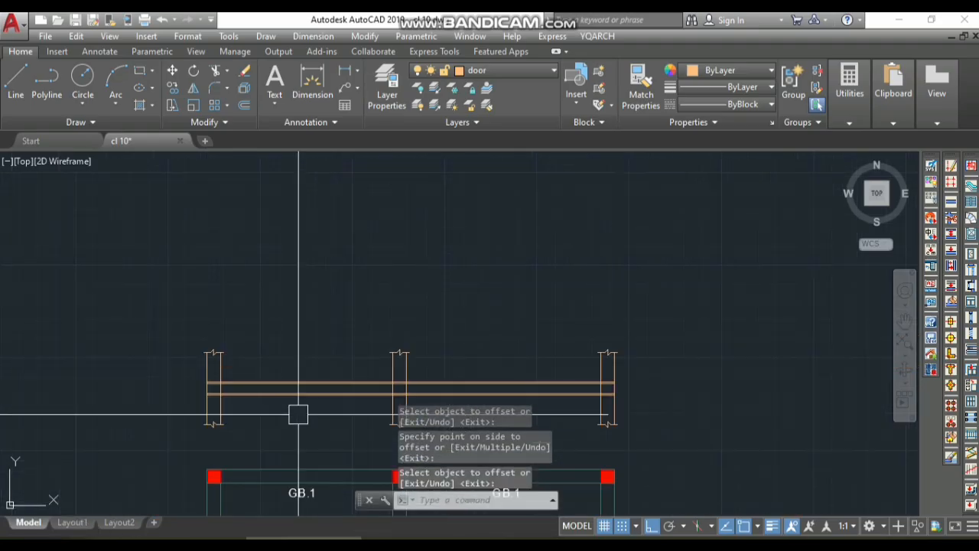
Step: Examine the bar lines and line colours of the finished GB.1 detail alongside the new offset lines
{"action": "scroll", "coordinate": [298, 414], "scroll_direction": "down", "scroll_amount": 4}
{"action": "scroll", "coordinate": [328, 260], "scroll_direction": "up", "scroll_amount": 10}
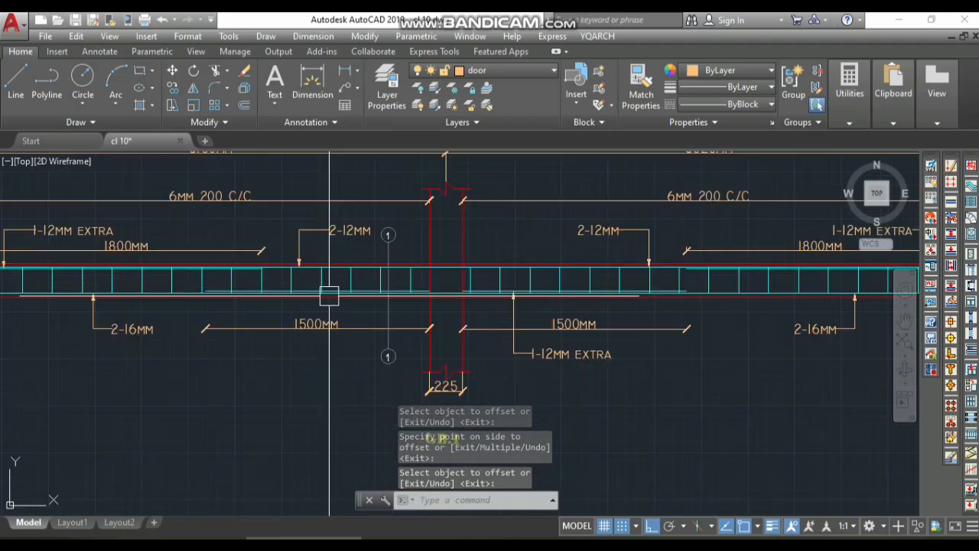
{"action": "scroll", "coordinate": [372, 226], "scroll_direction": "down", "scroll_amount": 6}
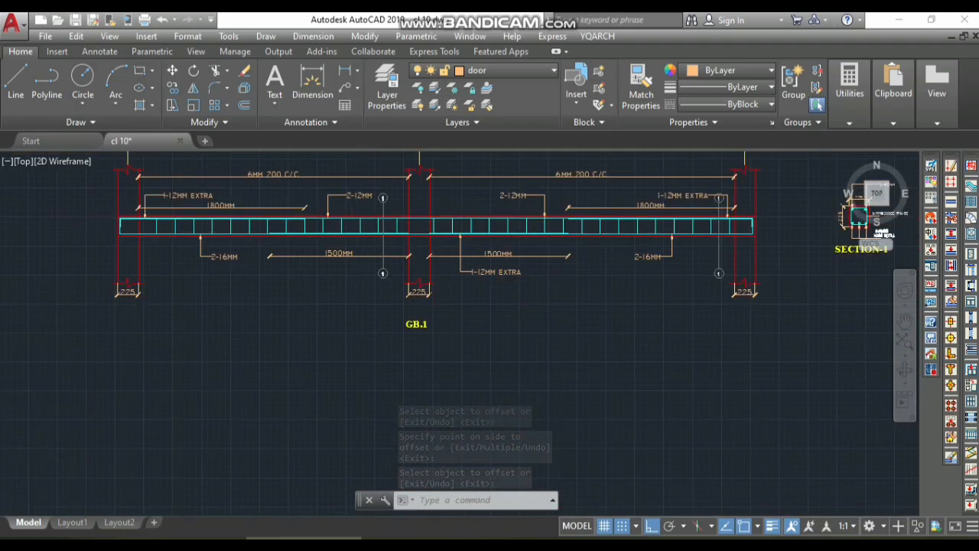
{"action": "scroll", "coordinate": [305, 463], "scroll_direction": "up", "scroll_amount": 5}
{"action": "scroll", "coordinate": [306, 429], "scroll_direction": "down", "scroll_amount": 3}
{"action": "scroll", "coordinate": [306, 356], "scroll_direction": "up", "scroll_amount": 3}
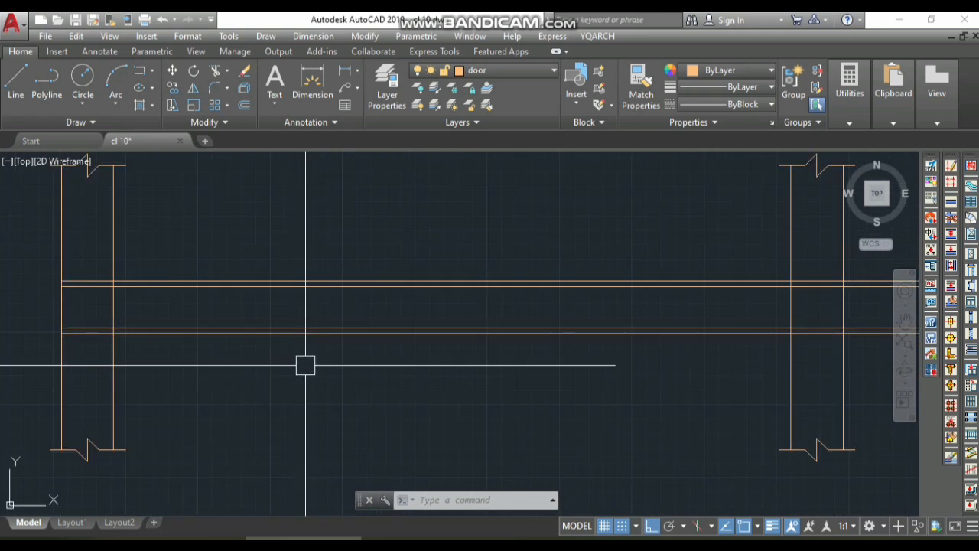
{"action": "scroll", "coordinate": [303, 365], "scroll_direction": "down", "scroll_amount": 5}
{"action": "scroll", "coordinate": [272, 302], "scroll_direction": "up", "scroll_amount": 5}
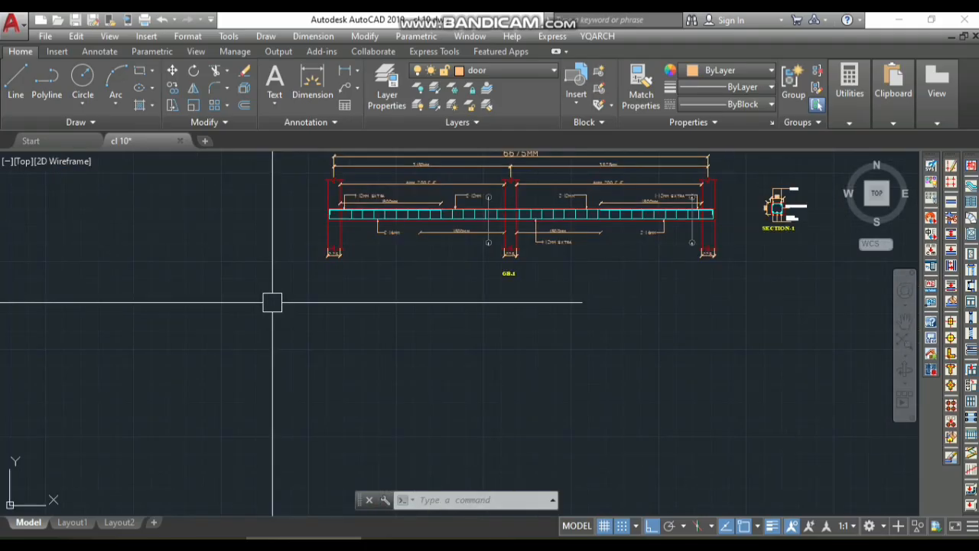
Step: Match the properties of the finished detail's red column line onto the leftmost column's side lines and upper break symbol
{"action": "type", "text": "MA"}
{"action": "key", "text": "space"}
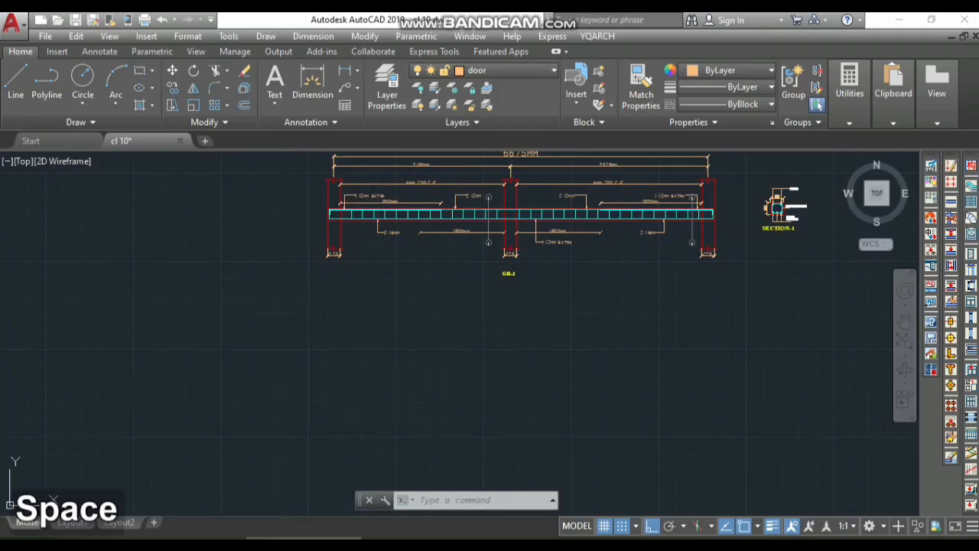
{"action": "scroll", "coordinate": [371, 218], "scroll_direction": "up", "scroll_amount": 2}
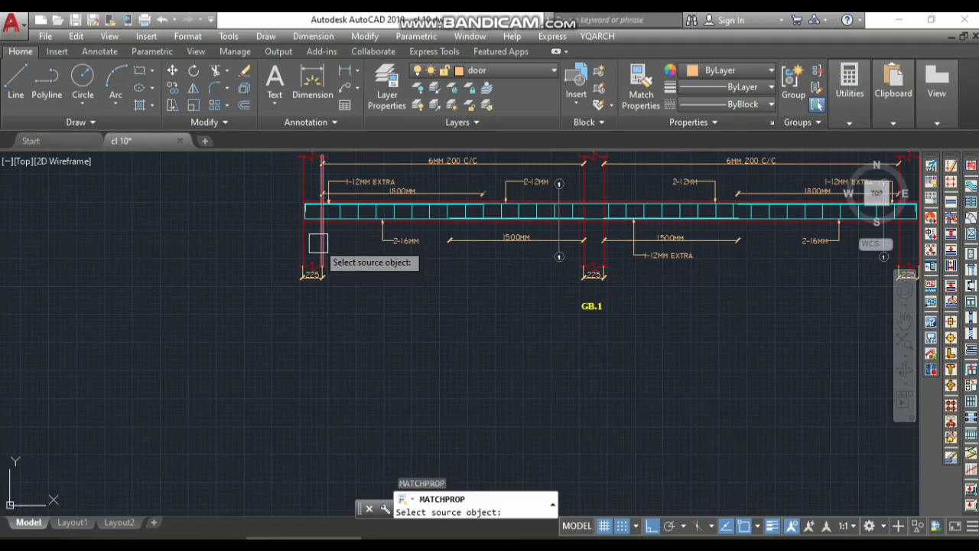
{"action": "left_click", "coordinate": [319, 243]}
{"action": "scroll", "coordinate": [398, 287], "scroll_direction": "down", "scroll_amount": 5}
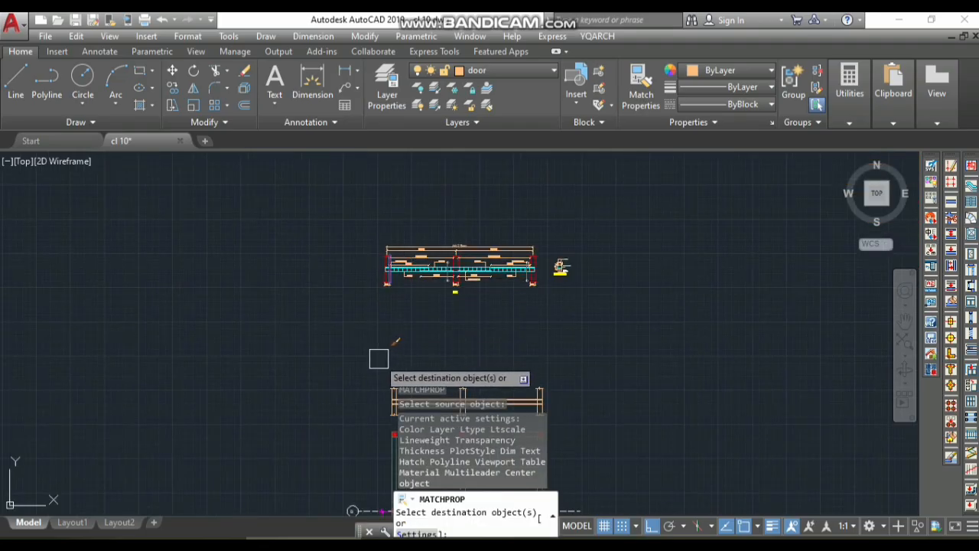
{"action": "scroll", "coordinate": [385, 436], "scroll_direction": "up", "scroll_amount": 3}
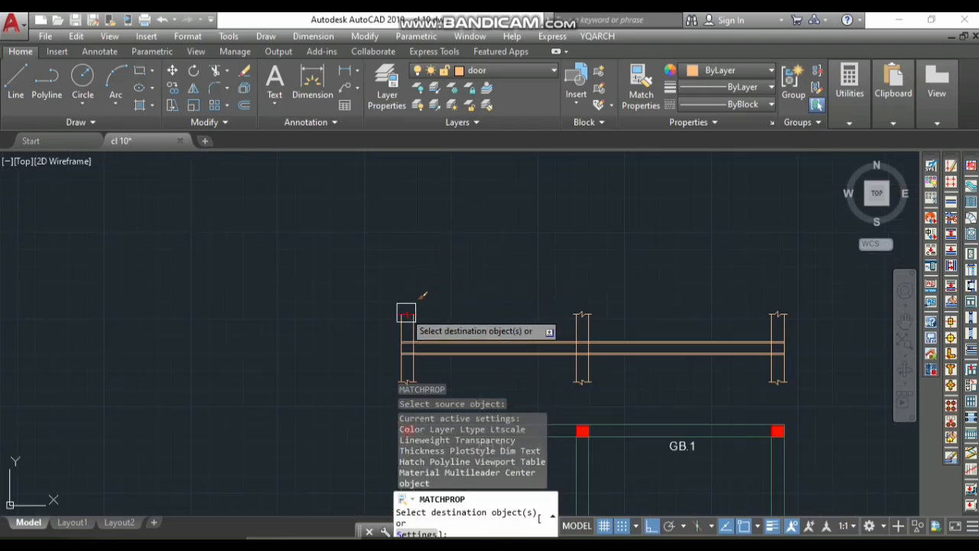
{"action": "scroll", "coordinate": [385, 341], "scroll_direction": "up", "scroll_amount": 3}
{"action": "left_click", "coordinate": [483, 231]}
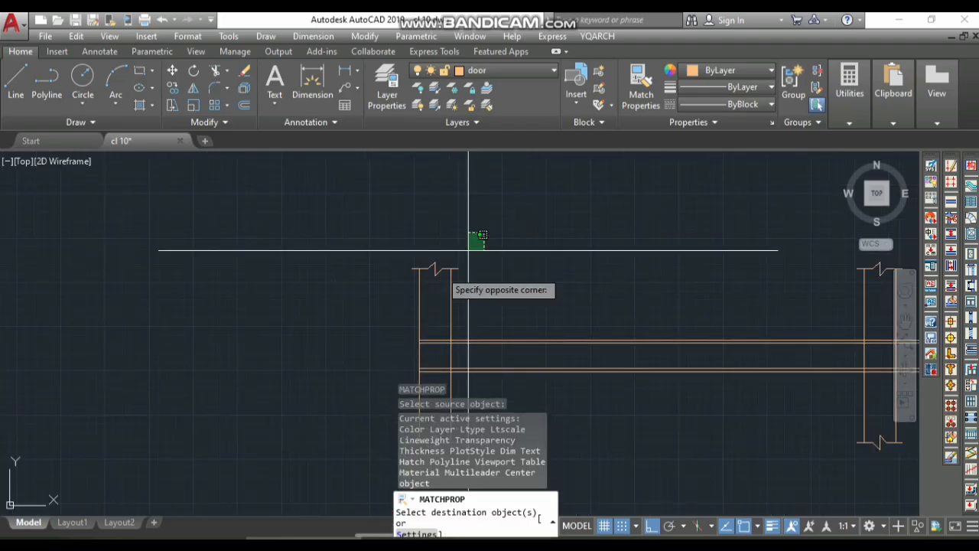
{"action": "left_click", "coordinate": [372, 301]}
Step: Apply the same red line properties to the beam's outer upper and lower edge lines
{"action": "scroll", "coordinate": [439, 345], "scroll_direction": "up", "scroll_amount": 3}
{"action": "left_click", "coordinate": [417, 300]}
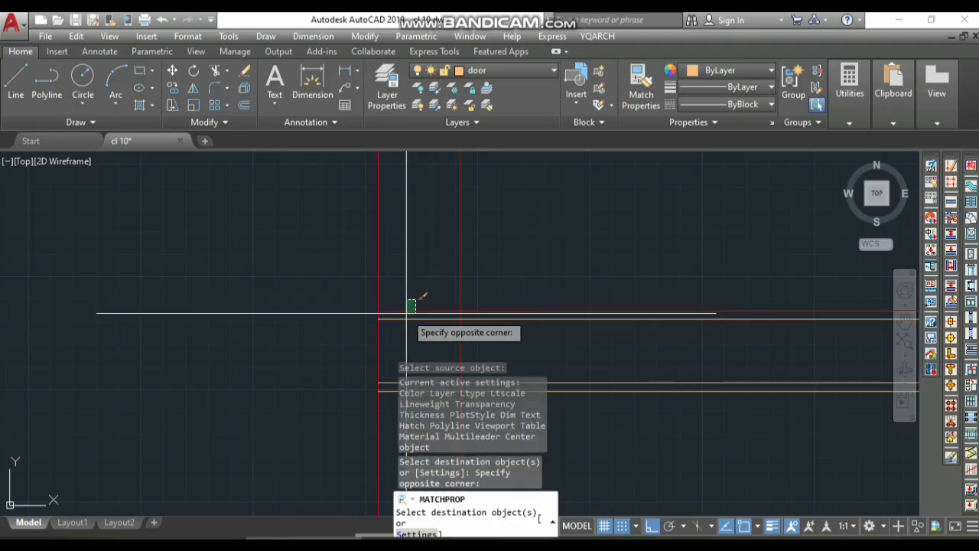
{"action": "left_click", "coordinate": [407, 313]}
{"action": "scroll", "coordinate": [400, 283], "scroll_direction": "down", "scroll_amount": 2}
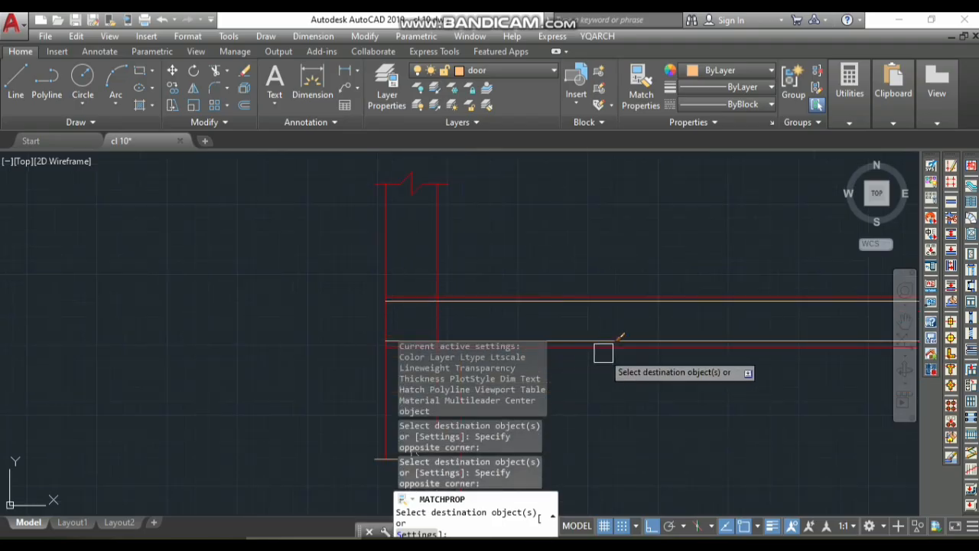
{"action": "scroll", "coordinate": [360, 306], "scroll_direction": "down", "scroll_amount": 2}
{"action": "scroll", "coordinate": [597, 322], "scroll_direction": "up", "scroll_amount": 2}
Step: Apply the matched red properties to the middle column's side lines and both of its break symbols
{"action": "left_click", "coordinate": [746, 327]}
{"action": "left_click", "coordinate": [619, 346]}
{"action": "left_click", "coordinate": [569, 169]}
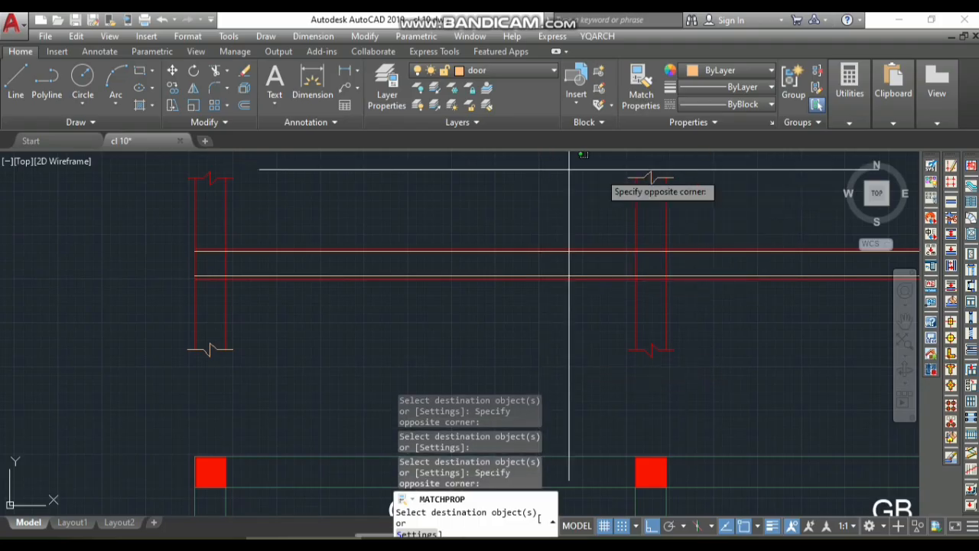
{"action": "left_click", "coordinate": [577, 188]}
Step: Apply the matched red properties to the rightmost column's side lines and lower break symbol
{"action": "scroll", "coordinate": [482, 202], "scroll_direction": "down", "scroll_amount": 4}
{"action": "scroll", "coordinate": [776, 242], "scroll_direction": "up", "scroll_amount": 2}
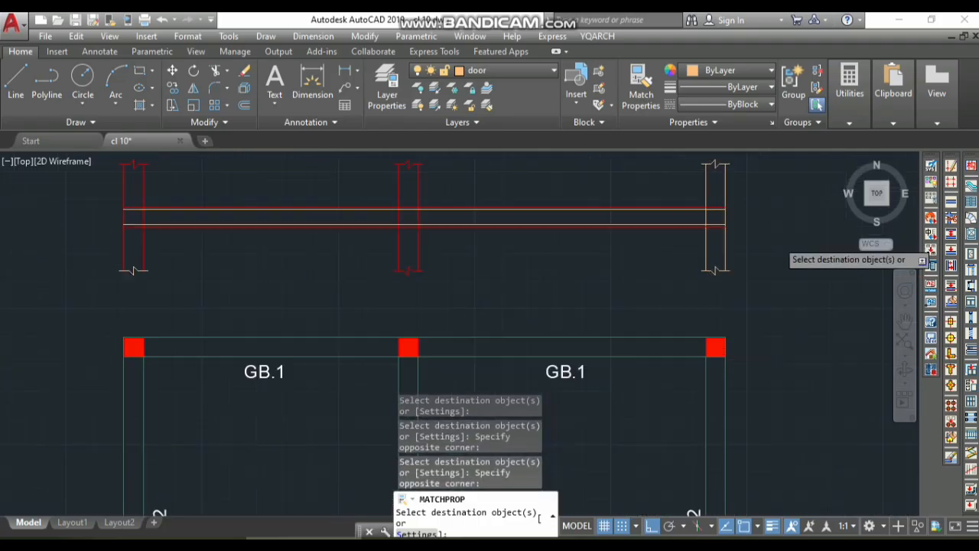
{"action": "scroll", "coordinate": [758, 247], "scroll_direction": "down", "scroll_amount": 1}
{"action": "left_click", "coordinate": [735, 256]}
{"action": "left_click", "coordinate": [555, 309]}
{"action": "scroll", "coordinate": [570, 290], "scroll_direction": "down", "scroll_amount": 2}
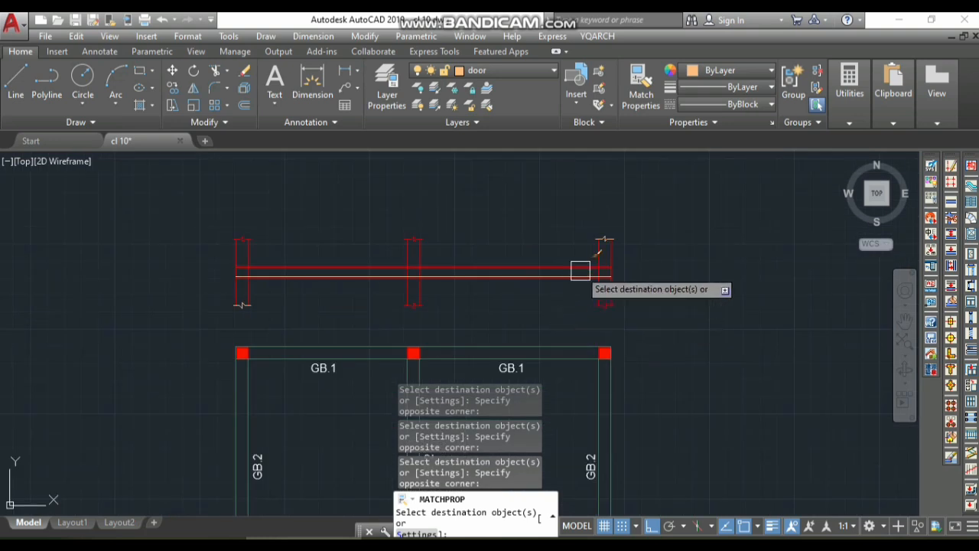
Step: Match the break symbol at the top of the right column to the red properties of the other break symbols
{"action": "scroll", "coordinate": [591, 252], "scroll_direction": "up", "scroll_amount": 2}
{"action": "left_click", "coordinate": [651, 212]}
{"action": "left_click", "coordinate": [528, 225]}
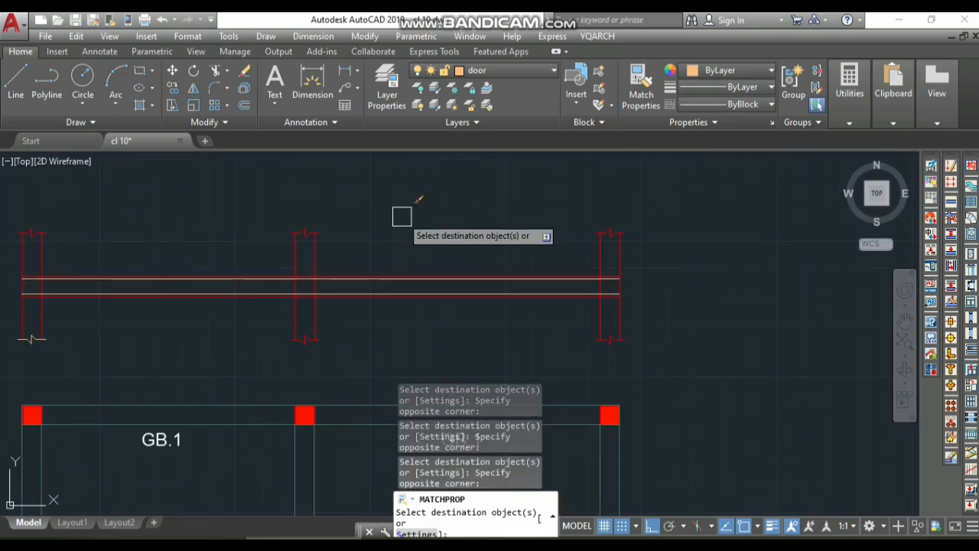
Step: Shorten the beam's upper inner line by 25 at its left end, inside the left column
{"action": "scroll", "coordinate": [377, 291], "scroll_direction": "up", "scroll_amount": 4}
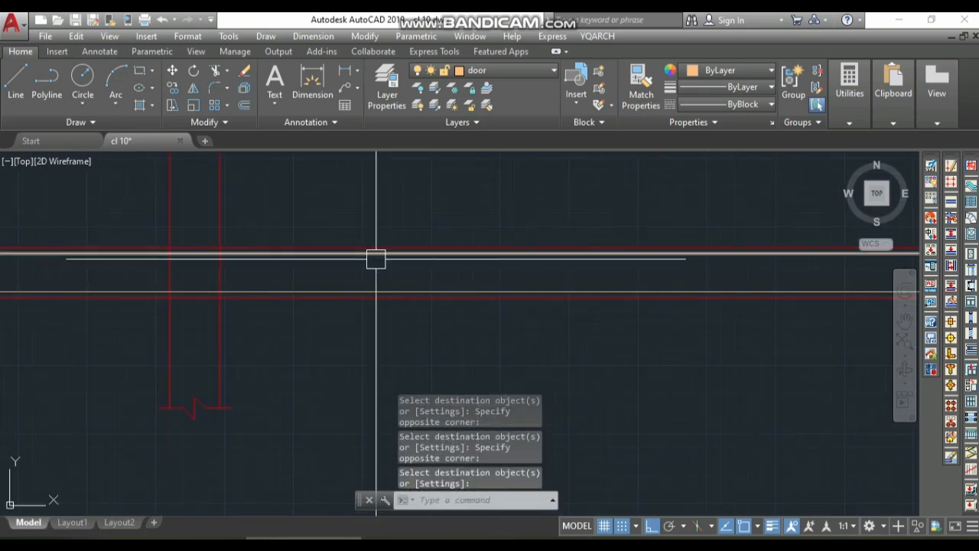
{"action": "scroll", "coordinate": [358, 270], "scroll_direction": "down", "scroll_amount": 4}
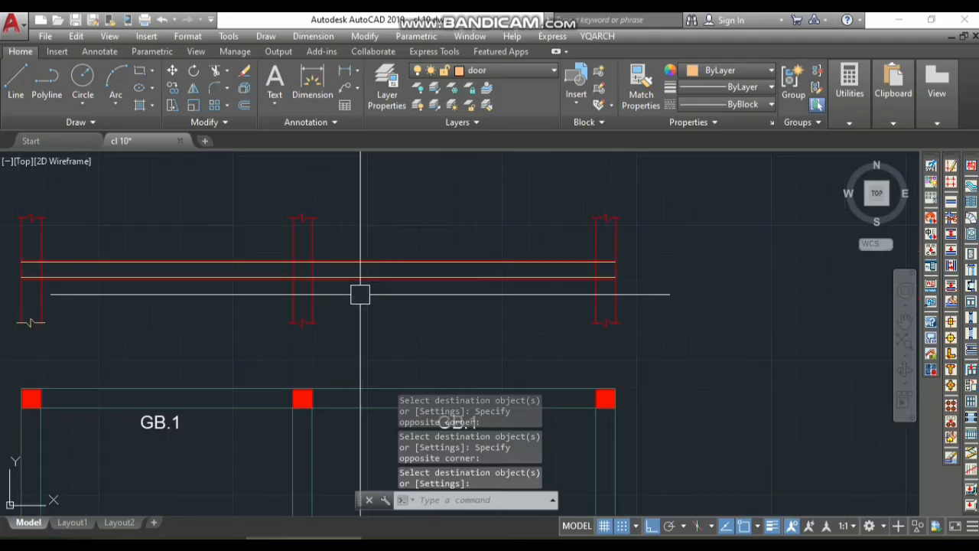
{"action": "scroll", "coordinate": [425, 277], "scroll_direction": "up", "scroll_amount": 6}
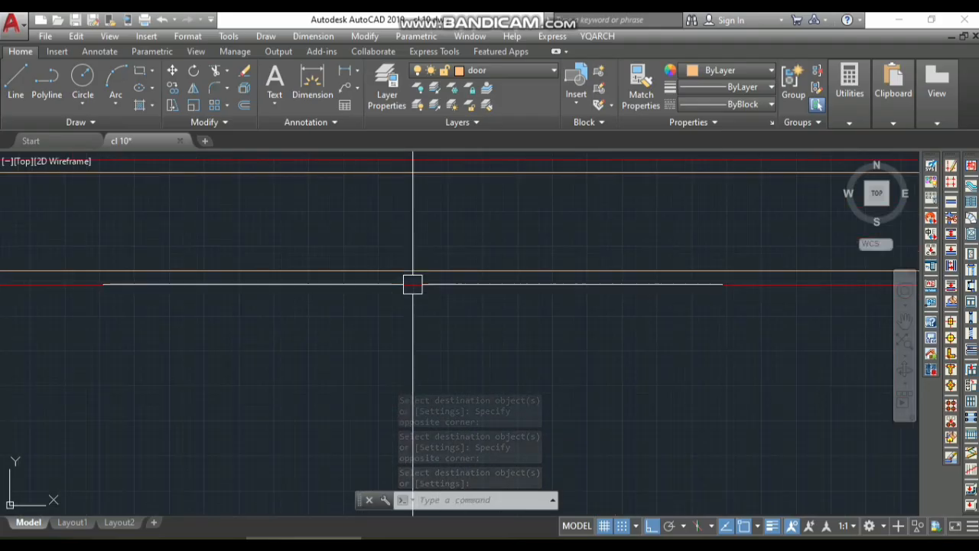
{"action": "scroll", "coordinate": [403, 268], "scroll_direction": "up", "scroll_amount": 2}
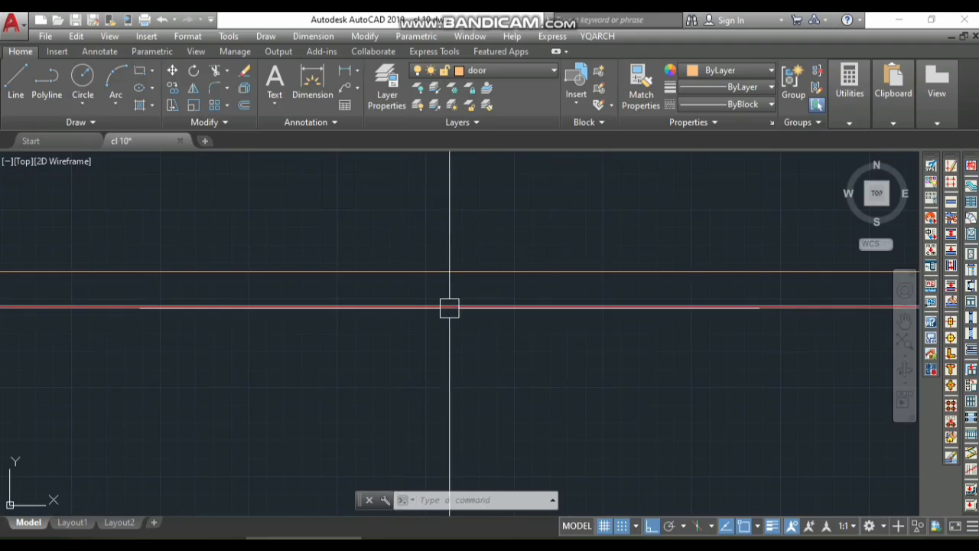
{"action": "scroll", "coordinate": [523, 339], "scroll_direction": "down", "scroll_amount": 5}
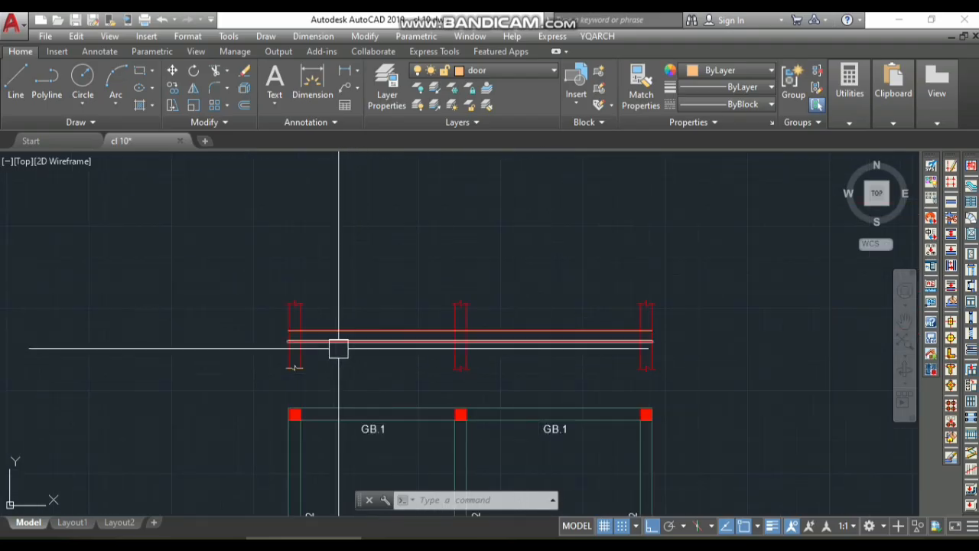
{"action": "scroll", "coordinate": [311, 329], "scroll_direction": "up", "scroll_amount": 6}
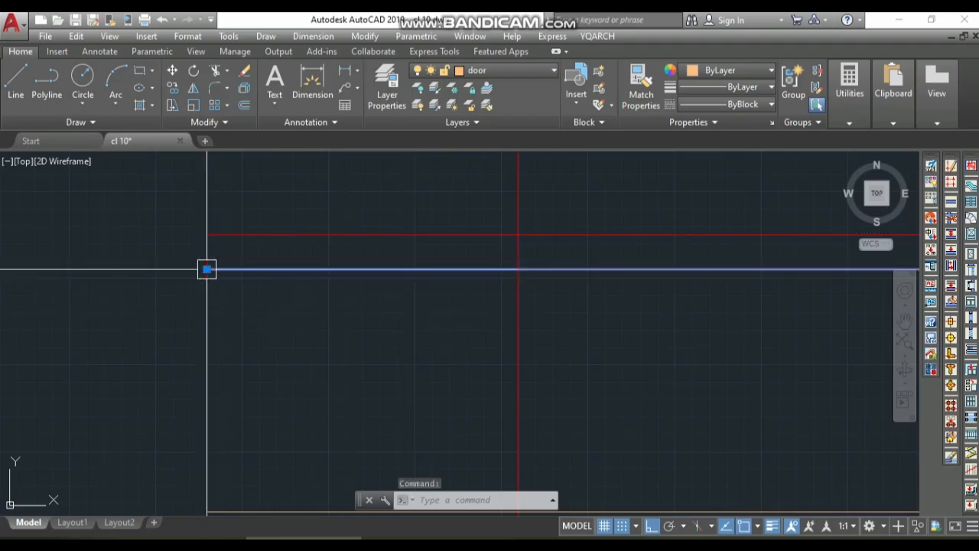
{"action": "left_click", "coordinate": [207, 270]}
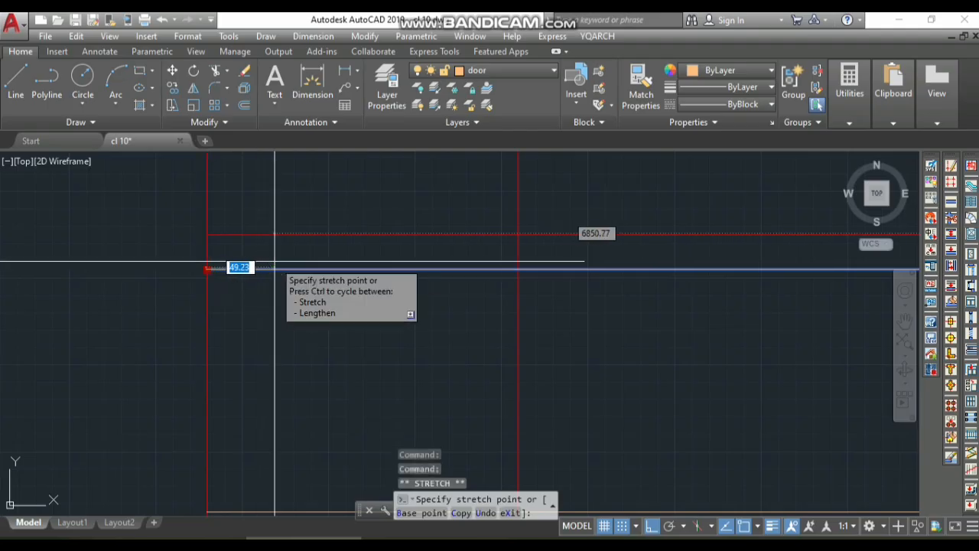
{"action": "type", "text": "25"}
{"action": "key", "text": "Return"}
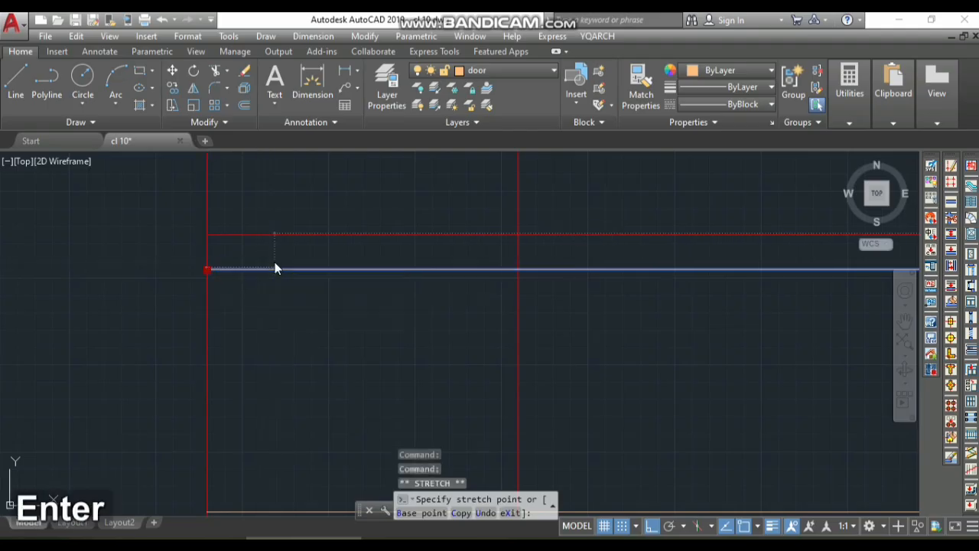
{"action": "scroll", "coordinate": [193, 265], "scroll_direction": "down", "scroll_amount": 2}
{"action": "key", "text": "Escape"}
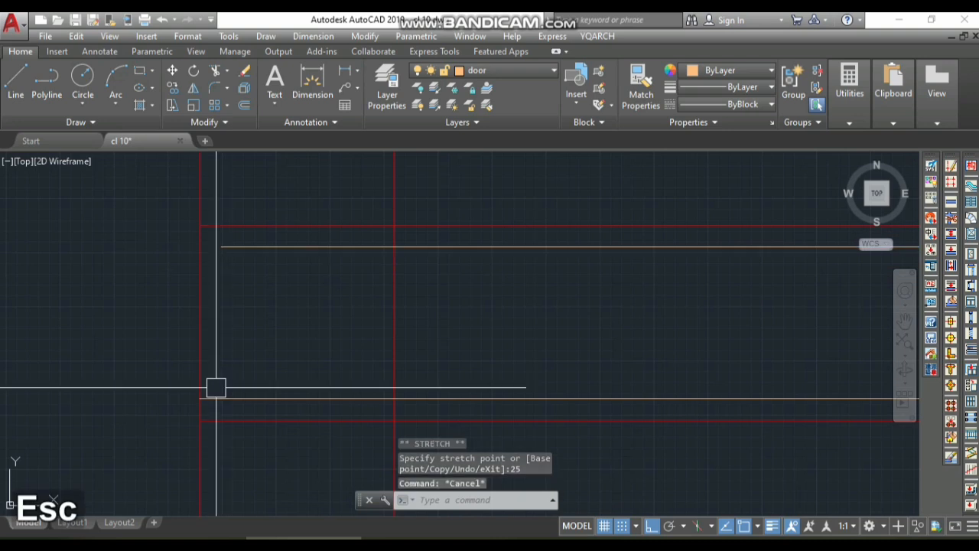
Step: Shorten the beam's lower inner line by 25 at its left end, inside the left column
{"action": "left_click", "coordinate": [217, 402]}
{"action": "scroll", "coordinate": [205, 406], "scroll_direction": "up", "scroll_amount": 4}
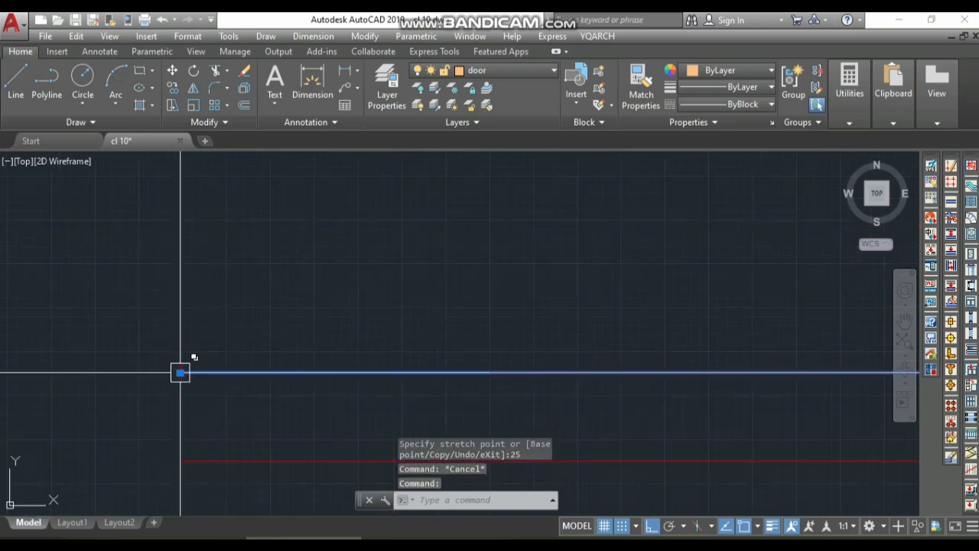
{"action": "left_click", "coordinate": [179, 372]}
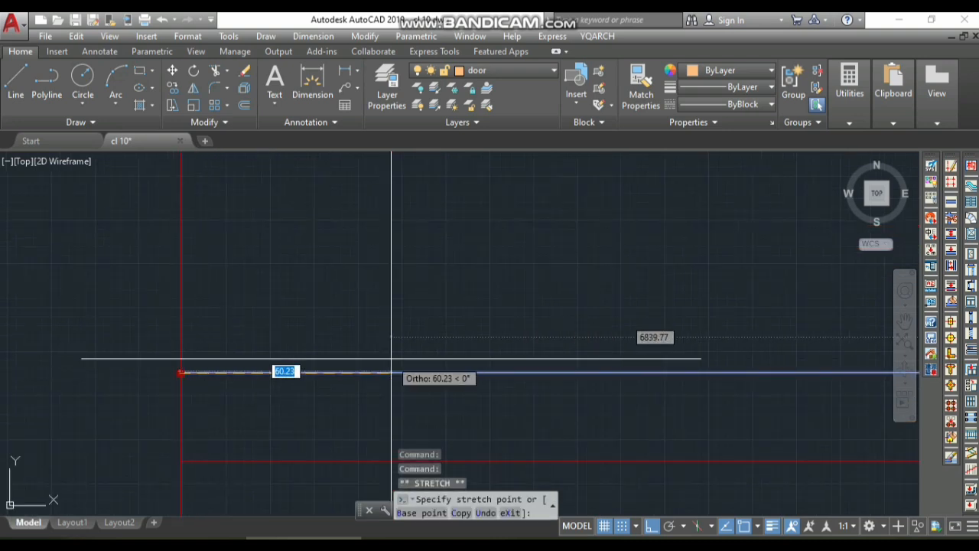
{"action": "type", "text": "25"}
{"action": "key", "text": "Return"}
{"action": "scroll", "coordinate": [244, 384], "scroll_direction": "up", "scroll_amount": 3}
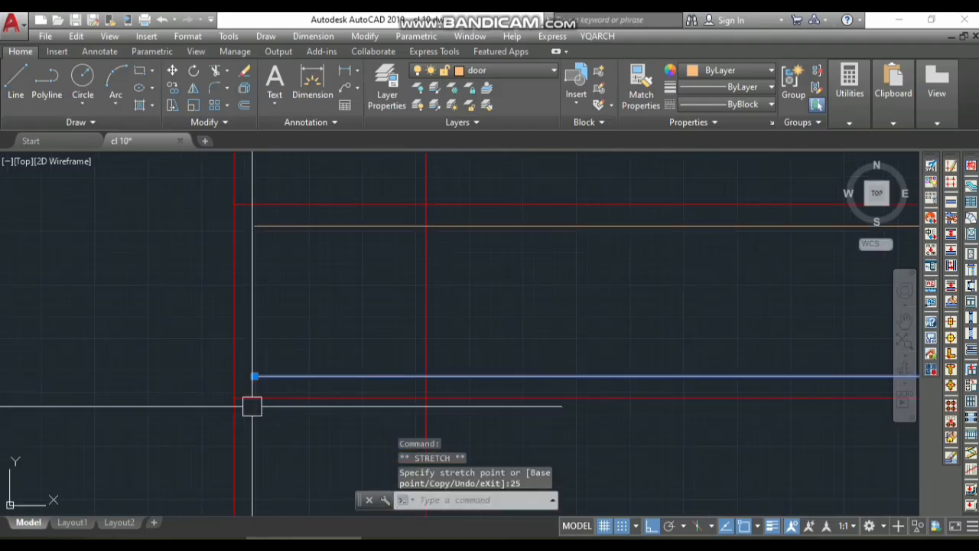
Step: Draw a vertical line joining the left ends of the lower and upper inner beam lines
{"action": "key", "text": "space"}
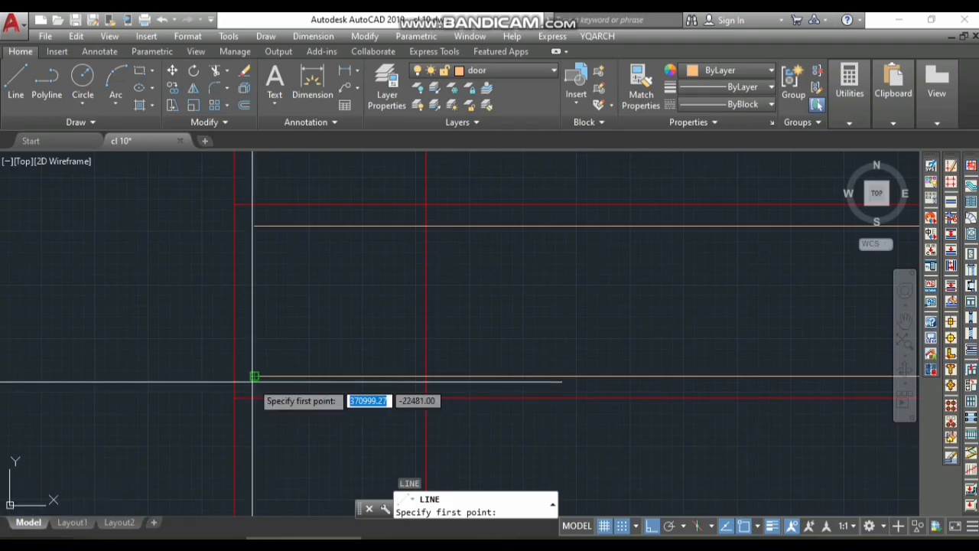
{"action": "left_click", "coordinate": [254, 375]}
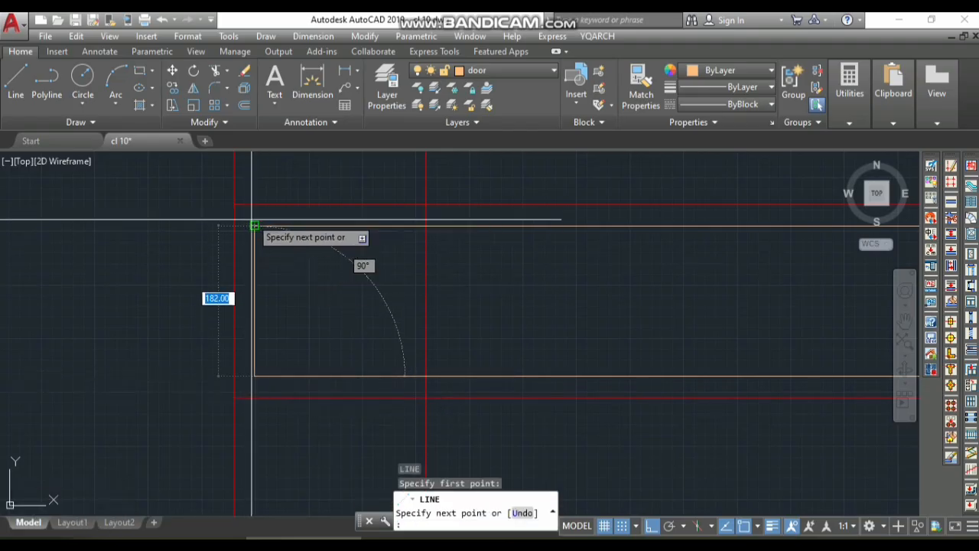
{"action": "left_click", "coordinate": [253, 226]}
{"action": "key", "text": "space"}
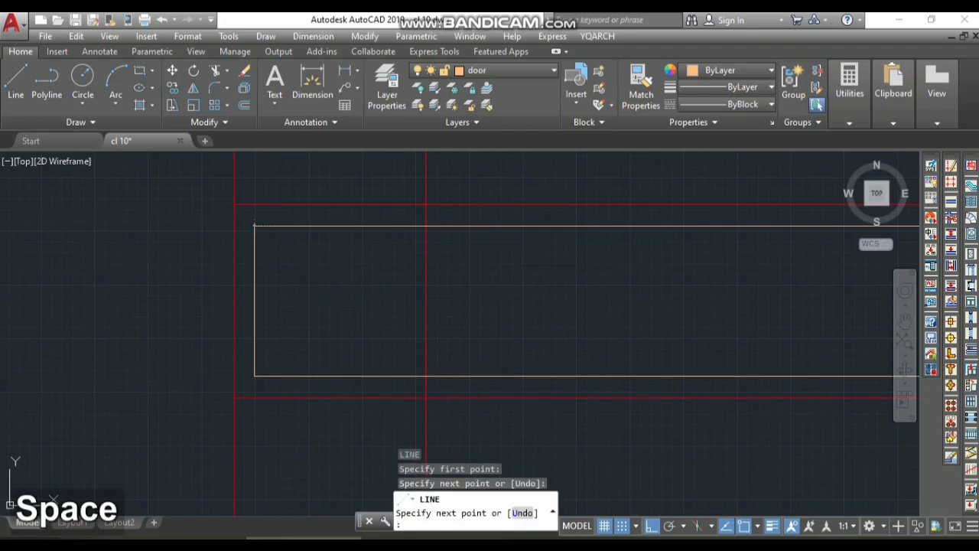
Step: Shorten the beam's upper inner line by 25 at its right end, inside the right column
{"action": "scroll", "coordinate": [171, 260], "scroll_direction": "down", "scroll_amount": 12}
{"action": "middle_click_drag", "start_coordinate": [308, 298], "coordinate": [542, 312]}
{"action": "scroll", "coordinate": [542, 312], "scroll_direction": "down", "scroll_amount": 2}
{"action": "scroll", "coordinate": [695, 290], "scroll_direction": "up", "scroll_amount": 8}
{"action": "left_click", "coordinate": [477, 226]}
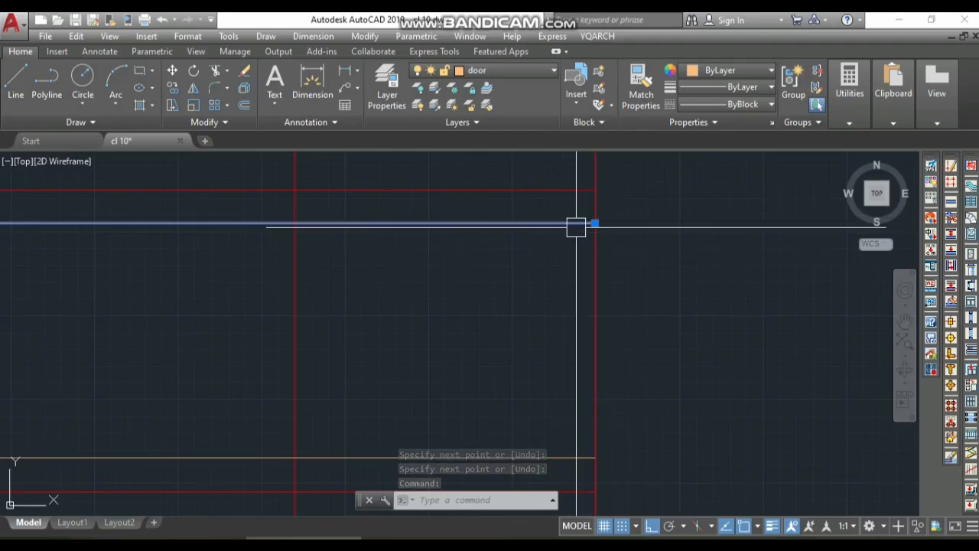
{"action": "mouse_move", "coordinate": [593, 228]}
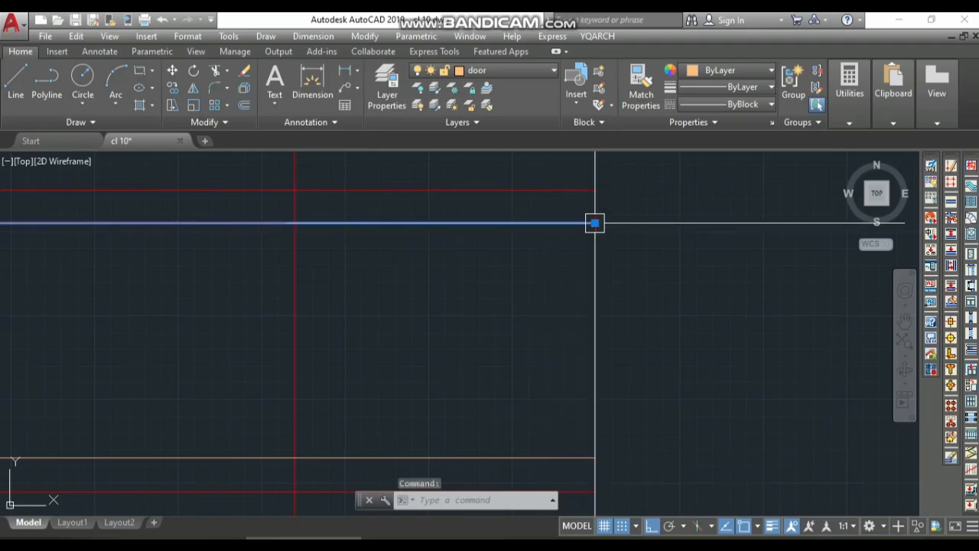
{"action": "left_click", "coordinate": [595, 223]}
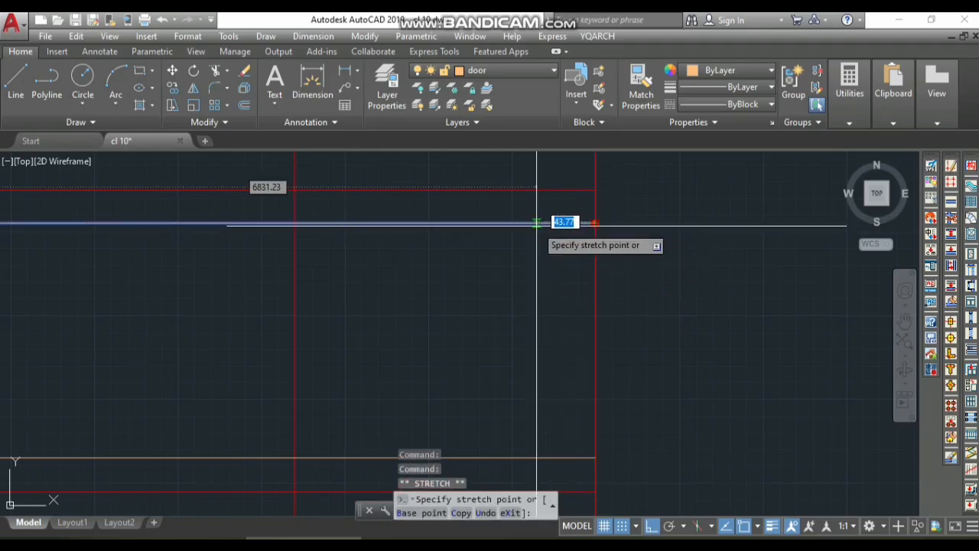
{"action": "type", "text": "25"}
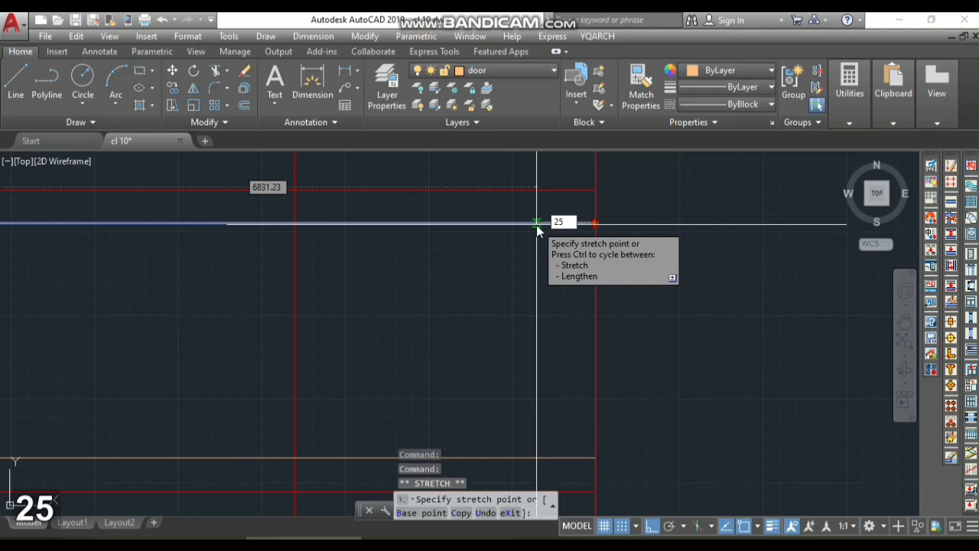
{"action": "key", "text": "space"}
Step: Shorten the beam's lower inner line by 25 at its right end, inside the right column
{"action": "scroll", "coordinate": [542, 210], "scroll_direction": "down", "scroll_amount": 2}
{"action": "scroll", "coordinate": [574, 370], "scroll_direction": "up", "scroll_amount": 2}
{"action": "left_click", "coordinate": [542, 358]}
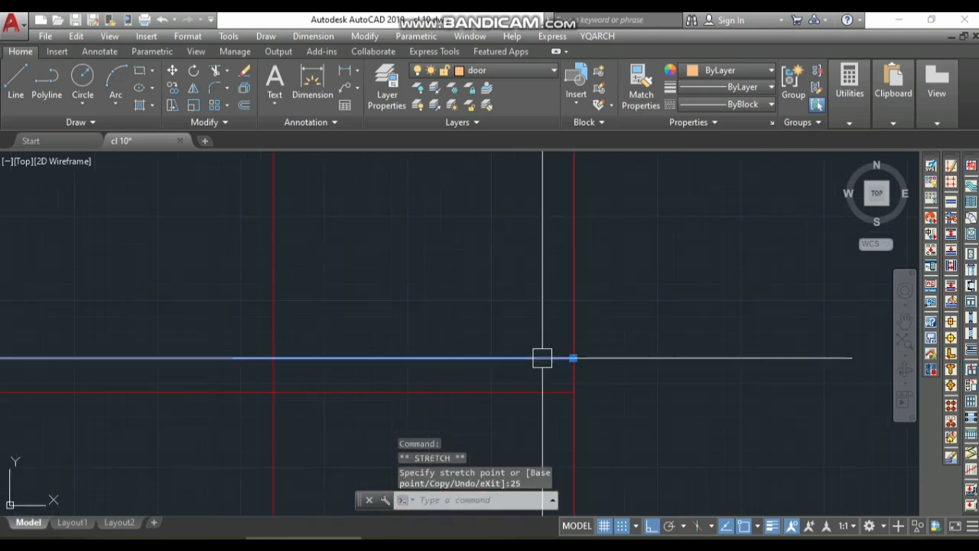
{"action": "key", "text": "Escape"}
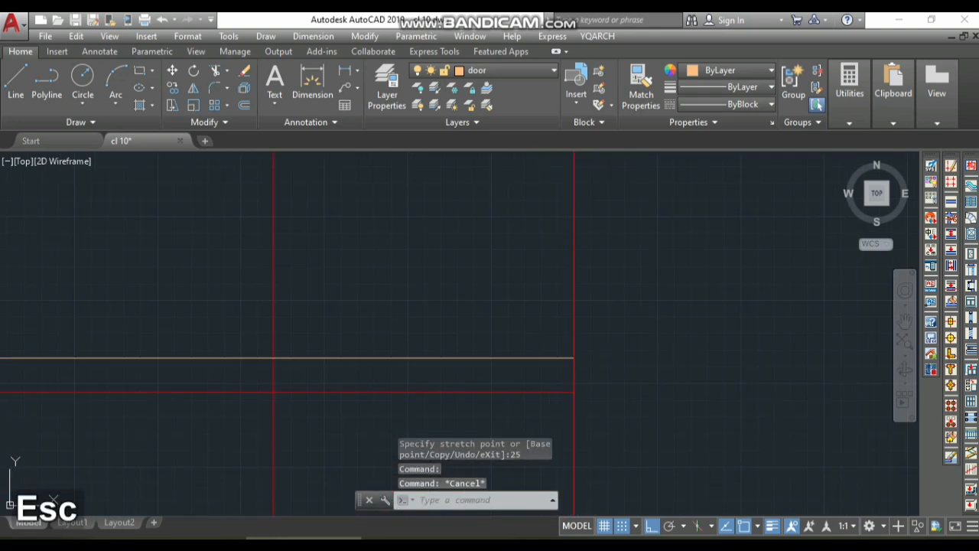
{"action": "left_click", "coordinate": [567, 358]}
{"action": "left_click", "coordinate": [573, 358]}
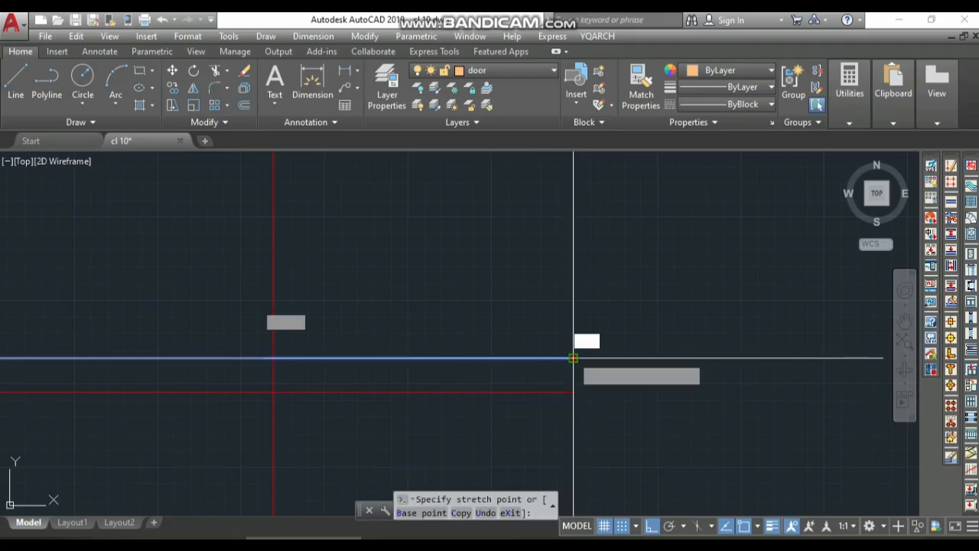
{"action": "type", "text": "25"}
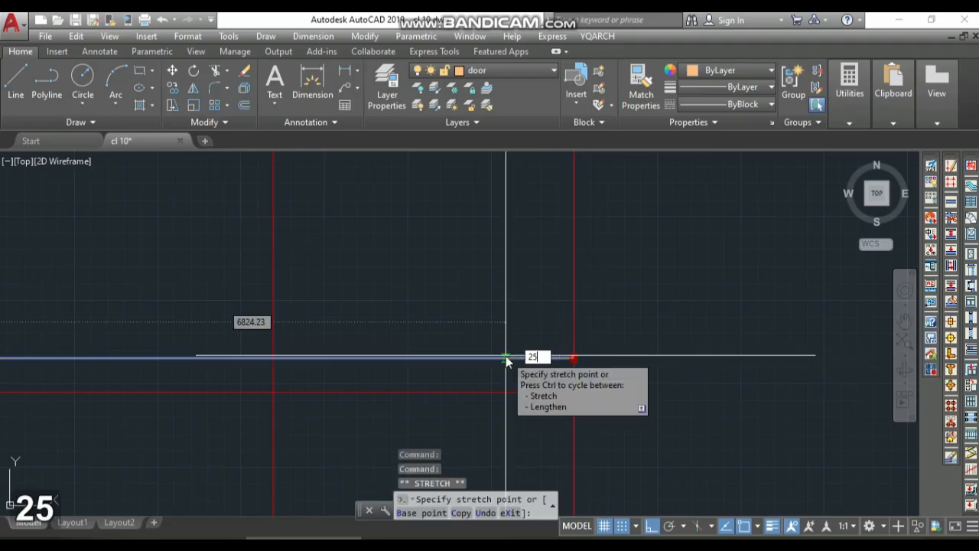
{"action": "key", "text": "space"}
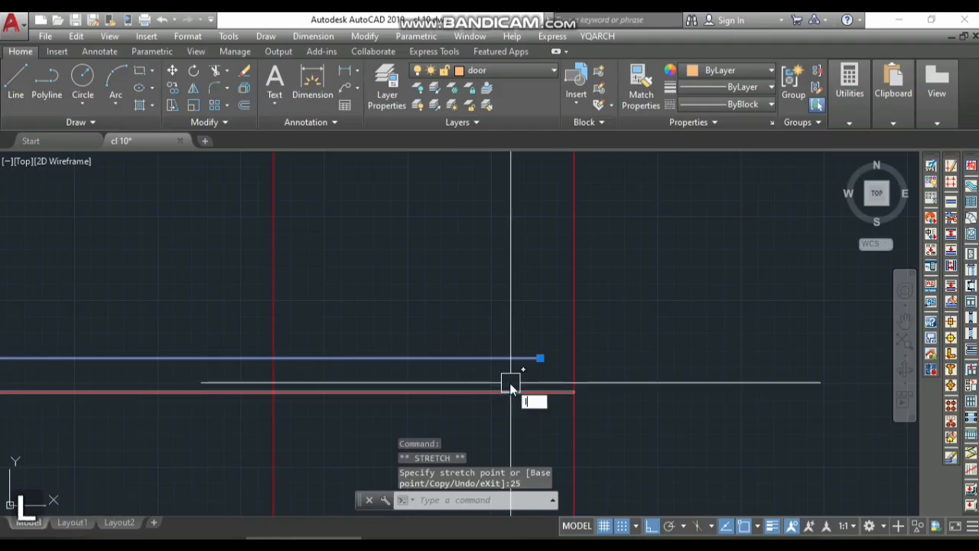
Step: Draw a vertical line joining the right ends of the lower and upper inner beam lines
{"action": "key", "text": "space"}
{"action": "left_click", "coordinate": [541, 357]}
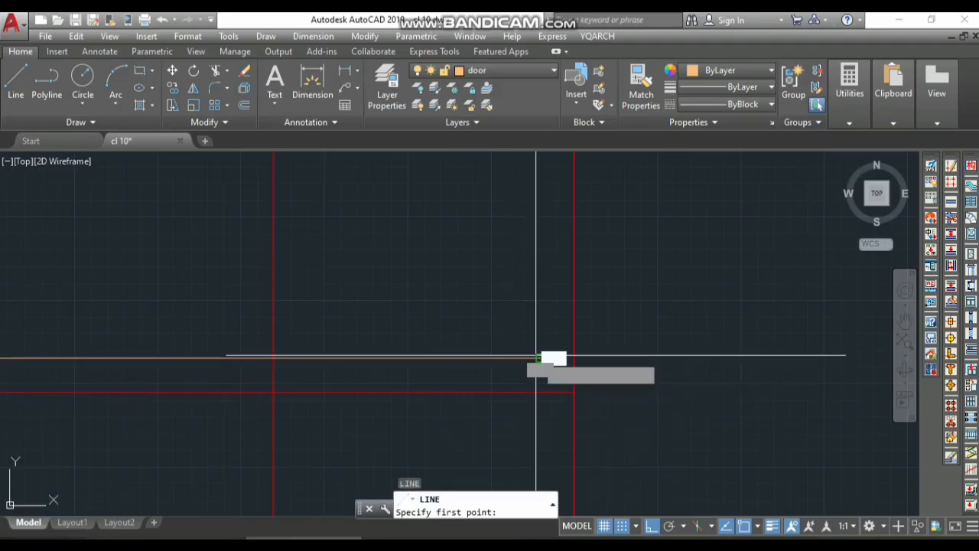
{"action": "scroll", "coordinate": [537, 355], "scroll_direction": "down", "scroll_amount": 4}
{"action": "scroll", "coordinate": [521, 337], "scroll_direction": "up", "scroll_amount": 2}
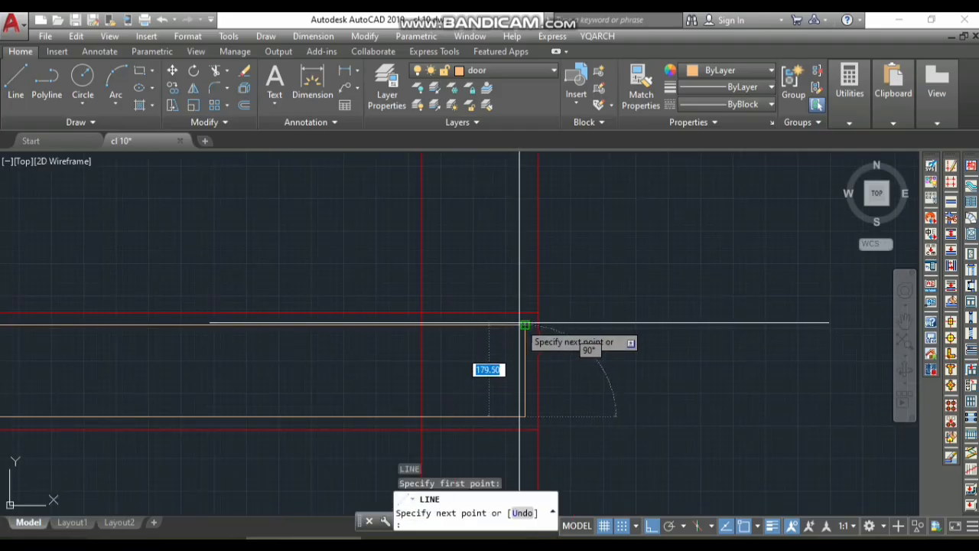
{"action": "left_click", "coordinate": [525, 326]}
{"action": "key", "text": "space"}
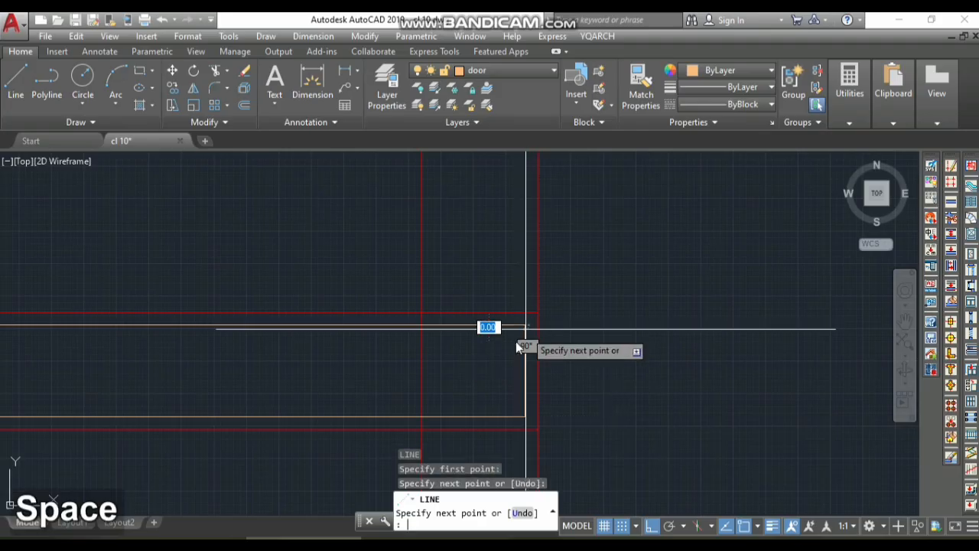
{"action": "scroll", "coordinate": [560, 360], "scroll_direction": "down", "scroll_amount": 3}
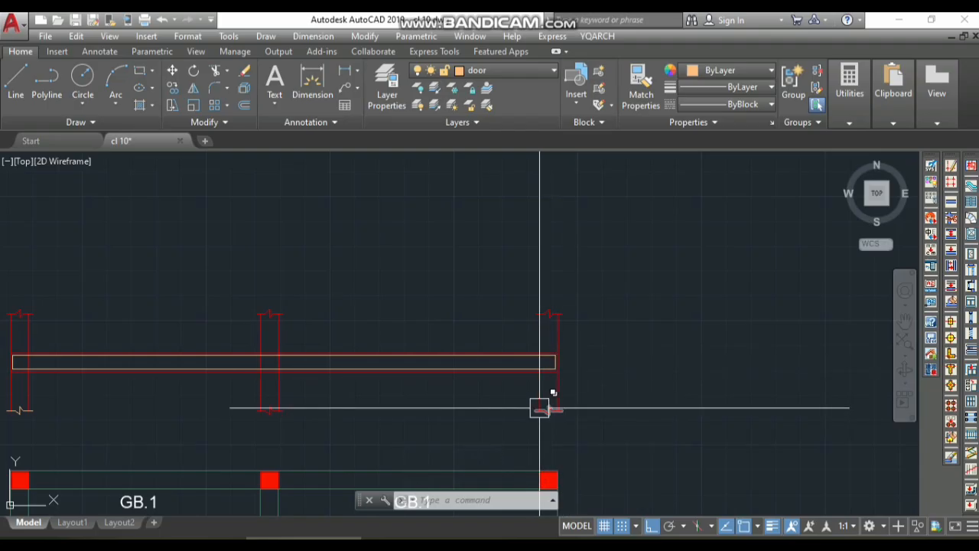
{"action": "scroll", "coordinate": [540, 406], "scroll_direction": "down", "scroll_amount": 2}
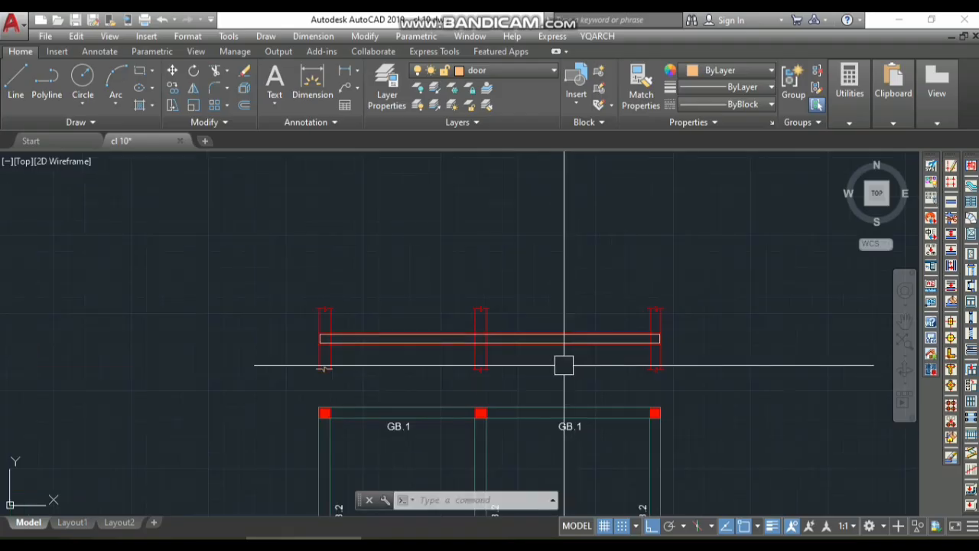
{"action": "scroll", "coordinate": [317, 344], "scroll_direction": "up", "scroll_amount": 8}
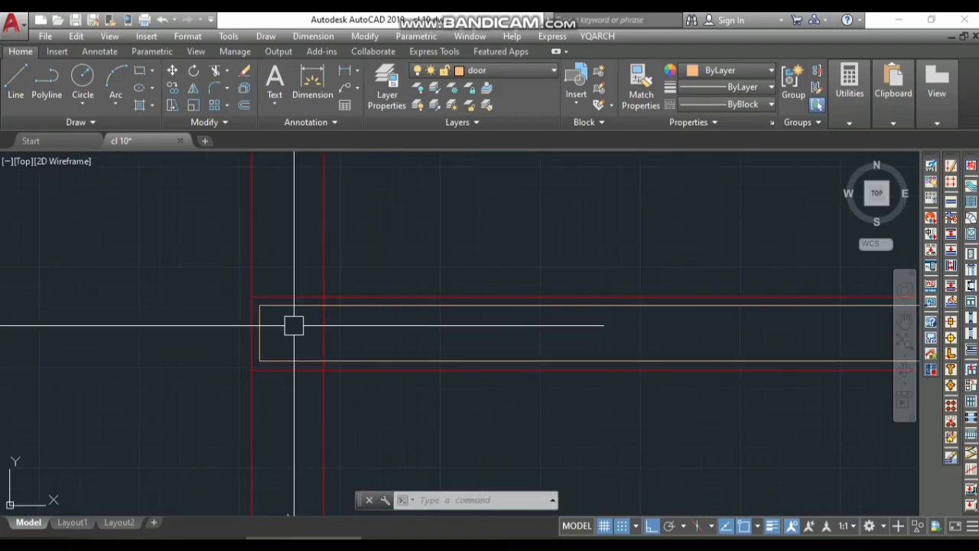
{"action": "scroll", "coordinate": [280, 325], "scroll_direction": "down", "scroll_amount": 3}
{"action": "scroll", "coordinate": [280, 347], "scroll_direction": "up", "scroll_amount": 4}
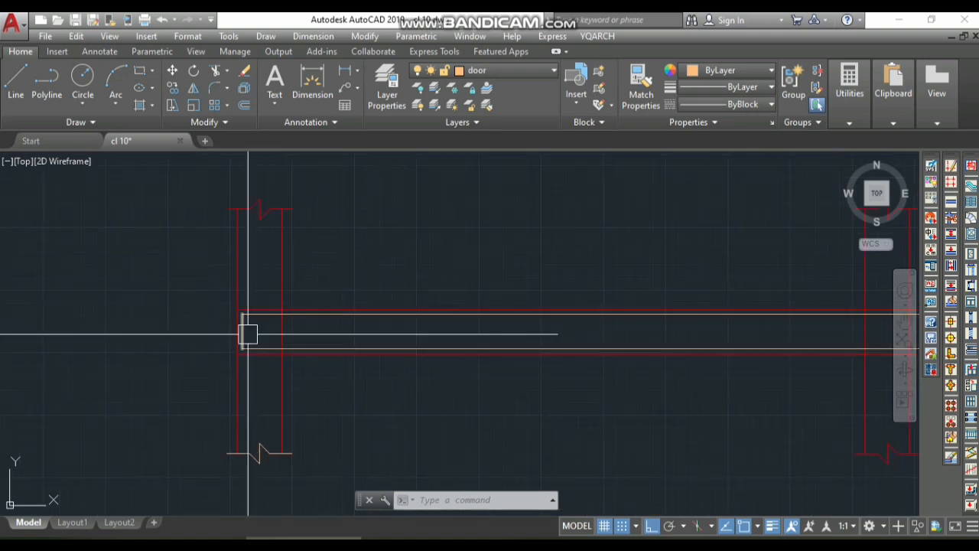
{"action": "mouse_move", "coordinate": [248, 334]}
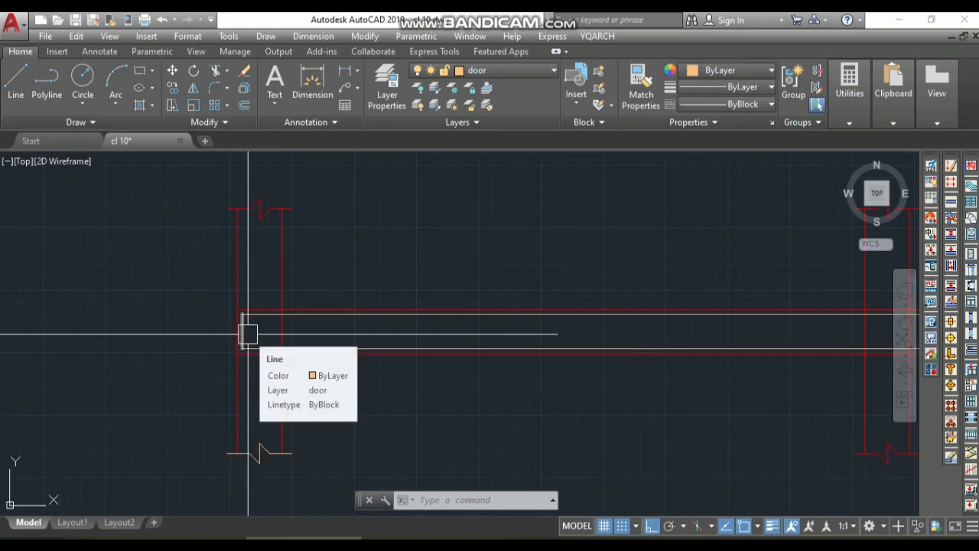
{"action": "type", "text": "0"}
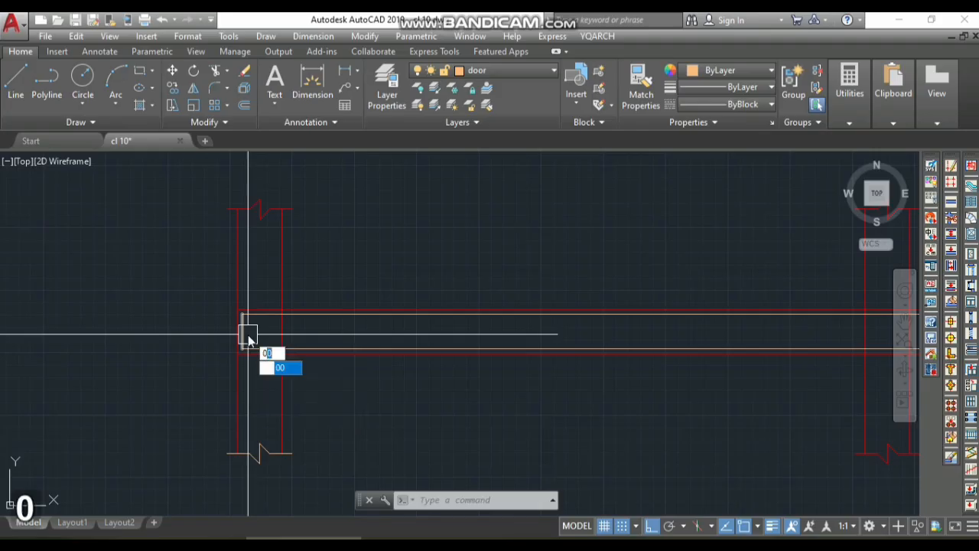
{"action": "key", "text": "Escape"}
{"action": "key", "text": "Escape"}
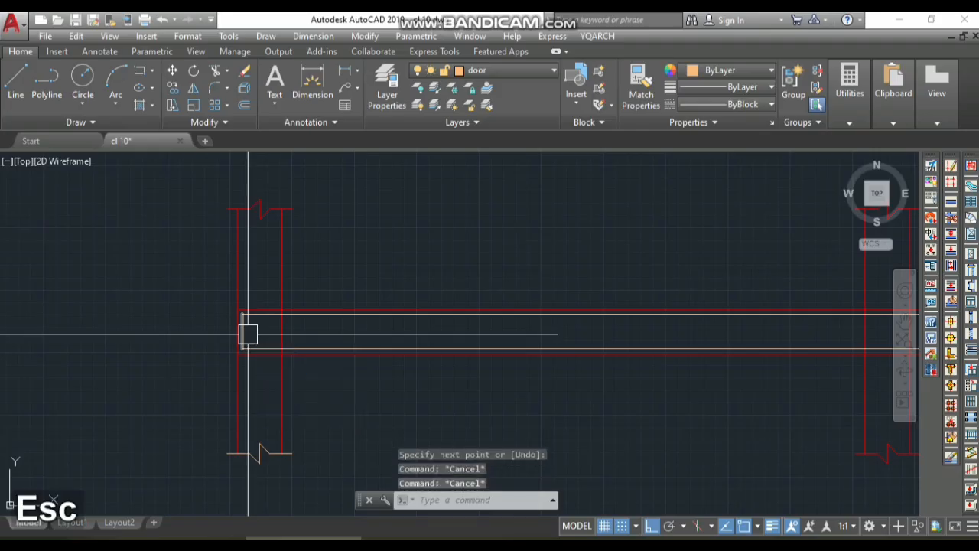
Step: Offset the beam's left end line rightward twice at a distance of 200 and erase the first copy at the column's inner face
{"action": "key", "text": "space"}
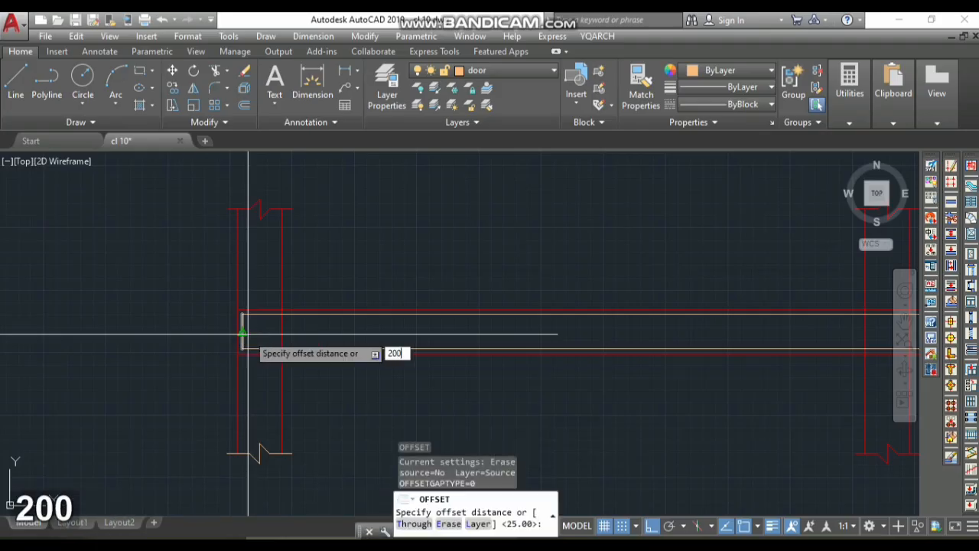
{"action": "key", "text": "space"}
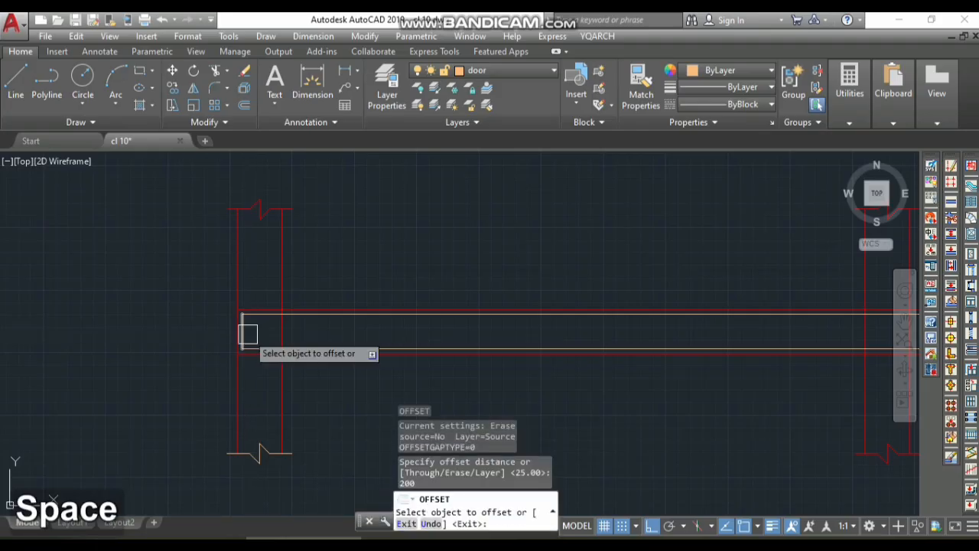
{"action": "left_click", "coordinate": [253, 315]}
{"action": "left_click", "coordinate": [372, 338]}
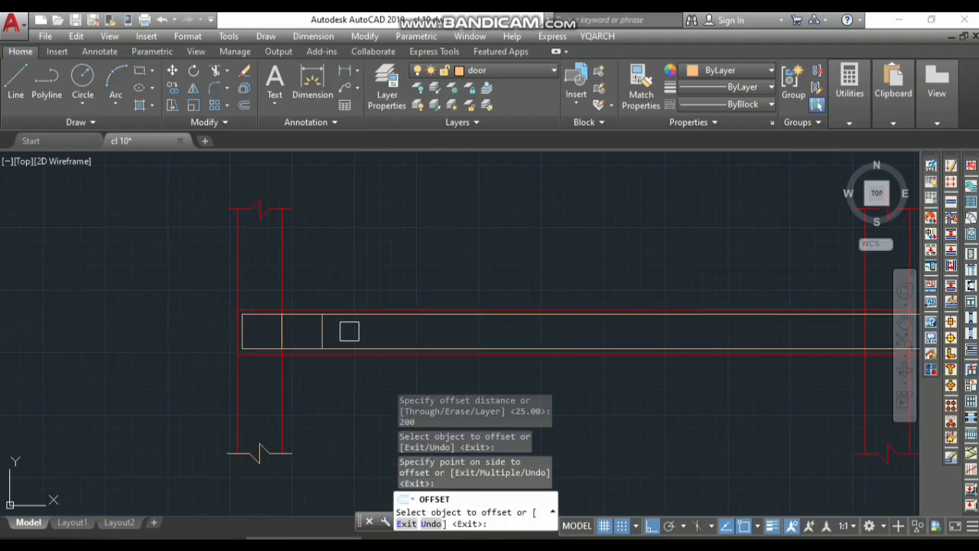
{"action": "key", "text": "space"}
{"action": "left_click", "coordinate": [284, 332]}
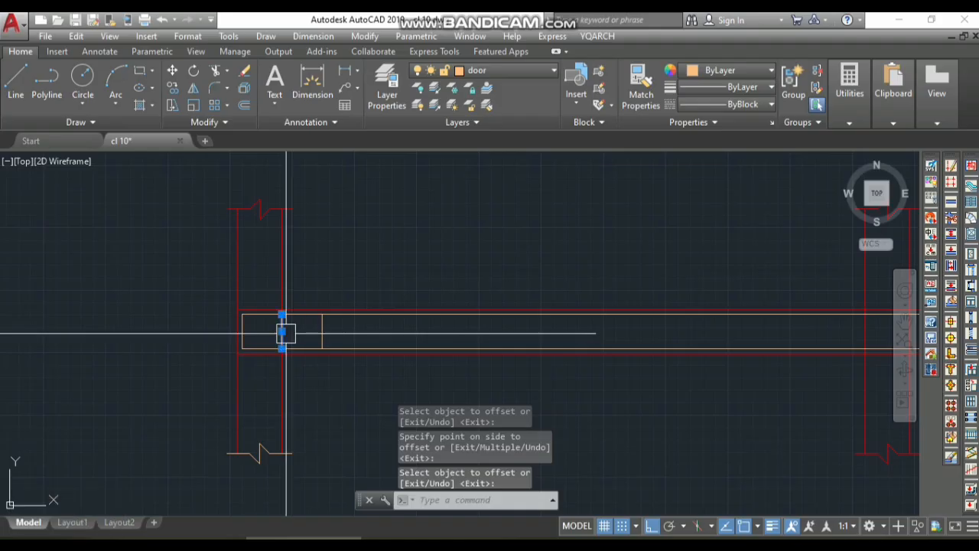
{"action": "key", "text": "space"}
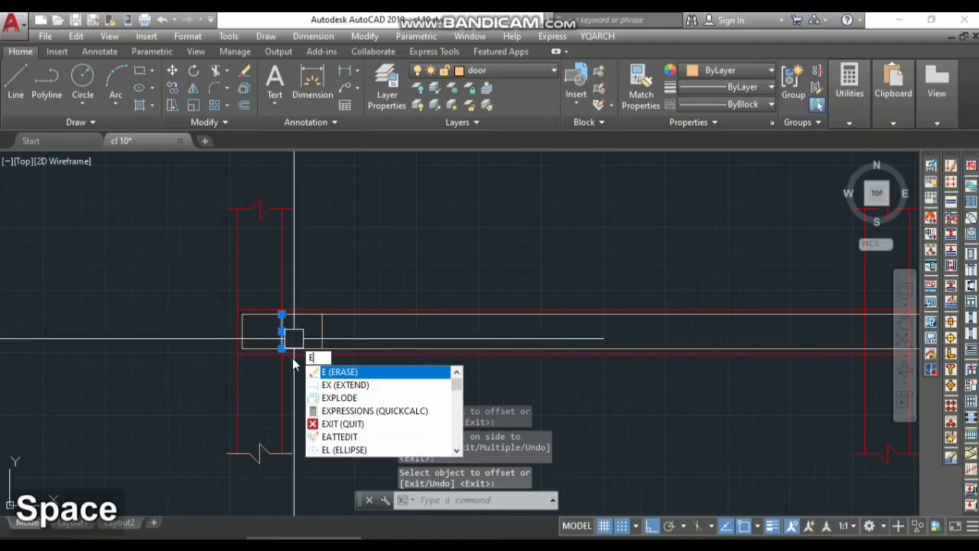
Step: Match the remaining offset stirrup line's properties to a cyan stirrup in the completed GB.1 section above
{"action": "scroll", "coordinate": [295, 370], "scroll_direction": "down", "scroll_amount": 3}
{"action": "scroll", "coordinate": [295, 370], "scroll_direction": "down", "scroll_amount": 5}
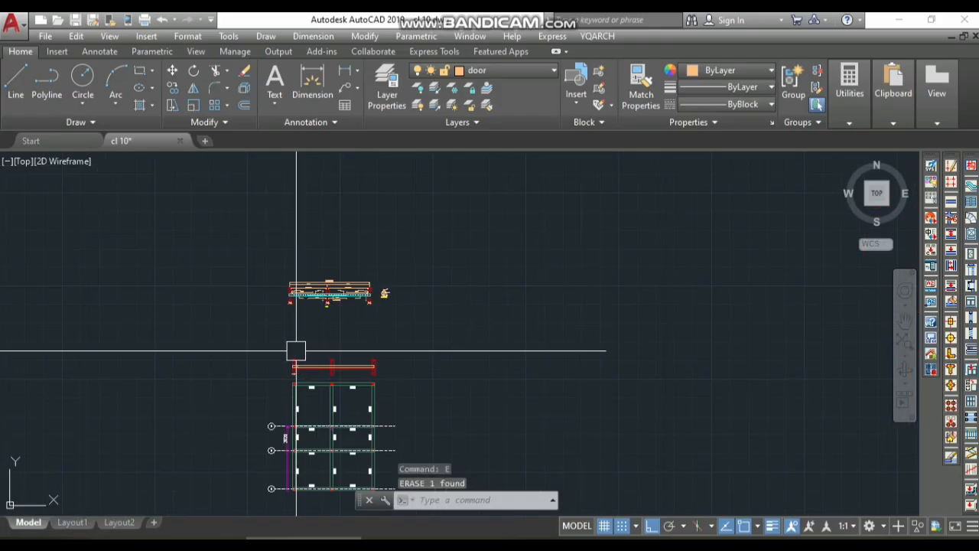
{"action": "scroll", "coordinate": [299, 289], "scroll_direction": "up", "scroll_amount": 5}
{"action": "scroll", "coordinate": [299, 290], "scroll_direction": "up", "scroll_amount": 4}
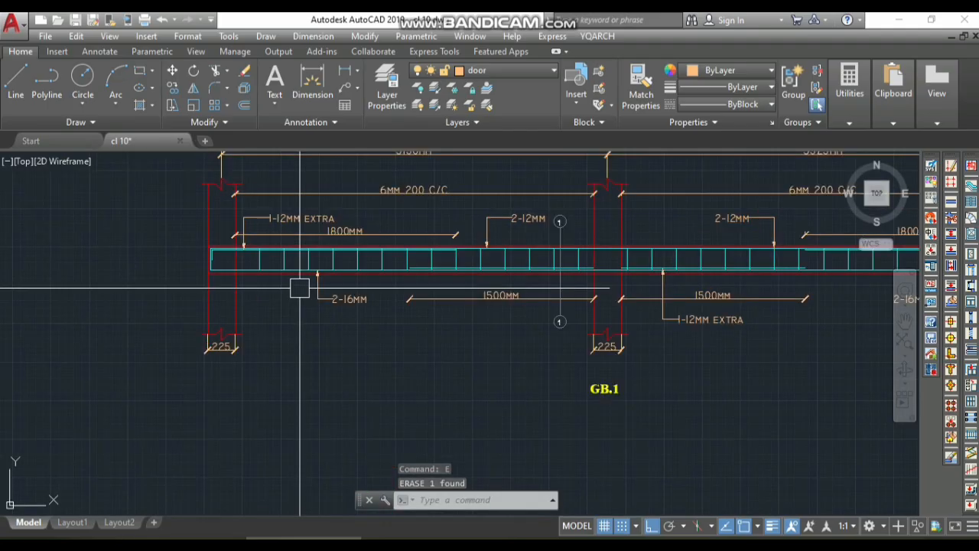
{"action": "type", "text": "MA"}
{"action": "key", "text": "space"}
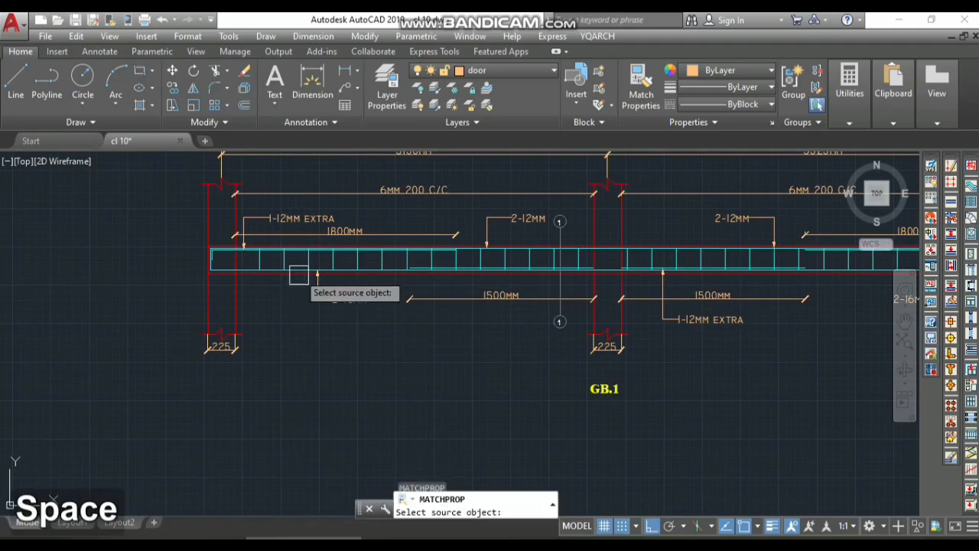
{"action": "scroll", "coordinate": [294, 276], "scroll_direction": "up", "scroll_amount": 2}
{"action": "left_click", "coordinate": [266, 260]}
{"action": "scroll", "coordinate": [278, 212], "scroll_direction": "down", "scroll_amount": 6}
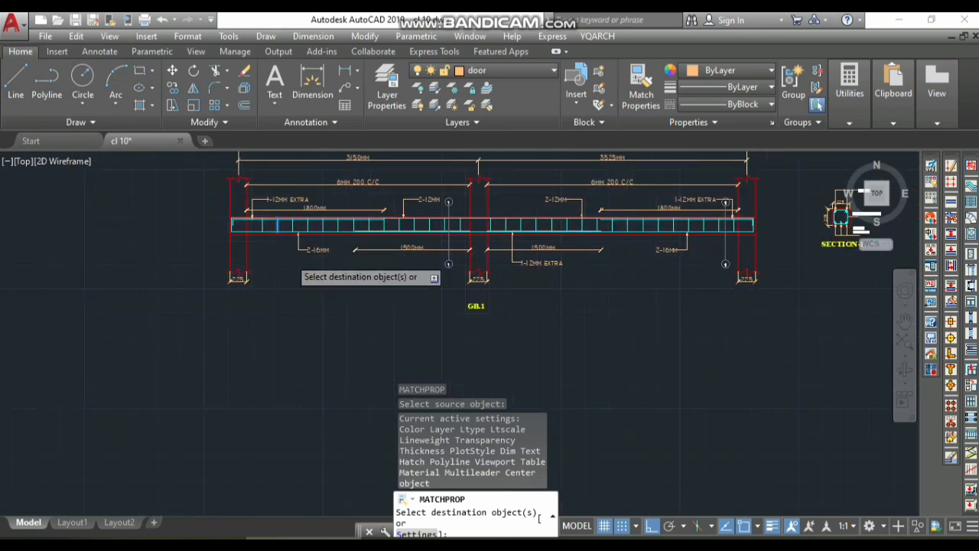
{"action": "scroll", "coordinate": [280, 384], "scroll_direction": "up", "scroll_amount": 5}
{"action": "left_click", "coordinate": [299, 313]}
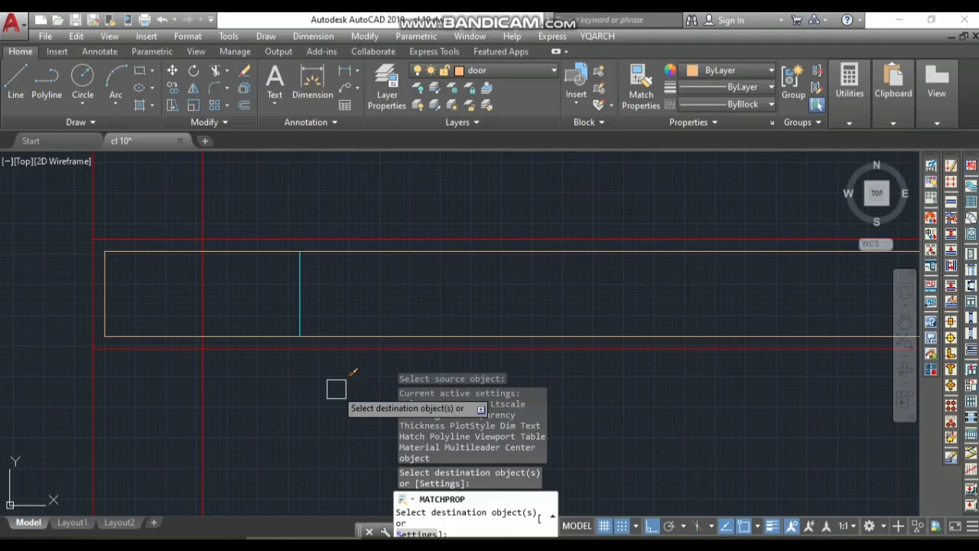
Step: Apply the matched stirrup properties to the beam's lower and upper inner lines and to both end lines
{"action": "left_click", "coordinate": [362, 328]}
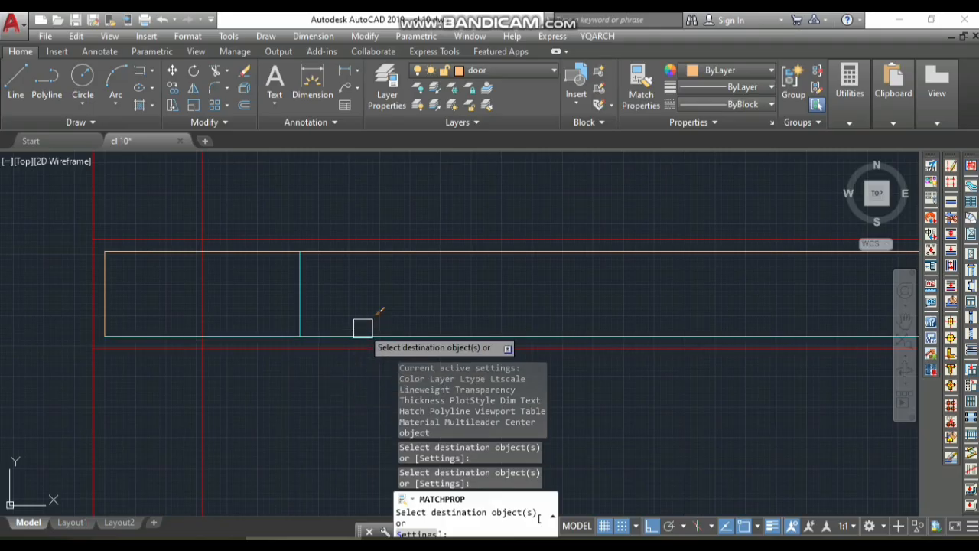
{"action": "left_click", "coordinate": [373, 255]}
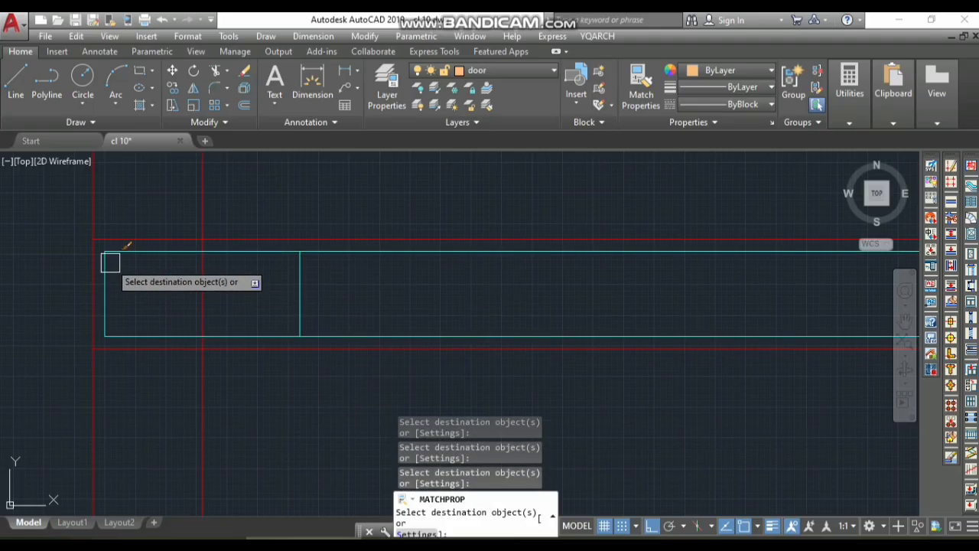
{"action": "scroll", "coordinate": [130, 311], "scroll_direction": "down", "scroll_amount": 8}
{"action": "scroll", "coordinate": [635, 315], "scroll_direction": "up", "scroll_amount": 10}
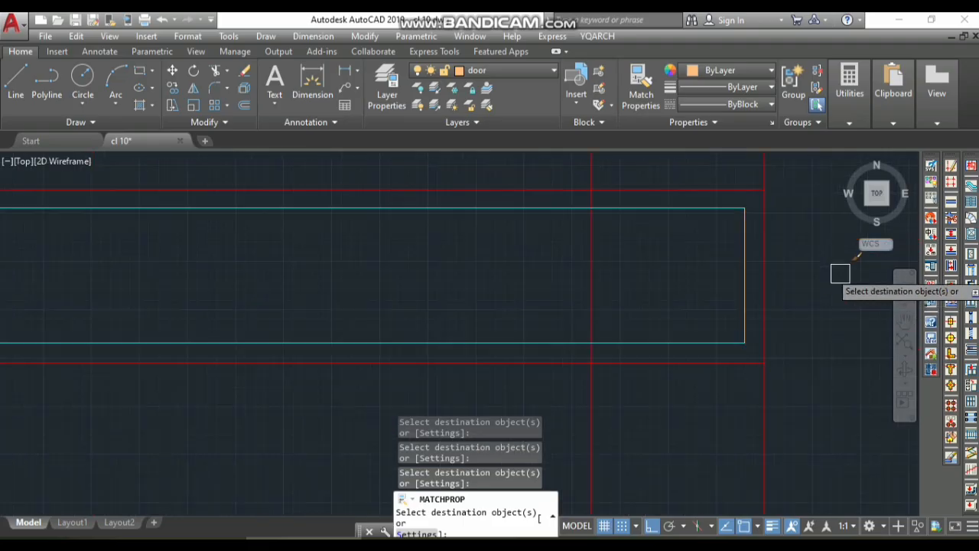
{"action": "key", "text": "space"}
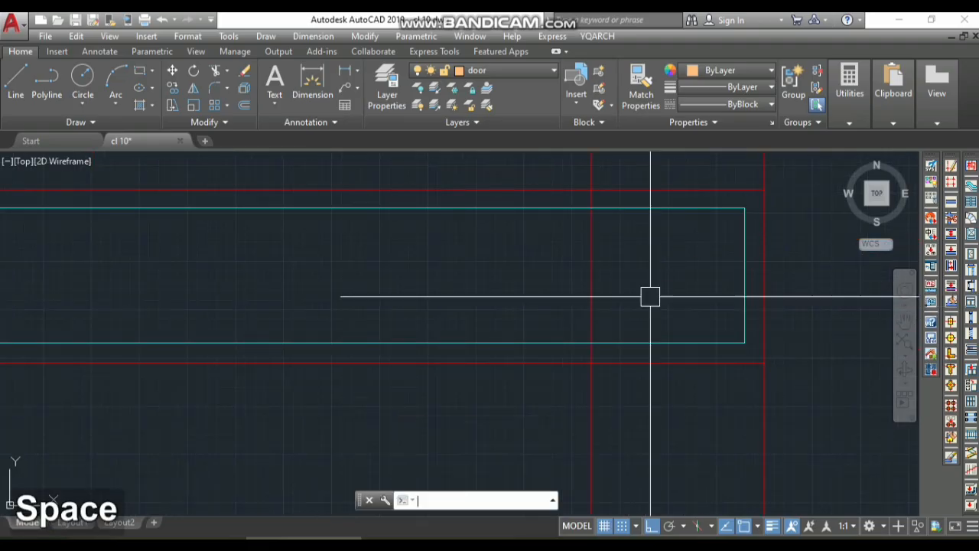
Step: Offset the first stirrup line rightward repeatedly at a distance of 200 to add five more stirrups
{"action": "scroll", "coordinate": [666, 321], "scroll_direction": "down", "scroll_amount": 6}
{"action": "scroll", "coordinate": [671, 330], "scroll_direction": "up", "scroll_amount": 2}
{"action": "scroll", "coordinate": [398, 346], "scroll_direction": "up", "scroll_amount": 6}
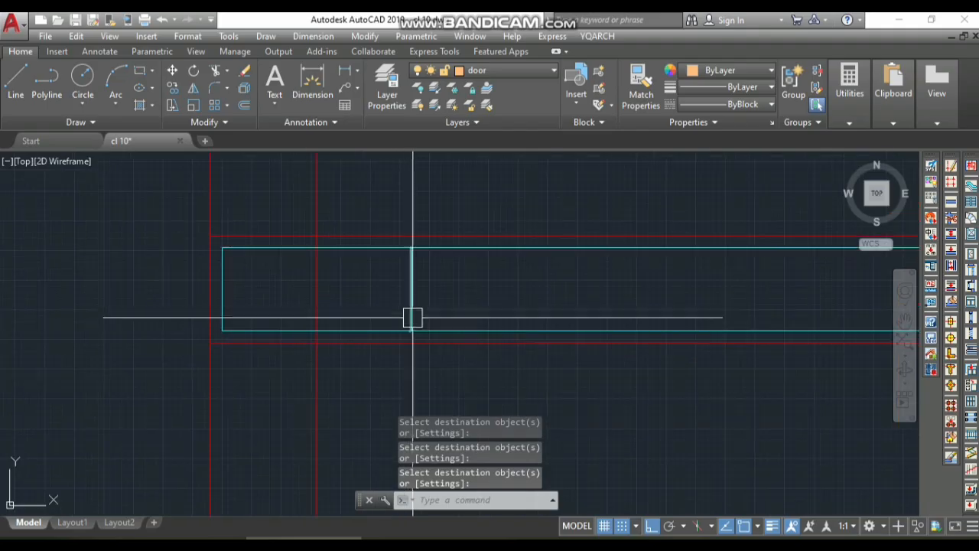
{"action": "type", "text": "o"}
{"action": "key", "text": "space"}
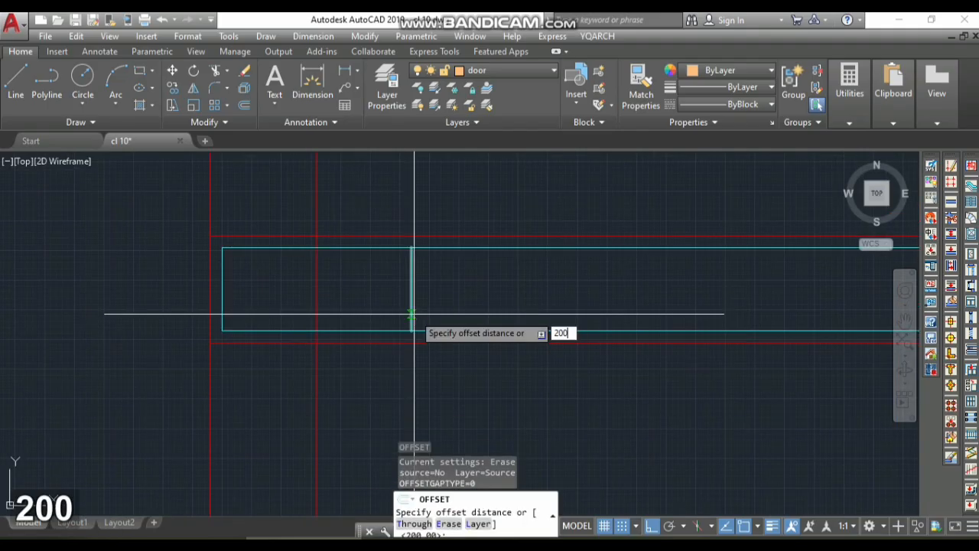
{"action": "type", "text": "200"}
{"action": "key", "text": "space"}
{"action": "left_click", "coordinate": [412, 290]}
{"action": "left_click", "coordinate": [503, 289]}
{"action": "left_click", "coordinate": [502, 289]}
{"action": "left_click", "coordinate": [689, 285]}
{"action": "left_click", "coordinate": [597, 295]}
{"action": "left_click", "coordinate": [791, 291]}
{"action": "left_click", "coordinate": [703, 285]}
{"action": "left_click", "coordinate": [701, 285]}
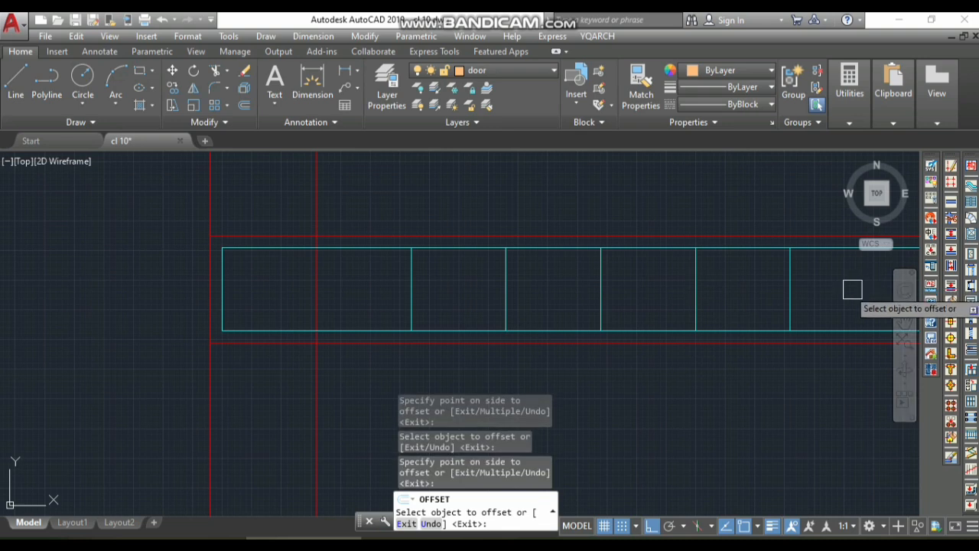
{"action": "left_click", "coordinate": [790, 281]}
{"action": "left_click", "coordinate": [836, 291]}
Step: Continue offsetting the last stirrup rightward by 200 each time to fill the left span up to the middle column
{"action": "scroll", "coordinate": [765, 306], "scroll_direction": "down", "scroll_amount": 8}
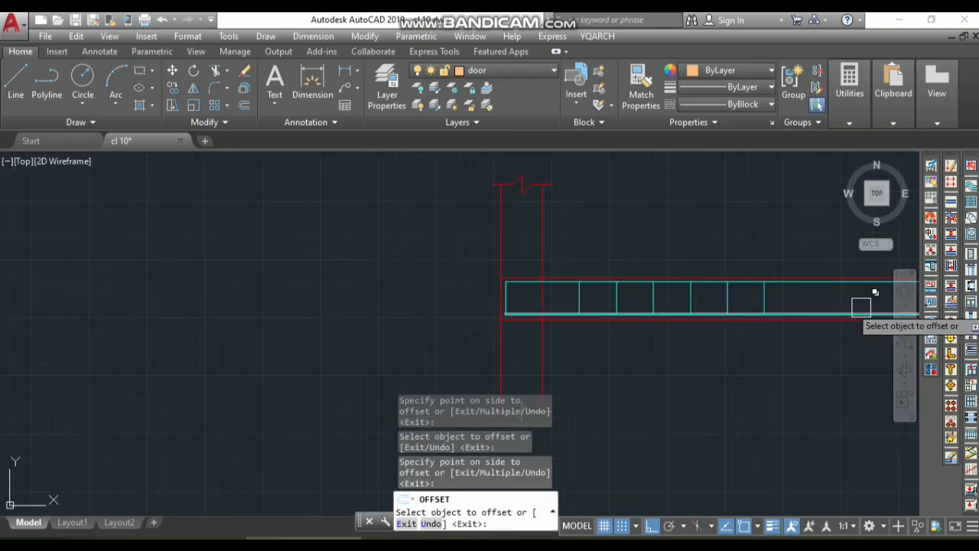
{"action": "scroll", "coordinate": [757, 314], "scroll_direction": "up", "scroll_amount": 4}
{"action": "scroll", "coordinate": [727, 315], "scroll_direction": "up", "scroll_amount": 3}
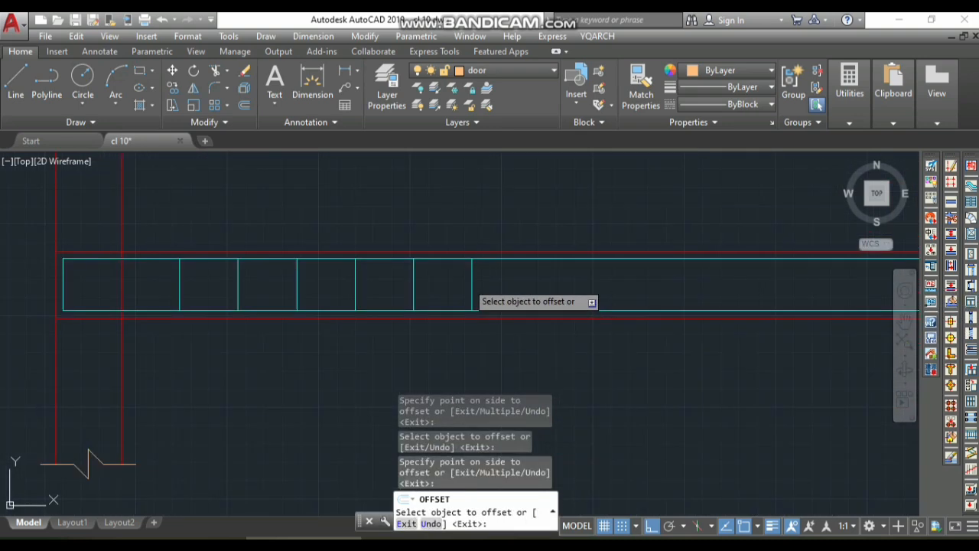
{"action": "left_click", "coordinate": [471, 284]}
{"action": "left_click", "coordinate": [618, 285]}
{"action": "left_click", "coordinate": [531, 283]}
{"action": "left_click", "coordinate": [648, 284]}
{"action": "scroll", "coordinate": [536, 314], "scroll_direction": "down", "scroll_amount": 2}
{"action": "left_click", "coordinate": [507, 304]}
{"action": "left_click", "coordinate": [599, 299]}
{"action": "left_click", "coordinate": [551, 304]}
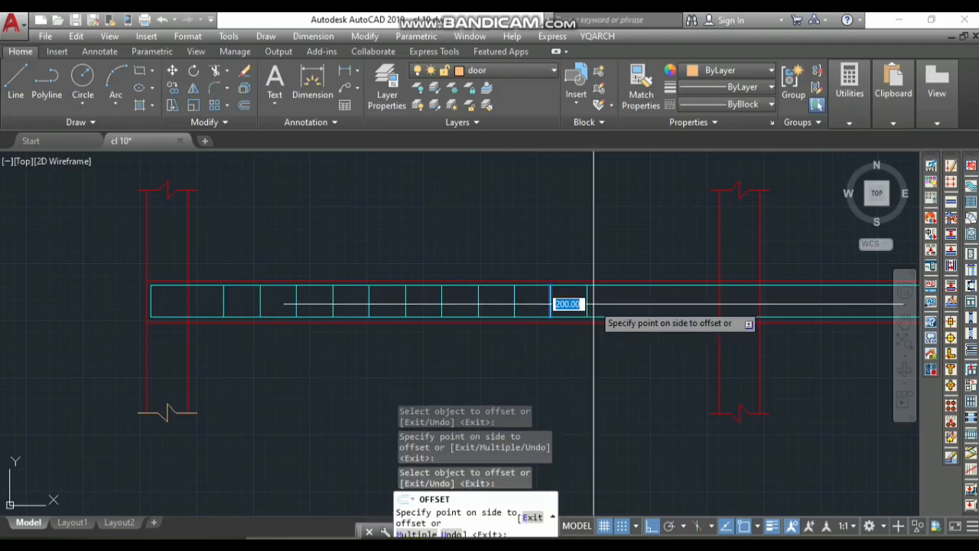
{"action": "left_click", "coordinate": [606, 300]}
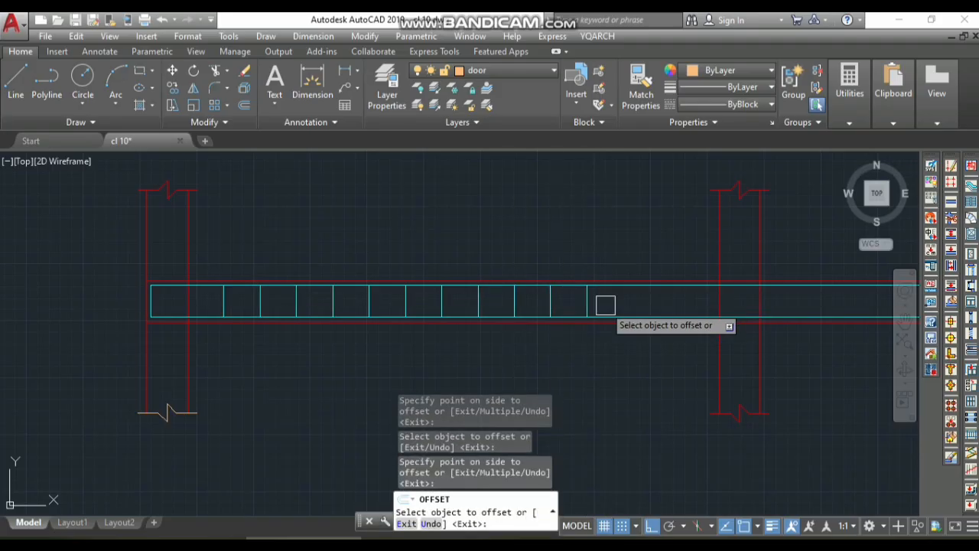
{"action": "left_click", "coordinate": [588, 304]}
{"action": "left_click", "coordinate": [643, 303]}
{"action": "left_click", "coordinate": [623, 304]}
{"action": "left_click", "coordinate": [681, 297]}
{"action": "left_click", "coordinate": [661, 302]}
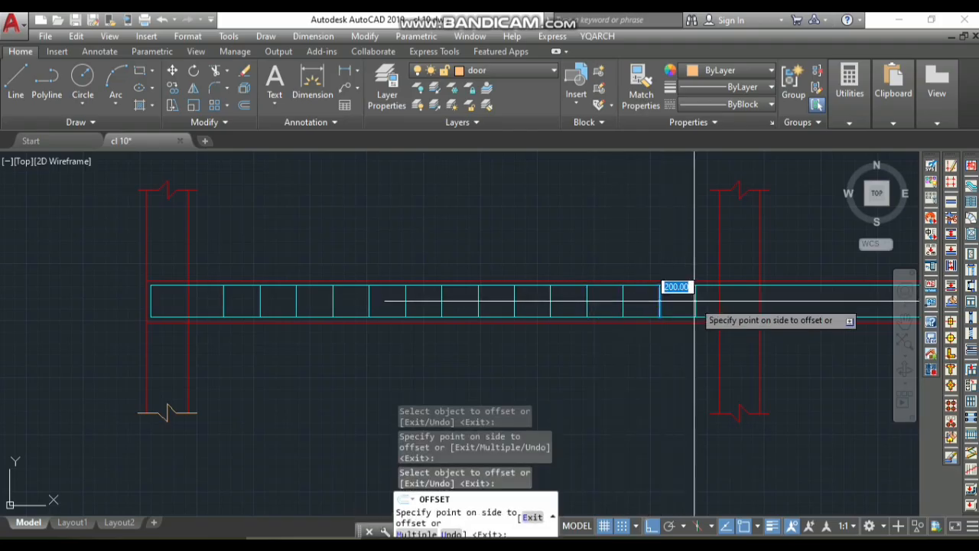
{"action": "left_click", "coordinate": [698, 304]}
{"action": "key", "text": "space"}
Step: Draw a vertical line at the middle column's right face from the lower to the upper inner beam line
{"action": "scroll", "coordinate": [490, 347], "scroll_direction": "down", "scroll_amount": 3}
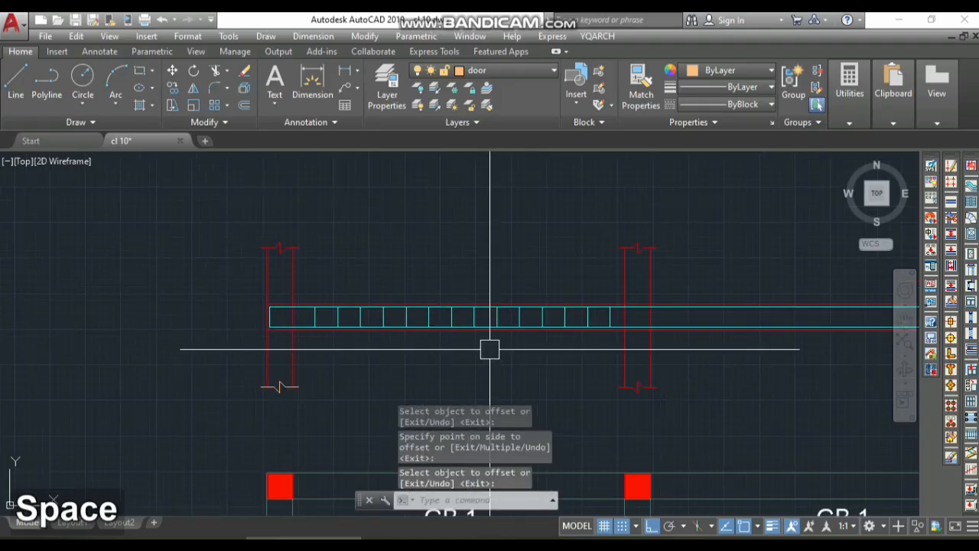
{"action": "scroll", "coordinate": [689, 333], "scroll_direction": "up", "scroll_amount": 5}
{"action": "scroll", "coordinate": [590, 328], "scroll_direction": "up", "scroll_amount": 2}
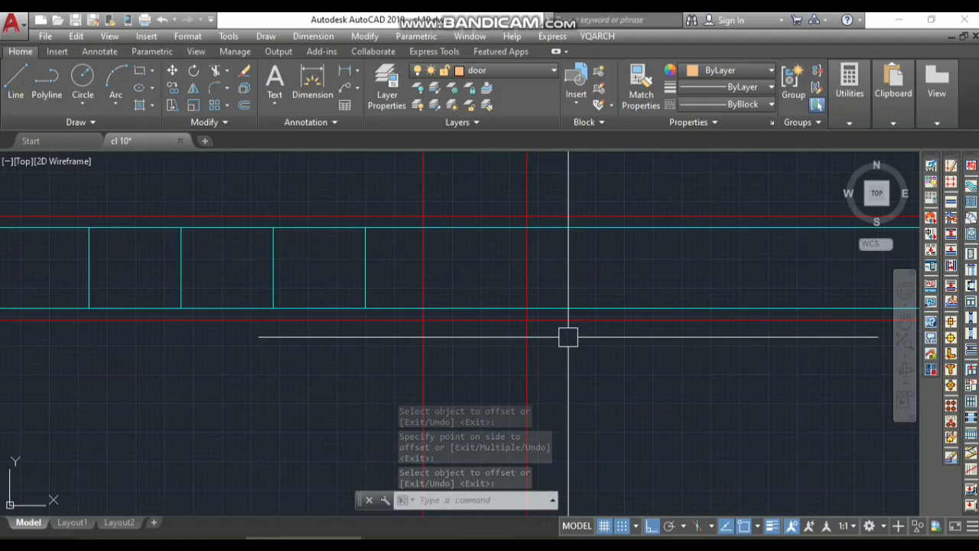
{"action": "type", "text": "l"}
{"action": "key", "text": "space"}
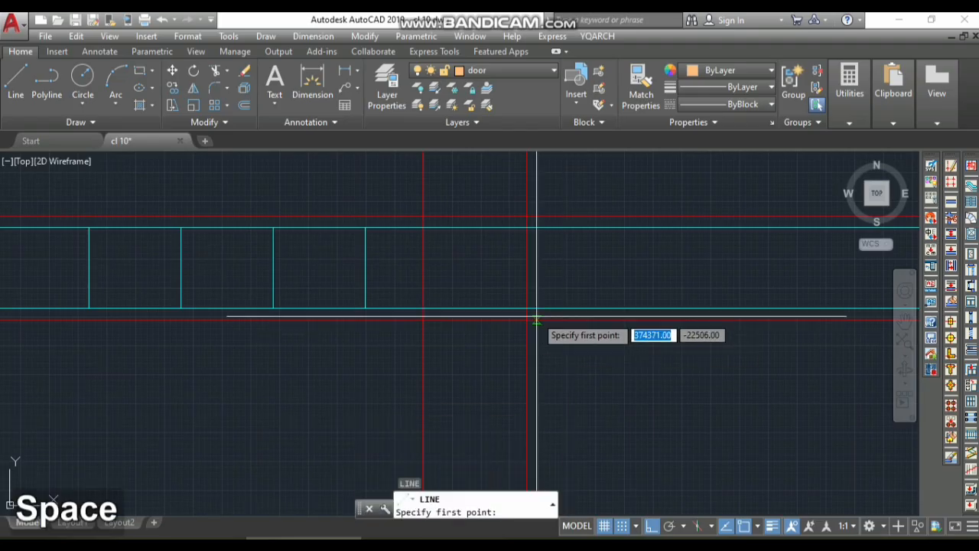
{"action": "left_click", "coordinate": [527, 308]}
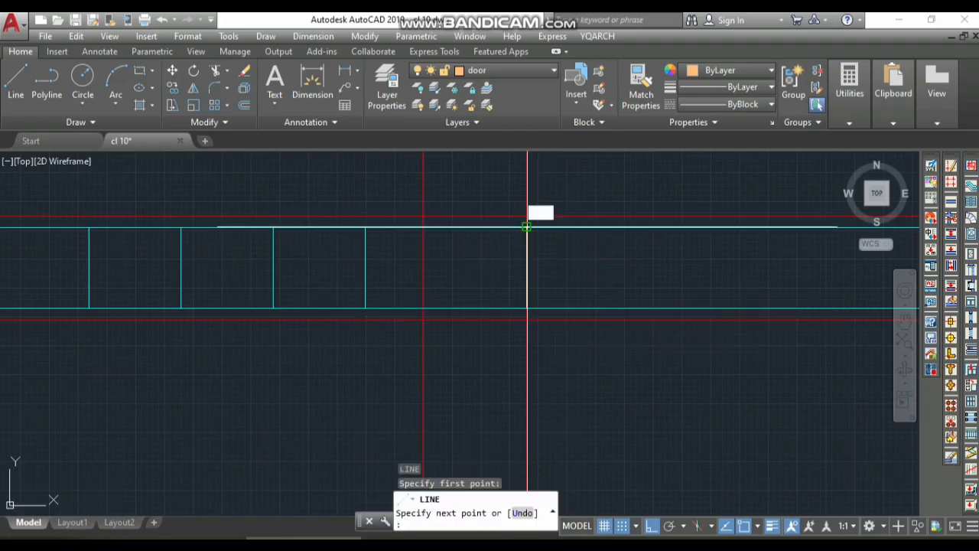
{"action": "left_click", "coordinate": [526, 228]}
{"action": "key", "text": "space"}
{"action": "type", "text": "m"}
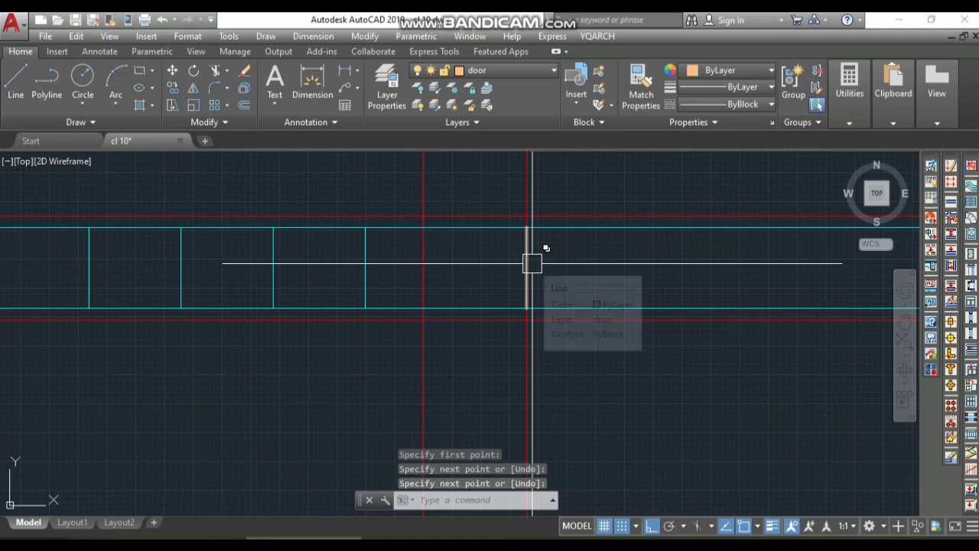
{"action": "key", "text": "space"}
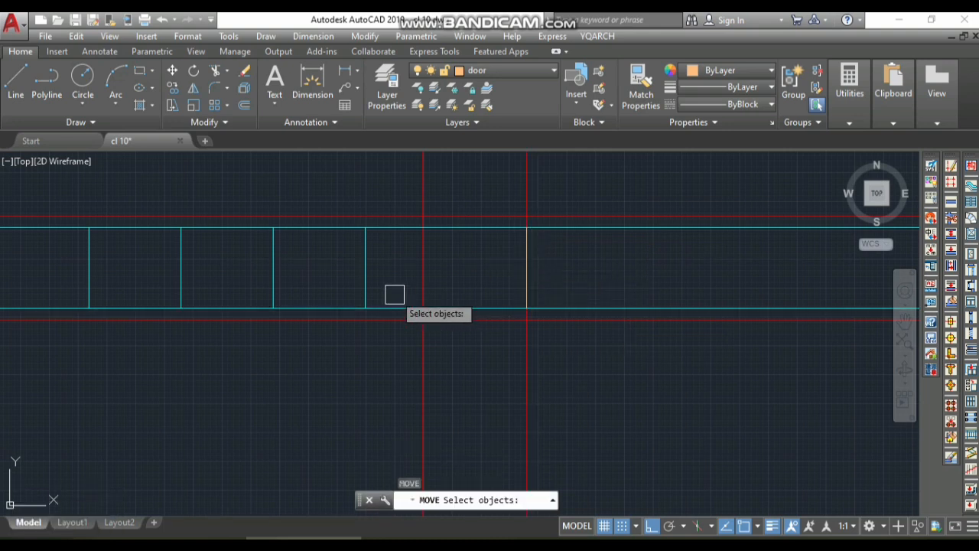
{"action": "key", "text": "Escape"}
{"action": "key", "text": "Escape"}
Step: Match the properties of the new line at the middle column's right face to the nearest cyan stirrup
{"action": "type", "text": "ma"}
{"action": "key", "text": "space"}
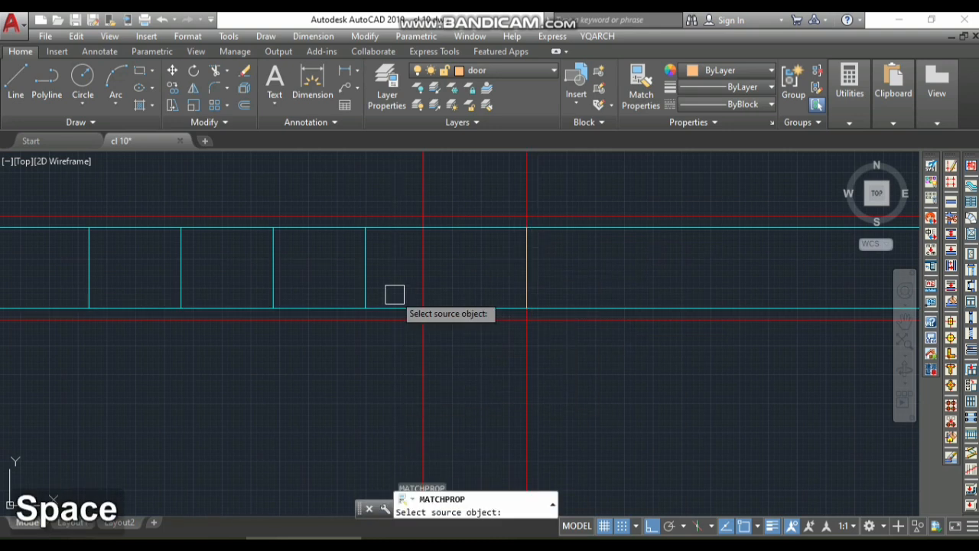
{"action": "left_click", "coordinate": [366, 279]}
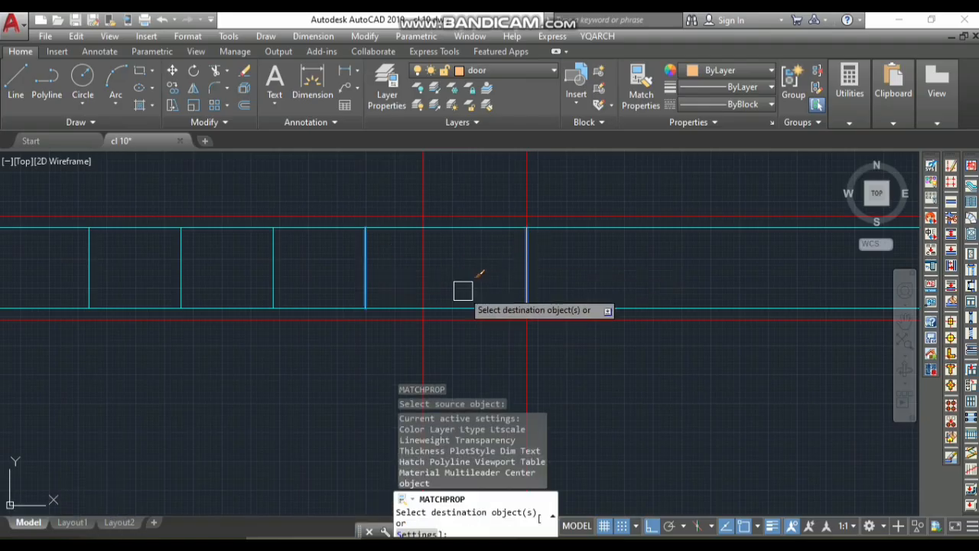
{"action": "key", "text": "space"}
{"action": "key", "text": "space"}
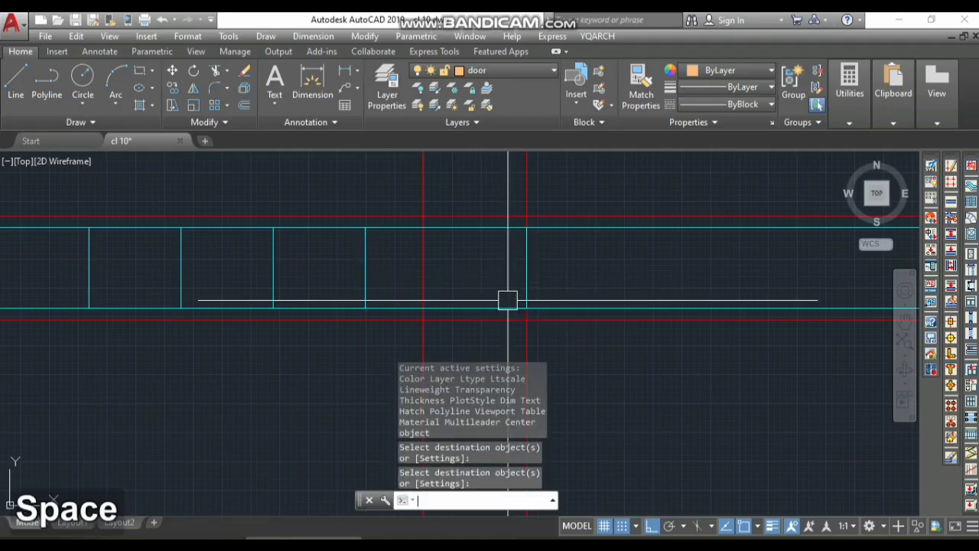
Step: Copy the stirrup line at the middle column's right face rightward as an array of 15 items spaced at 200
{"action": "left_click", "coordinate": [527, 289]}
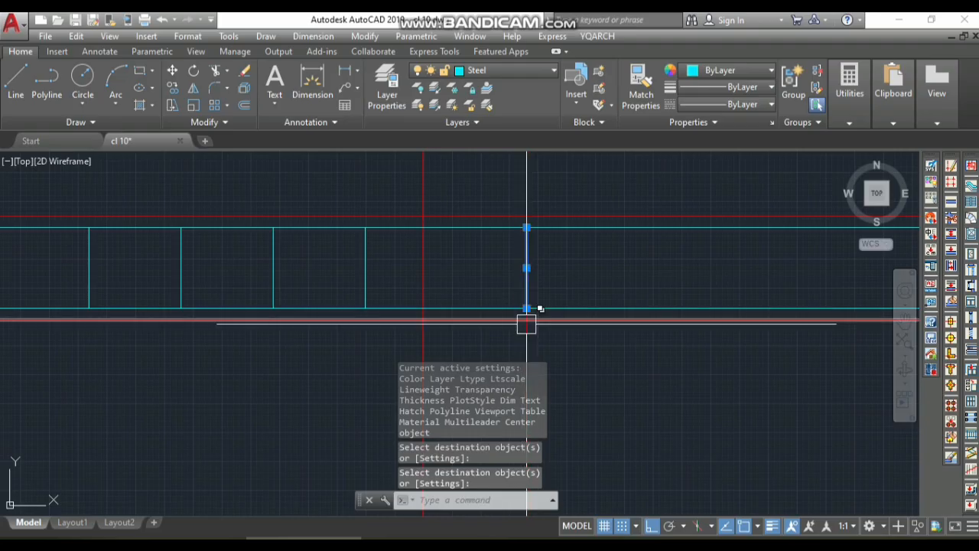
{"action": "type", "text": "co"}
{"action": "key", "text": "space"}
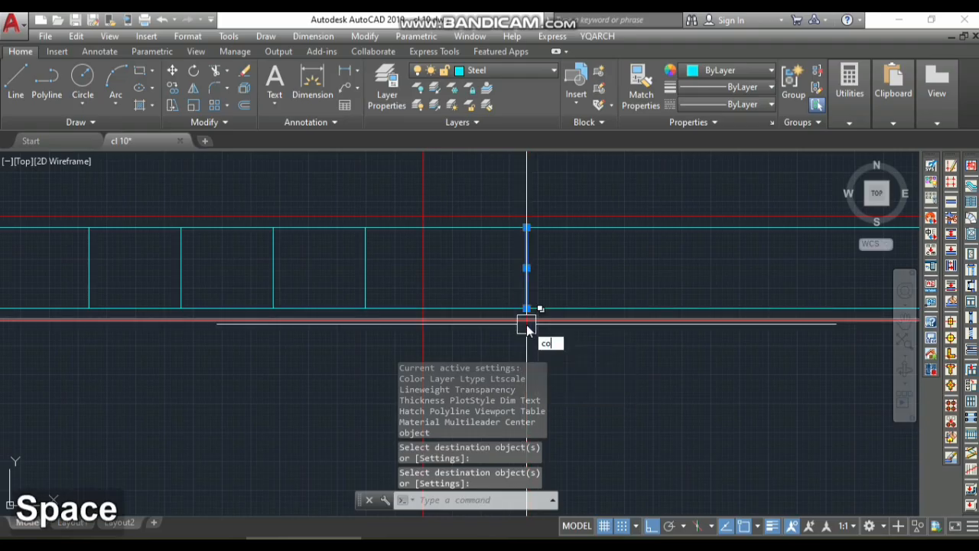
{"action": "key", "text": "space"}
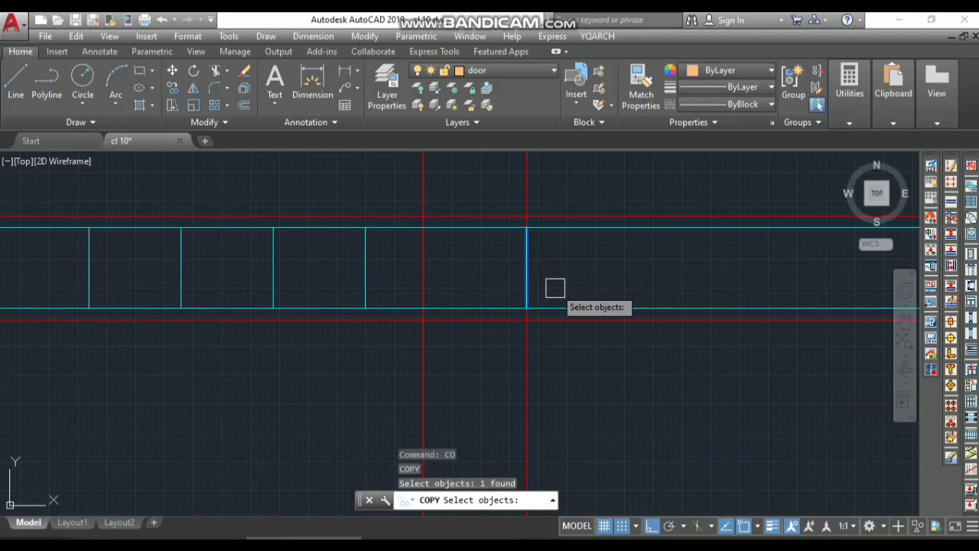
{"action": "key", "text": "space"}
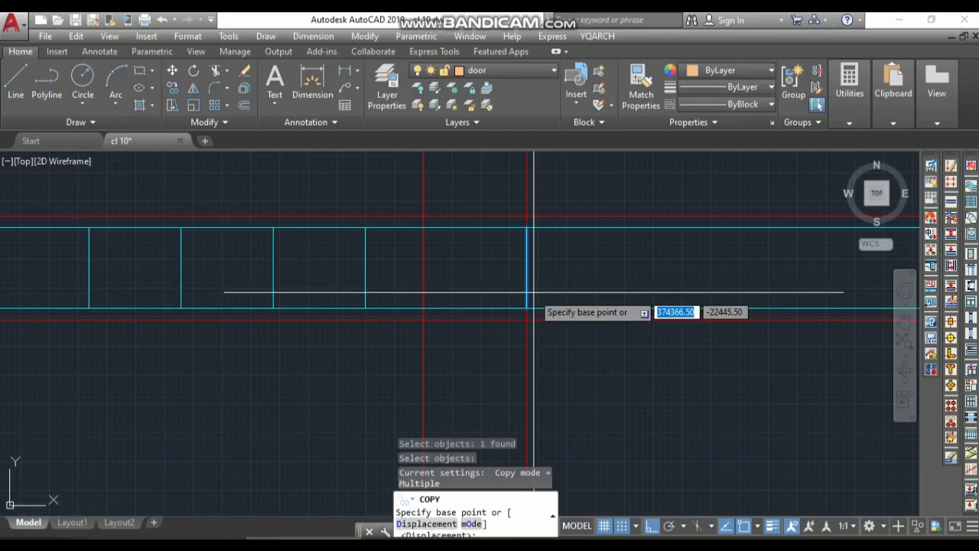
{"action": "left_click", "coordinate": [526, 309]}
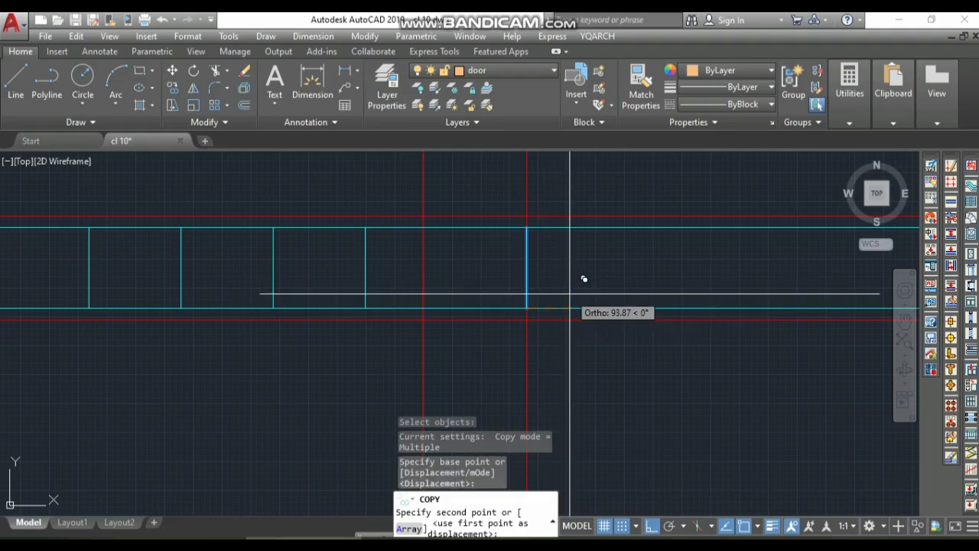
{"action": "key", "text": "space"}
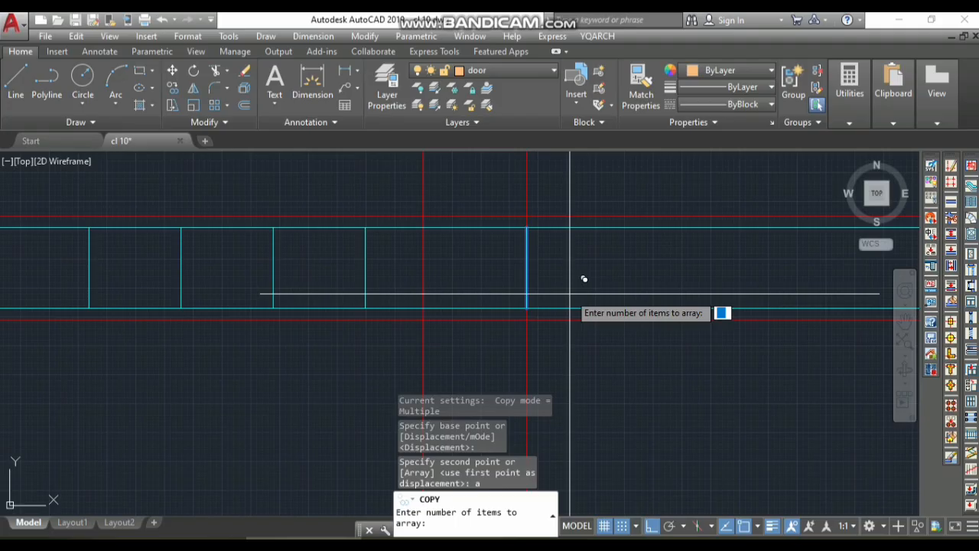
{"action": "type", "text": "15"}
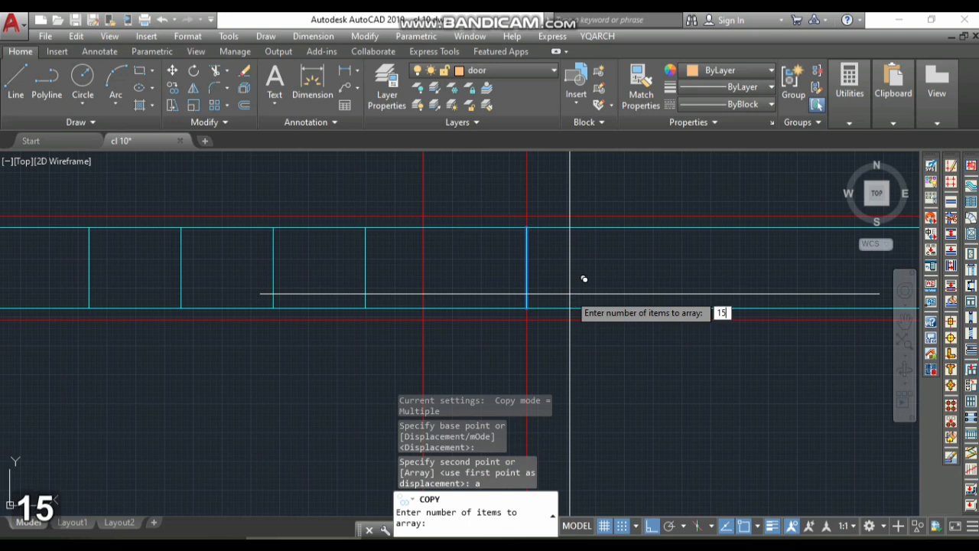
{"action": "key", "text": "space"}
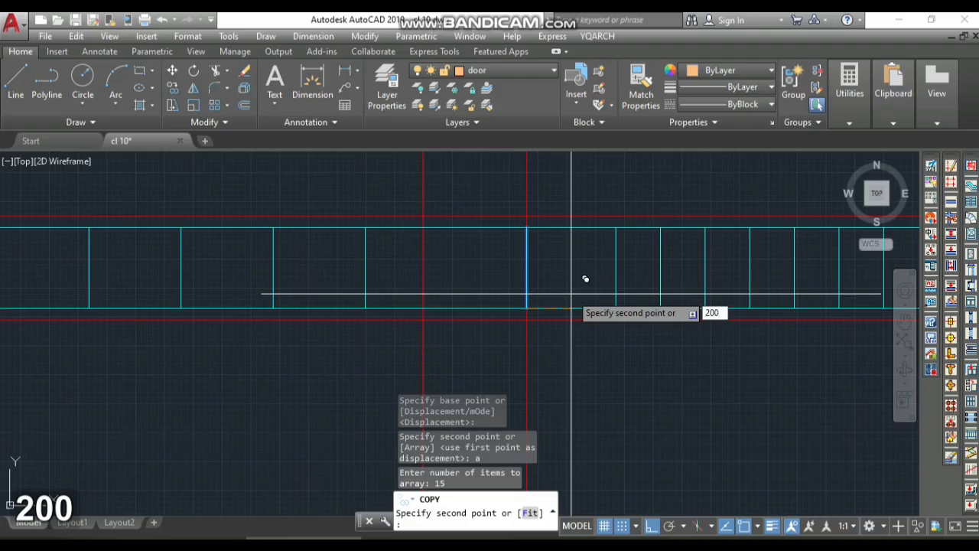
{"action": "key", "text": "space"}
{"action": "key", "text": "space"}
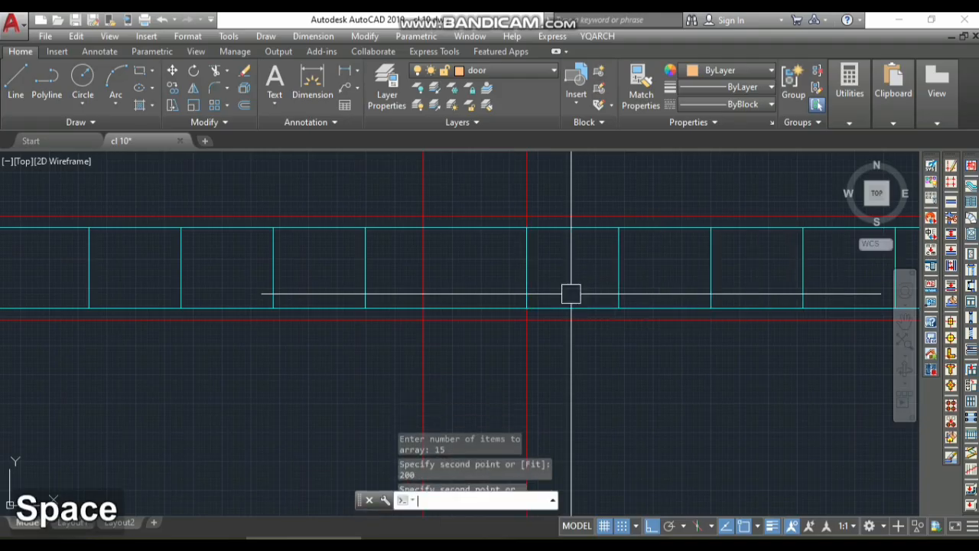
{"action": "scroll", "coordinate": [467, 298], "scroll_direction": "down", "scroll_amount": 5}
{"action": "scroll", "coordinate": [817, 312], "scroll_direction": "up", "scroll_amount": 1}
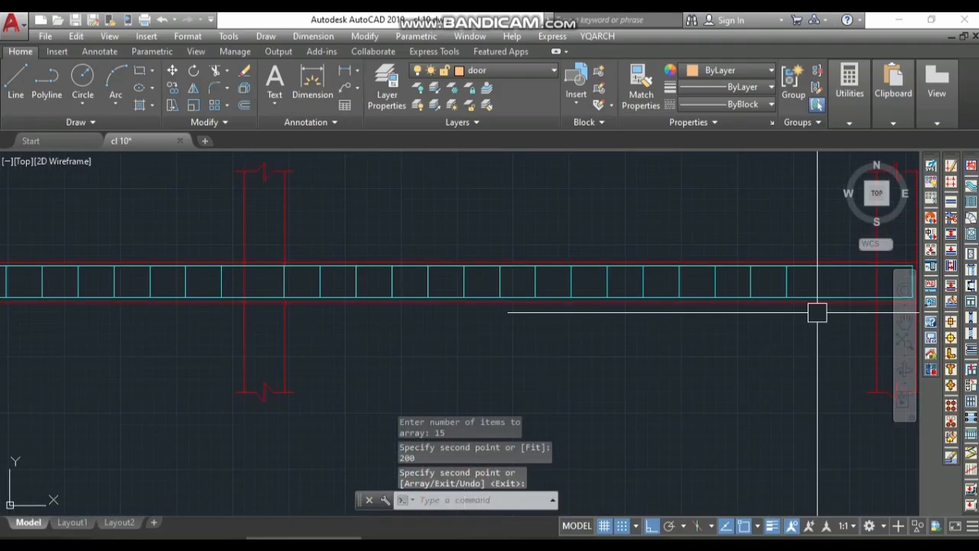
Step: Erase the original stirrup line lying on the middle column's right face
{"action": "left_click", "coordinate": [289, 280]}
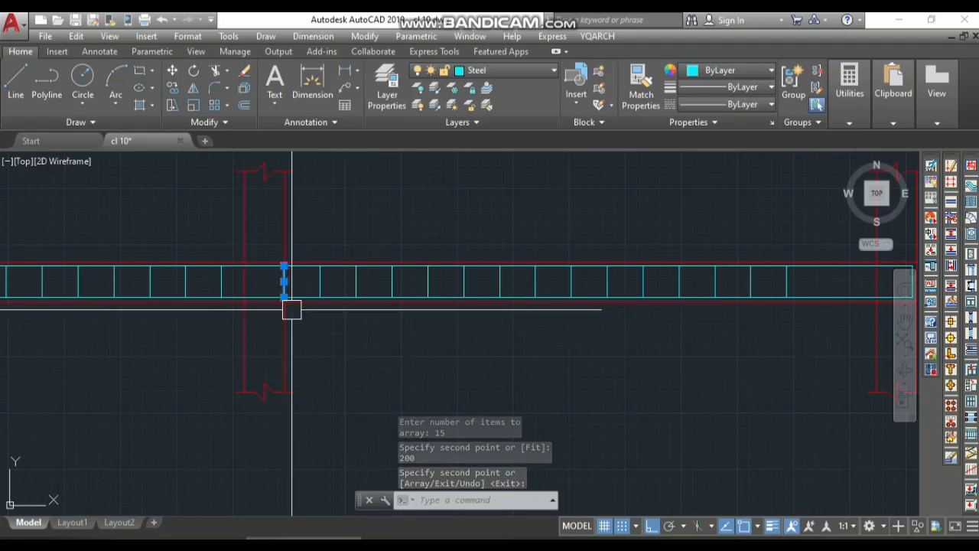
{"action": "type", "text": "e"}
{"action": "key", "text": "space"}
{"action": "scroll", "coordinate": [267, 331], "scroll_direction": "down", "scroll_amount": 3}
{"action": "scroll", "coordinate": [512, 309], "scroll_direction": "up", "scroll_amount": 4}
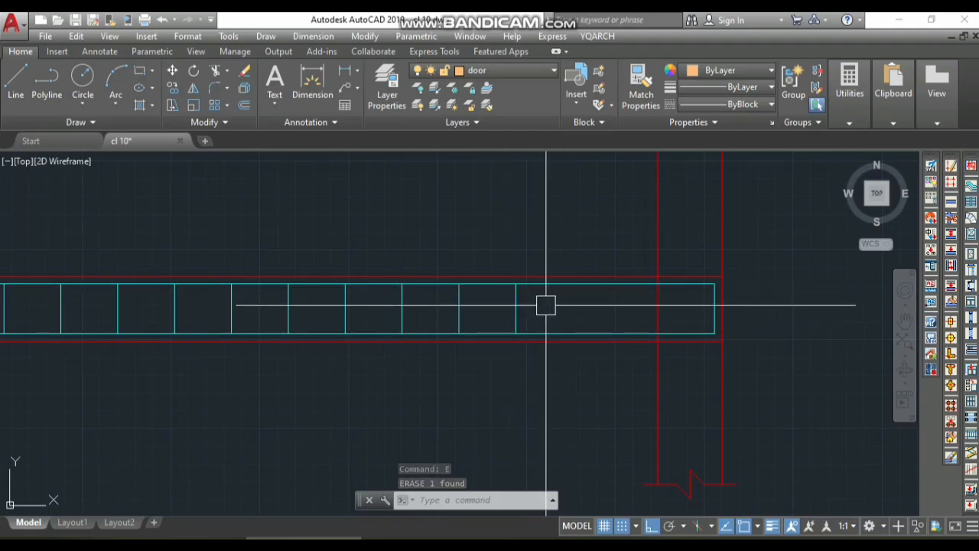
{"action": "type", "text": "c"}
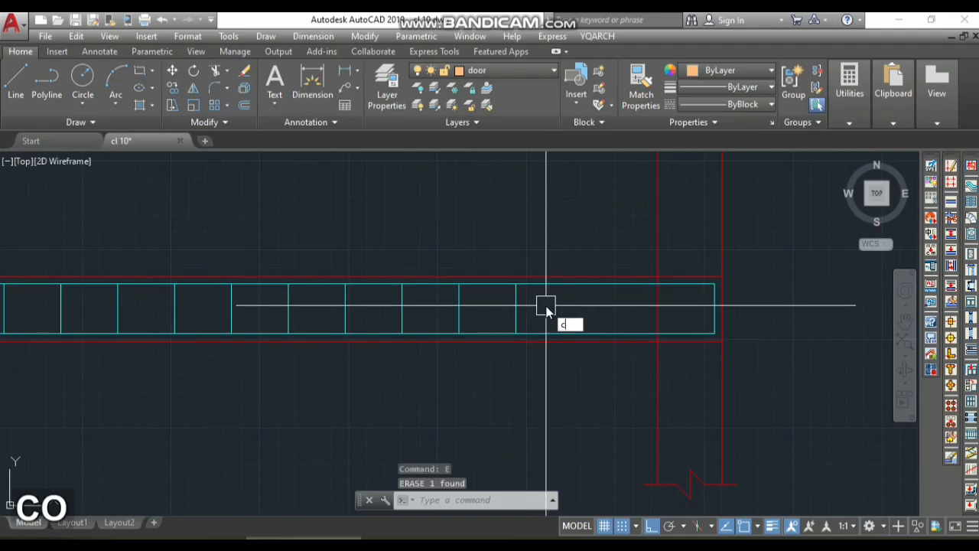
{"action": "type", "text": "o"}
{"action": "key", "text": "space"}
{"action": "key", "text": "Escape"}
{"action": "key", "text": "Escape"}
{"action": "key", "text": "Escape"}
{"action": "scroll", "coordinate": [579, 330], "scroll_direction": "down", "scroll_amount": 2}
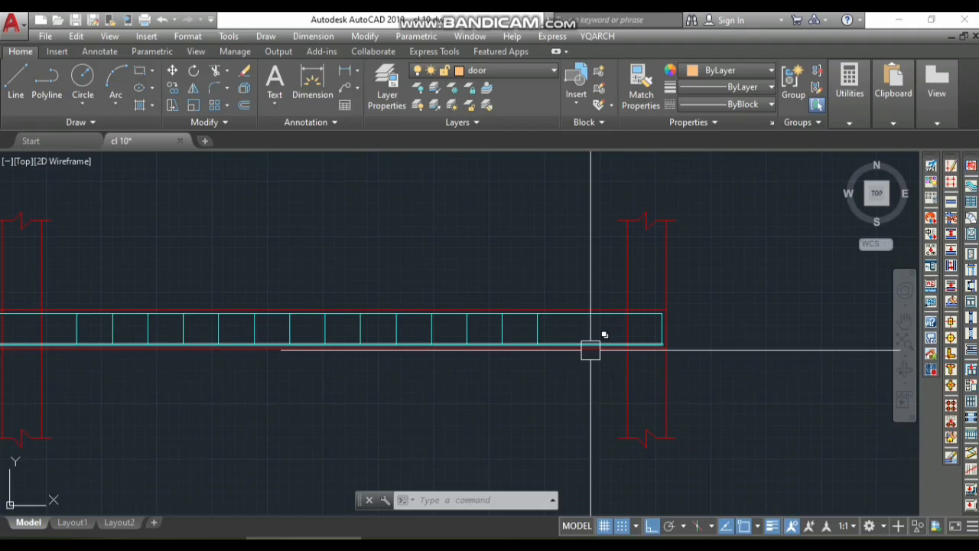
Step: Offset the last stirrup of the right span rightward by 200 twice to fill the span up to the right column
{"action": "key", "text": "space"}
{"action": "type", "text": "2"}
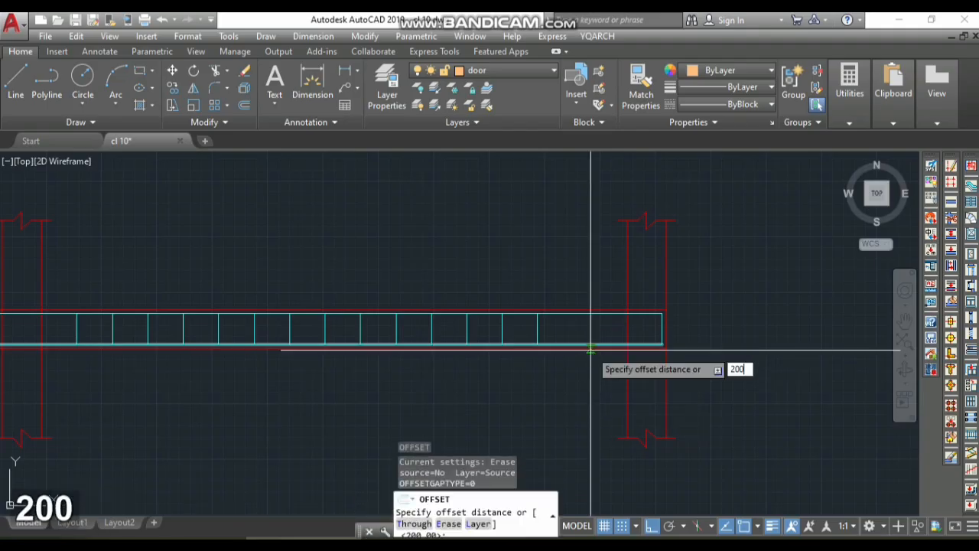
{"action": "type", "text": "00"}
{"action": "key", "text": "space"}
{"action": "left_click", "coordinate": [532, 330]}
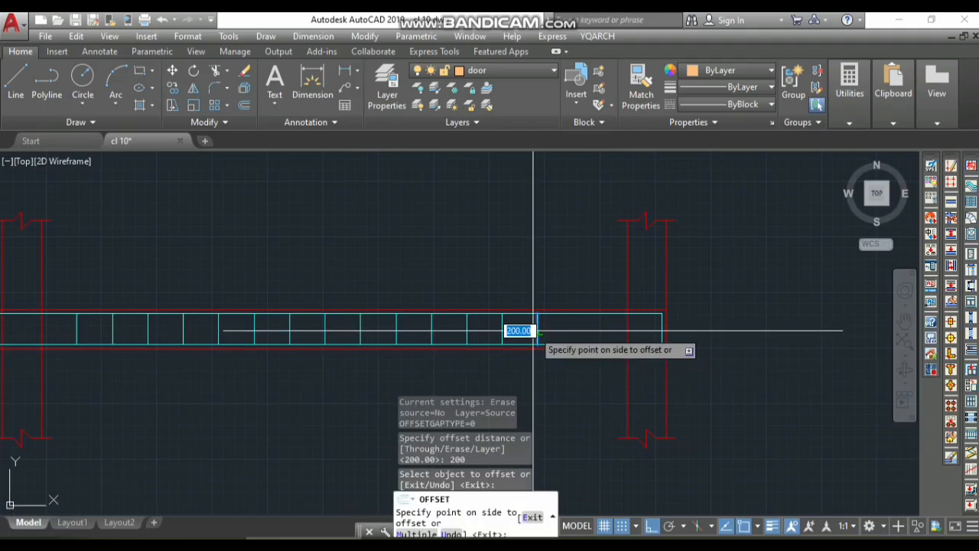
{"action": "left_click", "coordinate": [612, 332]}
{"action": "left_click", "coordinate": [575, 329]}
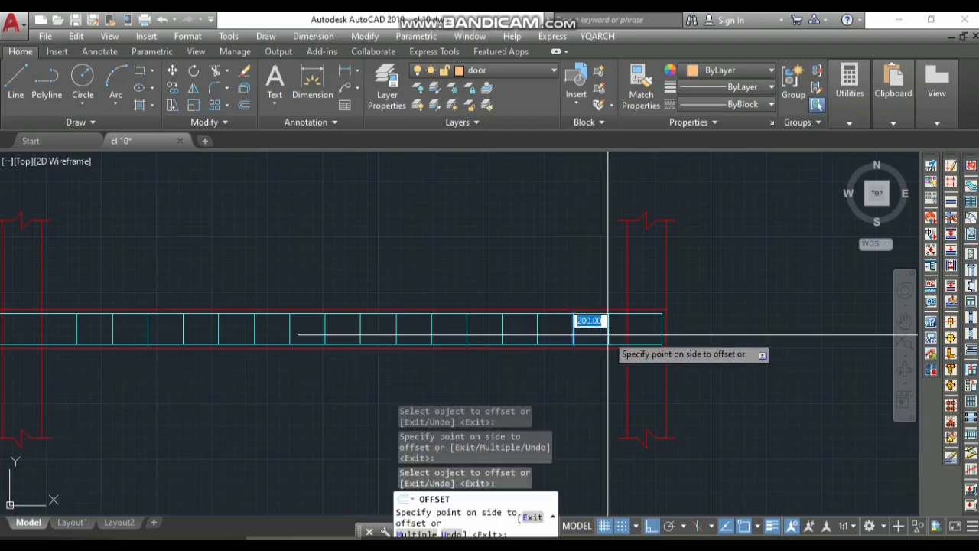
{"action": "left_click", "coordinate": [608, 340]}
{"action": "key", "text": "space"}
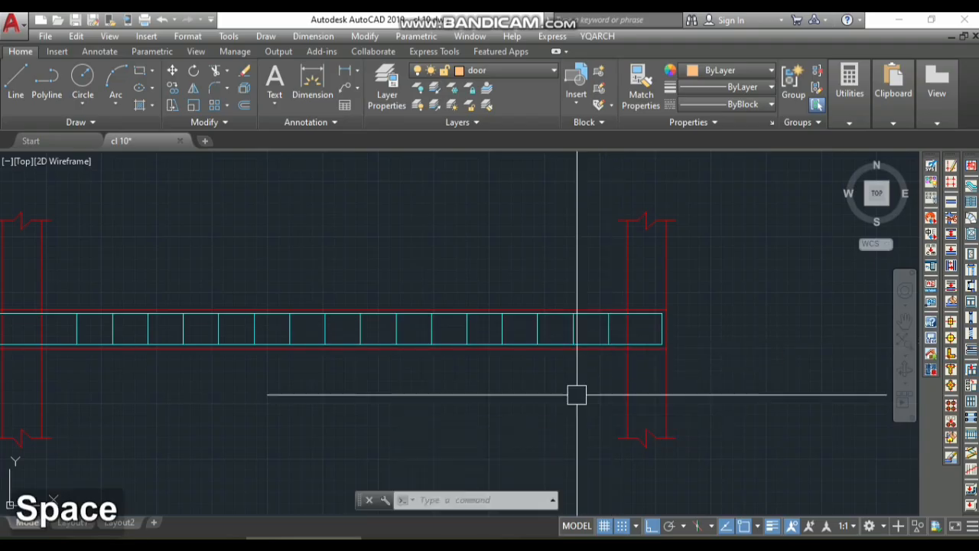
Step: Draw an 1800 long horizontal line rightward along the upper steel line, starting at the left column's inner face
{"action": "scroll", "coordinate": [577, 395], "scroll_direction": "down", "scroll_amount": 4}
{"action": "scroll", "coordinate": [339, 372], "scroll_direction": "up", "scroll_amount": 6}
{"action": "scroll", "coordinate": [306, 354], "scroll_direction": "up", "scroll_amount": 4}
{"action": "scroll", "coordinate": [247, 344], "scroll_direction": "down", "scroll_amount": 5}
{"action": "scroll", "coordinate": [273, 339], "scroll_direction": "up", "scroll_amount": 3}
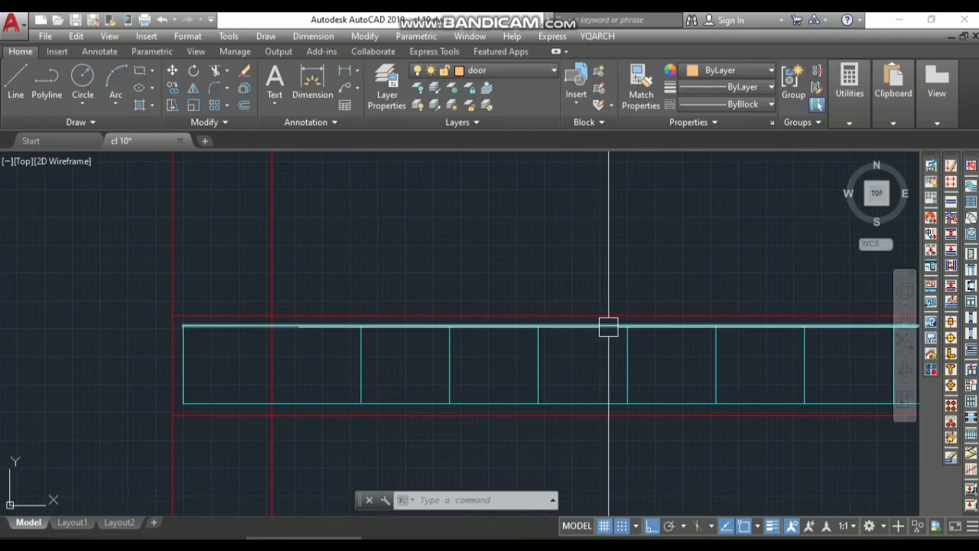
{"action": "type", "text": "l"}
{"action": "key", "text": "space"}
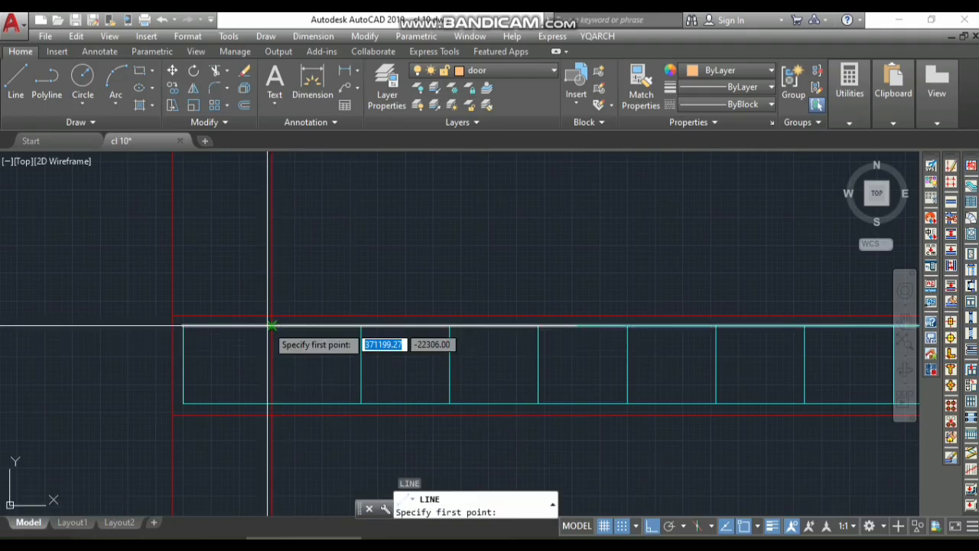
{"action": "left_click", "coordinate": [271, 326]}
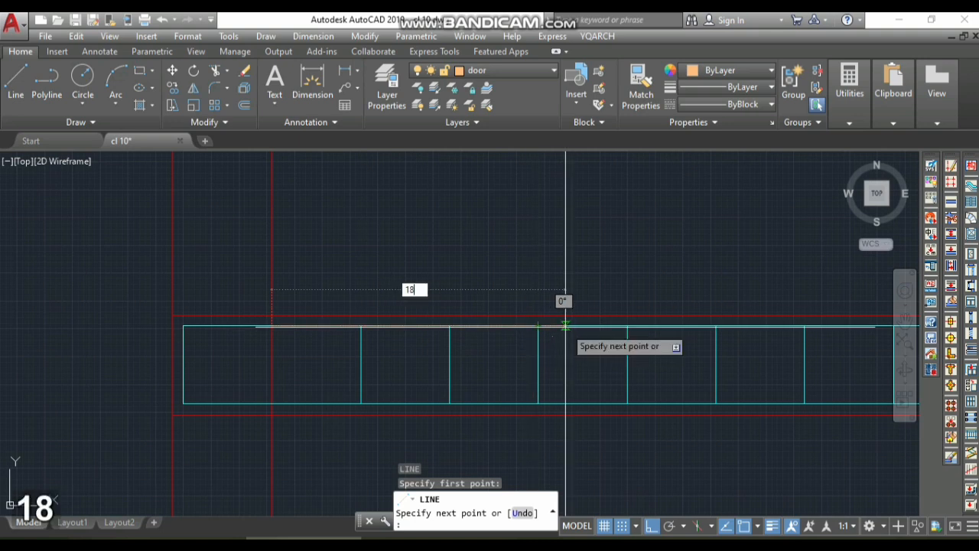
{"action": "key", "text": "space"}
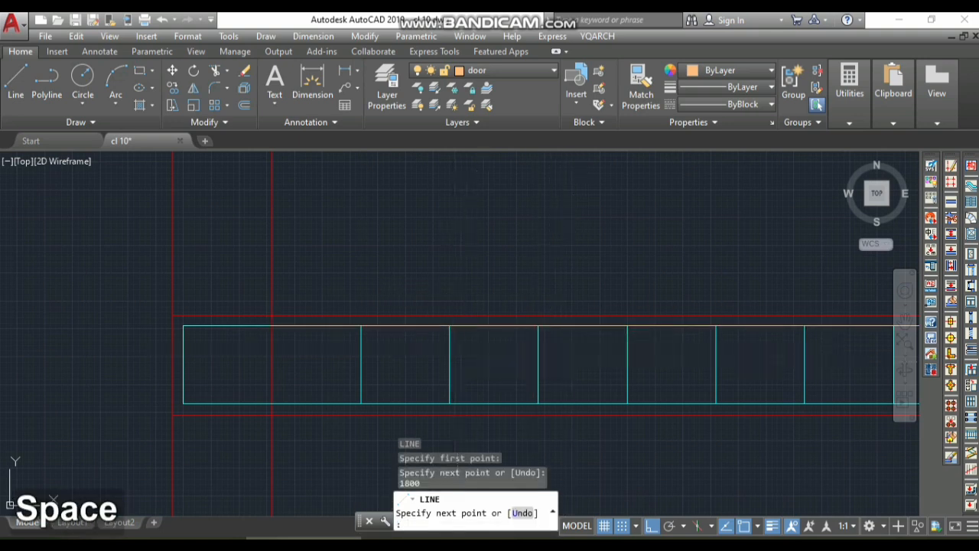
{"action": "key", "text": "space"}
{"action": "left_click", "coordinate": [406, 327]}
{"action": "key", "text": "Escape"}
Step: Stretch the 1800 line's left end to the upper-left corner of the steel outline, and move that end 25 inward
{"action": "left_click", "coordinate": [277, 331]}
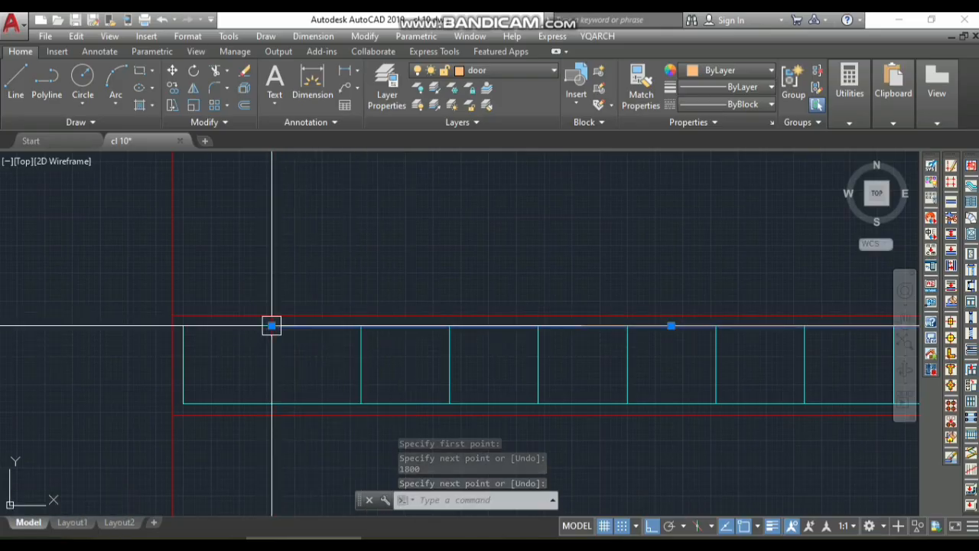
{"action": "left_click", "coordinate": [271, 326]}
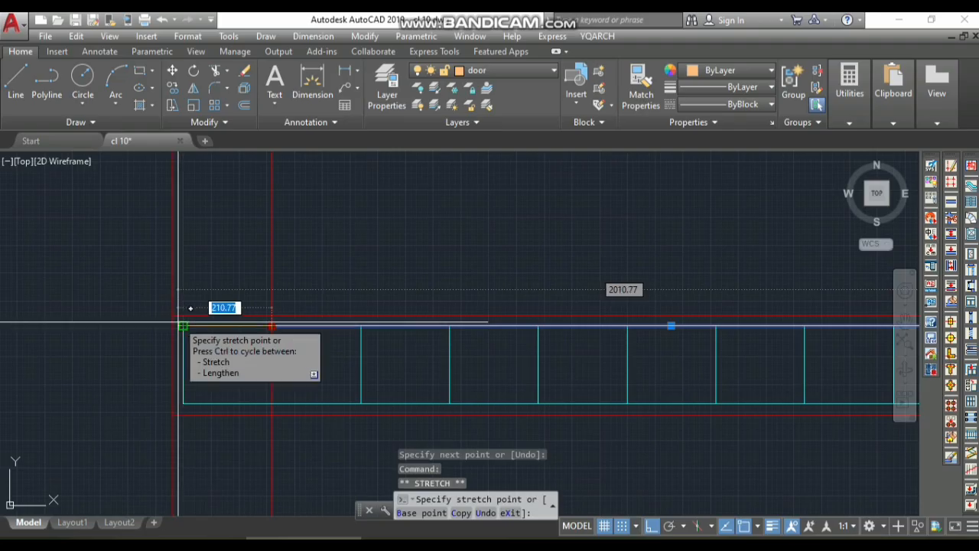
{"action": "left_click", "coordinate": [182, 326]}
{"action": "left_click", "coordinate": [184, 327]}
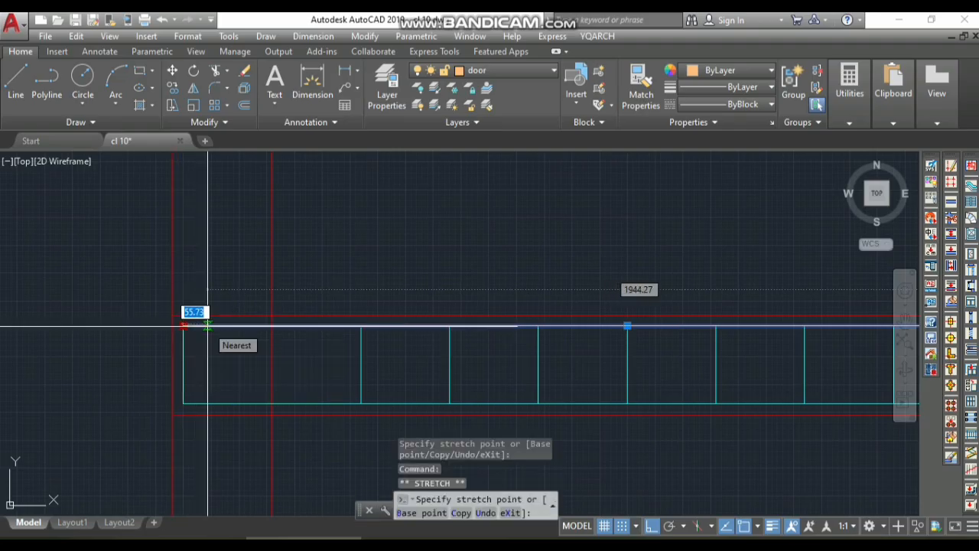
{"action": "type", "text": "25"}
{"action": "key", "text": "space"}
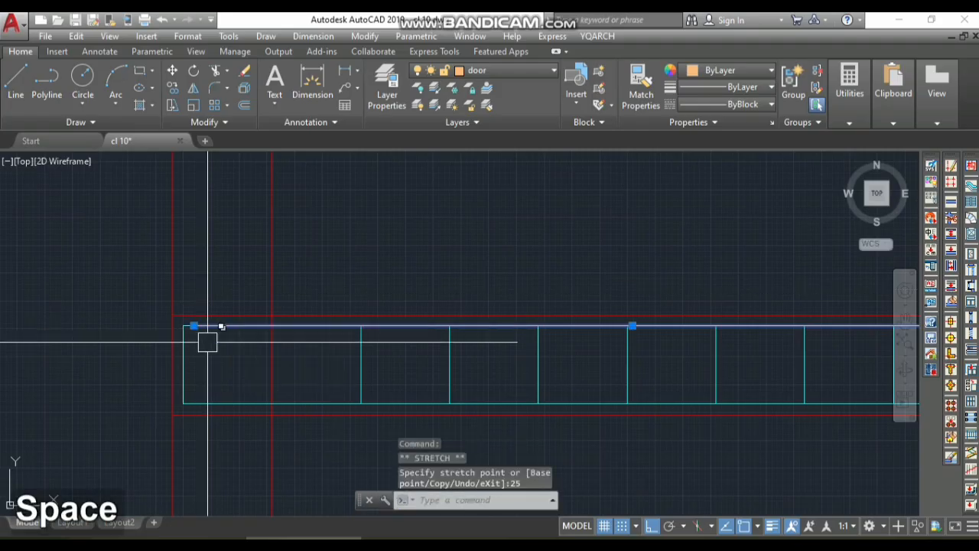
Step: Offset the extra bar line 25 downward inside the steel outline and erase the original line
{"action": "type", "text": "o"}
{"action": "key", "text": "space"}
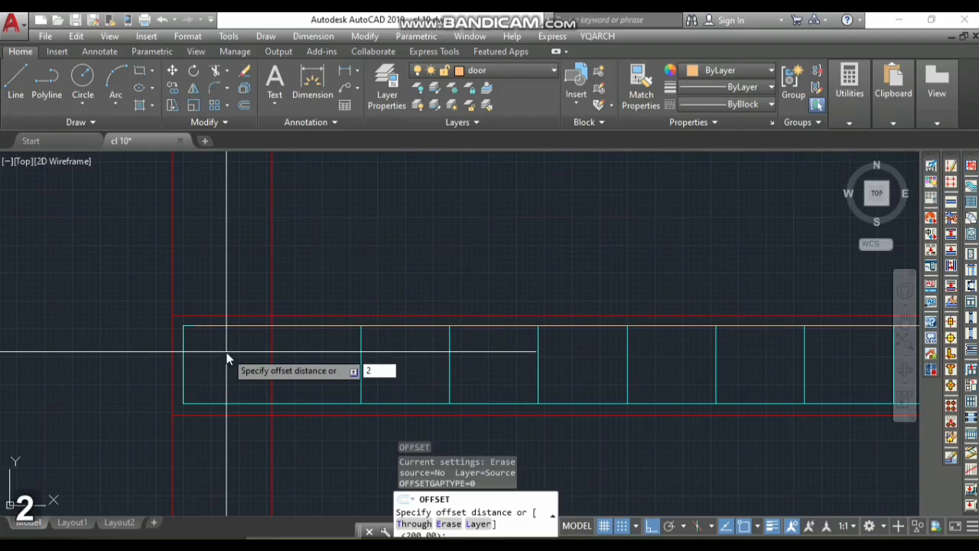
{"action": "key", "text": "space"}
{"action": "left_click", "coordinate": [256, 337]}
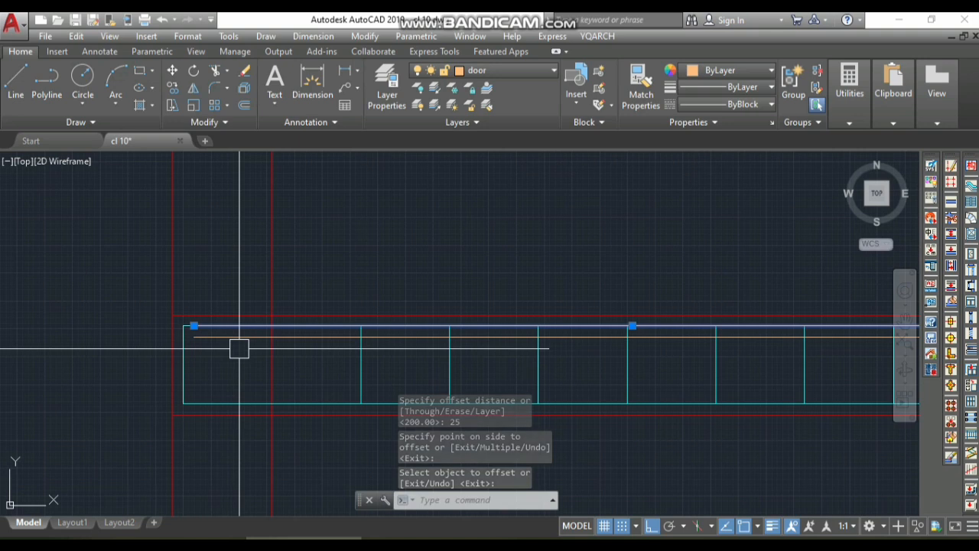
{"action": "type", "text": "E"}
{"action": "key", "text": "space"}
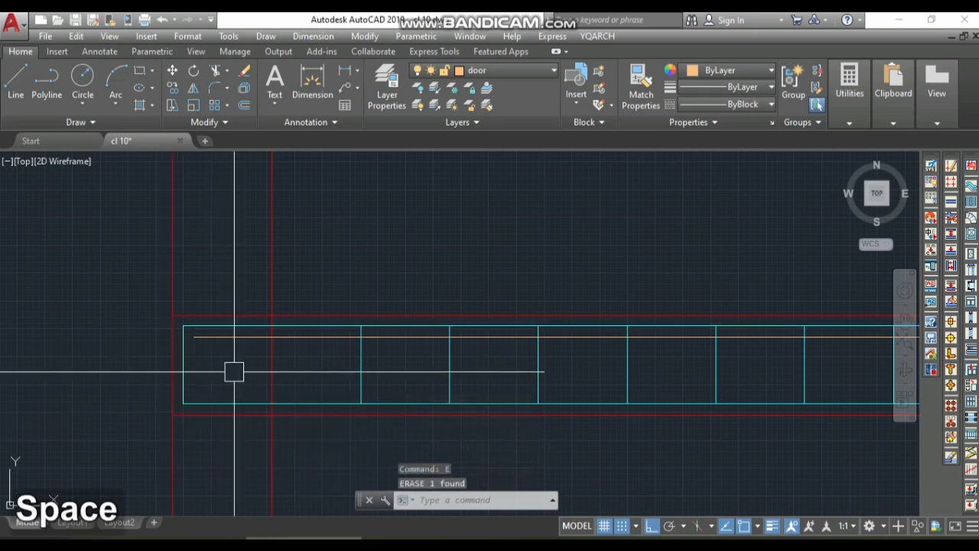
Step: Examine the bent left end of the extra top bar in the finished GB.1 section and try an aligned dimension on its vertical leg
{"action": "scroll", "coordinate": [230, 373], "scroll_direction": "down", "scroll_amount": 6}
{"action": "scroll", "coordinate": [223, 298], "scroll_direction": "up", "scroll_amount": 8}
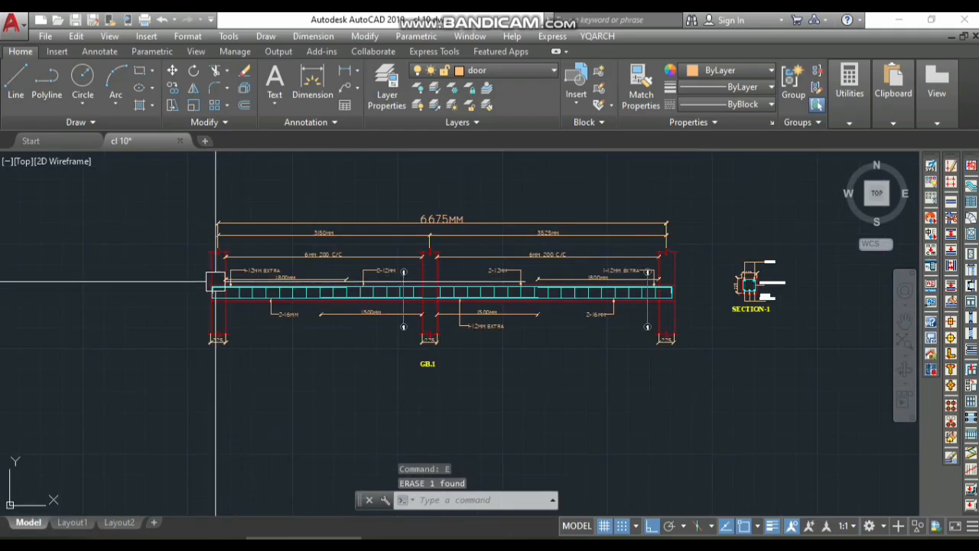
{"action": "left_click", "coordinate": [163, 323]}
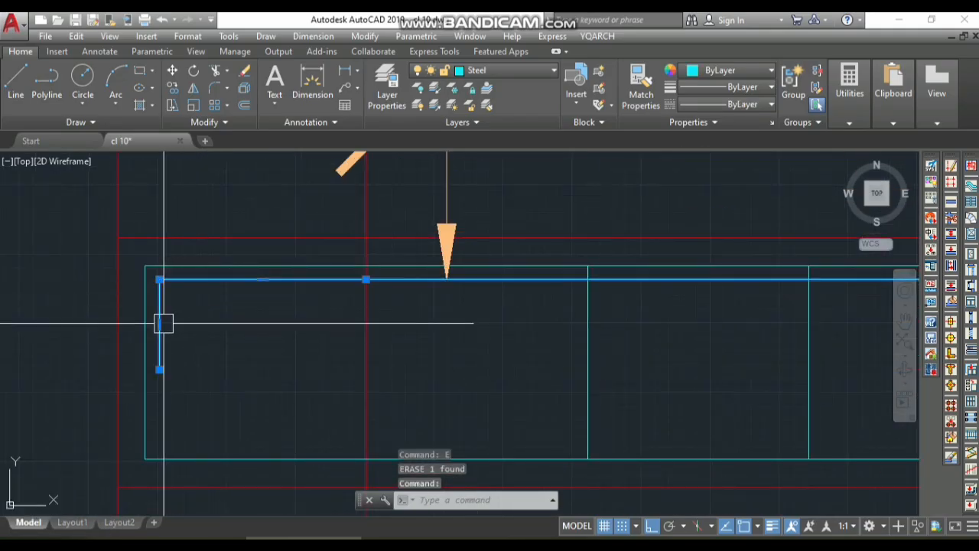
{"action": "key", "text": "Escape"}
{"action": "key", "text": "Escape"}
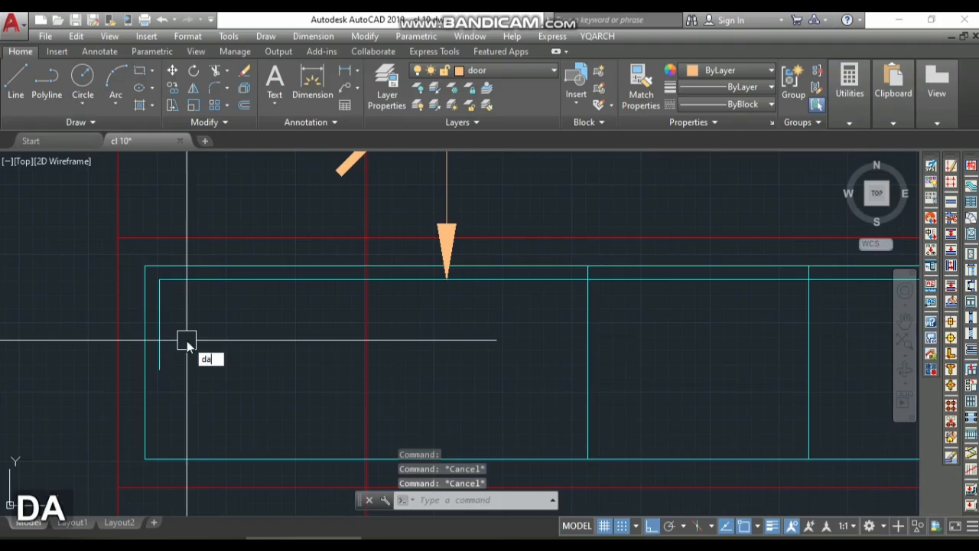
{"action": "type", "text": "da"}
{"action": "key", "text": "space"}
{"action": "left_click", "coordinate": [161, 288]}
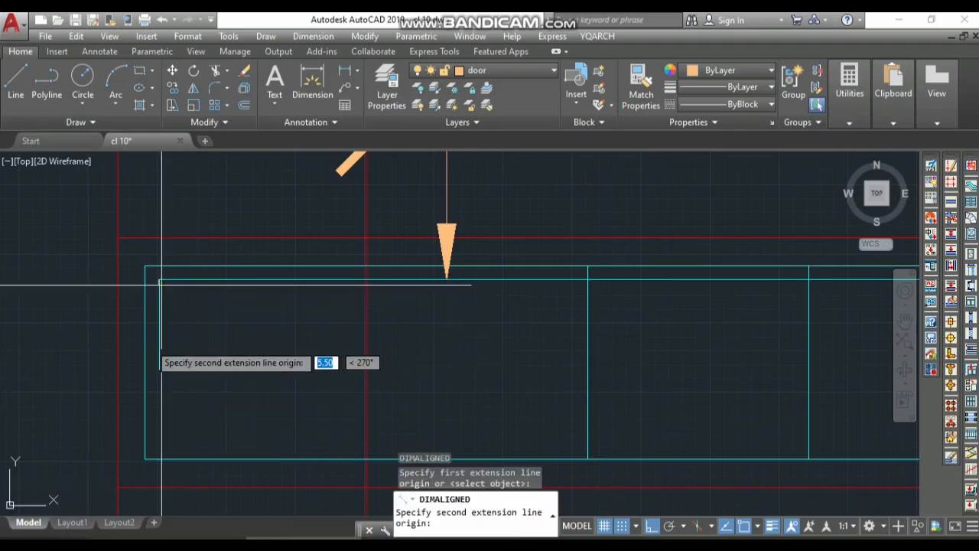
{"action": "key", "text": "Escape"}
{"action": "scroll", "coordinate": [201, 252], "scroll_direction": "down", "scroll_amount": 5}
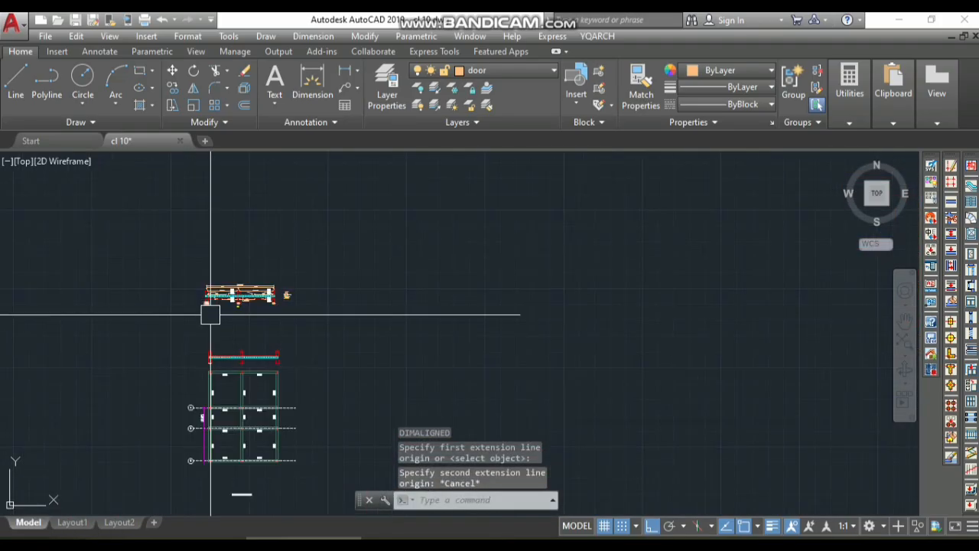
{"action": "scroll", "coordinate": [203, 350], "scroll_direction": "up", "scroll_amount": 8}
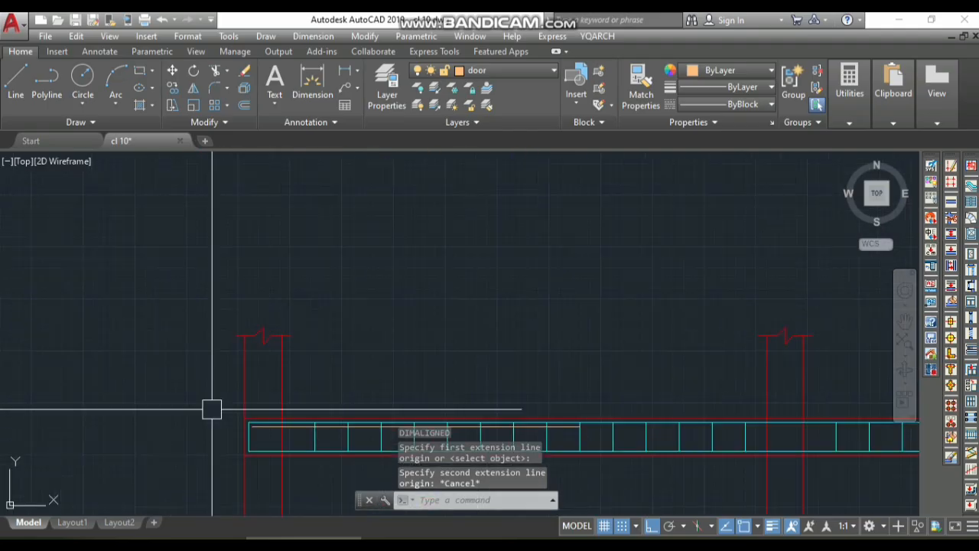
Step: Draw a vertical leg down from the extra top bar's left end to the mid-height of the steel outline
{"action": "scroll", "coordinate": [266, 460], "scroll_direction": "up", "scroll_amount": 3}
{"action": "type", "text": "l"}
{"action": "key", "text": "space"}
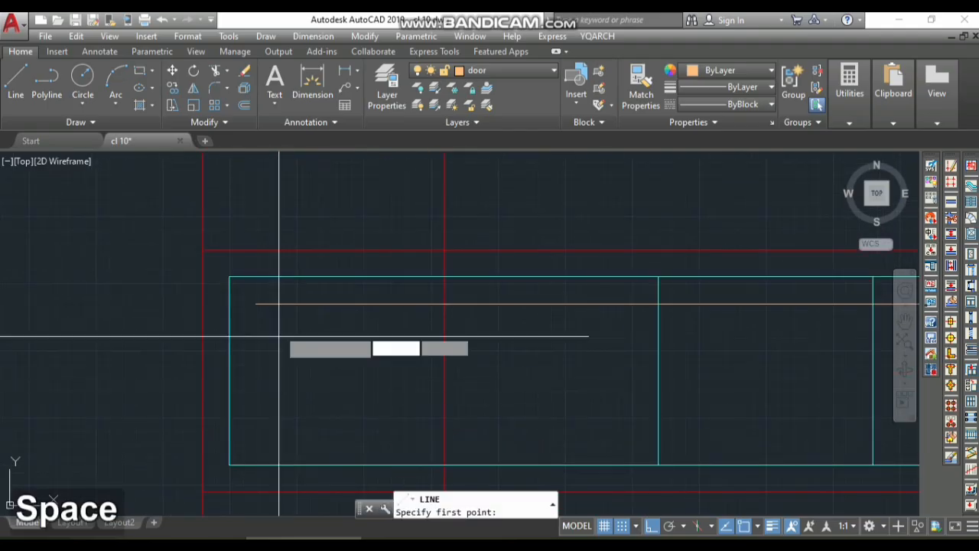
{"action": "left_click", "coordinate": [256, 304]}
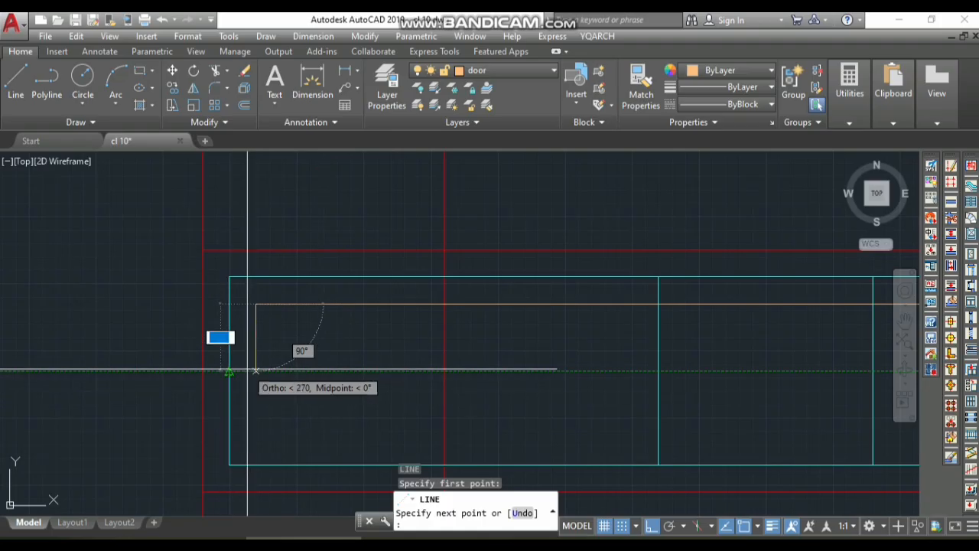
{"action": "left_click", "coordinate": [249, 368]}
{"action": "key", "text": "space"}
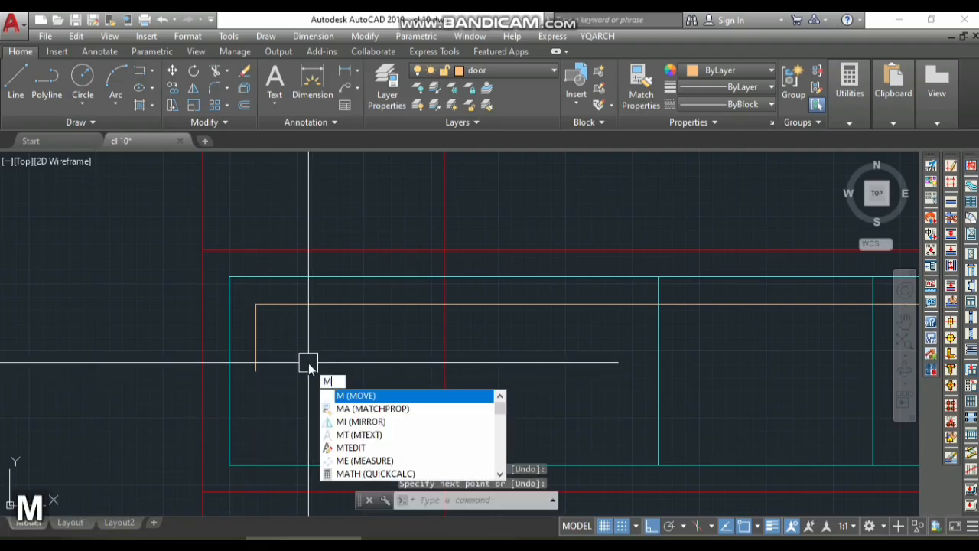
Step: Match the properties of the cyan upper steel line onto the extra top bar and its vertical leg
{"action": "key", "text": "space"}
{"action": "left_click", "coordinate": [328, 300]}
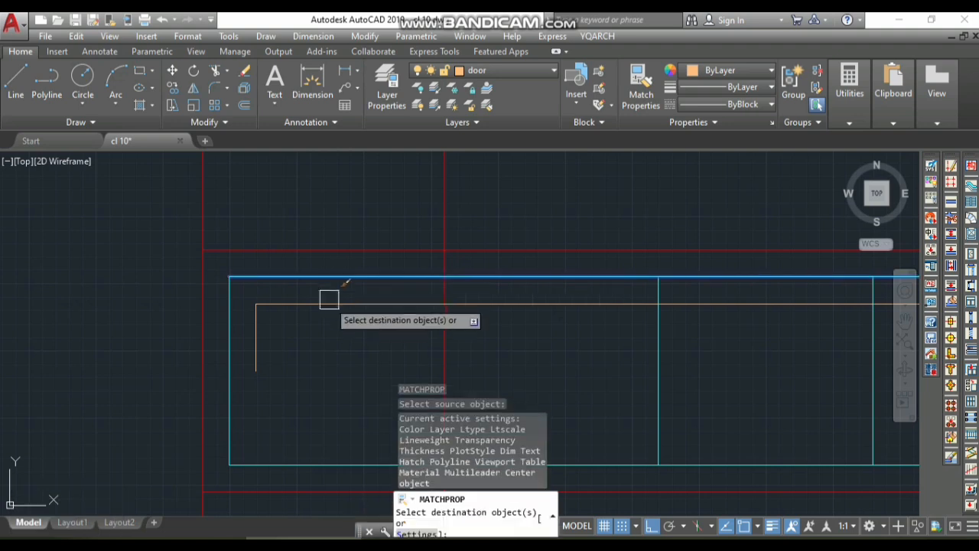
{"action": "key", "text": "space"}
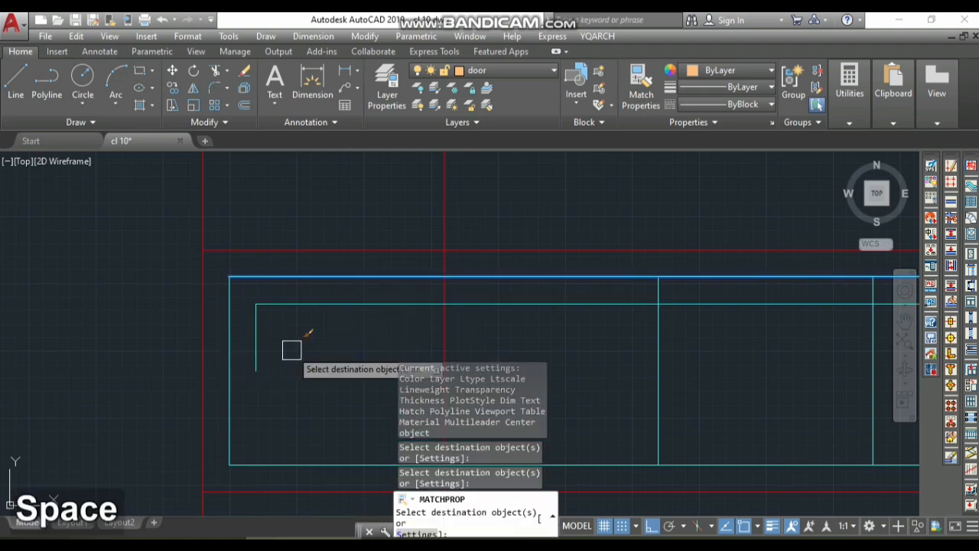
{"action": "scroll", "coordinate": [285, 337], "scroll_direction": "down", "scroll_amount": 5}
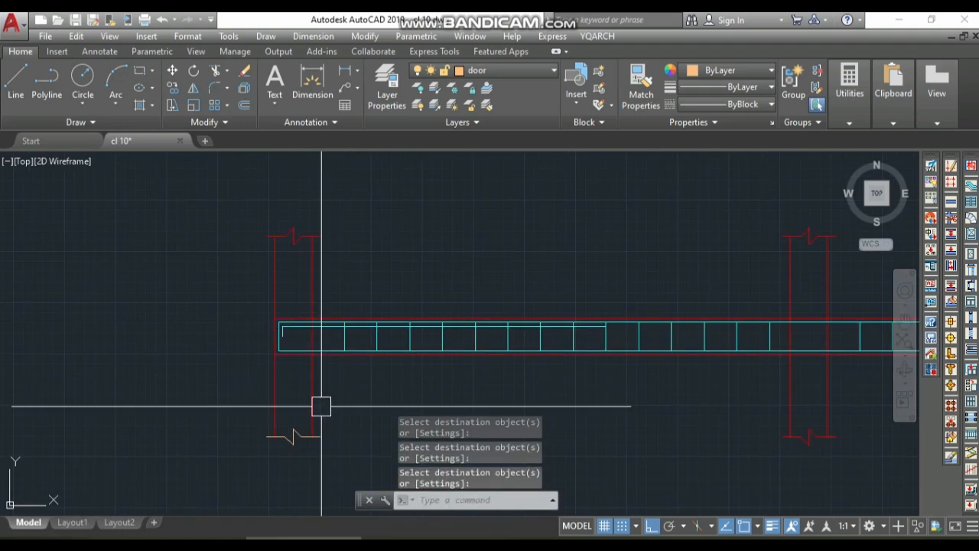
Step: Mirror the extra top bar and its leg about a vertical axis through the beam's midpoint, keeping the source objects
{"action": "scroll", "coordinate": [321, 399], "scroll_direction": "down", "scroll_amount": 5}
{"action": "scroll", "coordinate": [363, 396], "scroll_direction": "up", "scroll_amount": 3}
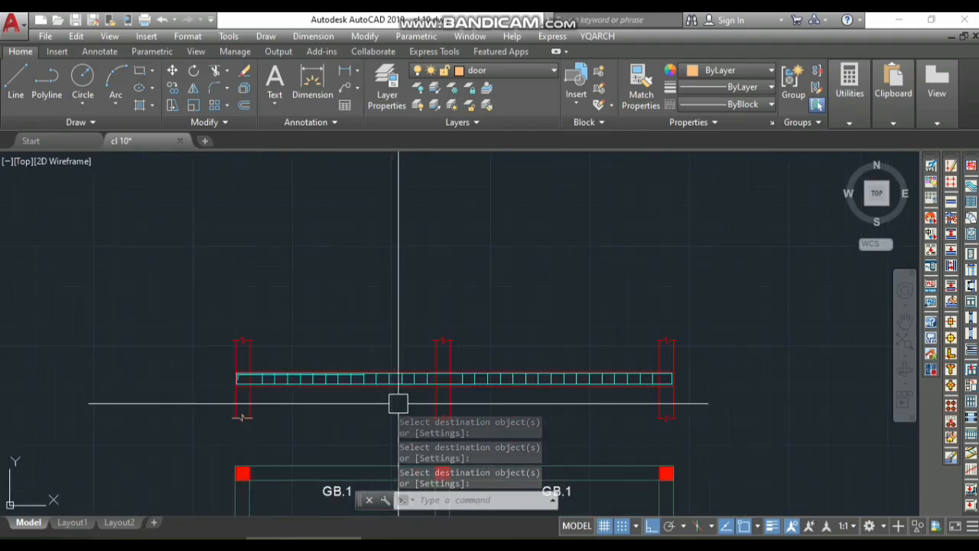
{"action": "scroll", "coordinate": [664, 382], "scroll_direction": "up", "scroll_amount": 4}
{"action": "scroll", "coordinate": [745, 371], "scroll_direction": "down", "scroll_amount": 4}
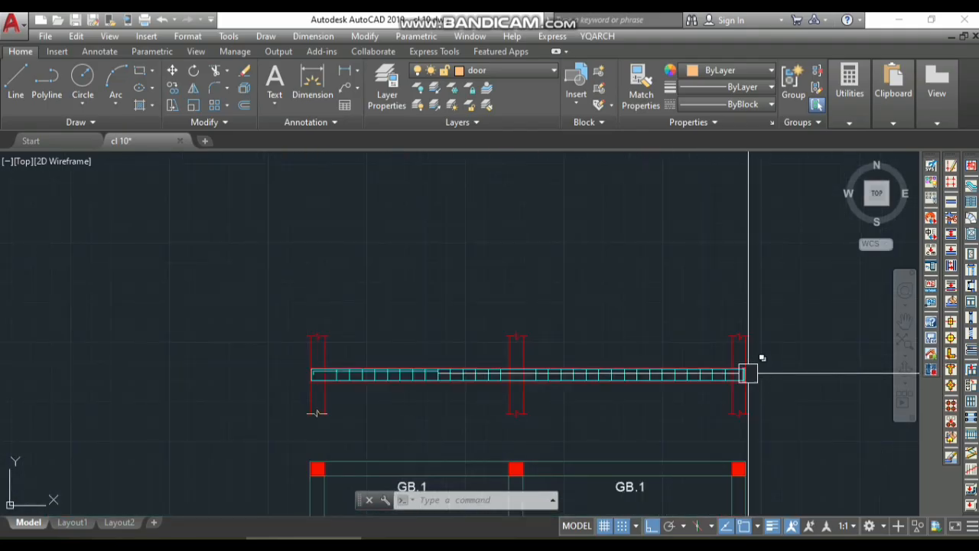
{"action": "scroll", "coordinate": [273, 360], "scroll_direction": "up", "scroll_amount": 3}
{"action": "scroll", "coordinate": [239, 332], "scroll_direction": "up", "scroll_amount": 2}
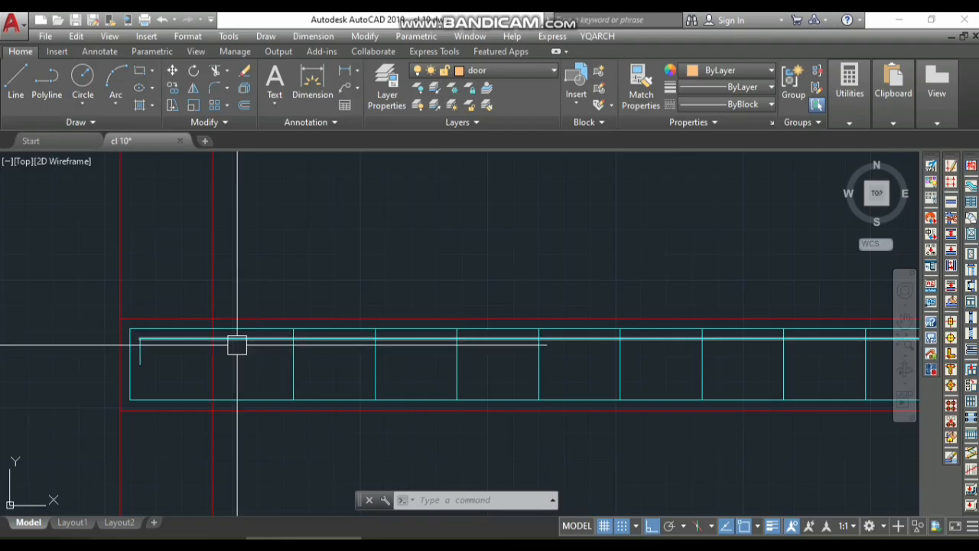
{"action": "left_click", "coordinate": [237, 341]}
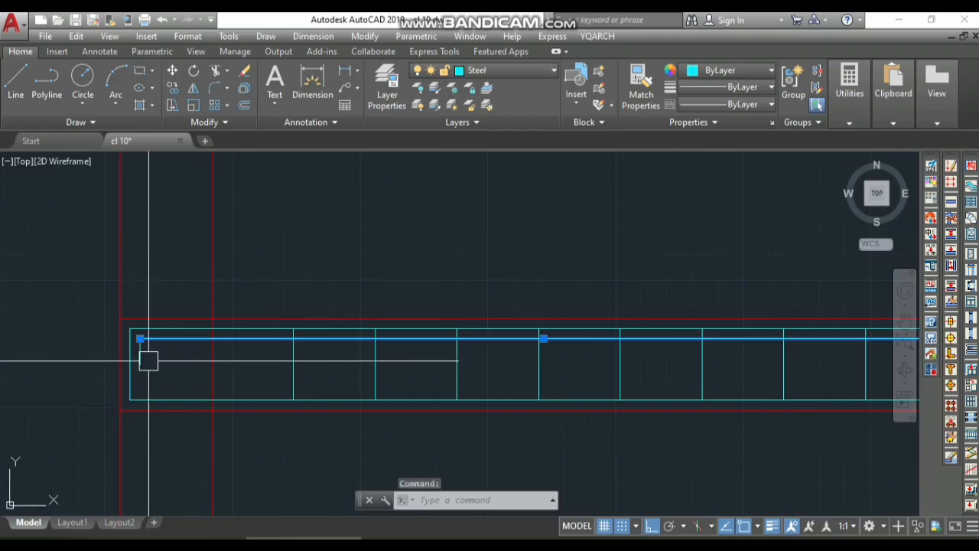
{"action": "scroll", "coordinate": [126, 363], "scroll_direction": "down", "scroll_amount": 4}
{"action": "middle_click_drag", "start_coordinate": [505, 427], "coordinate": [303, 402]}
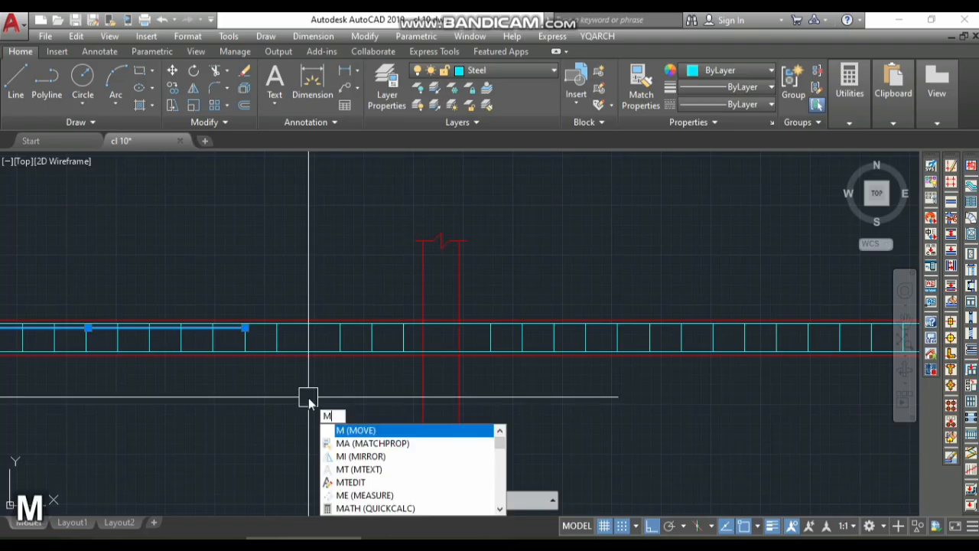
{"action": "key", "text": "space"}
{"action": "scroll", "coordinate": [308, 395], "scroll_direction": "down", "scroll_amount": 3}
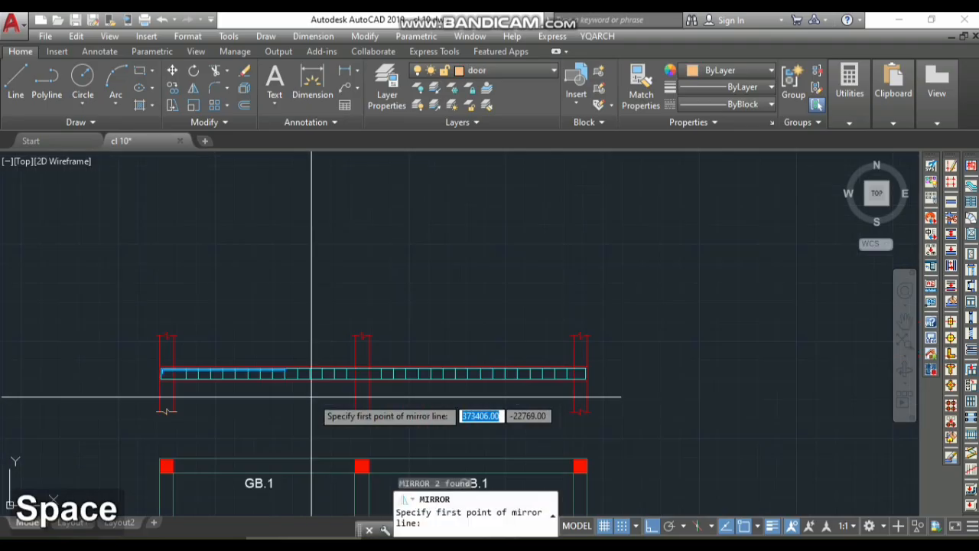
{"action": "scroll", "coordinate": [355, 377], "scroll_direction": "up", "scroll_amount": 3}
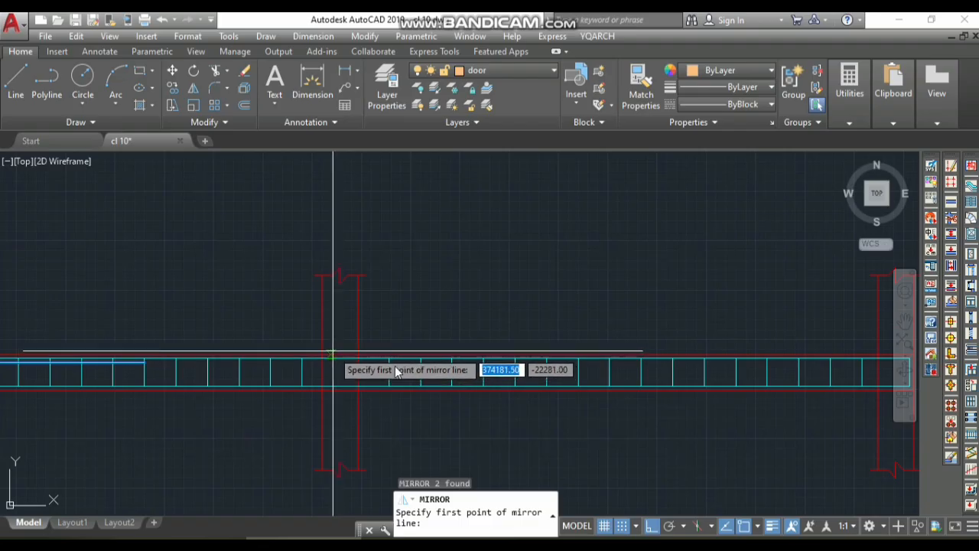
{"action": "left_click", "coordinate": [374, 355]}
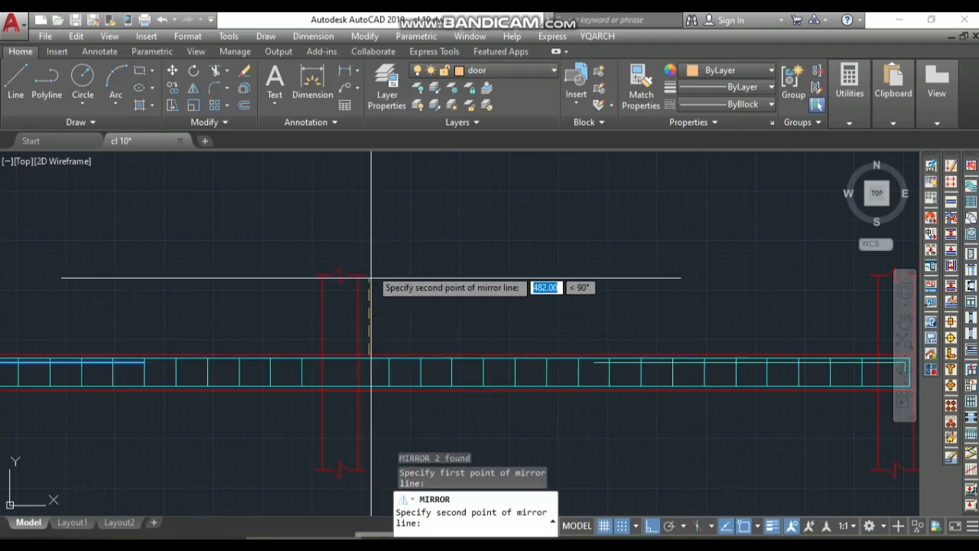
{"action": "left_click", "coordinate": [381, 227]}
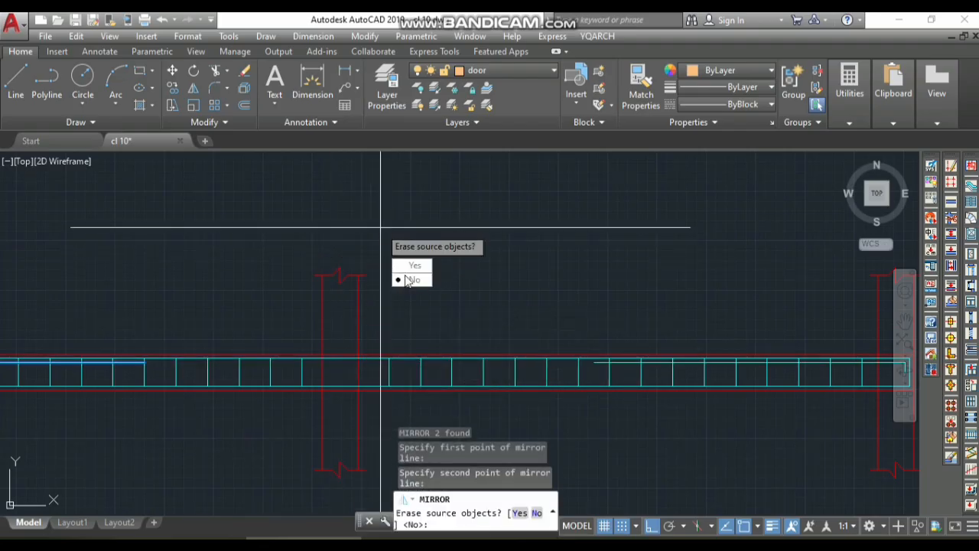
{"action": "type", "text": "N"}
{"action": "key", "text": "Return"}
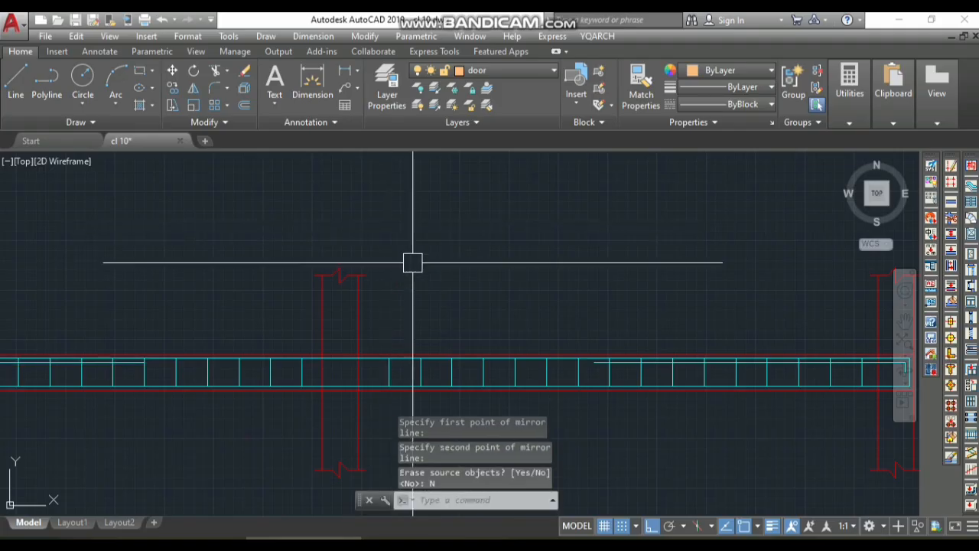
Step: Examine the bottom extra bars and their lengths beside the middle column in the finished GB.1 section
{"action": "scroll", "coordinate": [552, 344], "scroll_direction": "down", "scroll_amount": 3}
{"action": "scroll", "coordinate": [674, 375], "scroll_direction": "up", "scroll_amount": 3}
{"action": "scroll", "coordinate": [728, 330], "scroll_direction": "down", "scroll_amount": 3}
{"action": "scroll", "coordinate": [325, 324], "scroll_direction": "up", "scroll_amount": 3}
{"action": "scroll", "coordinate": [324, 325], "scroll_direction": "down", "scroll_amount": 4}
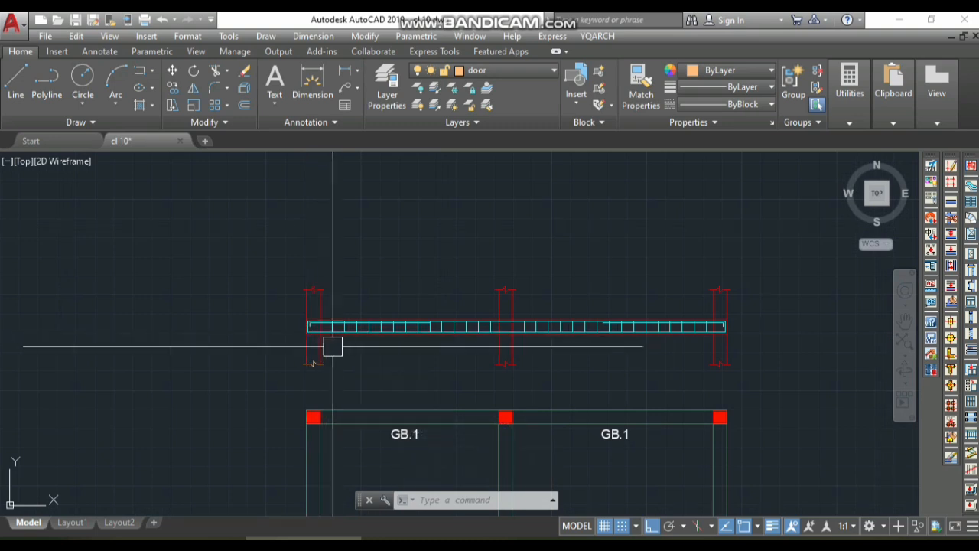
{"action": "scroll", "coordinate": [420, 343], "scroll_direction": "down", "scroll_amount": 2}
{"action": "scroll", "coordinate": [426, 349], "scroll_direction": "up", "scroll_amount": 3}
{"action": "scroll", "coordinate": [420, 350], "scroll_direction": "down", "scroll_amount": 3}
{"action": "scroll", "coordinate": [416, 351], "scroll_direction": "up", "scroll_amount": 3}
{"action": "scroll", "coordinate": [416, 351], "scroll_direction": "down", "scroll_amount": 4}
{"action": "scroll", "coordinate": [428, 196], "scroll_direction": "up", "scroll_amount": 3}
{"action": "scroll", "coordinate": [429, 199], "scroll_direction": "up", "scroll_amount": 6}
{"action": "scroll", "coordinate": [459, 277], "scroll_direction": "down", "scroll_amount": 2}
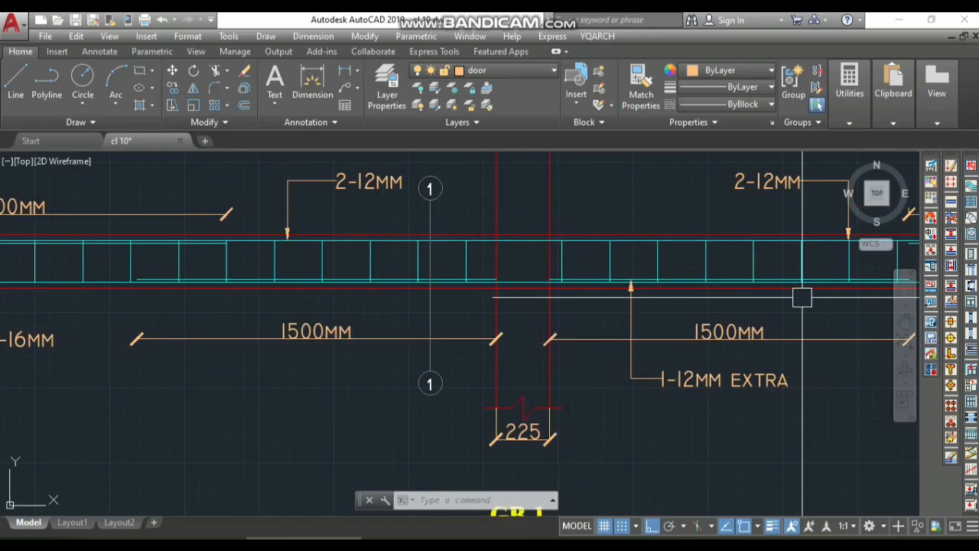
{"action": "scroll", "coordinate": [801, 299], "scroll_direction": "down", "scroll_amount": 8}
{"action": "scroll", "coordinate": [420, 264], "scroll_direction": "up", "scroll_amount": 3}
Step: Draw a 1500 long line leftward along the lower steel line, starting at the middle column's left face
{"action": "scroll", "coordinate": [422, 343], "scroll_direction": "up", "scroll_amount": 10}
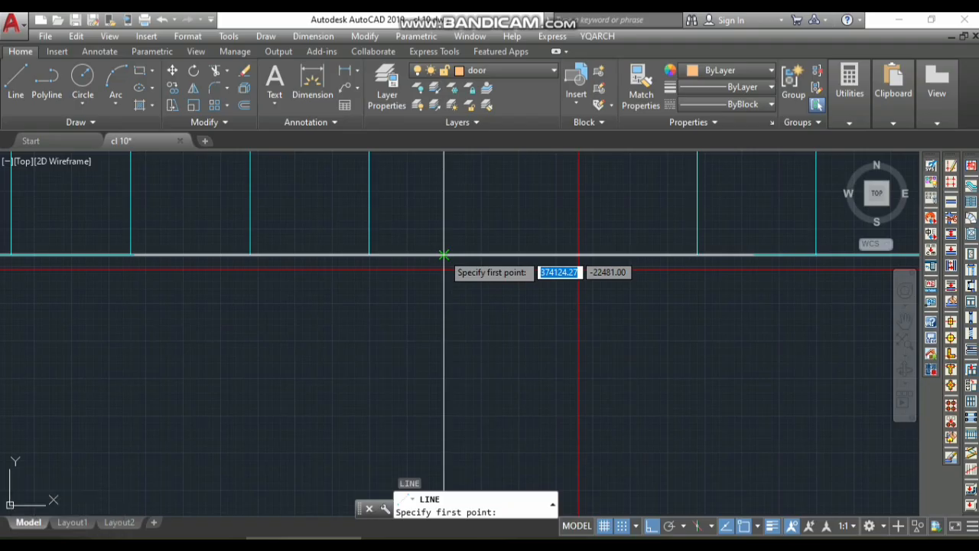
{"action": "left_click", "coordinate": [444, 253]}
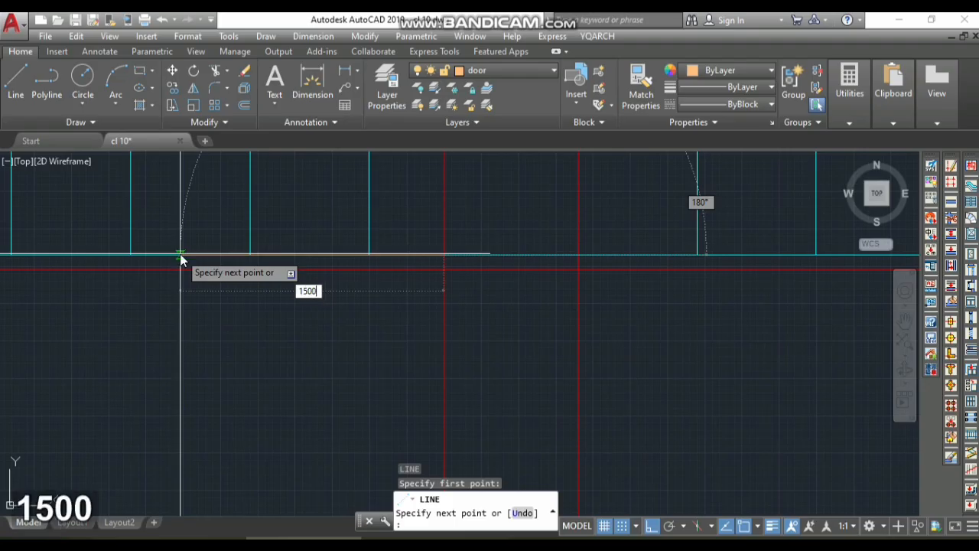
{"action": "key", "text": "space"}
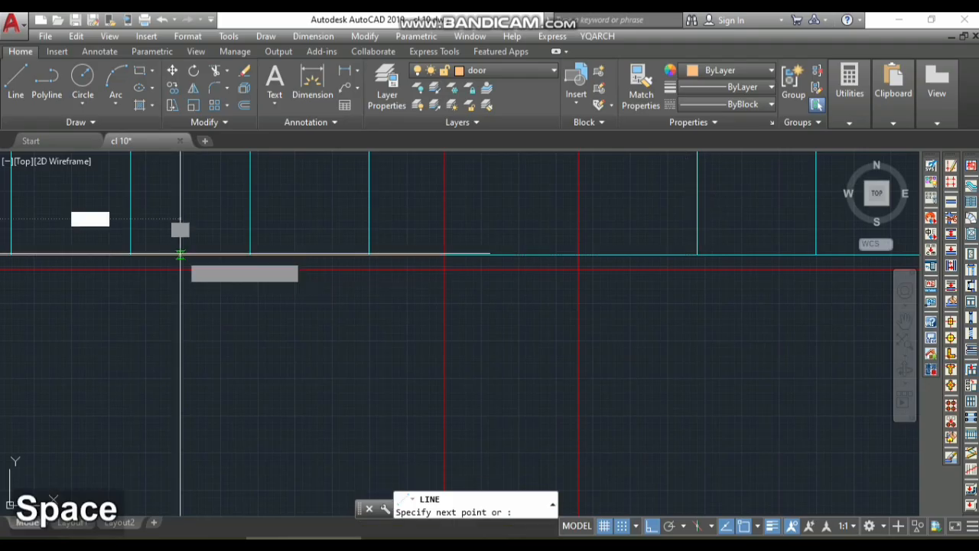
{"action": "key", "text": "space"}
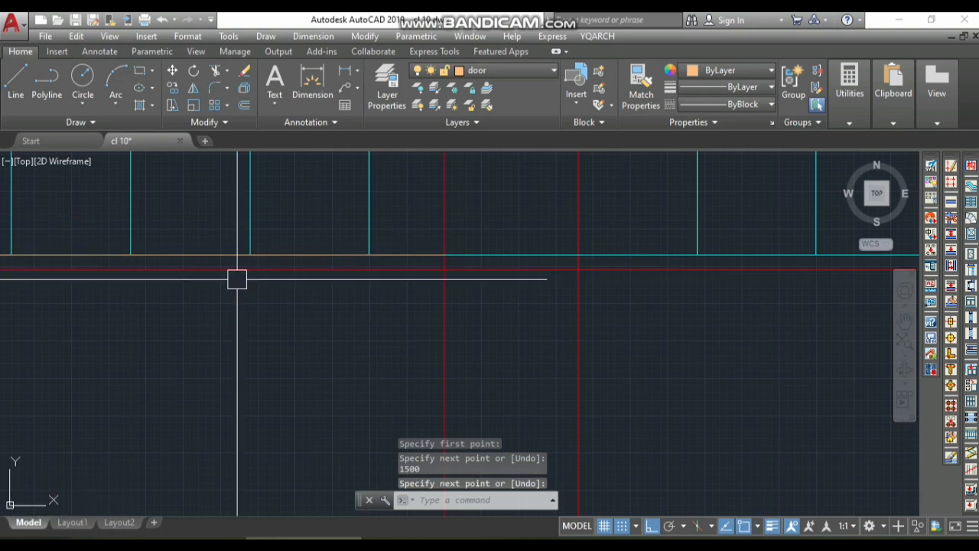
Step: Offset the 1500 line 25 upward inside the steel outline and erase the original line
{"action": "key", "text": "space"}
{"action": "type", "text": "25"}
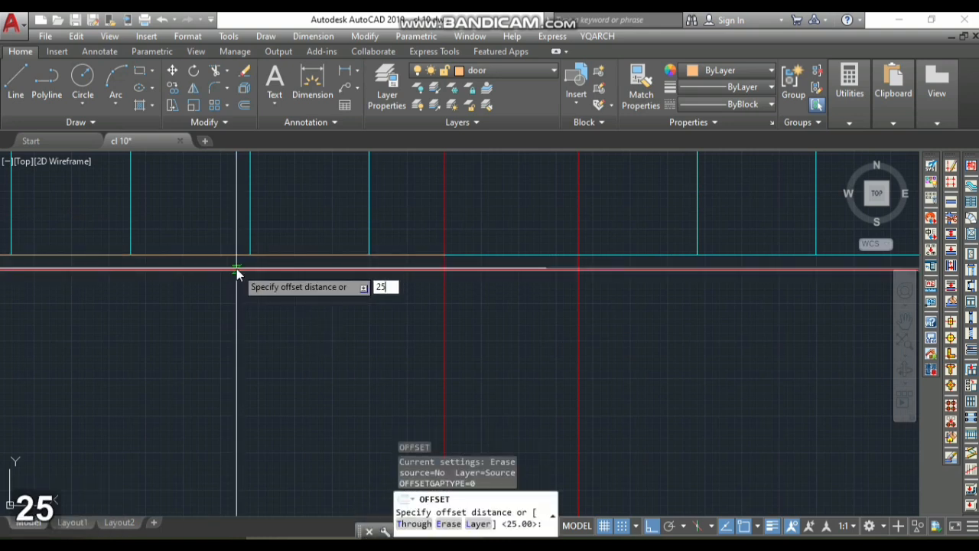
{"action": "key", "text": "space"}
{"action": "left_click", "coordinate": [277, 256]}
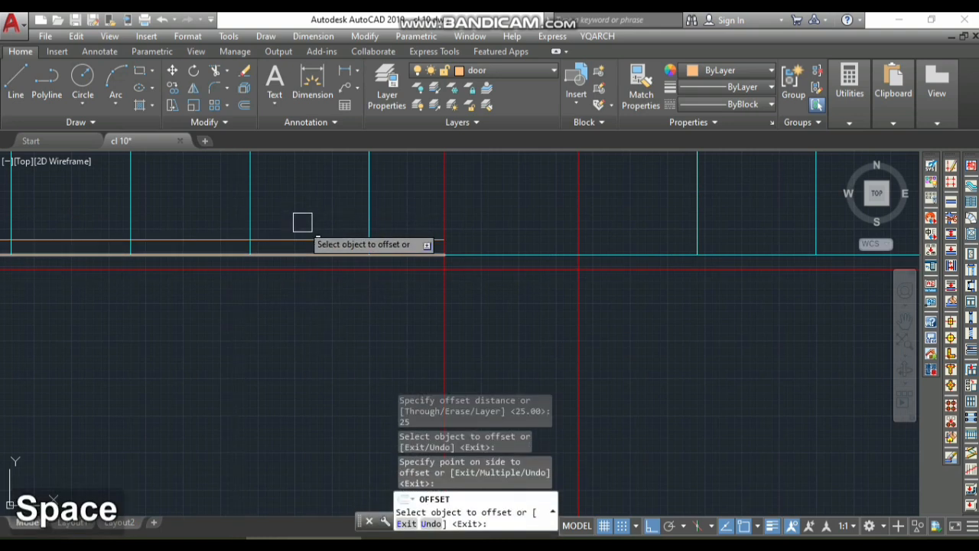
{"action": "left_click", "coordinate": [301, 229]}
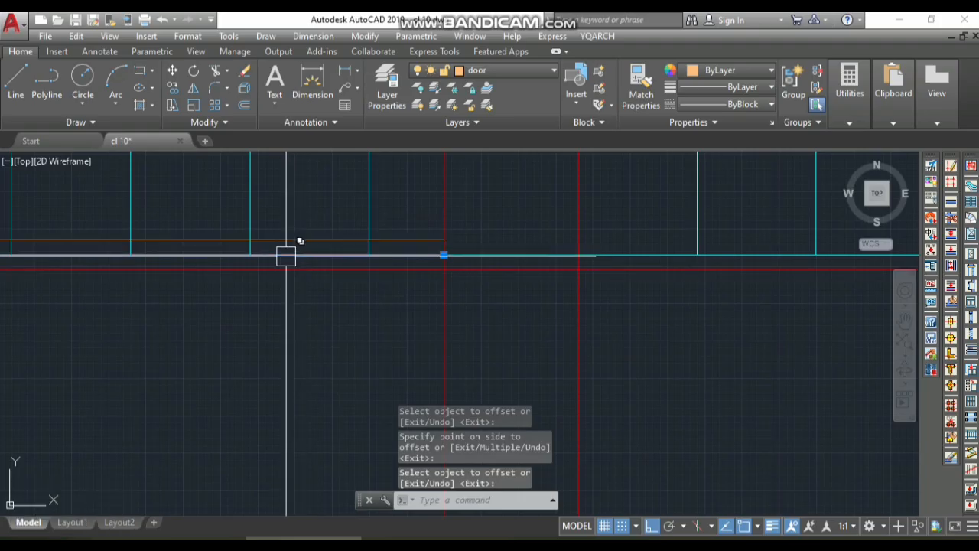
{"action": "key", "text": "space"}
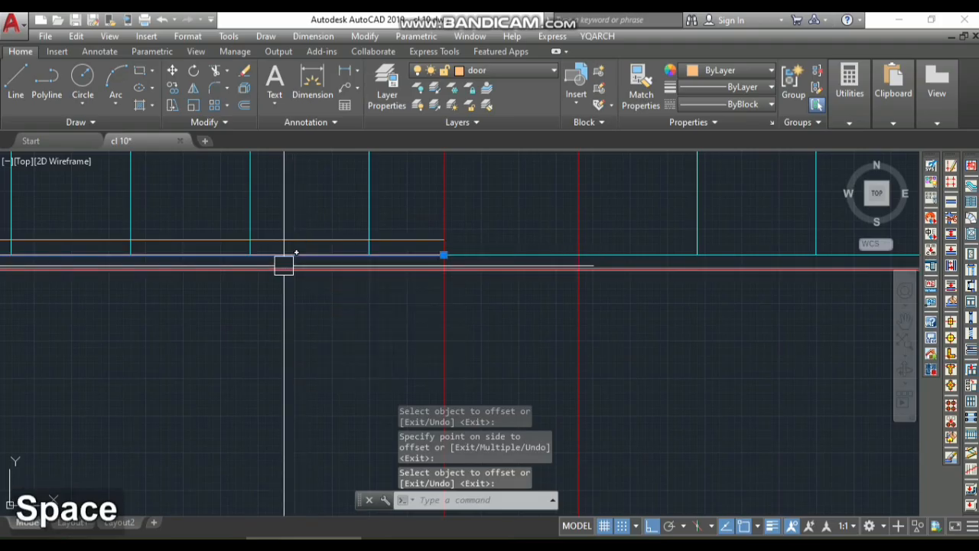
Step: Match the properties of a cyan stirrup onto the bottom extra bar left of the middle column
{"action": "scroll", "coordinate": [348, 299], "scroll_direction": "down", "scroll_amount": 6}
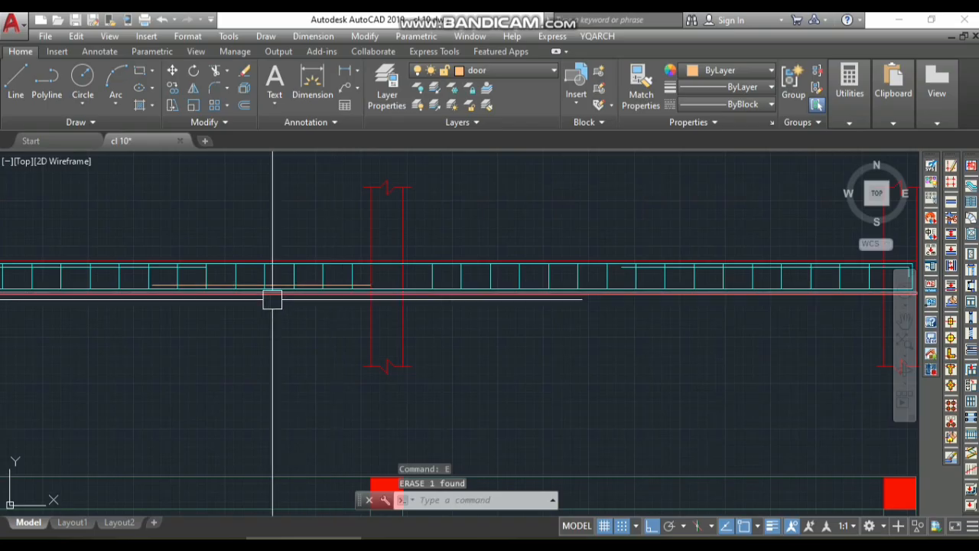
{"action": "scroll", "coordinate": [275, 298], "scroll_direction": "up", "scroll_amount": 2}
{"action": "type", "text": "Ma"}
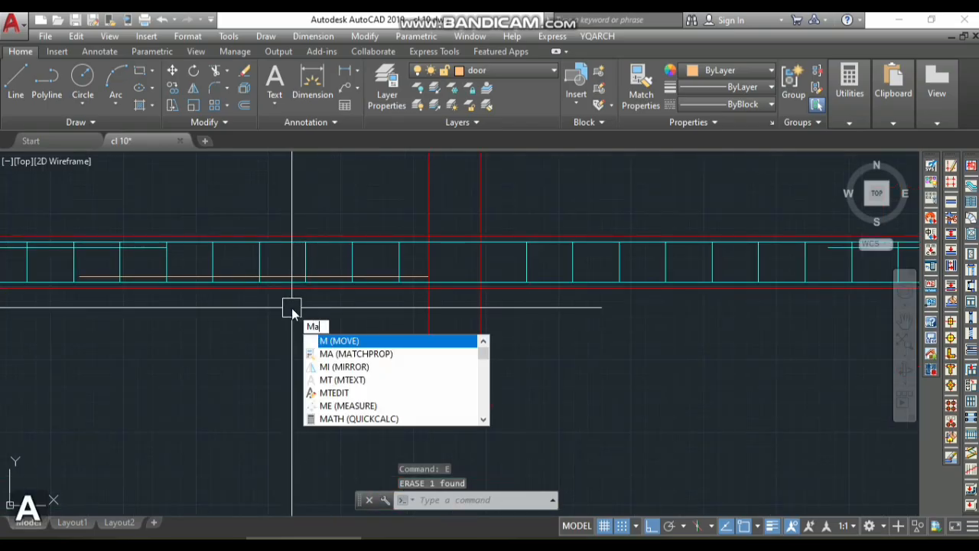
{"action": "key", "text": "space"}
{"action": "scroll", "coordinate": [289, 302], "scroll_direction": "up", "scroll_amount": 4}
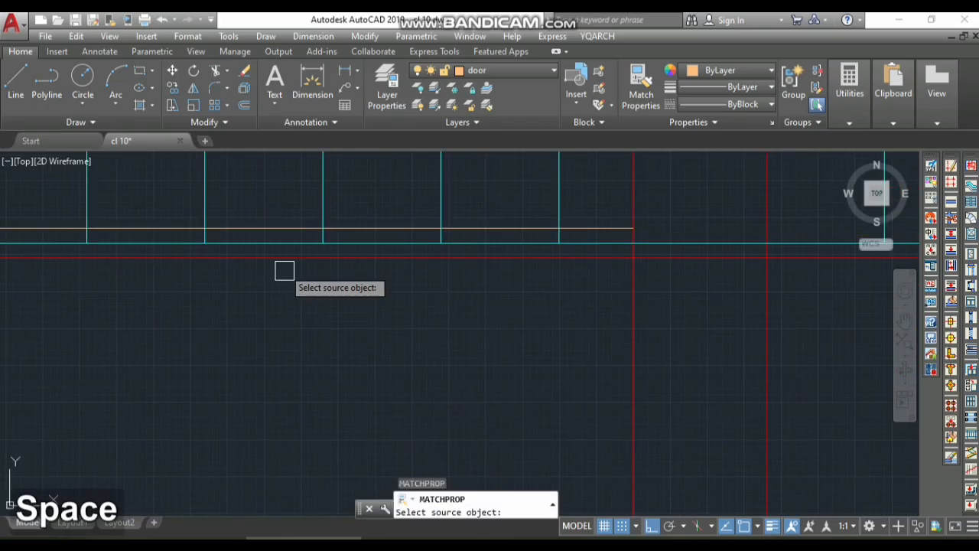
{"action": "left_click", "coordinate": [327, 177]}
{"action": "left_click", "coordinate": [286, 224]}
{"action": "key", "text": "space"}
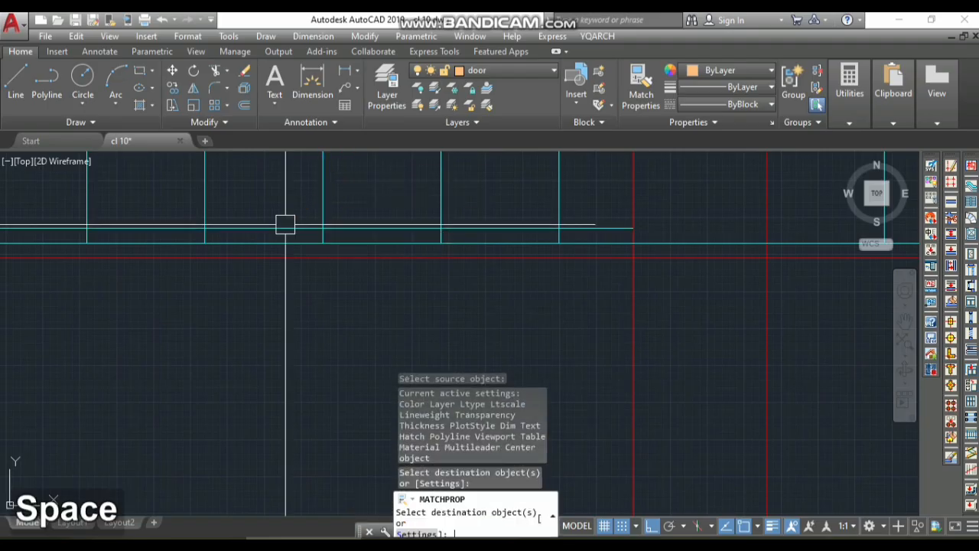
Step: Copy the bottom extra bar from its left end to the middle column's right face
{"action": "scroll", "coordinate": [377, 304], "scroll_direction": "down", "scroll_amount": 6}
{"action": "scroll", "coordinate": [307, 295], "scroll_direction": "up", "scroll_amount": 4}
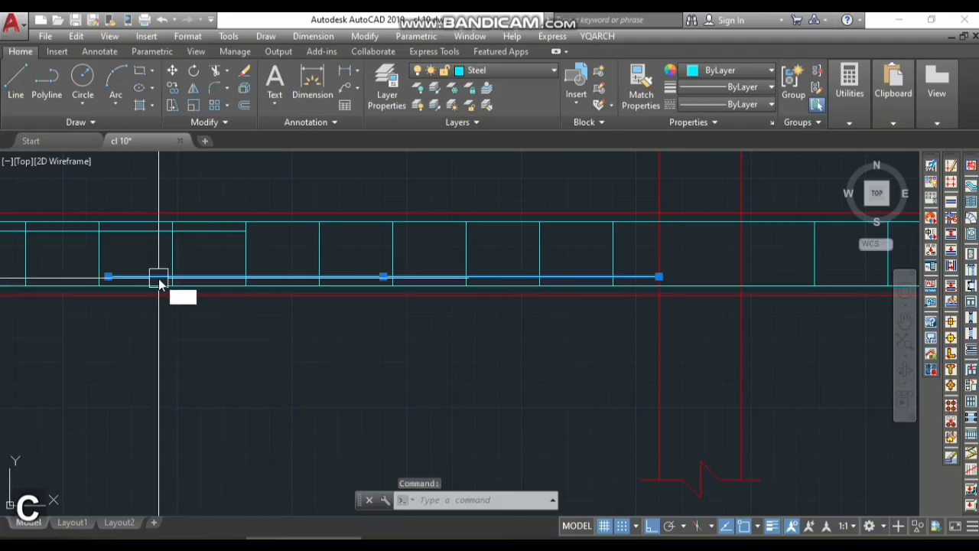
{"action": "key", "text": "space"}
{"action": "left_click", "coordinate": [109, 276]}
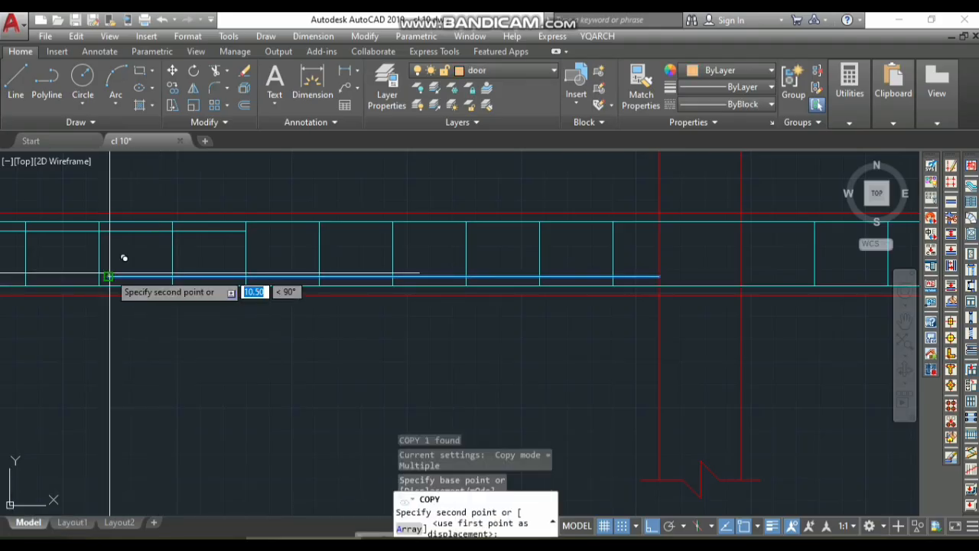
{"action": "left_click", "coordinate": [741, 277]}
{"action": "key", "text": "space"}
{"action": "scroll", "coordinate": [406, 293], "scroll_direction": "down", "scroll_amount": 3}
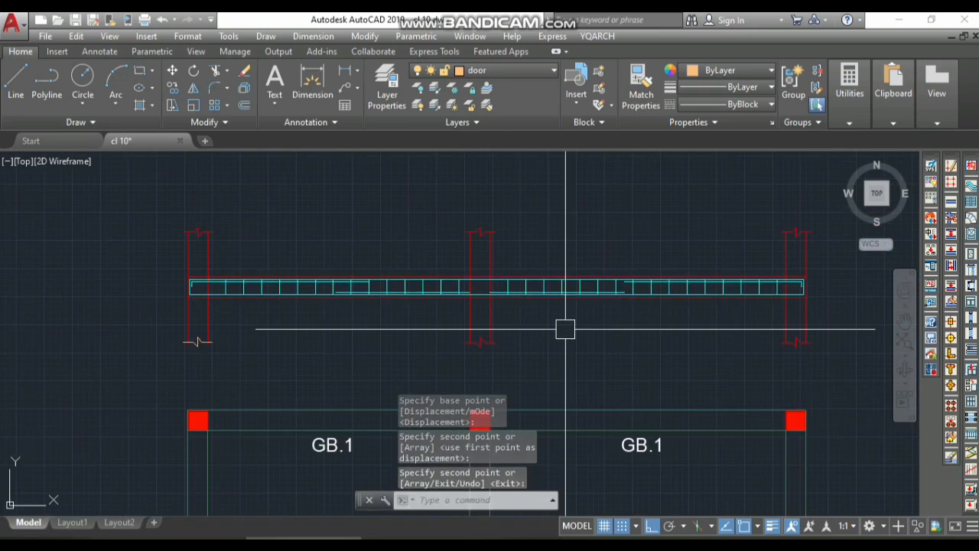
Step: Compare the bottom extra bars with the annotated finished GB.1 section
{"action": "scroll", "coordinate": [565, 329], "scroll_direction": "down", "scroll_amount": 2}
{"action": "scroll", "coordinate": [561, 237], "scroll_direction": "up", "scroll_amount": 5}
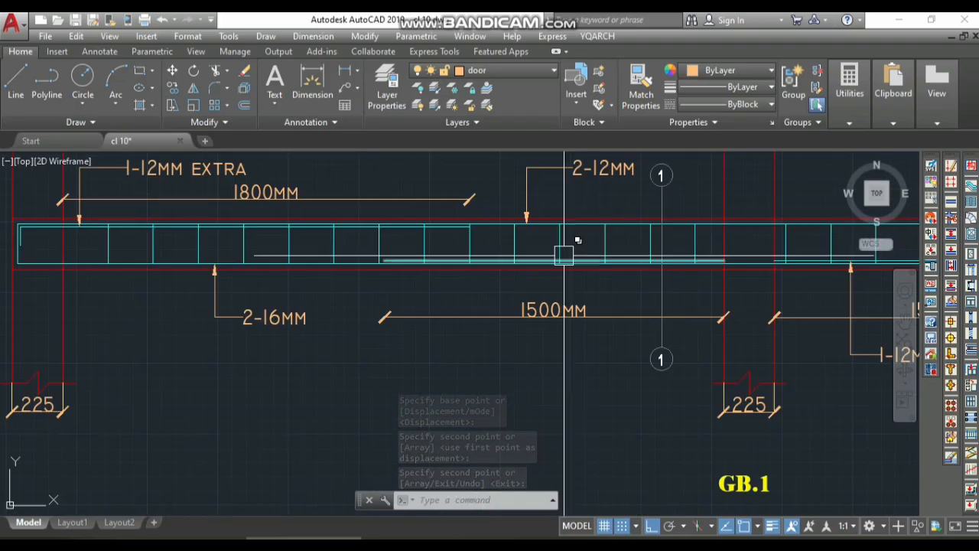
{"action": "scroll", "coordinate": [497, 198], "scroll_direction": "down", "scroll_amount": 10}
{"action": "scroll", "coordinate": [503, 268], "scroll_direction": "up", "scroll_amount": 6}
{"action": "scroll", "coordinate": [486, 302], "scroll_direction": "down", "scroll_amount": 5}
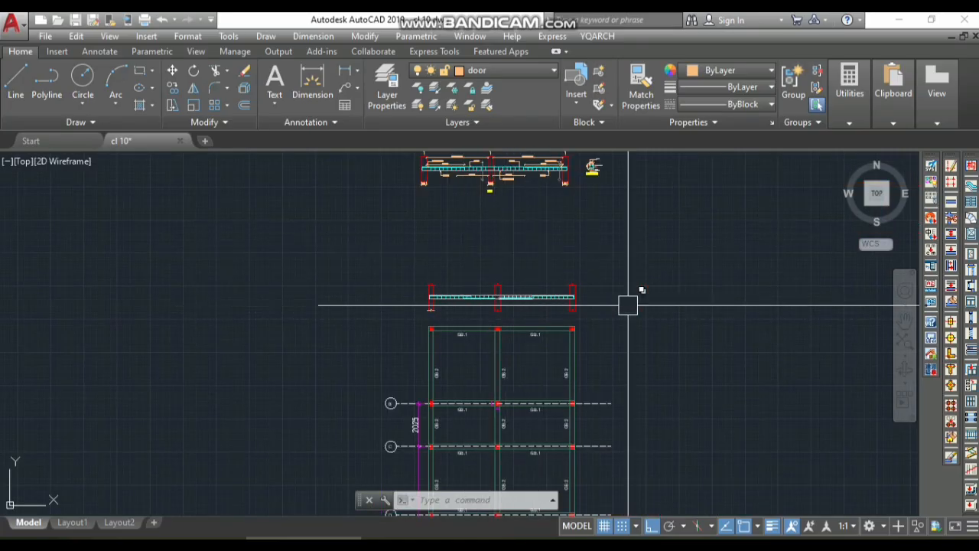
Step: Examine the span dimensions and bar annotations on the finished GB.1 section and compare them with the new section
{"action": "scroll", "coordinate": [558, 170], "scroll_direction": "up", "scroll_amount": 4}
{"action": "scroll", "coordinate": [558, 174], "scroll_direction": "up", "scroll_amount": 2}
{"action": "scroll", "coordinate": [501, 268], "scroll_direction": "down", "scroll_amount": 2}
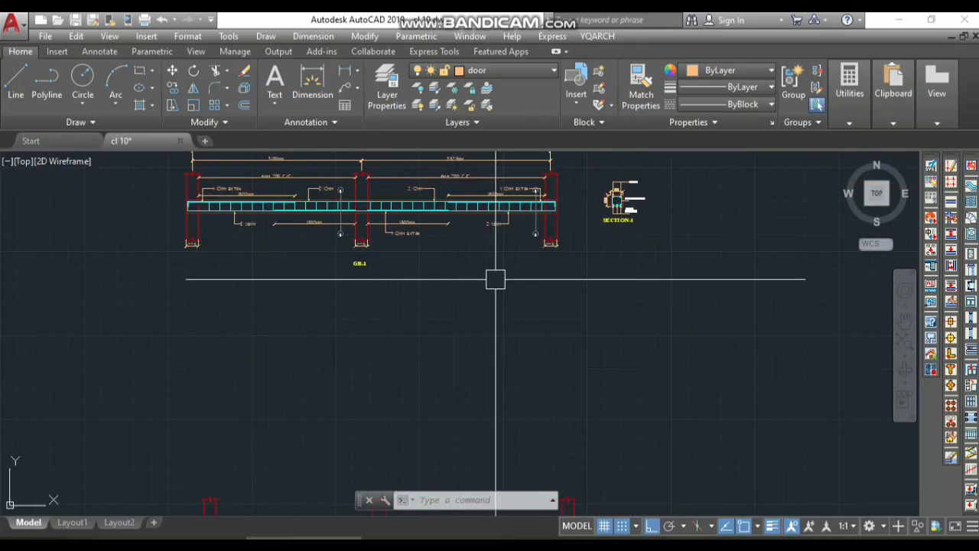
{"action": "scroll", "coordinate": [494, 234], "scroll_direction": "down", "scroll_amount": 5}
{"action": "scroll", "coordinate": [467, 269], "scroll_direction": "up", "scroll_amount": 5}
{"action": "scroll", "coordinate": [426, 327], "scroll_direction": "down", "scroll_amount": 5}
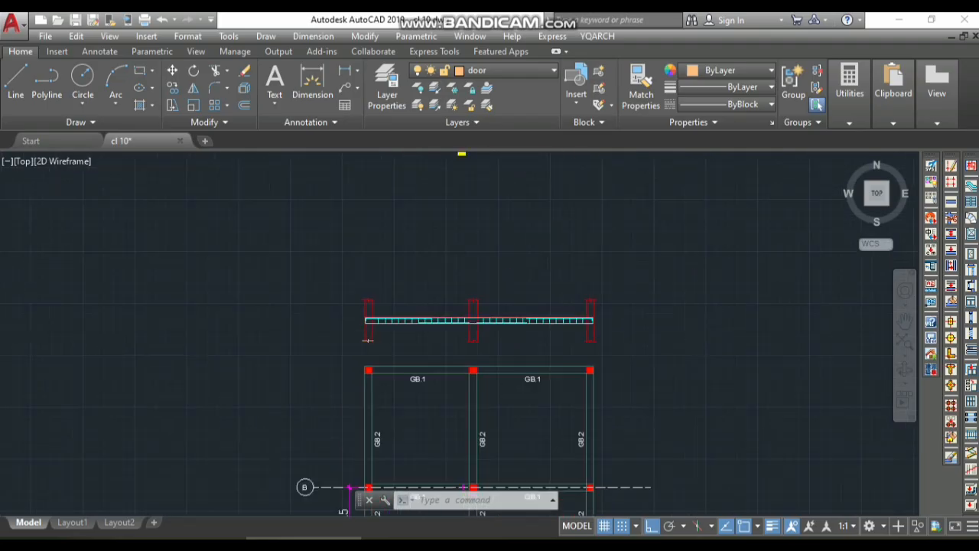
{"action": "scroll", "coordinate": [421, 266], "scroll_direction": "up", "scroll_amount": 6}
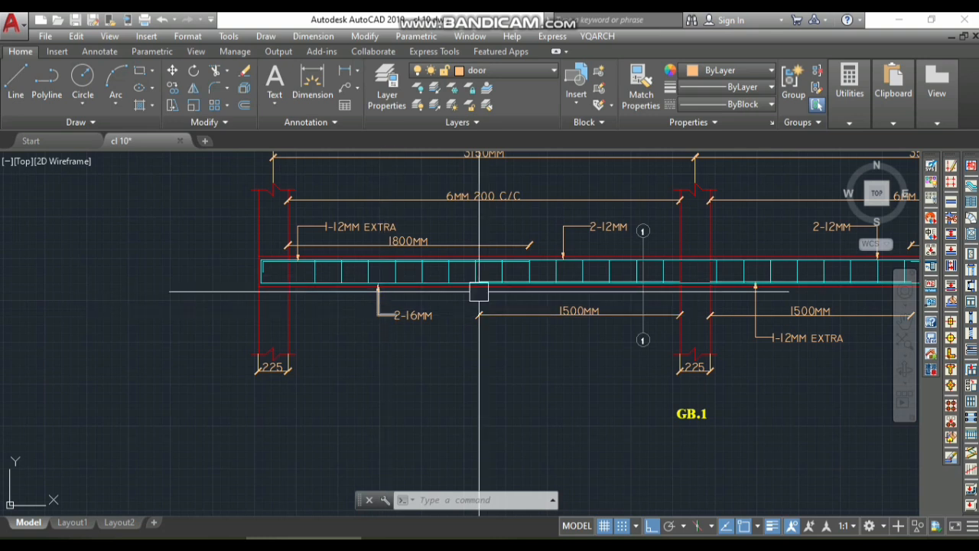
{"action": "scroll", "coordinate": [376, 257], "scroll_direction": "down", "scroll_amount": 5}
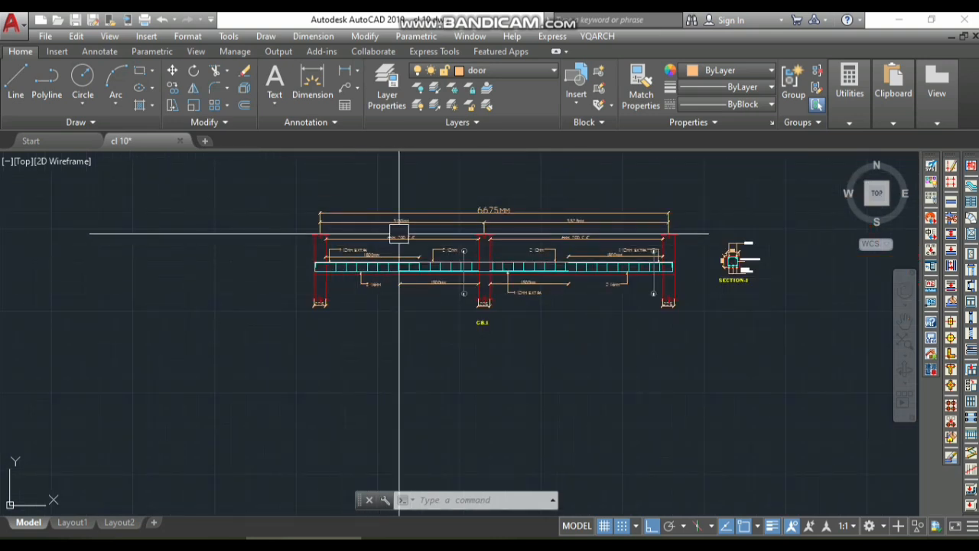
{"action": "scroll", "coordinate": [376, 455], "scroll_direction": "up", "scroll_amount": 5}
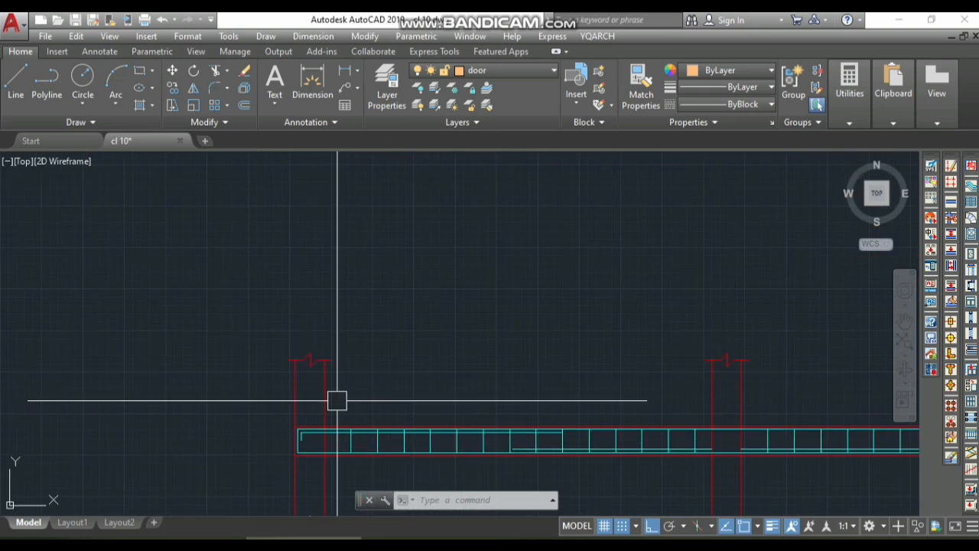
{"action": "type", "text": "DAL"}
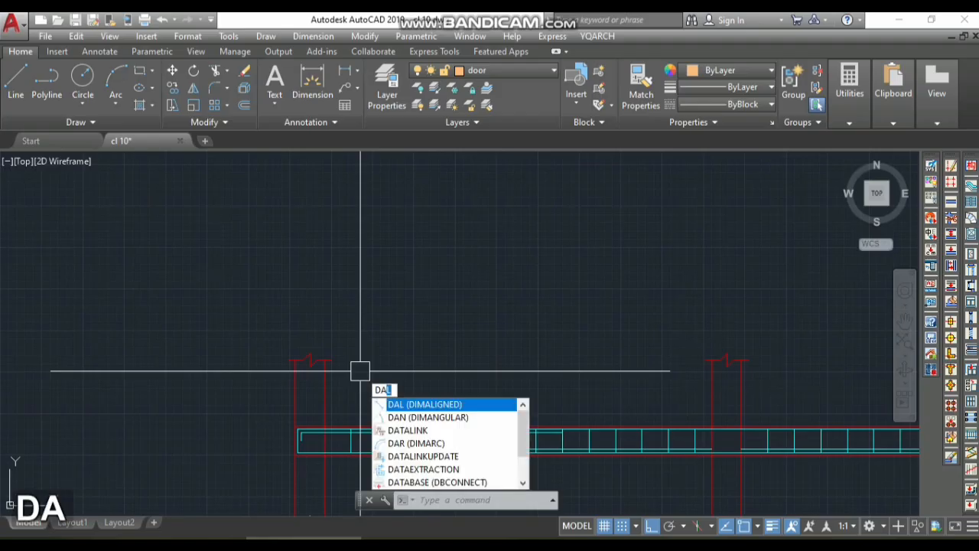
{"action": "key", "text": "space"}
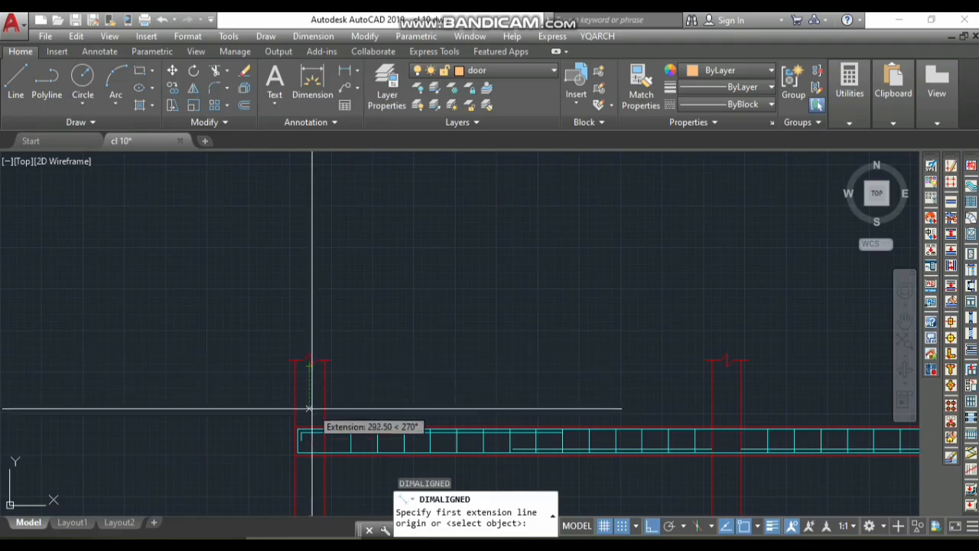
{"action": "key", "text": "Escape"}
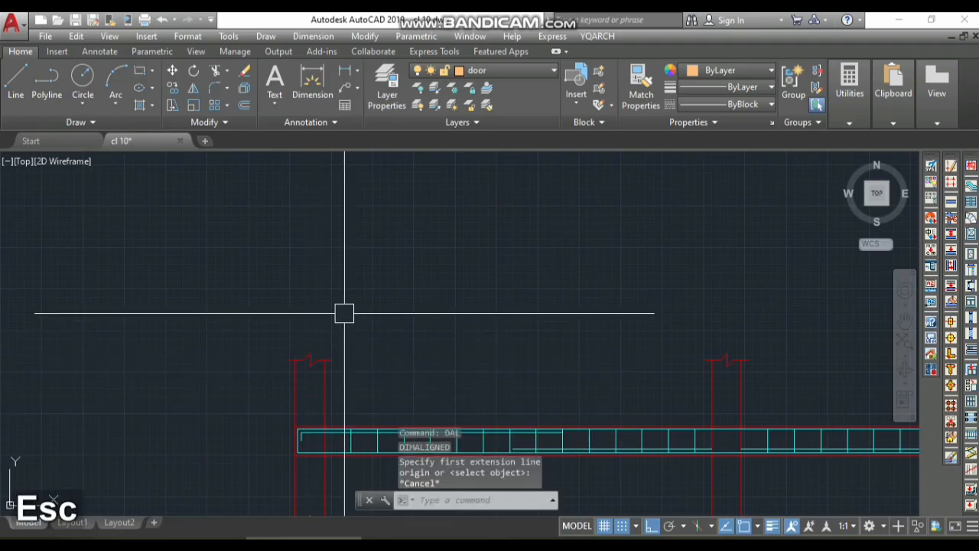
{"action": "type", "text": "l"}
{"action": "key", "text": "space"}
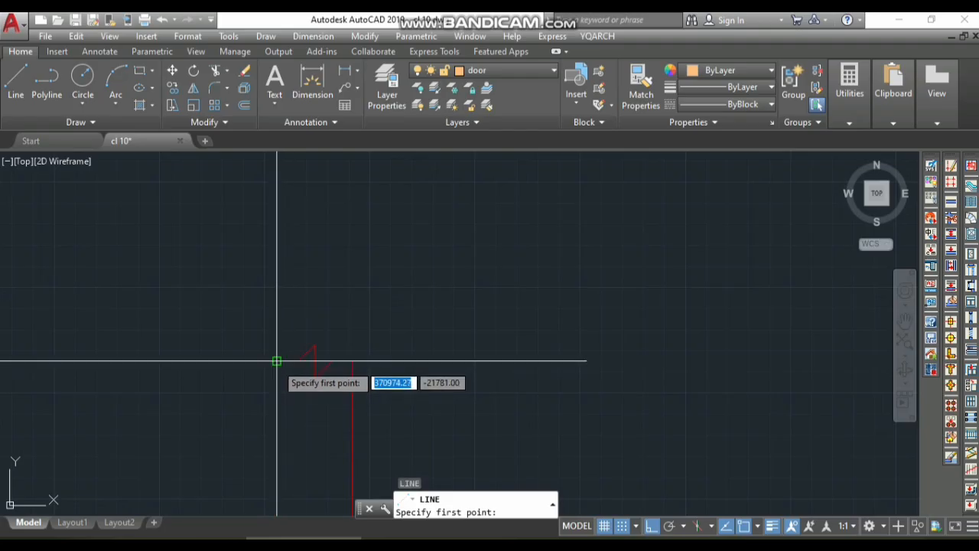
{"action": "key", "text": "Escape"}
{"action": "scroll", "coordinate": [320, 321], "scroll_direction": "down", "scroll_amount": 3}
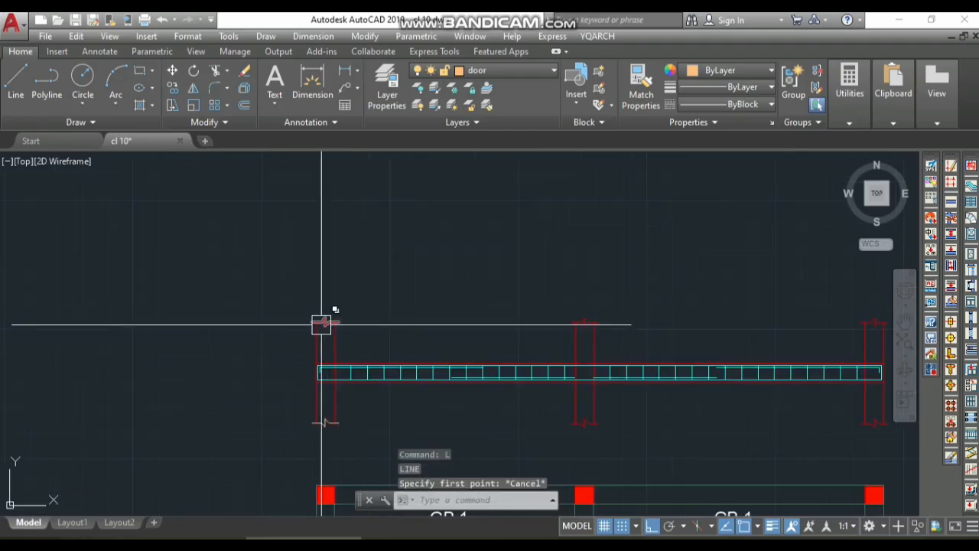
{"action": "key", "text": "space"}
{"action": "scroll", "coordinate": [325, 321], "scroll_direction": "up", "scroll_amount": 2}
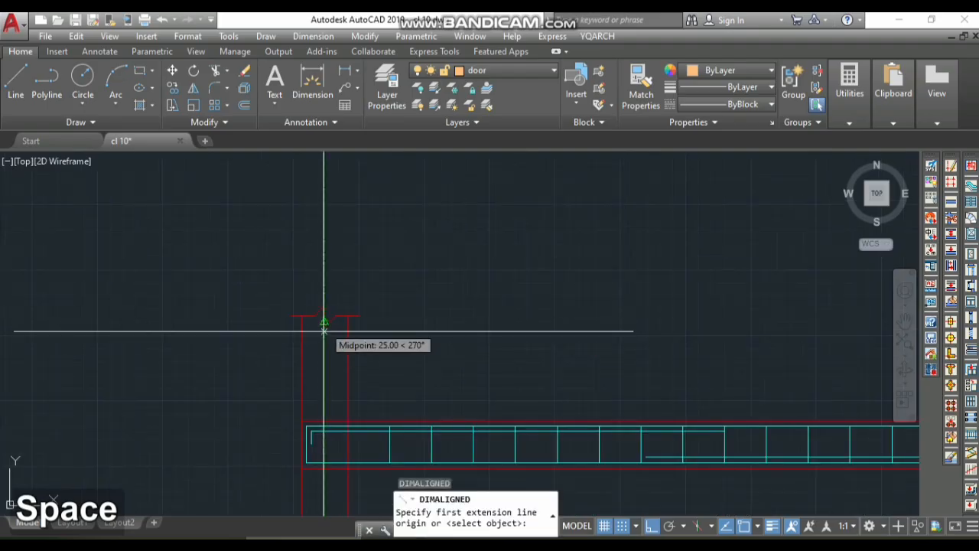
{"action": "left_click", "coordinate": [325, 321]}
{"action": "scroll", "coordinate": [337, 291], "scroll_direction": "down", "scroll_amount": 5}
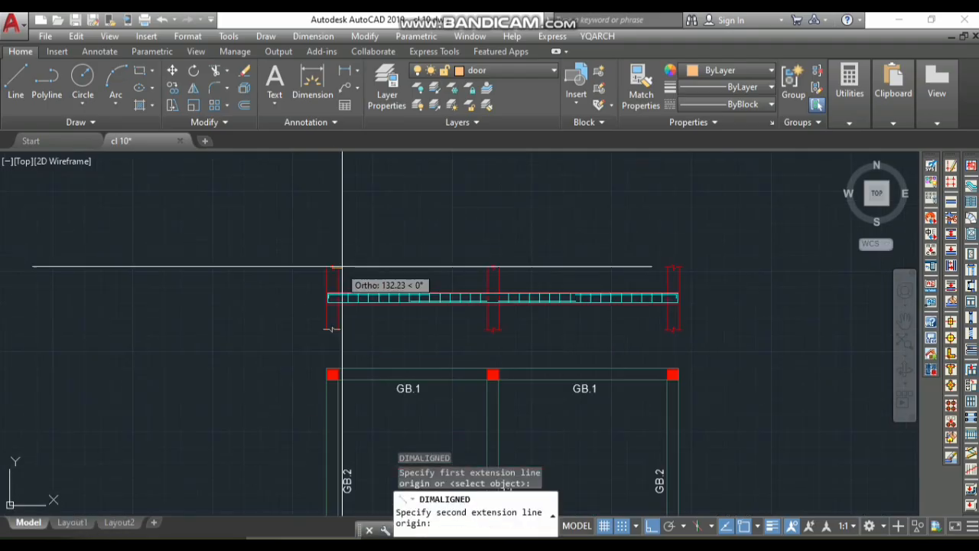
{"action": "scroll", "coordinate": [422, 269], "scroll_direction": "up", "scroll_amount": 4}
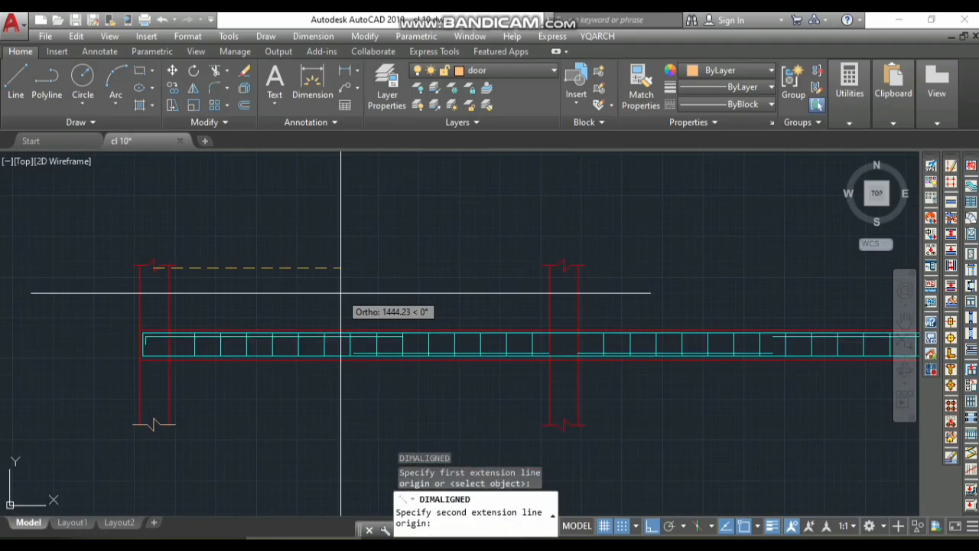
{"action": "key", "text": "Escape"}
Step: Add an aligned dimension between the top break marks of the left and middle columns, placed just above the columns
{"action": "key", "text": "space"}
{"action": "scroll", "coordinate": [157, 254], "scroll_direction": "up", "scroll_amount": 2}
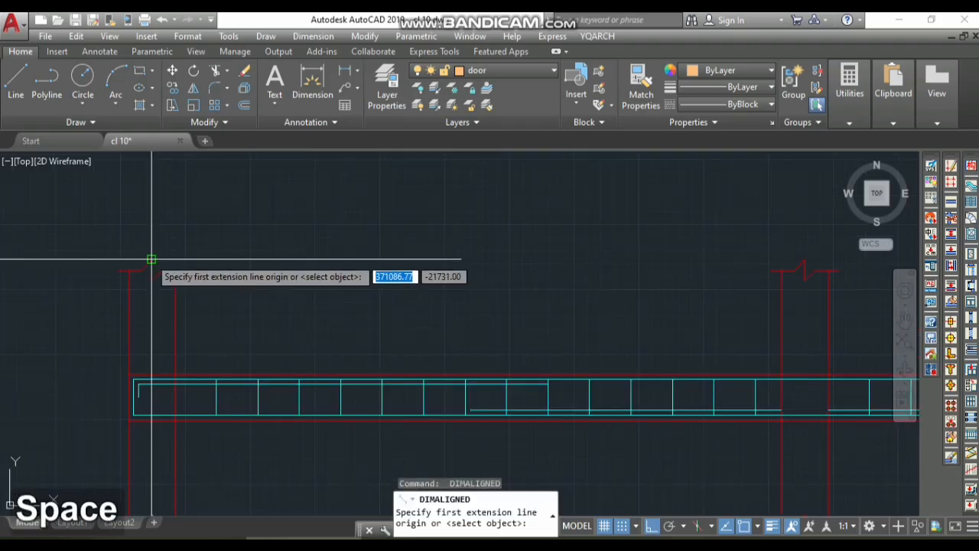
{"action": "left_click", "coordinate": [151, 259]}
{"action": "scroll", "coordinate": [153, 260], "scroll_direction": "down", "scroll_amount": 6}
{"action": "scroll", "coordinate": [313, 264], "scroll_direction": "up", "scroll_amount": 4}
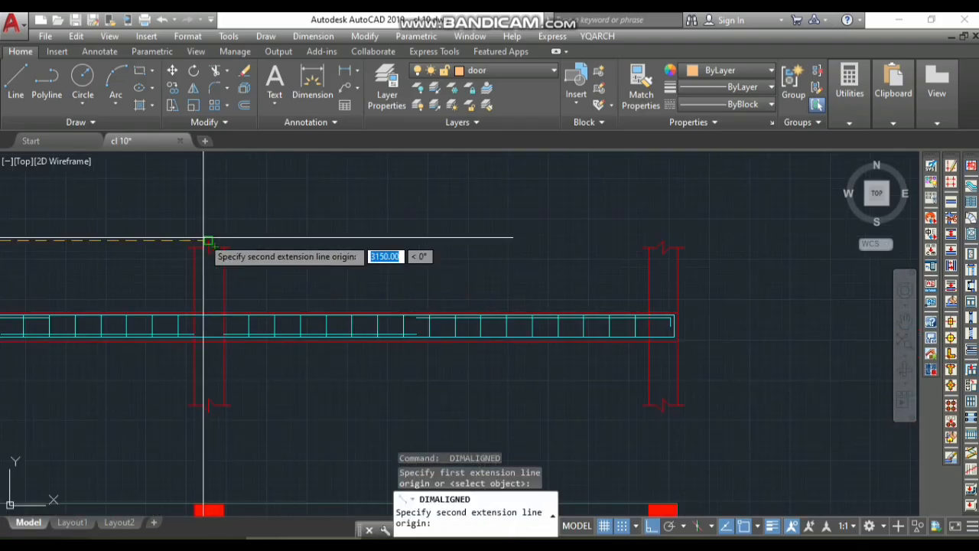
{"action": "left_click", "coordinate": [208, 242]}
{"action": "scroll", "coordinate": [188, 245], "scroll_direction": "down", "scroll_amount": 3}
{"action": "scroll", "coordinate": [141, 245], "scroll_direction": "up", "scroll_amount": 5}
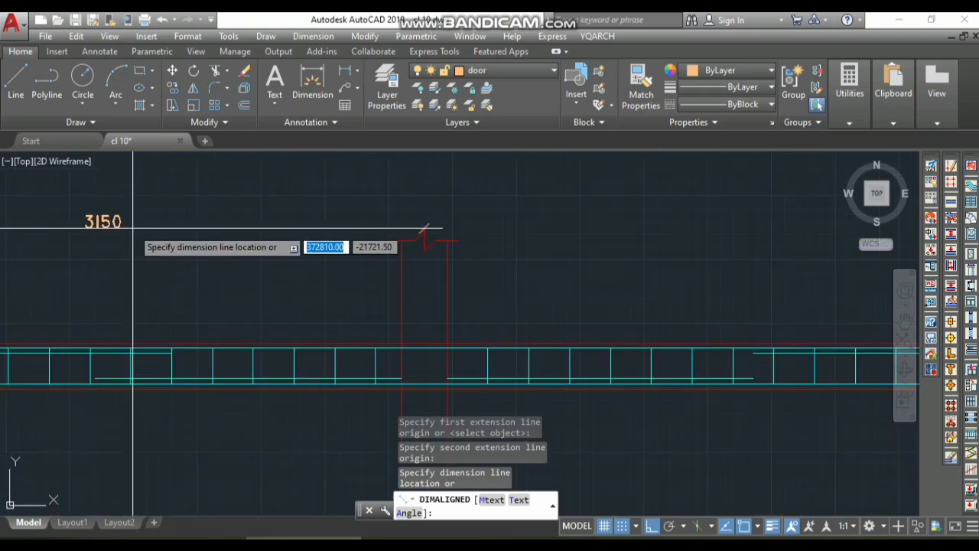
{"action": "left_click", "coordinate": [133, 227]}
Step: Add an aligned dimension between the middle and right columns' top break marks, in line with the left span's dimension
{"action": "scroll", "coordinate": [160, 240], "scroll_direction": "down", "scroll_amount": 2}
{"action": "key", "text": "space"}
{"action": "scroll", "coordinate": [306, 229], "scroll_direction": "up", "scroll_amount": 4}
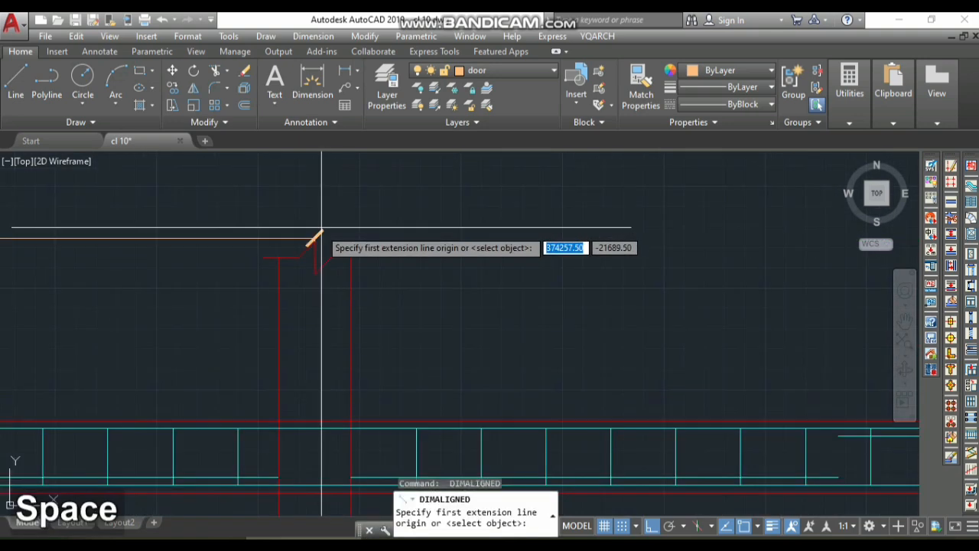
{"action": "left_click", "coordinate": [315, 239]}
{"action": "scroll", "coordinate": [416, 273], "scroll_direction": "down", "scroll_amount": 3}
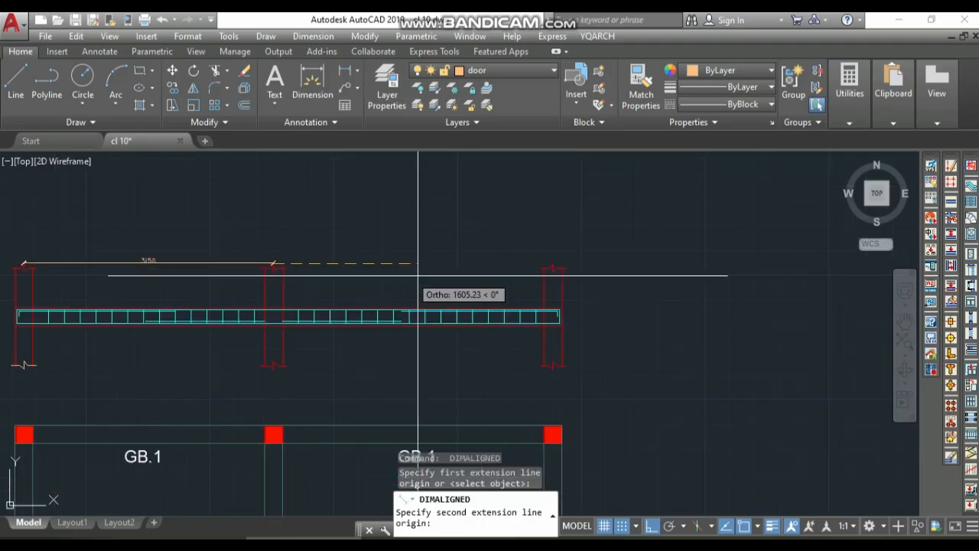
{"action": "scroll", "coordinate": [647, 273], "scroll_direction": "up", "scroll_amount": 3}
{"action": "left_click", "coordinate": [667, 248]}
{"action": "scroll", "coordinate": [670, 251], "scroll_direction": "down", "scroll_amount": 3}
{"action": "scroll", "coordinate": [387, 248], "scroll_direction": "up", "scroll_amount": 3}
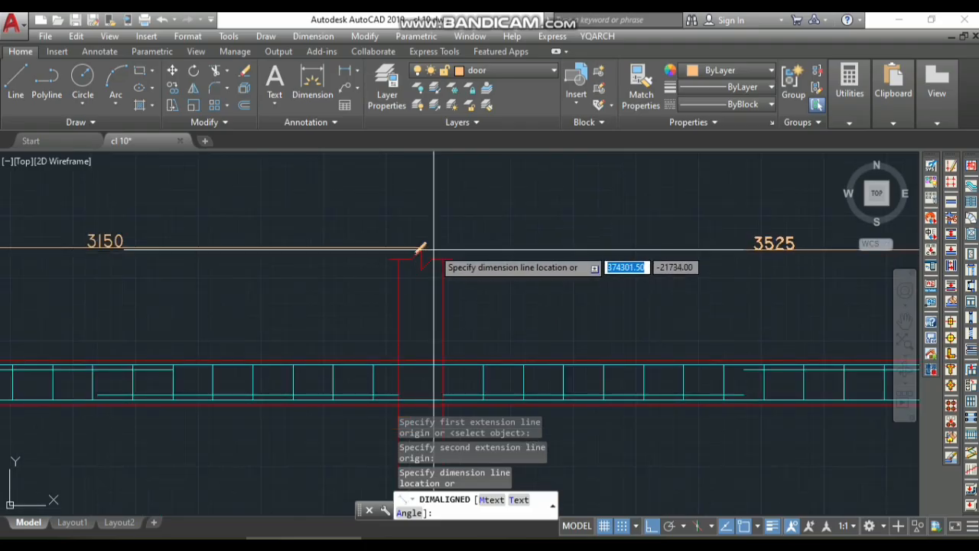
{"action": "left_click", "coordinate": [420, 248]}
Step: Check the dimension text format on the finished GB.1 section and append MM to the new left span's dimension text
{"action": "scroll", "coordinate": [400, 260], "scroll_direction": "down", "scroll_amount": 5}
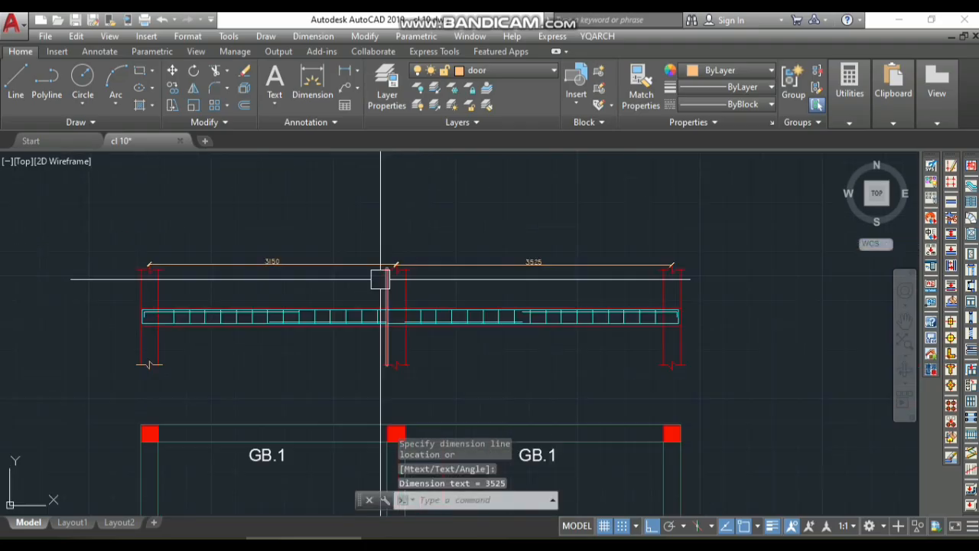
{"action": "scroll", "coordinate": [406, 192], "scroll_direction": "up", "scroll_amount": 6}
{"action": "scroll", "coordinate": [229, 229], "scroll_direction": "down", "scroll_amount": 1}
{"action": "scroll", "coordinate": [159, 239], "scroll_direction": "up", "scroll_amount": 2}
{"action": "scroll", "coordinate": [159, 239], "scroll_direction": "down", "scroll_amount": 2}
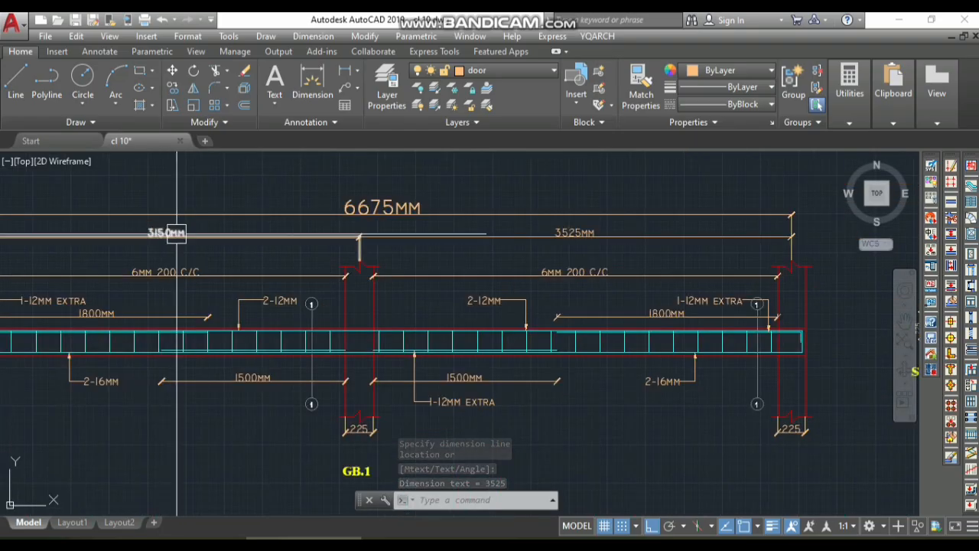
{"action": "scroll", "coordinate": [402, 214], "scroll_direction": "down", "scroll_amount": 5}
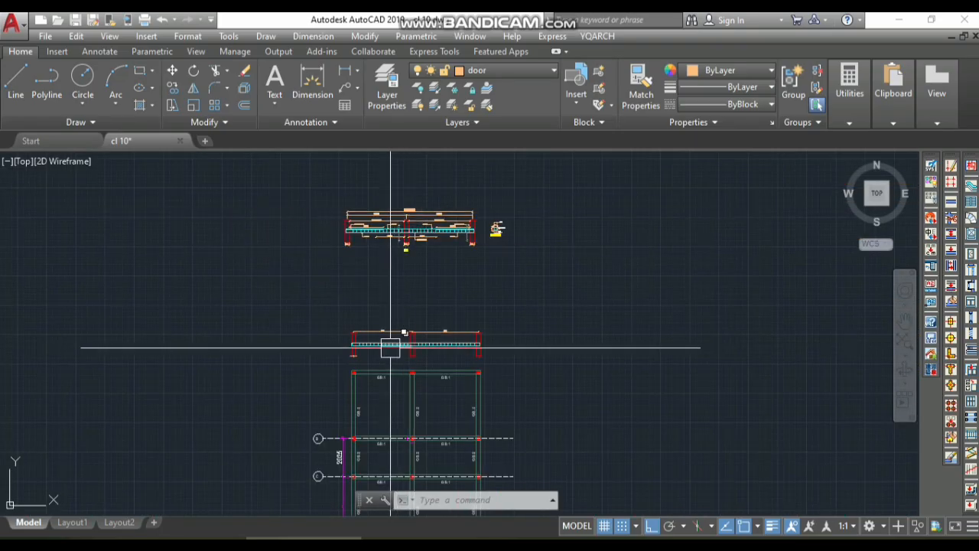
{"action": "scroll", "coordinate": [390, 348], "scroll_direction": "up", "scroll_amount": 5}
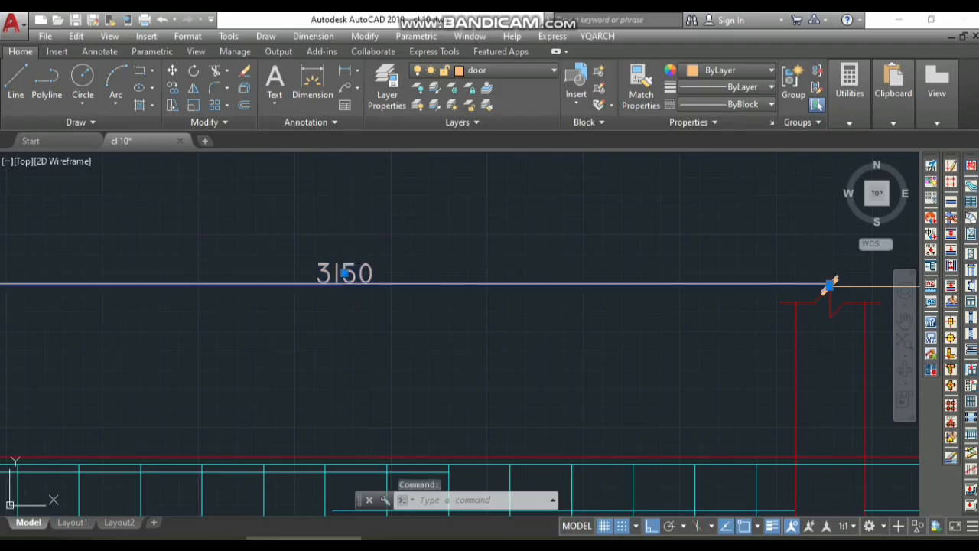
{"action": "double_click", "coordinate": [345, 273]}
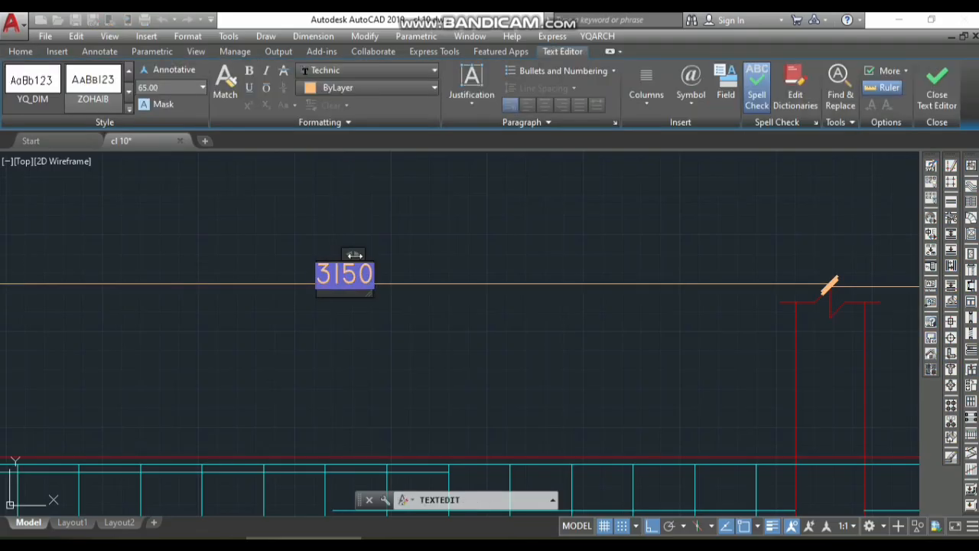
{"action": "left_click_drag", "start_coordinate": [416, 246], "coordinate": [560, 234]}
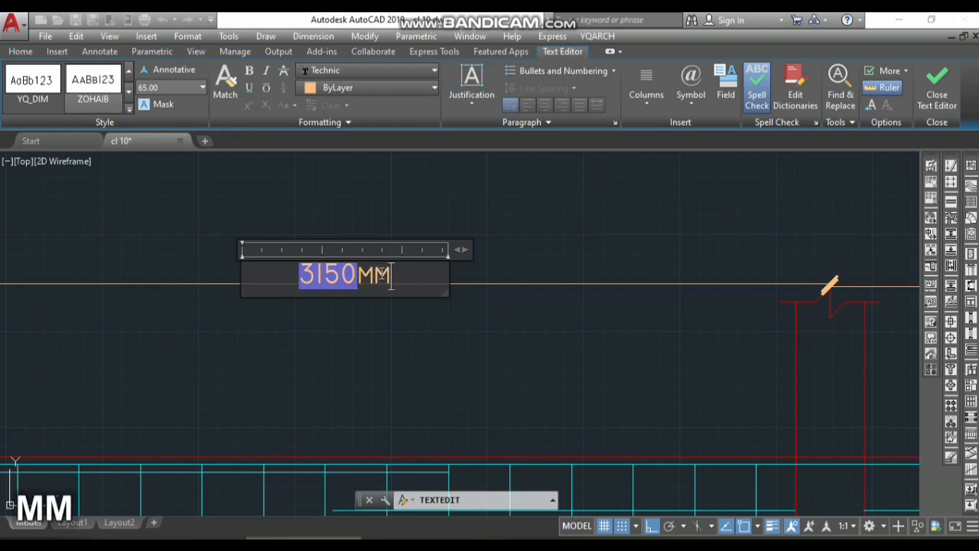
{"action": "left_click", "coordinate": [528, 253]}
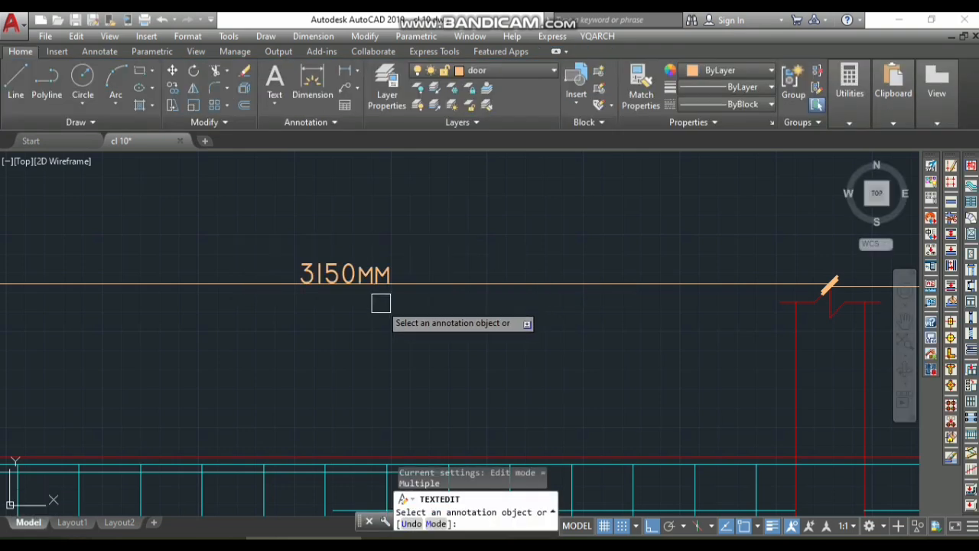
{"action": "key", "text": "Escape"}
Step: Append MM to the dimension text of the right span and end the text editing
{"action": "scroll", "coordinate": [376, 307], "scroll_direction": "down", "scroll_amount": 5}
{"action": "scroll", "coordinate": [847, 291], "scroll_direction": "up", "scroll_amount": 5}
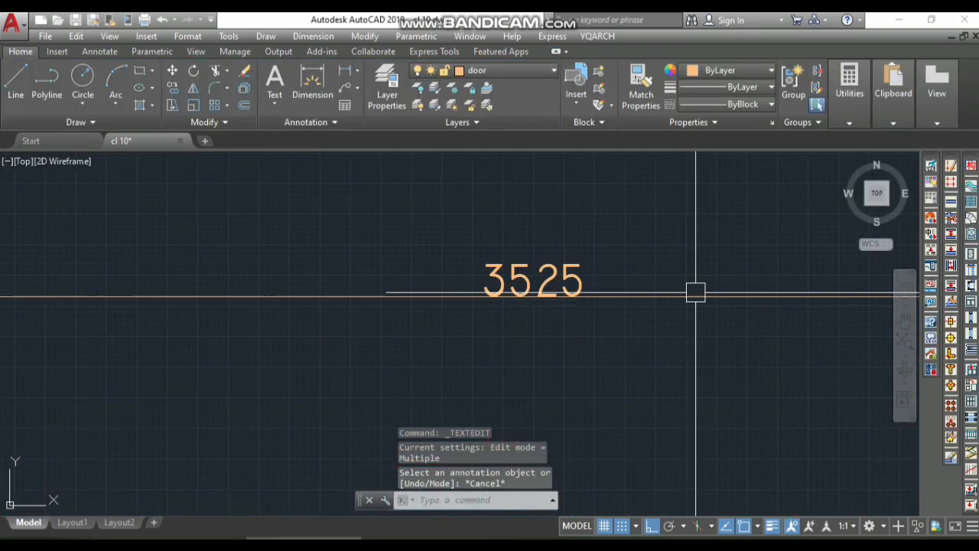
{"action": "double_click", "coordinate": [583, 277]}
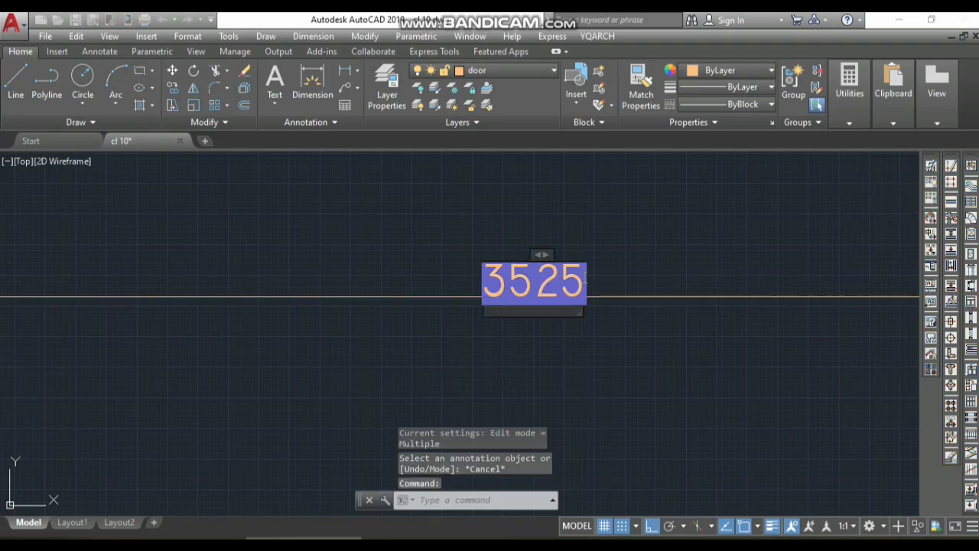
{"action": "left_click_drag", "start_coordinate": [703, 253], "coordinate": [673, 253]}
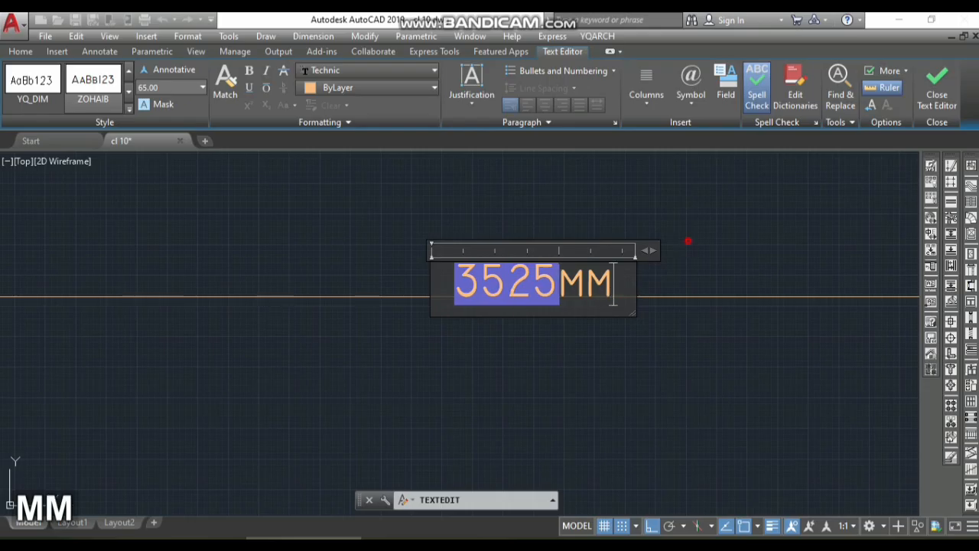
{"action": "left_click", "coordinate": [688, 241]}
{"action": "scroll", "coordinate": [550, 320], "scroll_direction": "down", "scroll_amount": 5}
{"action": "key", "text": "Escape"}
Step: Add an overall aligned dimension from the left column's top mark to the right column's, placed just above the two span dimensions
{"action": "scroll", "coordinate": [558, 335], "scroll_direction": "down", "scroll_amount": 5}
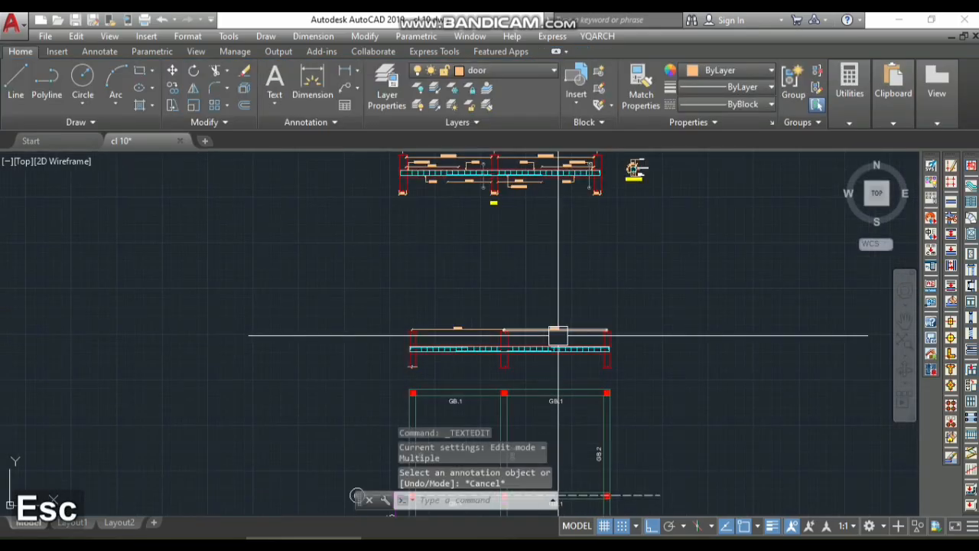
{"action": "scroll", "coordinate": [443, 337], "scroll_direction": "up", "scroll_amount": 4}
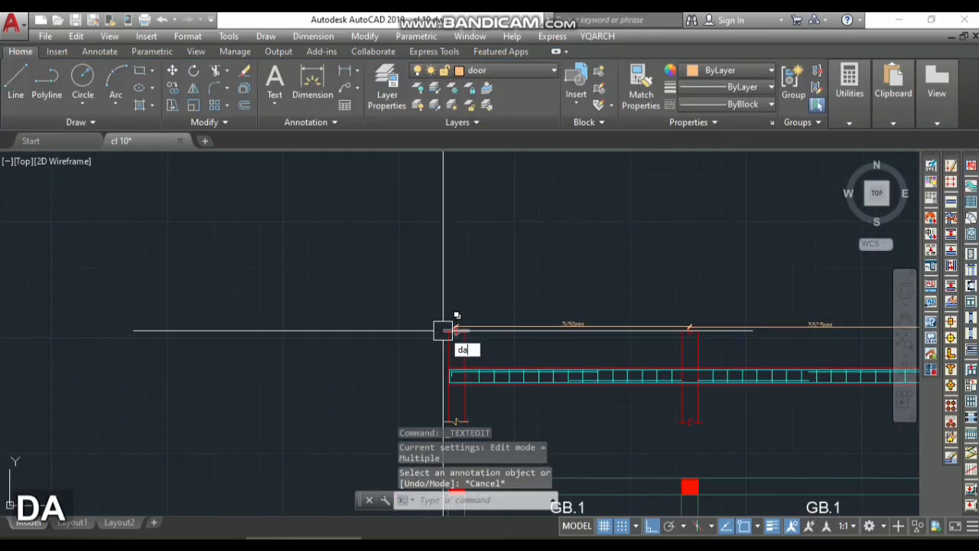
{"action": "type", "text": "dal"}
{"action": "key", "text": "space"}
{"action": "scroll", "coordinate": [448, 335], "scroll_direction": "up", "scroll_amount": 5}
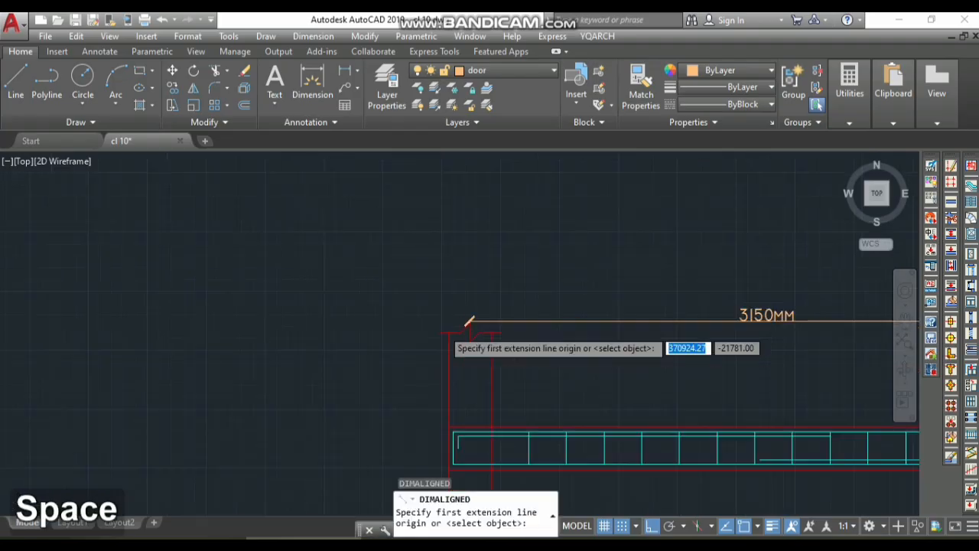
{"action": "left_click", "coordinate": [474, 316]}
{"action": "scroll", "coordinate": [459, 321], "scroll_direction": "down", "scroll_amount": 5}
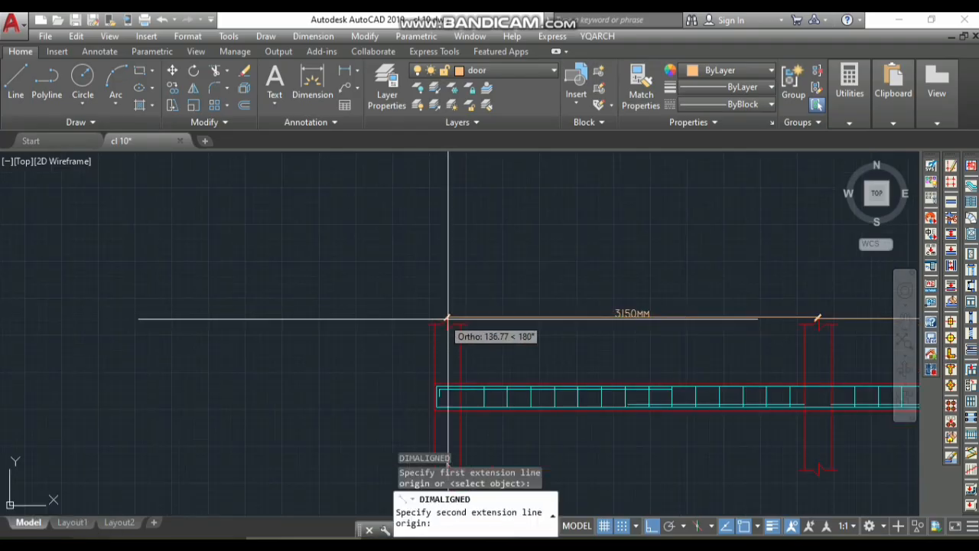
{"action": "scroll", "coordinate": [731, 326], "scroll_direction": "up", "scroll_amount": 8}
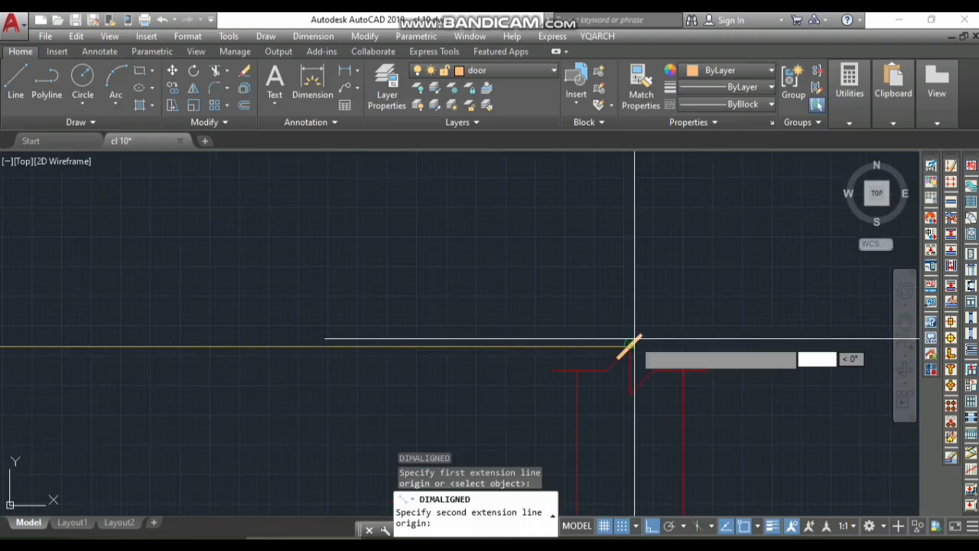
{"action": "left_click", "coordinate": [629, 349]}
{"action": "scroll", "coordinate": [629, 349], "scroll_direction": "down", "scroll_amount": 6}
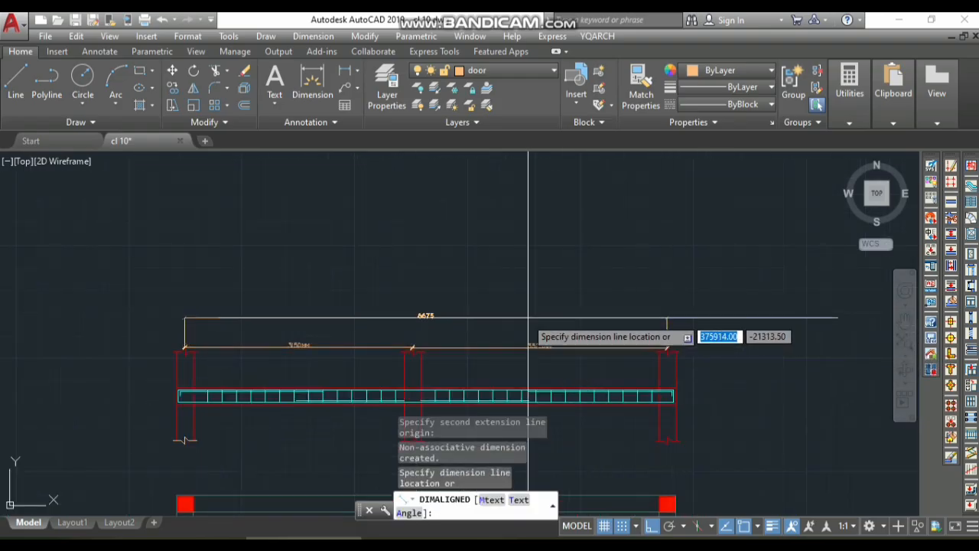
{"action": "left_click", "coordinate": [451, 342]}
Step: Append MM to the overall dimension's text and end the text editing
{"action": "scroll", "coordinate": [414, 342], "scroll_direction": "up", "scroll_amount": 8}
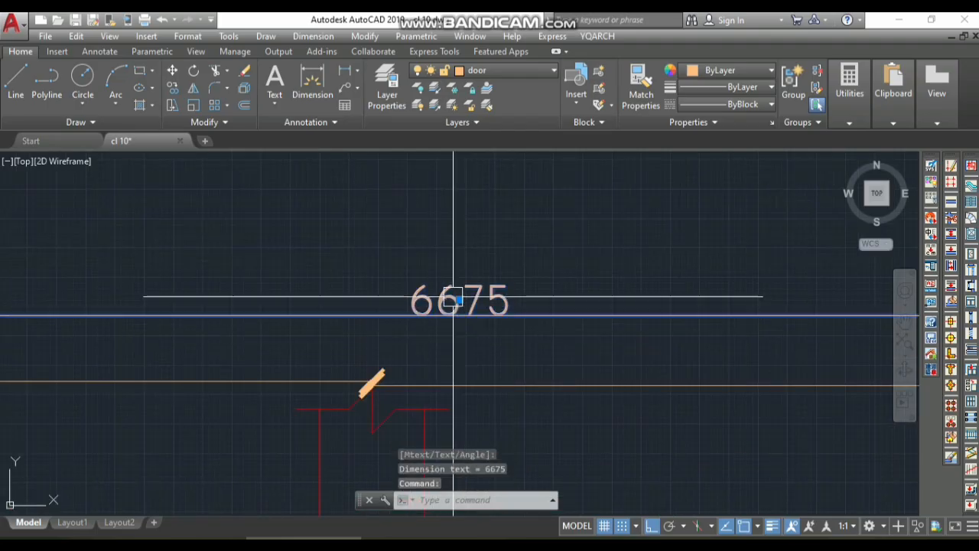
{"action": "double_click", "coordinate": [459, 301]}
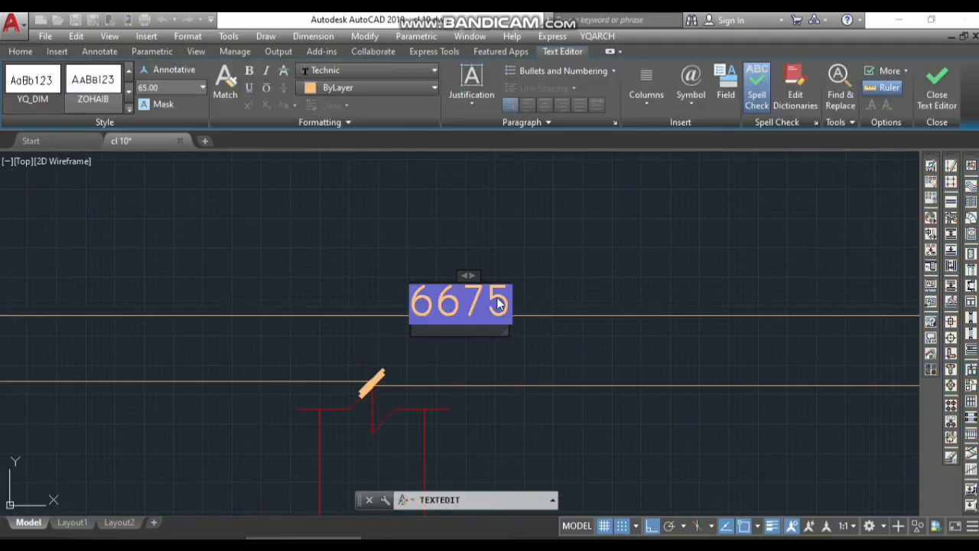
{"action": "left_click_drag", "start_coordinate": [617, 270], "coordinate": [660, 278]}
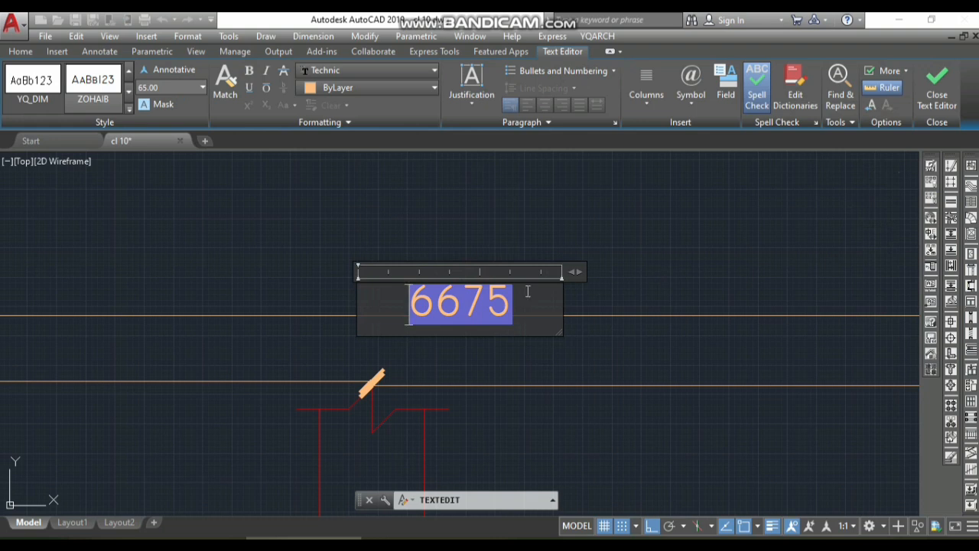
{"action": "left_click", "coordinate": [626, 262]}
{"action": "scroll", "coordinate": [566, 263], "scroll_direction": "down", "scroll_amount": 10}
{"action": "key", "text": "Escape"}
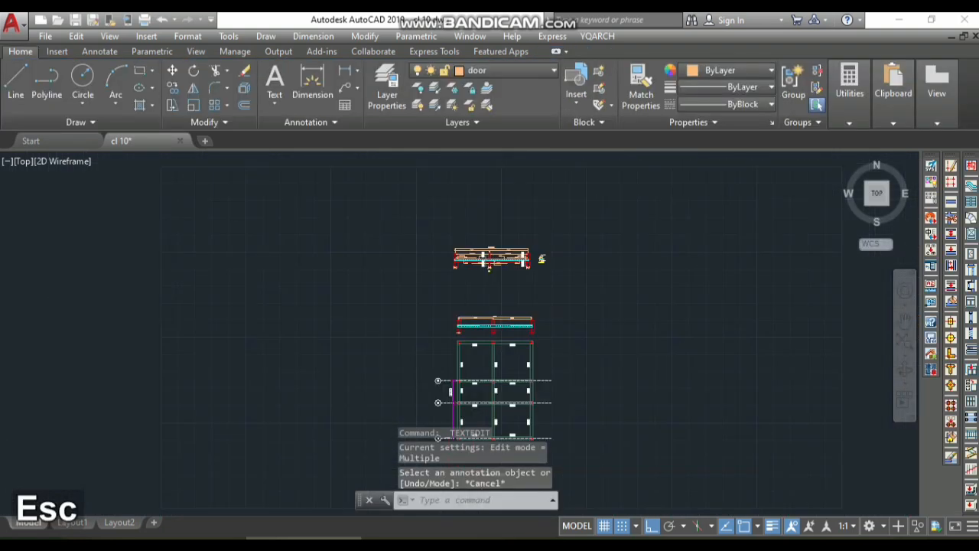
Step: Add an aligned dimension from the left column's inner face to the end of the left span's top extra bar, placed just above the beam
{"action": "scroll", "coordinate": [464, 264], "scroll_direction": "up", "scroll_amount": 8}
{"action": "scroll", "coordinate": [451, 227], "scroll_direction": "down", "scroll_amount": 4}
{"action": "scroll", "coordinate": [452, 299], "scroll_direction": "down", "scroll_amount": 3}
{"action": "scroll", "coordinate": [337, 287], "scroll_direction": "up", "scroll_amount": 7}
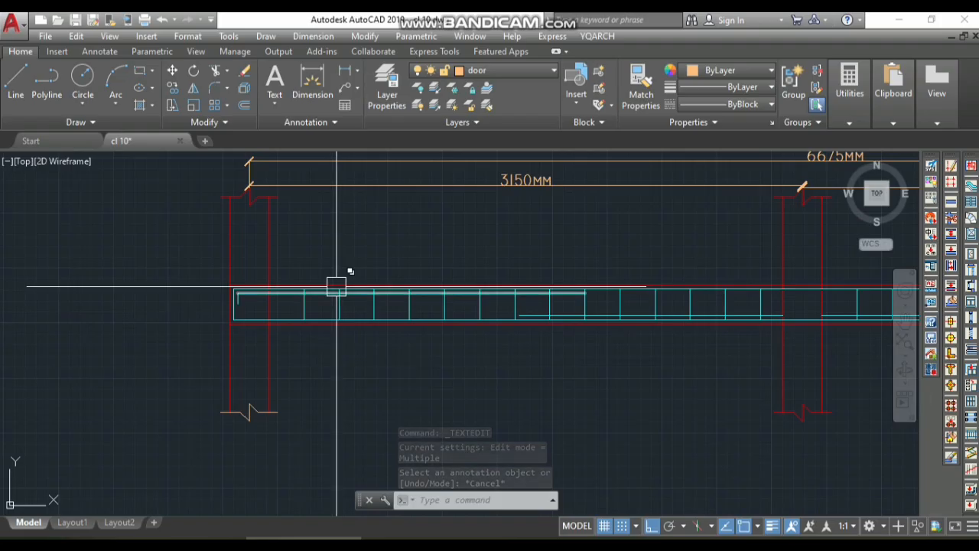
{"action": "type", "text": "d"}
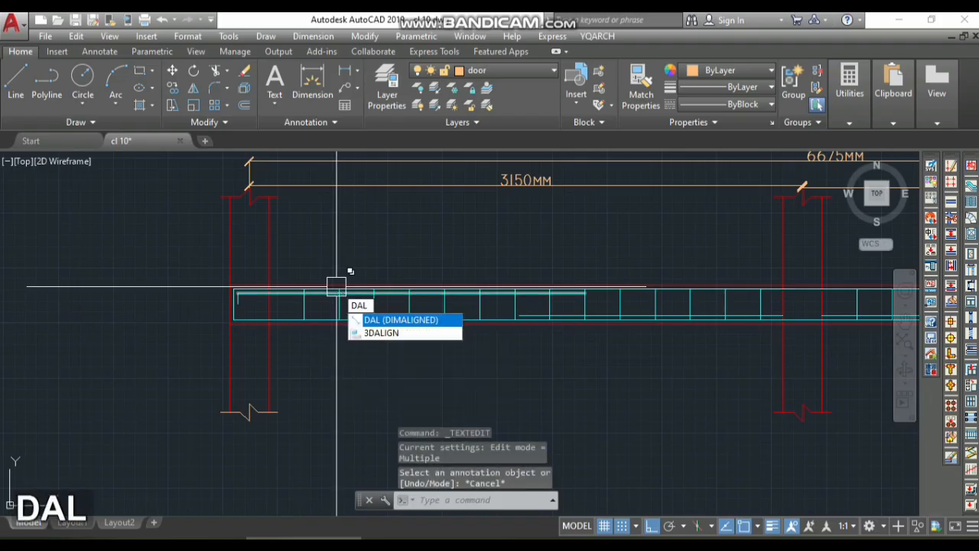
{"action": "type", "text": "al"}
{"action": "key", "text": "space"}
{"action": "scroll", "coordinate": [262, 298], "scroll_direction": "up", "scroll_amount": 2}
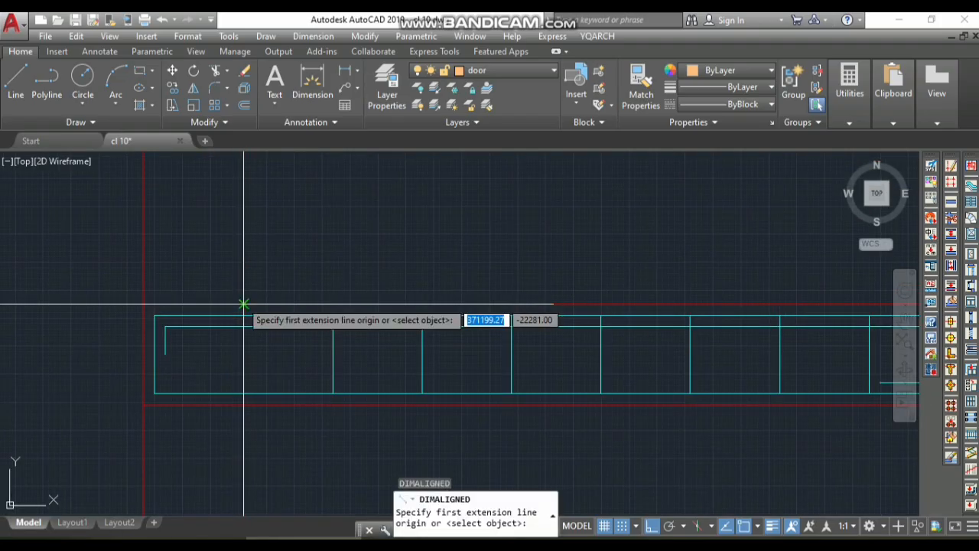
{"action": "left_click", "coordinate": [243, 305]}
{"action": "scroll", "coordinate": [243, 304], "scroll_direction": "down", "scroll_amount": 3}
{"action": "scroll", "coordinate": [283, 314], "scroll_direction": "up", "scroll_amount": 3}
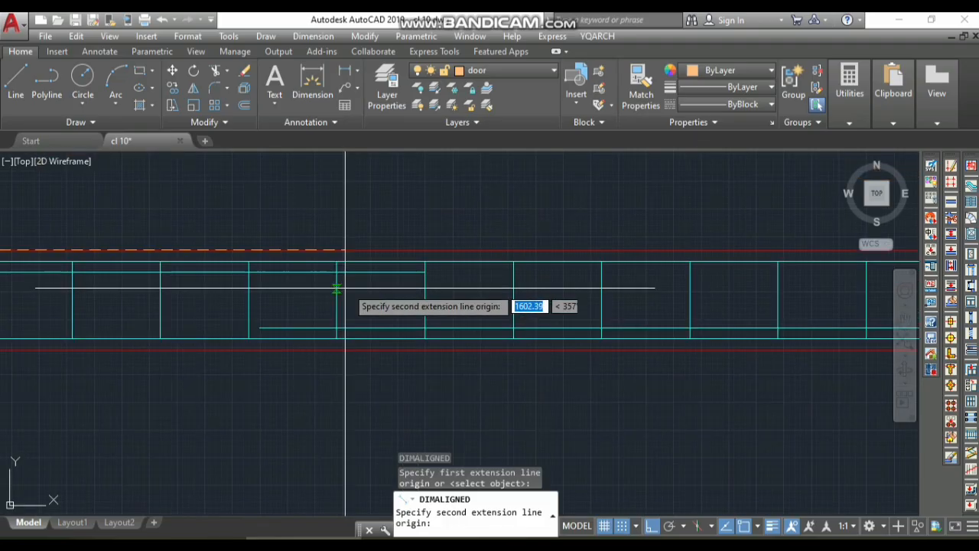
{"action": "left_click", "coordinate": [425, 251]}
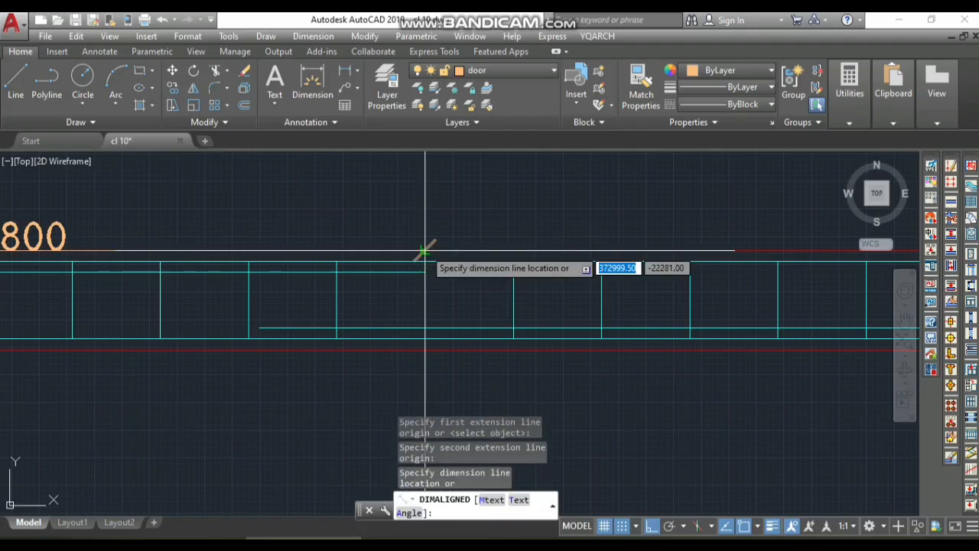
{"action": "scroll", "coordinate": [428, 208], "scroll_direction": "down", "scroll_amount": 2}
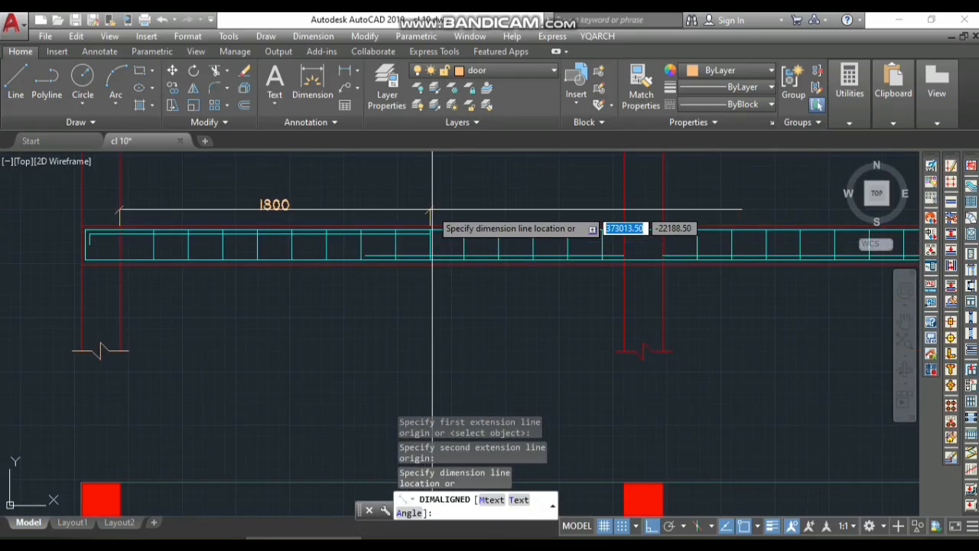
{"action": "left_click", "coordinate": [390, 208]}
Step: Append MM to the text of the left span's top bar dimension and end the text editing
{"action": "scroll", "coordinate": [299, 245], "scroll_direction": "up", "scroll_amount": 3}
{"action": "left_click", "coordinate": [302, 245]}
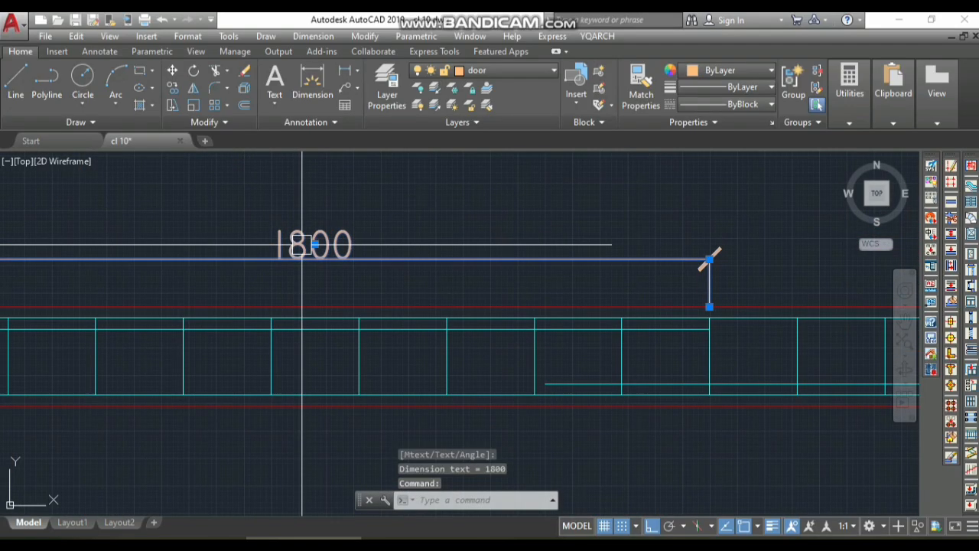
{"action": "double_click", "coordinate": [321, 245]}
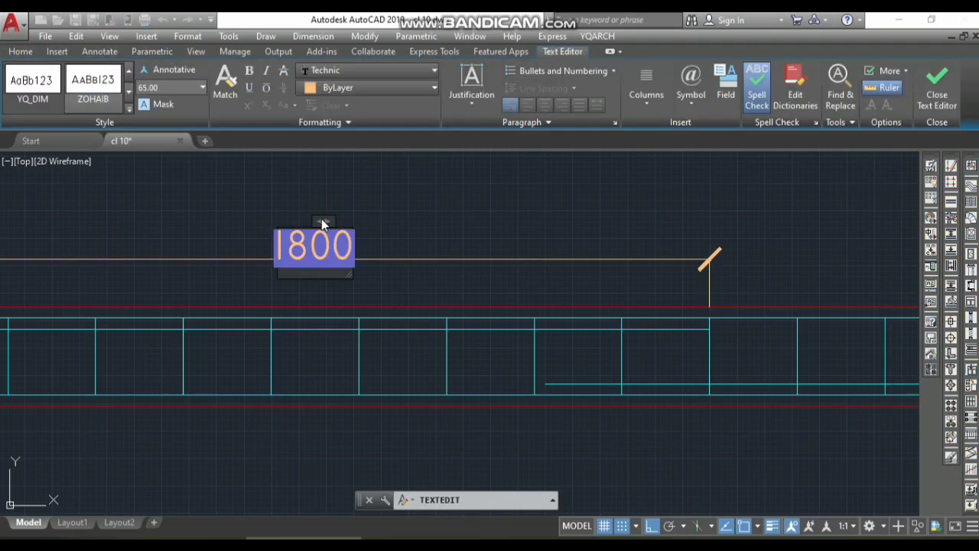
{"action": "left_click_drag", "start_coordinate": [325, 219], "coordinate": [512, 216]}
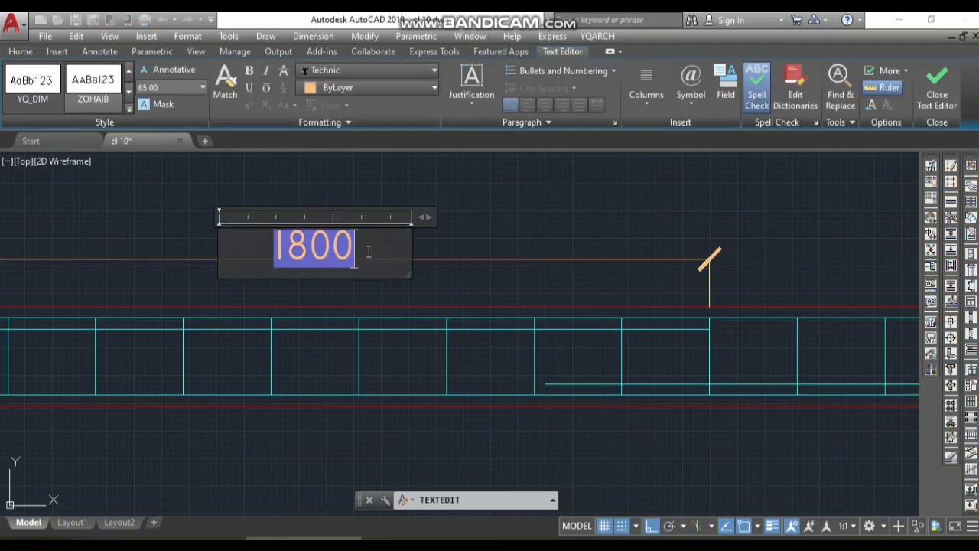
{"action": "left_click", "coordinate": [426, 248]}
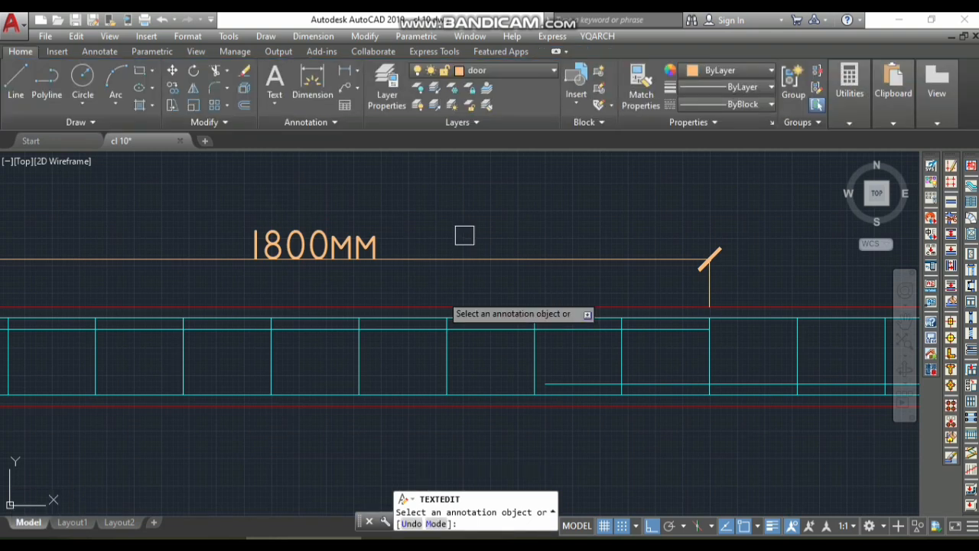
{"action": "scroll", "coordinate": [313, 343], "scroll_direction": "down", "scroll_amount": 2}
{"action": "key", "text": "Escape"}
{"action": "scroll", "coordinate": [290, 353], "scroll_direction": "down", "scroll_amount": 5}
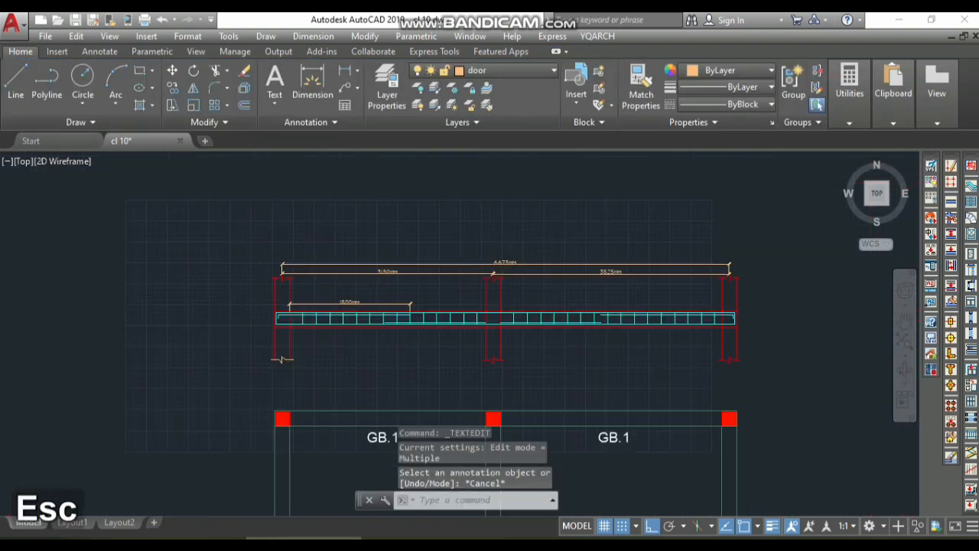
Step: Add an aligned dimension from the middle column's left face to the left end of the bottom extra bar, placed just below the beam
{"action": "scroll", "coordinate": [407, 333], "scroll_direction": "up", "scroll_amount": 8}
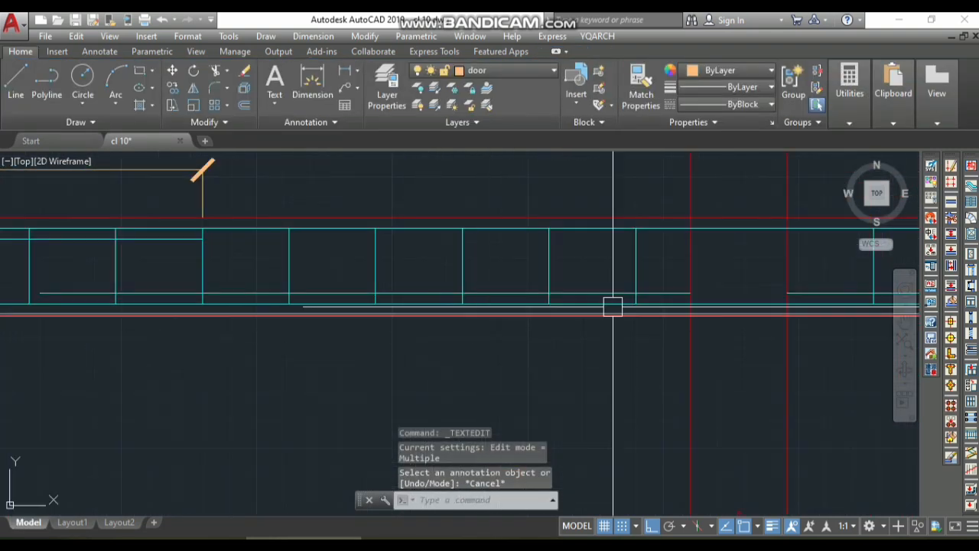
{"action": "type", "text": "dal"}
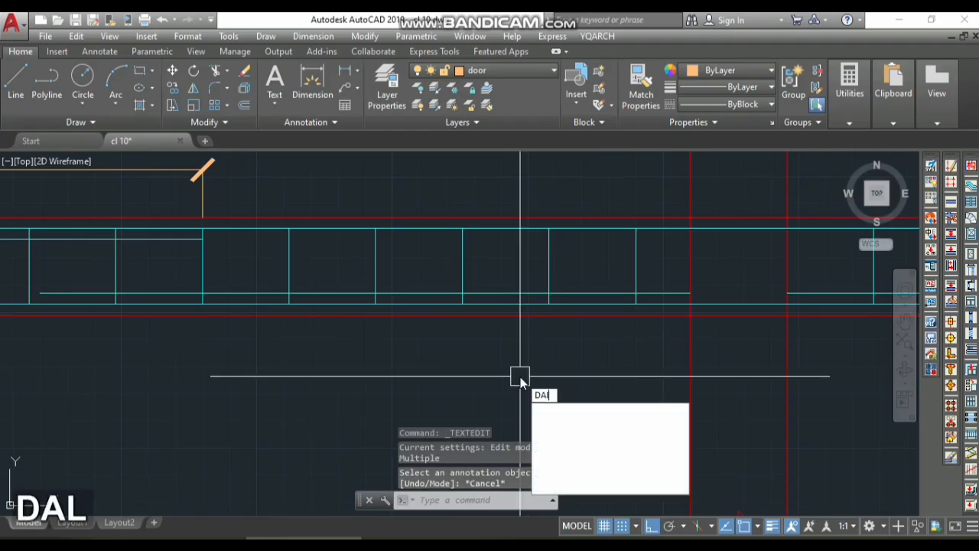
{"action": "key", "text": "space"}
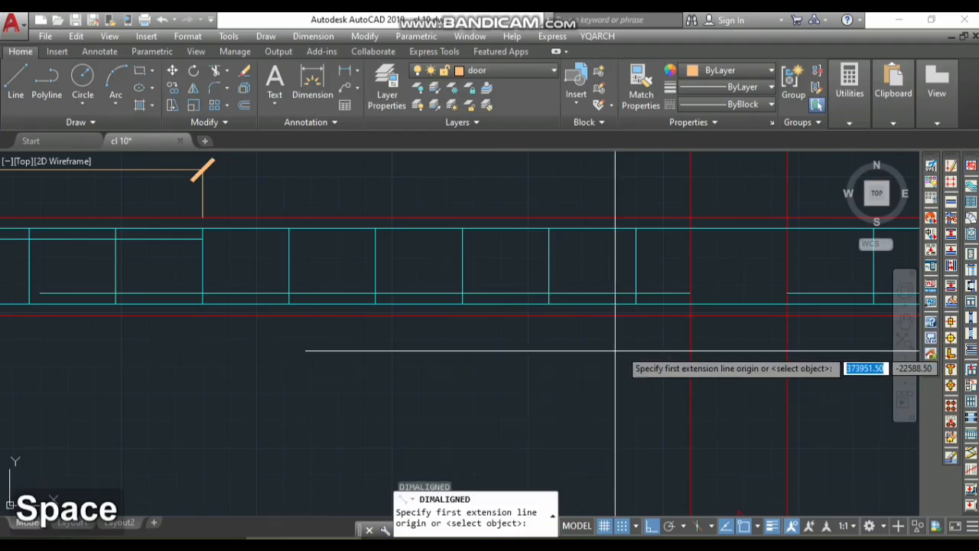
{"action": "left_click", "coordinate": [691, 303]}
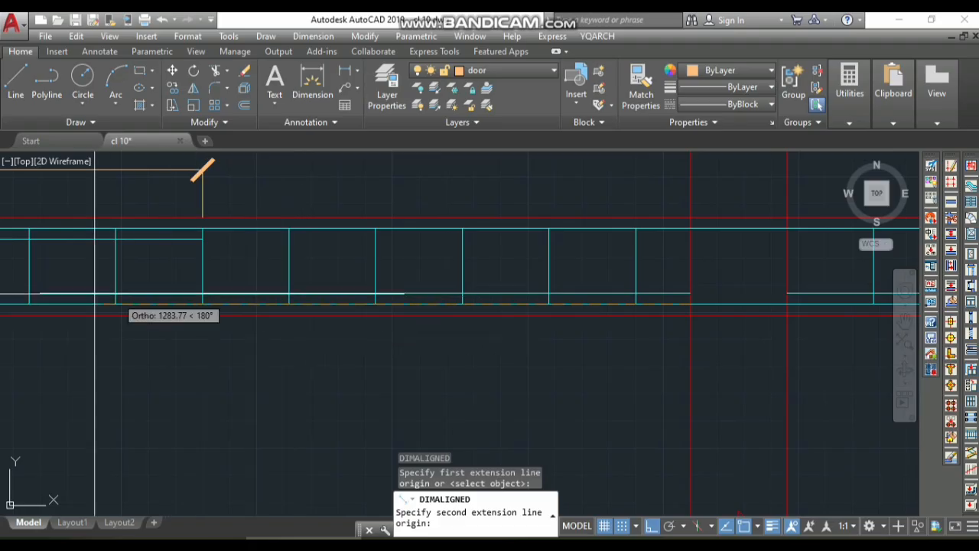
{"action": "left_click", "coordinate": [39, 302]}
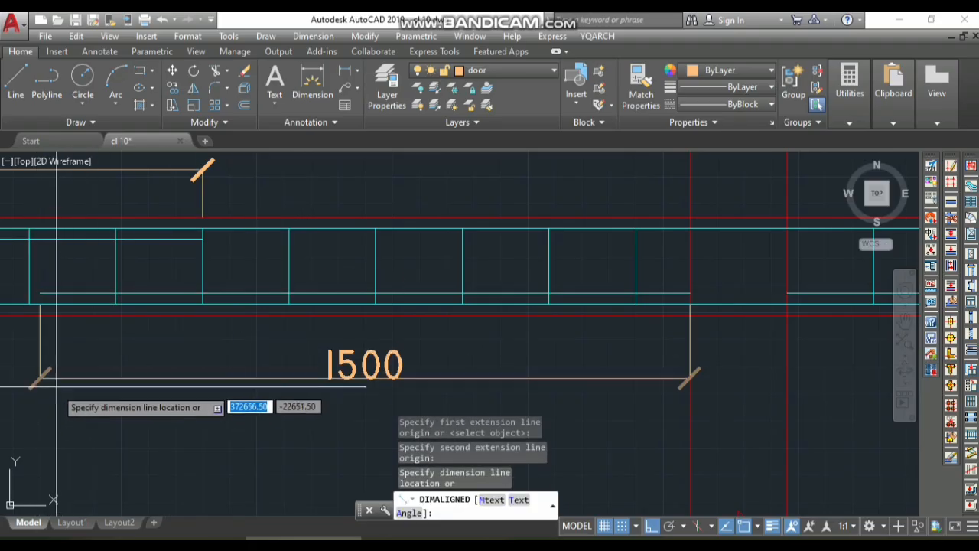
{"action": "left_click", "coordinate": [114, 364]}
Step: Append MM to the text of the left span's bottom bar dimension and end the text editing
{"action": "left_click", "coordinate": [338, 345]}
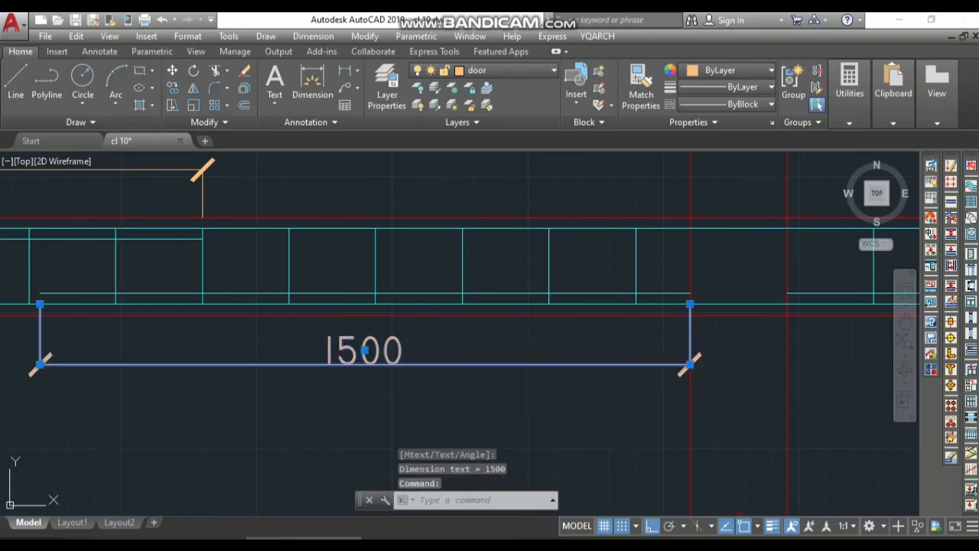
{"action": "double_click", "coordinate": [426, 364]}
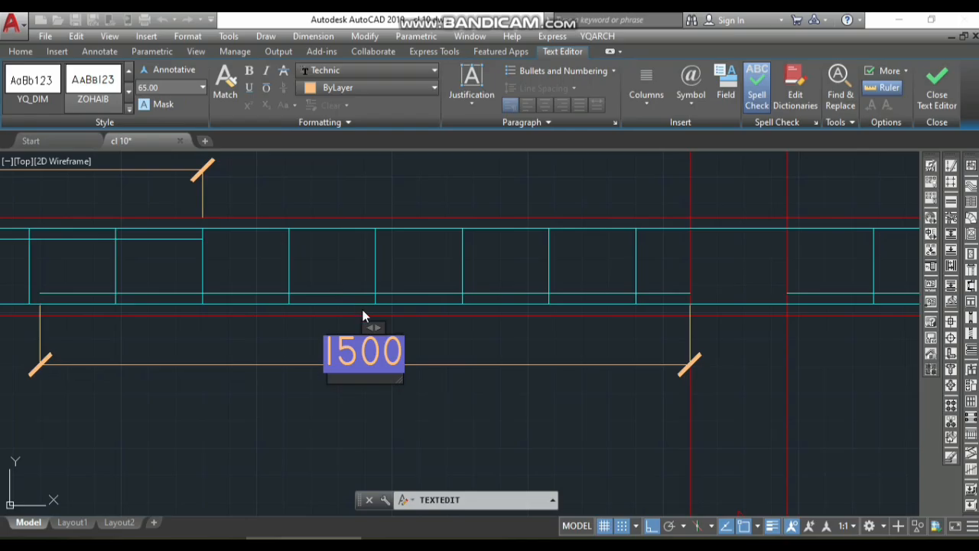
{"action": "left_click_drag", "start_coordinate": [384, 323], "coordinate": [518, 319]}
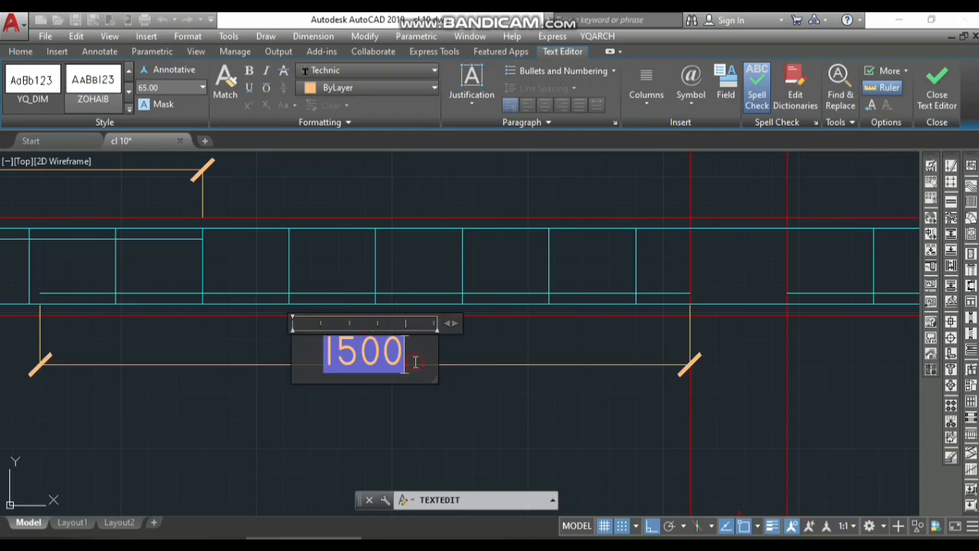
{"action": "type", "text": "MM"}
{"action": "left_click", "coordinate": [516, 428]}
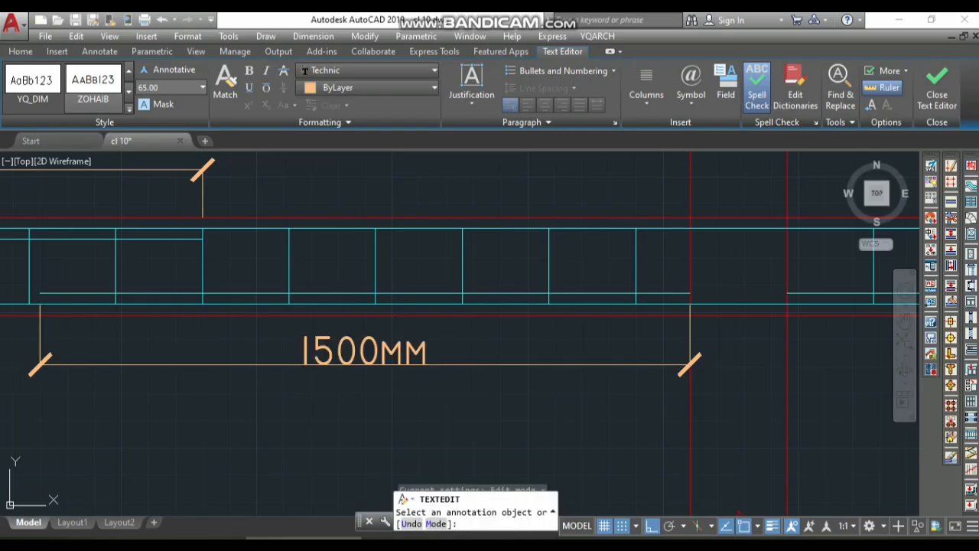
{"action": "key", "text": "space"}
{"action": "left_click", "coordinate": [354, 348]}
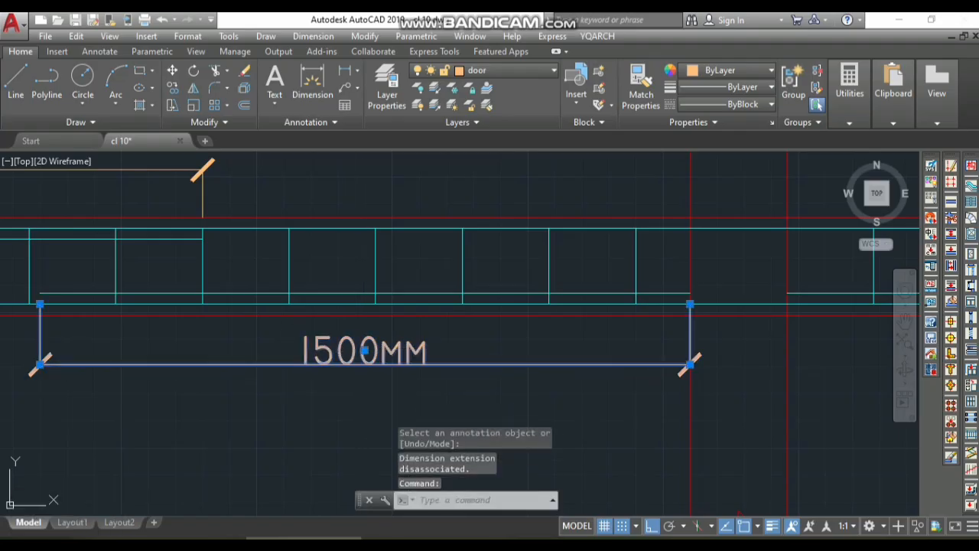
{"action": "double_click", "coordinate": [363, 354]}
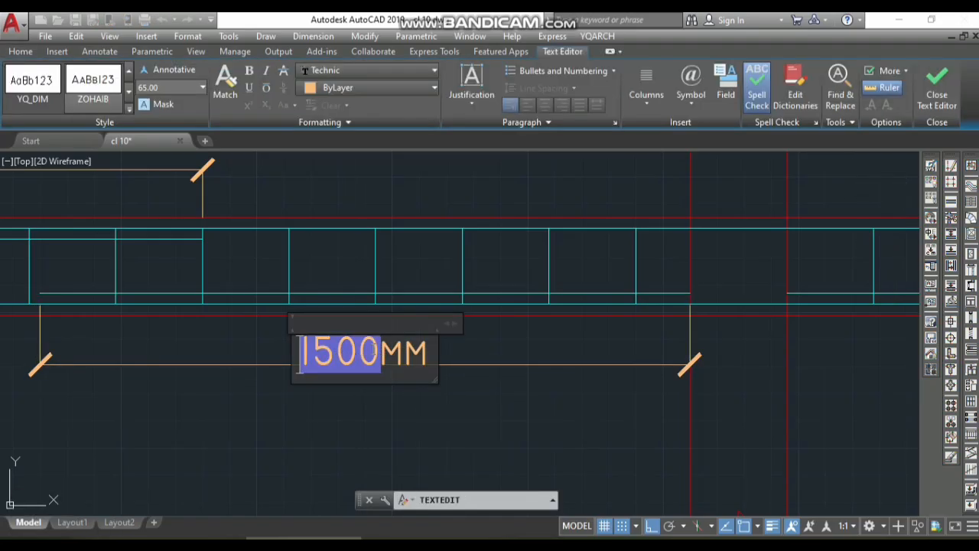
{"action": "left_click", "coordinate": [434, 409]}
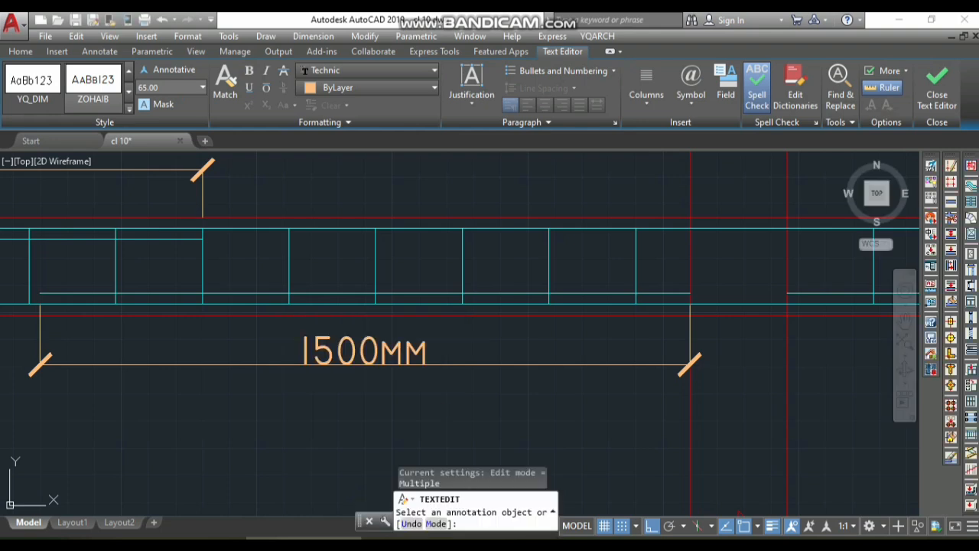
{"action": "scroll", "coordinate": [444, 386], "scroll_direction": "down", "scroll_amount": 5}
{"action": "key", "text": "Escape"}
Step: Add an aligned dimension from the middle column's right face to the right end of the bottom extra bar, level with the left span's bottom dimension
{"action": "scroll", "coordinate": [446, 383], "scroll_direction": "up", "scroll_amount": 4}
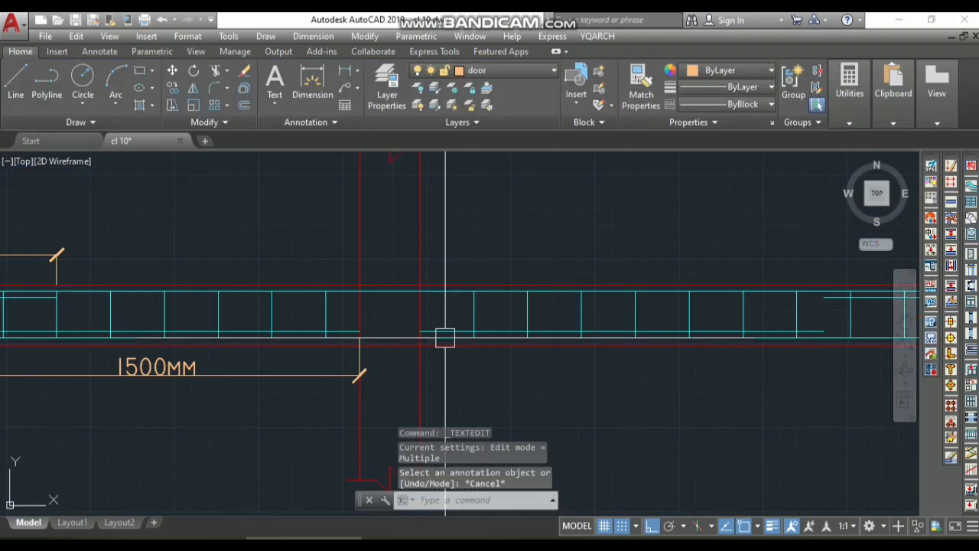
{"action": "type", "text": "da"}
{"action": "key", "text": "space"}
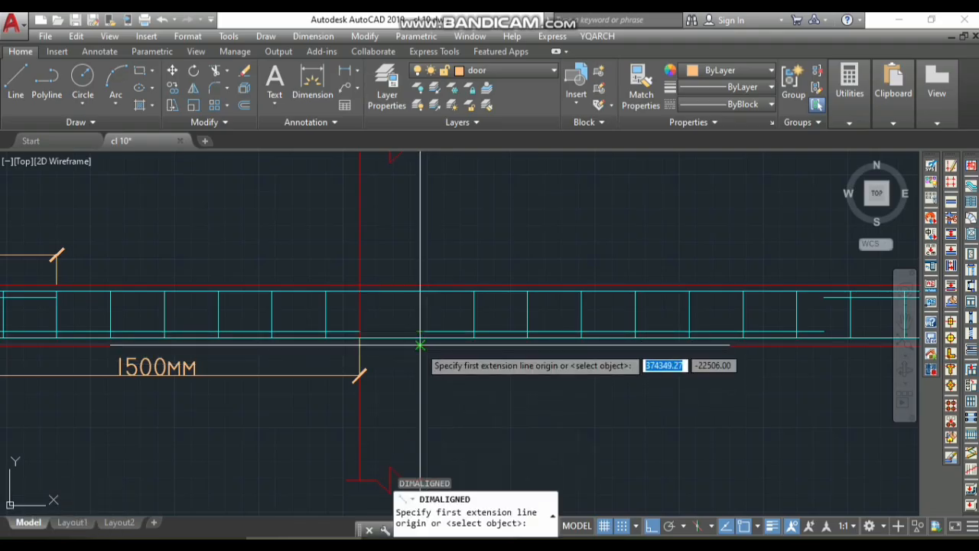
{"action": "left_click", "coordinate": [420, 346]}
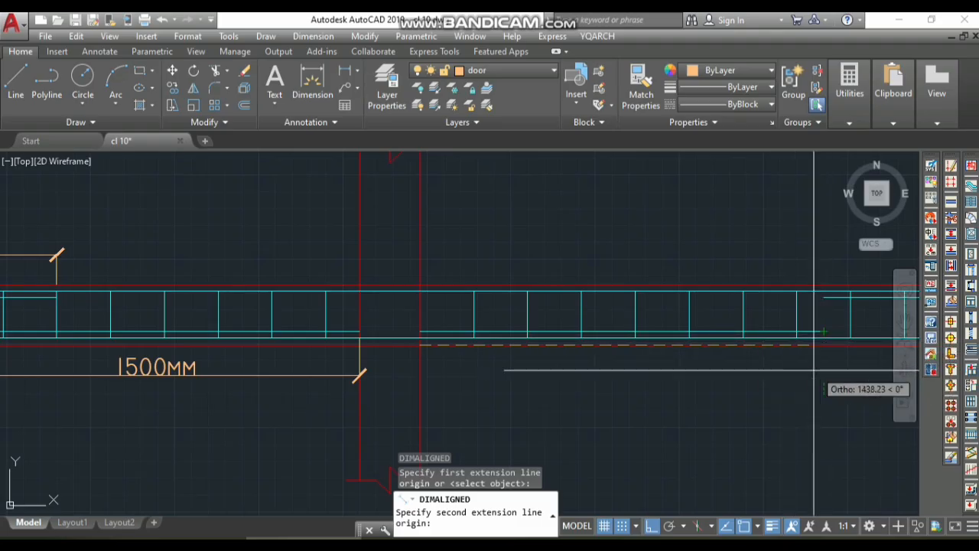
{"action": "left_click", "coordinate": [824, 346]}
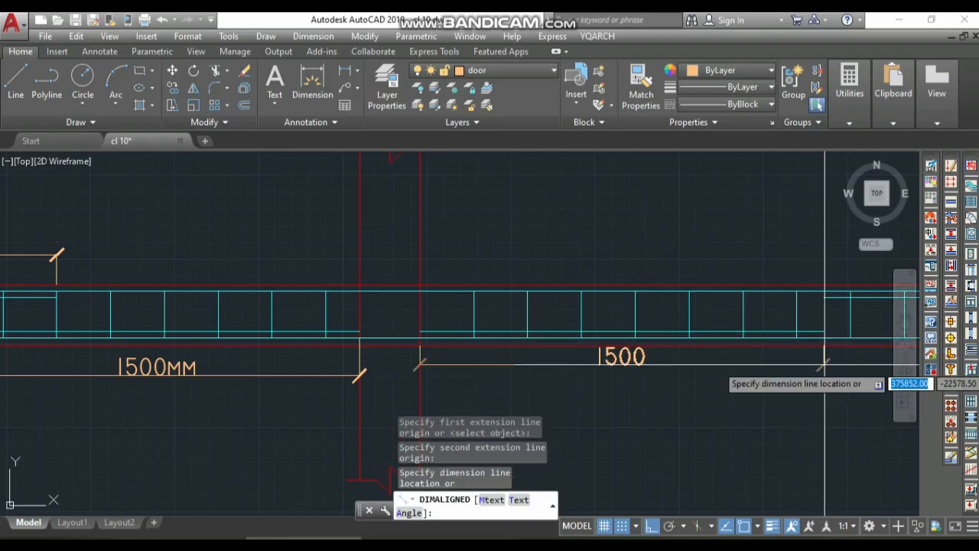
{"action": "left_click", "coordinate": [358, 376]}
{"action": "scroll", "coordinate": [507, 383], "scroll_direction": "down", "scroll_amount": 3}
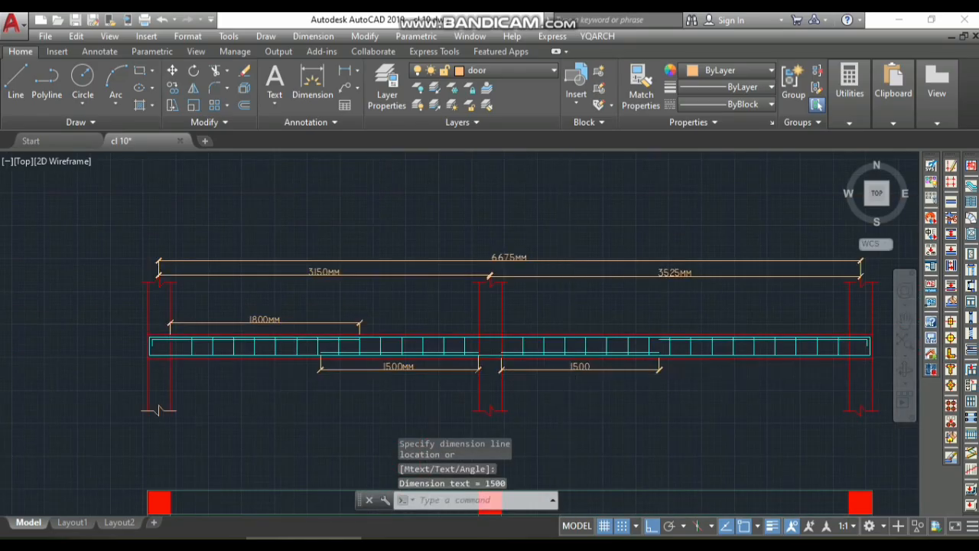
Step: Append MM to the text of the right span's bottom bar dimension and end the text editing
{"action": "scroll", "coordinate": [593, 344], "scroll_direction": "up", "scroll_amount": 3}
{"action": "double_click", "coordinate": [593, 346]}
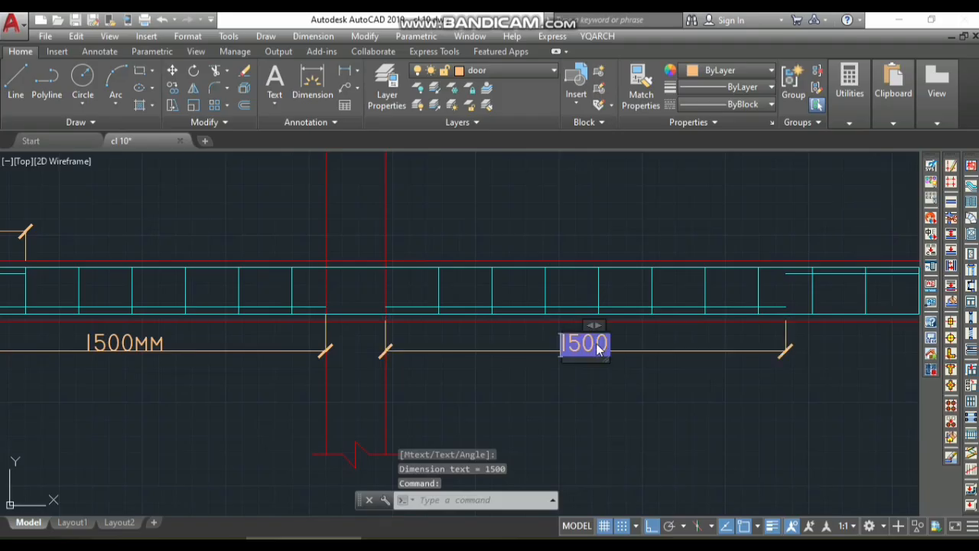
{"action": "left_click_drag", "start_coordinate": [714, 314], "coordinate": [733, 311]}
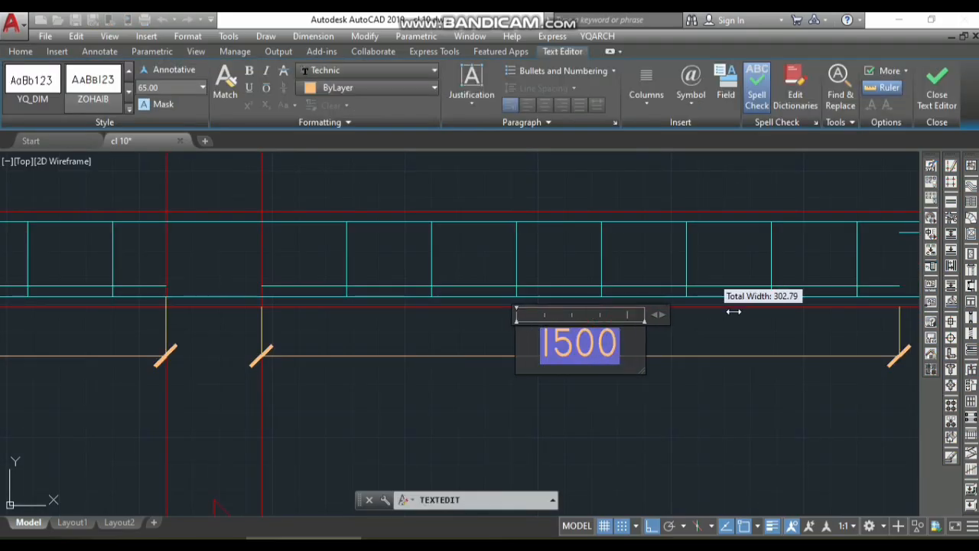
{"action": "type", "text": "MM"}
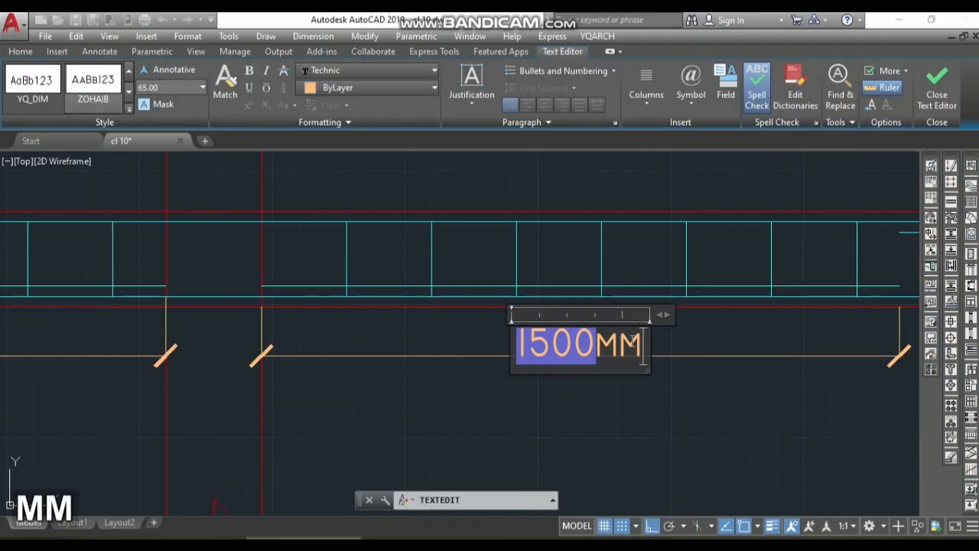
{"action": "left_click", "coordinate": [689, 427]}
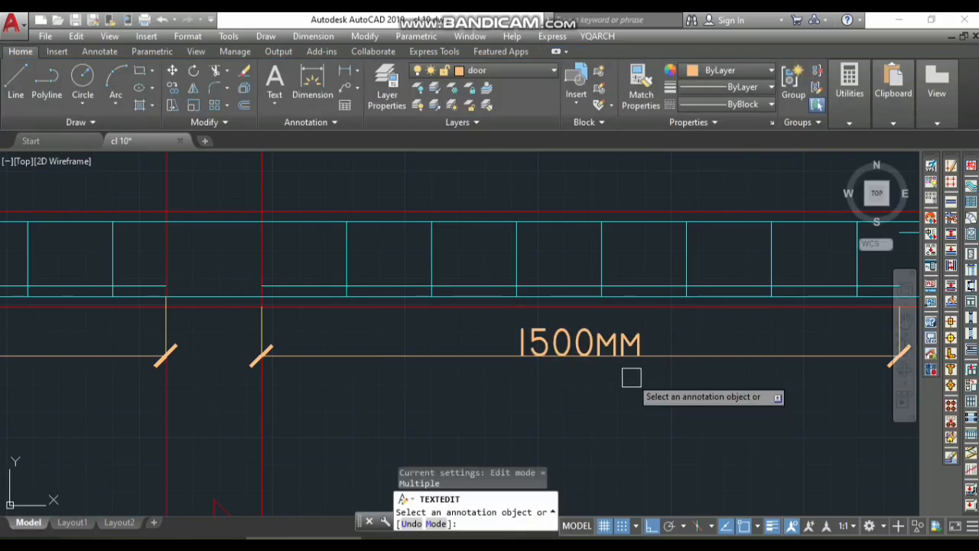
{"action": "key", "text": "Escape"}
{"action": "scroll", "coordinate": [586, 376], "scroll_direction": "down", "scroll_amount": 6}
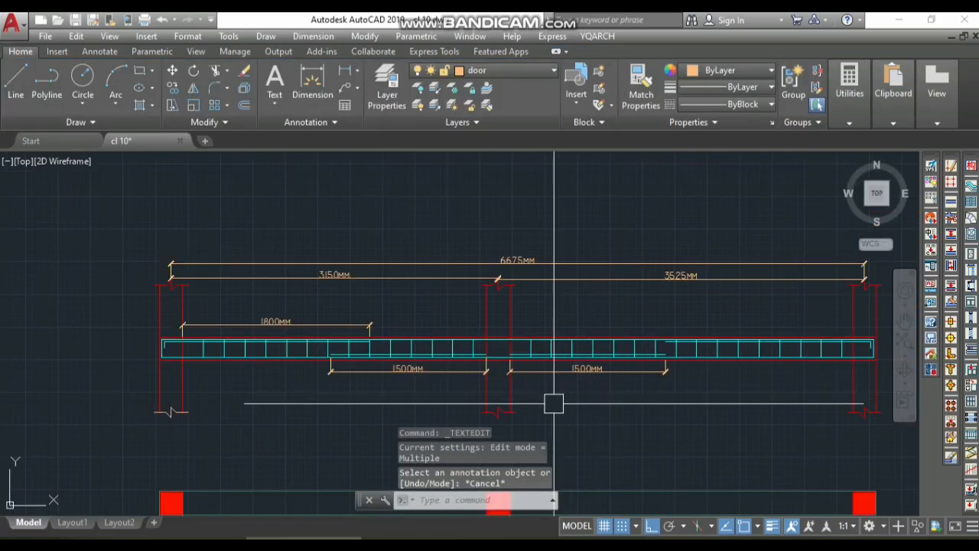
Step: Examine the bar callouts on the reference GB.1 section, especially the leader and label of the left span's bottom bars
{"action": "scroll", "coordinate": [509, 378], "scroll_direction": "down", "scroll_amount": 5}
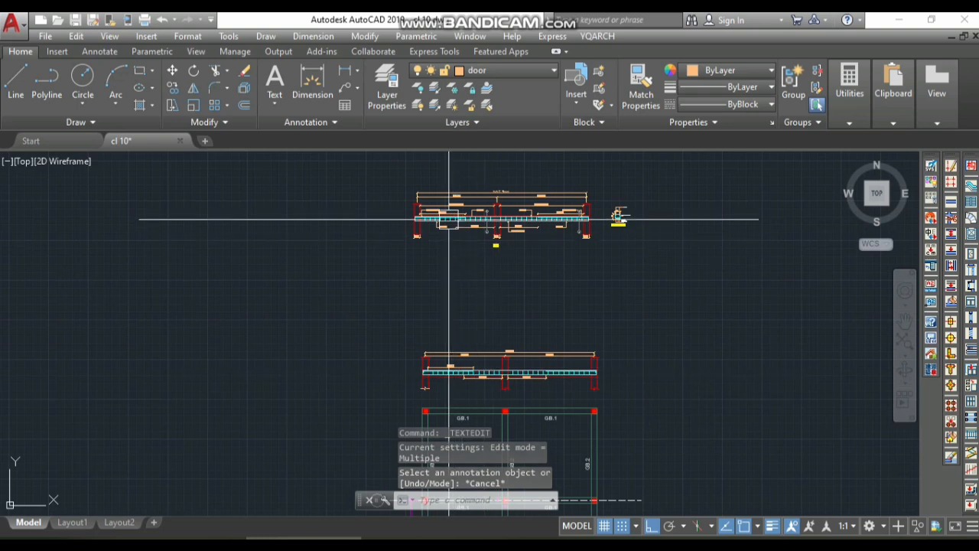
{"action": "scroll", "coordinate": [449, 219], "scroll_direction": "up", "scroll_amount": 10}
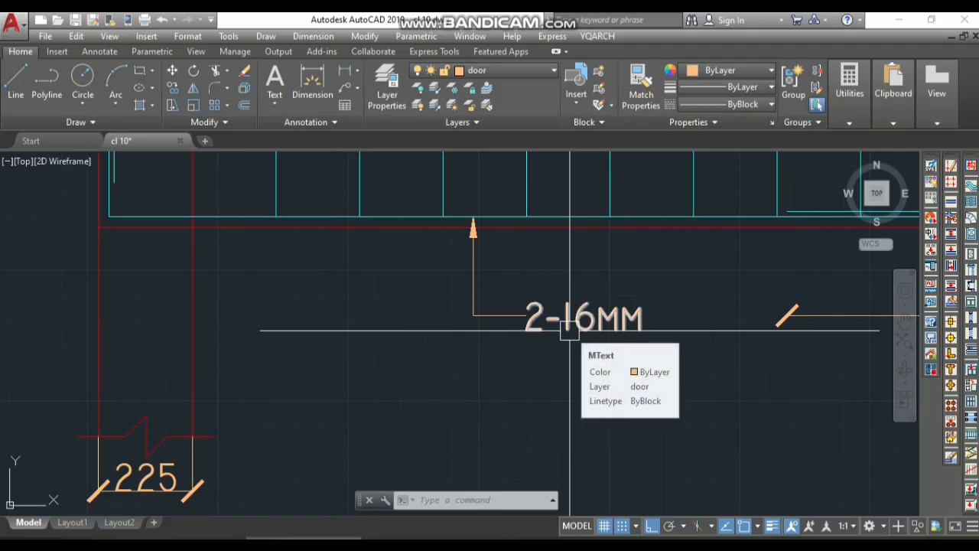
{"action": "scroll", "coordinate": [568, 331], "scroll_direction": "down", "scroll_amount": 8}
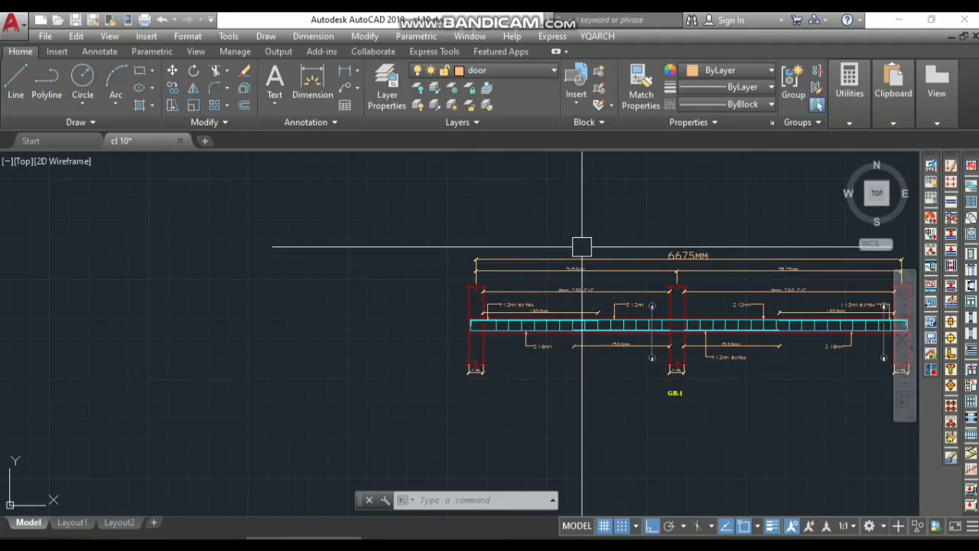
{"action": "scroll", "coordinate": [566, 247], "scroll_direction": "down", "scroll_amount": 5}
{"action": "scroll", "coordinate": [558, 332], "scroll_direction": "up", "scroll_amount": 8}
{"action": "scroll", "coordinate": [606, 251], "scroll_direction": "up", "scroll_amount": 2}
{"action": "scroll", "coordinate": [470, 311], "scroll_direction": "down", "scroll_amount": 8}
{"action": "scroll", "coordinate": [433, 460], "scroll_direction": "up", "scroll_amount": 2}
{"action": "scroll", "coordinate": [507, 416], "scroll_direction": "up", "scroll_amount": 3}
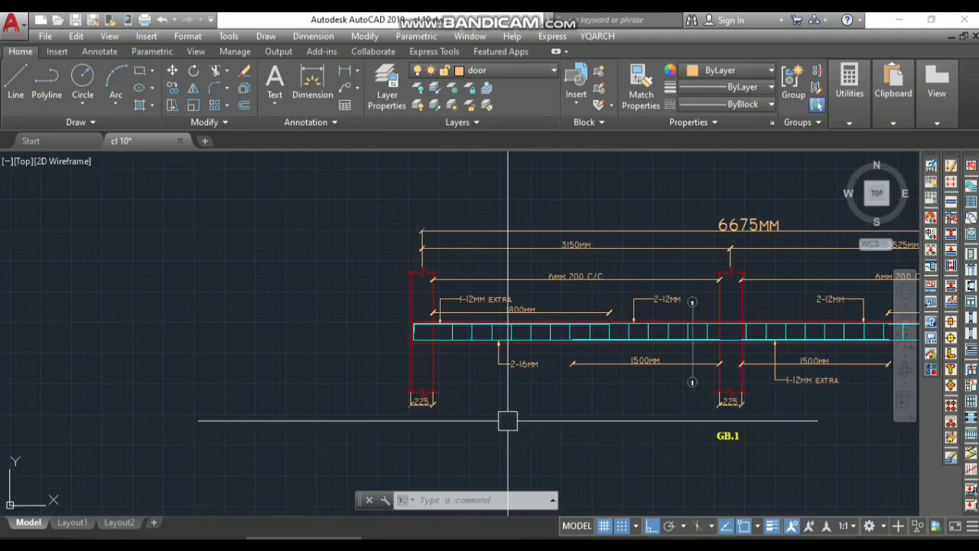
{"action": "scroll", "coordinate": [492, 345], "scroll_direction": "up", "scroll_amount": 2}
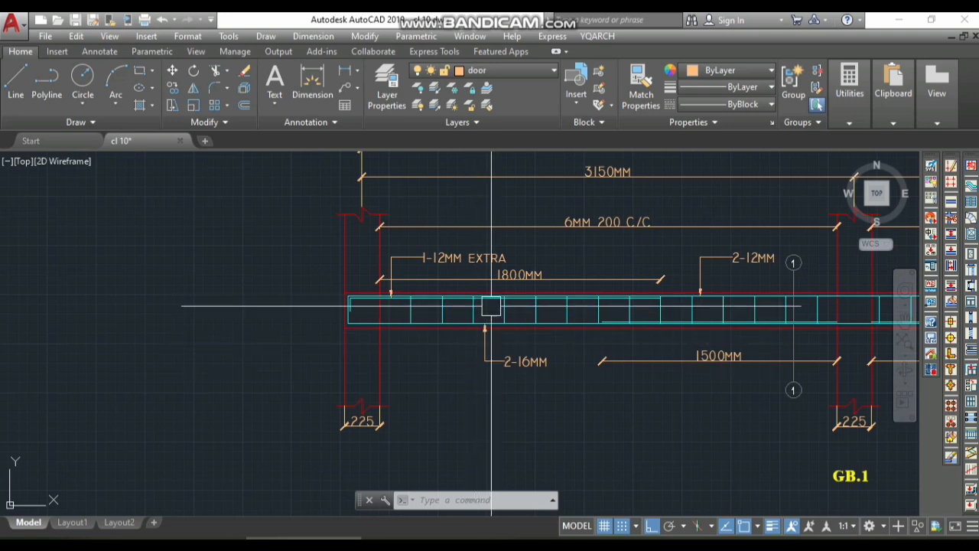
{"action": "scroll", "coordinate": [505, 325], "scroll_direction": "up", "scroll_amount": 2}
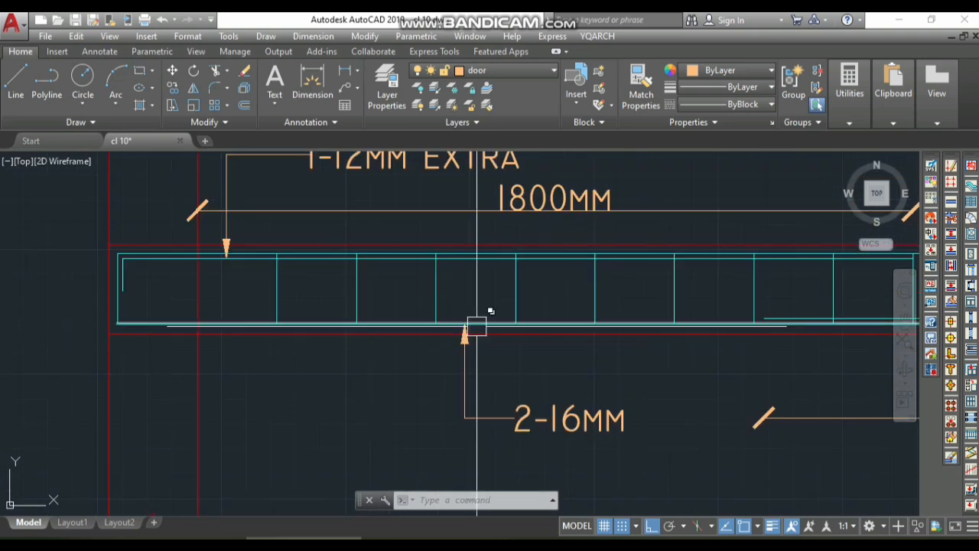
{"action": "scroll", "coordinate": [529, 254], "scroll_direction": "down", "scroll_amount": 10}
{"action": "scroll", "coordinate": [509, 449], "scroll_direction": "down", "scroll_amount": 5}
Step: Add a quick leader pointing up to the left span's bottom main bar, with a horizontal landing below the beam and the text 2-16mm
{"action": "scroll", "coordinate": [450, 251], "scroll_direction": "up", "scroll_amount": 12}
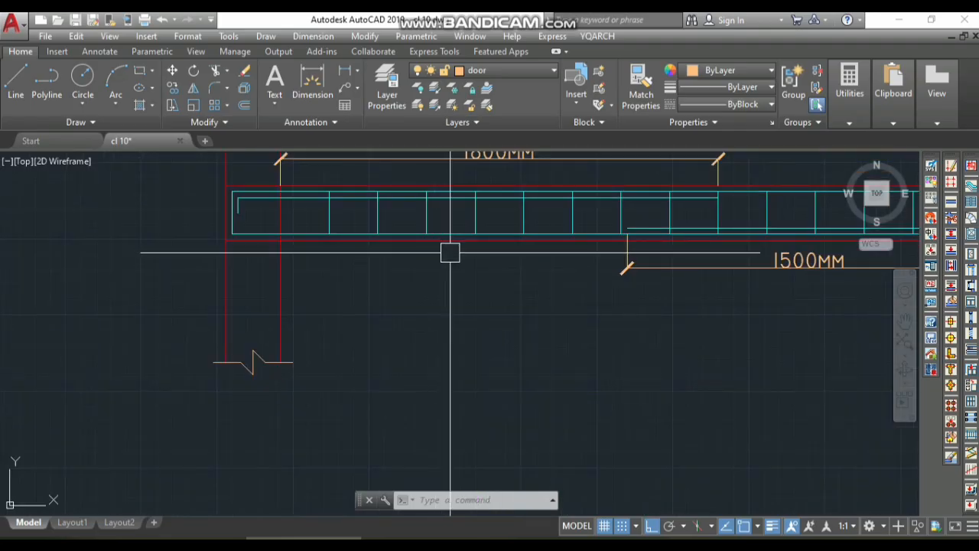
{"action": "type", "text": "e"}
{"action": "key", "text": "space"}
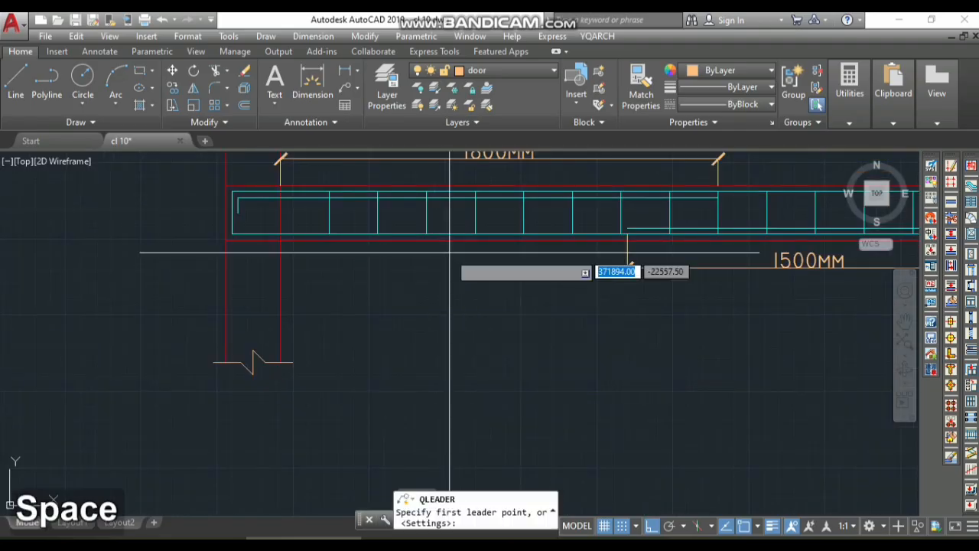
{"action": "scroll", "coordinate": [443, 252], "scroll_direction": "up", "scroll_amount": 3}
{"action": "left_click", "coordinate": [462, 230]}
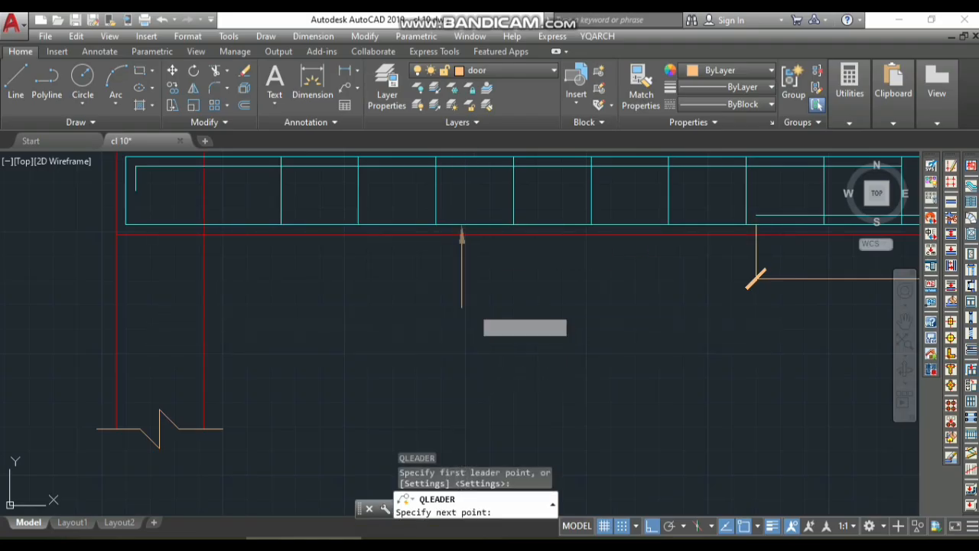
{"action": "left_click", "coordinate": [462, 306]}
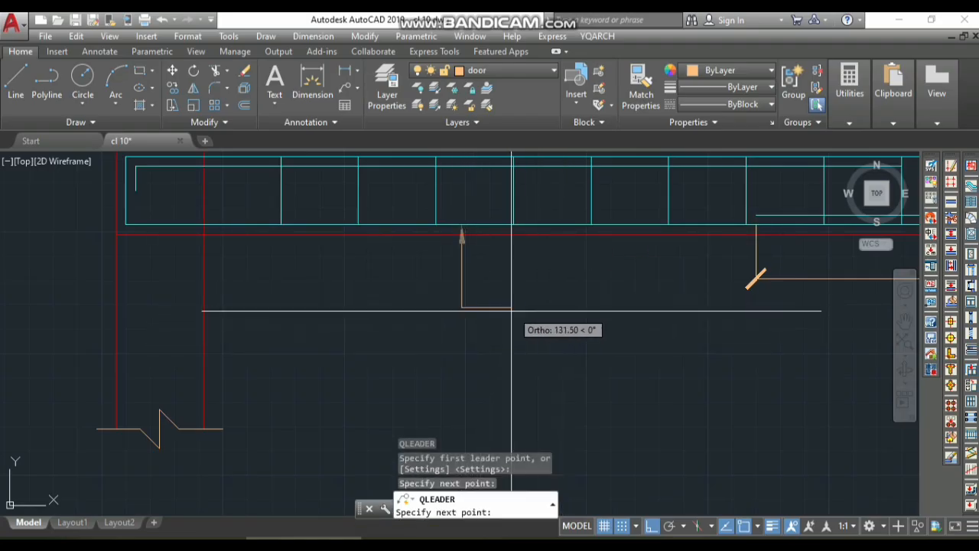
{"action": "left_click", "coordinate": [515, 307]}
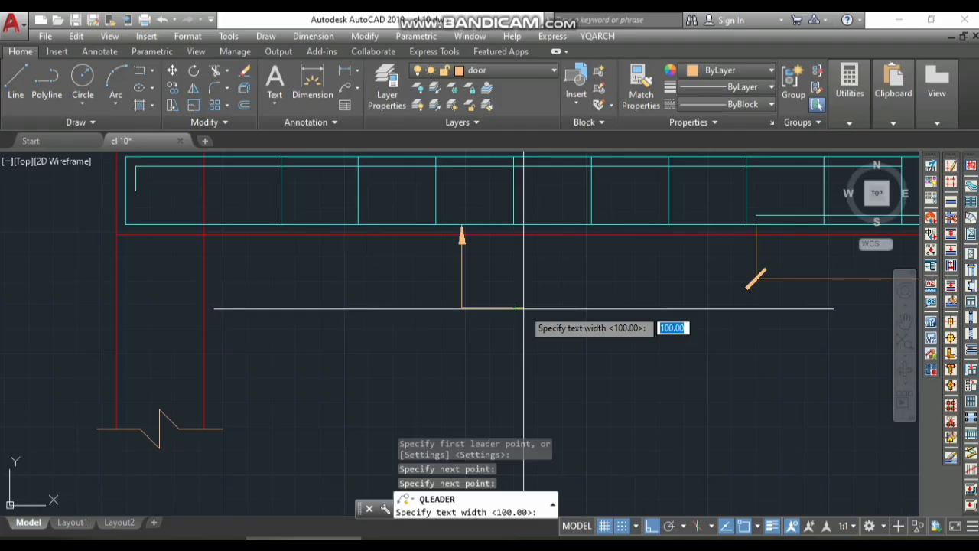
{"action": "key", "text": "space"}
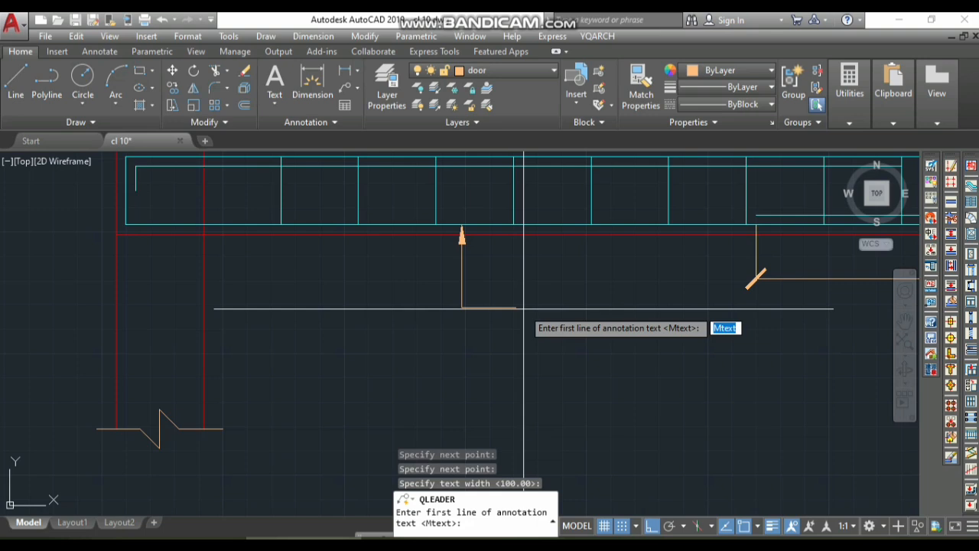
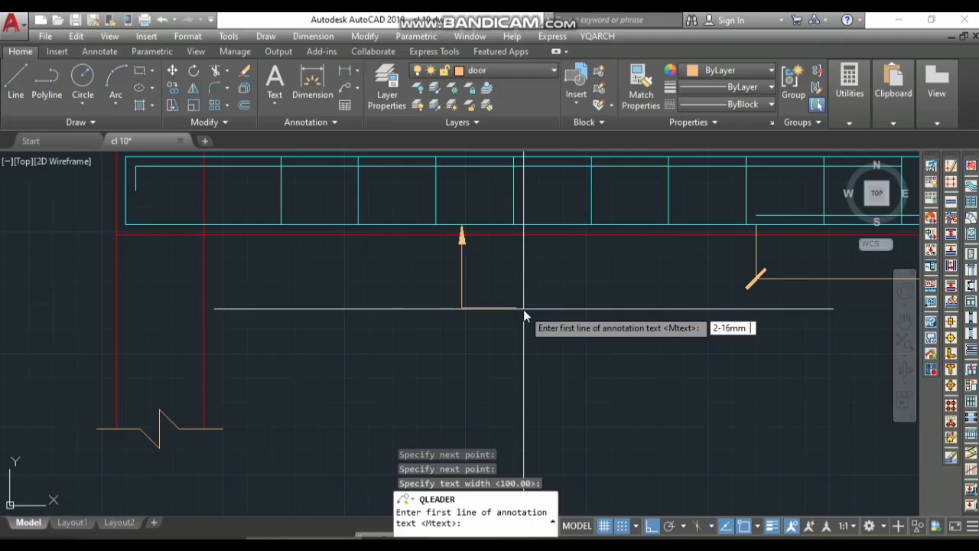
{"action": "key", "text": "BackSpace"}
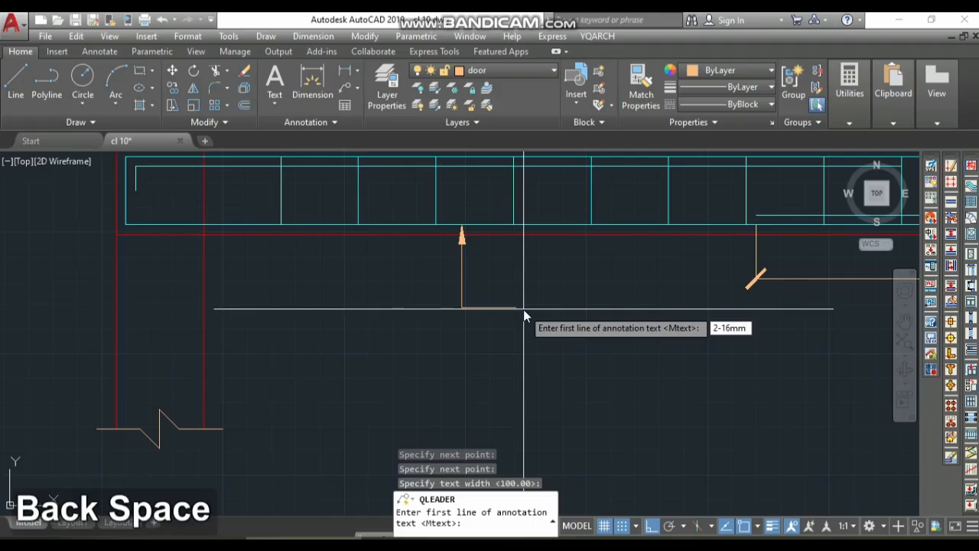
{"action": "key", "text": "Return"}
{"action": "key", "text": "Return"}
{"action": "scroll", "coordinate": [536, 312], "scroll_direction": "down", "scroll_amount": 4}
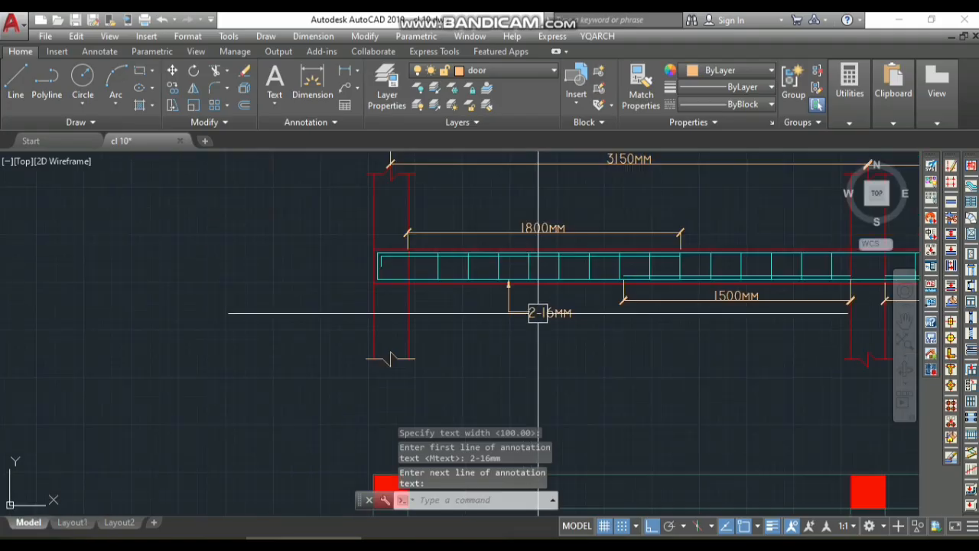
Step: Compare the new section with the reference GB.1 section and examine the reference's callout for the left span's top extra bar
{"action": "scroll", "coordinate": [538, 312], "scroll_direction": "down", "scroll_amount": 1}
{"action": "scroll", "coordinate": [513, 323], "scroll_direction": "down", "scroll_amount": 3}
{"action": "scroll", "coordinate": [499, 252], "scroll_direction": "down", "scroll_amount": 4}
{"action": "scroll", "coordinate": [498, 188], "scroll_direction": "up", "scroll_amount": 4}
{"action": "scroll", "coordinate": [463, 256], "scroll_direction": "down", "scroll_amount": 2}
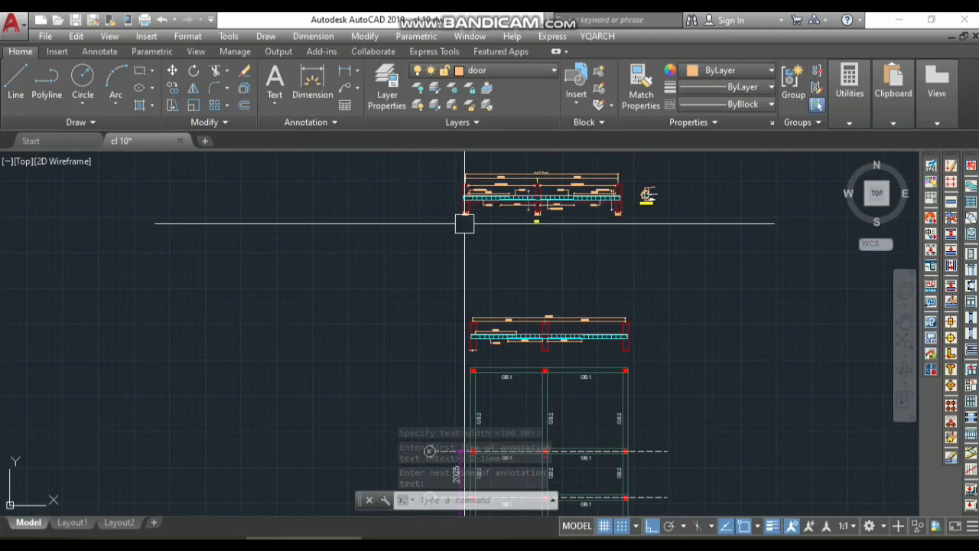
{"action": "scroll", "coordinate": [464, 223], "scroll_direction": "up", "scroll_amount": 5}
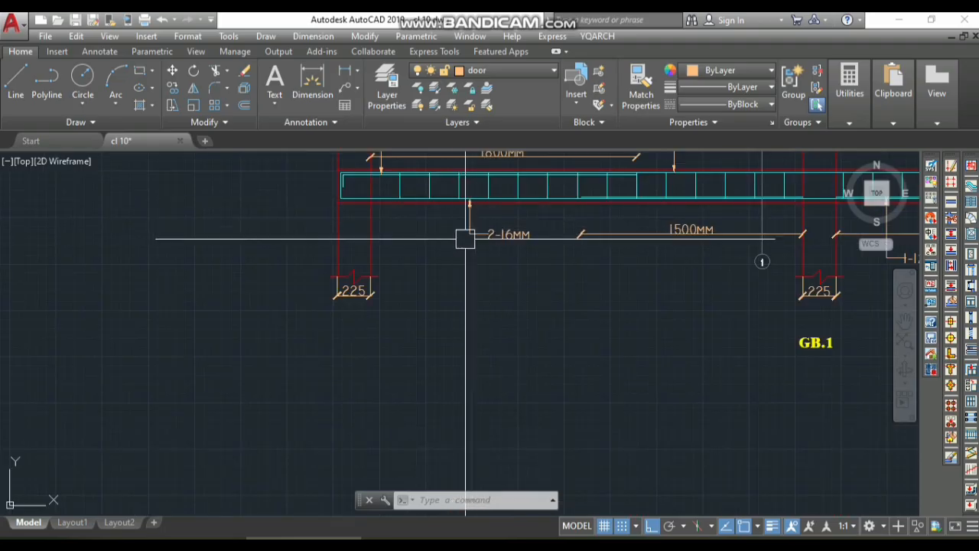
{"action": "scroll", "coordinate": [467, 233], "scroll_direction": "down", "scroll_amount": 4}
{"action": "scroll", "coordinate": [483, 397], "scroll_direction": "down", "scroll_amount": 4}
{"action": "scroll", "coordinate": [494, 356], "scroll_direction": "up", "scroll_amount": 4}
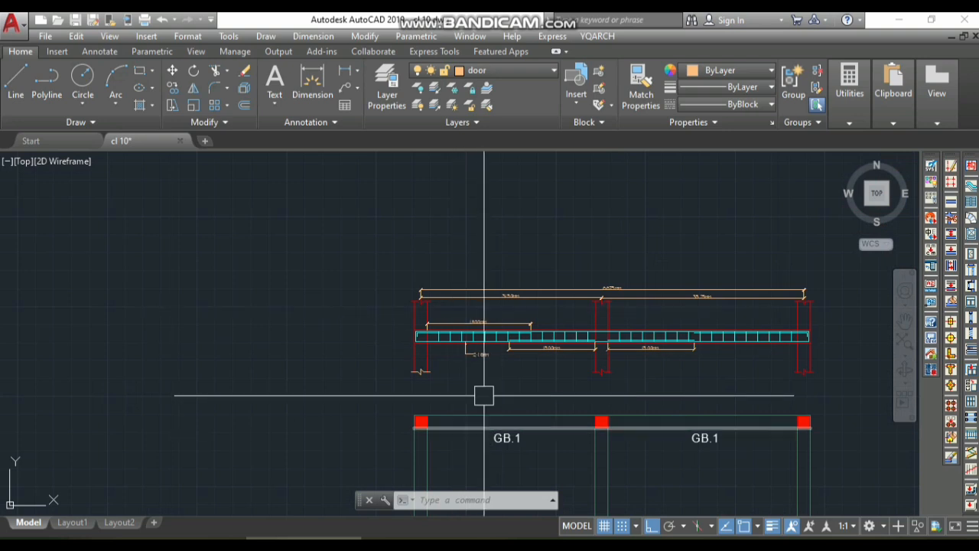
{"action": "scroll", "coordinate": [462, 375], "scroll_direction": "up", "scroll_amount": 4}
{"action": "scroll", "coordinate": [457, 399], "scroll_direction": "down", "scroll_amount": 6}
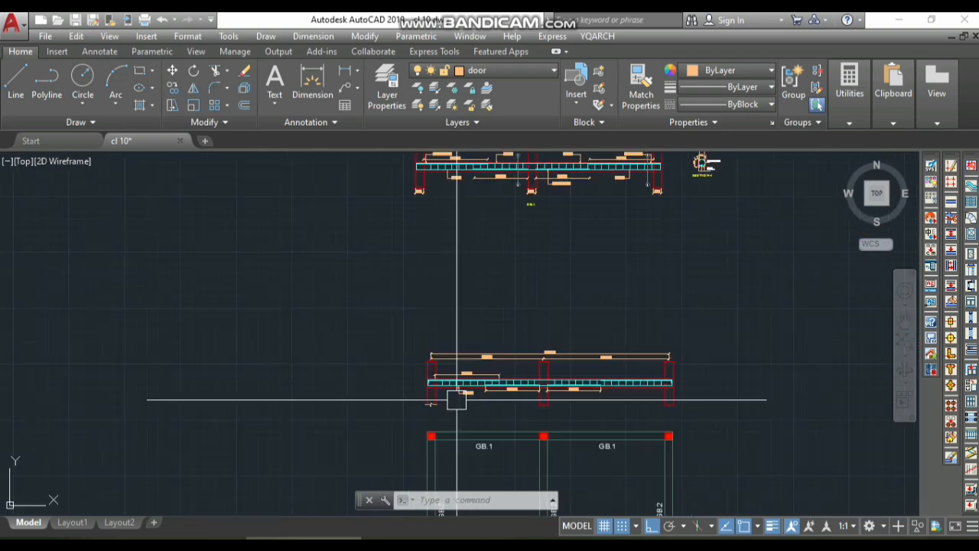
{"action": "scroll", "coordinate": [453, 291], "scroll_direction": "down", "scroll_amount": 4}
{"action": "scroll", "coordinate": [461, 271], "scroll_direction": "up", "scroll_amount": 6}
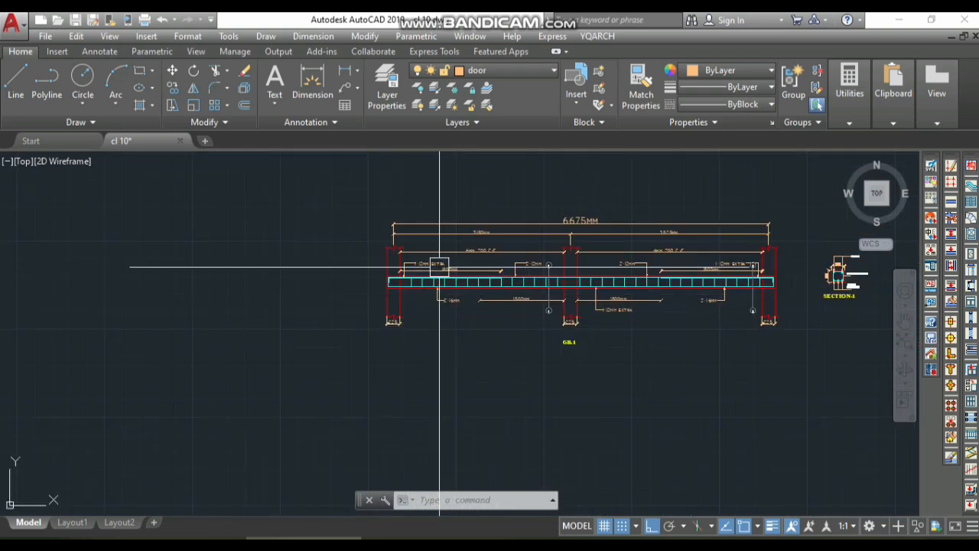
{"action": "scroll", "coordinate": [440, 267], "scroll_direction": "up", "scroll_amount": 5}
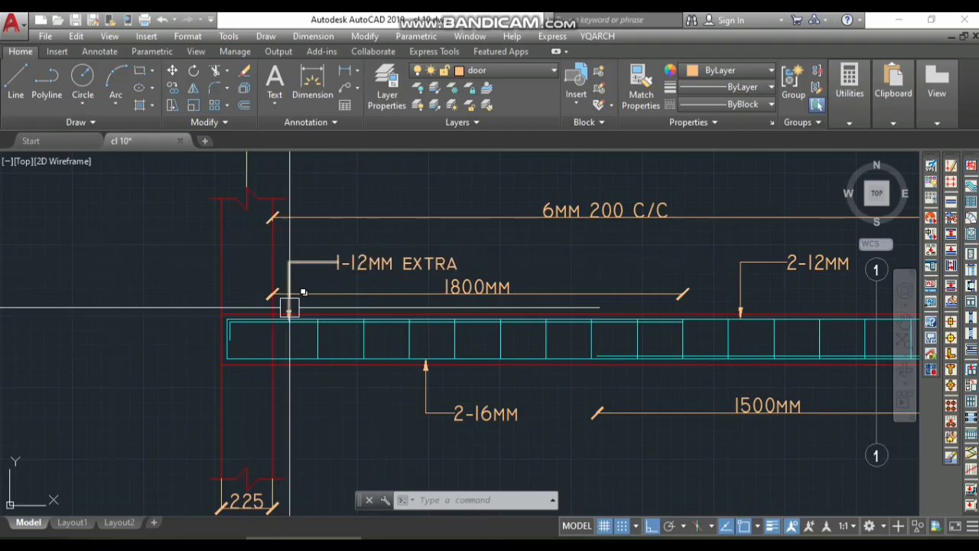
{"action": "scroll", "coordinate": [277, 242], "scroll_direction": "down", "scroll_amount": 7}
Step: Draw a quick leader pointing down to the left span's top extra bar, with a short horizontal landing above the 1800MM dimension
{"action": "scroll", "coordinate": [313, 413], "scroll_direction": "up", "scroll_amount": 2}
{"action": "scroll", "coordinate": [316, 430], "scroll_direction": "up", "scroll_amount": 8}
{"action": "type", "text": "e"}
{"action": "key", "text": "space"}
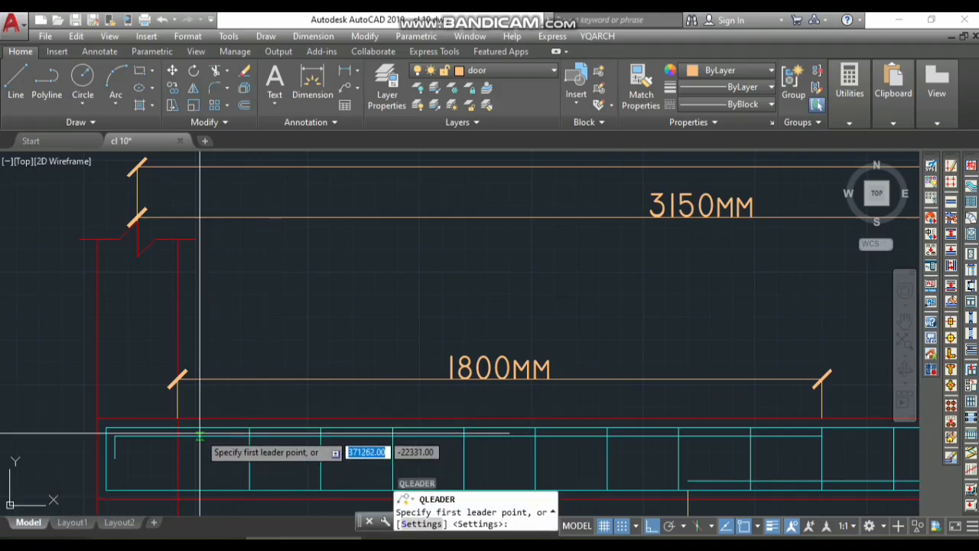
{"action": "left_click", "coordinate": [197, 427]}
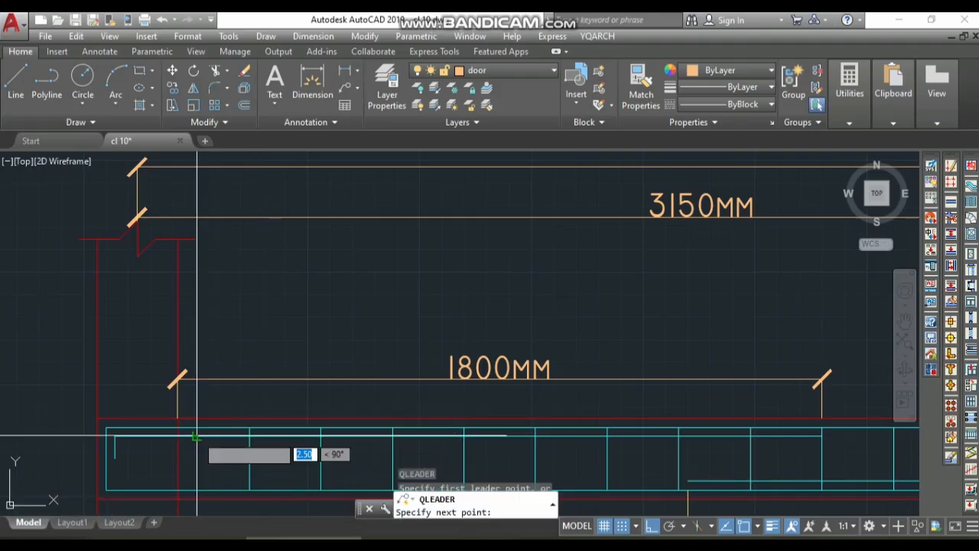
{"action": "left_click", "coordinate": [218, 329]}
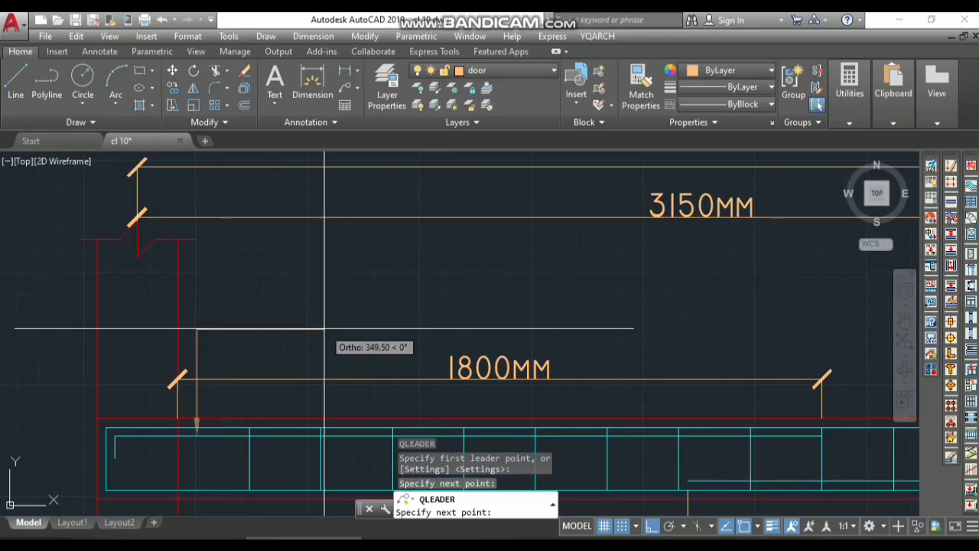
{"action": "left_click", "coordinate": [267, 335]}
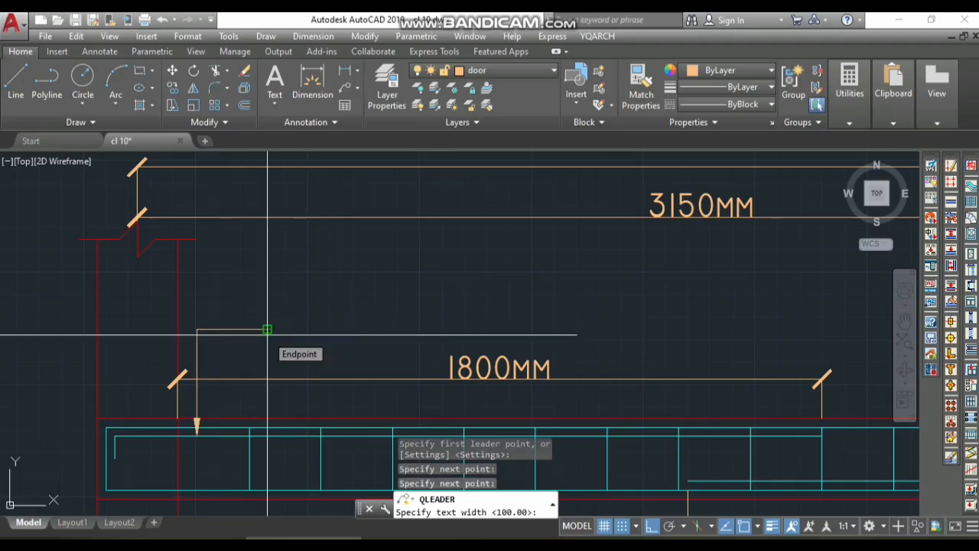
Step: Accept the default text width and label the leader 1-12mm extra
{"action": "key", "text": "space"}
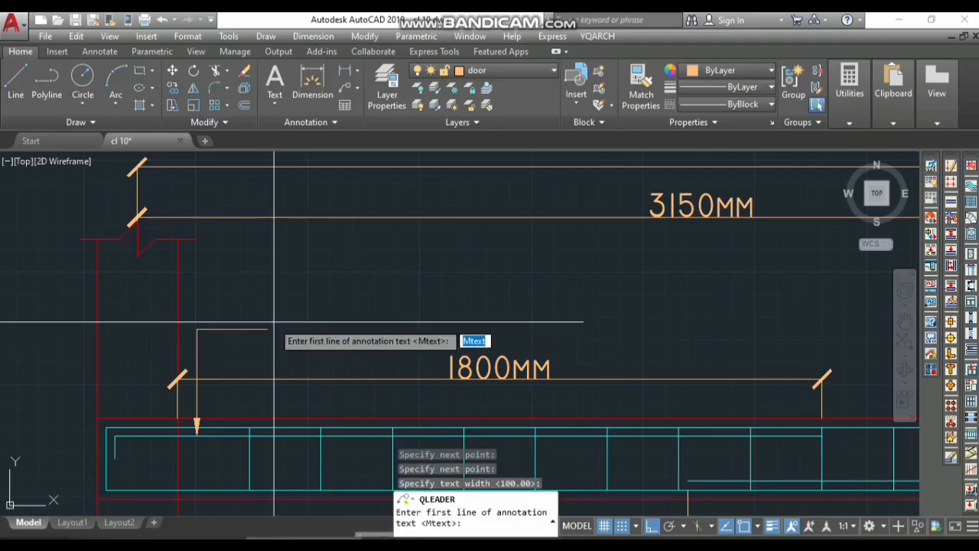
{"action": "type", "text": "1"}
{"action": "scroll", "coordinate": [272, 328], "scroll_direction": "down", "scroll_amount": 8}
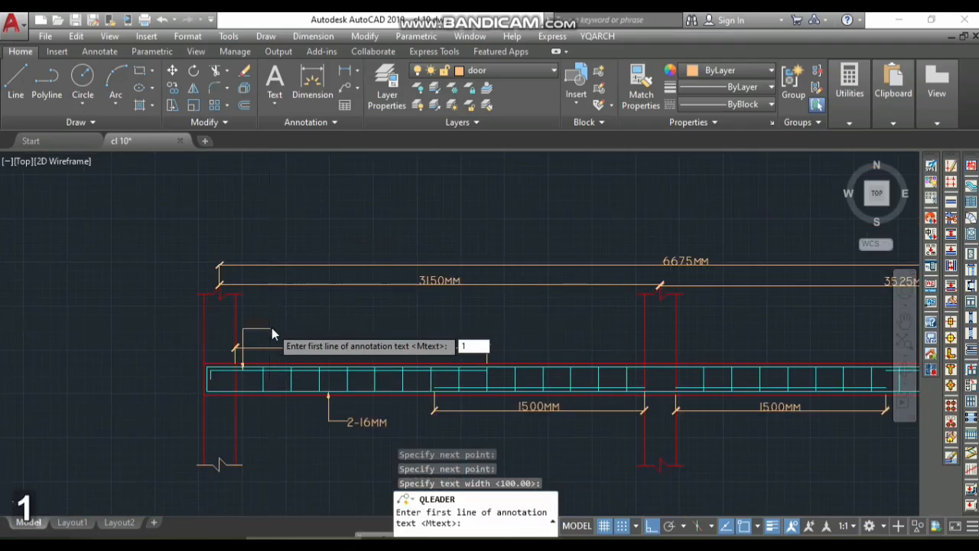
{"action": "scroll", "coordinate": [273, 285], "scroll_direction": "up", "scroll_amount": 6}
{"action": "scroll", "coordinate": [256, 262], "scroll_direction": "down", "scroll_amount": 6}
{"action": "scroll", "coordinate": [275, 420], "scroll_direction": "up", "scroll_amount": 5}
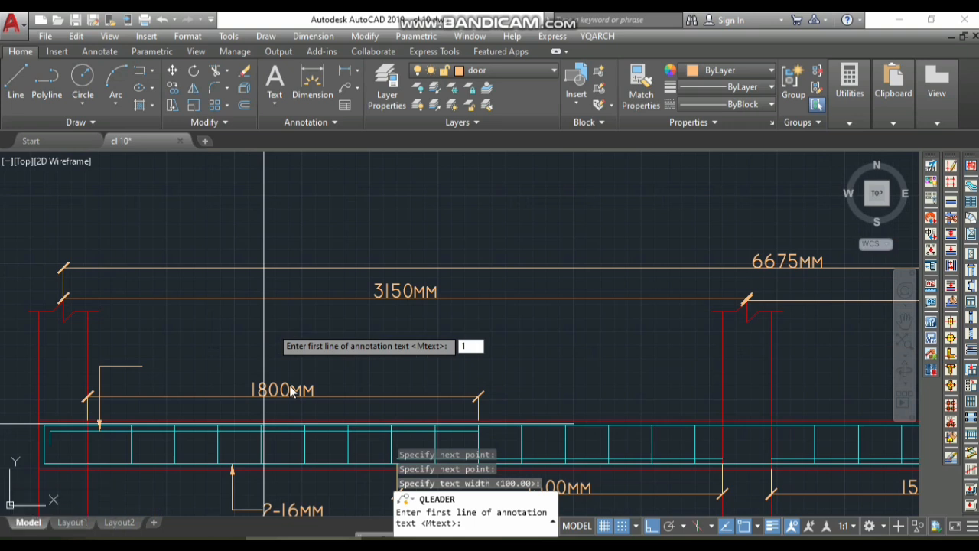
{"action": "key", "text": "BackSpace"}
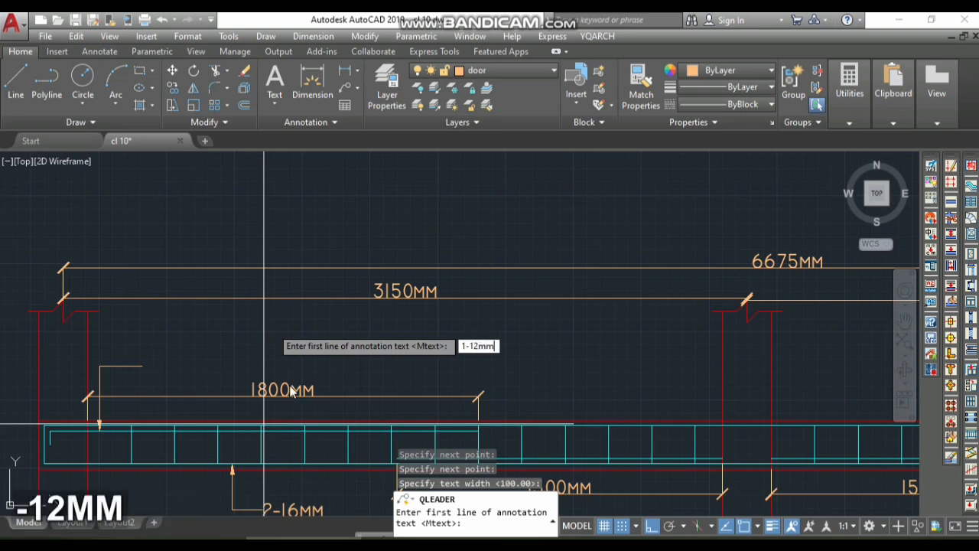
{"action": "type", "text": "etra"}
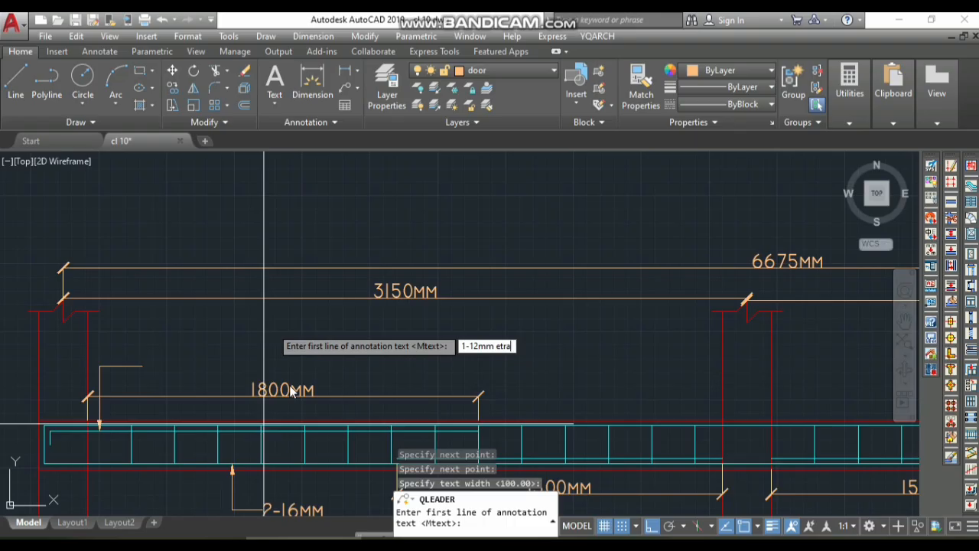
{"action": "key", "text": "BackSpace"}
{"action": "key", "text": "BackSpace"}
{"action": "key", "text": "BackSpace"}
{"action": "type", "text": "xt"}
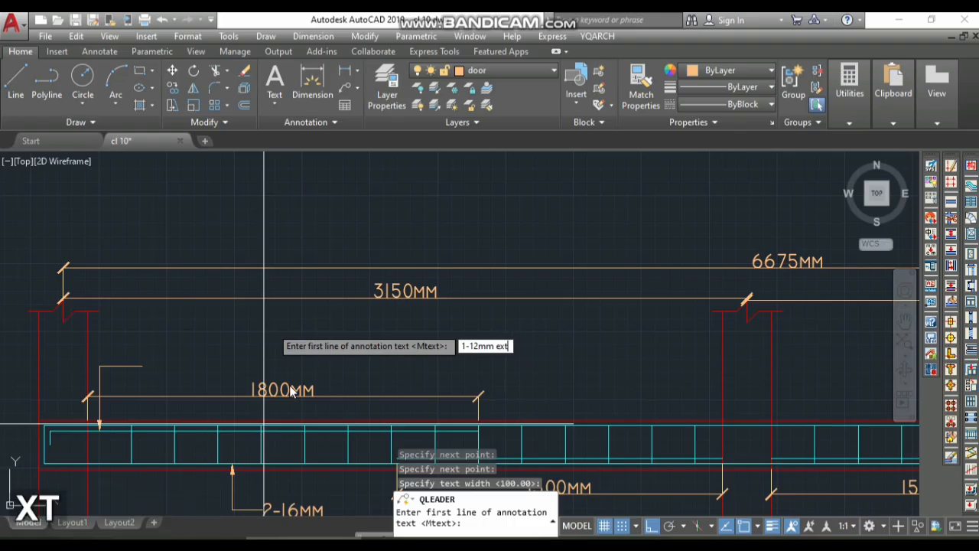
{"action": "type", "text": "ra"}
{"action": "key", "text": "Return"}
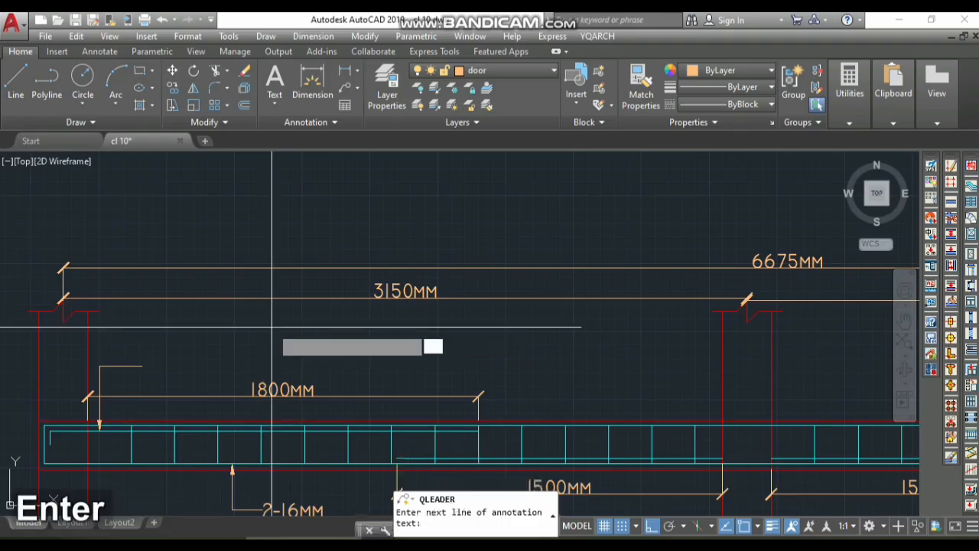
{"action": "key", "text": "Return"}
Step: Widen the text box of the 1-12MM EXTRA label so the text fits on one line
{"action": "scroll", "coordinate": [175, 392], "scroll_direction": "up", "scroll_amount": 2}
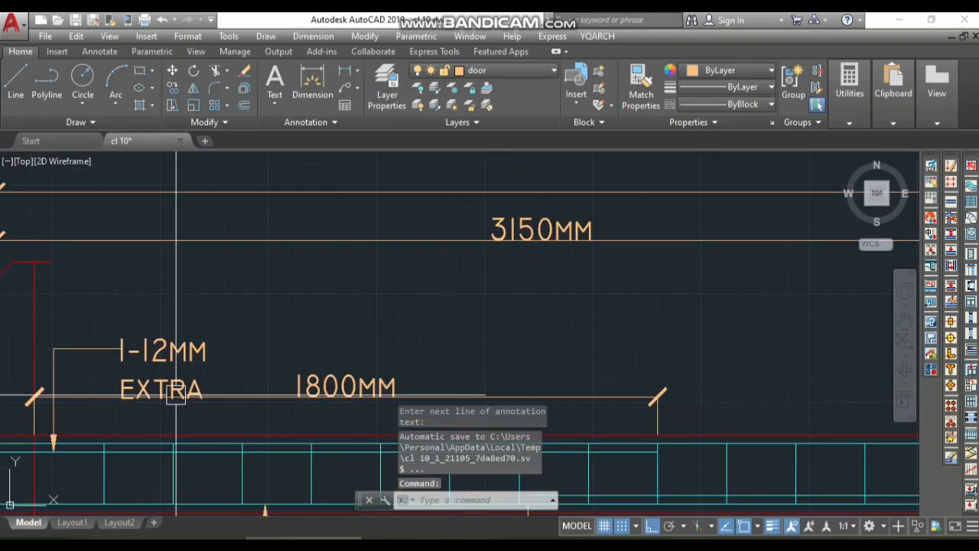
{"action": "left_click", "coordinate": [187, 352]}
{"action": "double_click", "coordinate": [189, 360]}
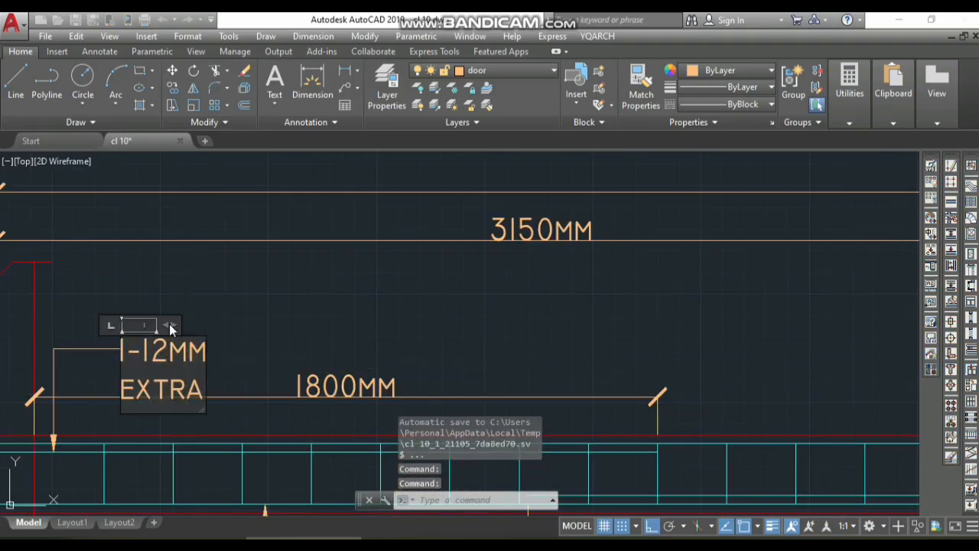
{"action": "left_click_drag", "start_coordinate": [169, 323], "coordinate": [452, 307]}
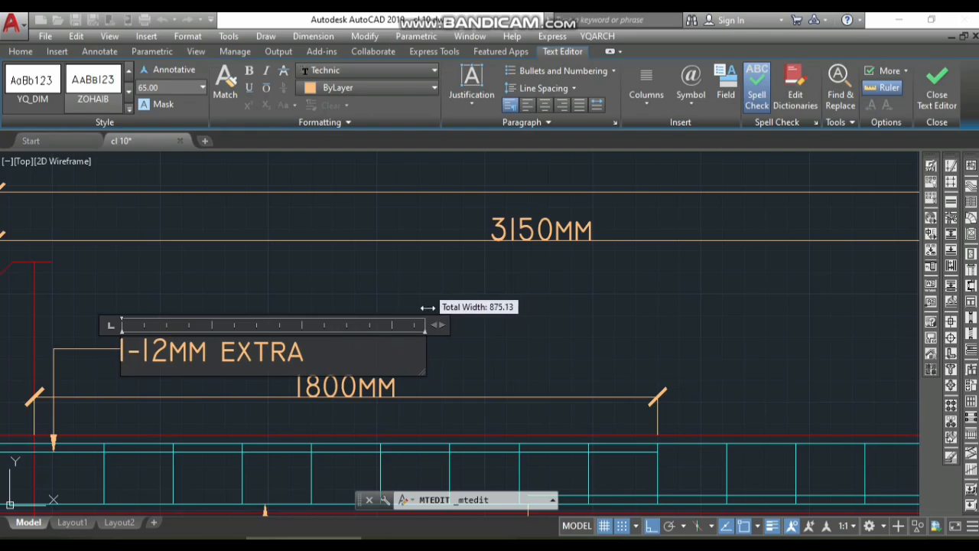
{"action": "left_click", "coordinate": [425, 327]}
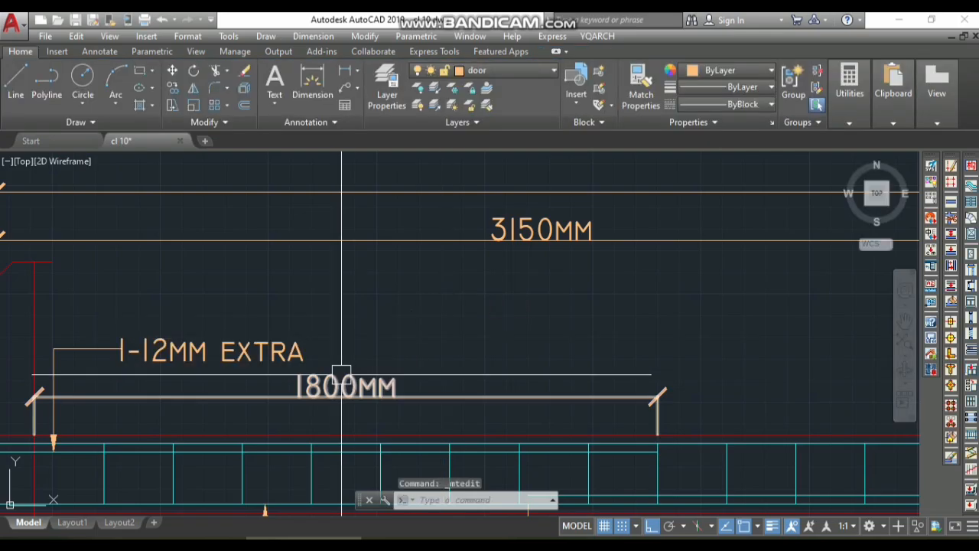
Step: Compare the left span's new top extra bar callout with the callouts on the reference GB.1 section
{"action": "scroll", "coordinate": [394, 381], "scroll_direction": "down", "scroll_amount": 2}
{"action": "scroll", "coordinate": [313, 371], "scroll_direction": "up", "scroll_amount": 4}
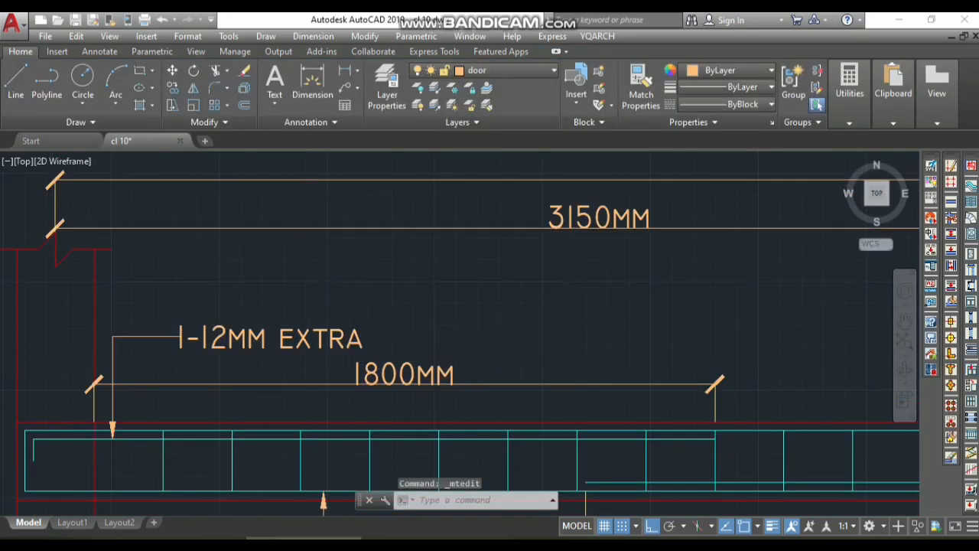
{"action": "scroll", "coordinate": [306, 350], "scroll_direction": "down", "scroll_amount": 5}
{"action": "scroll", "coordinate": [334, 328], "scroll_direction": "up", "scroll_amount": 3}
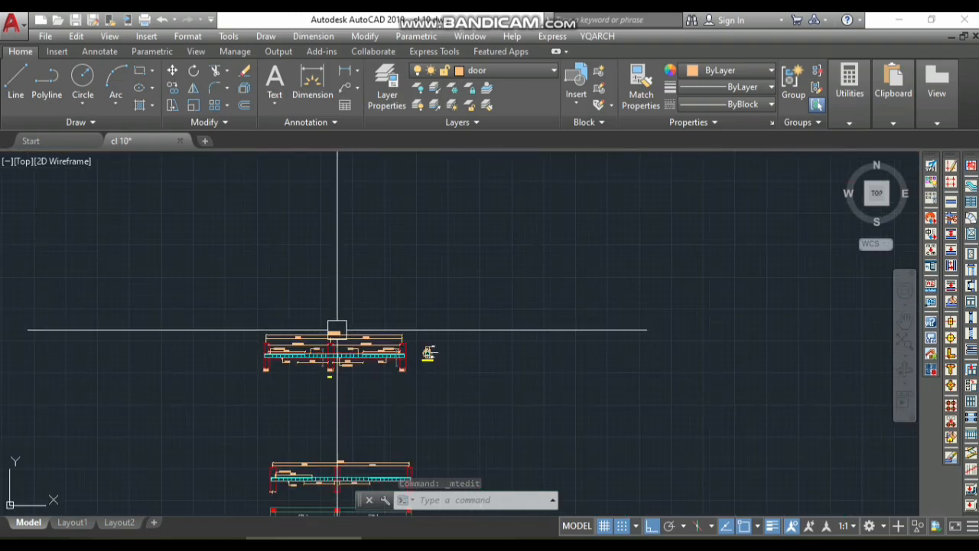
{"action": "scroll", "coordinate": [437, 317], "scroll_direction": "up", "scroll_amount": 2}
{"action": "scroll", "coordinate": [439, 372], "scroll_direction": "down", "scroll_amount": 2}
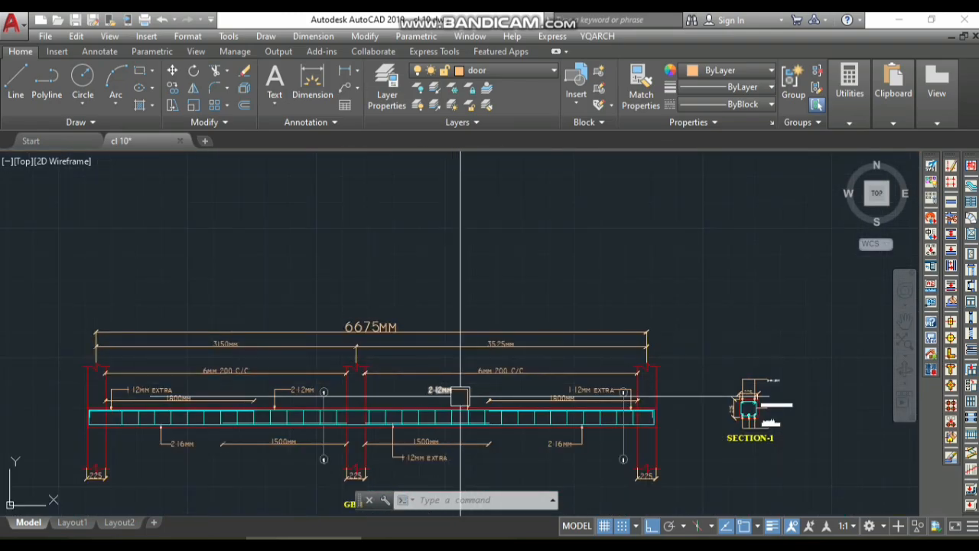
{"action": "scroll", "coordinate": [365, 413], "scroll_direction": "down", "scroll_amount": 4}
{"action": "scroll", "coordinate": [369, 447], "scroll_direction": "up", "scroll_amount": 4}
{"action": "scroll", "coordinate": [388, 451], "scroll_direction": "up", "scroll_amount": 5}
{"action": "double_click", "coordinate": [432, 351]}
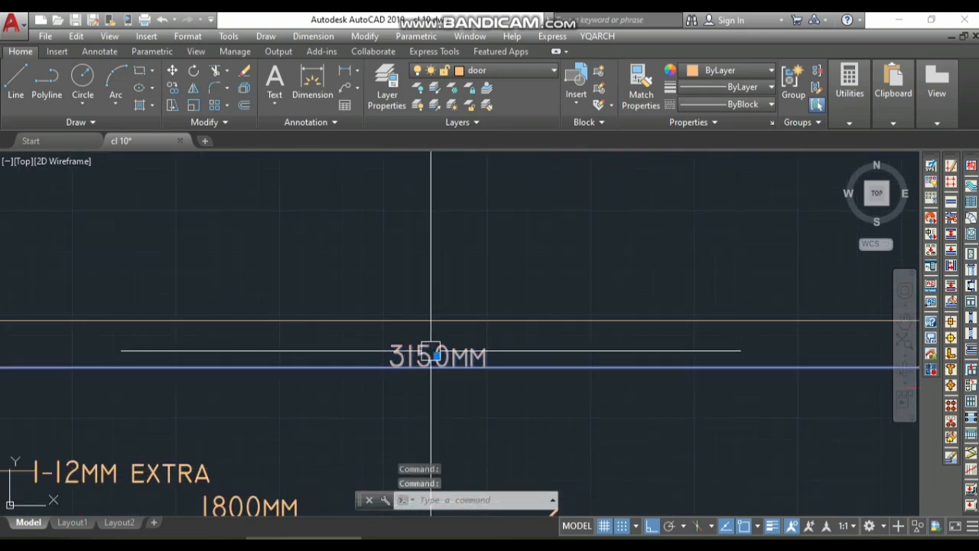
{"action": "left_click", "coordinate": [437, 355]}
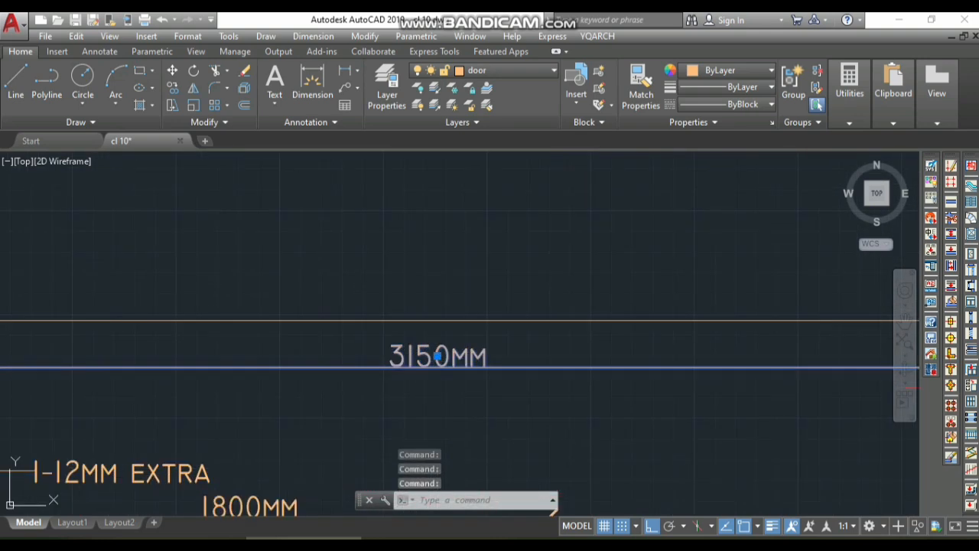
{"action": "double_click", "coordinate": [437, 354]}
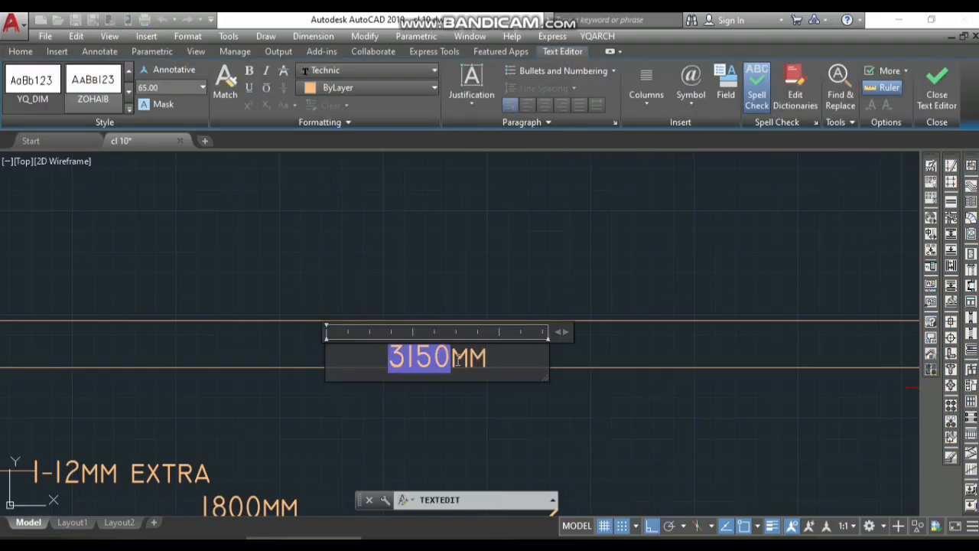
{"action": "scroll", "coordinate": [457, 360], "scroll_direction": "down", "scroll_amount": 4}
{"action": "scroll", "coordinate": [457, 359], "scroll_direction": "down", "scroll_amount": 2}
{"action": "scroll", "coordinate": [458, 360], "scroll_direction": "up", "scroll_amount": 4}
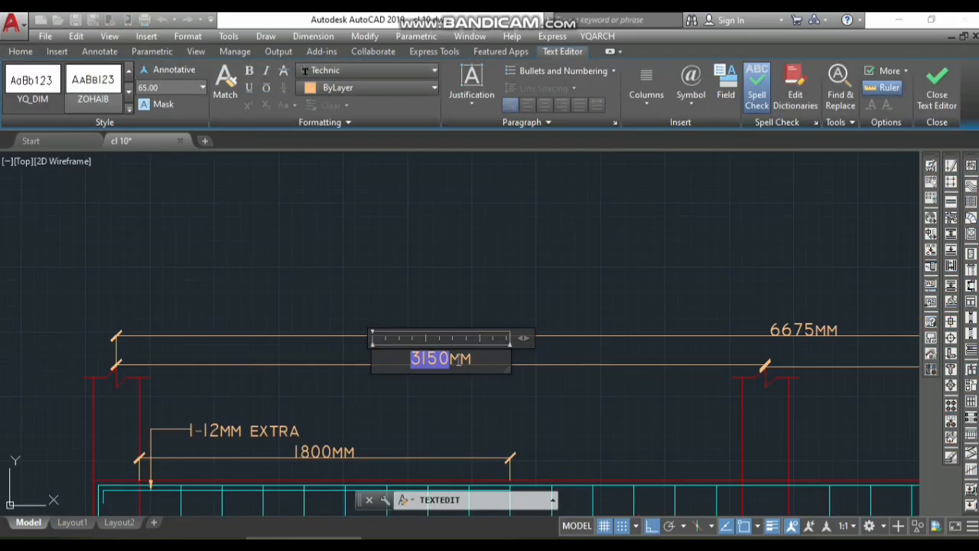
{"action": "key", "text": "Escape"}
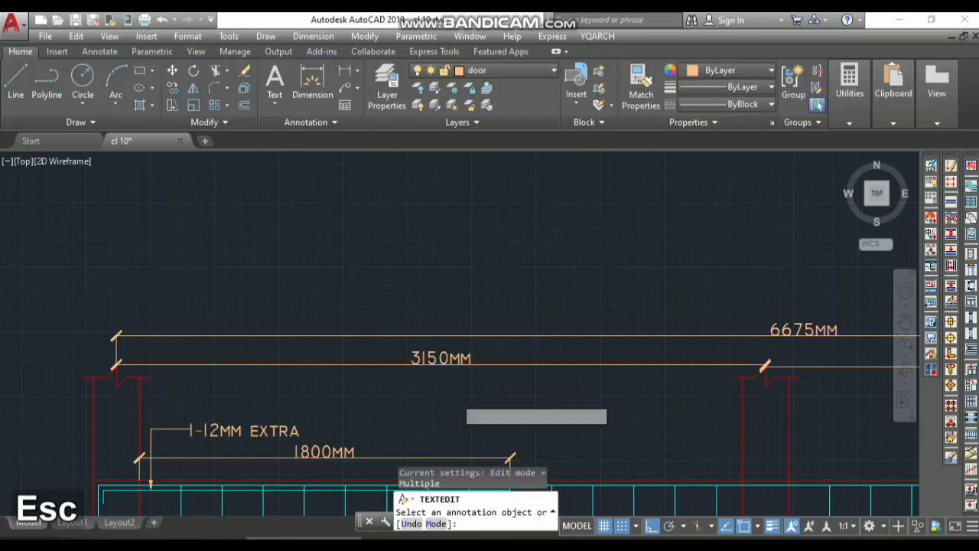
Step: Examine the stirrup spacing callout above the left span on the reference GB.1 section
{"action": "scroll", "coordinate": [455, 397], "scroll_direction": "down", "scroll_amount": 5}
{"action": "scroll", "coordinate": [457, 226], "scroll_direction": "up", "scroll_amount": 5}
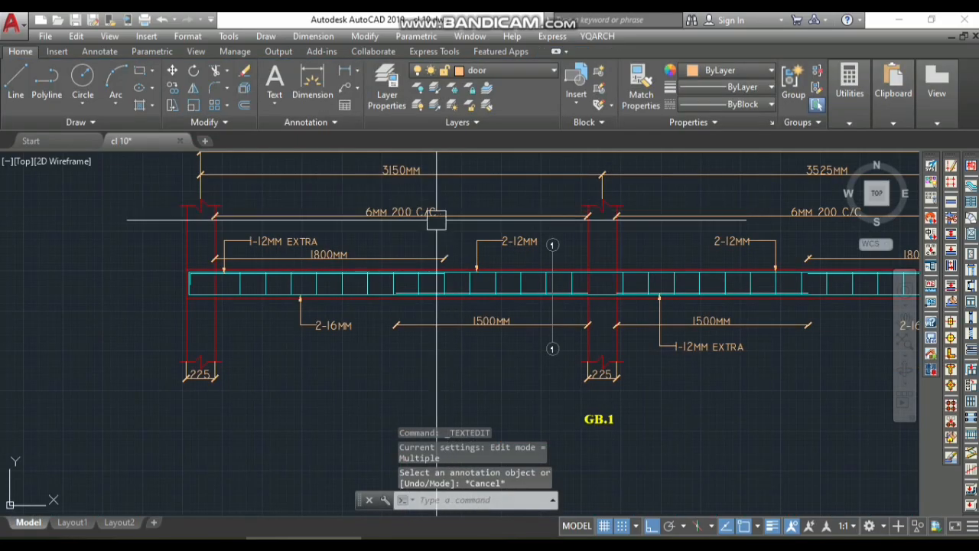
{"action": "scroll", "coordinate": [410, 215], "scroll_direction": "up", "scroll_amount": 3}
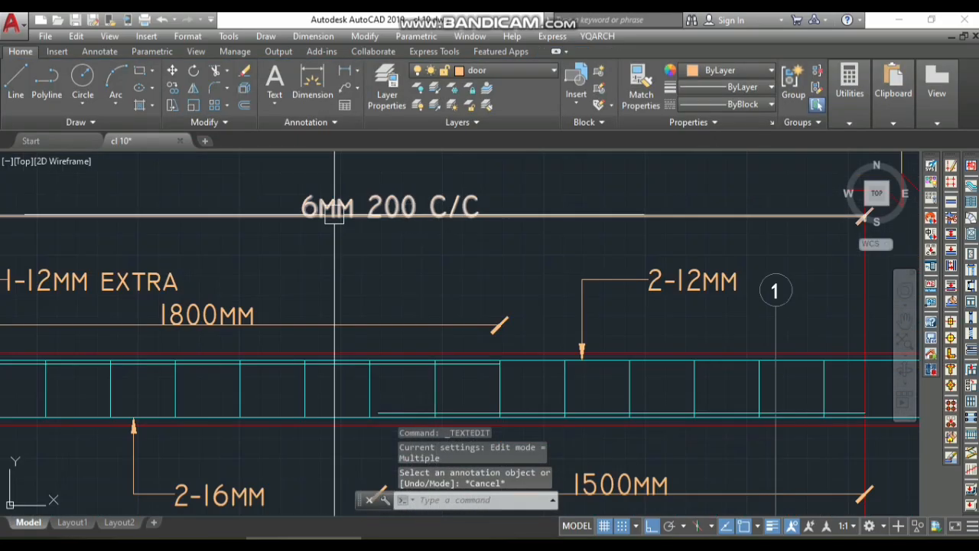
{"action": "scroll", "coordinate": [349, 255], "scroll_direction": "down", "scroll_amount": 5}
{"action": "scroll", "coordinate": [341, 223], "scroll_direction": "down", "scroll_amount": 4}
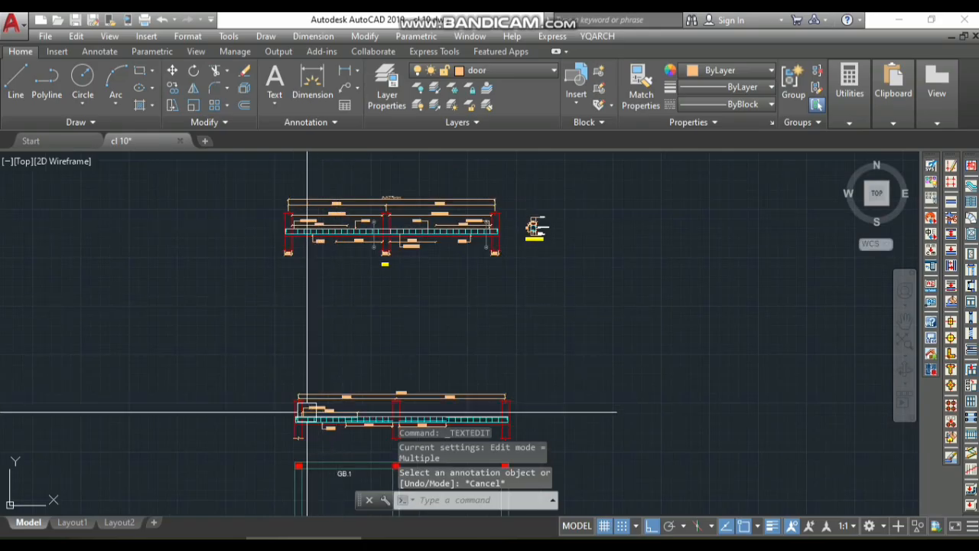
Step: Add an aligned dimension between the inner faces of the left and middle columns, placed just below the 3150MM span dimension
{"action": "scroll", "coordinate": [307, 412], "scroll_direction": "up", "scroll_amount": 8}
{"action": "type", "text": "DAL"}
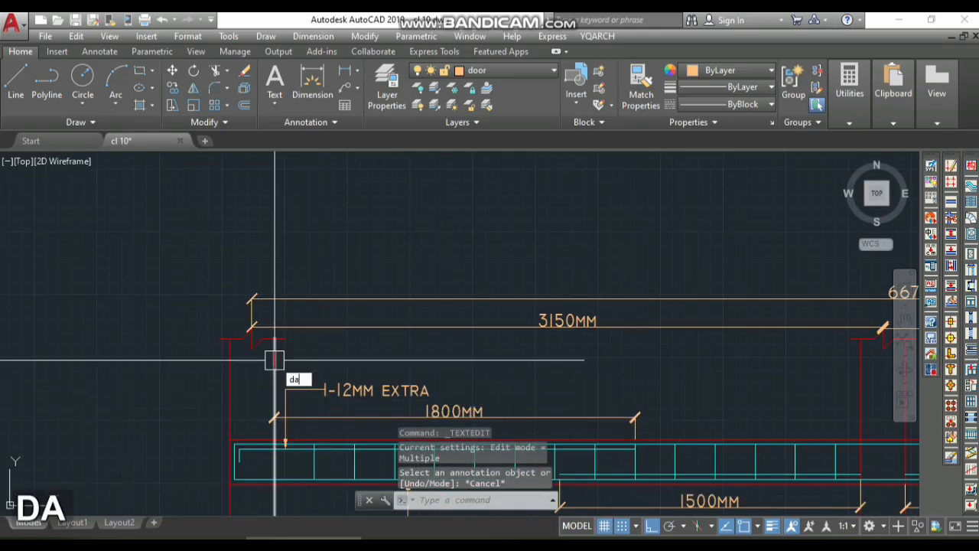
{"action": "key", "text": "space"}
{"action": "left_click", "coordinate": [274, 360]}
{"action": "scroll", "coordinate": [321, 375], "scroll_direction": "down", "scroll_amount": 4}
{"action": "scroll", "coordinate": [362, 352], "scroll_direction": "up", "scroll_amount": 6}
{"action": "left_click", "coordinate": [394, 331]}
{"action": "scroll", "coordinate": [390, 352], "scroll_direction": "down", "scroll_amount": 2}
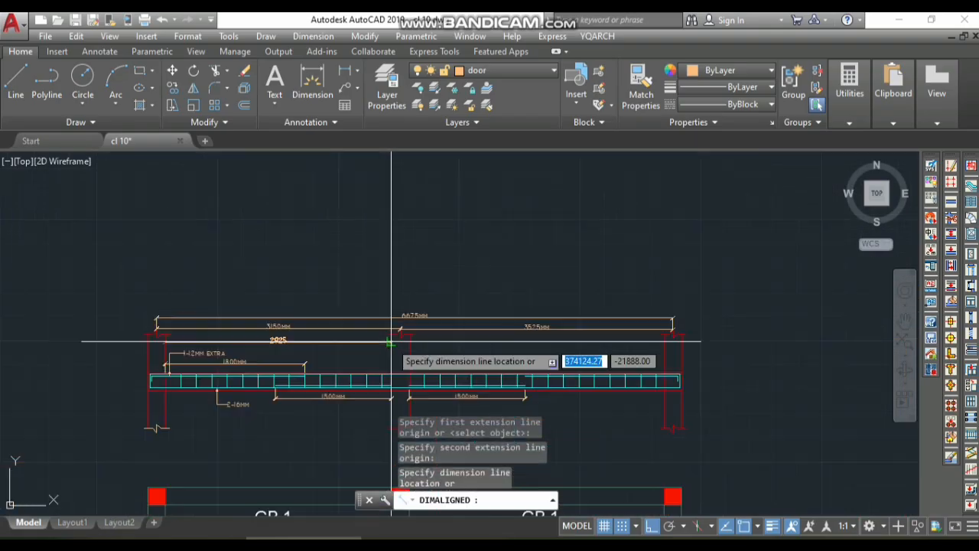
{"action": "left_click", "coordinate": [269, 339]}
Step: Replace the text of the new clear span dimension above the left span with 6-200MM CC, widening its text box to fit one line
{"action": "scroll", "coordinate": [274, 344], "scroll_direction": "up", "scroll_amount": 4}
{"action": "scroll", "coordinate": [303, 334], "scroll_direction": "up", "scroll_amount": 6}
{"action": "double_click", "coordinate": [311, 317]}
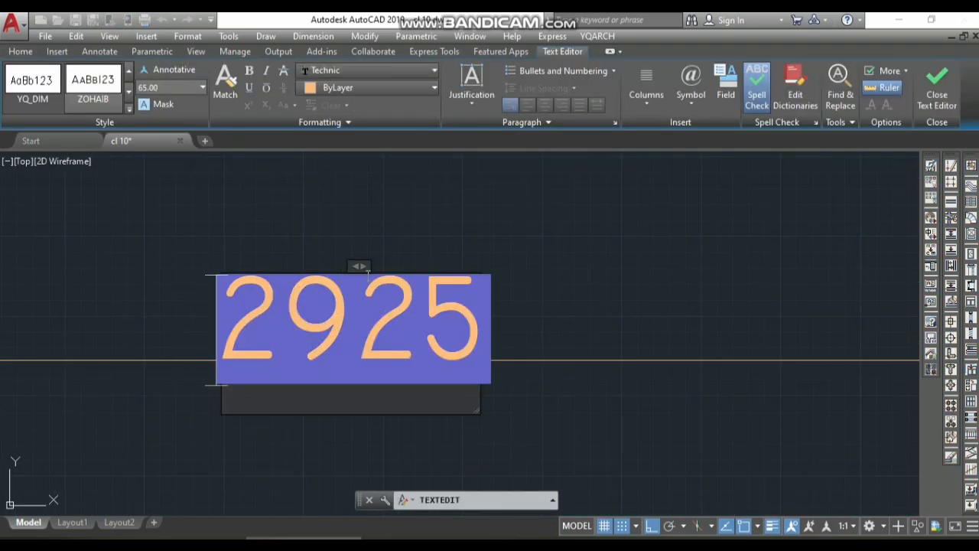
{"action": "left_click_drag", "start_coordinate": [543, 270], "coordinate": [793, 269]}
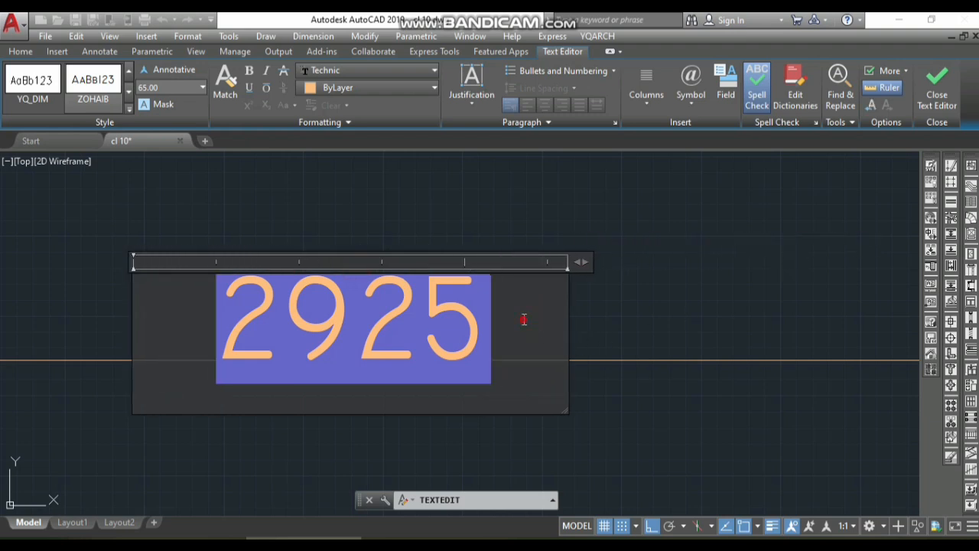
{"action": "left_click_drag", "start_coordinate": [524, 319], "coordinate": [287, 336]}
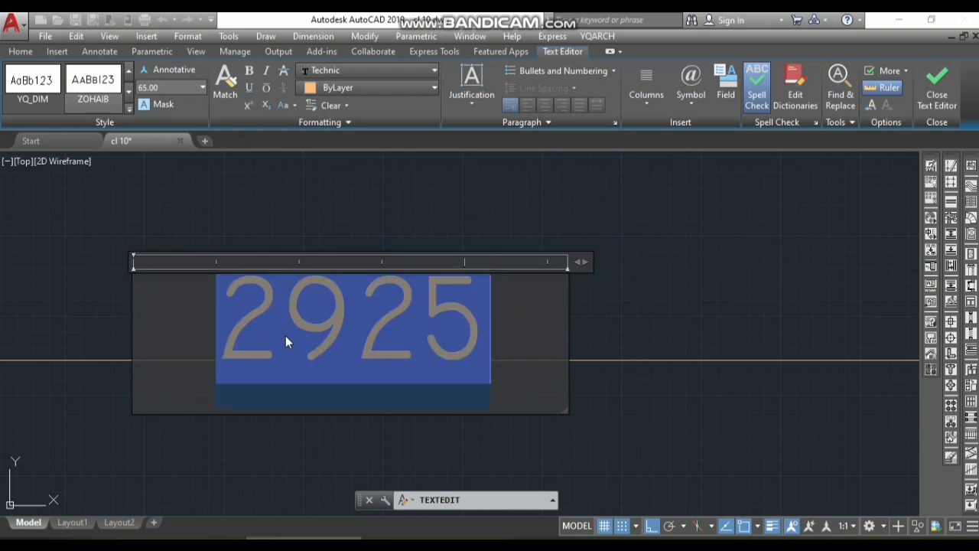
{"action": "type", "text": "6-"}
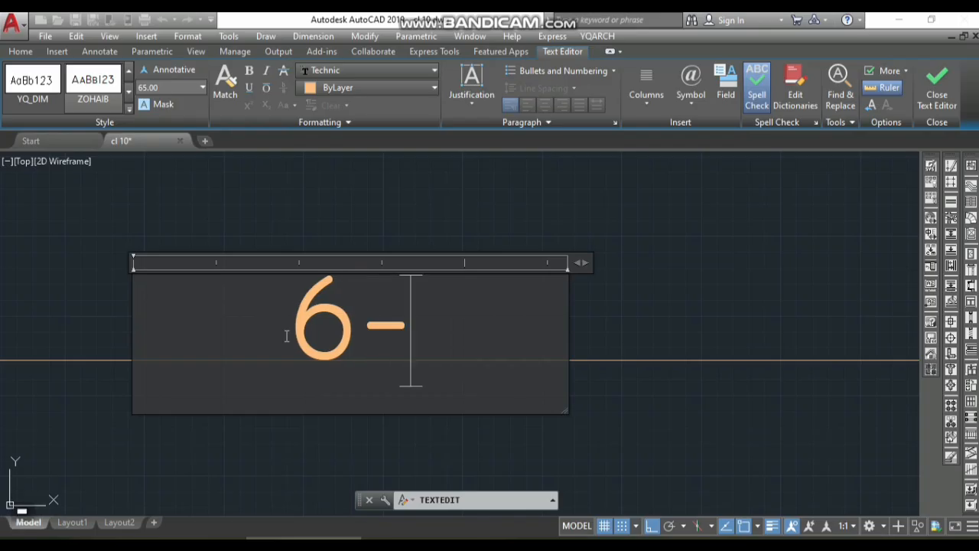
{"action": "type", "text": "200"}
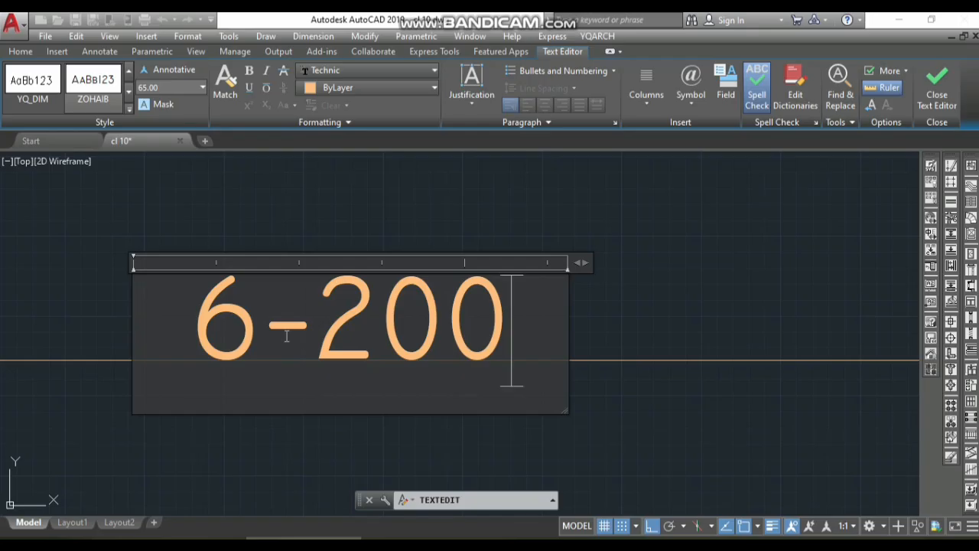
{"action": "type", "text": "MM"}
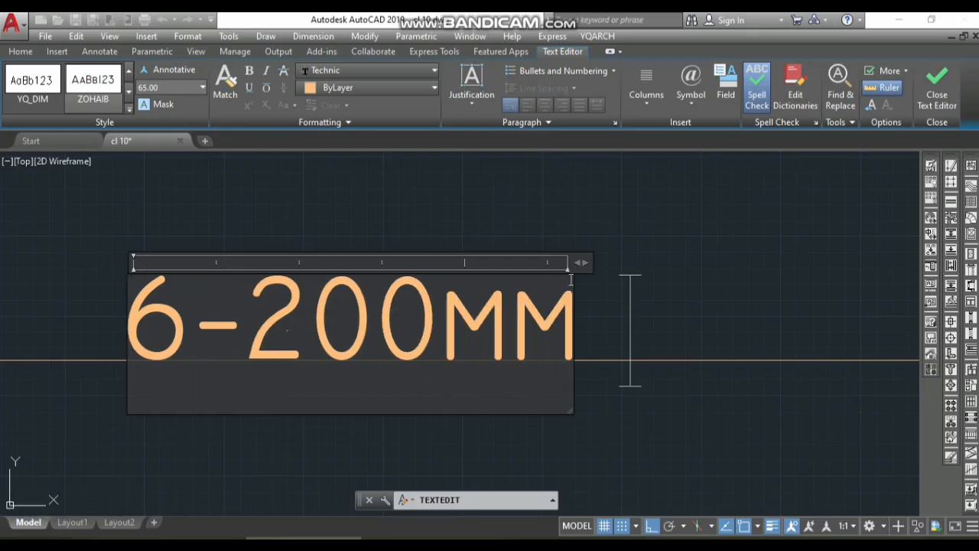
{"action": "left_click_drag", "start_coordinate": [765, 258], "coordinate": [751, 274]}
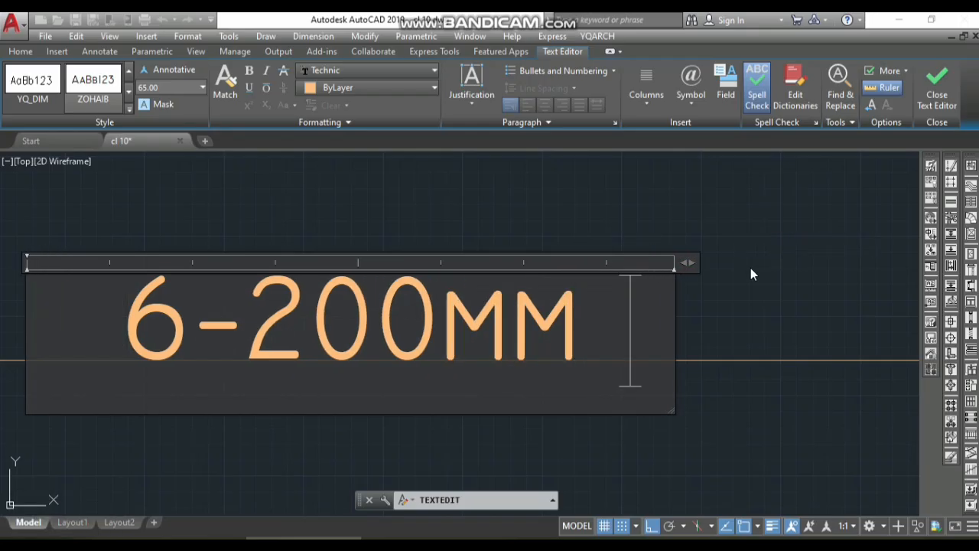
{"action": "type", "text": "CC"}
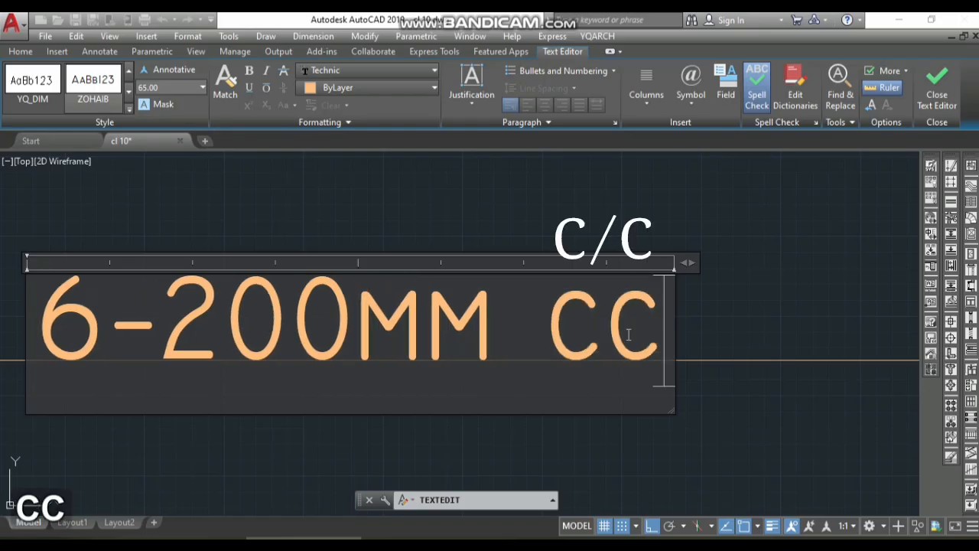
{"action": "left_click", "coordinate": [750, 274]}
{"action": "scroll", "coordinate": [498, 354], "scroll_direction": "down", "scroll_amount": 6}
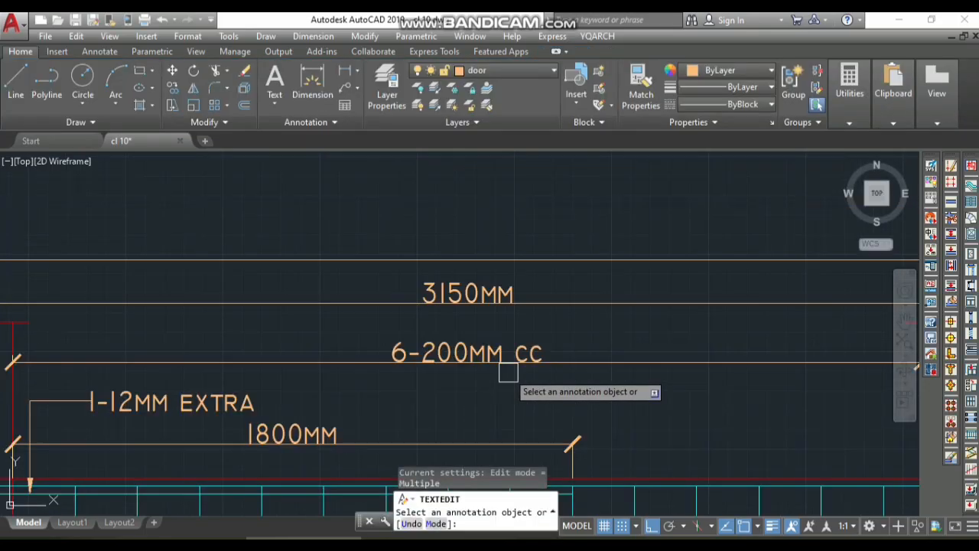
{"action": "key", "text": "space"}
Step: Examine the left span's stirrup spacing label and compare the new section's annotations with the reference GB.1 section
{"action": "scroll", "coordinate": [508, 374], "scroll_direction": "down", "scroll_amount": 5}
{"action": "scroll", "coordinate": [431, 382], "scroll_direction": "up", "scroll_amount": 5}
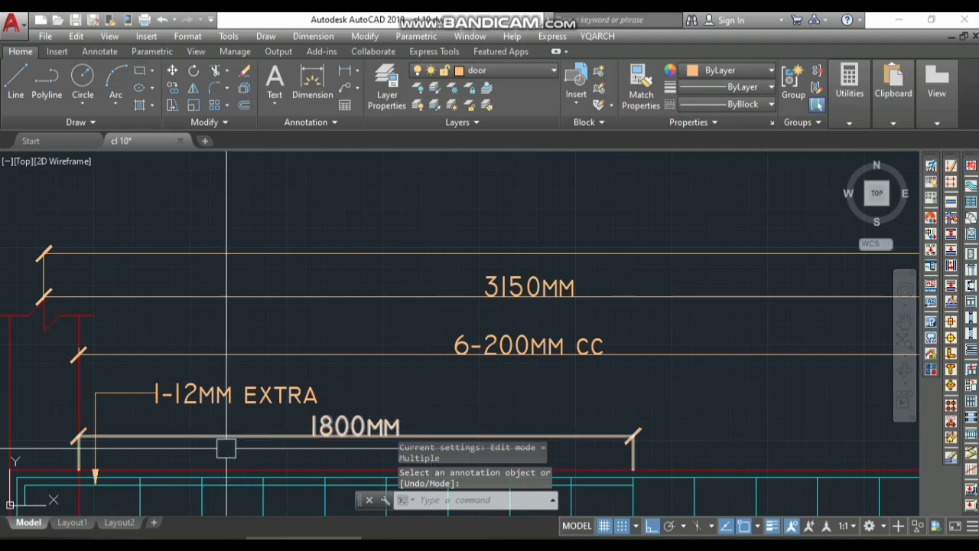
{"action": "scroll", "coordinate": [656, 358], "scroll_direction": "down", "scroll_amount": 5}
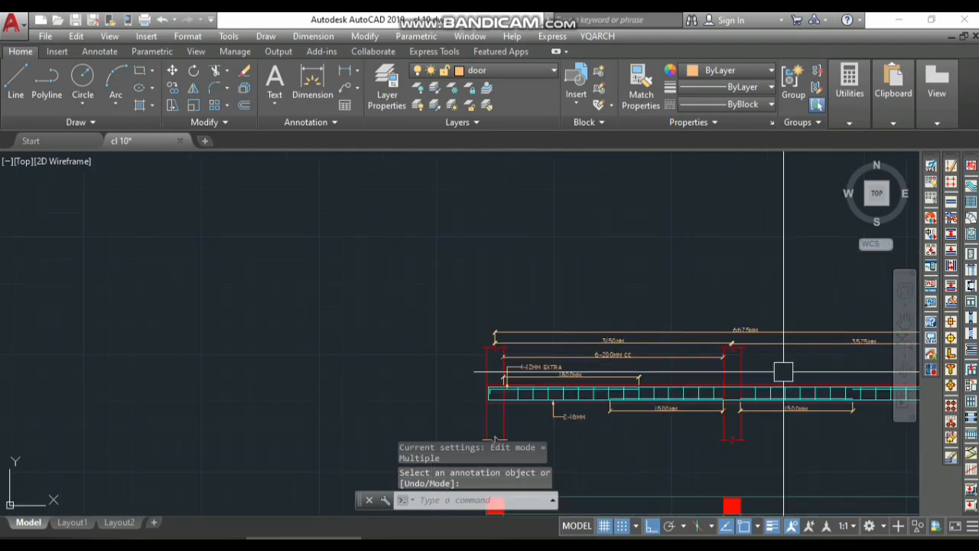
{"action": "scroll", "coordinate": [701, 366], "scroll_direction": "up", "scroll_amount": 4}
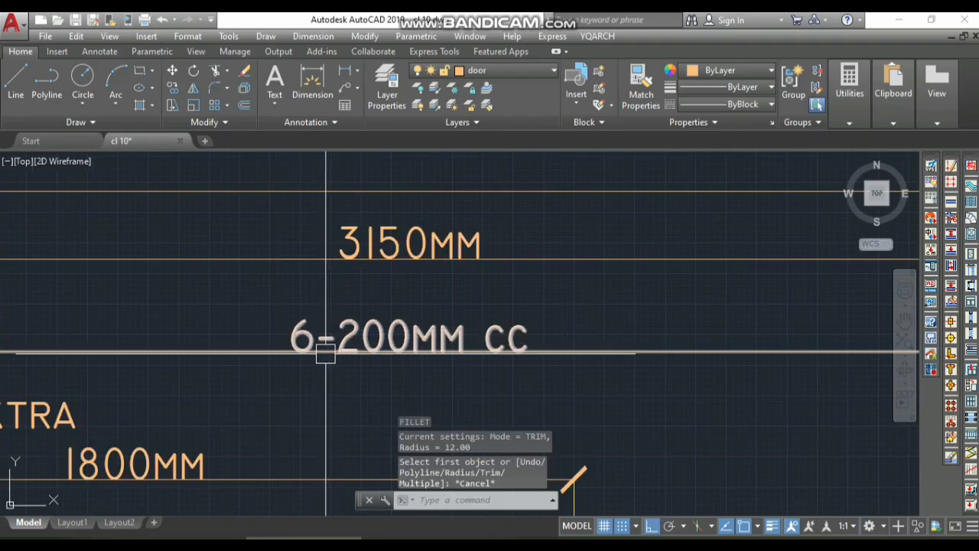
{"action": "scroll", "coordinate": [327, 350], "scroll_direction": "up", "scroll_amount": 2}
{"action": "scroll", "coordinate": [363, 289], "scroll_direction": "down", "scroll_amount": 4}
{"action": "scroll", "coordinate": [301, 349], "scroll_direction": "down", "scroll_amount": 4}
{"action": "scroll", "coordinate": [219, 356], "scroll_direction": "up", "scroll_amount": 3}
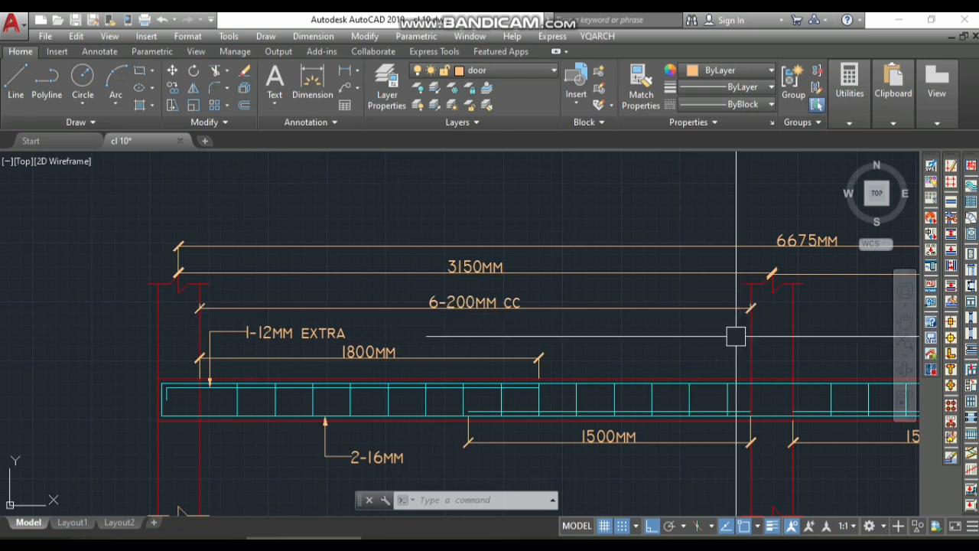
{"action": "scroll", "coordinate": [495, 306], "scroll_direction": "up", "scroll_amount": 3}
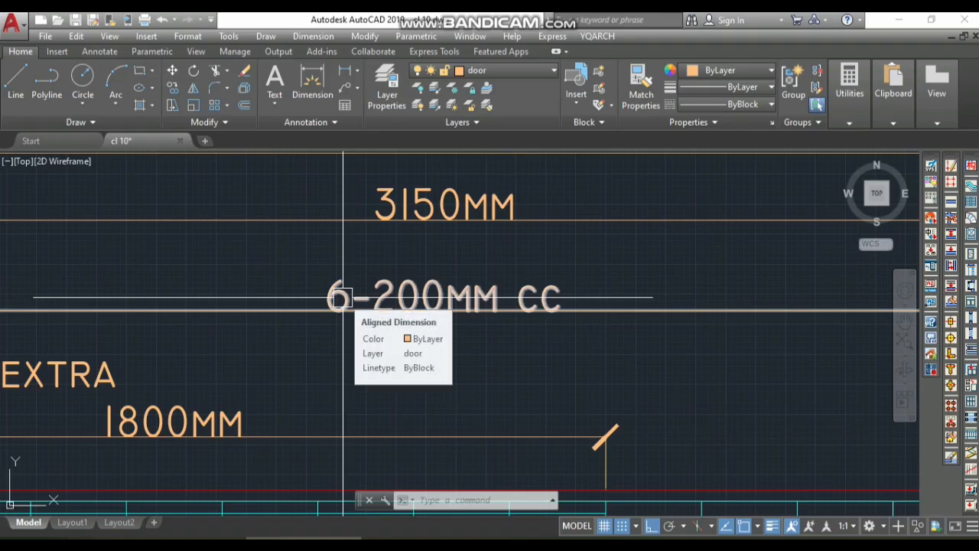
{"action": "scroll", "coordinate": [399, 367], "scroll_direction": "down", "scroll_amount": 5}
{"action": "scroll", "coordinate": [449, 319], "scroll_direction": "down", "scroll_amount": 6}
{"action": "scroll", "coordinate": [457, 262], "scroll_direction": "up", "scroll_amount": 4}
{"action": "scroll", "coordinate": [385, 264], "scroll_direction": "up", "scroll_amount": 4}
{"action": "scroll", "coordinate": [382, 230], "scroll_direction": "down", "scroll_amount": 6}
{"action": "scroll", "coordinate": [405, 367], "scroll_direction": "down", "scroll_amount": 4}
{"action": "scroll", "coordinate": [487, 397], "scroll_direction": "up", "scroll_amount": 8}
{"action": "scroll", "coordinate": [488, 397], "scroll_direction": "up", "scroll_amount": 4}
{"action": "scroll", "coordinate": [505, 379], "scroll_direction": "down", "scroll_amount": 4}
{"action": "scroll", "coordinate": [459, 375], "scroll_direction": "up", "scroll_amount": 4}
{"action": "type", "text": "da"}
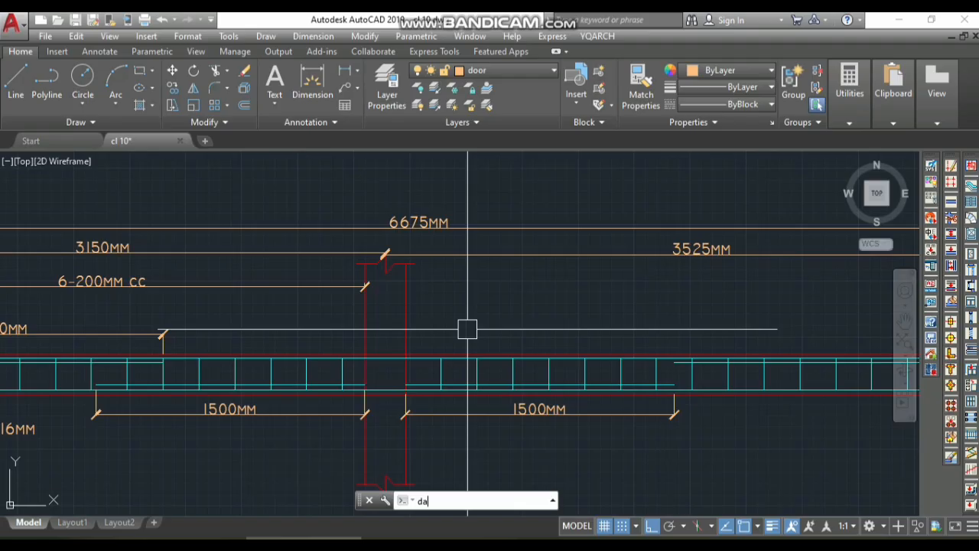
{"action": "type", "text": "l"}
{"action": "key", "text": "space"}
{"action": "left_click", "coordinate": [467, 329]}
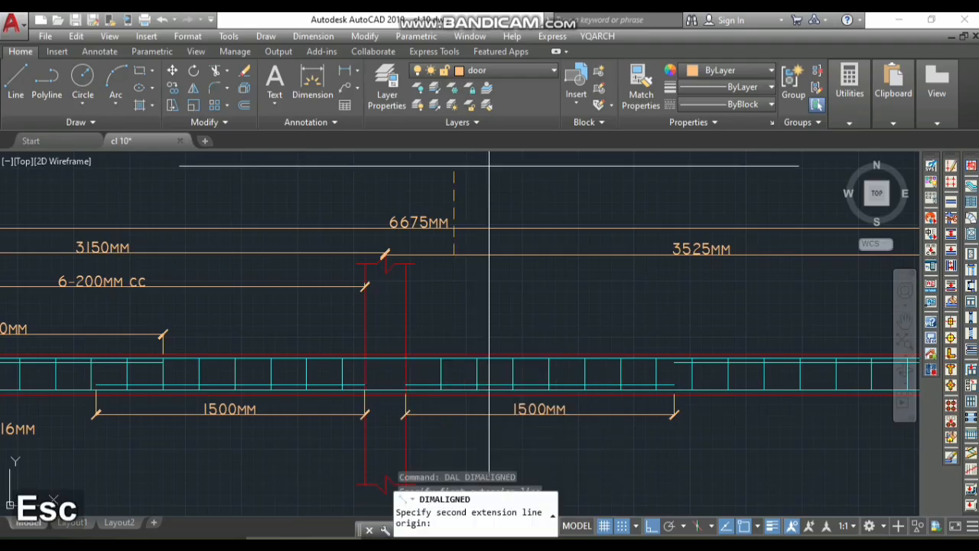
{"action": "key", "text": "Escape"}
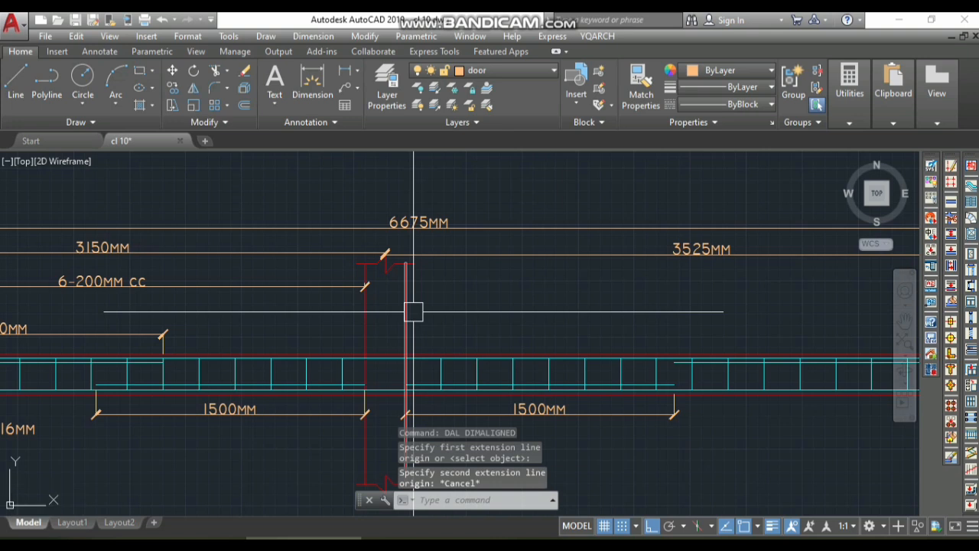
Step: Add an aligned dimension between the inner faces of the middle and right columns, level with the left span's stirrup spacing dimension
{"action": "type", "text": "da"}
{"action": "key", "text": "space"}
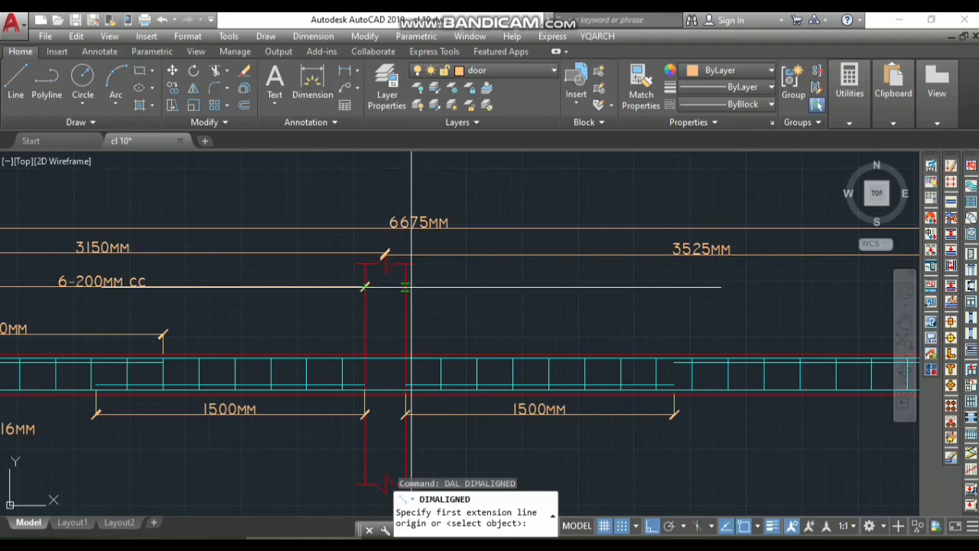
{"action": "left_click", "coordinate": [408, 288]}
{"action": "scroll", "coordinate": [398, 283], "scroll_direction": "down", "scroll_amount": 3}
{"action": "scroll", "coordinate": [635, 297], "scroll_direction": "up", "scroll_amount": 4}
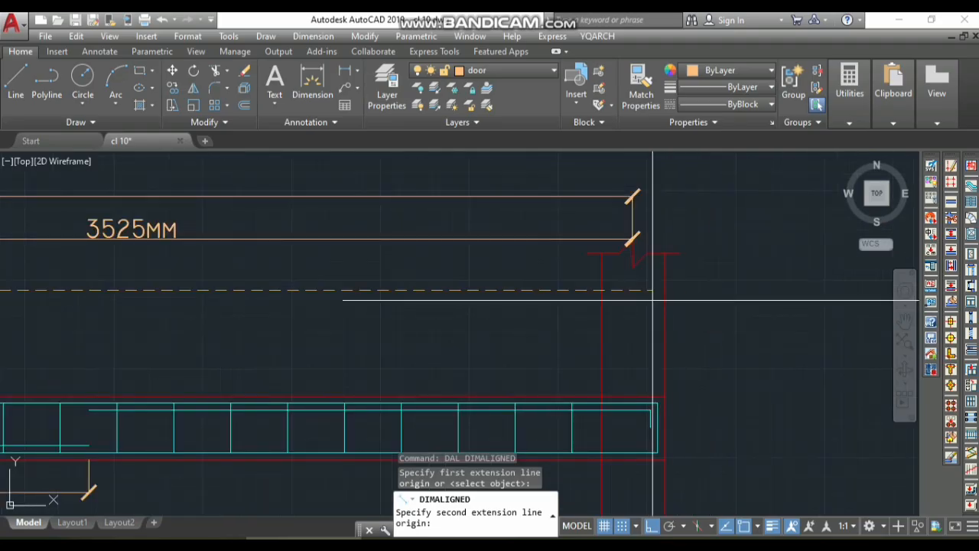
{"action": "left_click", "coordinate": [606, 289]}
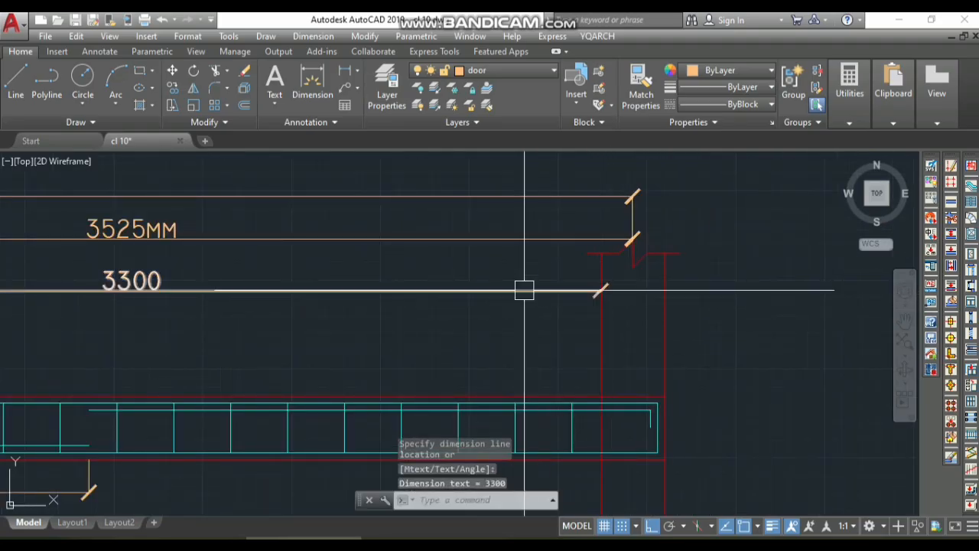
Step: Replace the text of the right span's new clear span dimension with 6-200MM CC
{"action": "scroll", "coordinate": [524, 291], "scroll_direction": "down", "scroll_amount": 3}
{"action": "scroll", "coordinate": [394, 296], "scroll_direction": "up", "scroll_amount": 4}
{"action": "left_click", "coordinate": [525, 262]}
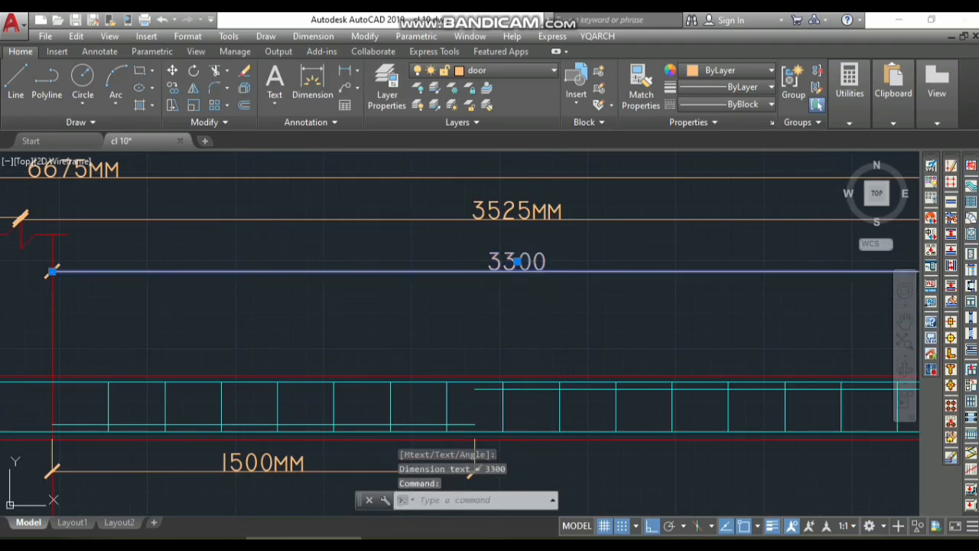
{"action": "double_click", "coordinate": [522, 258]}
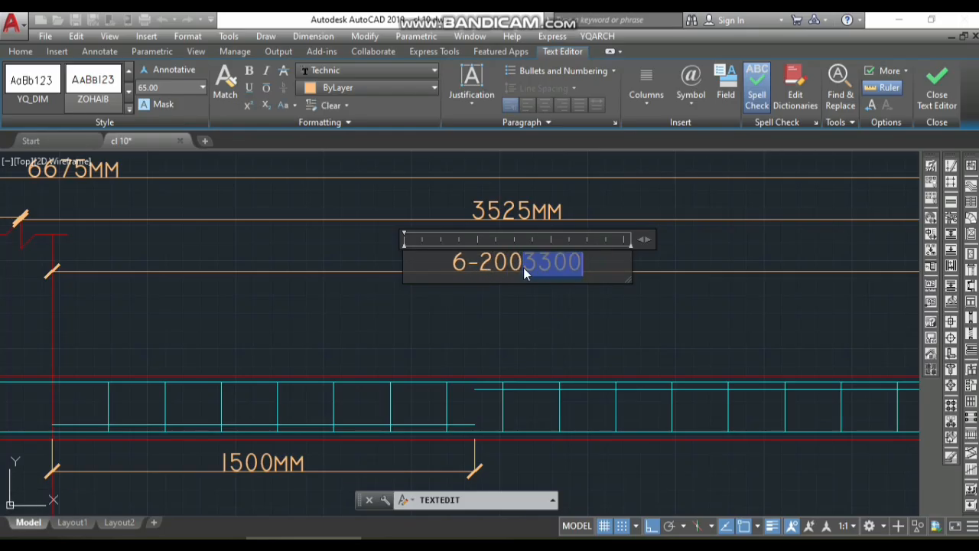
{"action": "key", "text": "Delete"}
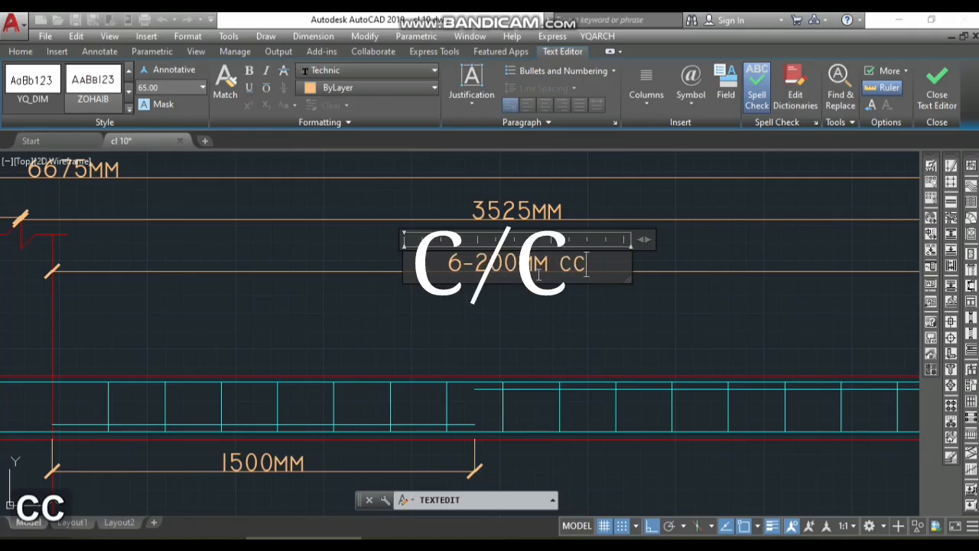
{"action": "left_click", "coordinate": [653, 311]}
{"action": "key", "text": "Escape"}
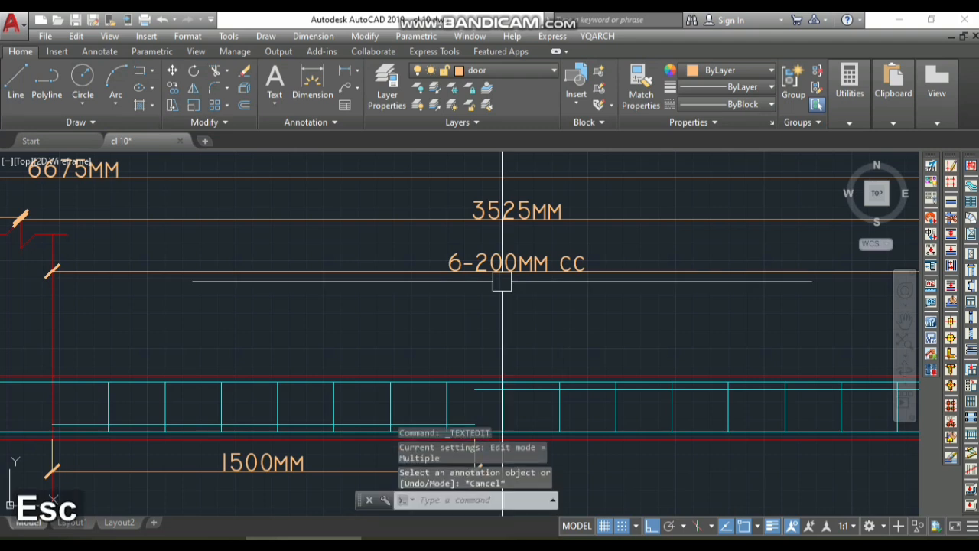
Step: Copy the 2-12MM leader callout from the reference GB.1 left span onto the new section's top bar, just past the 1800MM extra bar
{"action": "scroll", "coordinate": [502, 310], "scroll_direction": "down", "scroll_amount": 5}
{"action": "scroll", "coordinate": [502, 310], "scroll_direction": "down", "scroll_amount": 3}
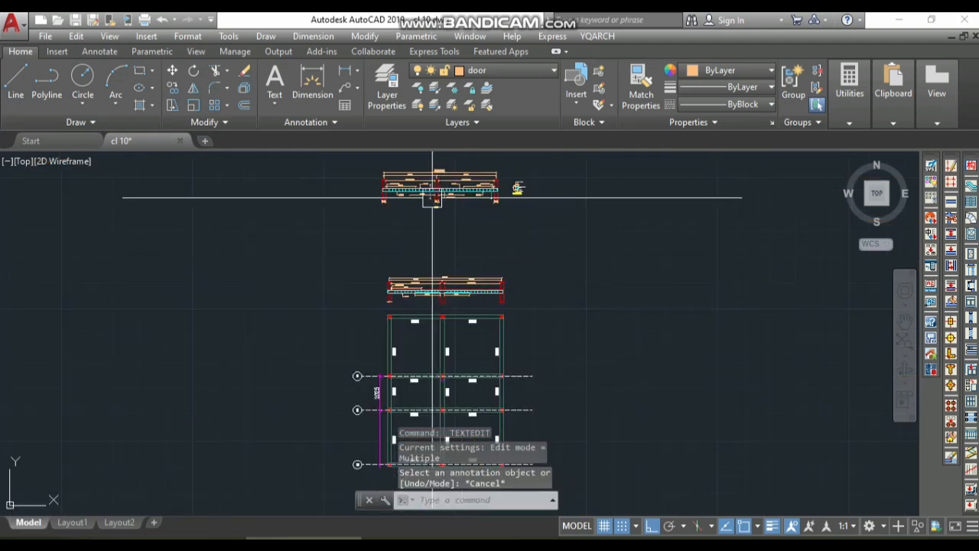
{"action": "scroll", "coordinate": [414, 180], "scroll_direction": "up", "scroll_amount": 8}
{"action": "scroll", "coordinate": [452, 253], "scroll_direction": "down", "scroll_amount": 4}
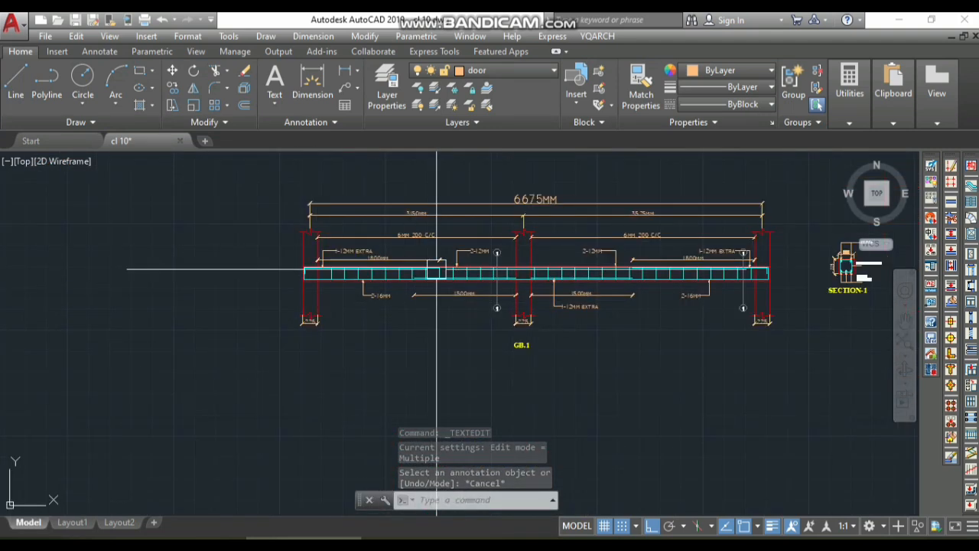
{"action": "scroll", "coordinate": [471, 252], "scroll_direction": "up", "scroll_amount": 4}
{"action": "left_click", "coordinate": [497, 229]}
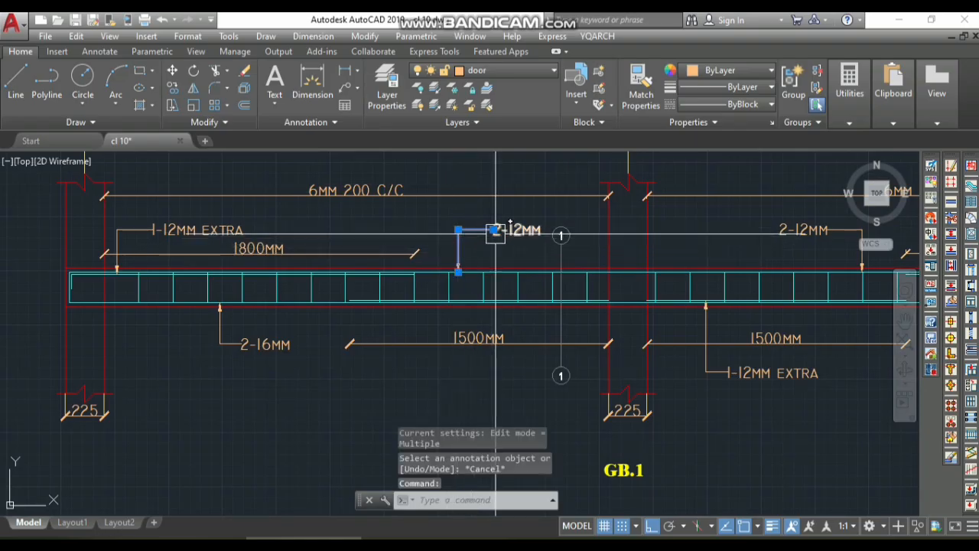
{"action": "scroll", "coordinate": [471, 273], "scroll_direction": "up", "scroll_amount": 5}
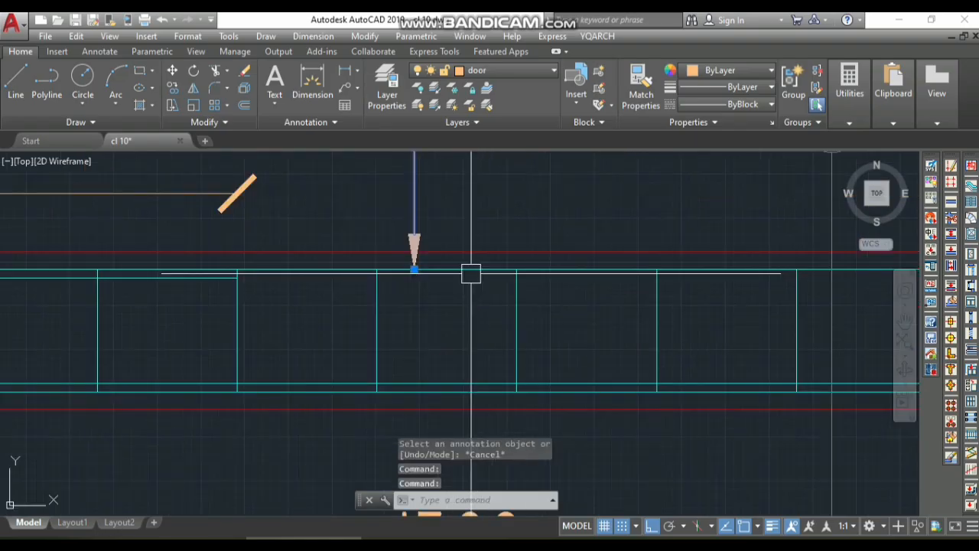
{"action": "type", "text": "co"}
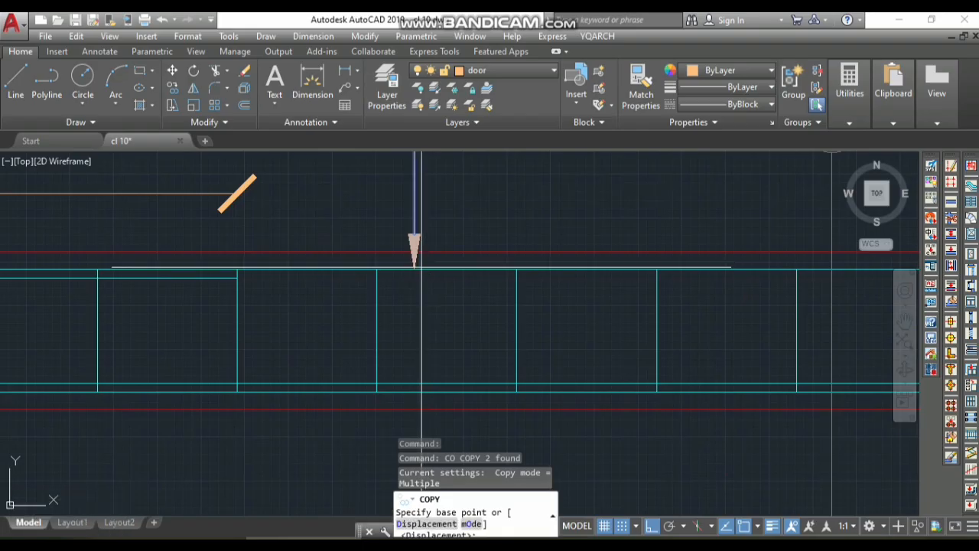
{"action": "left_click", "coordinate": [414, 269]}
{"action": "scroll", "coordinate": [414, 237], "scroll_direction": "down", "scroll_amount": 5}
{"action": "scroll", "coordinate": [414, 245], "scroll_direction": "down", "scroll_amount": 8}
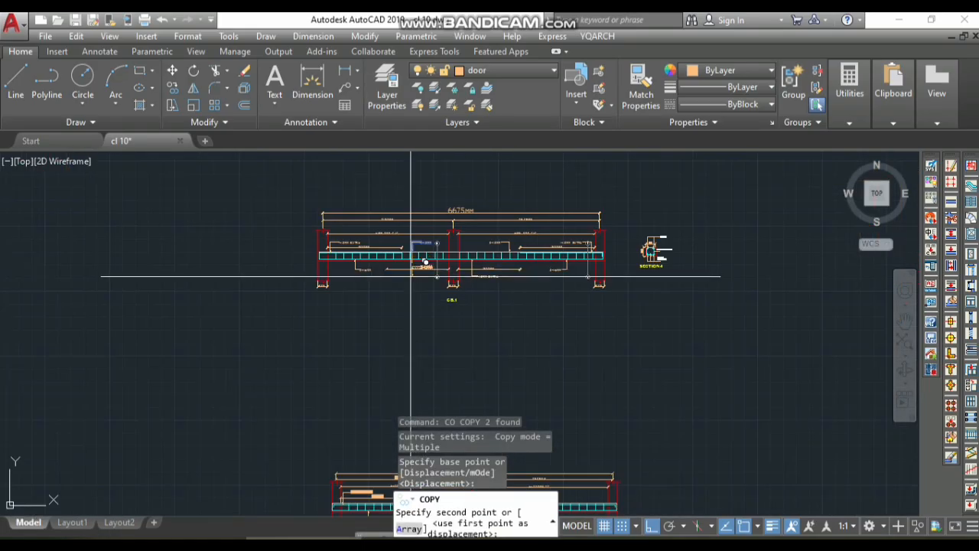
{"action": "scroll", "coordinate": [420, 390], "scroll_direction": "up", "scroll_amount": 2}
{"action": "scroll", "coordinate": [419, 389], "scroll_direction": "up", "scroll_amount": 5}
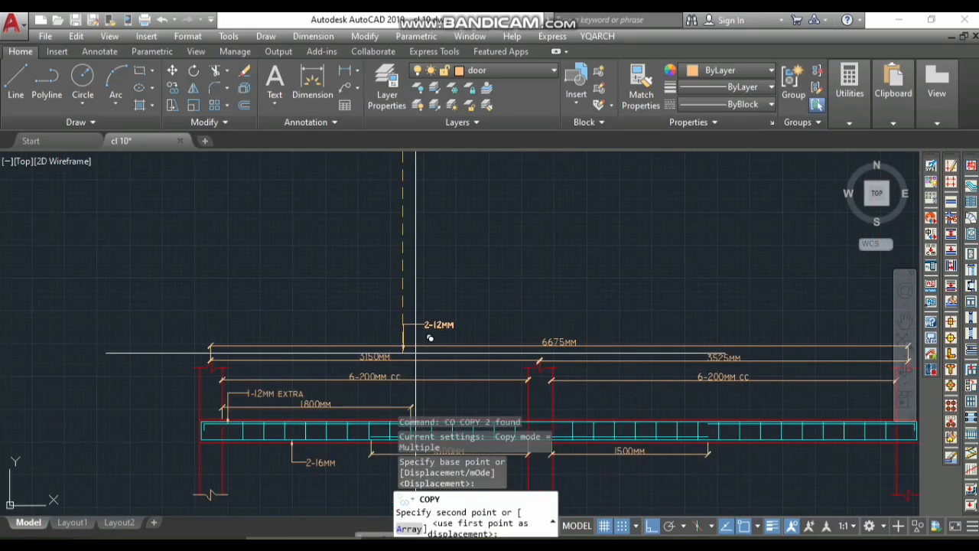
{"action": "scroll", "coordinate": [409, 376], "scroll_direction": "up", "scroll_amount": 6}
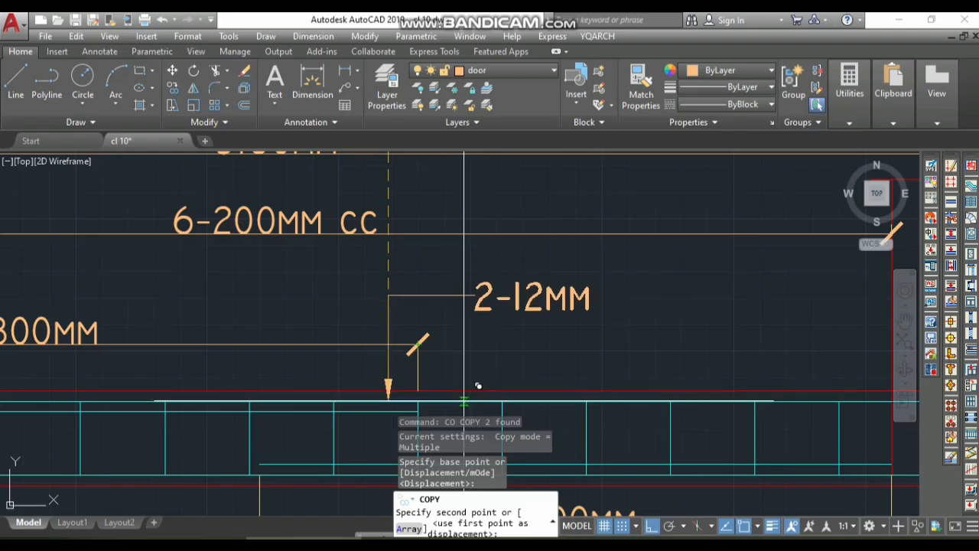
{"action": "left_click", "coordinate": [463, 387]}
{"action": "key", "text": "Escape"}
Step: Select the 2-12MM callout's leader and text above the right span of the reference GB.1 section for copying
{"action": "scroll", "coordinate": [383, 276], "scroll_direction": "down", "scroll_amount": 8}
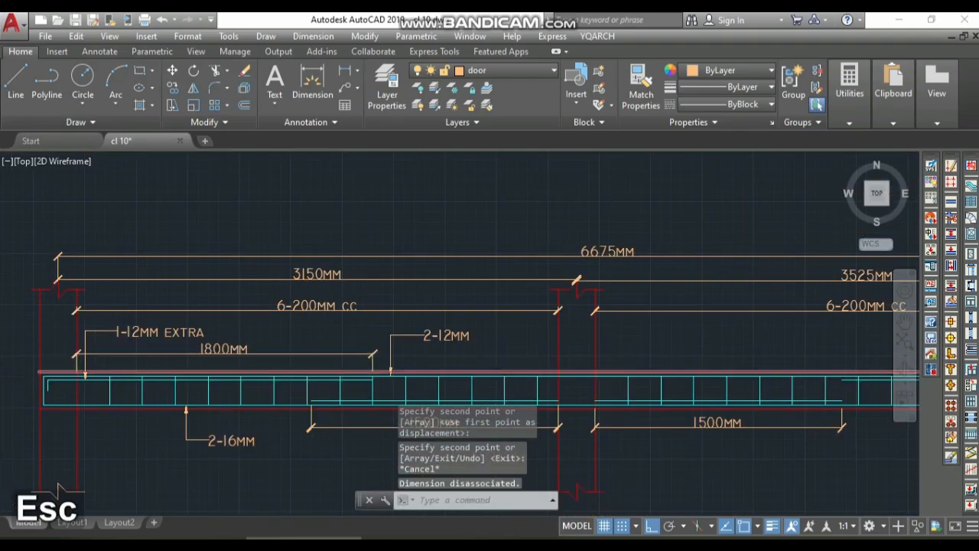
{"action": "scroll", "coordinate": [397, 301], "scroll_direction": "up", "scroll_amount": 4}
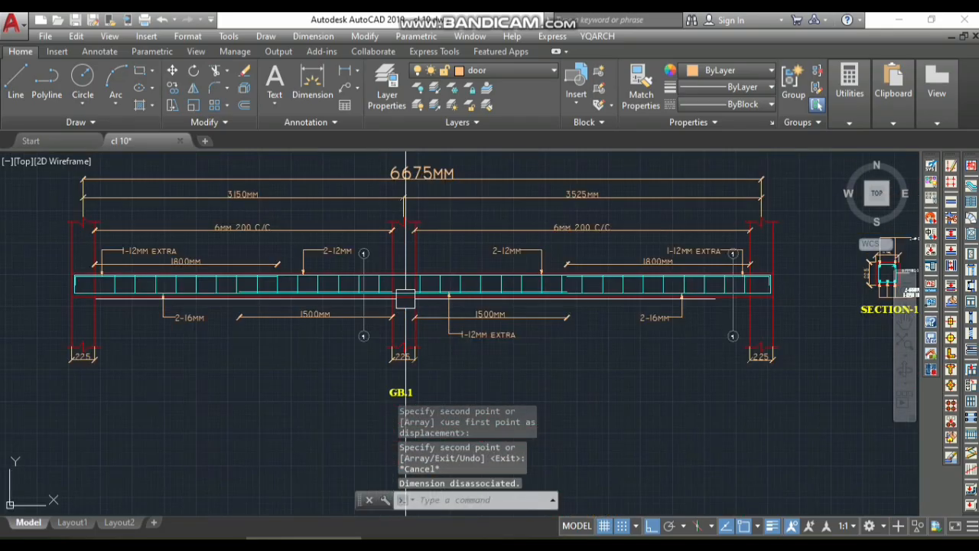
{"action": "left_click", "coordinate": [530, 251]}
{"action": "scroll", "coordinate": [530, 251], "scroll_direction": "up", "scroll_amount": 3}
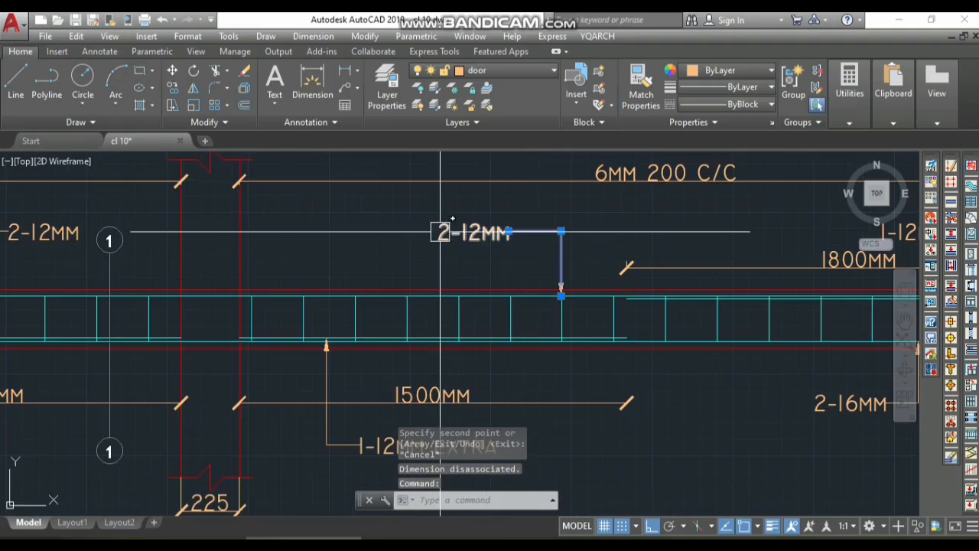
{"action": "scroll", "coordinate": [480, 280], "scroll_direction": "down", "scroll_amount": 6}
{"action": "scroll", "coordinate": [480, 279], "scroll_direction": "up", "scroll_amount": 5}
{"action": "scroll", "coordinate": [433, 230], "scroll_direction": "down", "scroll_amount": 2}
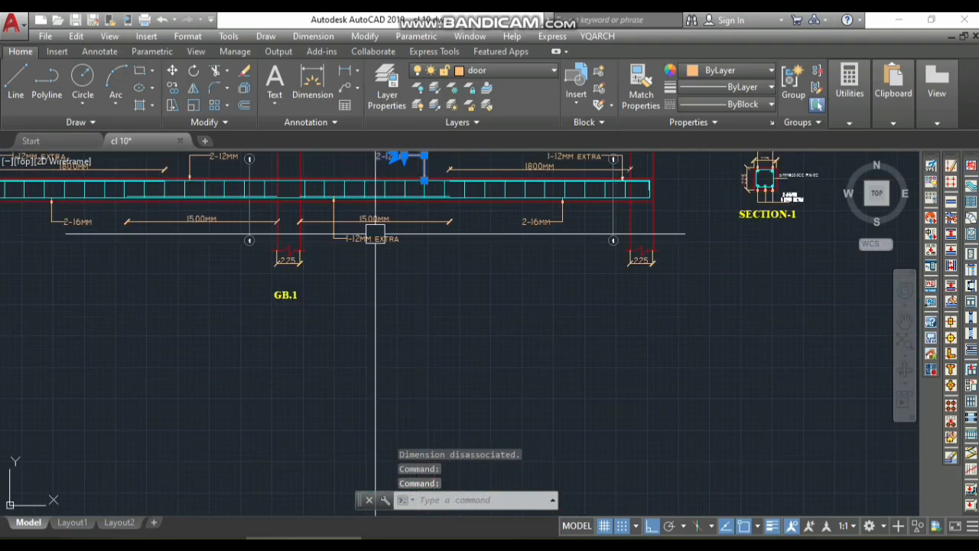
Step: Copy the right span's 2-12MM, 2-16MM and both 1-12MM EXTRA callouts from the finished GB.1 detail onto the beam elevation above the plan
{"action": "scroll", "coordinate": [323, 219], "scroll_direction": "up", "scroll_amount": 4}
{"action": "left_click", "coordinate": [387, 282]}
{"action": "scroll", "coordinate": [393, 282], "scroll_direction": "down", "scroll_amount": 5}
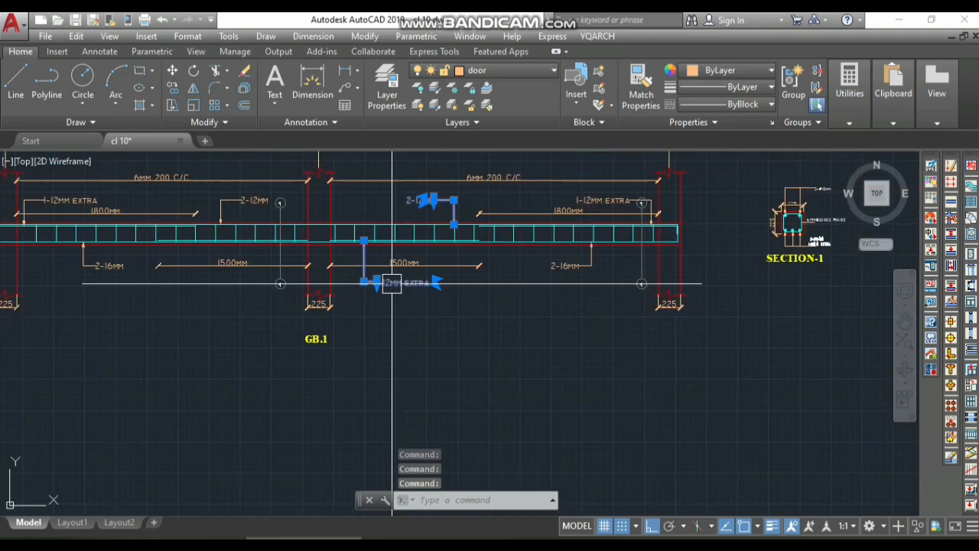
{"action": "scroll", "coordinate": [557, 291], "scroll_direction": "up", "scroll_amount": 7}
{"action": "left_click", "coordinate": [546, 211]}
{"action": "scroll", "coordinate": [561, 296], "scroll_direction": "down", "scroll_amount": 5}
{"action": "scroll", "coordinate": [561, 296], "scroll_direction": "down", "scroll_amount": 5}
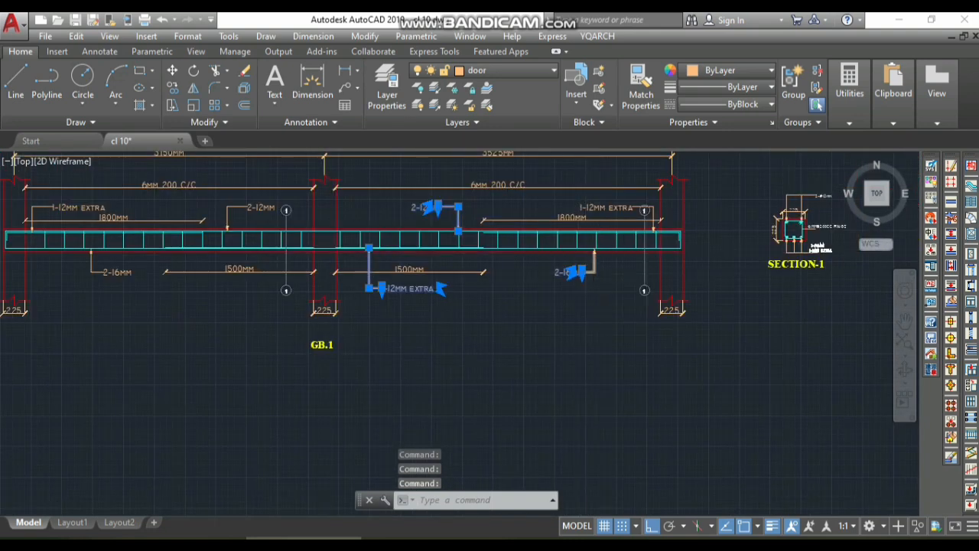
{"action": "scroll", "coordinate": [590, 269], "scroll_direction": "up", "scroll_amount": 8}
{"action": "left_click", "coordinate": [579, 280]}
{"action": "scroll", "coordinate": [579, 268], "scroll_direction": "up", "scroll_amount": 3}
{"action": "scroll", "coordinate": [656, 330], "scroll_direction": "down", "scroll_amount": 5}
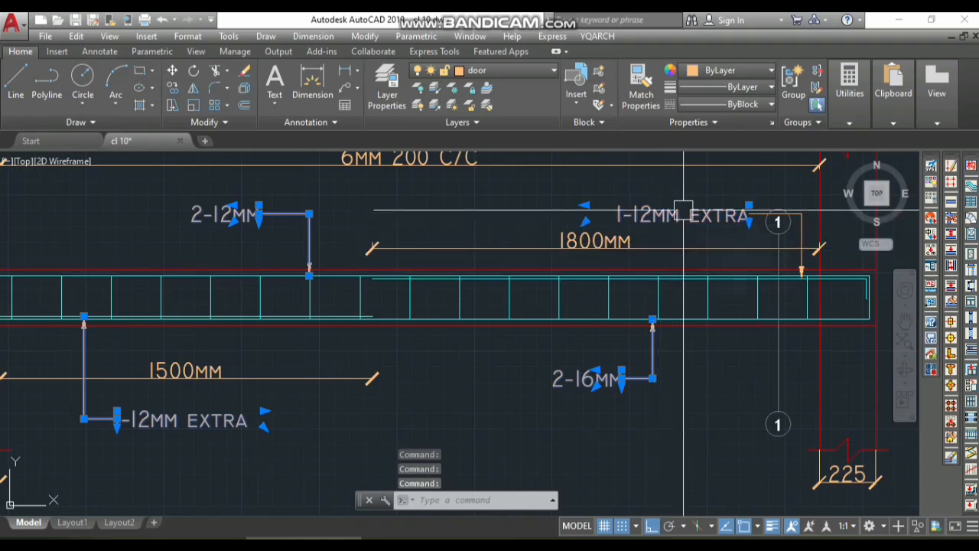
{"action": "scroll", "coordinate": [796, 211], "scroll_direction": "up", "scroll_amount": 6}
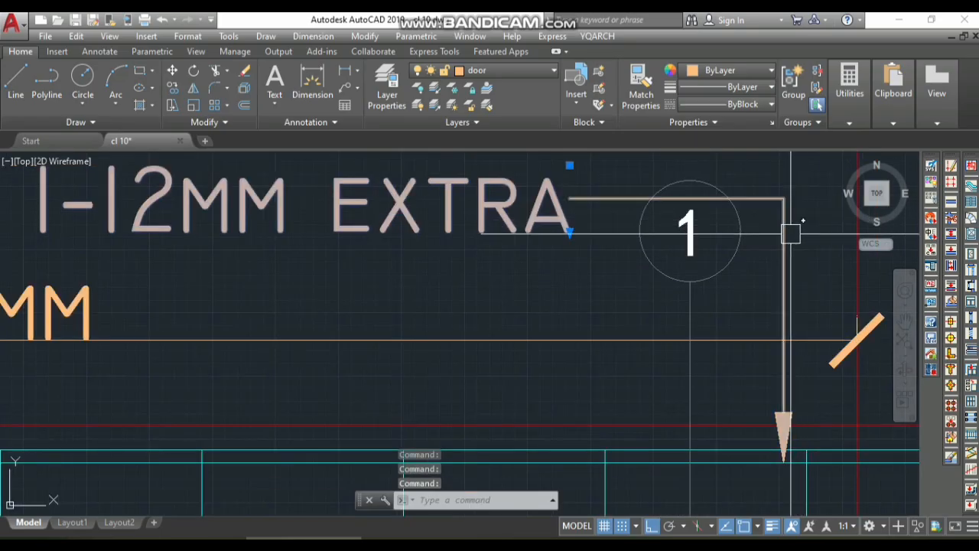
{"action": "scroll", "coordinate": [857, 321], "scroll_direction": "down", "scroll_amount": 7}
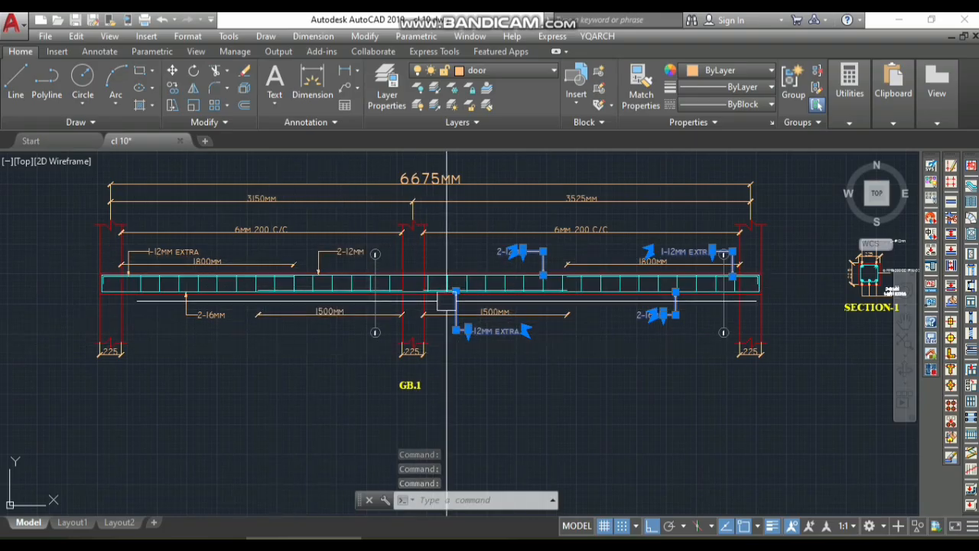
{"action": "scroll", "coordinate": [453, 287], "scroll_direction": "up", "scroll_amount": 6}
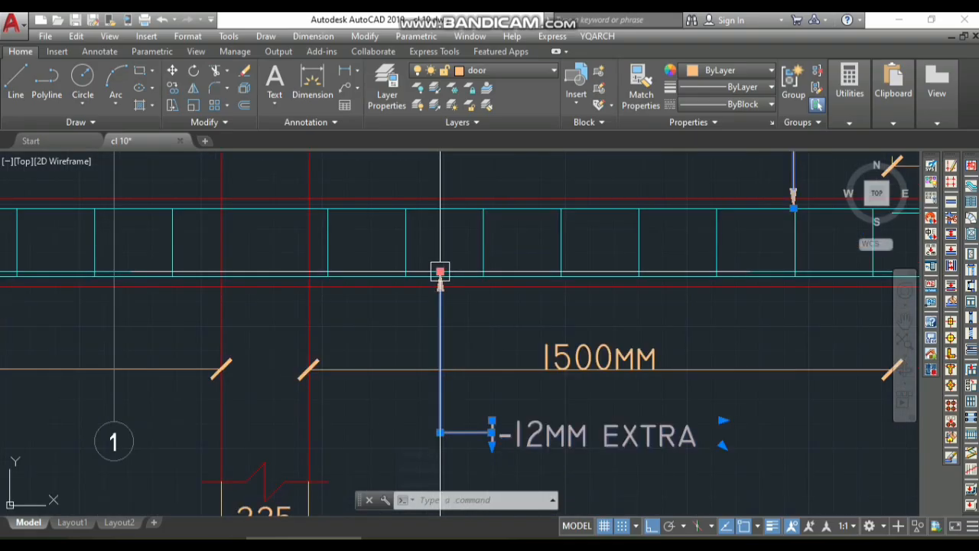
{"action": "scroll", "coordinate": [448, 298], "scroll_direction": "up", "scroll_amount": 2}
{"action": "type", "text": "c"}
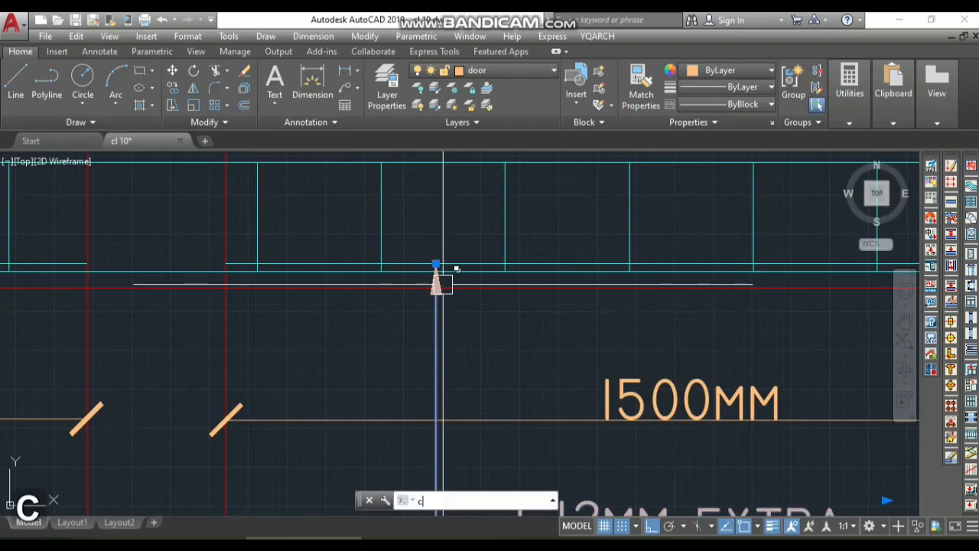
{"action": "type", "text": "o"}
{"action": "key", "text": "space"}
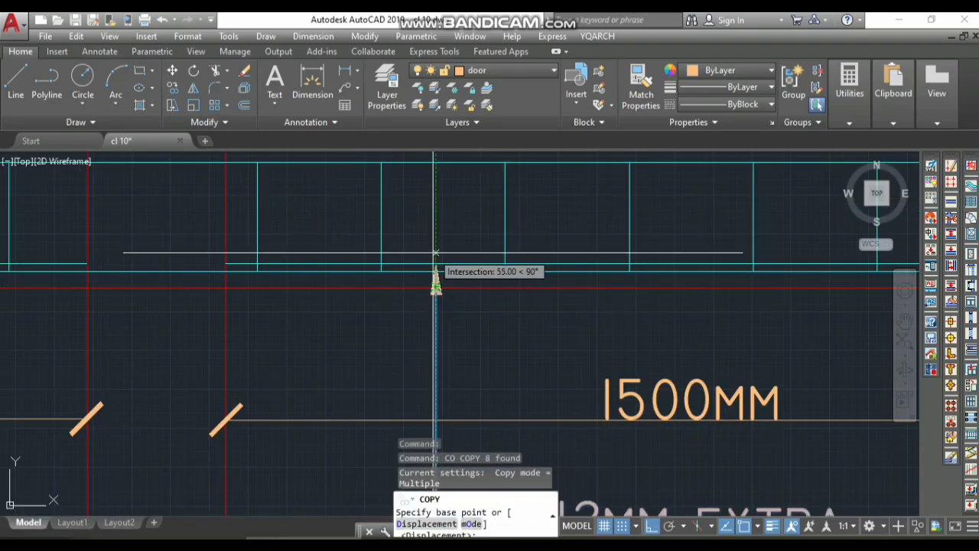
{"action": "left_click", "coordinate": [436, 264]}
{"action": "scroll", "coordinate": [444, 268], "scroll_direction": "down", "scroll_amount": 5}
{"action": "scroll", "coordinate": [453, 252], "scroll_direction": "up", "scroll_amount": 3}
{"action": "scroll", "coordinate": [466, 240], "scroll_direction": "up", "scroll_amount": 3}
{"action": "scroll", "coordinate": [428, 209], "scroll_direction": "up", "scroll_amount": 2}
{"action": "scroll", "coordinate": [411, 219], "scroll_direction": "down", "scroll_amount": 2}
{"action": "scroll", "coordinate": [428, 206], "scroll_direction": "up", "scroll_amount": 3}
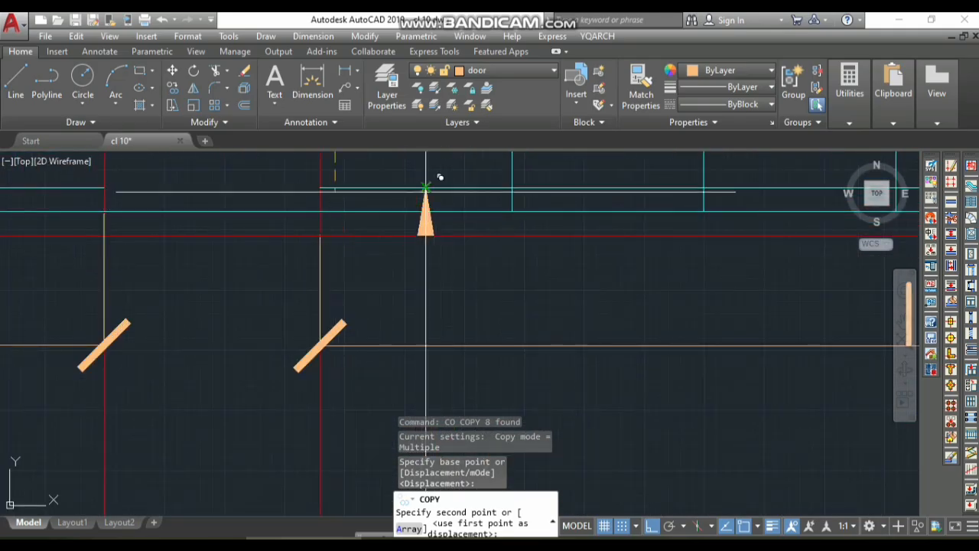
{"action": "left_click", "coordinate": [426, 192]}
{"action": "scroll", "coordinate": [430, 211], "scroll_direction": "down", "scroll_amount": 5}
{"action": "key", "text": "Escape"}
Step: Match the properties of the left column's bottom break line to the red column line
{"action": "scroll", "coordinate": [374, 324], "scroll_direction": "down", "scroll_amount": 6}
{"action": "scroll", "coordinate": [413, 324], "scroll_direction": "up", "scroll_amount": 5}
{"action": "scroll", "coordinate": [513, 313], "scroll_direction": "down", "scroll_amount": 4}
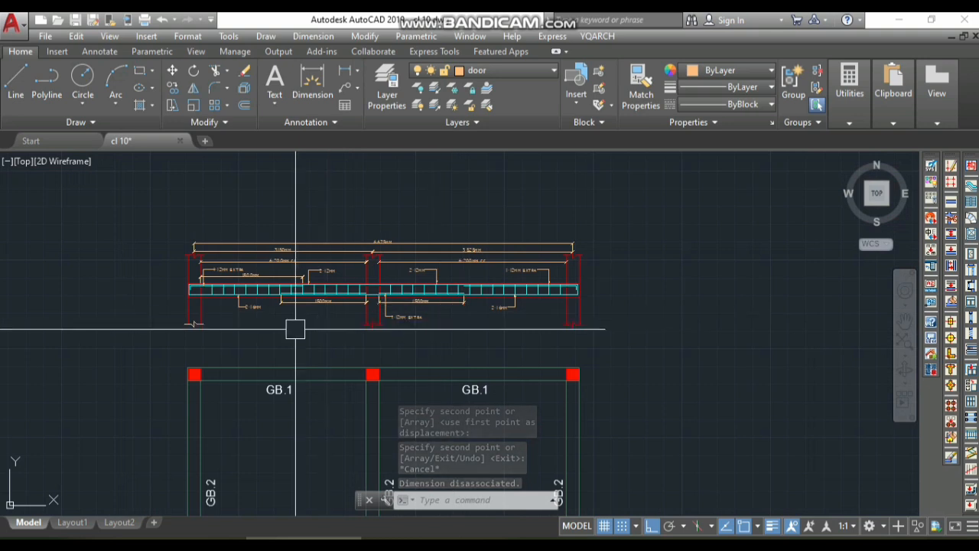
{"action": "scroll", "coordinate": [176, 327], "scroll_direction": "up", "scroll_amount": 5}
{"action": "scroll", "coordinate": [232, 315], "scroll_direction": "up", "scroll_amount": 2}
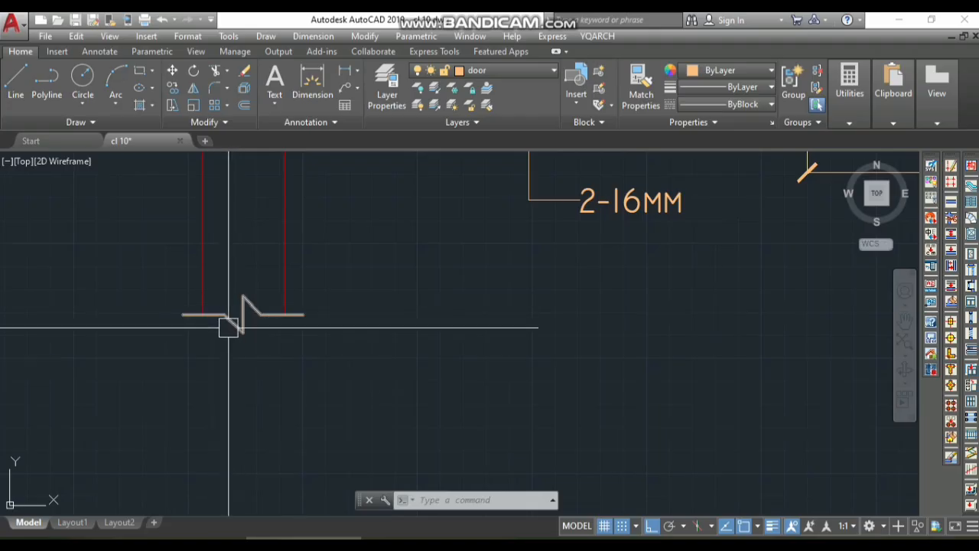
{"action": "type", "text": "m"}
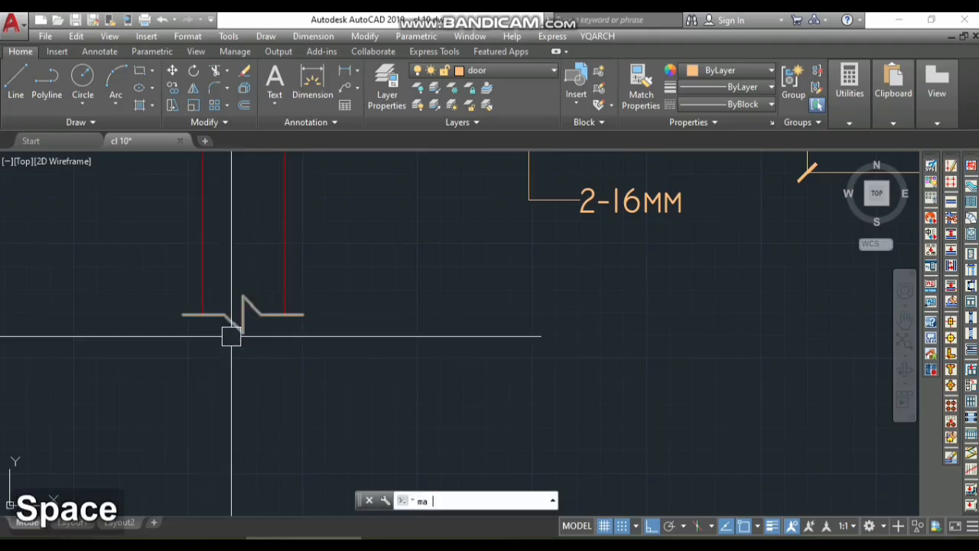
{"action": "type", "text": "a"}
{"action": "key", "text": "space"}
{"action": "left_click", "coordinate": [284, 245]}
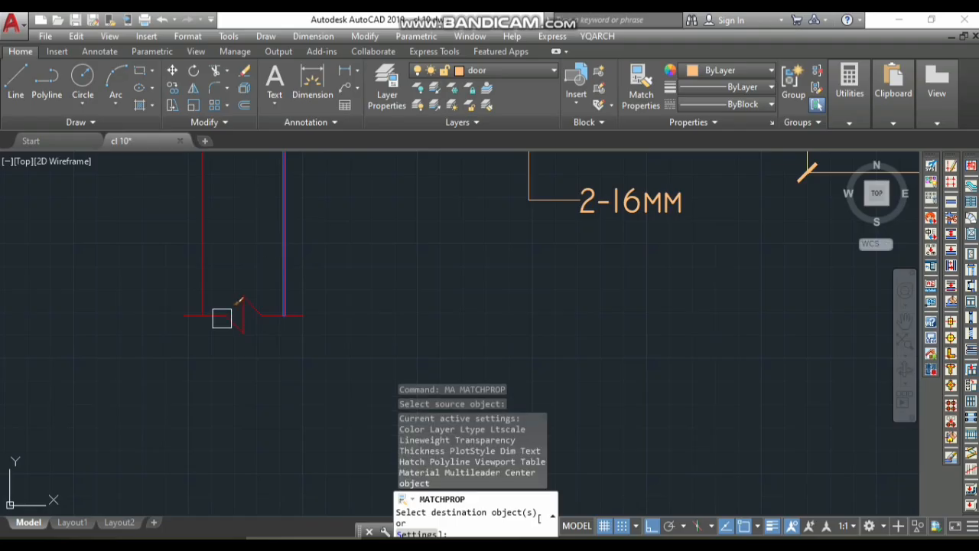
{"action": "scroll", "coordinate": [222, 319], "scroll_direction": "down", "scroll_amount": 4}
{"action": "scroll", "coordinate": [239, 266], "scroll_direction": "up", "scroll_amount": 2}
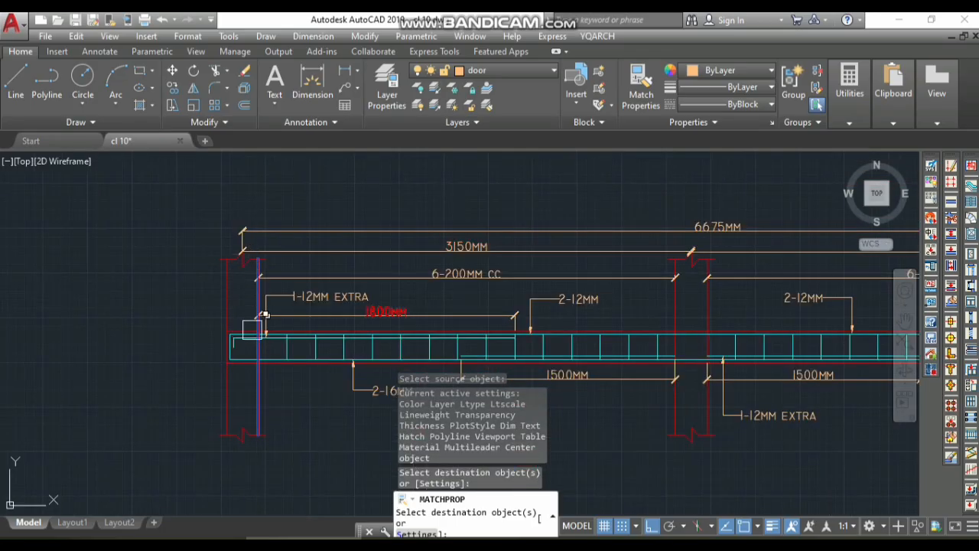
{"action": "key", "text": "space"}
Step: Add an aligned dimension for the left column's width, placed just below its bottom break line
{"action": "scroll", "coordinate": [226, 459], "scroll_direction": "up", "scroll_amount": 5}
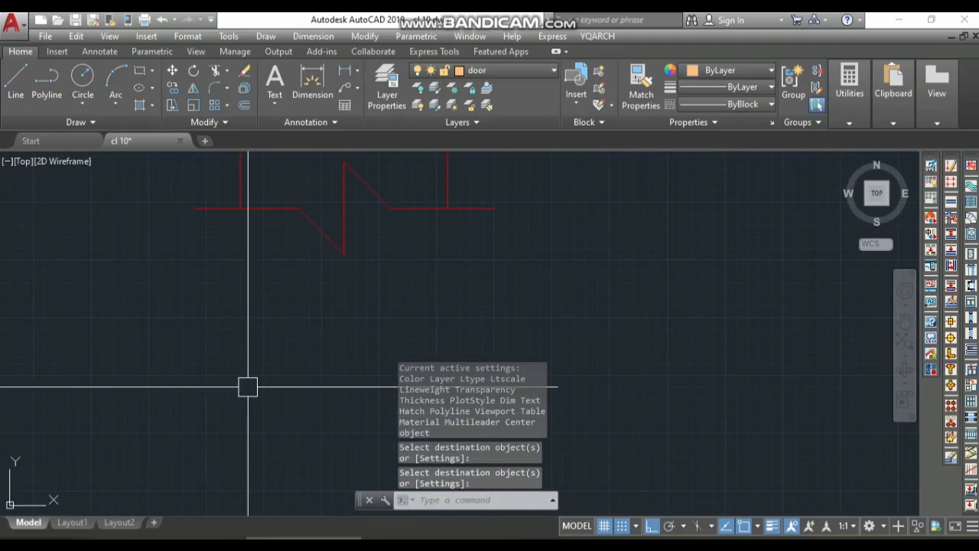
{"action": "type", "text": "dal"}
{"action": "key", "text": "space"}
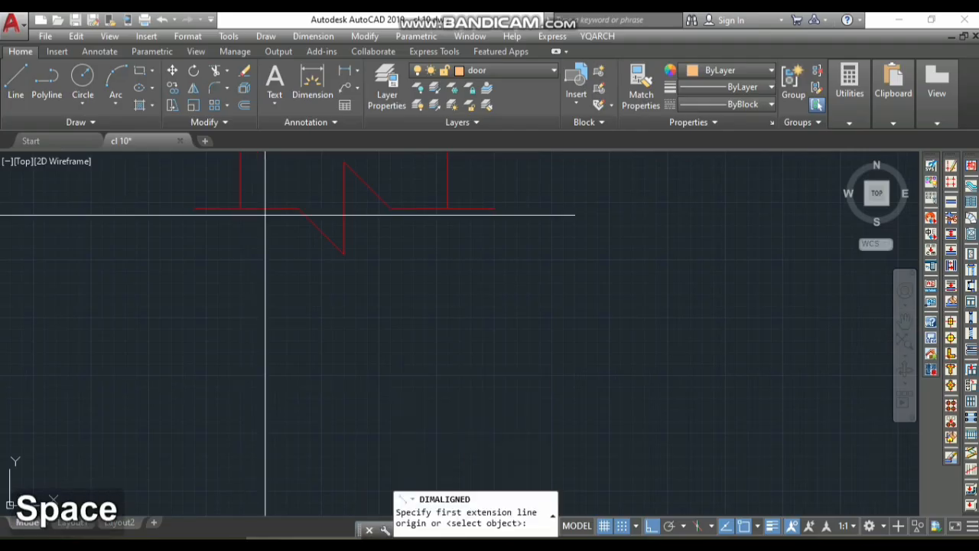
{"action": "left_click", "coordinate": [240, 207]}
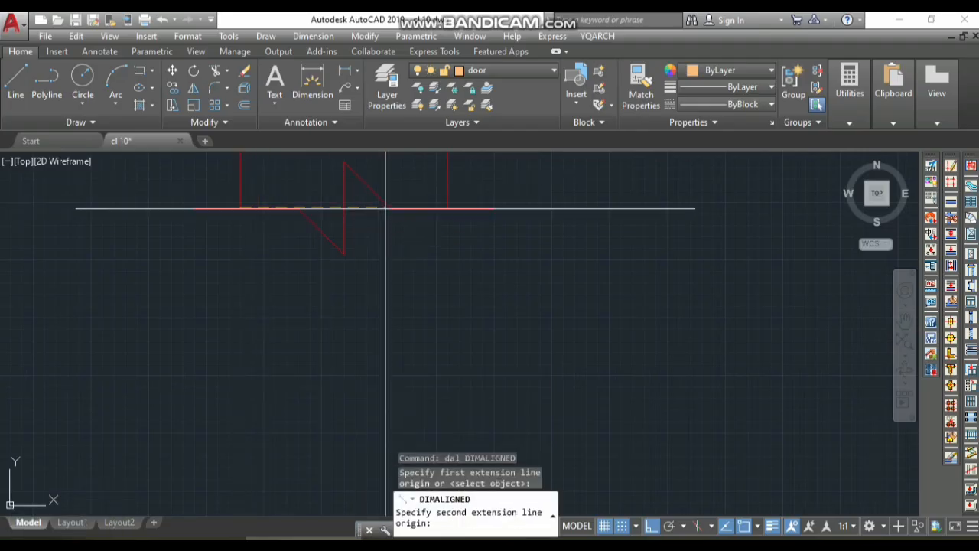
{"action": "left_click", "coordinate": [448, 207]}
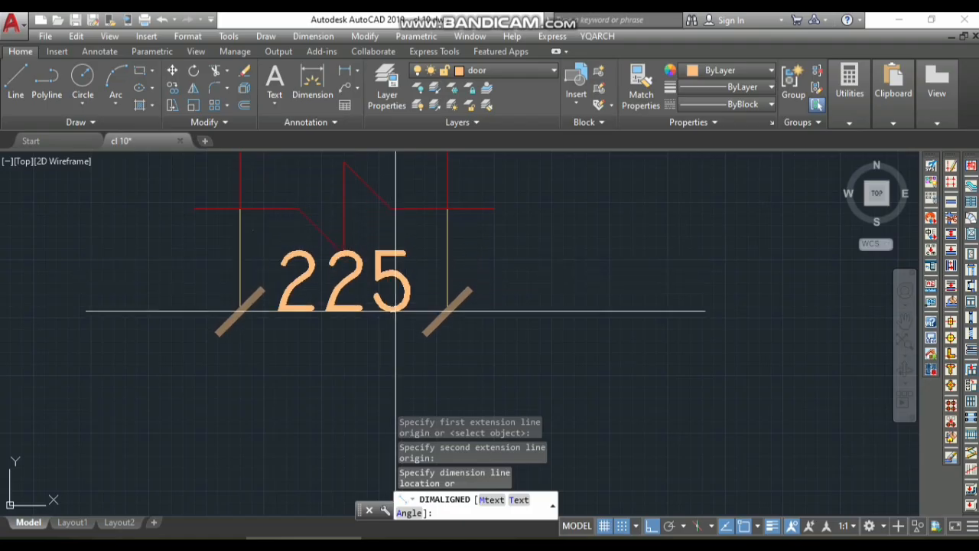
{"action": "left_click", "coordinate": [394, 330]}
{"action": "scroll", "coordinate": [393, 326], "scroll_direction": "down", "scroll_amount": 5}
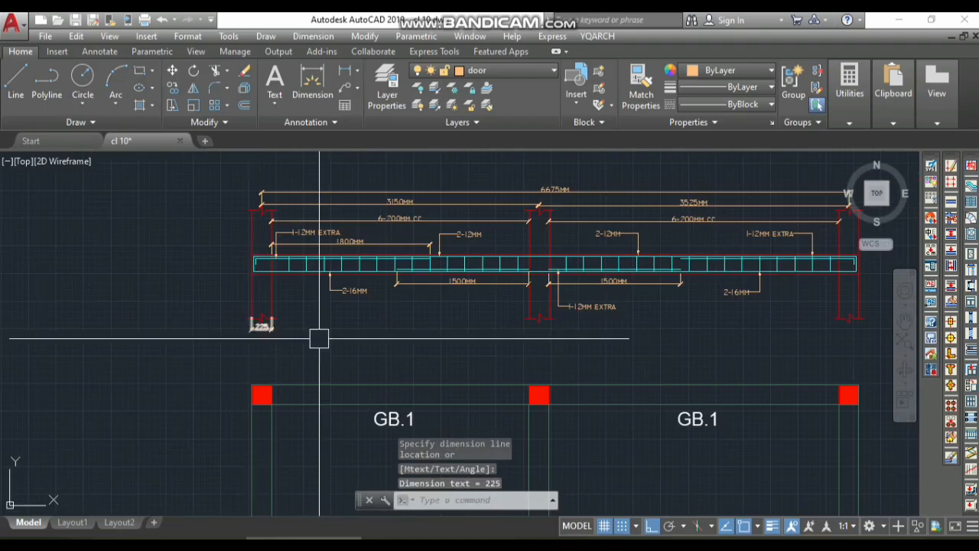
{"action": "key", "text": "space"}
{"action": "scroll", "coordinate": [808, 335], "scroll_direction": "up", "scroll_amount": 2}
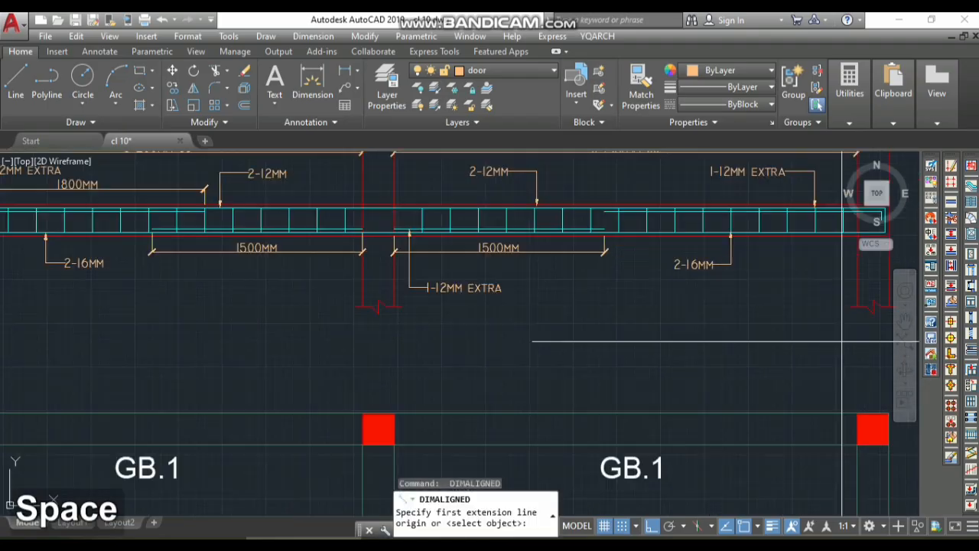
{"action": "left_click", "coordinate": [858, 306]}
{"action": "scroll", "coordinate": [826, 321], "scroll_direction": "down", "scroll_amount": 5}
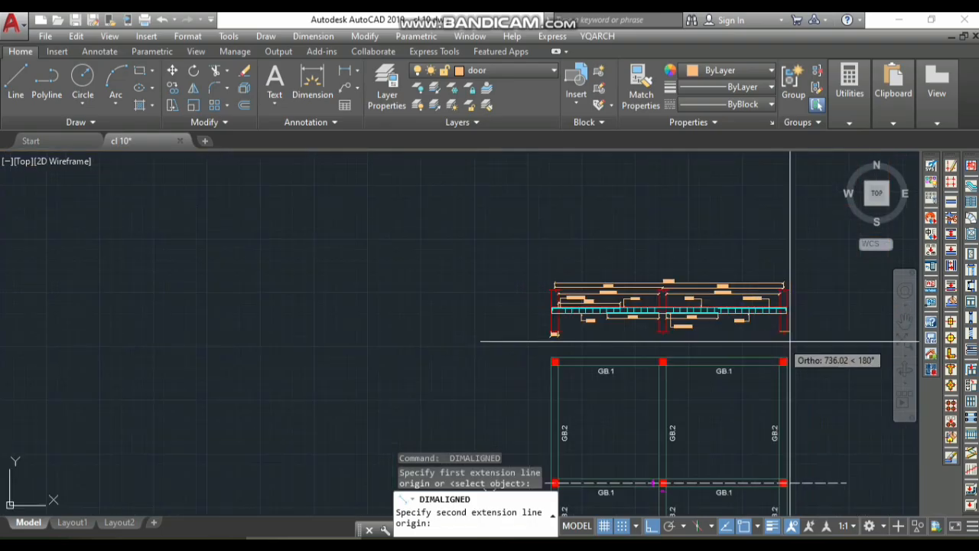
{"action": "scroll", "coordinate": [792, 339], "scroll_direction": "up", "scroll_amount": 5}
{"action": "scroll", "coordinate": [689, 303], "scroll_direction": "up", "scroll_amount": 3}
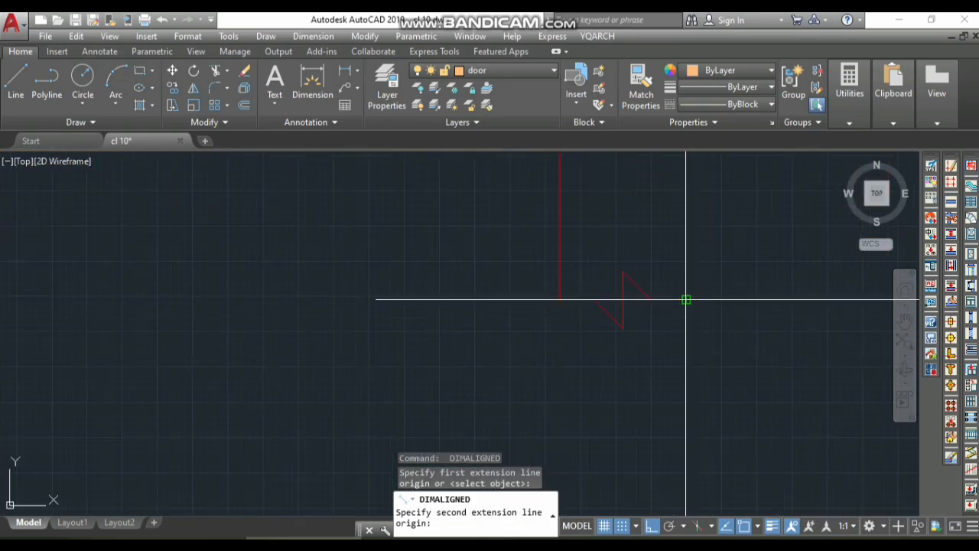
{"action": "left_click", "coordinate": [686, 300]}
{"action": "scroll", "coordinate": [677, 340], "scroll_direction": "down", "scroll_amount": 3}
{"action": "key", "text": "Escape"}
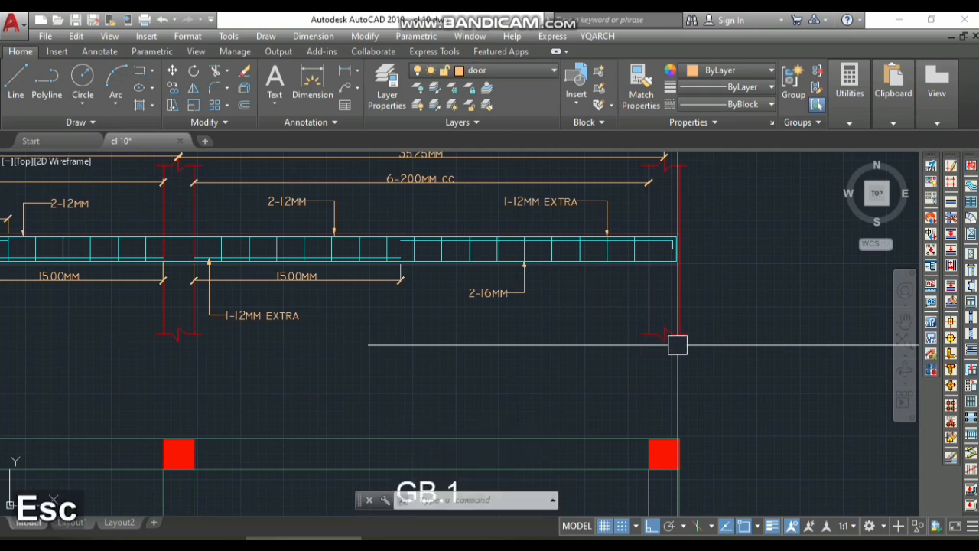
Step: Add an aligned dimension for the right column's width, placed just below its bottom break line
{"action": "scroll", "coordinate": [677, 345], "scroll_direction": "down", "scroll_amount": 3}
{"action": "scroll", "coordinate": [297, 362], "scroll_direction": "up", "scroll_amount": 3}
{"action": "scroll", "coordinate": [165, 351], "scroll_direction": "down", "scroll_amount": 3}
{"action": "scroll", "coordinate": [783, 332], "scroll_direction": "up", "scroll_amount": 5}
{"action": "key", "text": "space"}
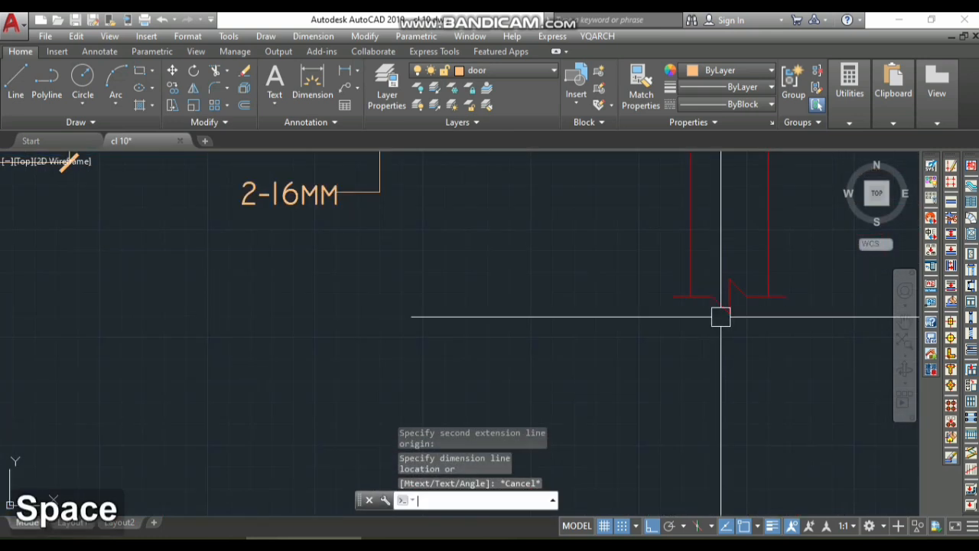
{"action": "scroll", "coordinate": [692, 295], "scroll_direction": "up", "scroll_amount": 3}
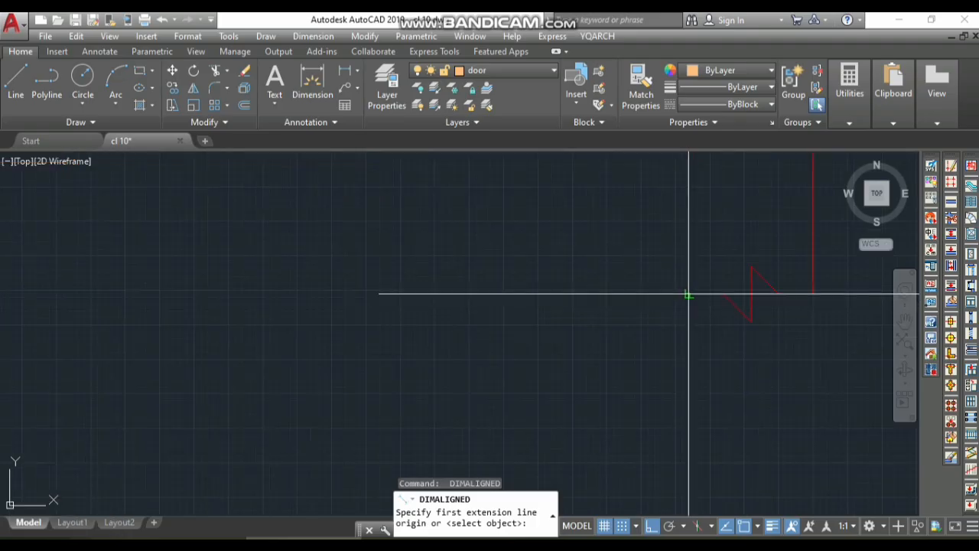
{"action": "left_click", "coordinate": [688, 295]}
{"action": "scroll", "coordinate": [677, 310], "scroll_direction": "down", "scroll_amount": 3}
{"action": "scroll", "coordinate": [748, 310], "scroll_direction": "up", "scroll_amount": 4}
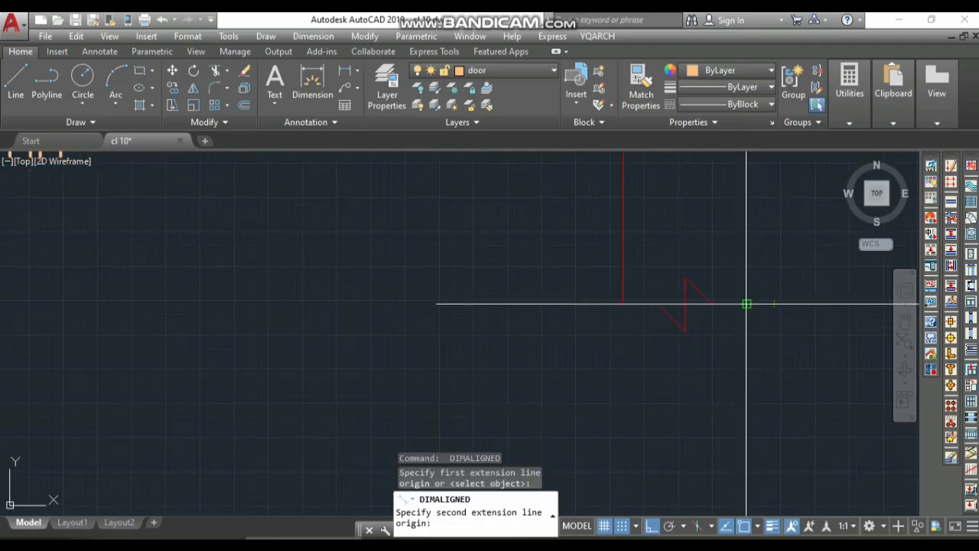
{"action": "left_click", "coordinate": [747, 304]}
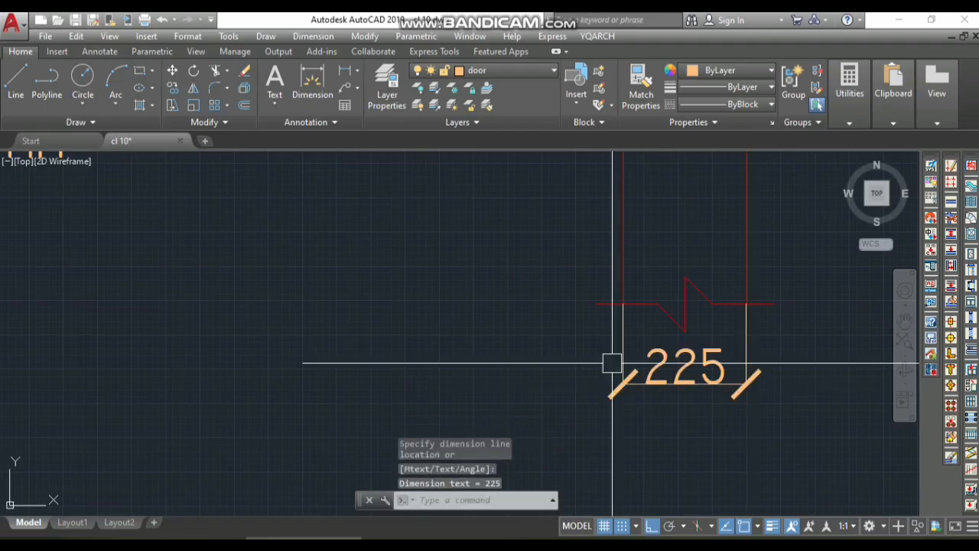
{"action": "scroll", "coordinate": [612, 363], "scroll_direction": "down", "scroll_amount": 4}
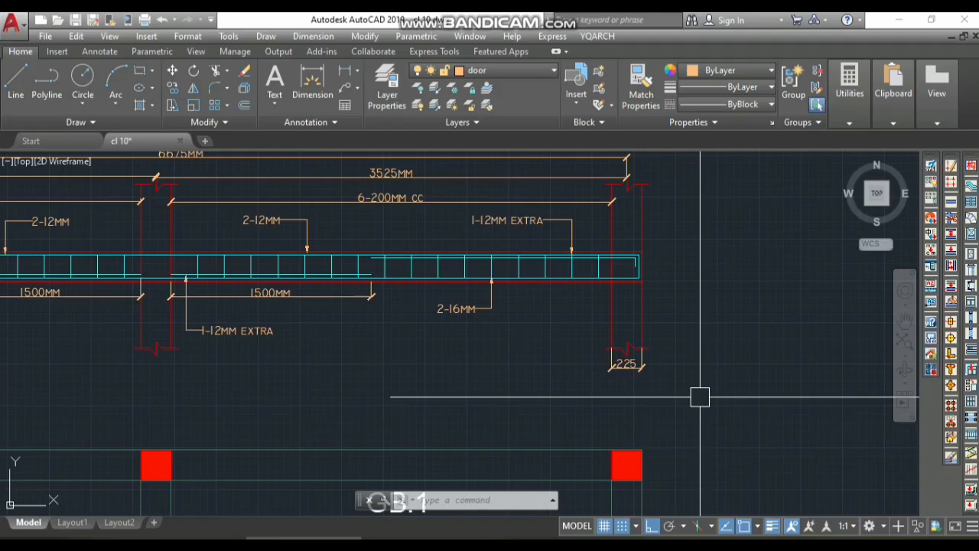
Step: Compare the dimensions and callouts of the new beam elevation with the finished GB.1 detail, including its section marks
{"action": "scroll", "coordinate": [700, 397], "scroll_direction": "down", "scroll_amount": 5}
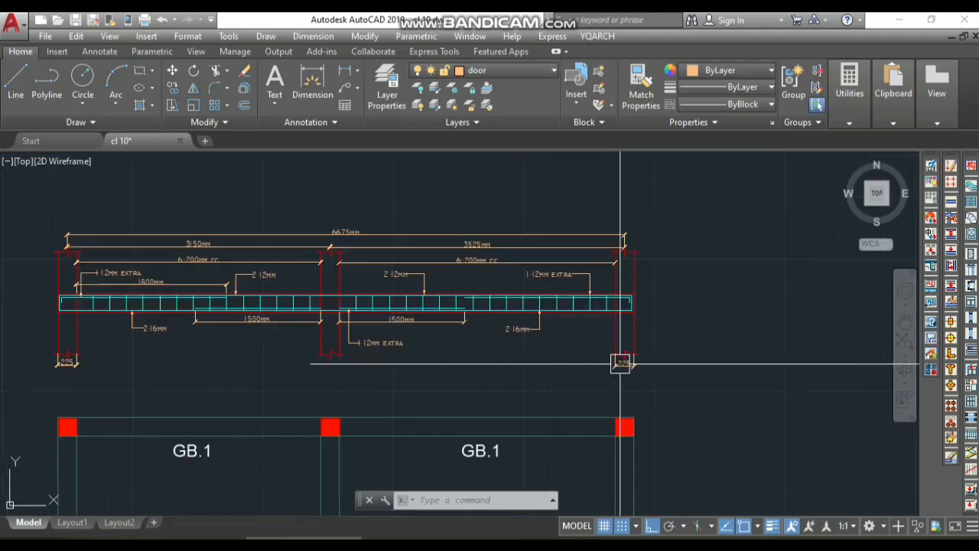
{"action": "scroll", "coordinate": [607, 349], "scroll_direction": "up", "scroll_amount": 1}
{"action": "scroll", "coordinate": [426, 349], "scroll_direction": "up", "scroll_amount": 3}
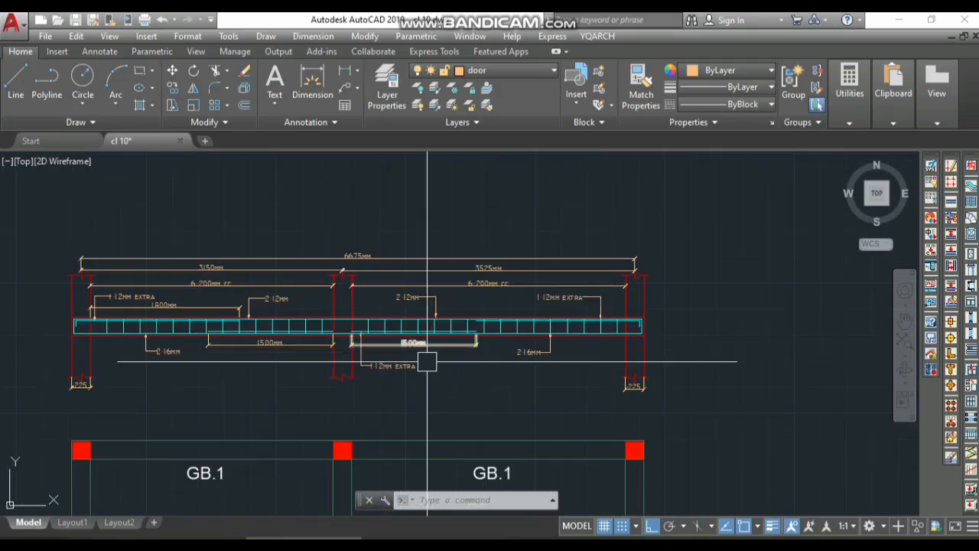
{"action": "scroll", "coordinate": [295, 373], "scroll_direction": "up", "scroll_amount": 5}
{"action": "scroll", "coordinate": [545, 317], "scroll_direction": "down", "scroll_amount": 8}
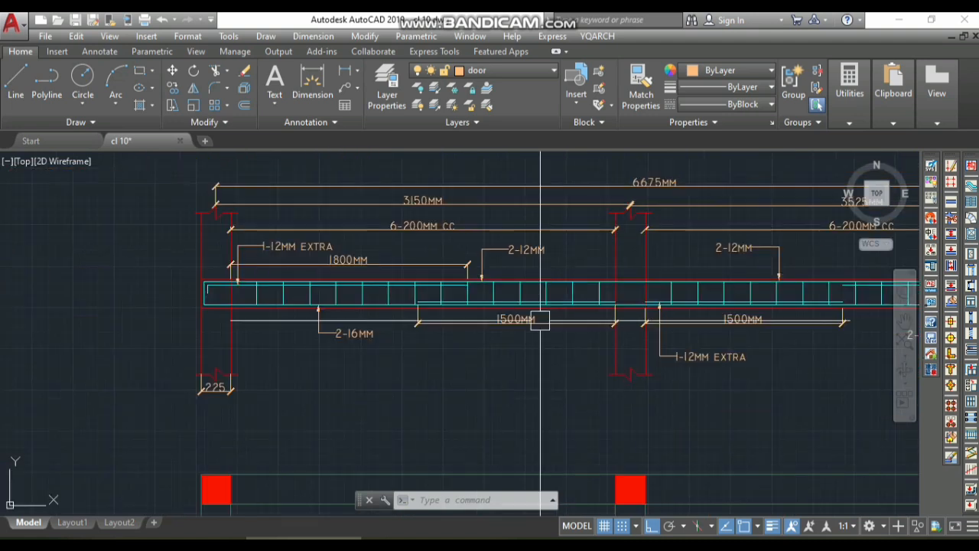
{"action": "scroll", "coordinate": [550, 329], "scroll_direction": "up", "scroll_amount": 8}
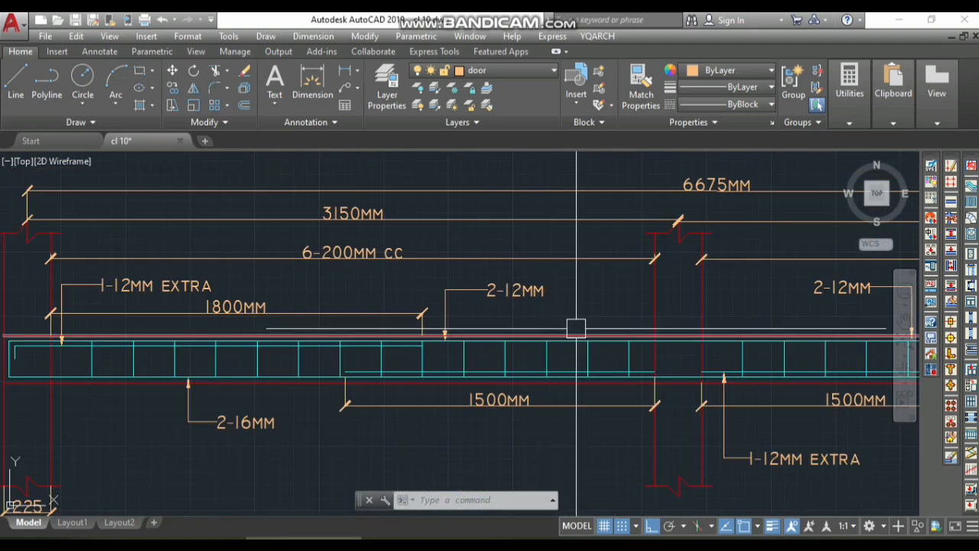
{"action": "scroll", "coordinate": [536, 373], "scroll_direction": "down", "scroll_amount": 8}
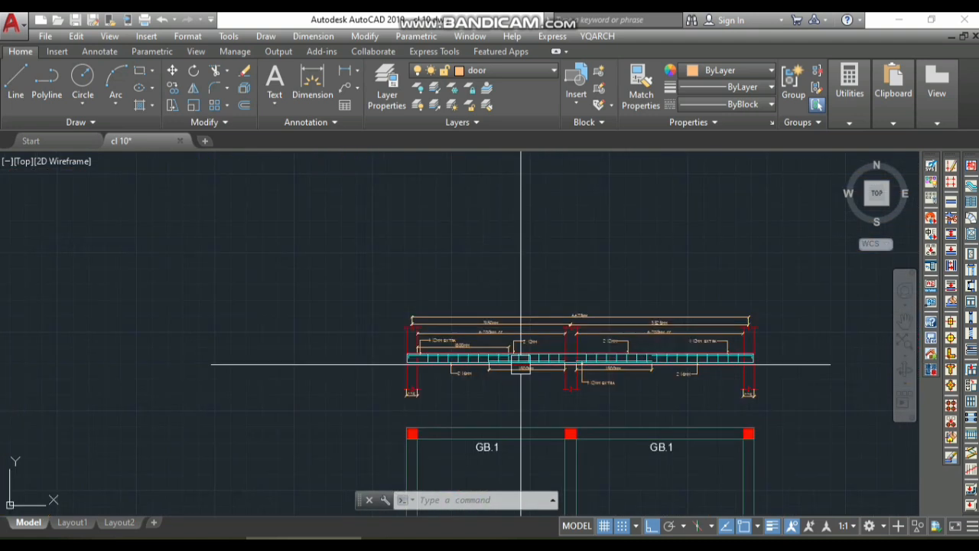
{"action": "scroll", "coordinate": [497, 364], "scroll_direction": "up", "scroll_amount": 4}
{"action": "scroll", "coordinate": [596, 352], "scroll_direction": "down", "scroll_amount": 8}
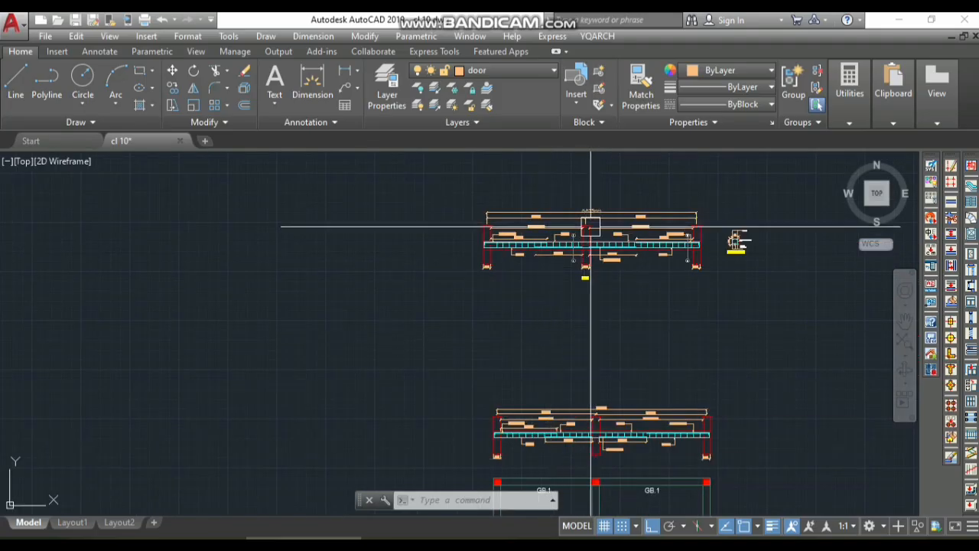
{"action": "scroll", "coordinate": [582, 253], "scroll_direction": "up", "scroll_amount": 4}
{"action": "scroll", "coordinate": [566, 261], "scroll_direction": "up", "scroll_amount": 6}
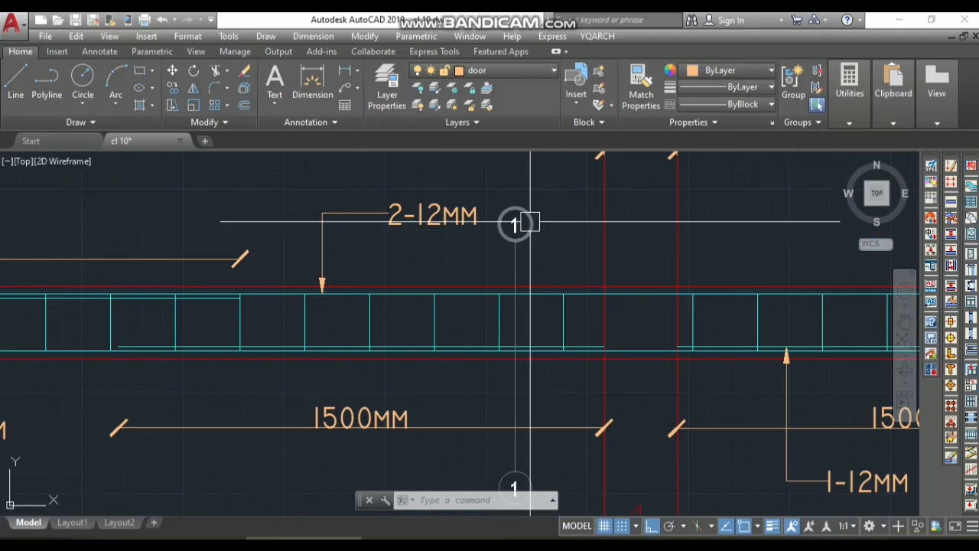
Step: Measure the diameter of the upper section-mark circle in the finished GB.1 detail, without placing a dimension
{"action": "scroll", "coordinate": [517, 225], "scroll_direction": "down", "scroll_amount": 3}
{"action": "scroll", "coordinate": [509, 291], "scroll_direction": "down", "scroll_amount": 3}
{"action": "scroll", "coordinate": [516, 244], "scroll_direction": "up", "scroll_amount": 8}
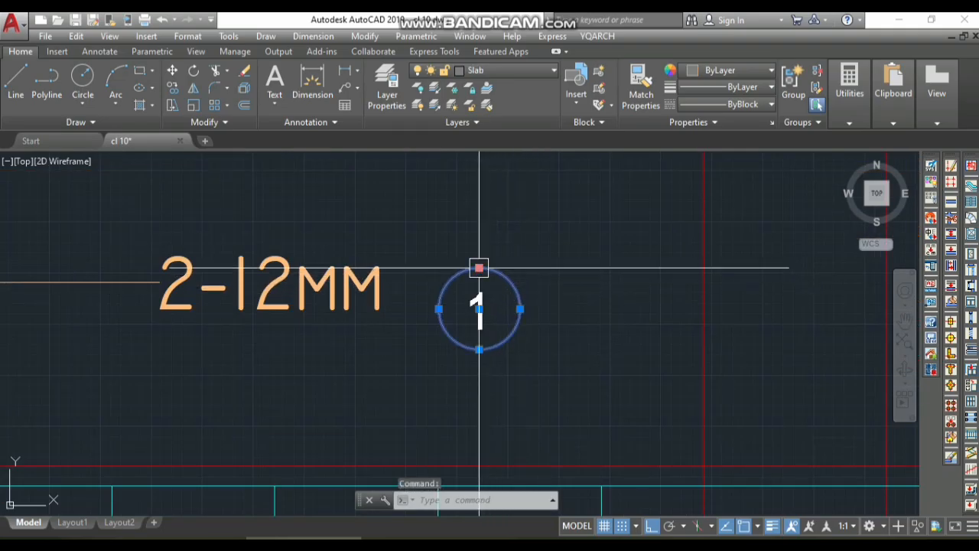
{"action": "type", "text": "dal"}
{"action": "key", "text": "space"}
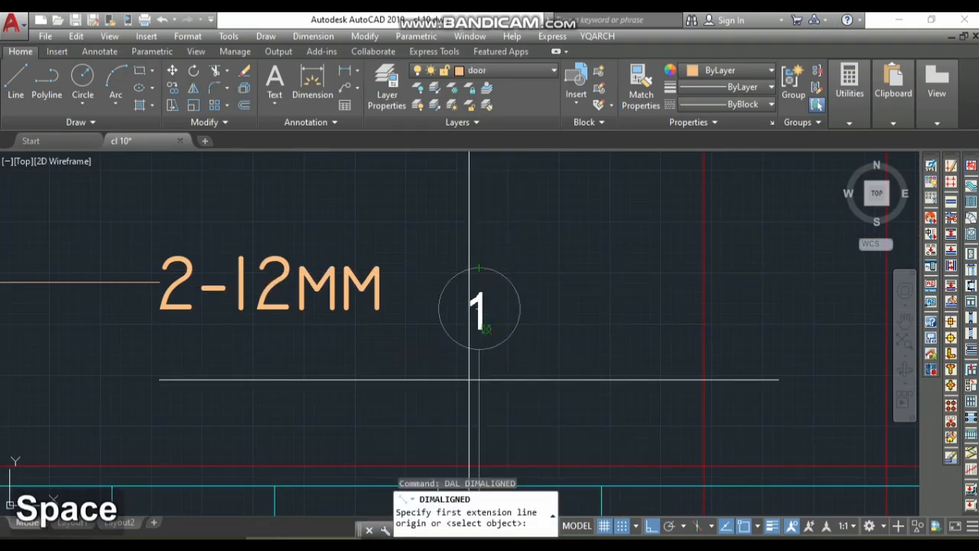
{"action": "left_click", "coordinate": [479, 349]}
{"action": "left_click", "coordinate": [479, 269]}
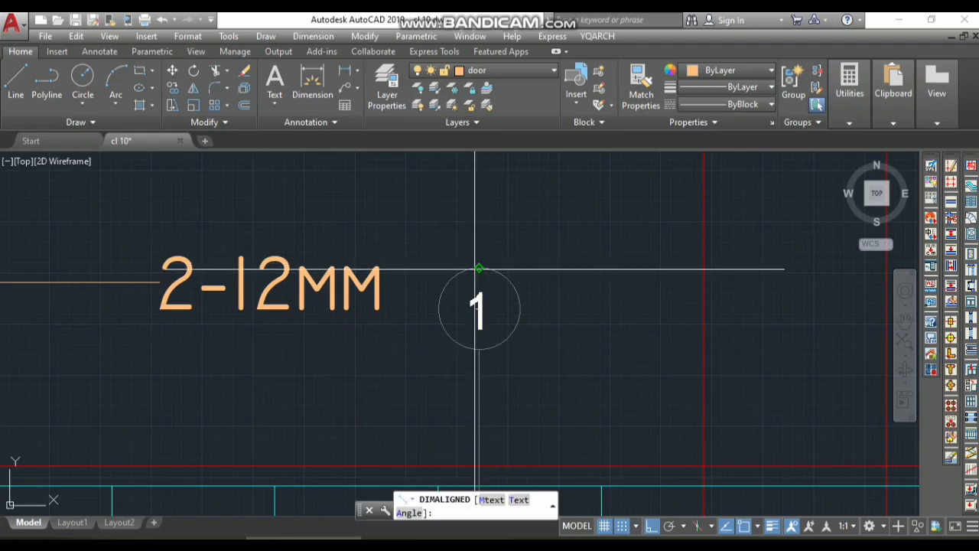
{"action": "scroll", "coordinate": [475, 306], "scroll_direction": "down", "scroll_amount": 4}
{"action": "key", "text": "Escape"}
{"action": "scroll", "coordinate": [474, 328], "scroll_direction": "down", "scroll_amount": 5}
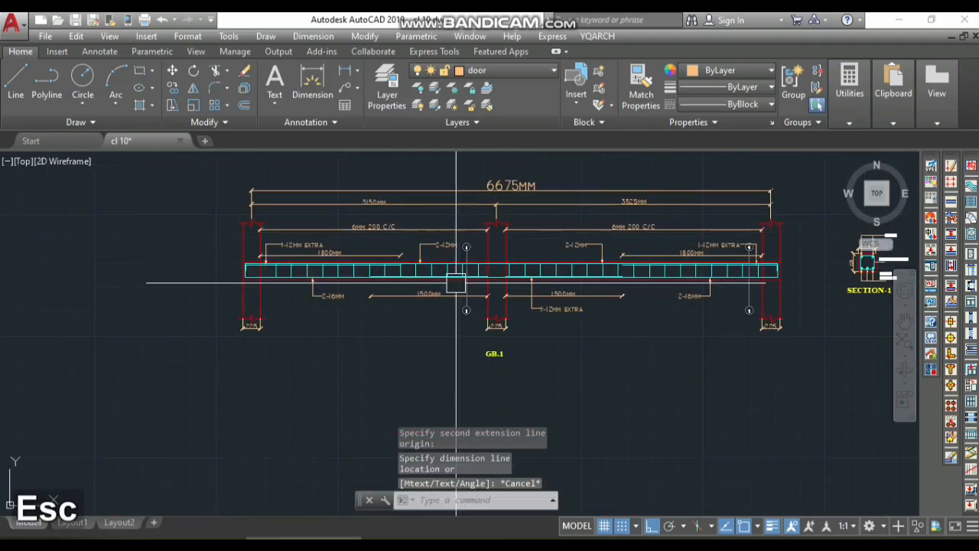
Step: Draw a vertical section line across the new beam elevation, just left of the middle column and extending above and below the beam
{"action": "scroll", "coordinate": [482, 324], "scroll_direction": "up", "scroll_amount": 3}
{"action": "scroll", "coordinate": [481, 324], "scroll_direction": "down", "scroll_amount": 3}
{"action": "scroll", "coordinate": [448, 354], "scroll_direction": "up", "scroll_amount": 1}
{"action": "scroll", "coordinate": [457, 328], "scroll_direction": "down", "scroll_amount": 2}
{"action": "scroll", "coordinate": [451, 365], "scroll_direction": "up", "scroll_amount": 1}
{"action": "scroll", "coordinate": [470, 316], "scroll_direction": "down", "scroll_amount": 3}
{"action": "scroll", "coordinate": [470, 316], "scroll_direction": "up", "scroll_amount": 4}
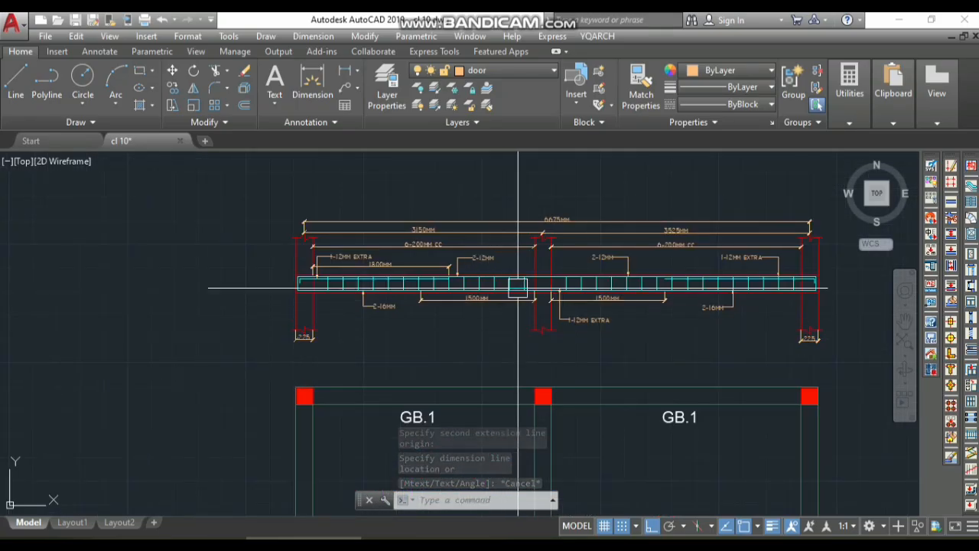
{"action": "scroll", "coordinate": [517, 284], "scroll_direction": "up", "scroll_amount": 2}
{"action": "type", "text": "l"}
{"action": "key", "text": "space"}
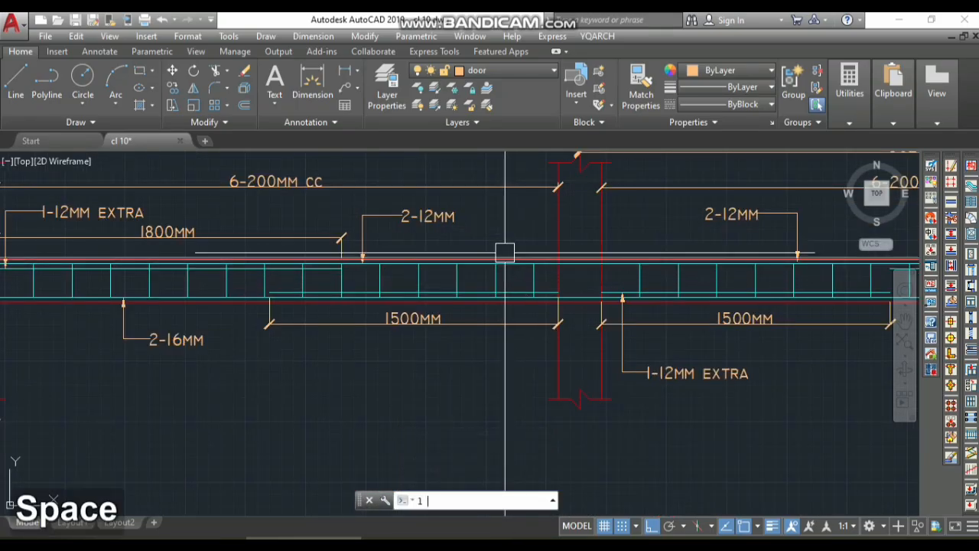
{"action": "left_click", "coordinate": [502, 204]}
{"action": "key", "text": "Escape"}
{"action": "key", "text": "space"}
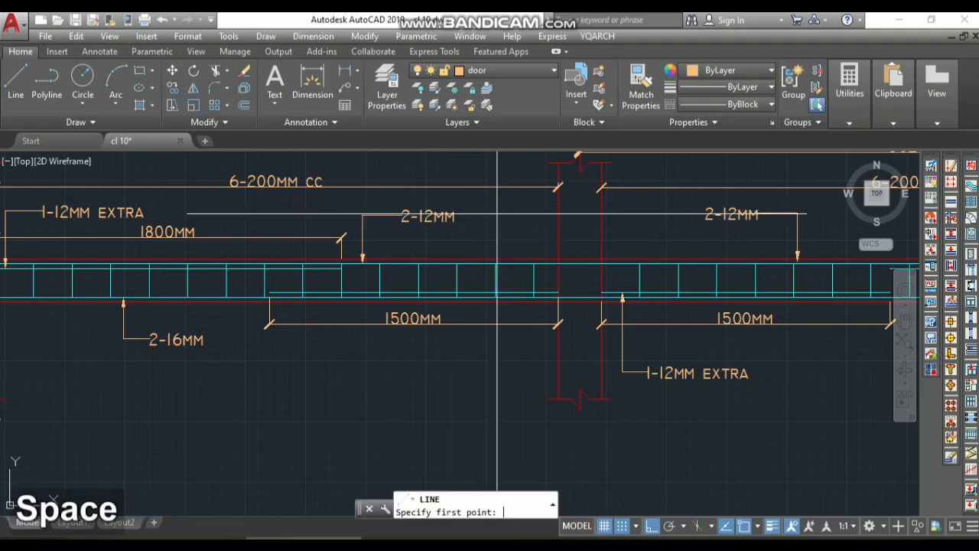
{"action": "left_click", "coordinate": [502, 356]}
{"action": "key", "text": "space"}
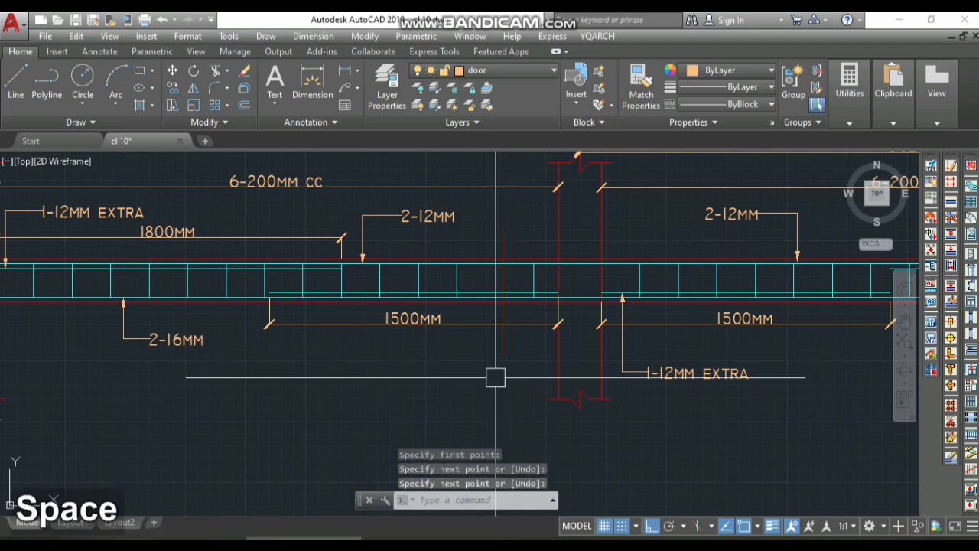
Step: Draw a circle of radius 50 centred on the lower end of the section line
{"action": "type", "text": "c"}
{"action": "key", "text": "space"}
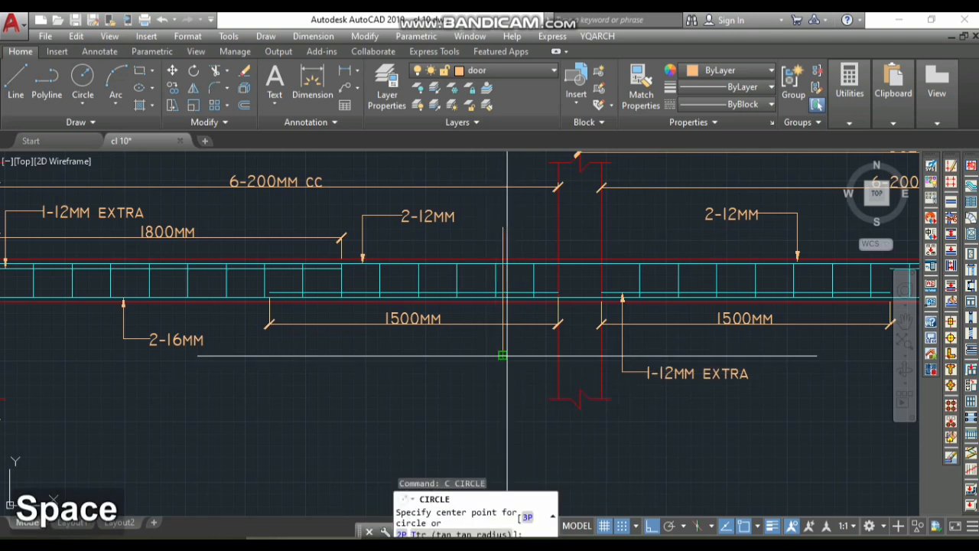
{"action": "left_click", "coordinate": [502, 356]}
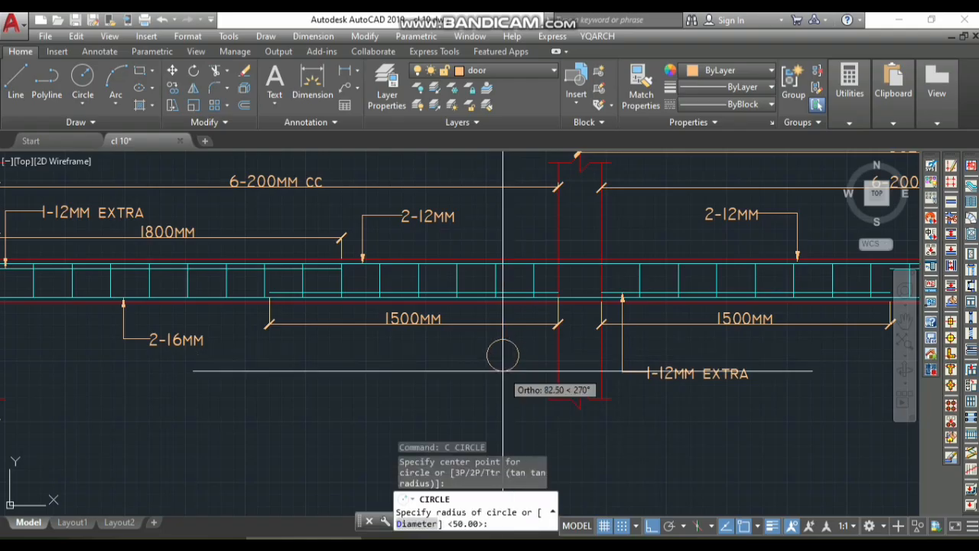
{"action": "type", "text": "50"}
{"action": "key", "text": "space"}
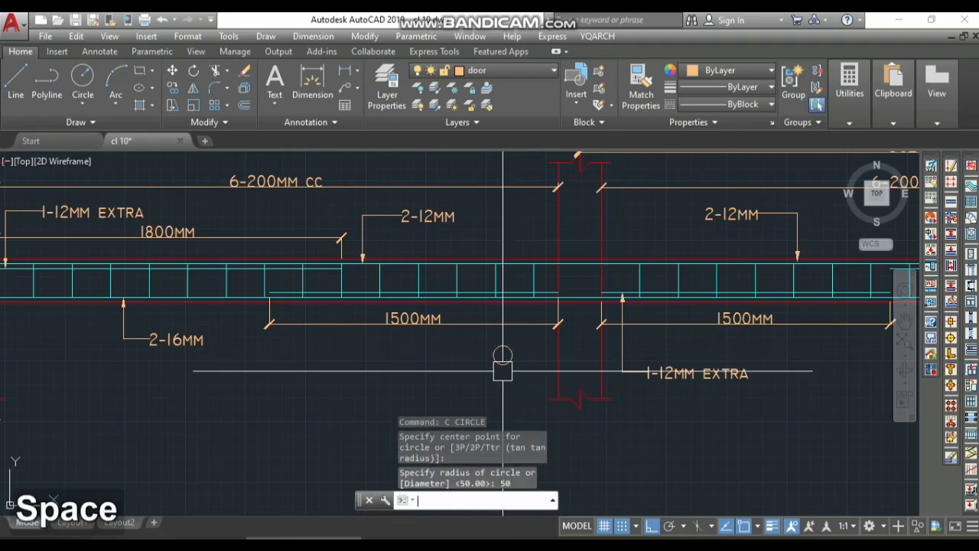
Step: Copy the circle from its top quadrant to the section line's lower end, so the copy hangs below the line
{"action": "scroll", "coordinate": [503, 372], "scroll_direction": "up", "scroll_amount": 3}
{"action": "left_click", "coordinate": [502, 372]}
{"action": "scroll", "coordinate": [502, 372], "scroll_direction": "up", "scroll_amount": 2}
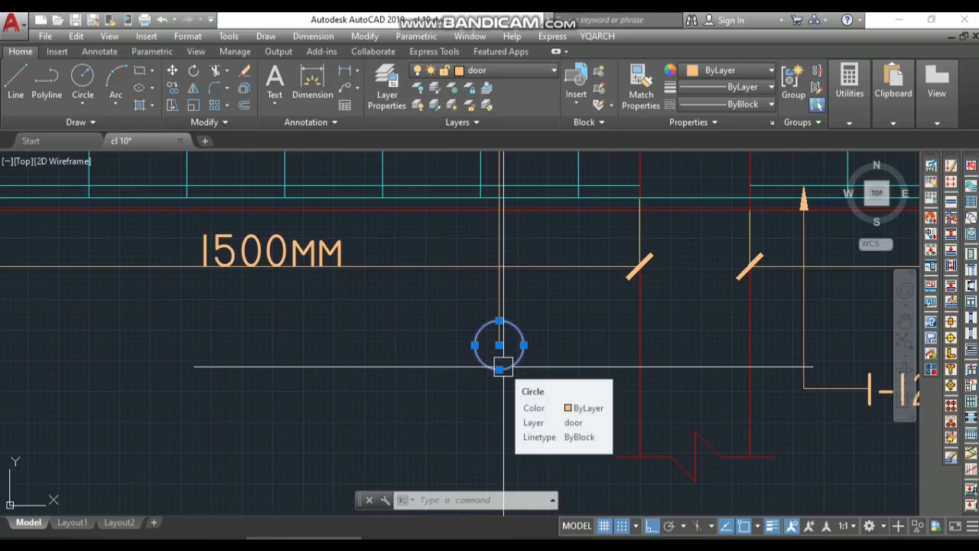
{"action": "type", "text": "co"}
{"action": "key", "text": "space"}
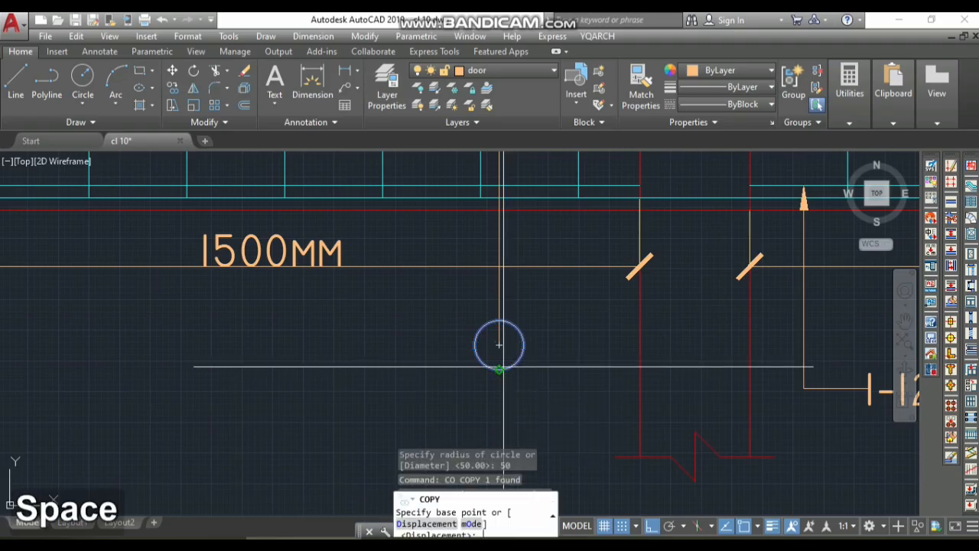
{"action": "left_click", "coordinate": [499, 320]}
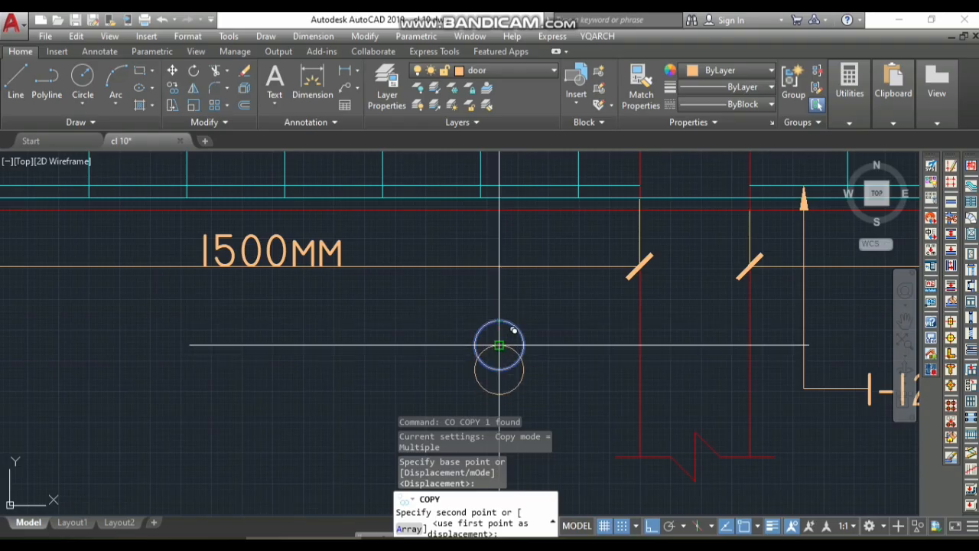
{"action": "left_click", "coordinate": [499, 340]}
{"action": "scroll", "coordinate": [500, 354], "scroll_direction": "down", "scroll_amount": 4}
{"action": "key", "text": "Escape"}
{"action": "scroll", "coordinate": [496, 356], "scroll_direction": "up", "scroll_amount": 2}
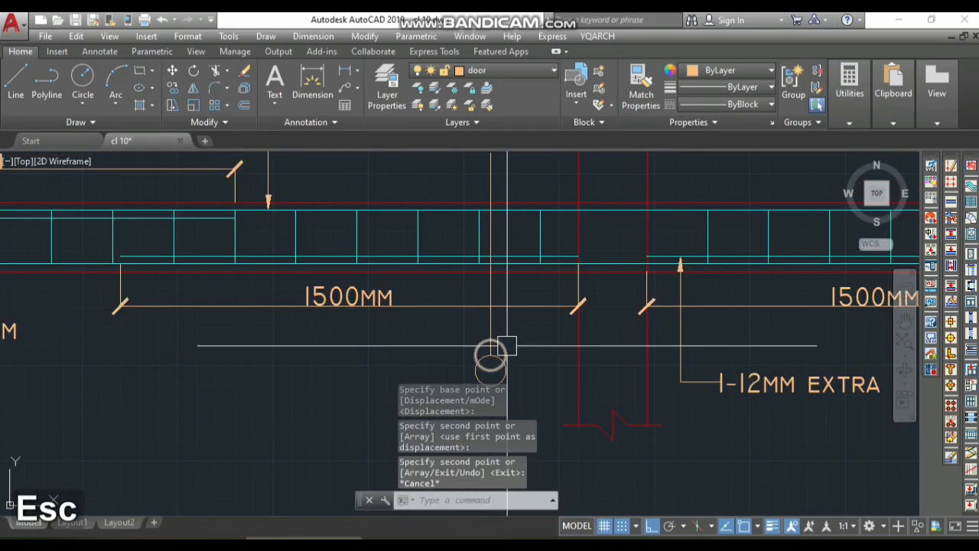
Step: Move the original circle by its bottom quadrant onto the upper end of the section line
{"action": "left_click", "coordinate": [499, 356]}
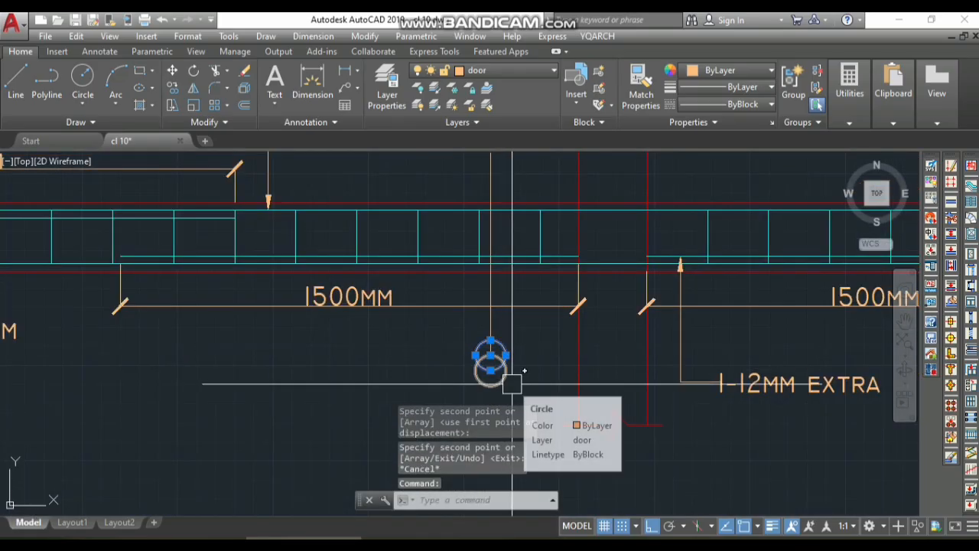
{"action": "type", "text": "m"}
{"action": "key", "text": "space"}
{"action": "scroll", "coordinate": [492, 337], "scroll_direction": "up", "scroll_amount": 4}
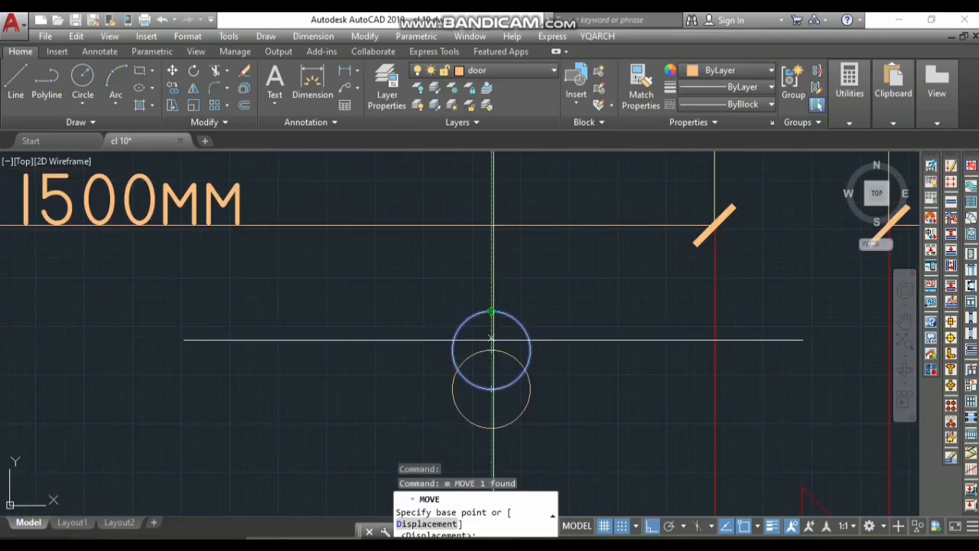
{"action": "left_click", "coordinate": [508, 372]}
{"action": "scroll", "coordinate": [490, 383], "scroll_direction": "down", "scroll_amount": 6}
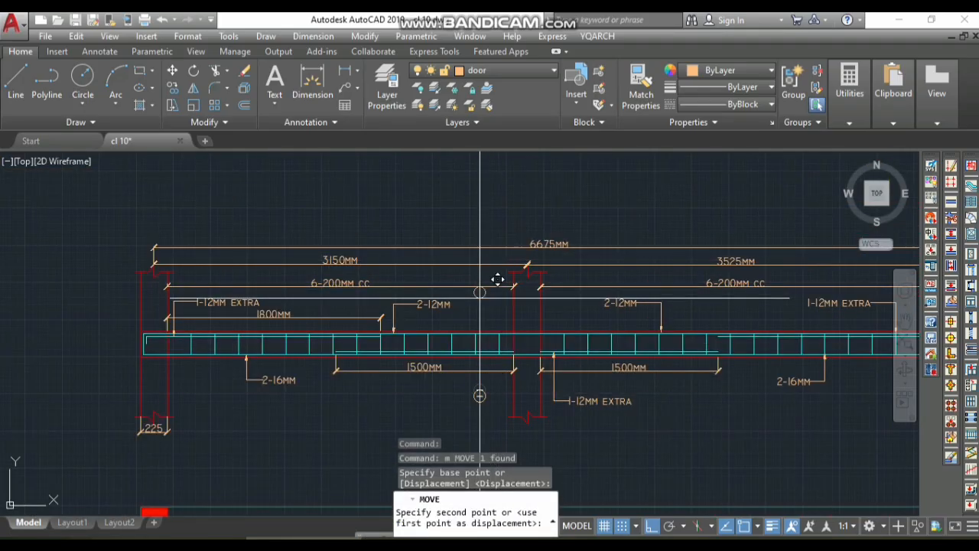
{"action": "scroll", "coordinate": [493, 290], "scroll_direction": "up", "scroll_amount": 6}
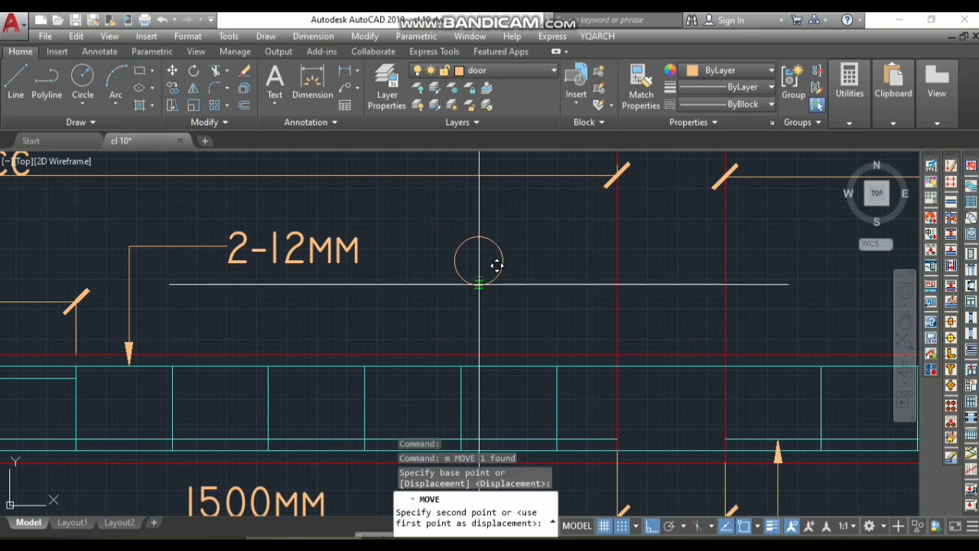
{"action": "scroll", "coordinate": [495, 383], "scroll_direction": "down", "scroll_amount": 4}
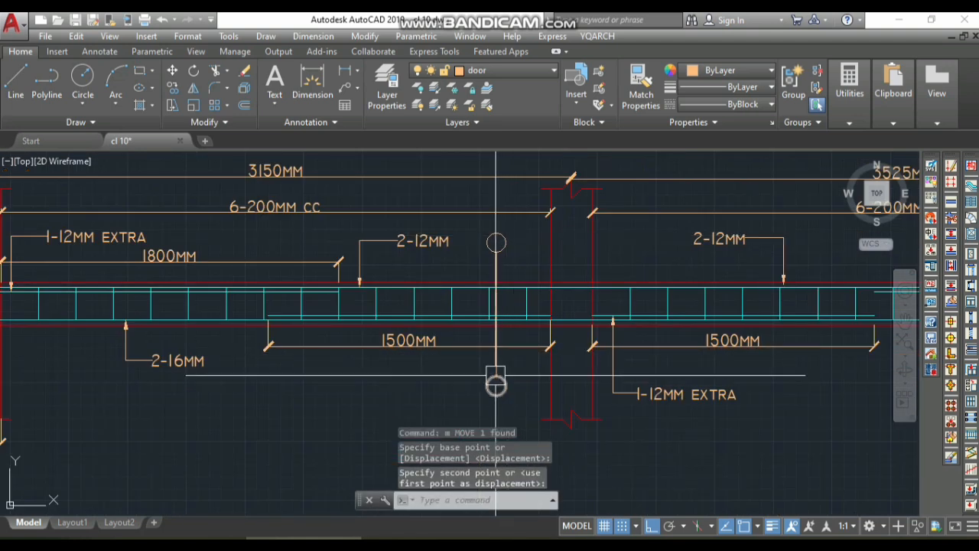
Step: Select the number 1 inside the upper section mark of the finished GB.1 detail
{"action": "scroll", "coordinate": [496, 375], "scroll_direction": "down", "scroll_amount": 4}
{"action": "scroll", "coordinate": [480, 319], "scroll_direction": "up", "scroll_amount": 4}
{"action": "scroll", "coordinate": [482, 313], "scroll_direction": "down", "scroll_amount": 10}
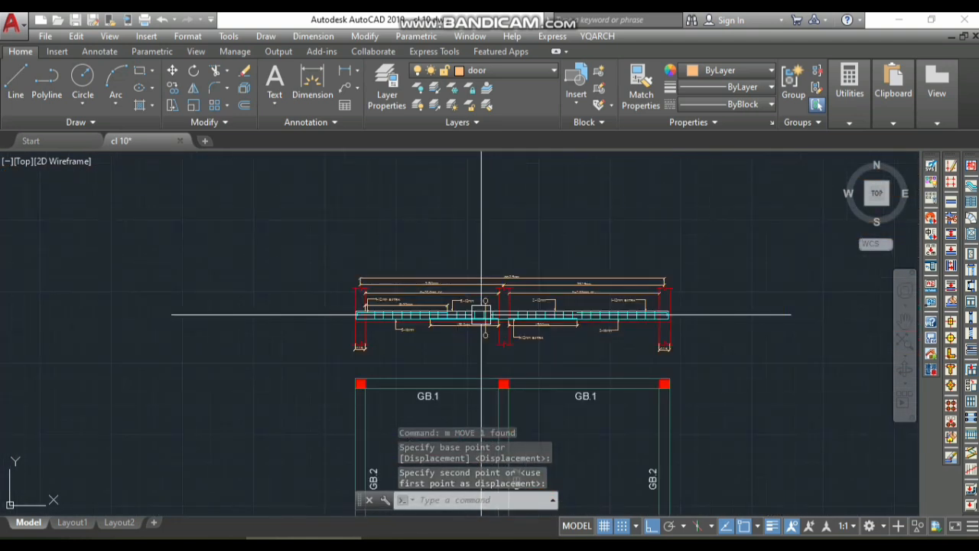
{"action": "scroll", "coordinate": [479, 206], "scroll_direction": "up", "scroll_amount": 5}
{"action": "scroll", "coordinate": [470, 192], "scroll_direction": "up", "scroll_amount": 8}
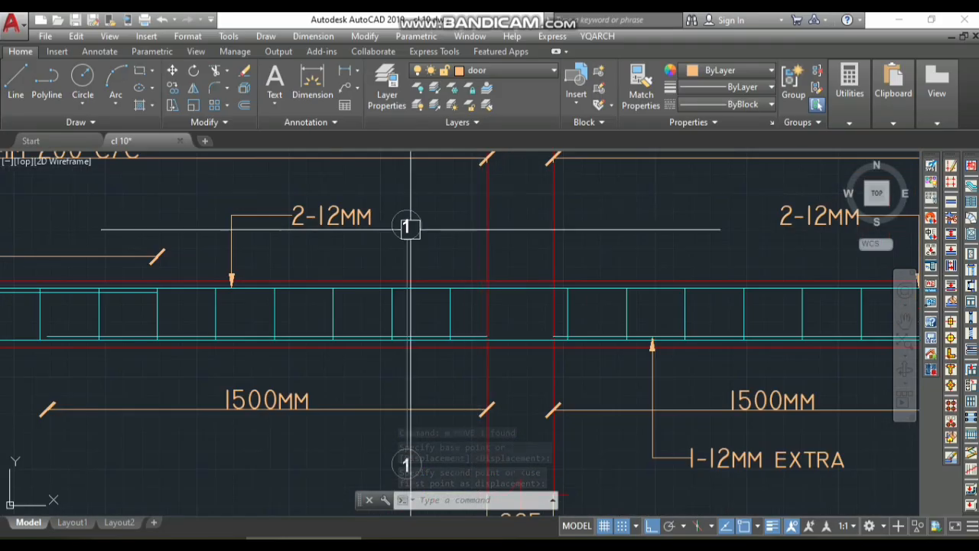
{"action": "left_click", "coordinate": [386, 234]}
{"action": "scroll", "coordinate": [356, 202], "scroll_direction": "down", "scroll_amount": 5}
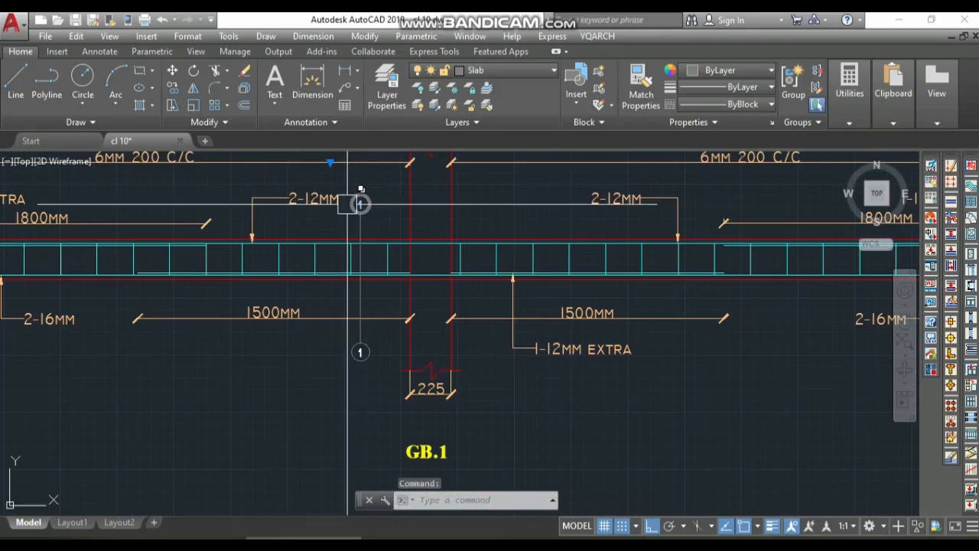
{"action": "scroll", "coordinate": [361, 228], "scroll_direction": "up", "scroll_amount": 6}
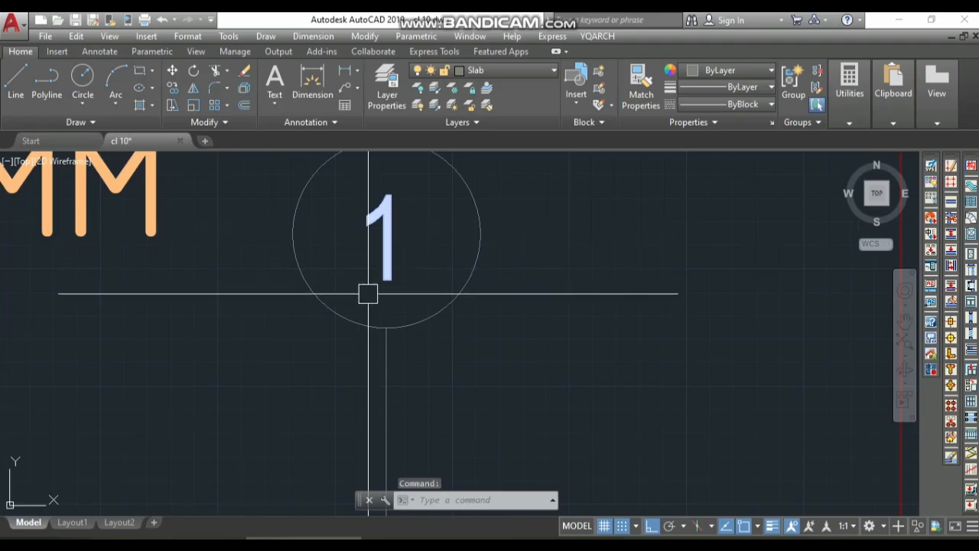
{"action": "type", "text": "c"}
{"action": "key", "text": "space"}
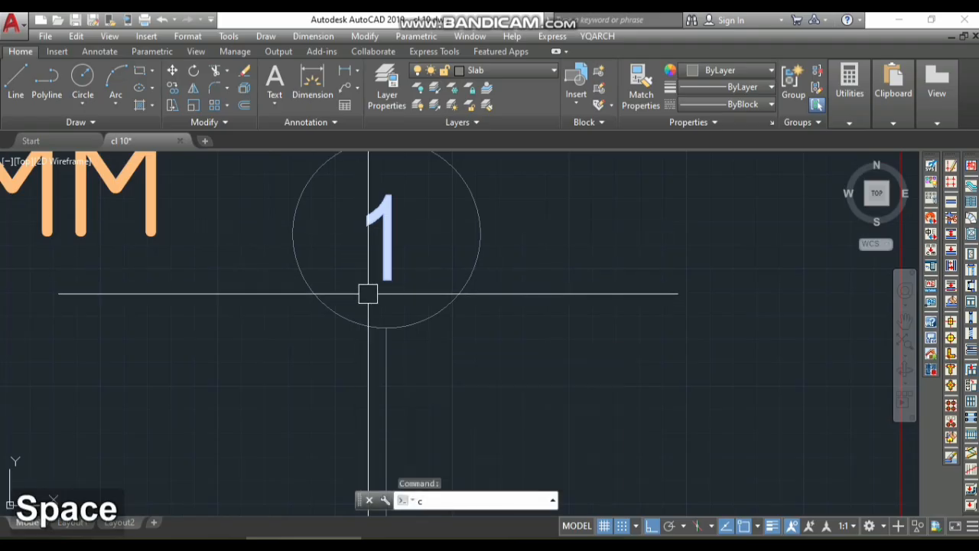
{"action": "left_click", "coordinate": [385, 326]}
{"action": "scroll", "coordinate": [472, 203], "scroll_direction": "down", "scroll_amount": 4}
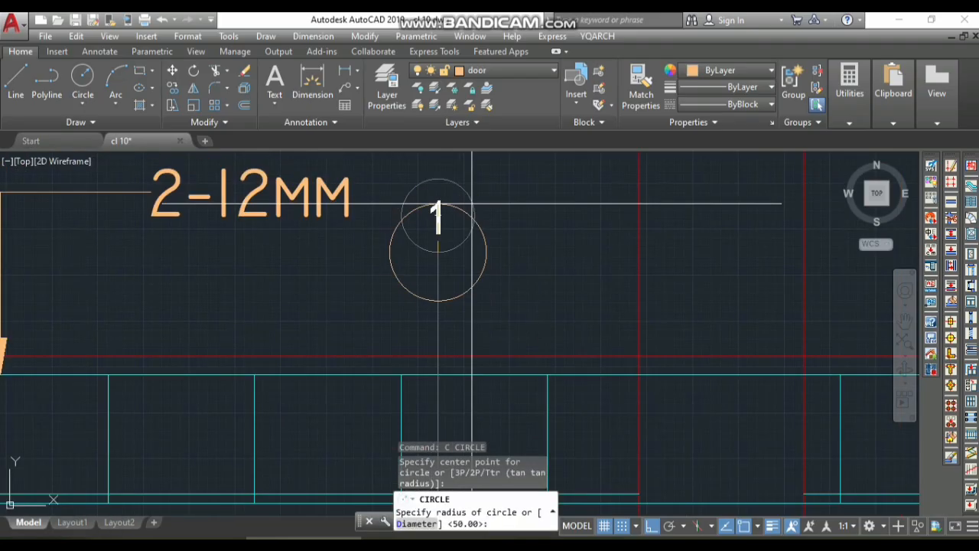
{"action": "key", "text": "Escape"}
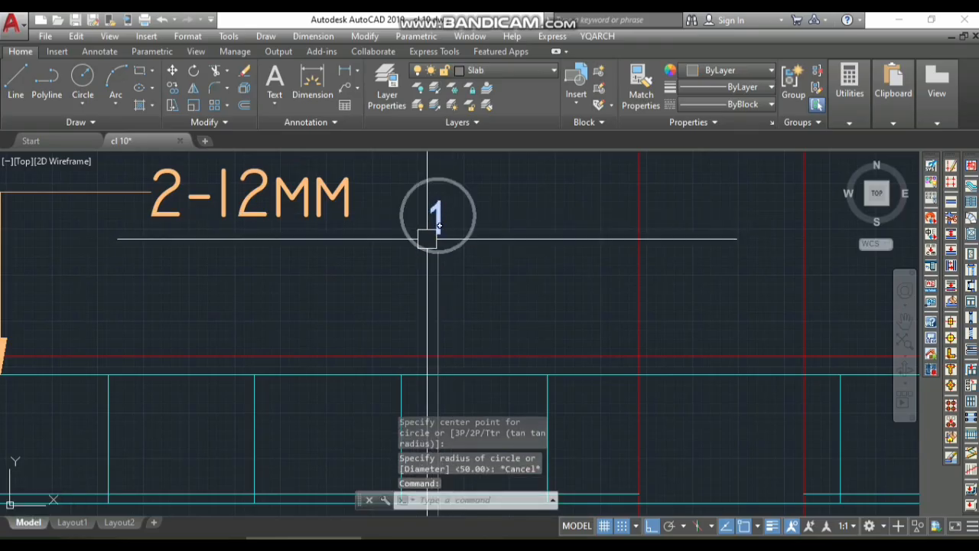
Step: Copy the reference section number 1 into both the upper and lower circles of the new section mark
{"action": "key", "text": "space"}
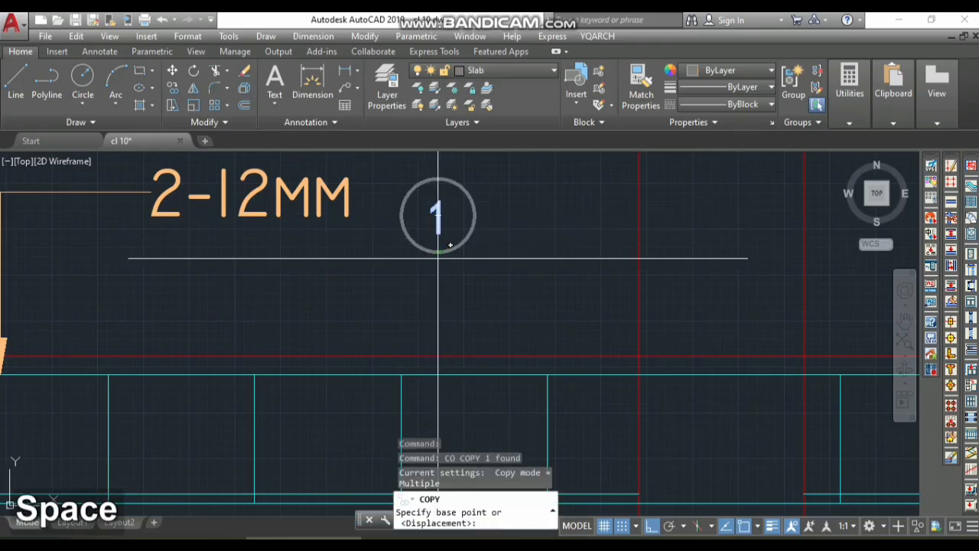
{"action": "left_click", "coordinate": [439, 251]}
{"action": "scroll", "coordinate": [463, 182], "scroll_direction": "down", "scroll_amount": 3}
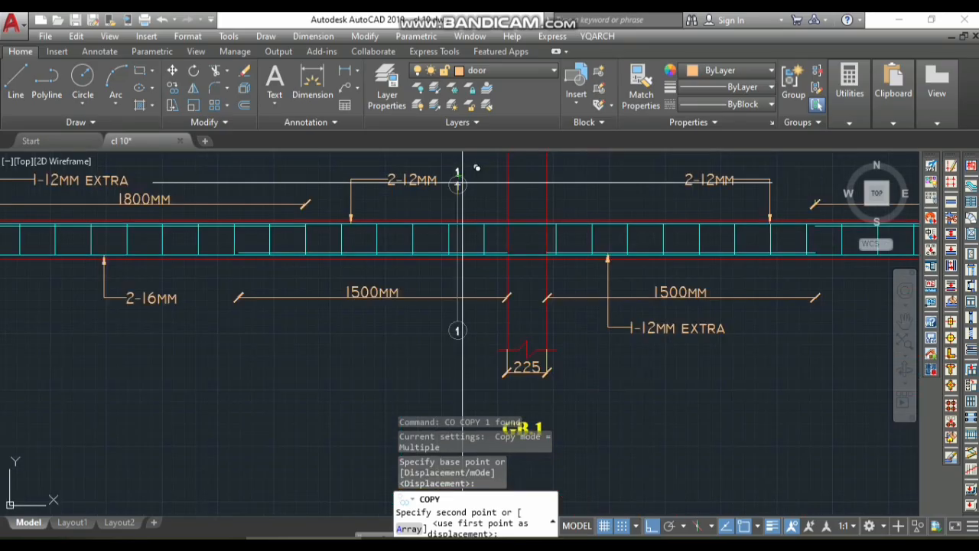
{"action": "scroll", "coordinate": [459, 302], "scroll_direction": "down", "scroll_amount": 4}
{"action": "scroll", "coordinate": [469, 339], "scroll_direction": "down", "scroll_amount": 3}
{"action": "scroll", "coordinate": [471, 319], "scroll_direction": "up", "scroll_amount": 8}
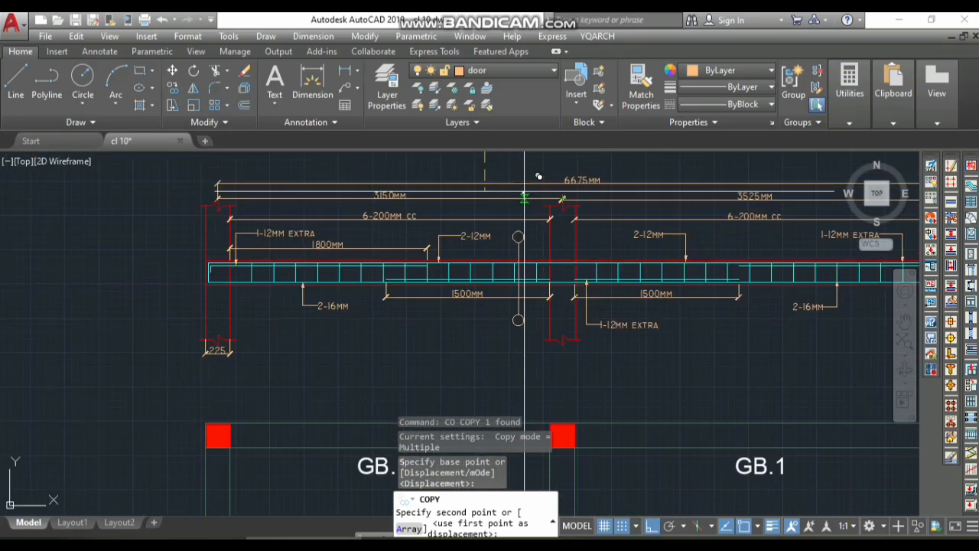
{"action": "scroll", "coordinate": [513, 263], "scroll_direction": "up", "scroll_amount": 3}
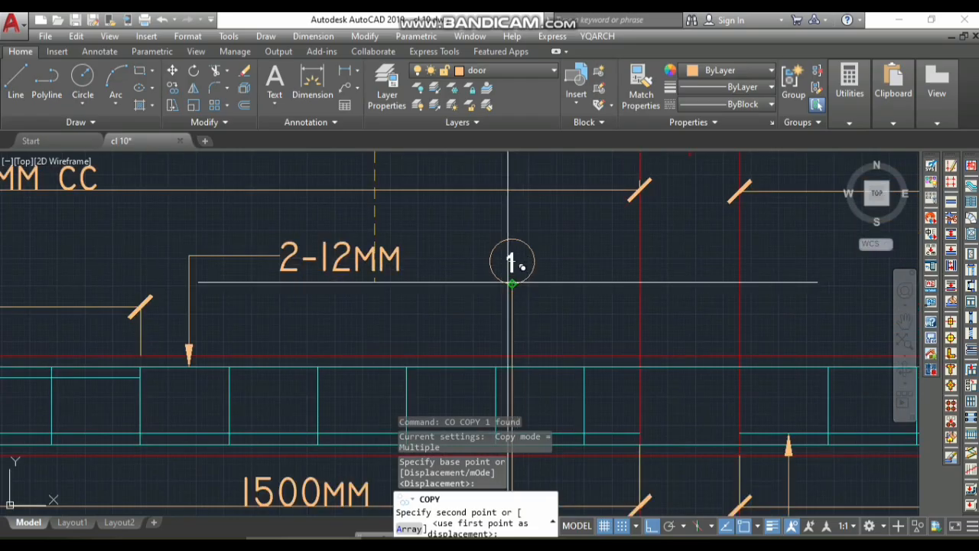
{"action": "left_click", "coordinate": [512, 263]}
{"action": "scroll", "coordinate": [514, 245], "scroll_direction": "down", "scroll_amount": 6}
{"action": "scroll", "coordinate": [532, 223], "scroll_direction": "up", "scroll_amount": 6}
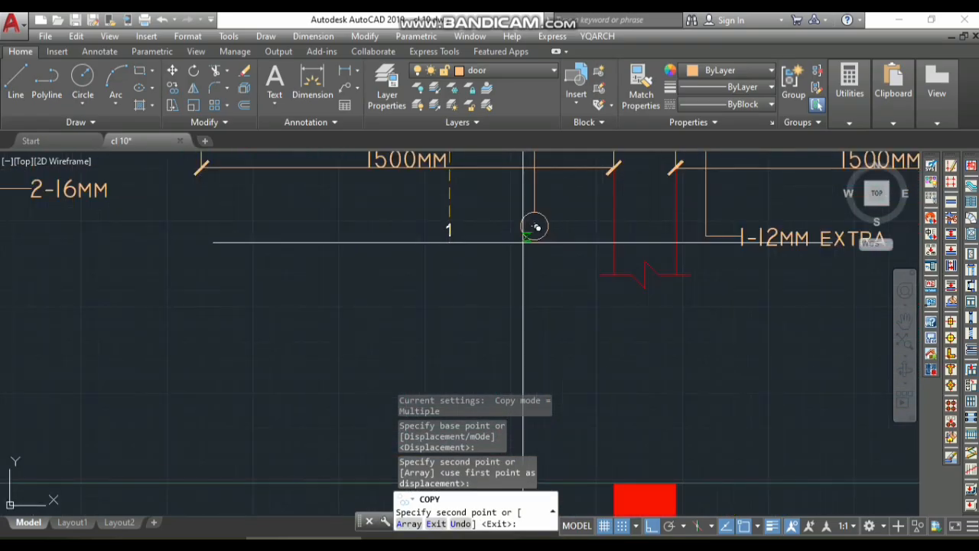
{"action": "left_click", "coordinate": [534, 226]}
{"action": "scroll", "coordinate": [451, 258], "scroll_direction": "down", "scroll_amount": 5}
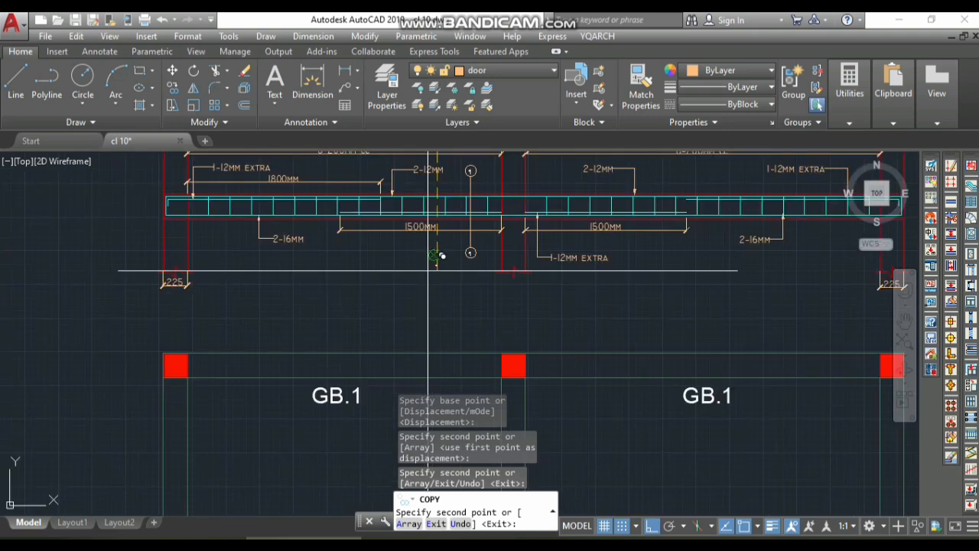
{"action": "scroll", "coordinate": [463, 248], "scroll_direction": "up", "scroll_amount": 3}
{"action": "key", "text": "Escape"}
{"action": "scroll", "coordinate": [458, 258], "scroll_direction": "down", "scroll_amount": 3}
{"action": "scroll", "coordinate": [458, 258], "scroll_direction": "up", "scroll_amount": 3}
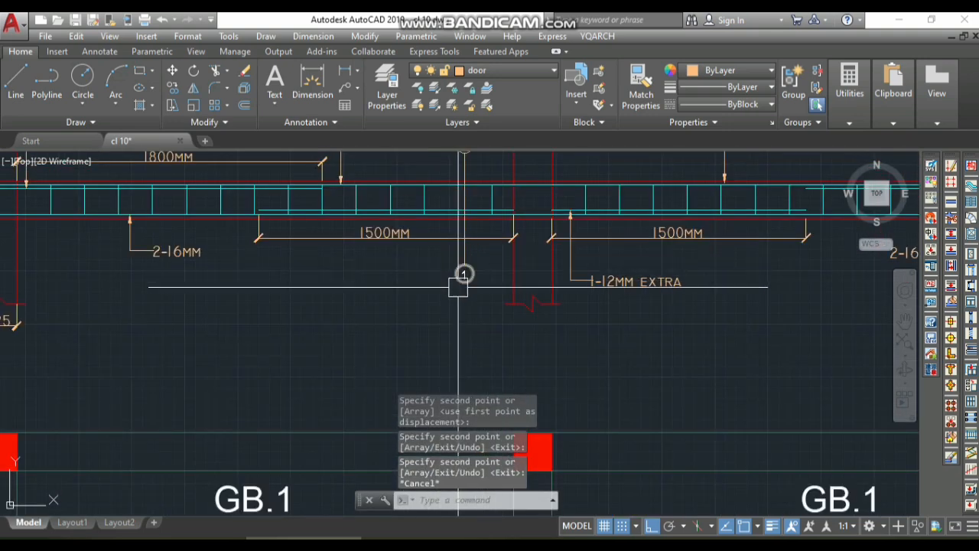
Step: Match the properties of the finished GB.1 detail's section line onto the new section mark's line, circles and numbers
{"action": "type", "text": "ma"}
{"action": "key", "text": "space"}
{"action": "scroll", "coordinate": [457, 287], "scroll_direction": "down", "scroll_amount": 5}
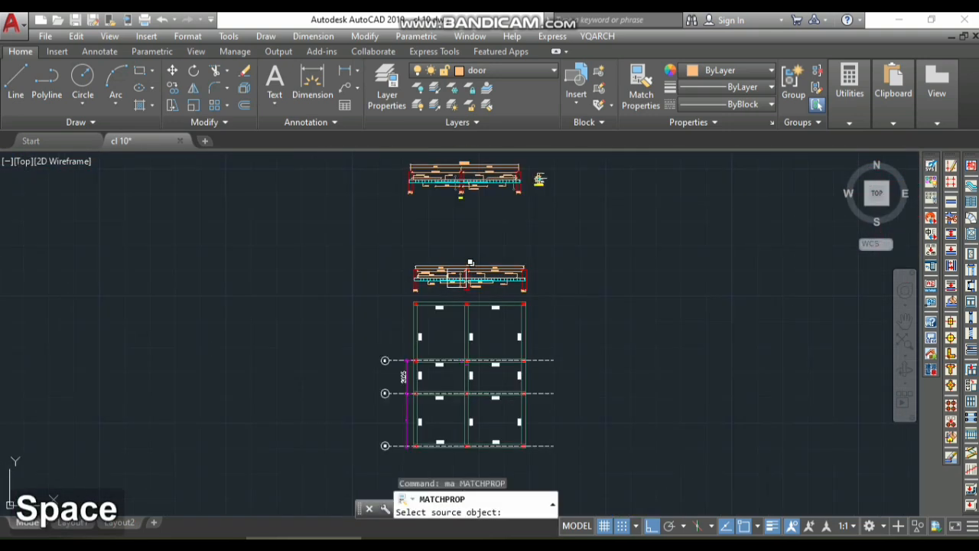
{"action": "scroll", "coordinate": [470, 262], "scroll_direction": "up", "scroll_amount": 5}
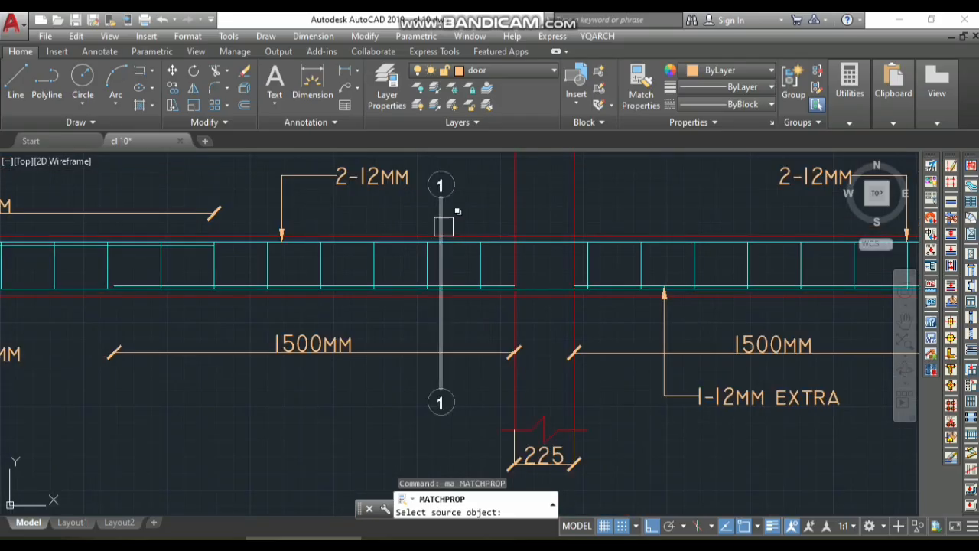
{"action": "left_click", "coordinate": [442, 226]}
{"action": "scroll", "coordinate": [452, 230], "scroll_direction": "down", "scroll_amount": 6}
{"action": "scroll", "coordinate": [471, 251], "scroll_direction": "up", "scroll_amount": 7}
{"action": "scroll", "coordinate": [471, 250], "scroll_direction": "up", "scroll_amount": 5}
{"action": "left_click", "coordinate": [488, 174]}
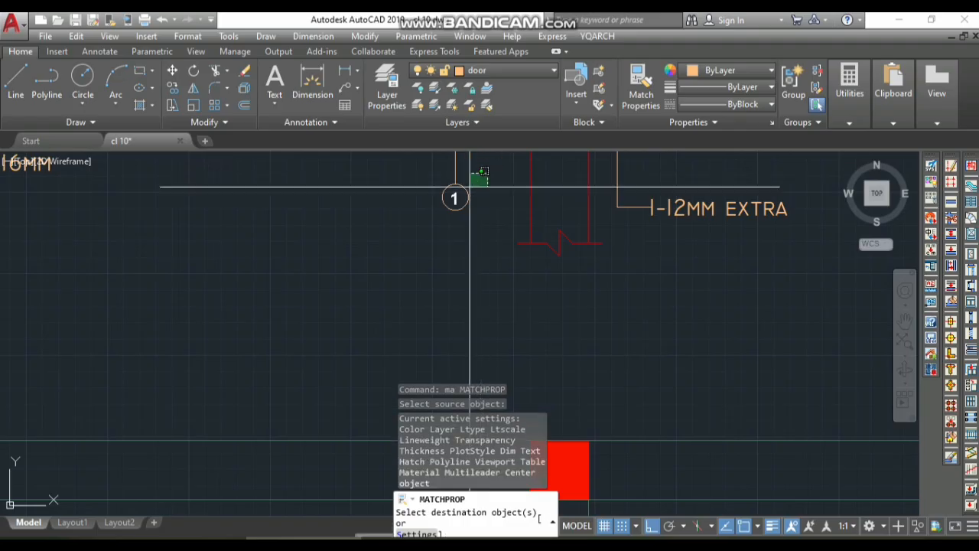
{"action": "left_click", "coordinate": [434, 214]}
{"action": "scroll", "coordinate": [397, 186], "scroll_direction": "down", "scroll_amount": 5}
{"action": "scroll", "coordinate": [397, 185], "scroll_direction": "up", "scroll_amount": 5}
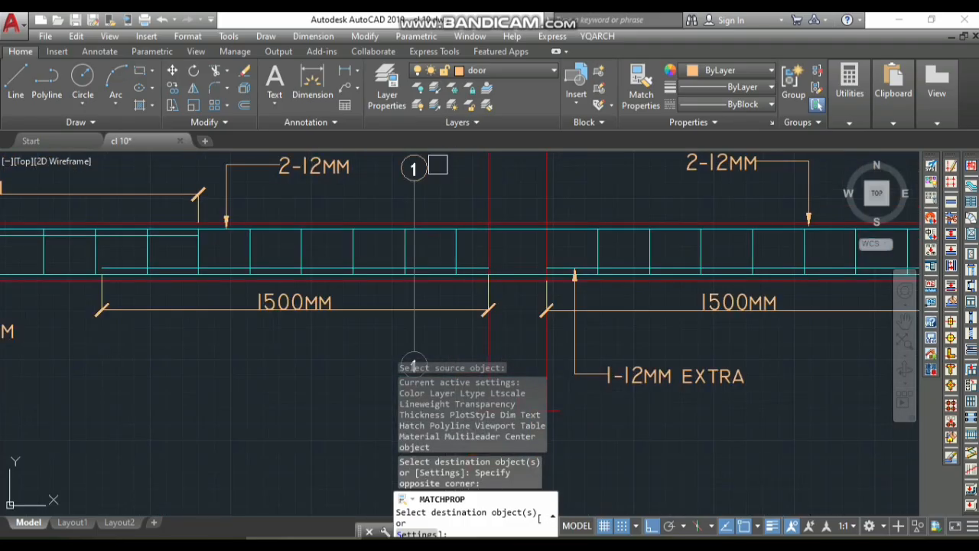
{"action": "key", "text": "space"}
{"action": "scroll", "coordinate": [405, 230], "scroll_direction": "down", "scroll_amount": 5}
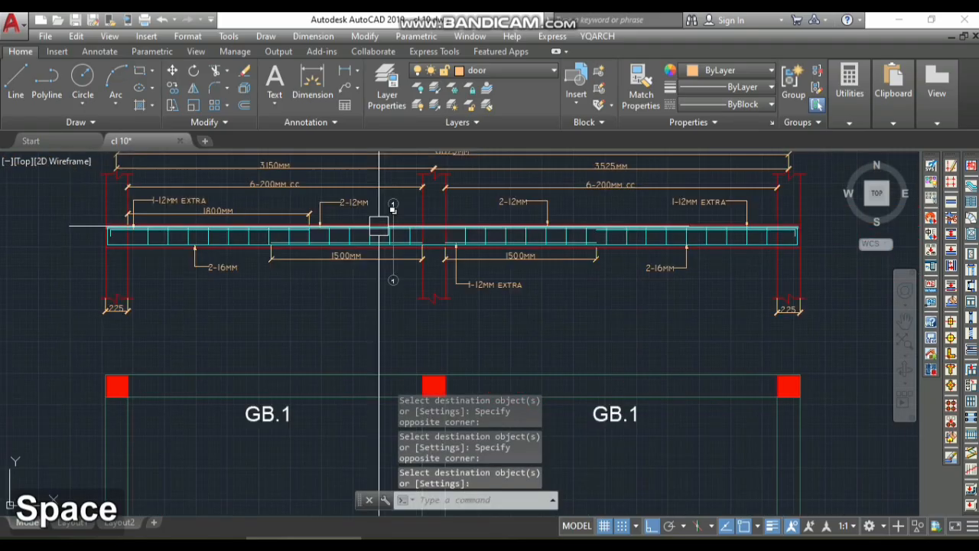
{"action": "scroll", "coordinate": [454, 221], "scroll_direction": "up", "scroll_amount": 5}
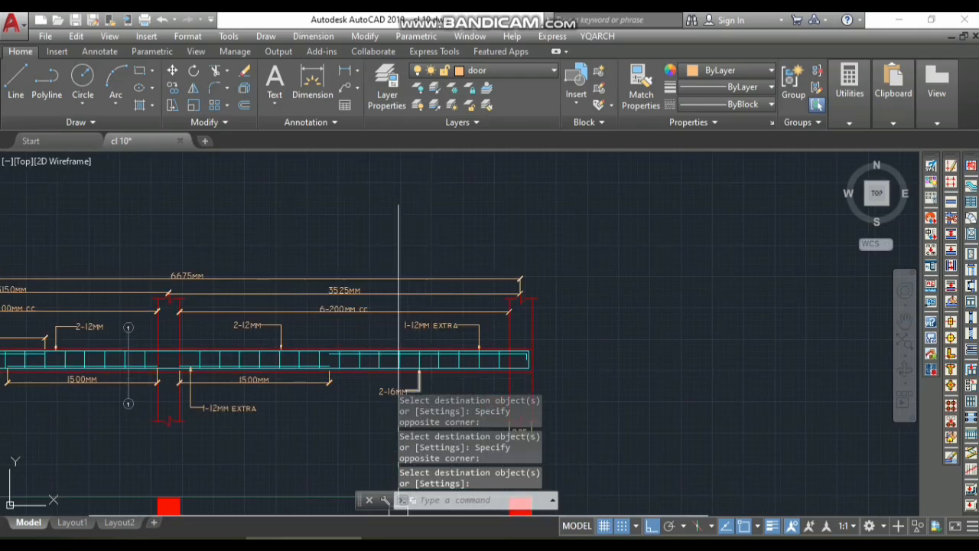
{"action": "scroll", "coordinate": [398, 312], "scroll_direction": "up", "scroll_amount": 5}
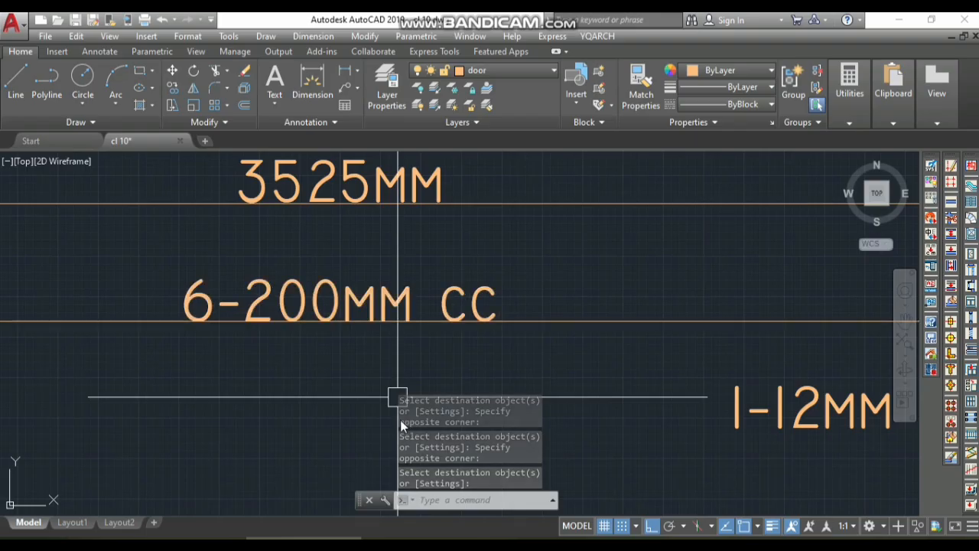
{"action": "double_click", "coordinate": [358, 291]}
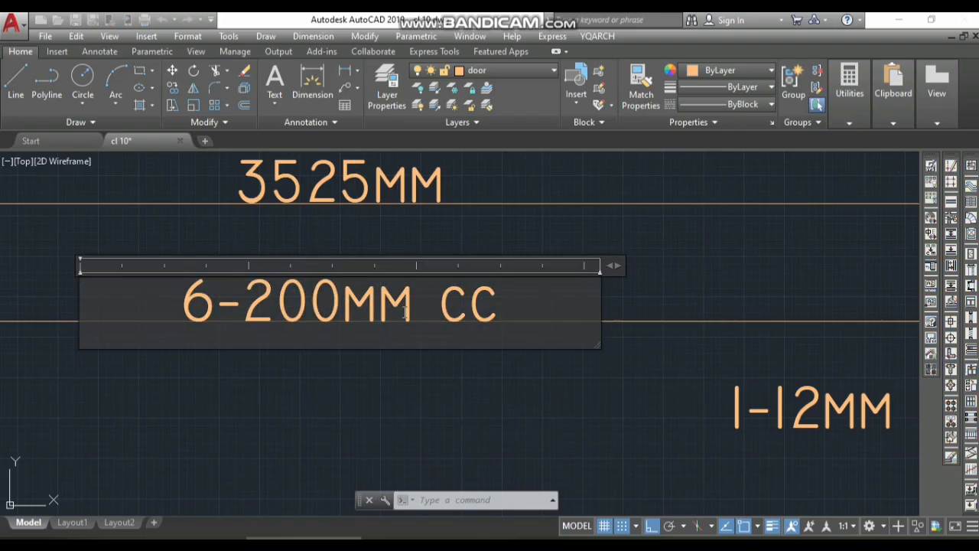
{"action": "key", "text": "Escape"}
{"action": "scroll", "coordinate": [384, 369], "scroll_direction": "down", "scroll_amount": 5}
{"action": "key", "text": "Escape"}
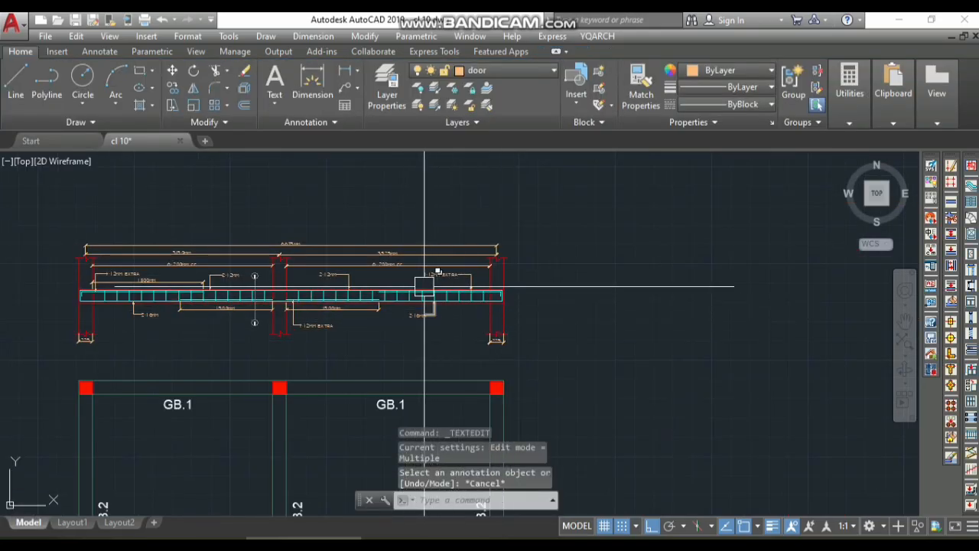
Step: Examine the top and bottom bars and the stirrups that section line 1-1 crosses beside the middle column
{"action": "scroll", "coordinate": [392, 296], "scroll_direction": "up", "scroll_amount": 4}
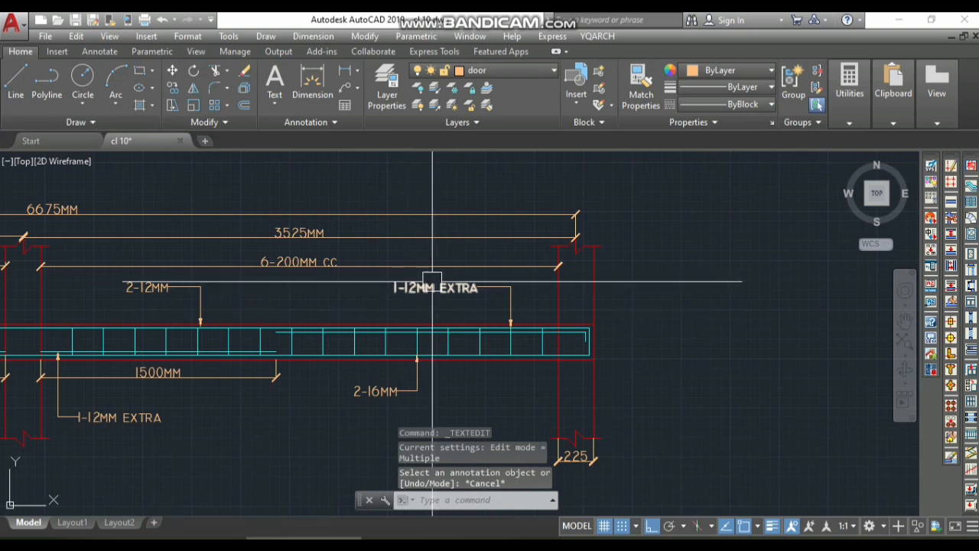
{"action": "scroll", "coordinate": [384, 313], "scroll_direction": "down", "scroll_amount": 6}
{"action": "scroll", "coordinate": [306, 312], "scroll_direction": "up", "scroll_amount": 5}
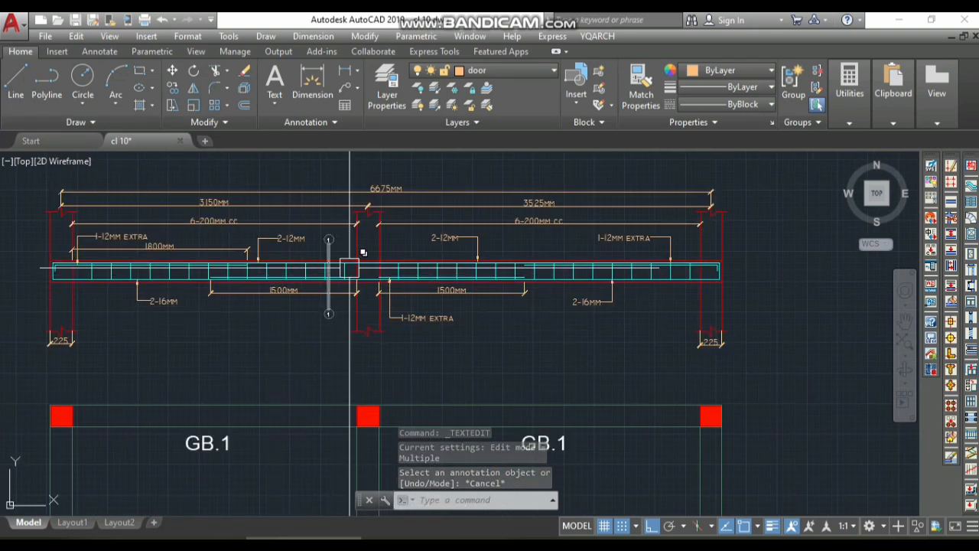
{"action": "scroll", "coordinate": [325, 267], "scroll_direction": "up", "scroll_amount": 3}
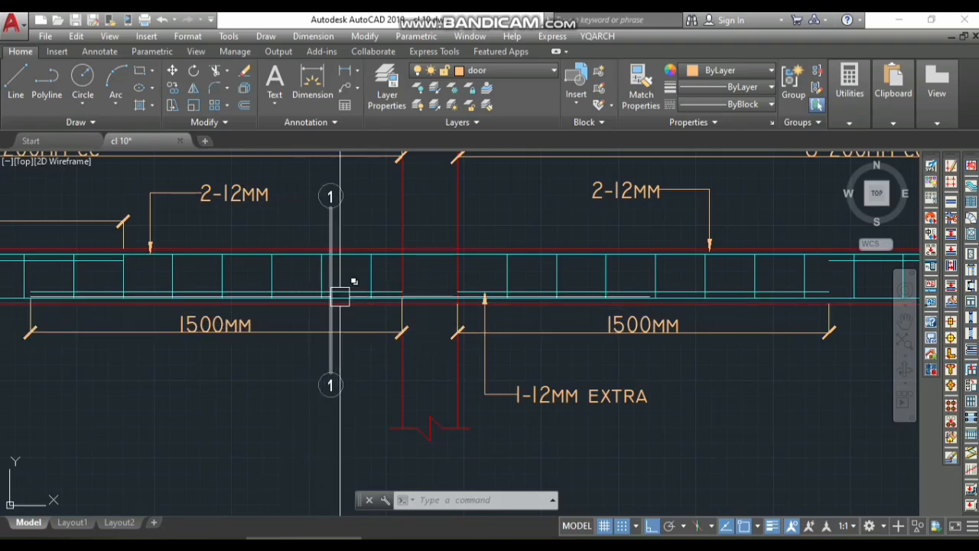
{"action": "scroll", "coordinate": [334, 229], "scroll_direction": "up", "scroll_amount": 4}
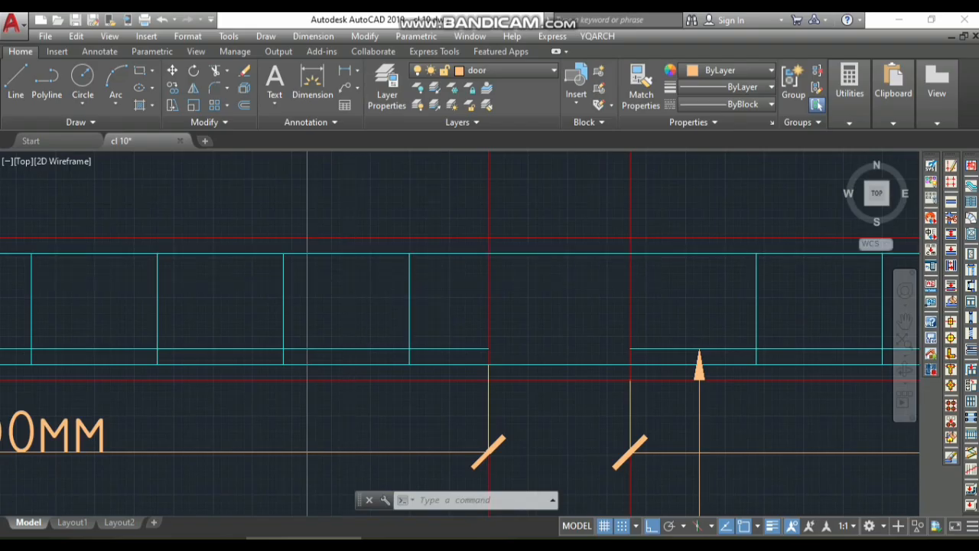
{"action": "scroll", "coordinate": [345, 281], "scroll_direction": "down", "scroll_amount": 4}
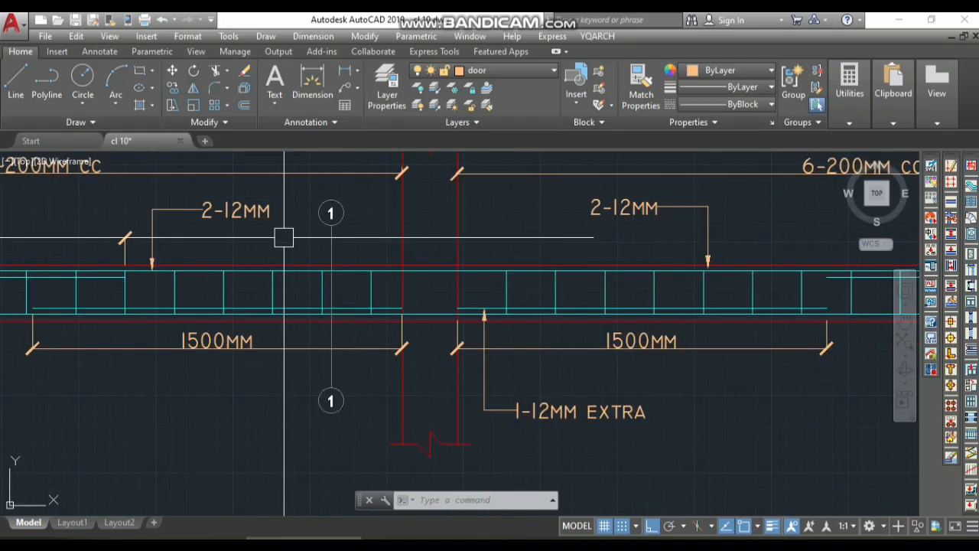
{"action": "scroll", "coordinate": [298, 260], "scroll_direction": "up", "scroll_amount": 4}
{"action": "scroll", "coordinate": [407, 253], "scroll_direction": "down", "scroll_amount": 4}
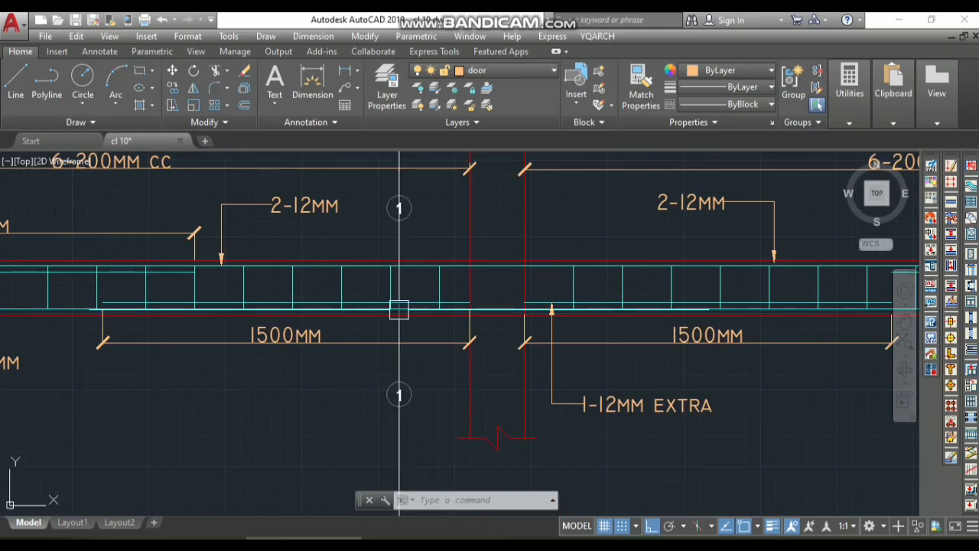
{"action": "scroll", "coordinate": [411, 260], "scroll_direction": "up", "scroll_amount": 4}
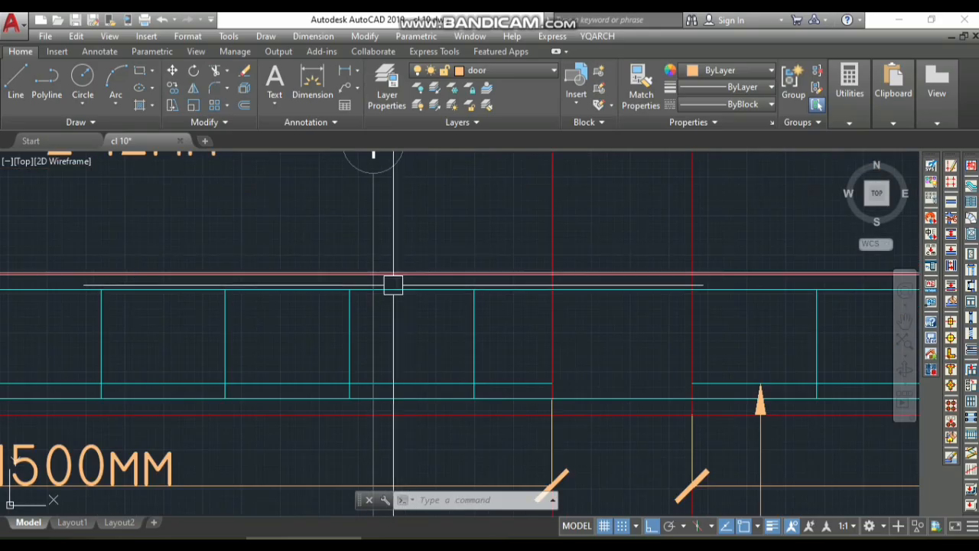
{"action": "scroll", "coordinate": [393, 275], "scroll_direction": "down", "scroll_amount": 2}
{"action": "scroll", "coordinate": [383, 348], "scroll_direction": "up", "scroll_amount": 5}
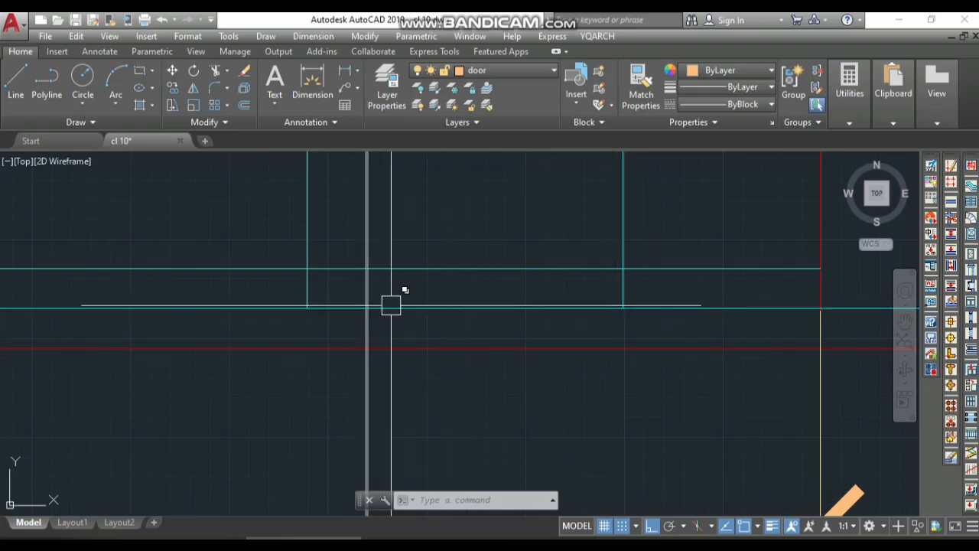
{"action": "scroll", "coordinate": [386, 307], "scroll_direction": "down", "scroll_amount": 4}
{"action": "scroll", "coordinate": [367, 357], "scroll_direction": "down", "scroll_amount": 4}
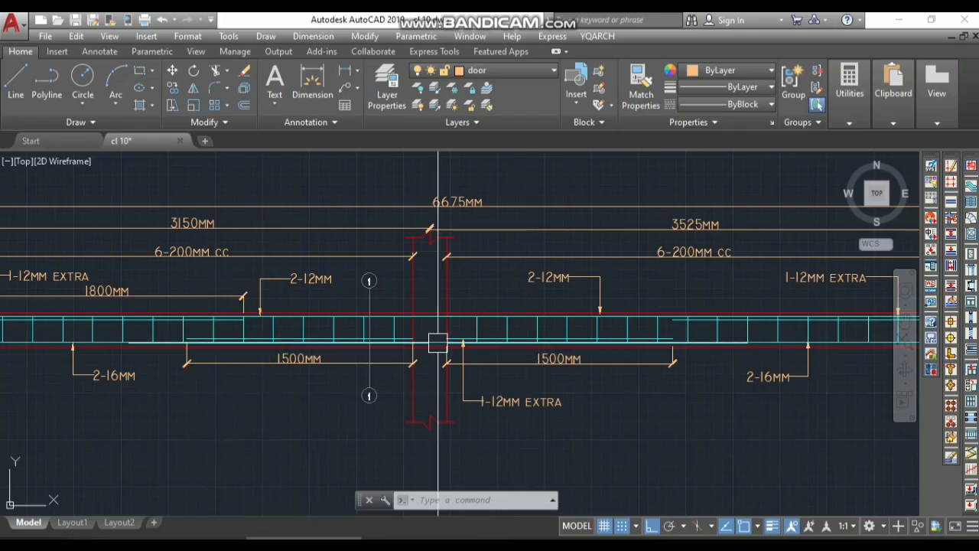
{"action": "scroll", "coordinate": [420, 383], "scroll_direction": "up", "scroll_amount": 4}
{"action": "scroll", "coordinate": [299, 295], "scroll_direction": "up", "scroll_amount": 4}
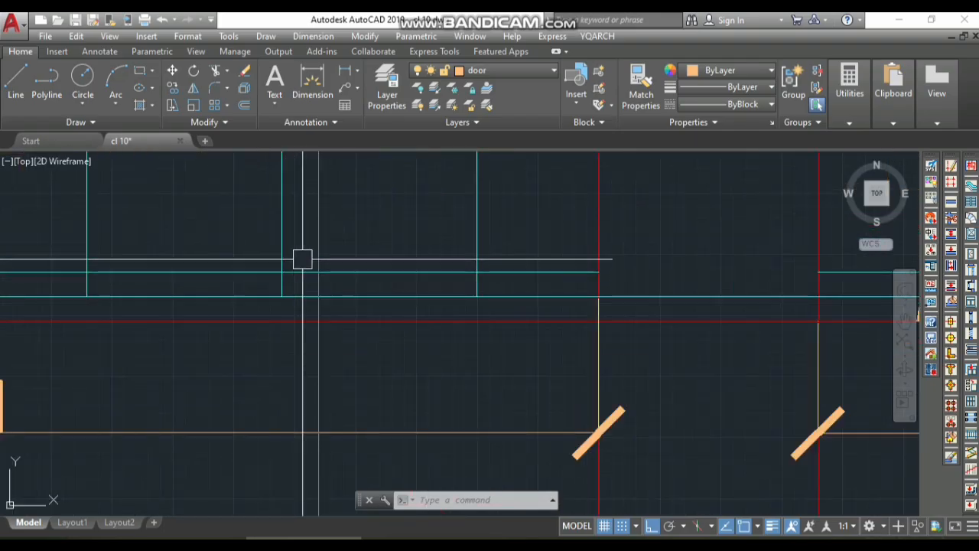
{"action": "scroll", "coordinate": [345, 345], "scroll_direction": "down", "scroll_amount": 4}
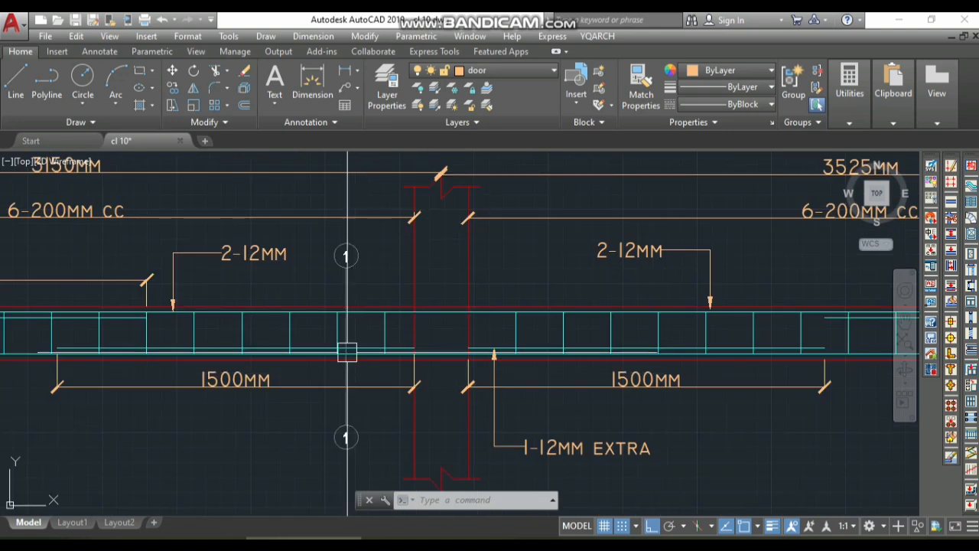
{"action": "scroll", "coordinate": [375, 334], "scroll_direction": "up", "scroll_amount": 4}
{"action": "scroll", "coordinate": [380, 344], "scroll_direction": "down", "scroll_amount": 4}
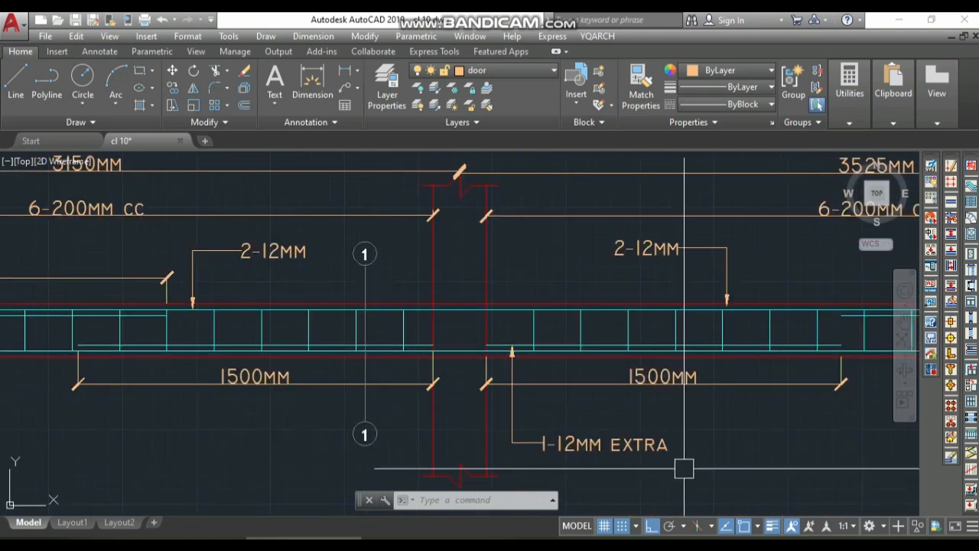
{"action": "scroll", "coordinate": [362, 345], "scroll_direction": "up", "scroll_amount": 2}
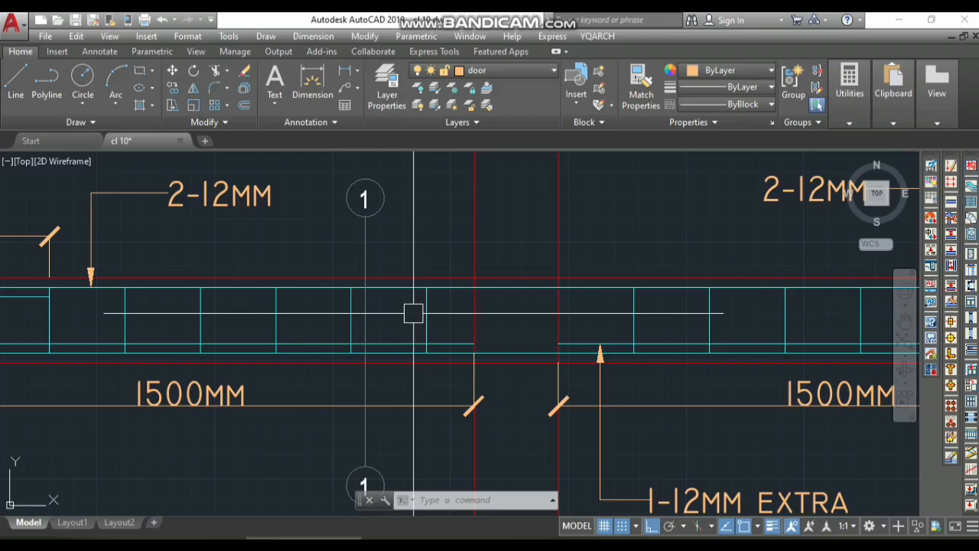
Step: Draw a 225 by 225 mm square with the Line command in the empty space beyond the beam elevation's right end
{"action": "scroll", "coordinate": [264, 365], "scroll_direction": "down", "scroll_amount": 4}
{"action": "scroll", "coordinate": [778, 327], "scroll_direction": "up", "scroll_amount": 1}
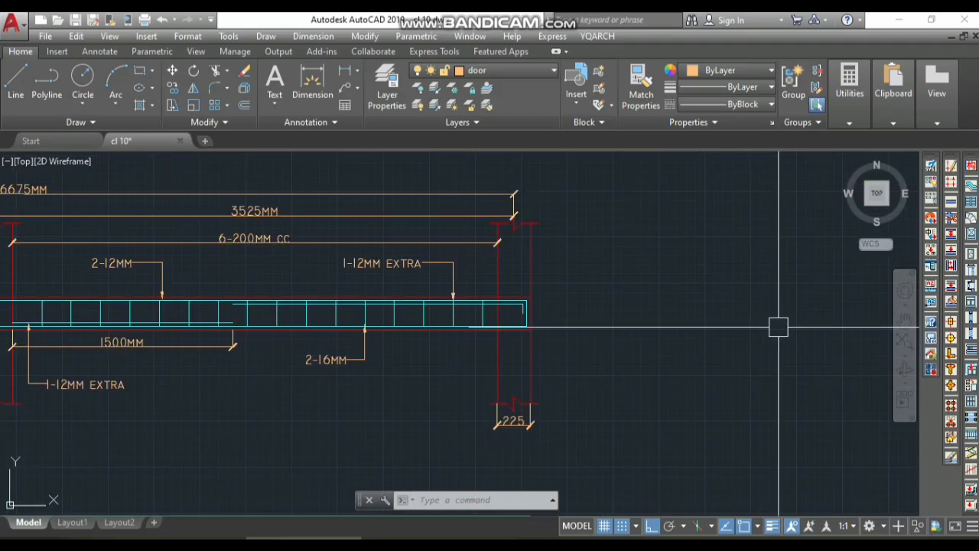
{"action": "type", "text": "l"}
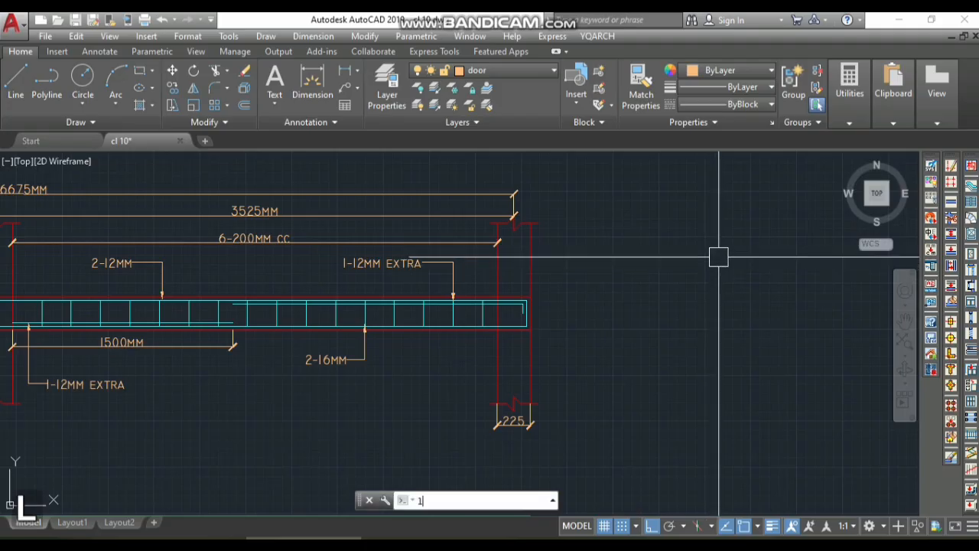
{"action": "left_click", "coordinate": [639, 248]}
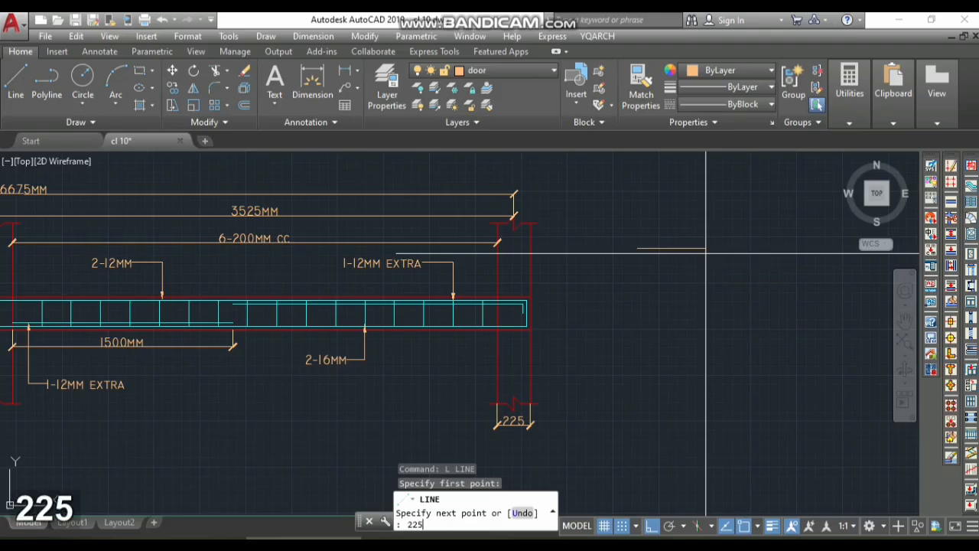
{"action": "key", "text": "BackSpace"}
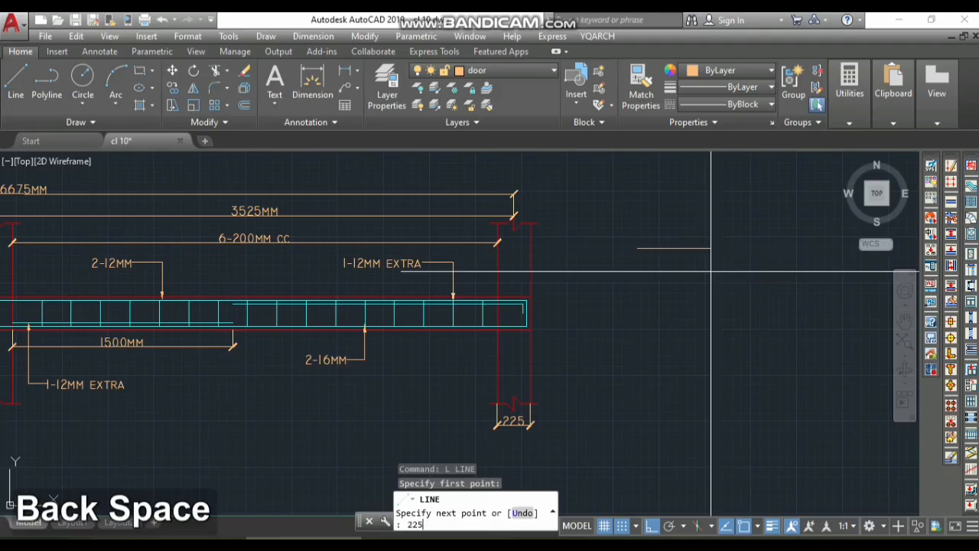
{"action": "key", "text": "space"}
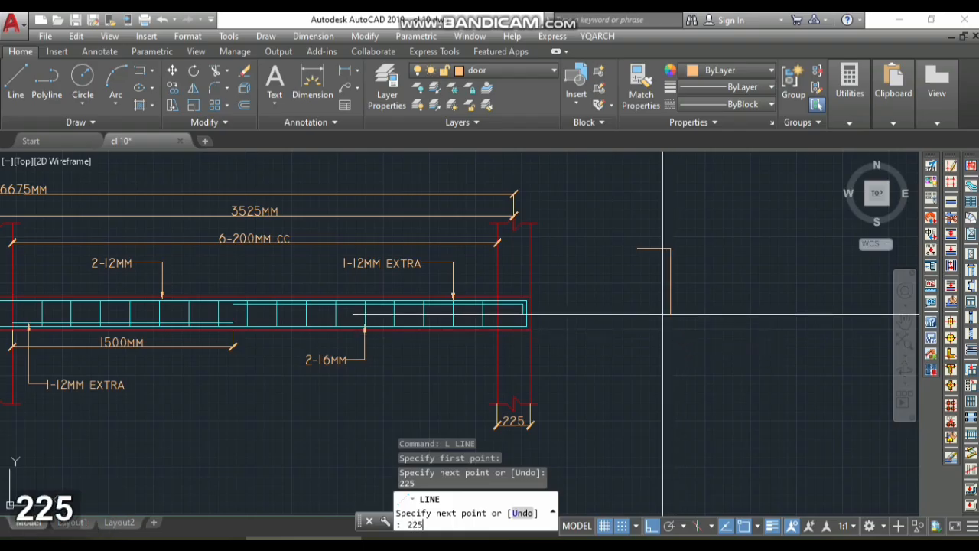
{"action": "key", "text": "space"}
{"action": "scroll", "coordinate": [650, 314], "scroll_direction": "up", "scroll_amount": 4}
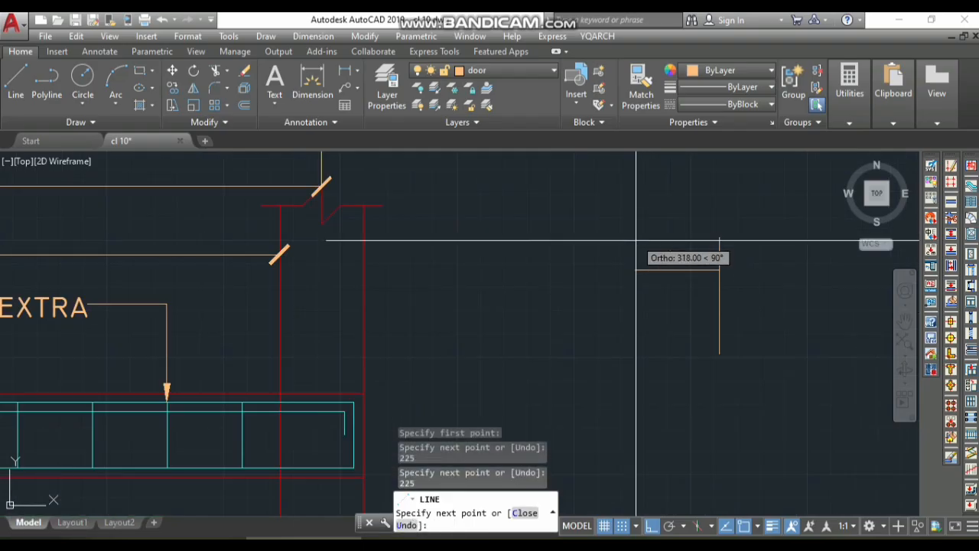
{"action": "left_click", "coordinate": [634, 328]}
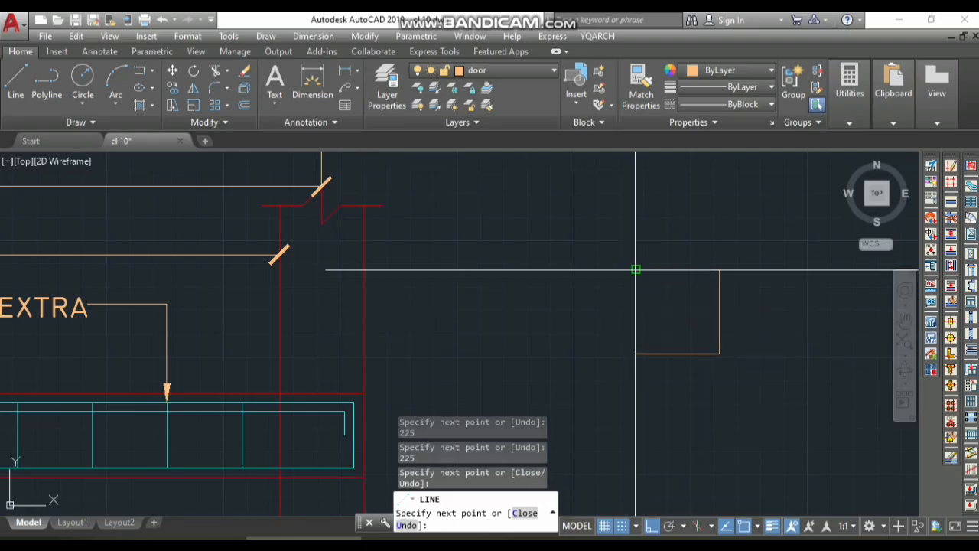
{"action": "key", "text": "space"}
{"action": "scroll", "coordinate": [616, 302], "scroll_direction": "down", "scroll_amount": 4}
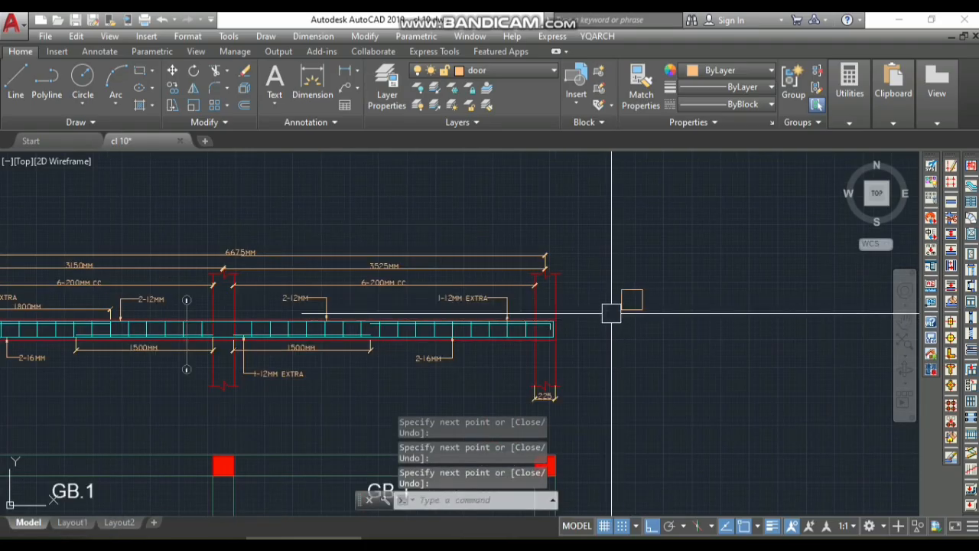
{"action": "scroll", "coordinate": [626, 292], "scroll_direction": "up", "scroll_amount": 5}
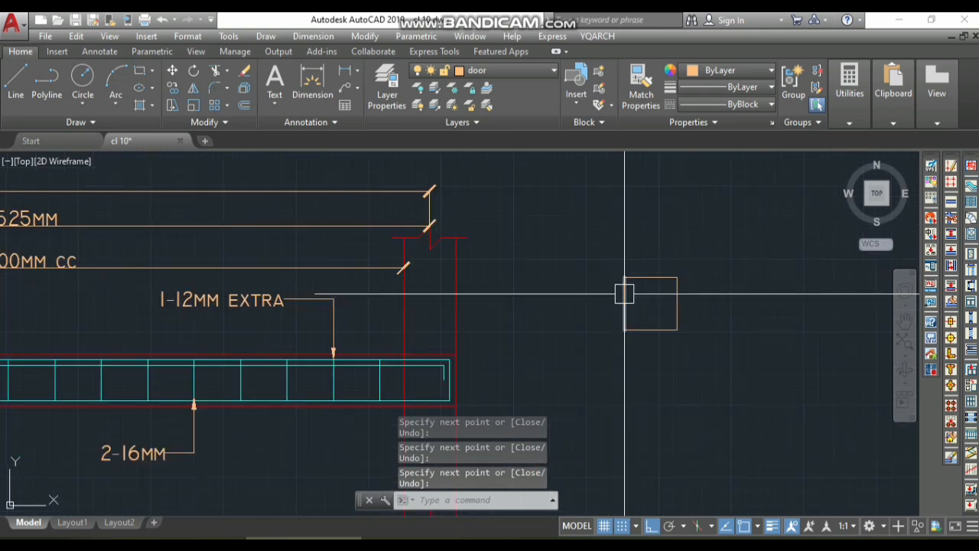
{"action": "type", "text": "o"}
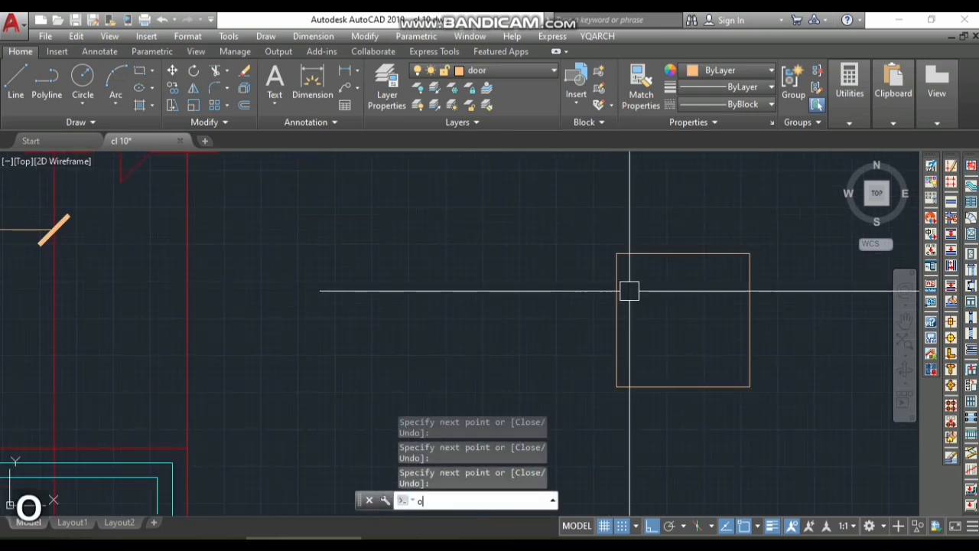
{"action": "key", "text": "space"}
{"action": "key", "text": "Escape"}
{"action": "key", "text": "Escape"}
{"action": "key", "text": "Escape"}
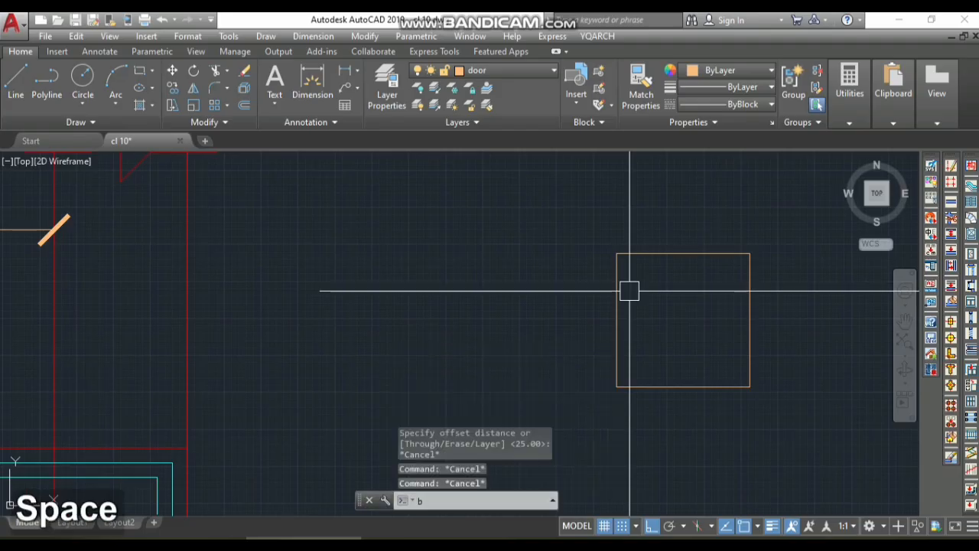
{"action": "key", "text": "space"}
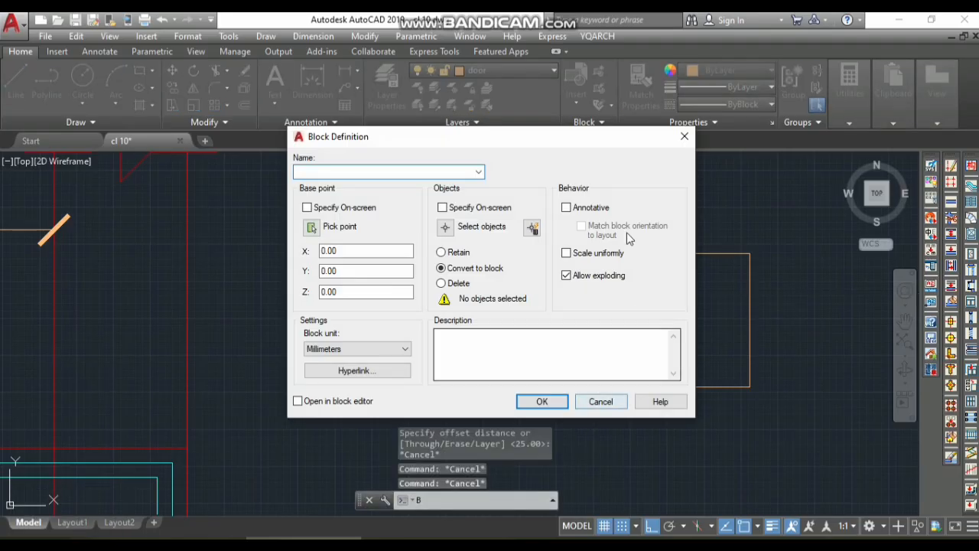
{"action": "left_click", "coordinate": [683, 136]}
Step: Create a closed boundary polyline from the interior of the 225 mm square
{"action": "type", "text": "b"}
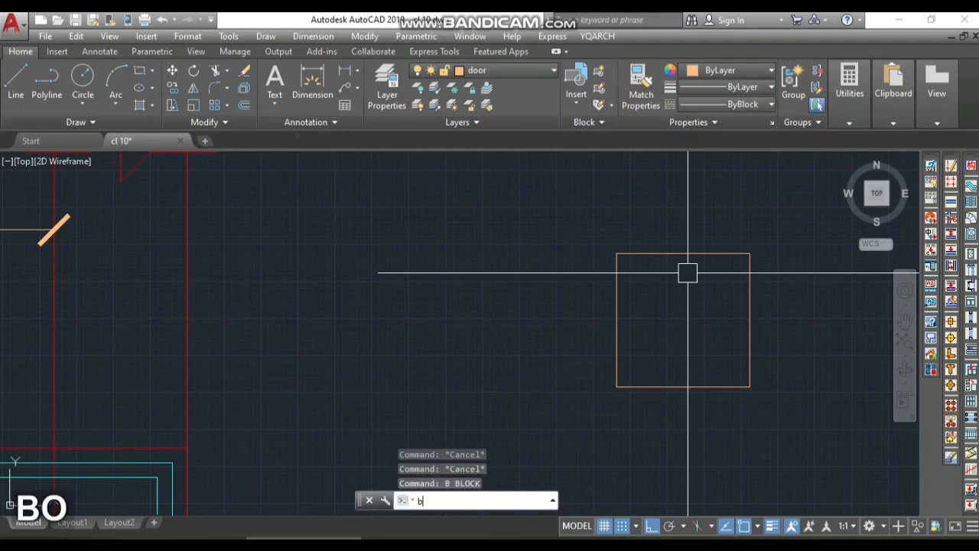
{"action": "type", "text": "o"}
{"action": "key", "text": "space"}
{"action": "key", "text": "space"}
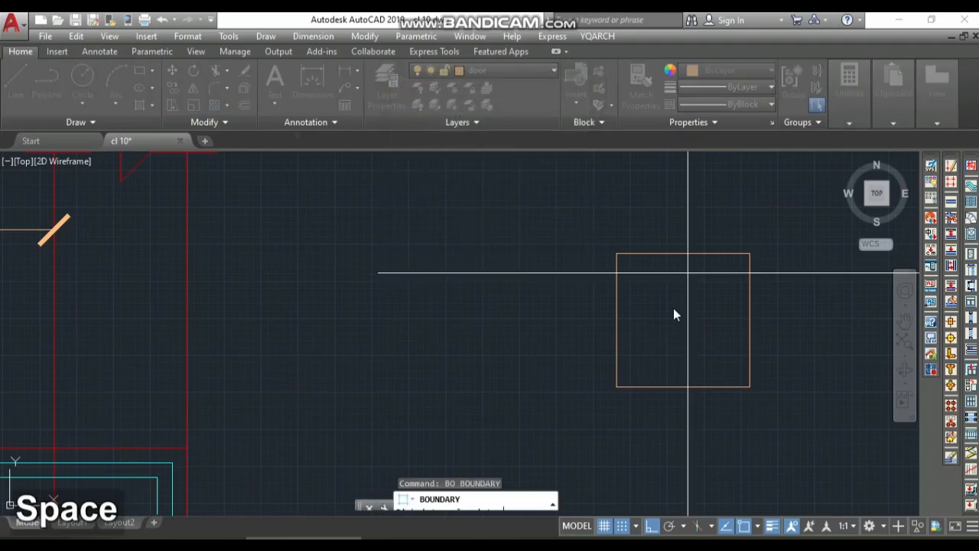
{"action": "left_click", "coordinate": [674, 308]}
{"action": "key", "text": "space"}
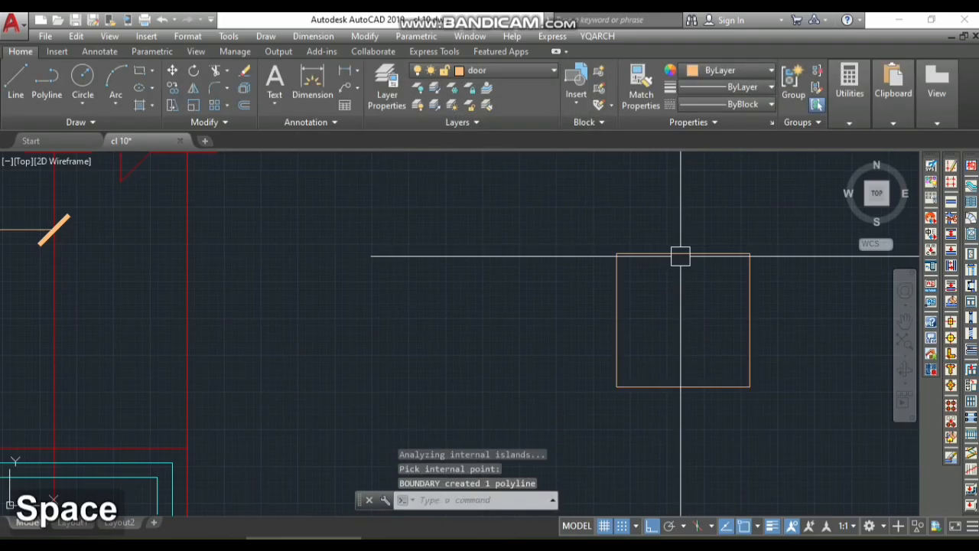
Step: Offset the square's boundary polyline 25 mm inward to form the stirrup outline
{"action": "type", "text": "o"}
{"action": "key", "text": "space"}
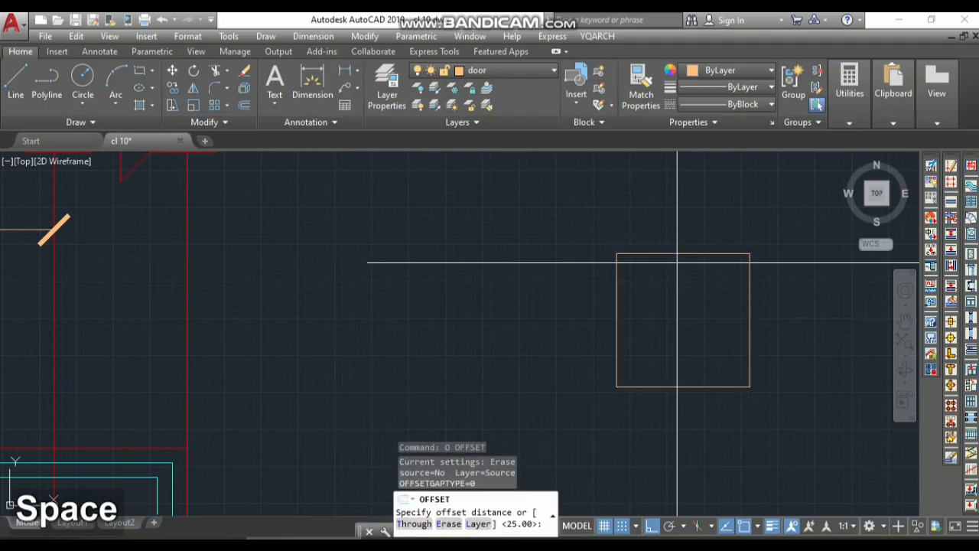
{"action": "type", "text": "25"}
{"action": "key", "text": "space"}
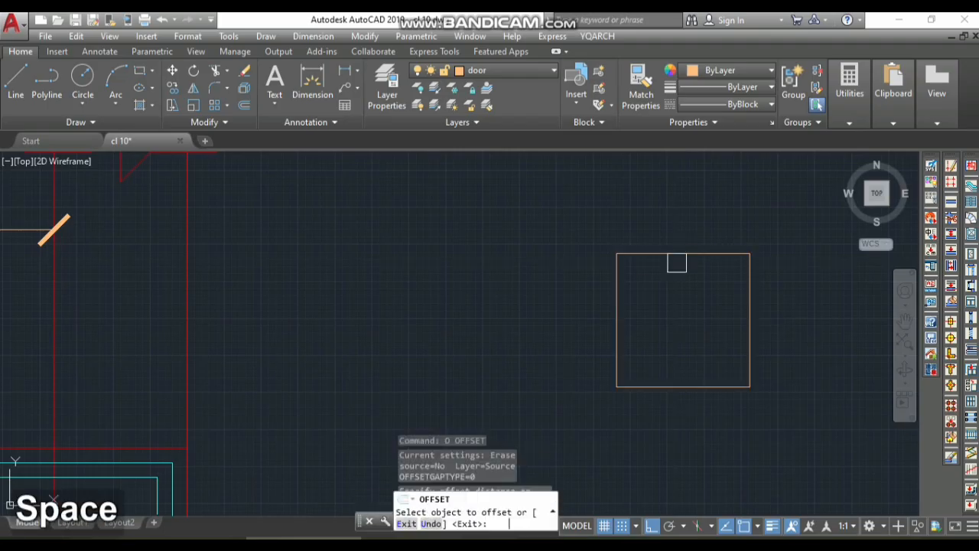
{"action": "left_click", "coordinate": [674, 318]}
{"action": "left_click", "coordinate": [674, 318]}
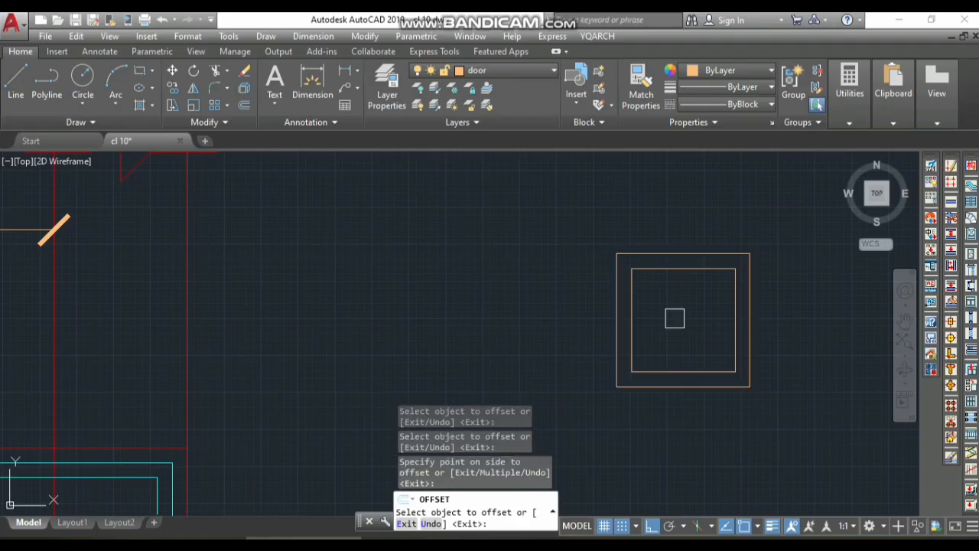
{"action": "key", "text": "space"}
Step: Explode the inner offset square into separate lines
{"action": "scroll", "coordinate": [747, 256], "scroll_direction": "up", "scroll_amount": 2}
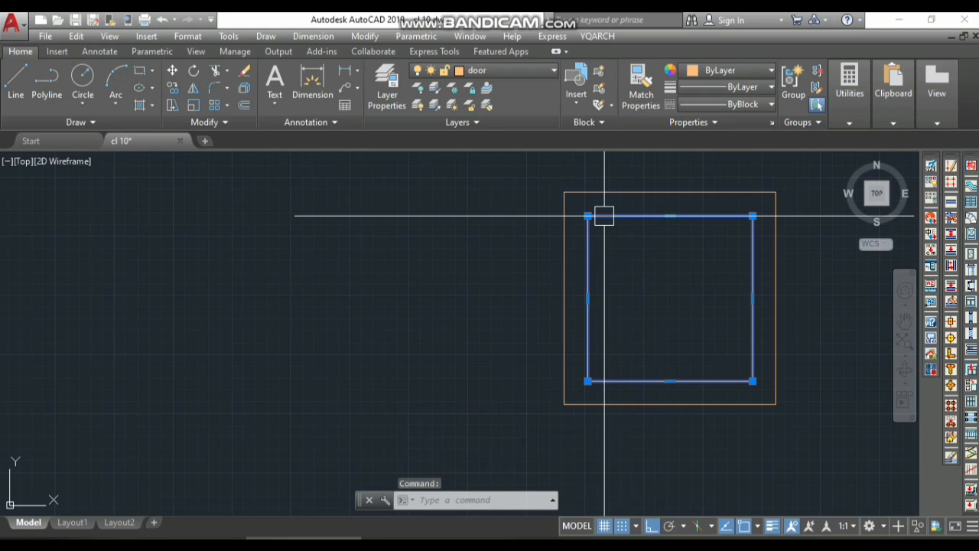
{"action": "type", "text": "x"}
{"action": "key", "text": "space"}
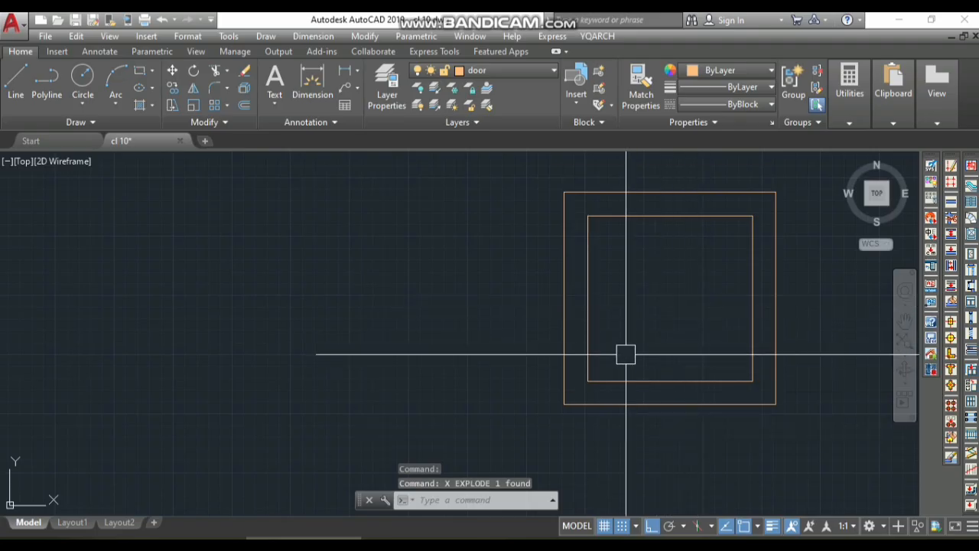
Step: Examine the hatched bar circles in reference SECTION-1 and the footing section, and the bar callouts on the finished GB.1 elevation
{"action": "scroll", "coordinate": [597, 286], "scroll_direction": "down", "scroll_amount": 3}
{"action": "scroll", "coordinate": [590, 284], "scroll_direction": "down", "scroll_amount": 6}
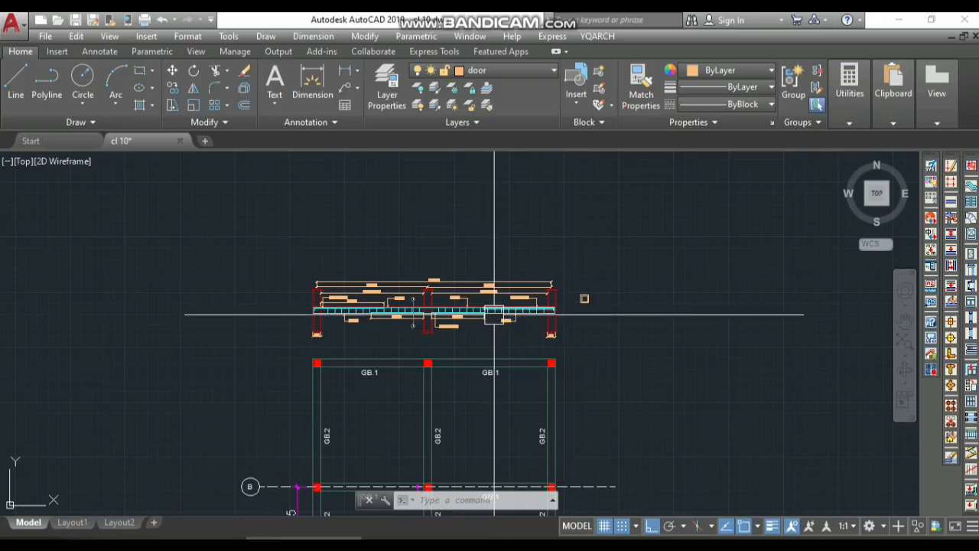
{"action": "scroll", "coordinate": [514, 277], "scroll_direction": "up", "scroll_amount": 10}
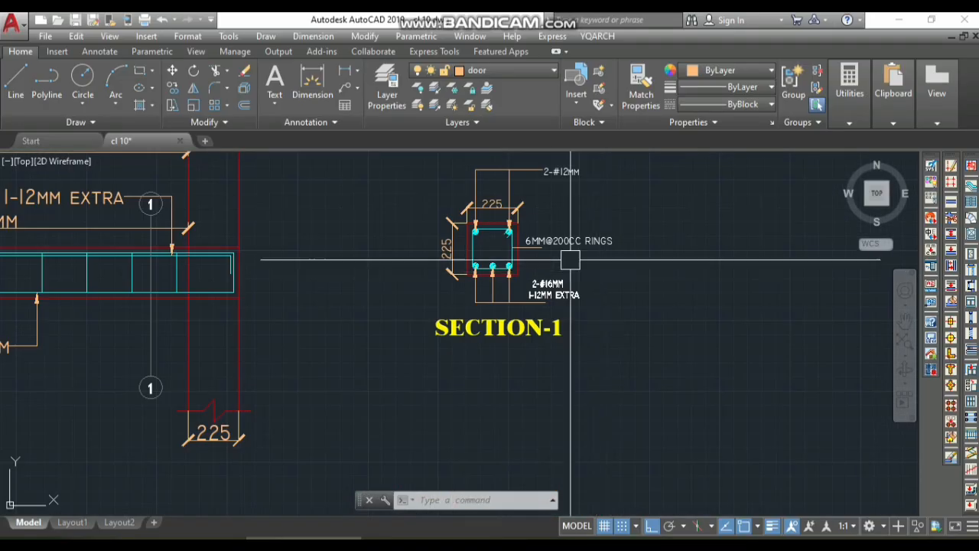
{"action": "scroll", "coordinate": [490, 261], "scroll_direction": "up", "scroll_amount": 2}
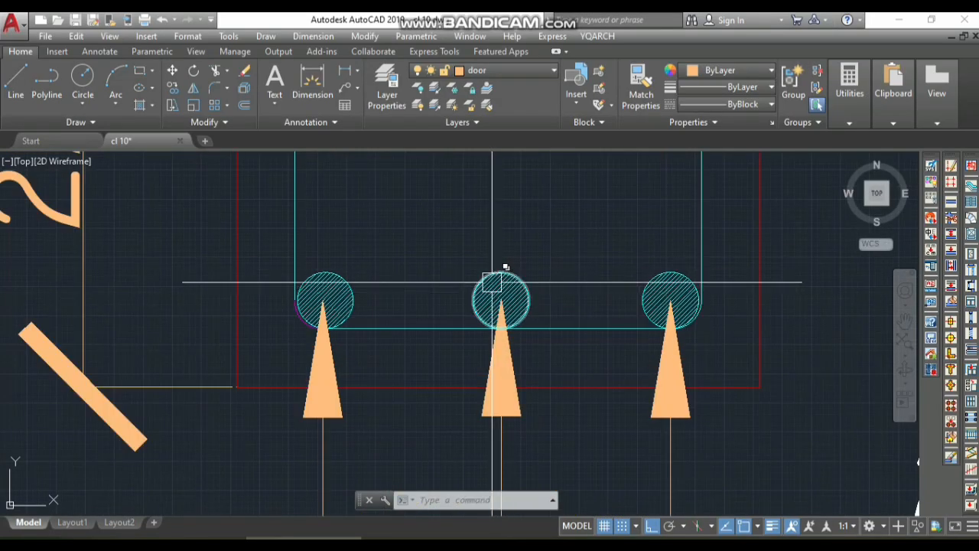
{"action": "scroll", "coordinate": [503, 278], "scroll_direction": "down", "scroll_amount": 6}
{"action": "middle_click_drag", "start_coordinate": [567, 302], "coordinate": [313, 376]}
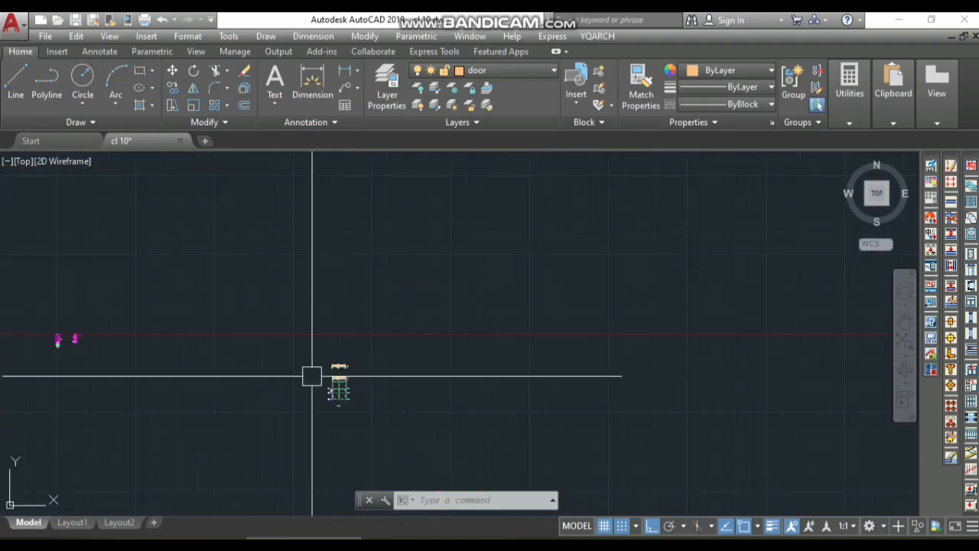
{"action": "scroll", "coordinate": [51, 352], "scroll_direction": "up", "scroll_amount": 12}
{"action": "scroll", "coordinate": [255, 368], "scroll_direction": "down", "scroll_amount": 4}
{"action": "scroll", "coordinate": [195, 280], "scroll_direction": "up", "scroll_amount": 4}
{"action": "scroll", "coordinate": [218, 321], "scroll_direction": "up", "scroll_amount": 2}
{"action": "scroll", "coordinate": [295, 308], "scroll_direction": "up", "scroll_amount": 8}
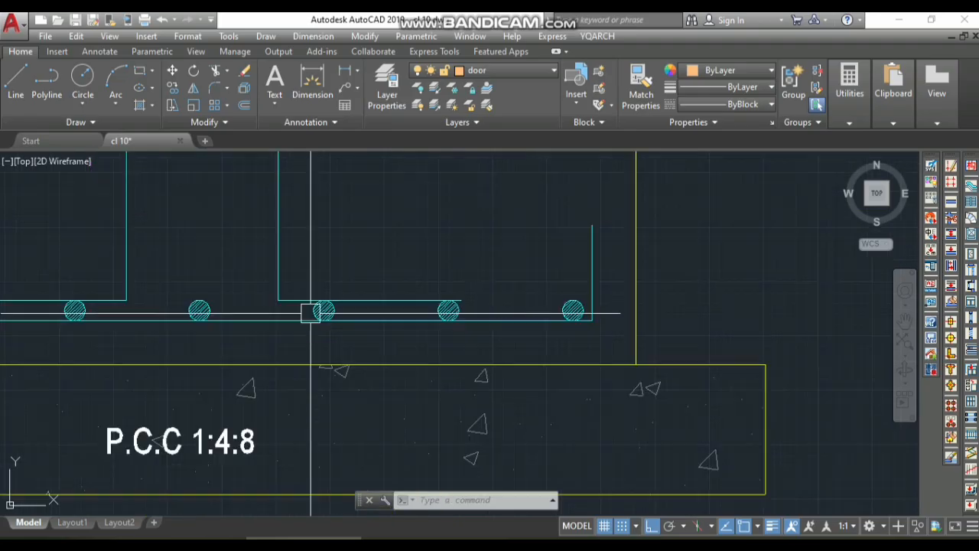
{"action": "scroll", "coordinate": [156, 311], "scroll_direction": "down", "scroll_amount": 5}
{"action": "scroll", "coordinate": [156, 312], "scroll_direction": "down", "scroll_amount": 10}
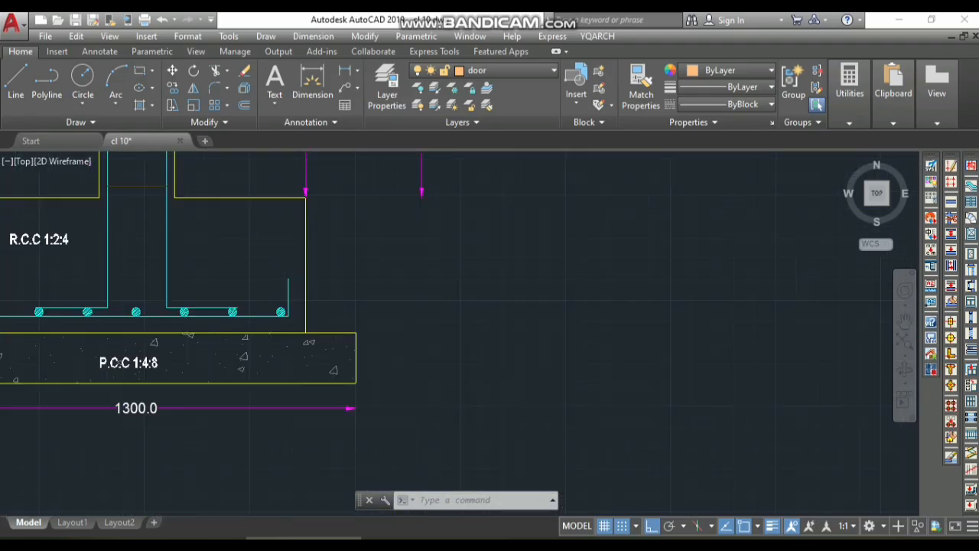
{"action": "scroll", "coordinate": [245, 374], "scroll_direction": "down", "scroll_amount": 5}
{"action": "scroll", "coordinate": [342, 389], "scroll_direction": "up", "scroll_amount": 15}
{"action": "scroll", "coordinate": [384, 344], "scroll_direction": "up", "scroll_amount": 4}
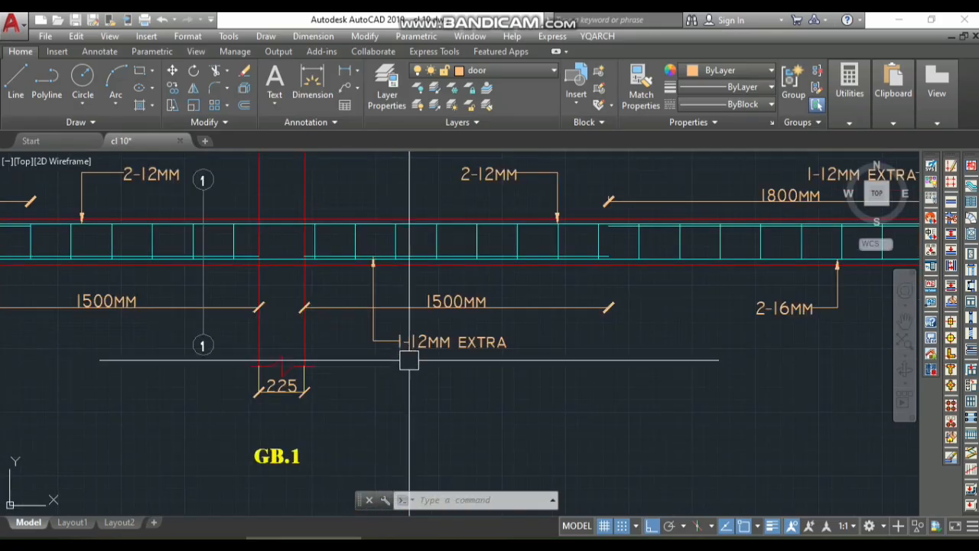
{"action": "scroll", "coordinate": [431, 341], "scroll_direction": "down", "scroll_amount": 4}
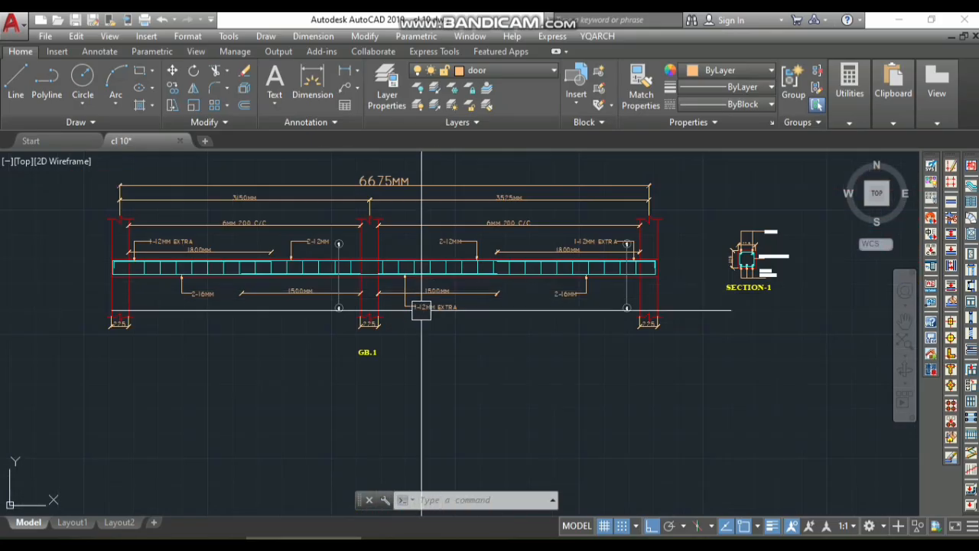
{"action": "scroll", "coordinate": [179, 258], "scroll_direction": "up", "scroll_amount": 4}
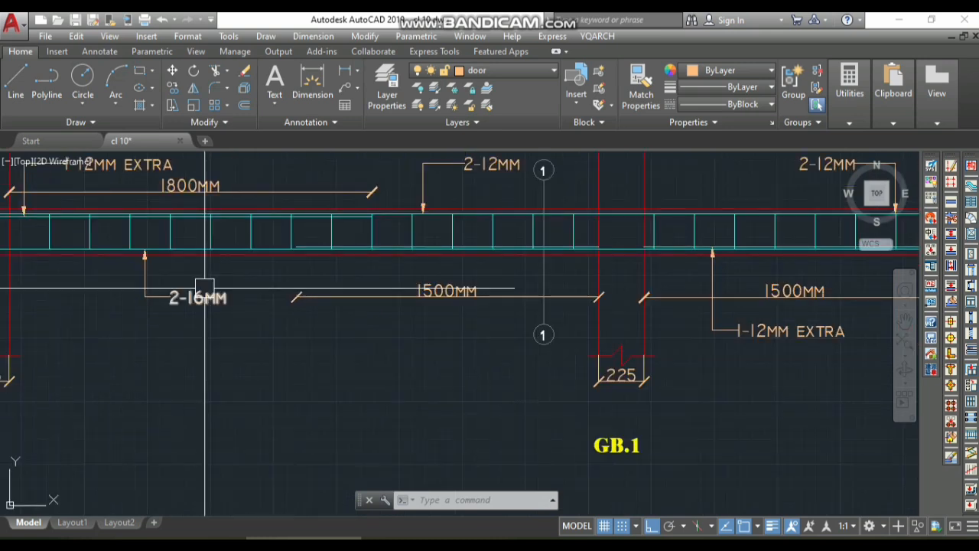
{"action": "scroll", "coordinate": [179, 279], "scroll_direction": "down", "scroll_amount": 6}
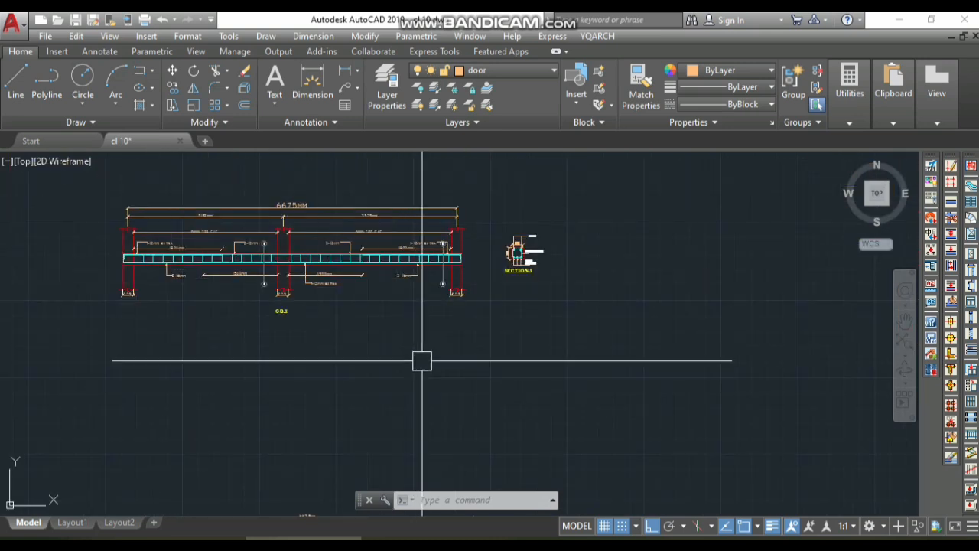
Step: Draw a 16 mm diameter bar circle in the empty space below the finished GB.1 detail
{"action": "scroll", "coordinate": [422, 359], "scroll_direction": "up", "scroll_amount": 2}
{"action": "type", "text": "c"}
{"action": "key", "text": "space"}
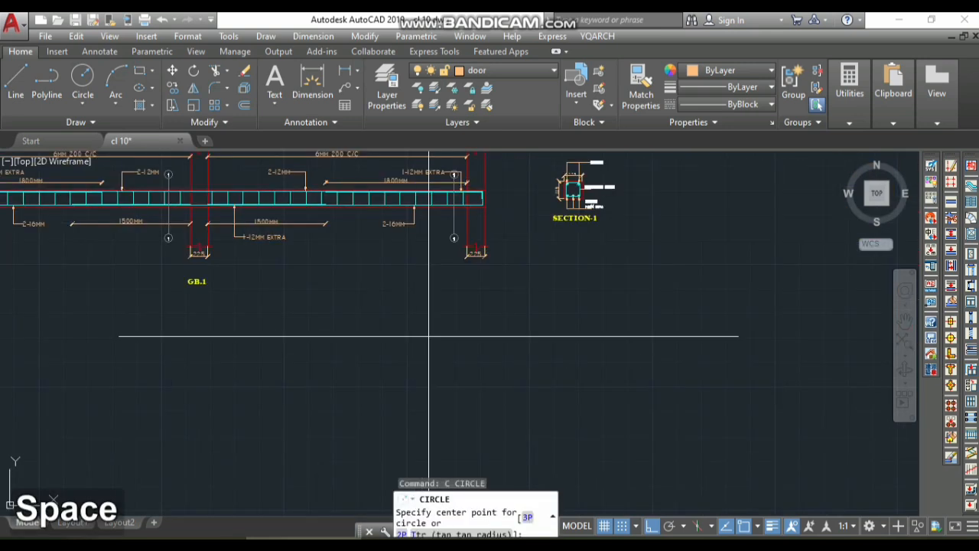
{"action": "left_click", "coordinate": [427, 320]}
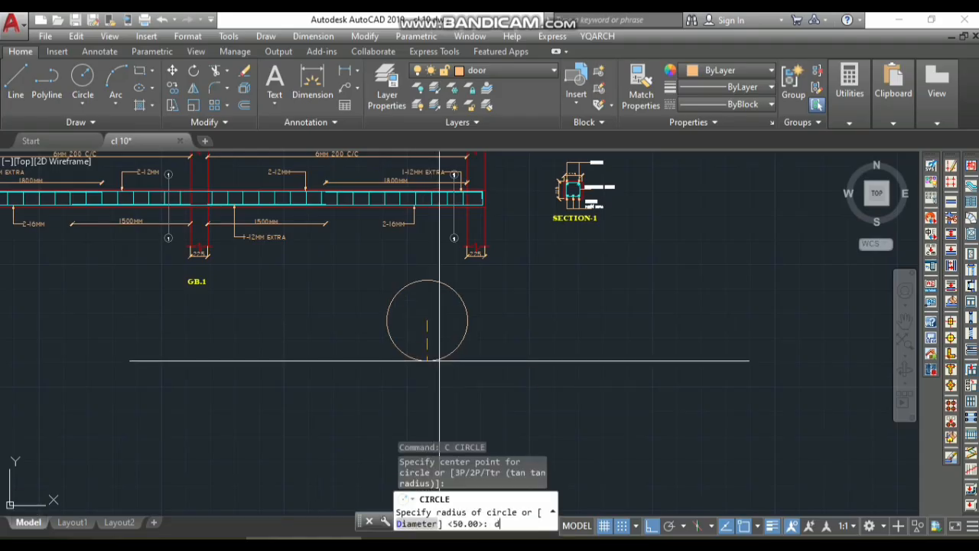
{"action": "type", "text": "d"}
{"action": "key", "text": "space"}
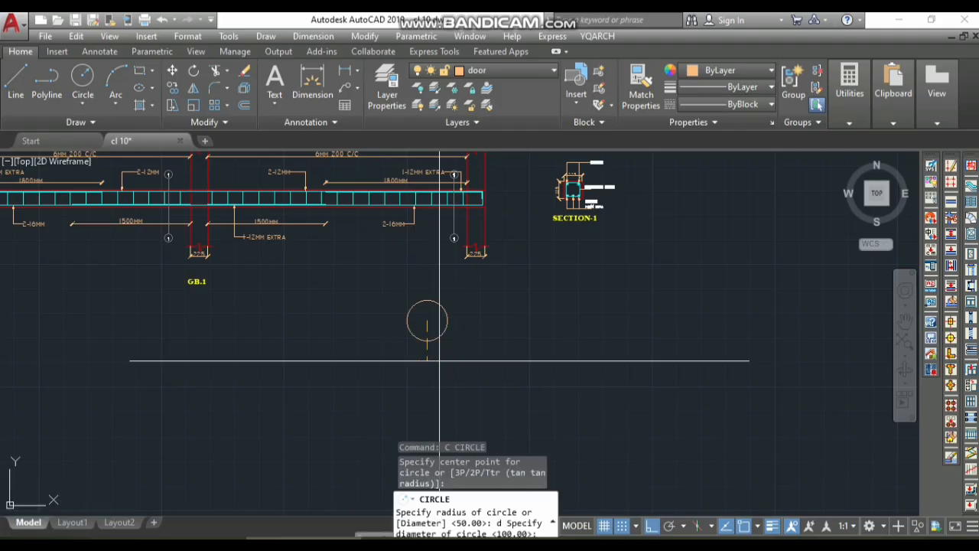
{"action": "type", "text": "16"}
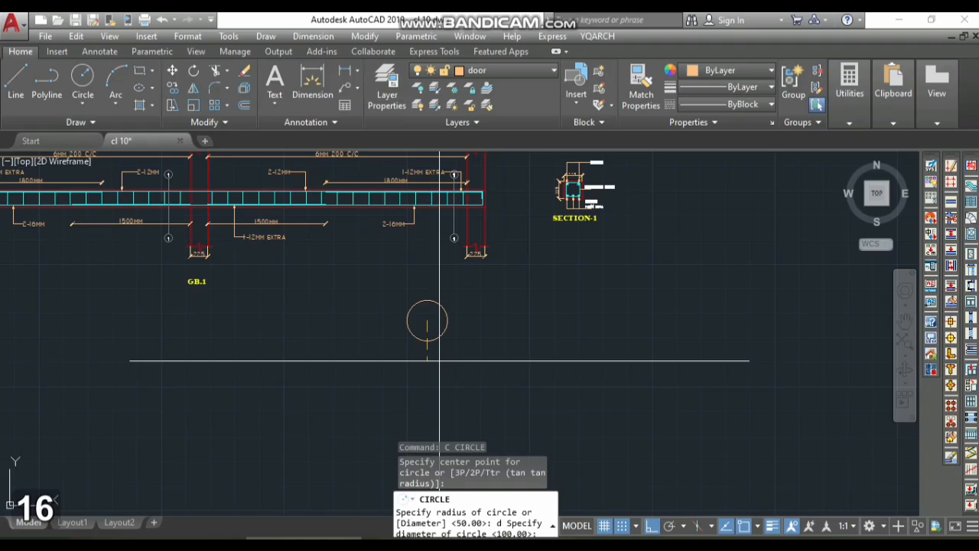
{"action": "key", "text": "space"}
{"action": "scroll", "coordinate": [423, 321], "scroll_direction": "up", "scroll_amount": 10}
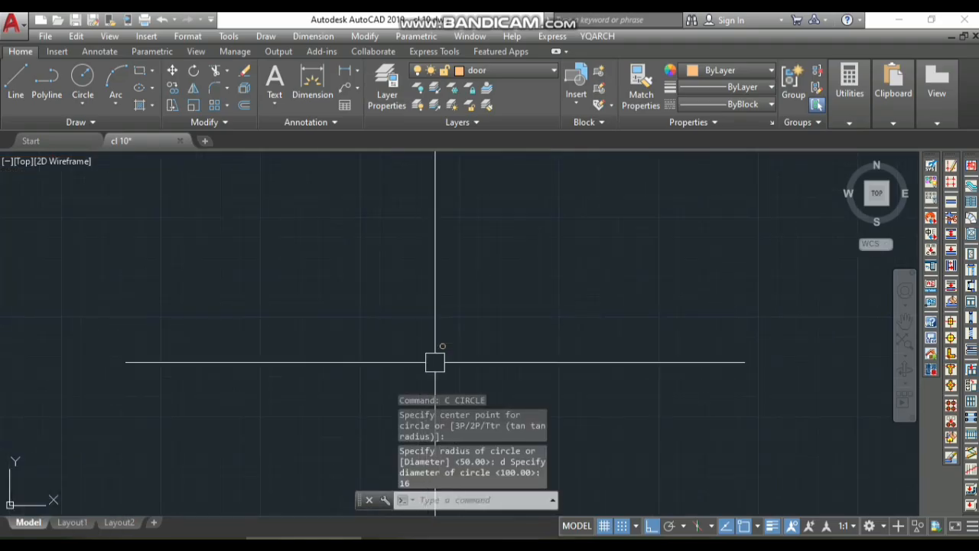
{"action": "scroll", "coordinate": [449, 309], "scroll_direction": "up", "scroll_amount": 2}
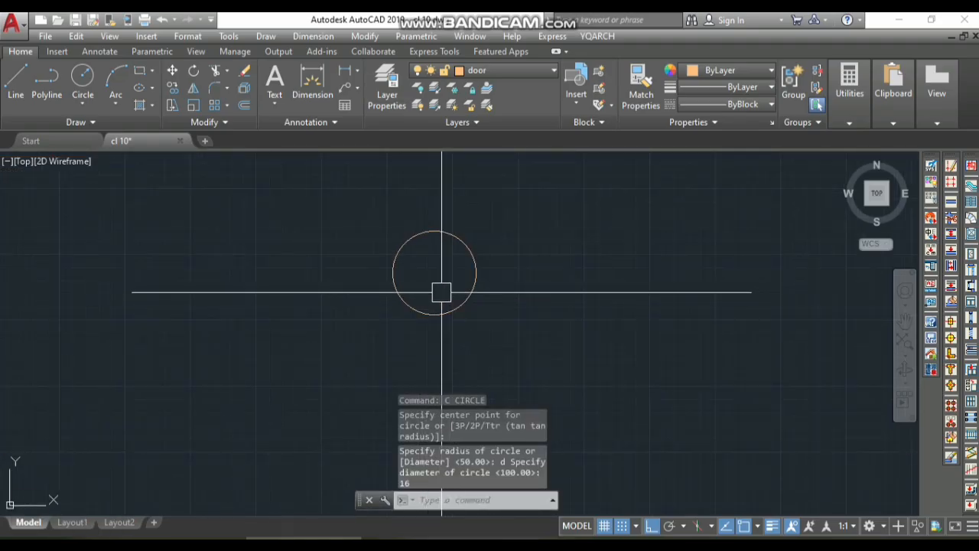
{"action": "type", "text": "h"}
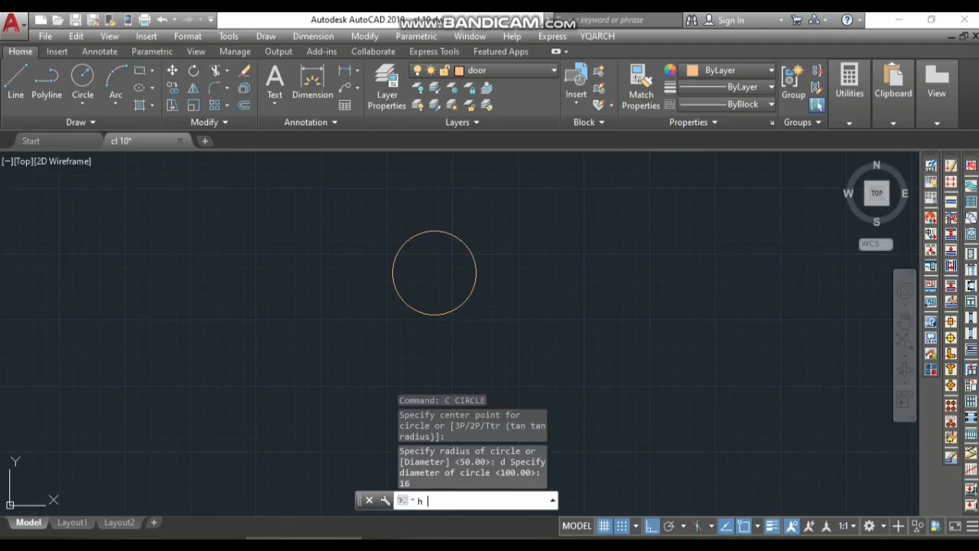
{"action": "key", "text": "Return"}
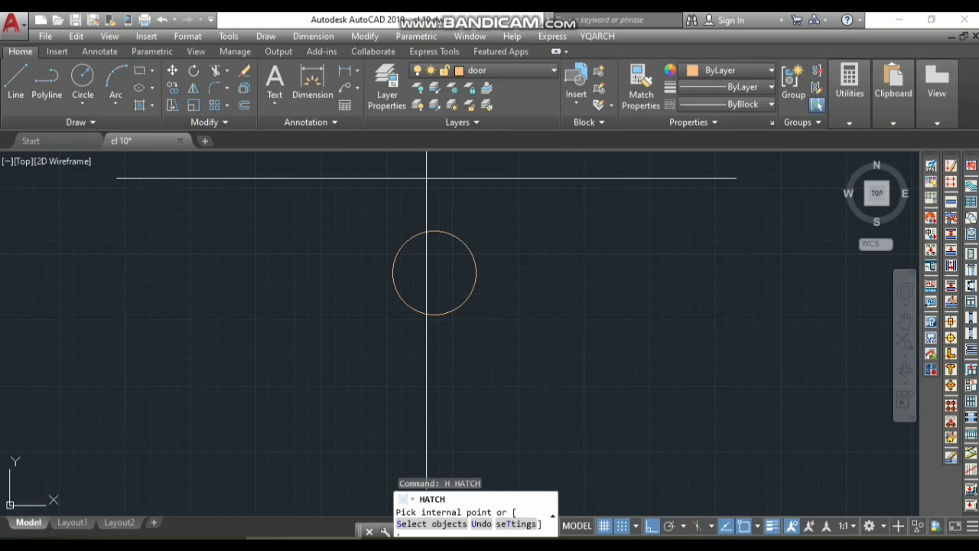
{"action": "key", "text": "Escape"}
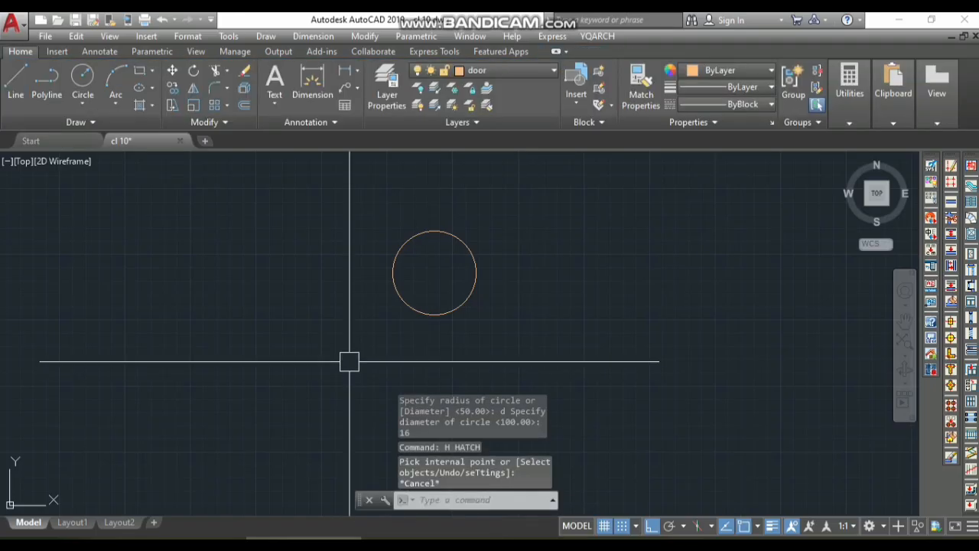
Step: Hatch the 16 mm bar circle with the cyan ANSI31 pattern at scale 7
{"action": "type", "text": "h"}
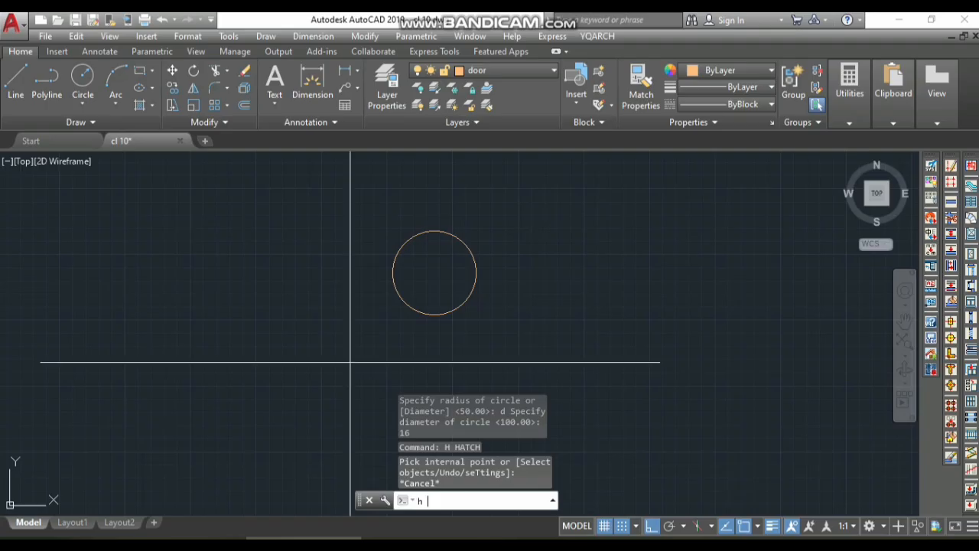
{"action": "key", "text": "space"}
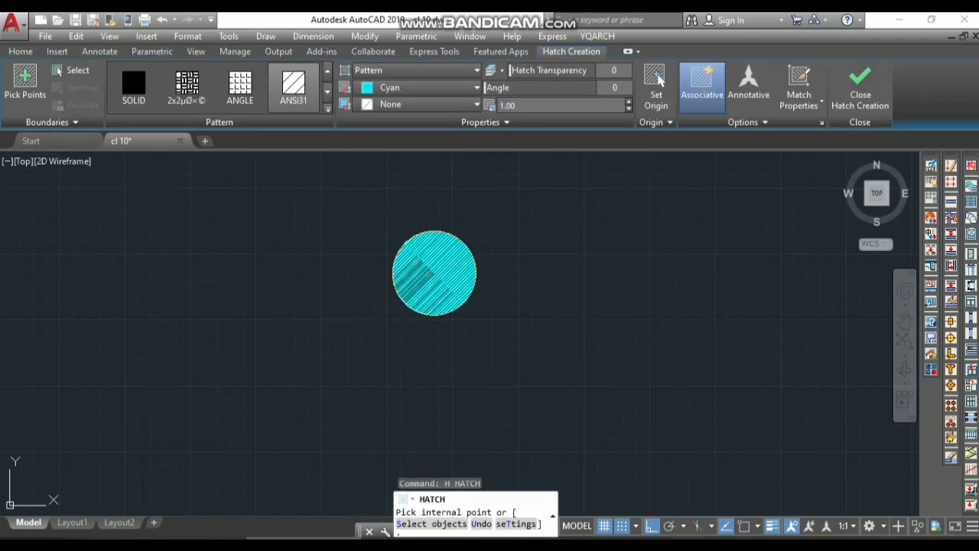
{"action": "left_click", "coordinate": [432, 267]}
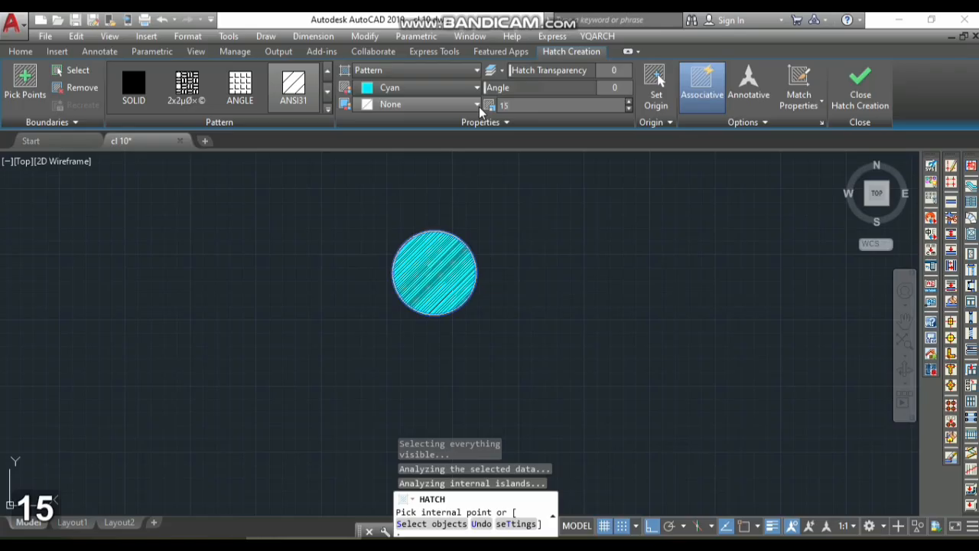
{"action": "key", "text": "Return"}
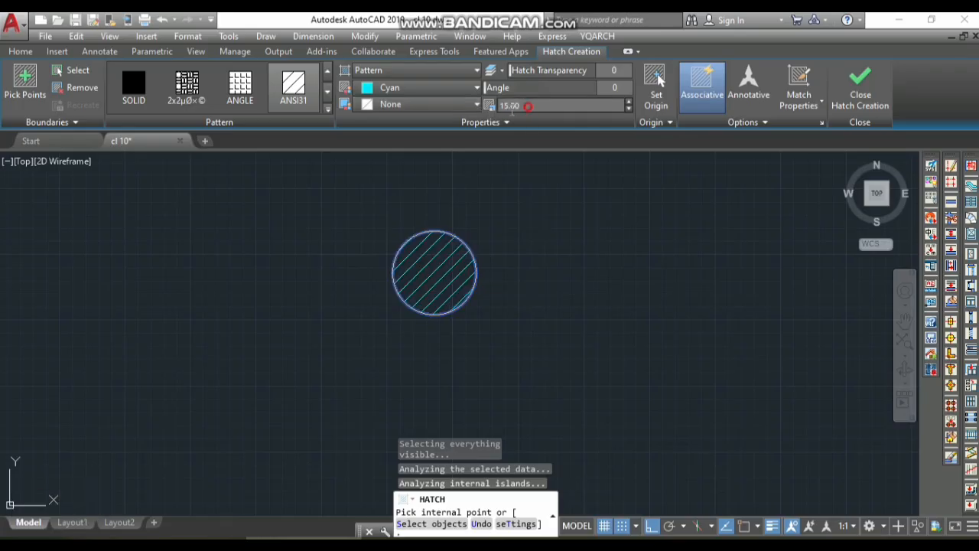
{"action": "left_click", "coordinate": [528, 107]}
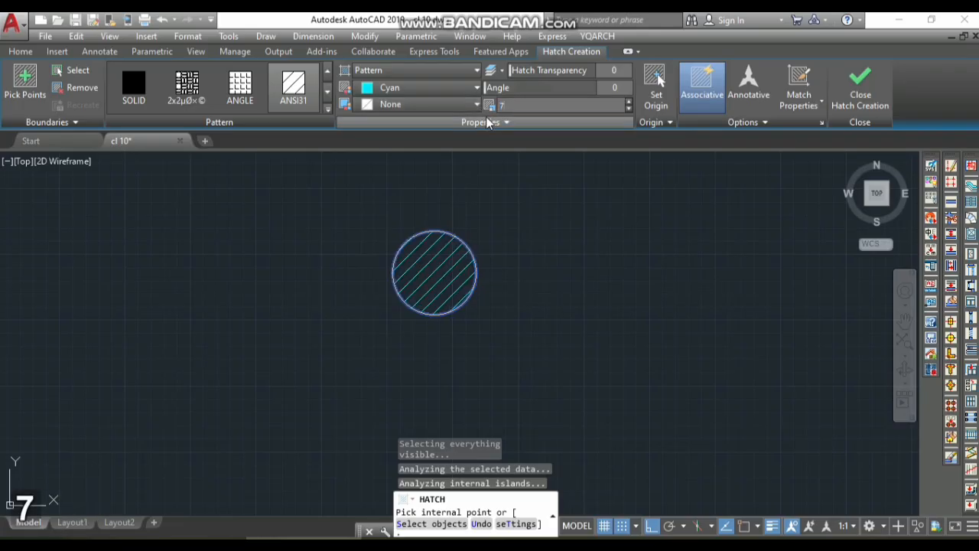
{"action": "type", "text": "7"}
{"action": "key", "text": "Return"}
{"action": "key", "text": "space"}
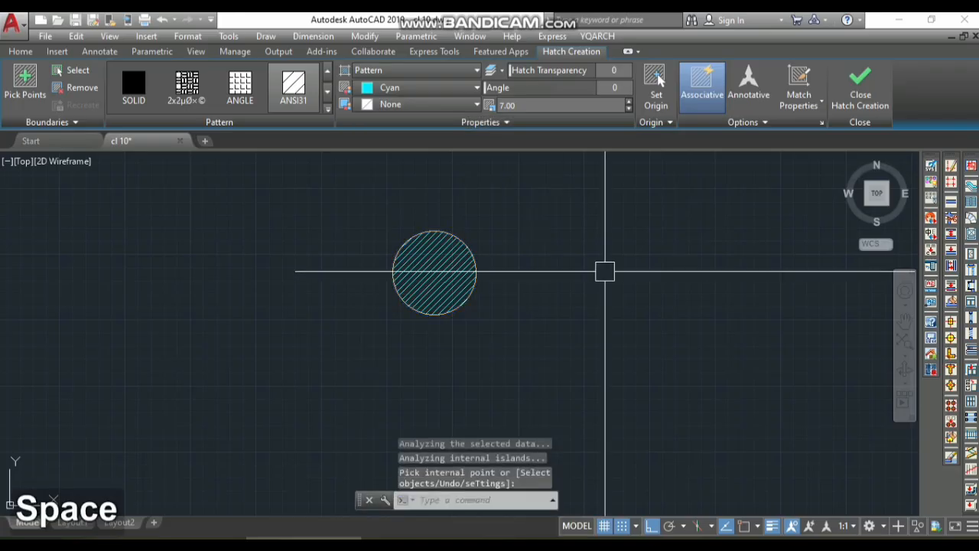
{"action": "scroll", "coordinate": [482, 245], "scroll_direction": "down", "scroll_amount": 10}
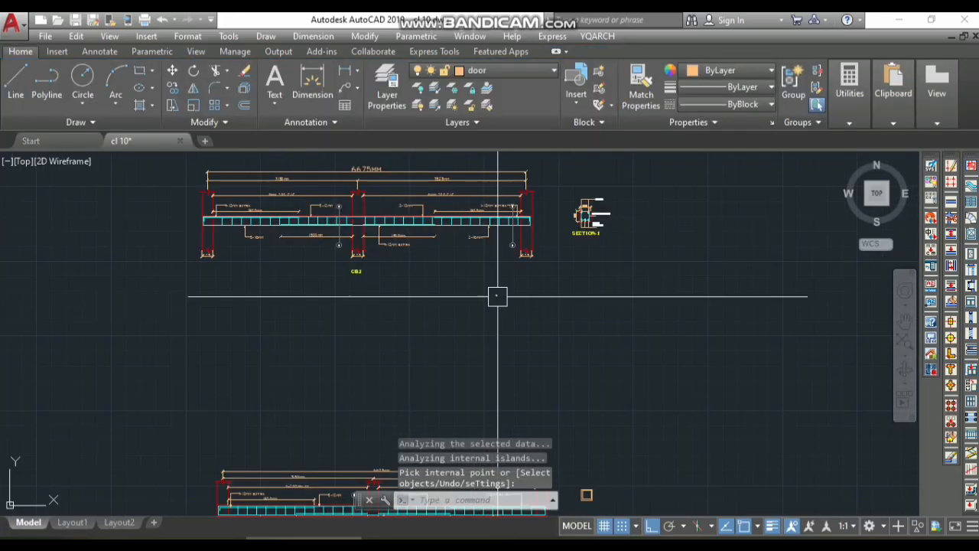
{"action": "type", "text": "m"}
{"action": "key", "text": "space"}
{"action": "scroll", "coordinate": [468, 230], "scroll_direction": "up", "scroll_amount": 8}
{"action": "left_click", "coordinate": [493, 196]}
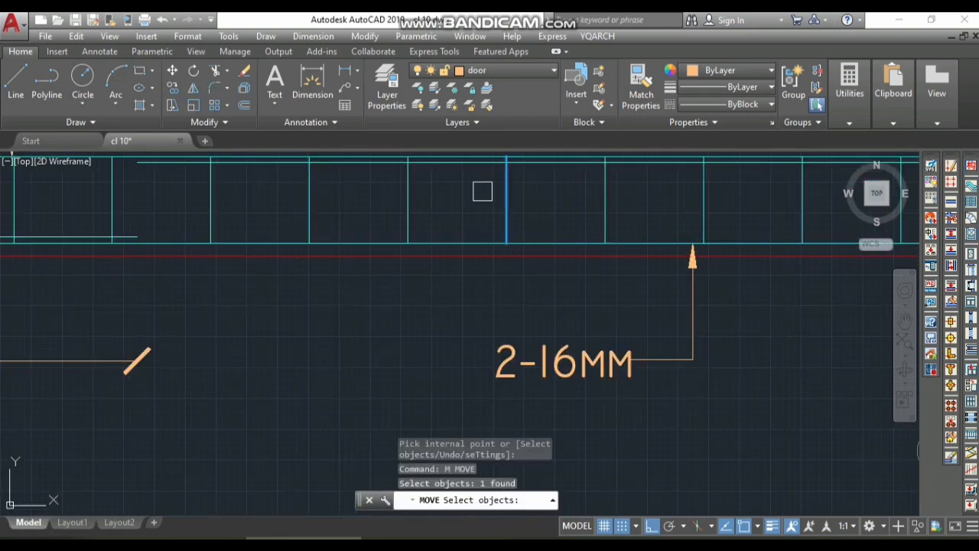
{"action": "scroll", "coordinate": [494, 295], "scroll_direction": "down", "scroll_amount": 6}
{"action": "scroll", "coordinate": [531, 355], "scroll_direction": "up", "scroll_amount": 6}
{"action": "scroll", "coordinate": [538, 299], "scroll_direction": "up", "scroll_amount": 10}
{"action": "left_click", "coordinate": [514, 288]}
{"action": "key", "text": "space"}
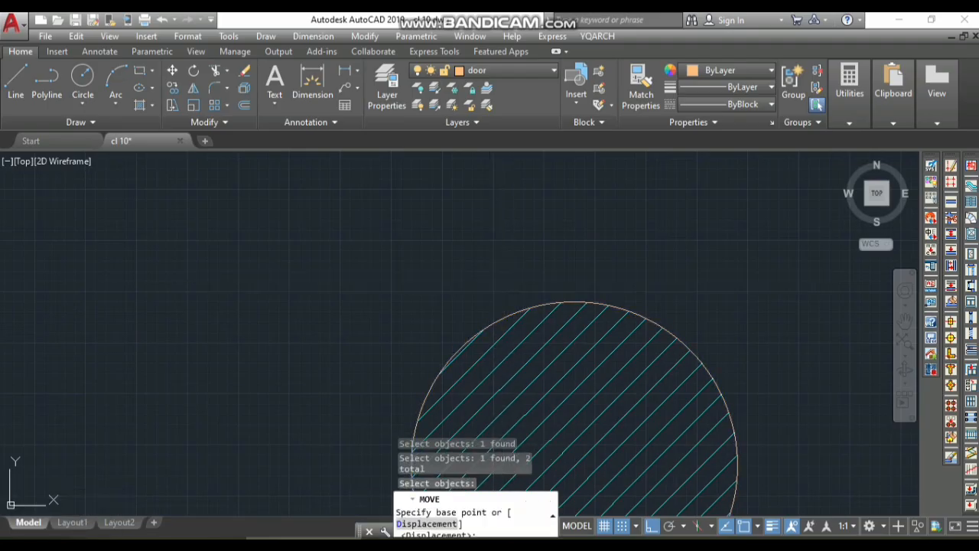
{"action": "key", "text": "Escape"}
Step: Match the bar circle's outline to the properties of its cyan hatch
{"action": "type", "text": "MA"}
{"action": "key", "text": "space"}
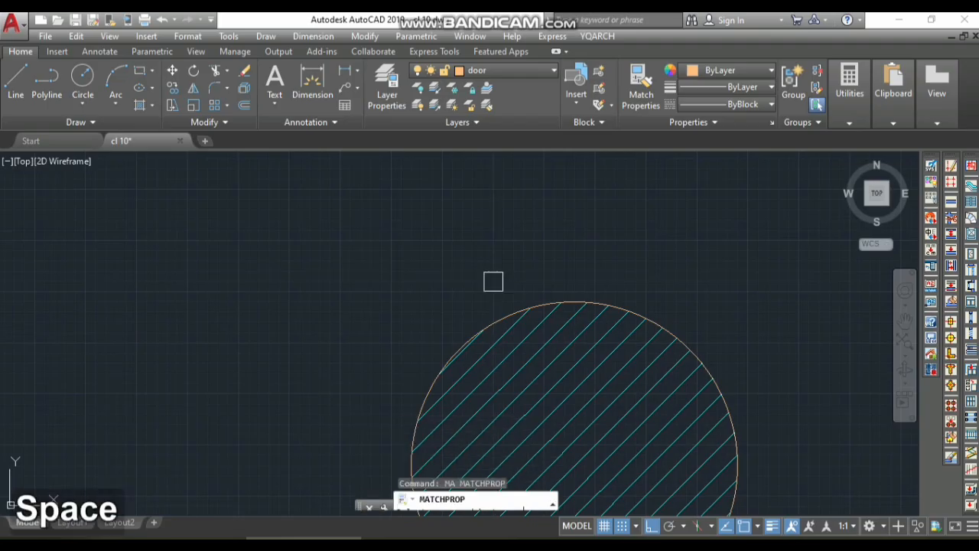
{"action": "left_click", "coordinate": [514, 335]}
{"action": "scroll", "coordinate": [514, 335], "scroll_direction": "up", "scroll_amount": 2}
{"action": "left_click", "coordinate": [499, 320]}
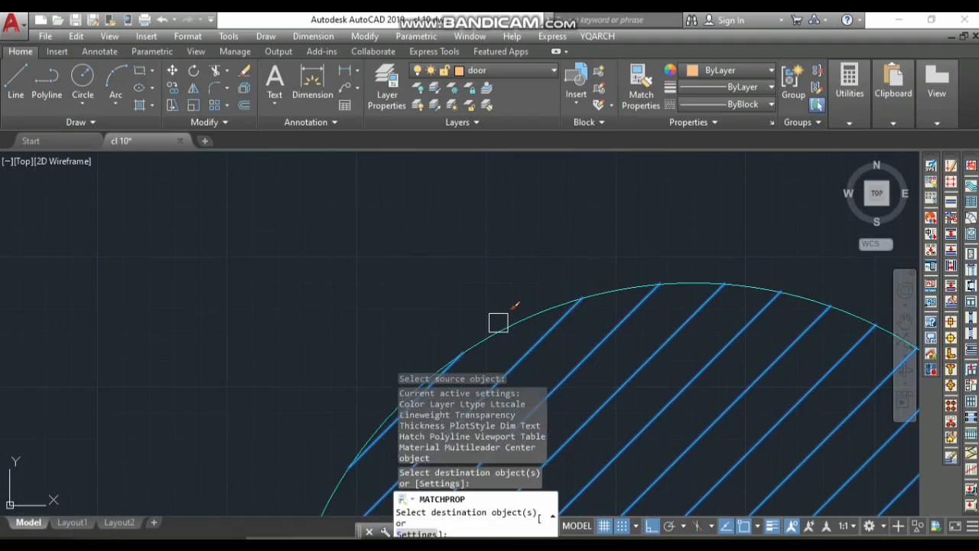
{"action": "key", "text": "space"}
Step: Copy the hatched bar circle from its lower edge to the lower-left corner of the section's inner square
{"action": "scroll", "coordinate": [457, 254], "scroll_direction": "down", "scroll_amount": 6}
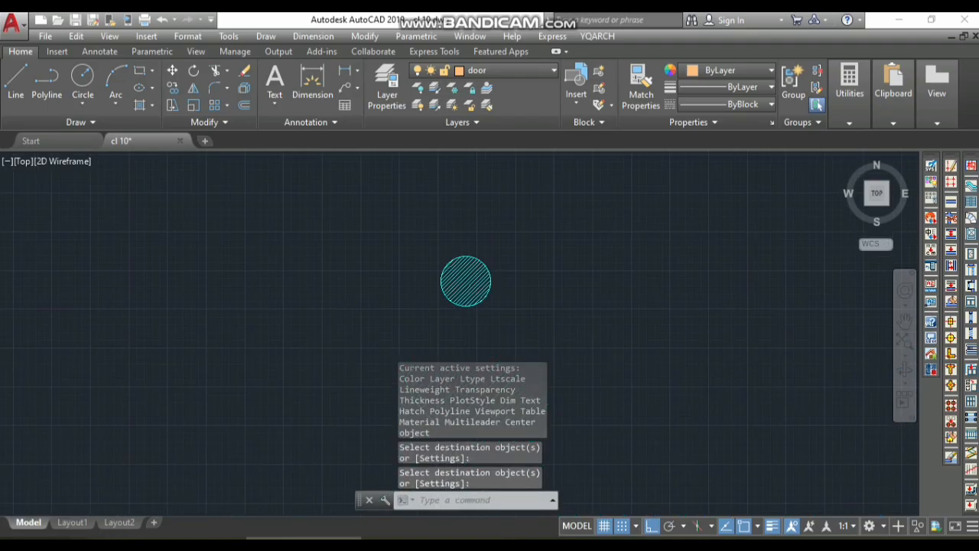
{"action": "left_click", "coordinate": [522, 245]}
{"action": "left_click", "coordinate": [429, 319]}
{"action": "scroll", "coordinate": [455, 324], "scroll_direction": "up", "scroll_amount": 5}
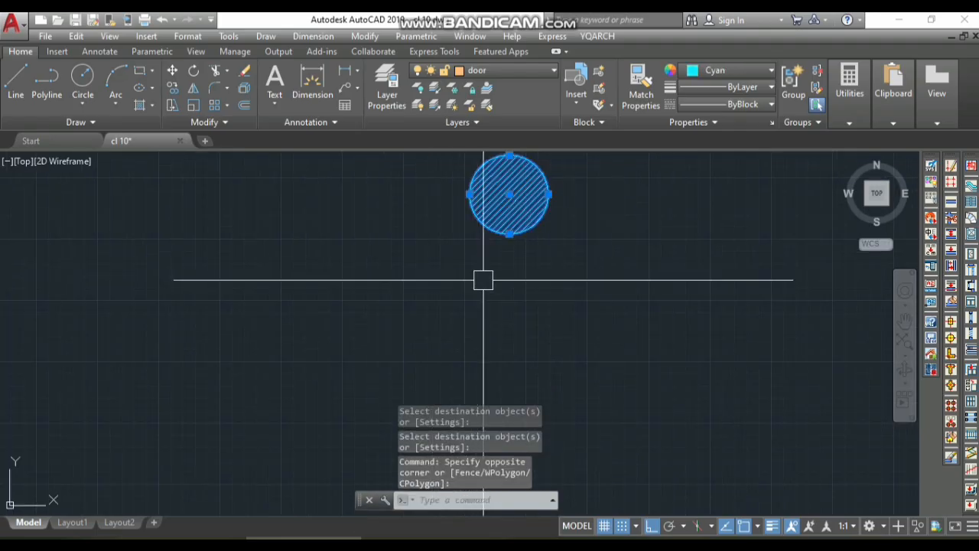
{"action": "type", "text": "c"}
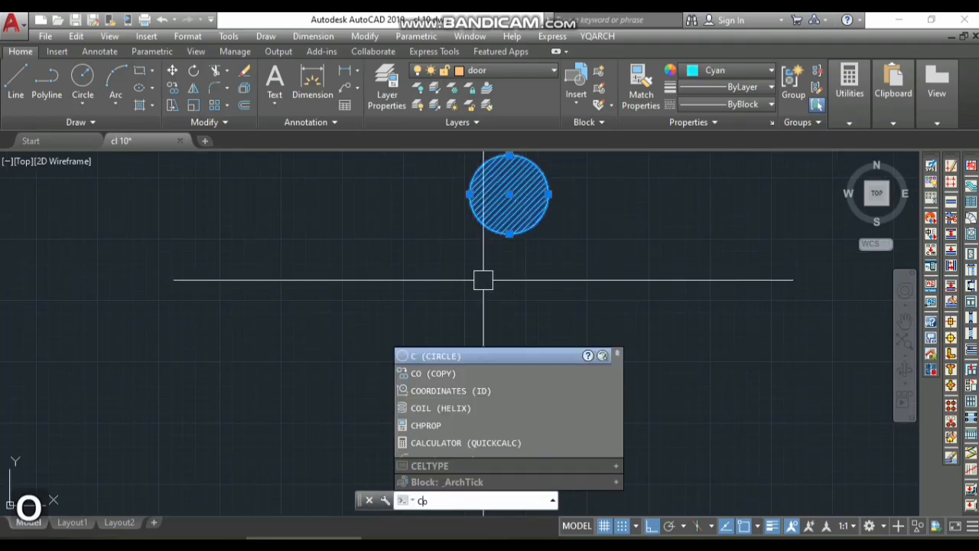
{"action": "type", "text": "o"}
{"action": "key", "text": "space"}
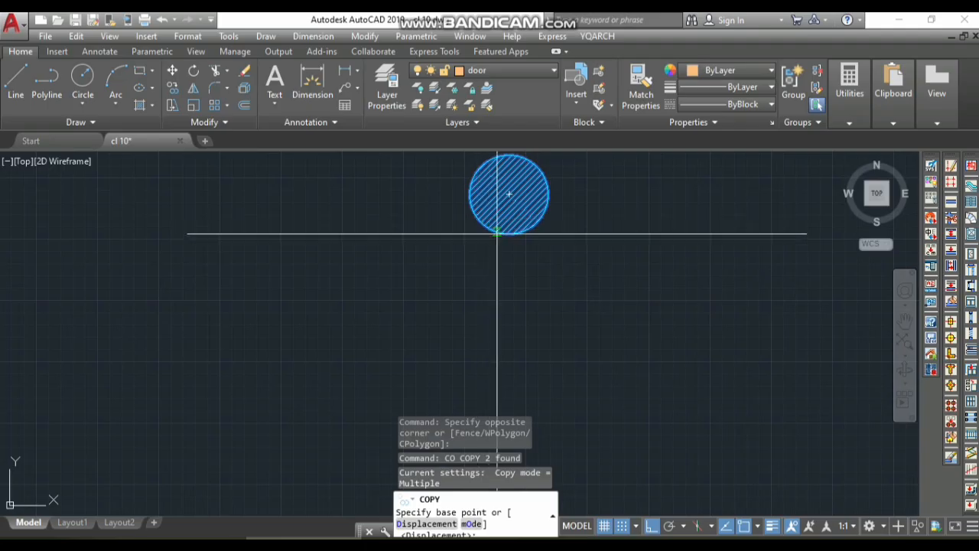
{"action": "left_click", "coordinate": [499, 233]}
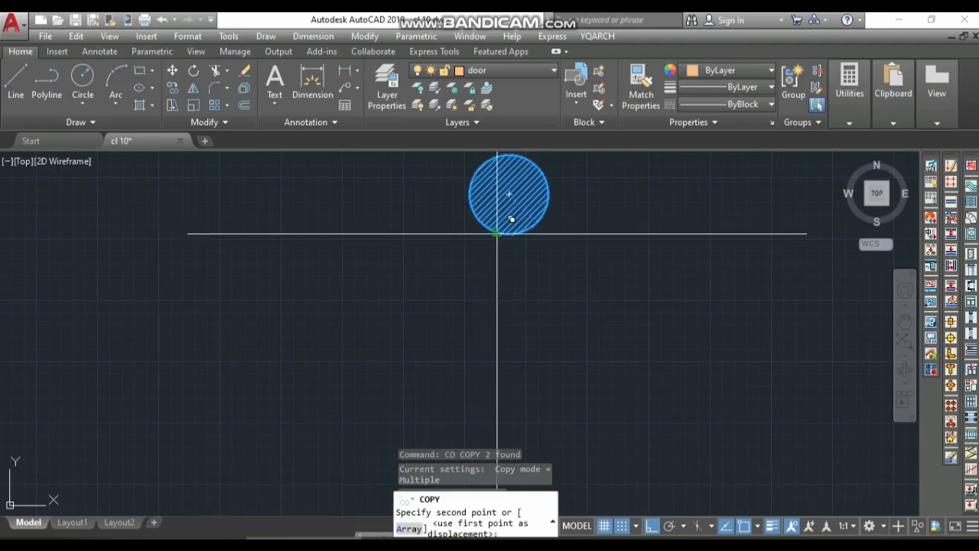
{"action": "scroll", "coordinate": [414, 308], "scroll_direction": "down", "scroll_amount": 5}
{"action": "scroll", "coordinate": [444, 272], "scroll_direction": "up", "scroll_amount": 5}
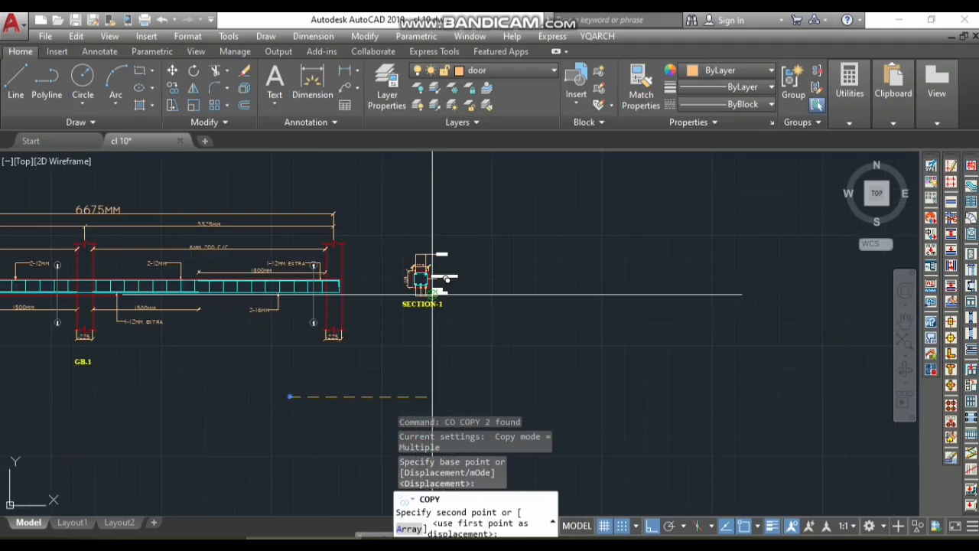
{"action": "scroll", "coordinate": [426, 200], "scroll_direction": "down", "scroll_amount": 3}
{"action": "scroll", "coordinate": [426, 200], "scroll_direction": "down", "scroll_amount": 2}
{"action": "scroll", "coordinate": [417, 373], "scroll_direction": "up", "scroll_amount": 10}
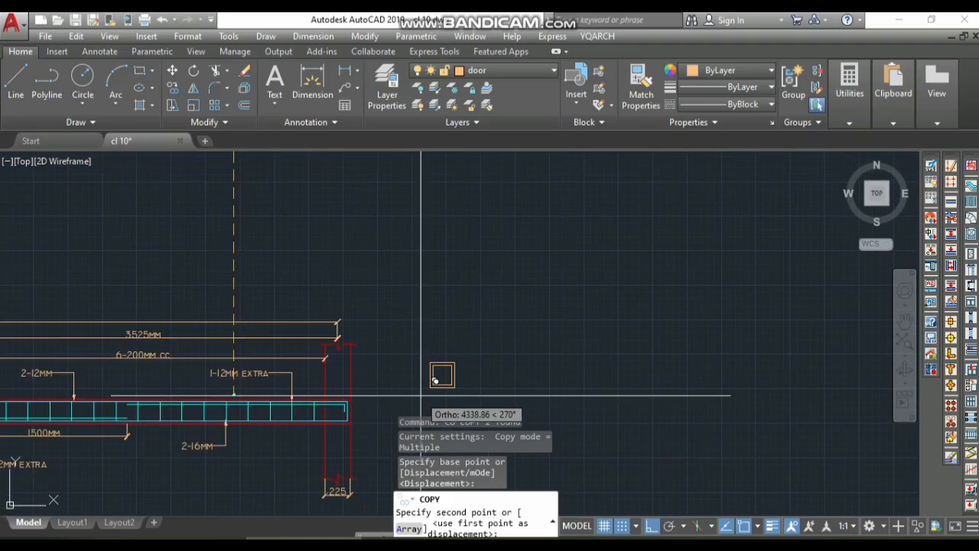
{"action": "scroll", "coordinate": [485, 324], "scroll_direction": "down", "scroll_amount": 4}
{"action": "scroll", "coordinate": [497, 244], "scroll_direction": "up", "scroll_amount": 5}
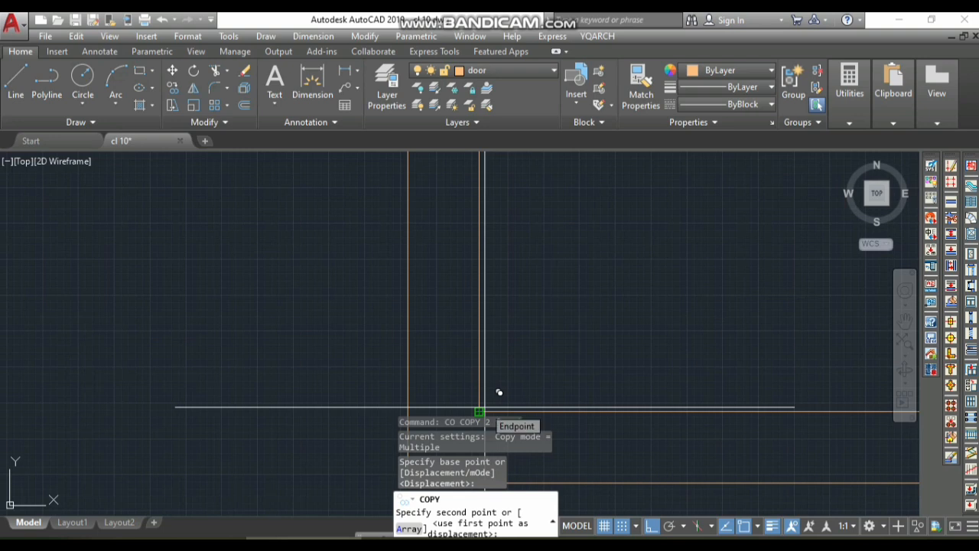
{"action": "left_click", "coordinate": [480, 412]}
{"action": "key", "text": "Escape"}
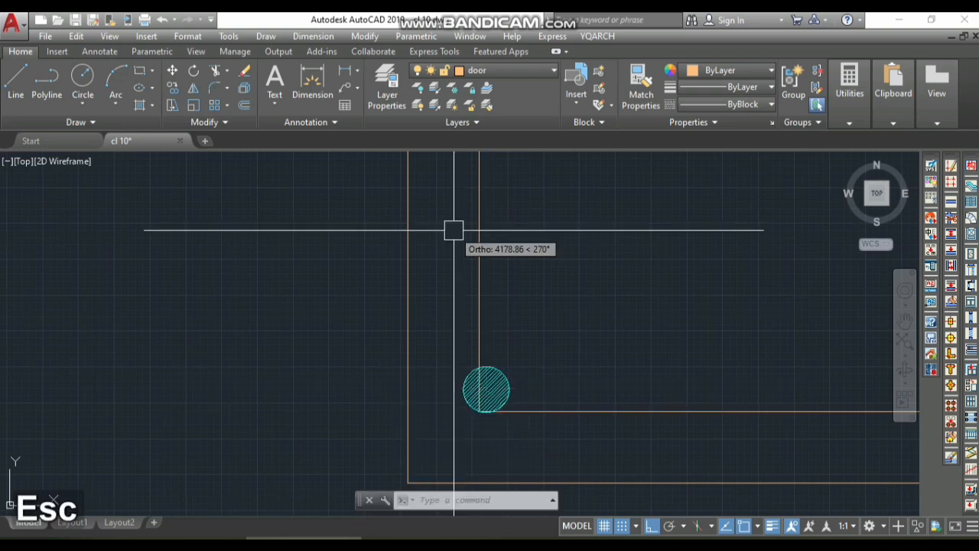
Step: Group the copied bar circle with its hatch in the section's lower-left corner
{"action": "scroll", "coordinate": [411, 185], "scroll_direction": "down", "scroll_amount": 4}
{"action": "scroll", "coordinate": [454, 315], "scroll_direction": "up", "scroll_amount": 4}
{"action": "scroll", "coordinate": [427, 163], "scroll_direction": "up", "scroll_amount": 4}
{"action": "left_click", "coordinate": [426, 219]}
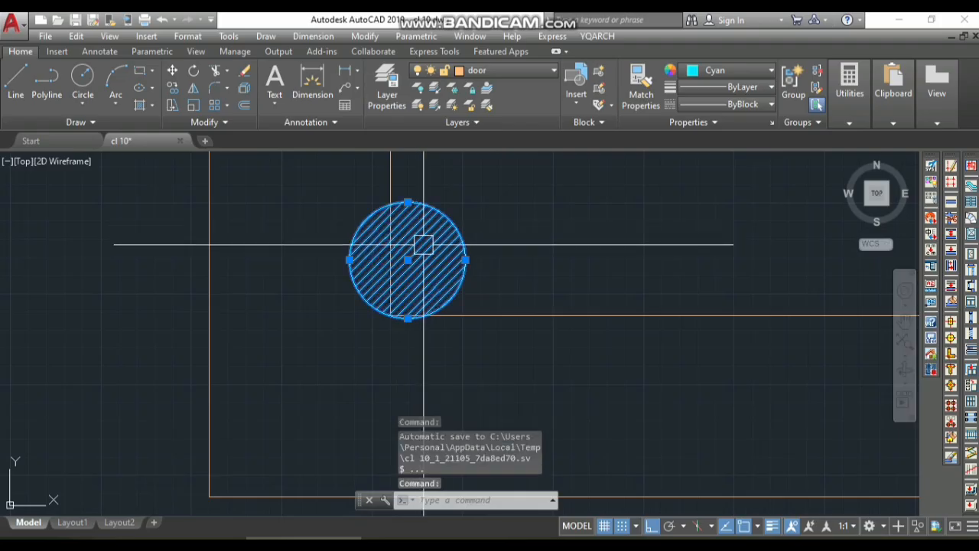
{"action": "type", "text": "g"}
{"action": "key", "text": "space"}
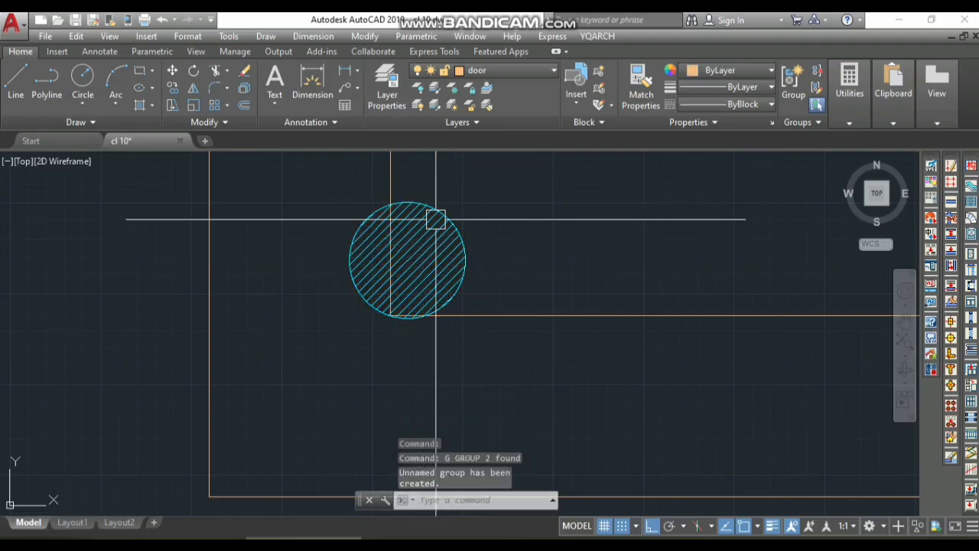
{"action": "left_click", "coordinate": [436, 219]}
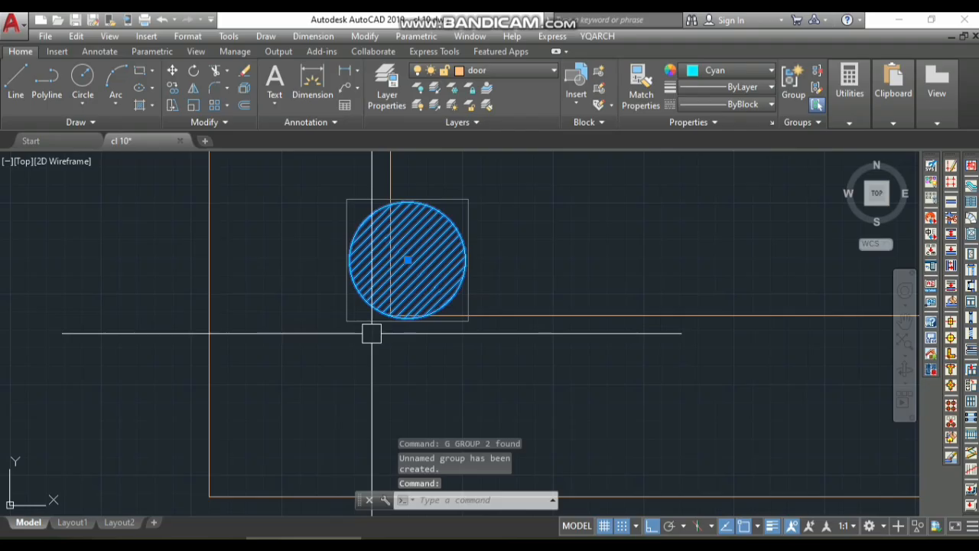
{"action": "type", "text": "c"}
{"action": "key", "text": "space"}
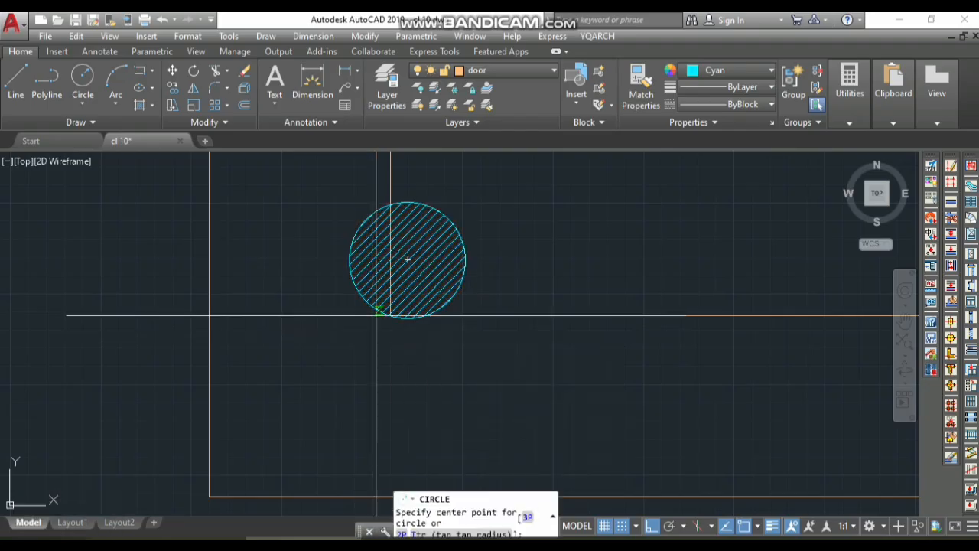
{"action": "key", "text": "Escape"}
Step: Move the grouped bar about 5.9 mm right so it sits inside the inner square's left line
{"action": "left_click", "coordinate": [378, 280]}
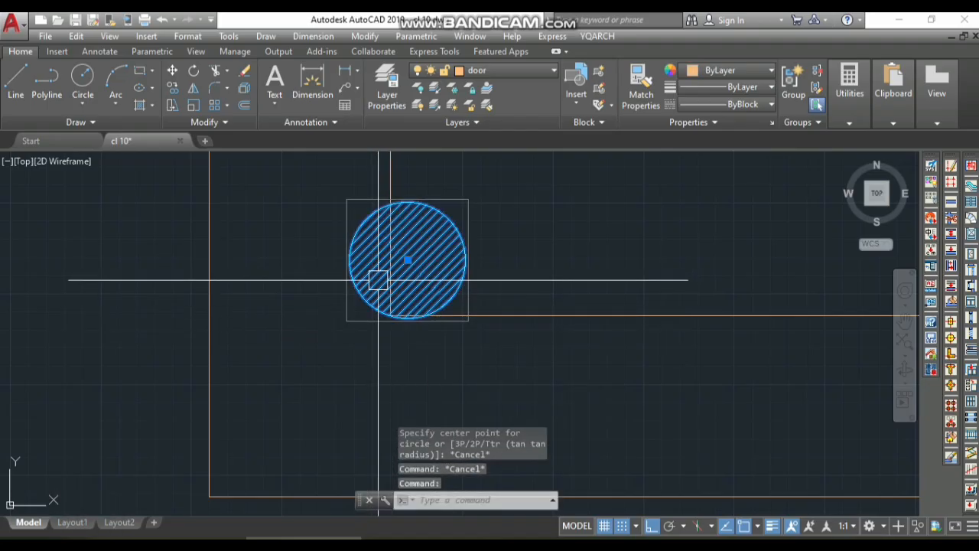
{"action": "type", "text": "m"}
{"action": "key", "text": "space"}
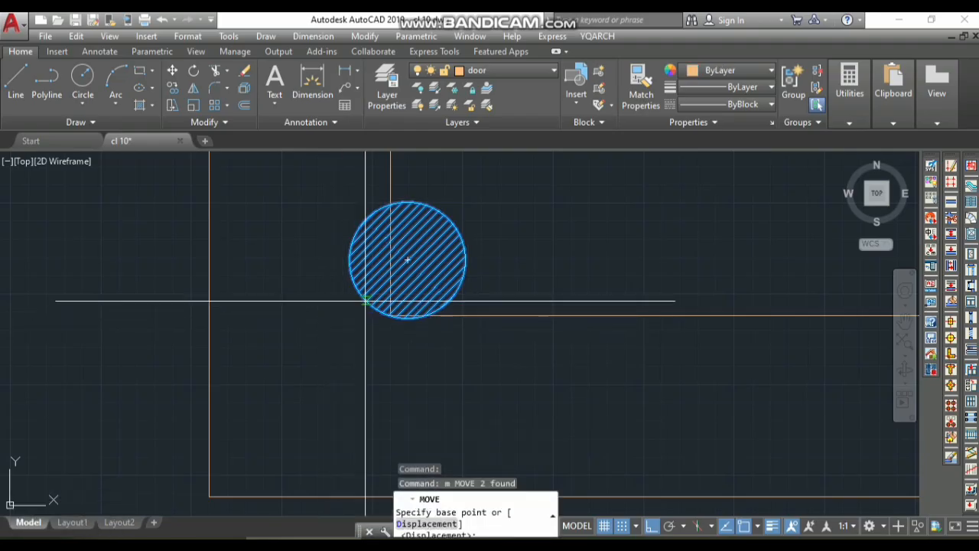
{"action": "left_click", "coordinate": [365, 300]}
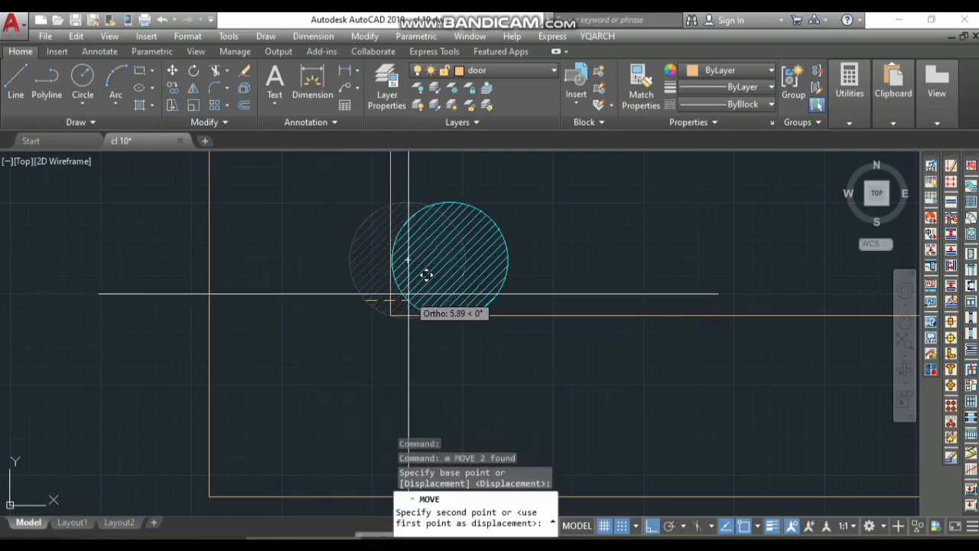
{"action": "left_click", "coordinate": [427, 275]}
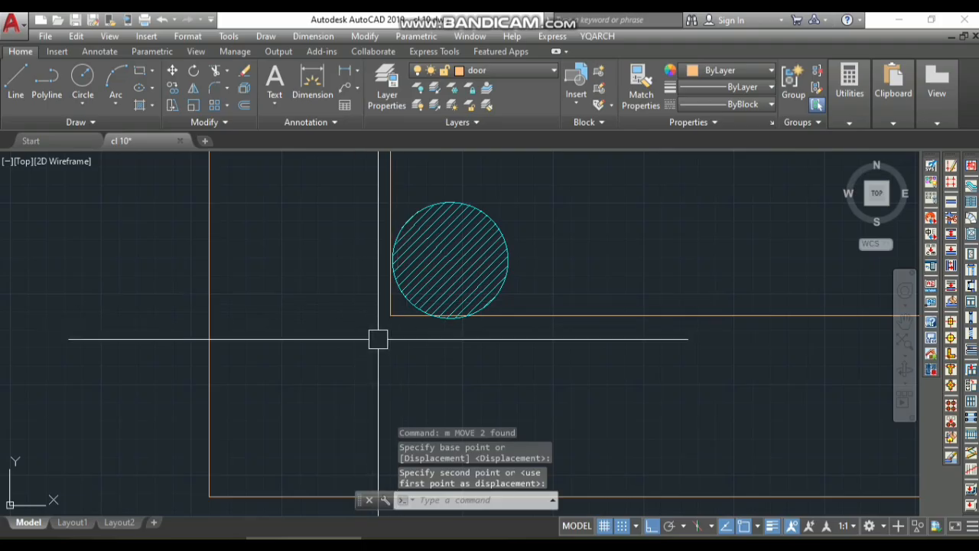
Step: Move the grouped bar up about 0.5 mm so it rests on the inner square's bottom line
{"action": "left_click", "coordinate": [466, 321]}
{"action": "type", "text": "m"}
{"action": "key", "text": "space"}
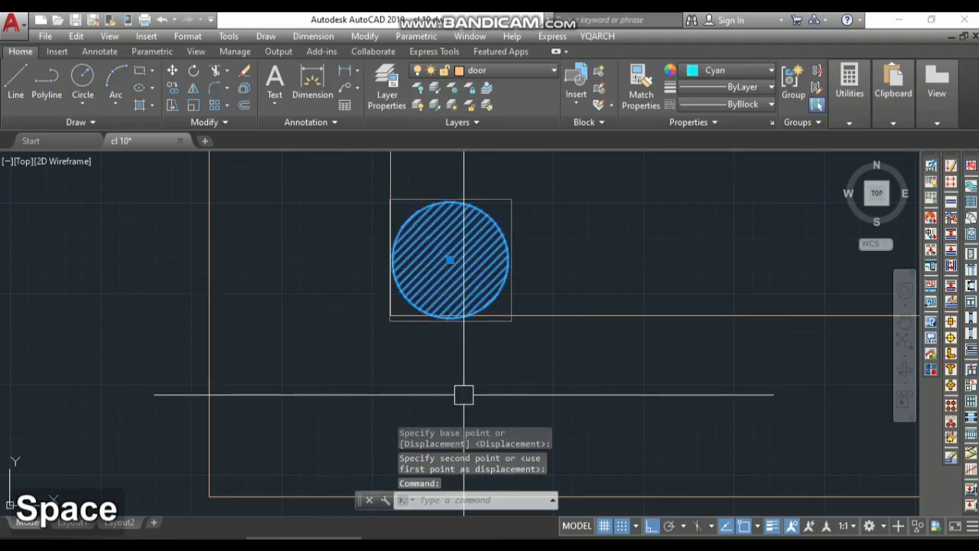
{"action": "left_click", "coordinate": [459, 369]}
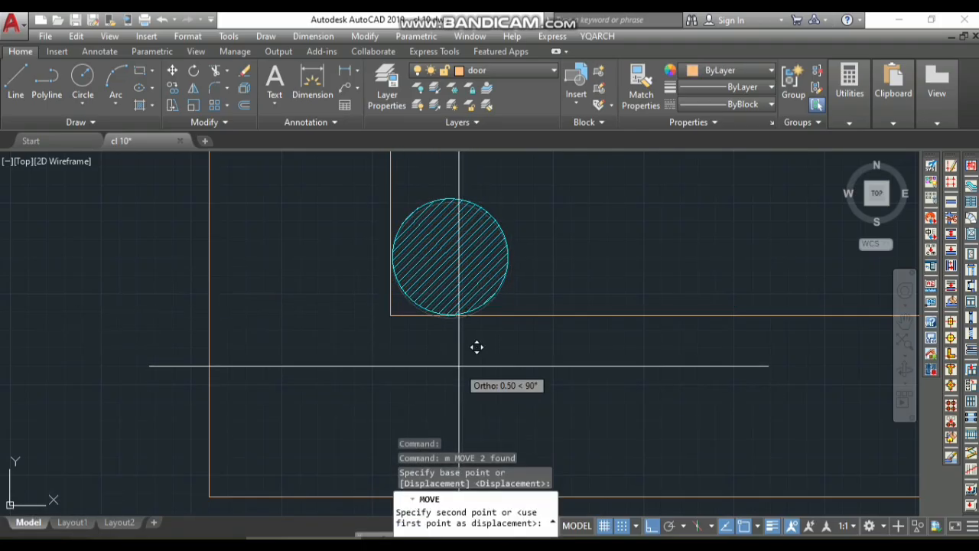
{"action": "left_click", "coordinate": [459, 367]}
{"action": "key", "text": "Escape"}
{"action": "key", "text": "Escape"}
Step: Measure the distance from the inner square's lower-left corner to the bar's bottom contact point with an aligned dimension
{"action": "scroll", "coordinate": [384, 307], "scroll_direction": "down", "scroll_amount": 2}
{"action": "scroll", "coordinate": [386, 312], "scroll_direction": "up", "scroll_amount": 2}
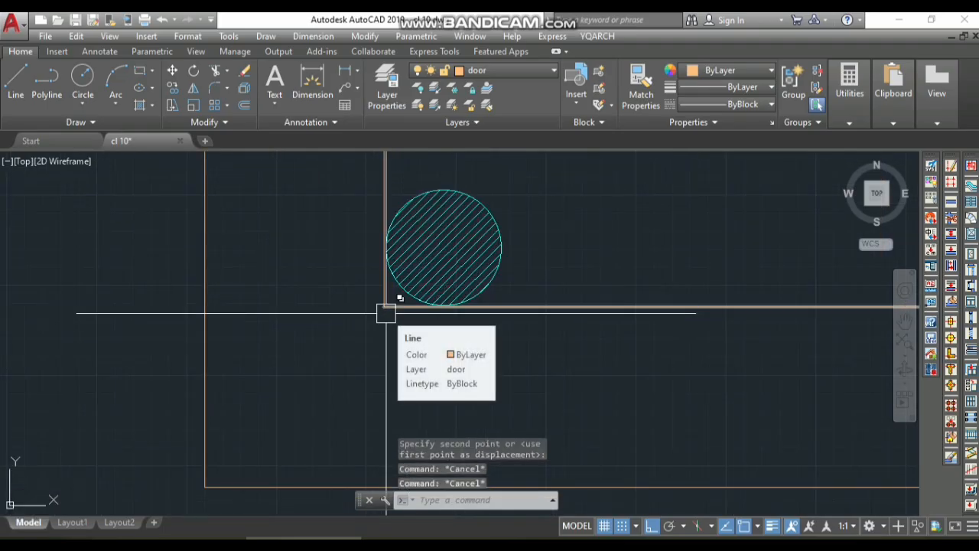
{"action": "scroll", "coordinate": [385, 312], "scroll_direction": "up", "scroll_amount": 3}
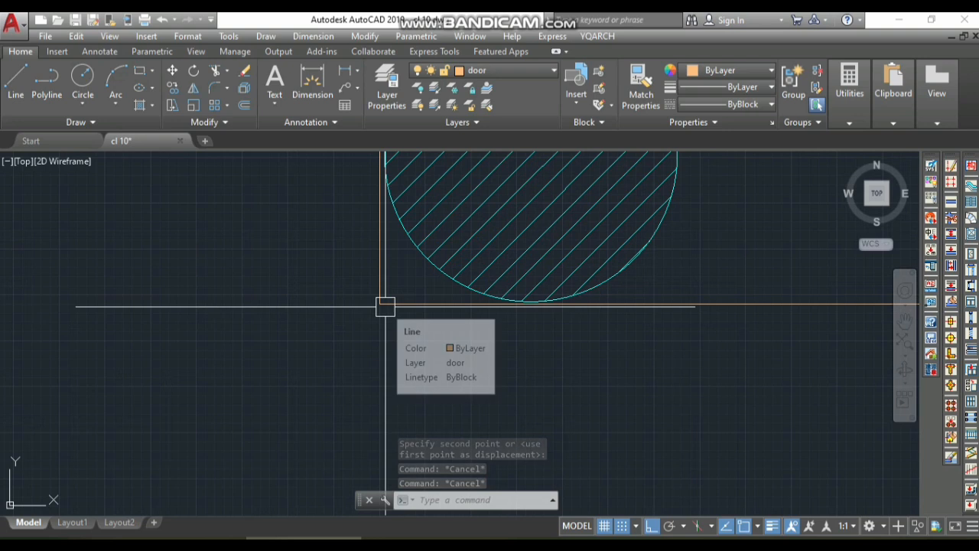
{"action": "type", "text": "dal"}
{"action": "key", "text": "space"}
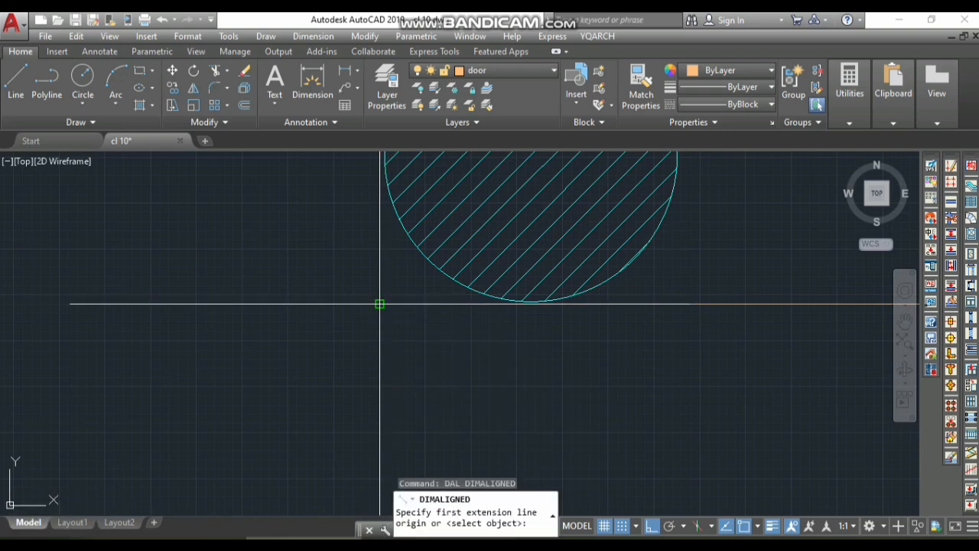
{"action": "left_click", "coordinate": [380, 302]}
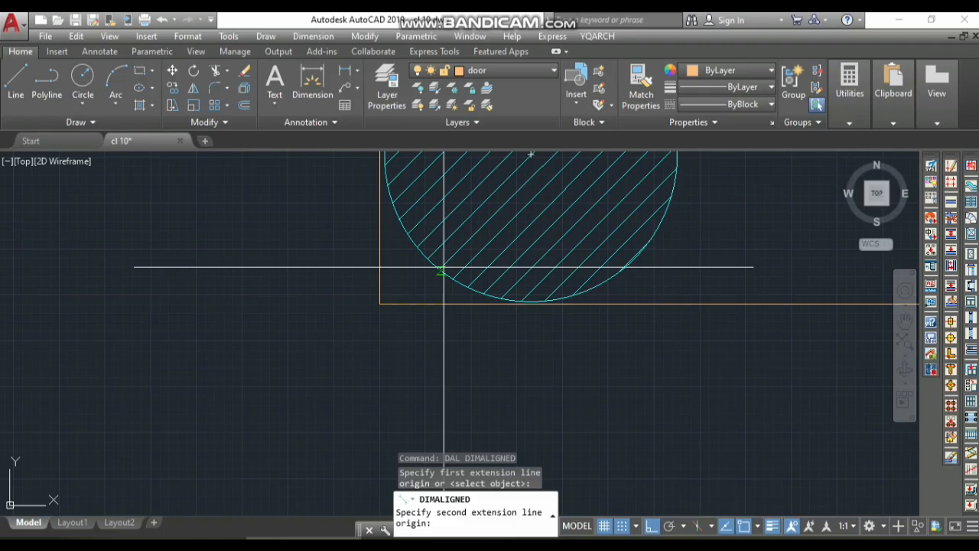
{"action": "left_click", "coordinate": [508, 304]}
{"action": "scroll", "coordinate": [483, 268], "scroll_direction": "down", "scroll_amount": 3}
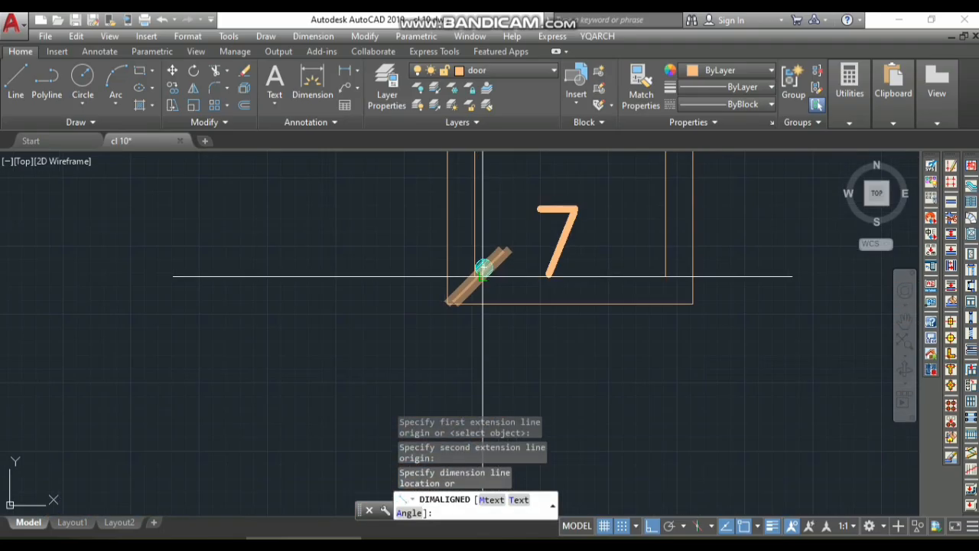
{"action": "scroll", "coordinate": [482, 276], "scroll_direction": "up", "scroll_amount": 3}
{"action": "key", "text": "Escape"}
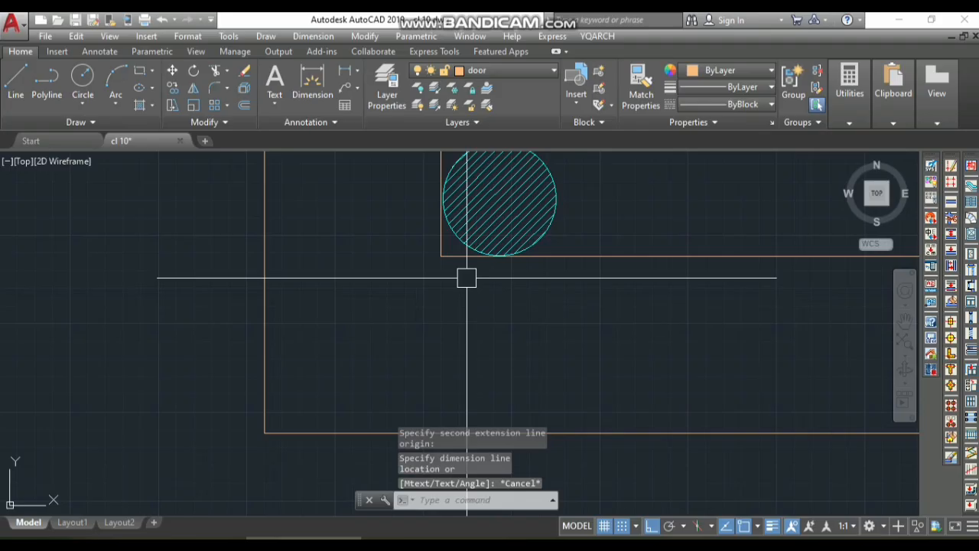
Step: Fillet the inner square's lower-left corner around the hatched bar with a 7 mm radius
{"action": "type", "text": "f"}
{"action": "key", "text": "space"}
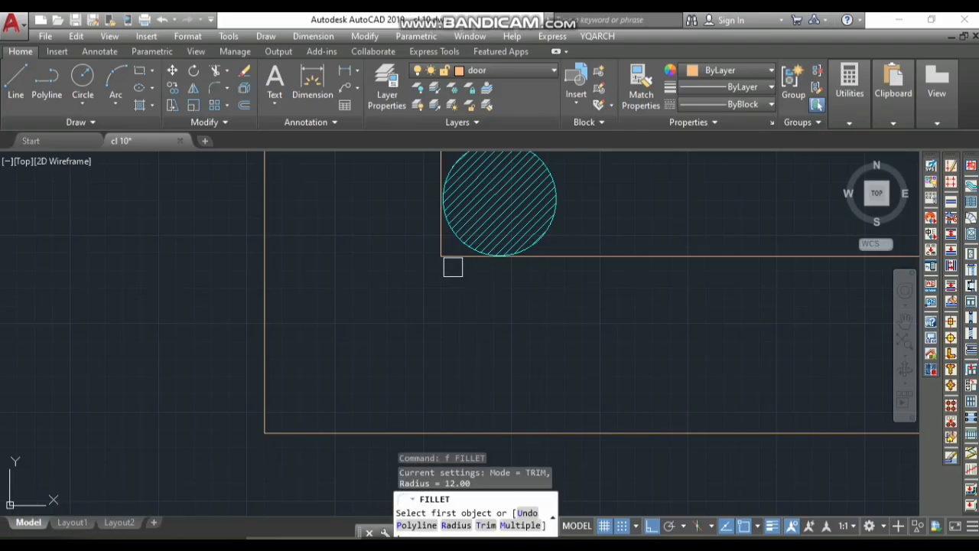
{"action": "type", "text": "r"}
{"action": "key", "text": "space"}
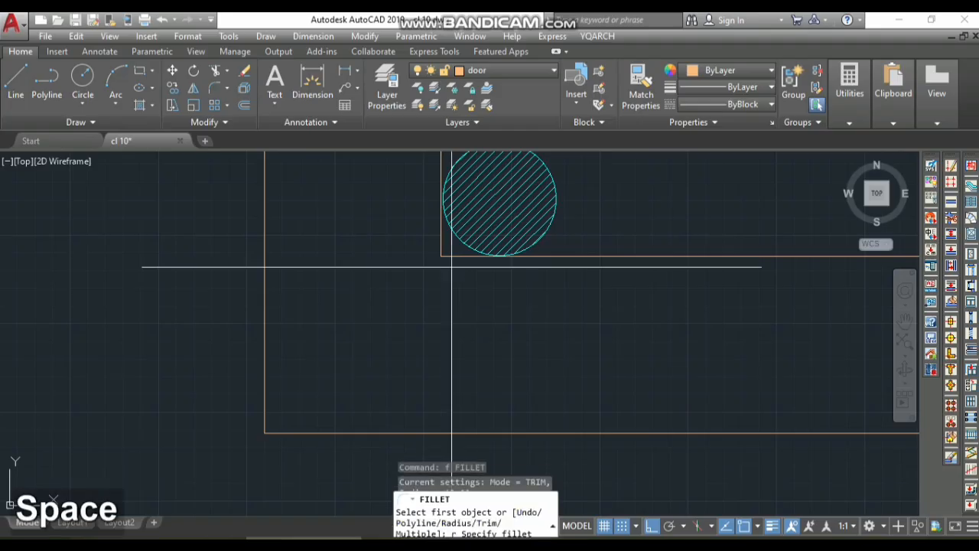
{"action": "type", "text": "7"}
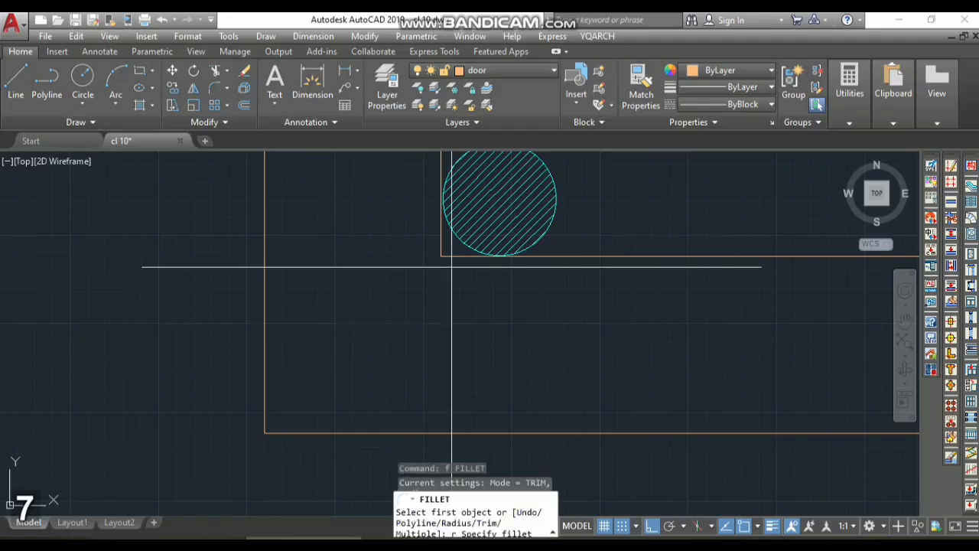
{"action": "key", "text": "space"}
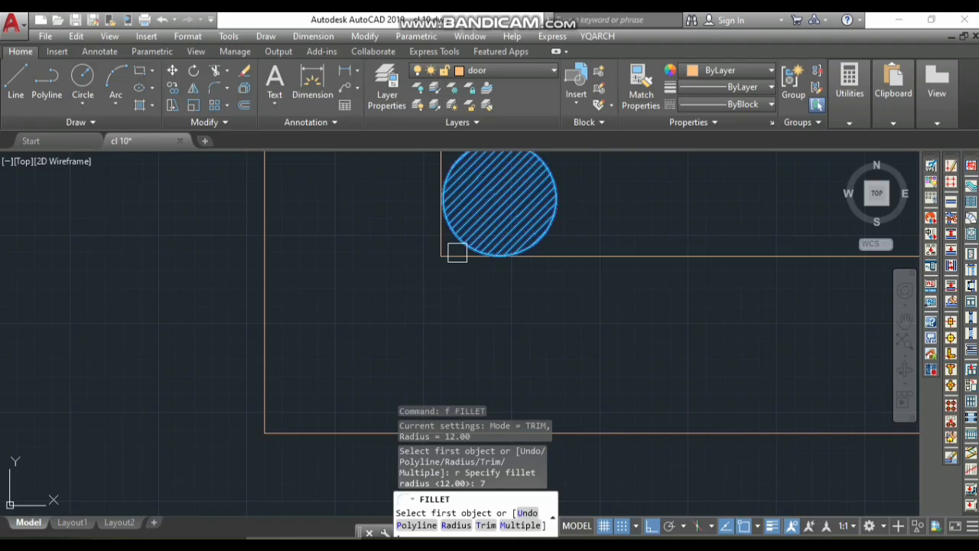
{"action": "left_click", "coordinate": [457, 252]}
{"action": "scroll", "coordinate": [456, 253], "scroll_direction": "up", "scroll_amount": 3}
{"action": "key", "text": "Escape"}
{"action": "key", "text": "space"}
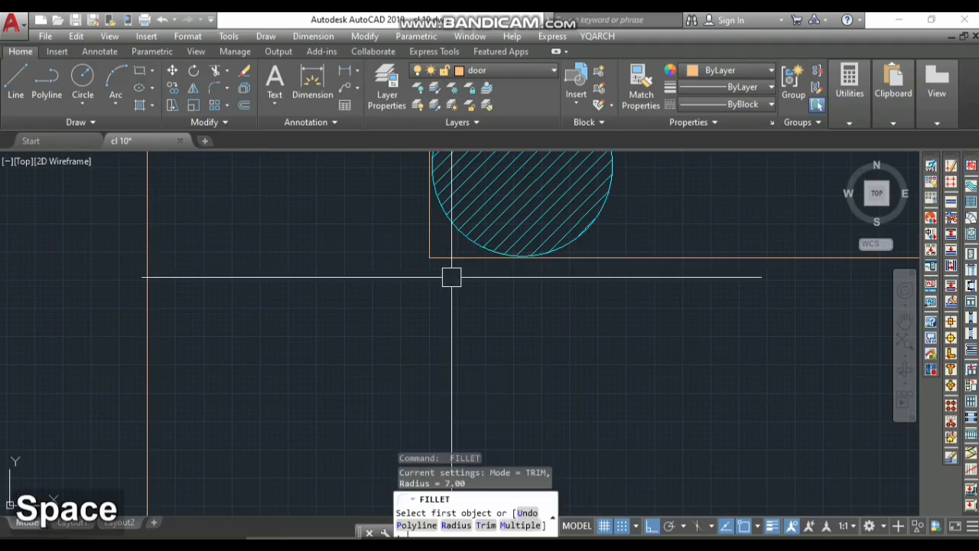
{"action": "left_click", "coordinate": [450, 258]}
{"action": "scroll", "coordinate": [439, 327], "scroll_direction": "down", "scroll_amount": 8}
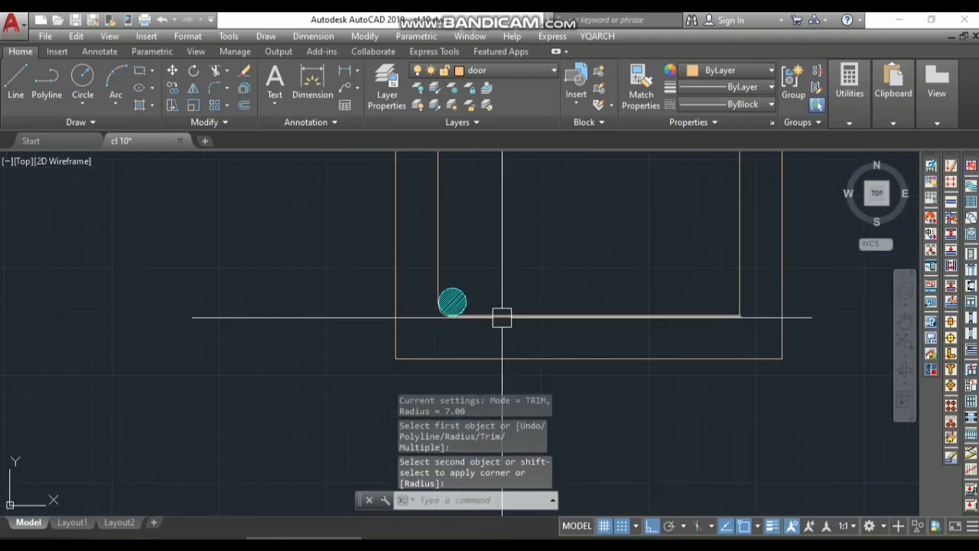
Step: Fillet the inner square's lower-right and upper-right corners with the same 7 mm radius
{"action": "key", "text": "space"}
{"action": "left_click", "coordinate": [725, 316]}
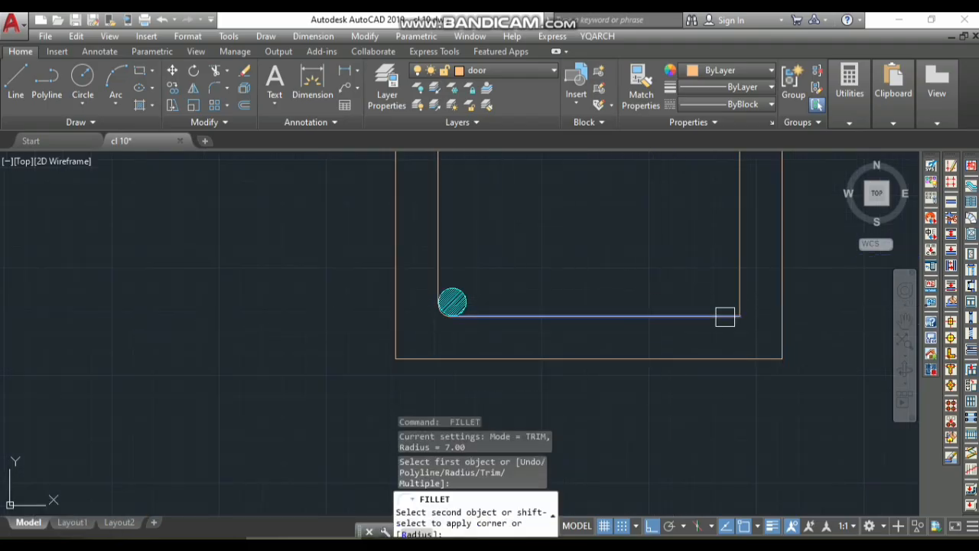
{"action": "left_click", "coordinate": [731, 293]}
{"action": "scroll", "coordinate": [691, 293], "scroll_direction": "down", "scroll_amount": 6}
{"action": "key", "text": "space"}
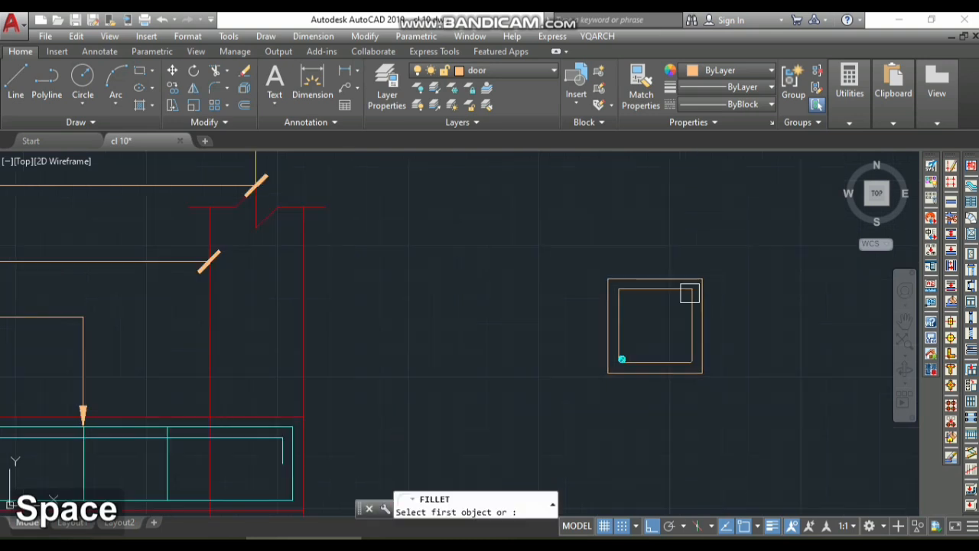
{"action": "scroll", "coordinate": [678, 280], "scroll_direction": "up", "scroll_amount": 6}
{"action": "left_click", "coordinate": [678, 280]}
{"action": "scroll", "coordinate": [675, 294], "scroll_direction": "up", "scroll_amount": 6}
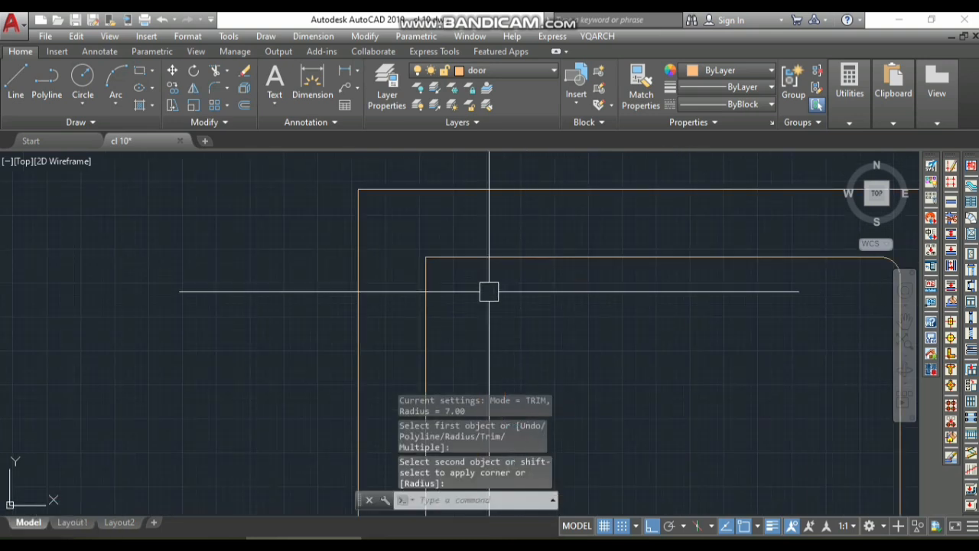
Step: Round the inner square's remaining upper-left corner with the 7 mm fillet
{"action": "key", "text": "space"}
{"action": "key", "text": "space"}
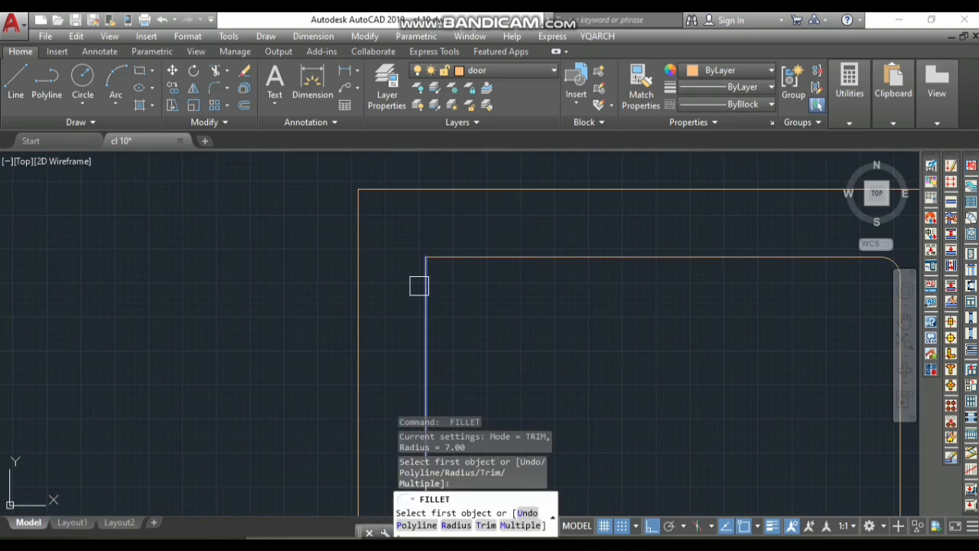
{"action": "left_click", "coordinate": [419, 285]}
Step: Mirror the lower-left bar about the section's vertical centreline into the lower-right corner, keeping the original
{"action": "scroll", "coordinate": [417, 216], "scroll_direction": "down", "scroll_amount": 6}
{"action": "scroll", "coordinate": [452, 335], "scroll_direction": "up", "scroll_amount": 8}
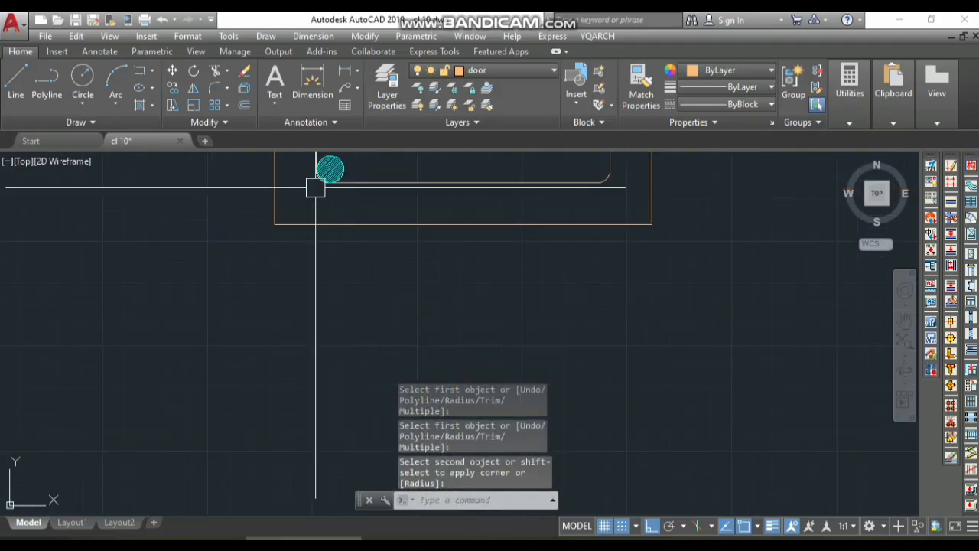
{"action": "left_click", "coordinate": [299, 261]}
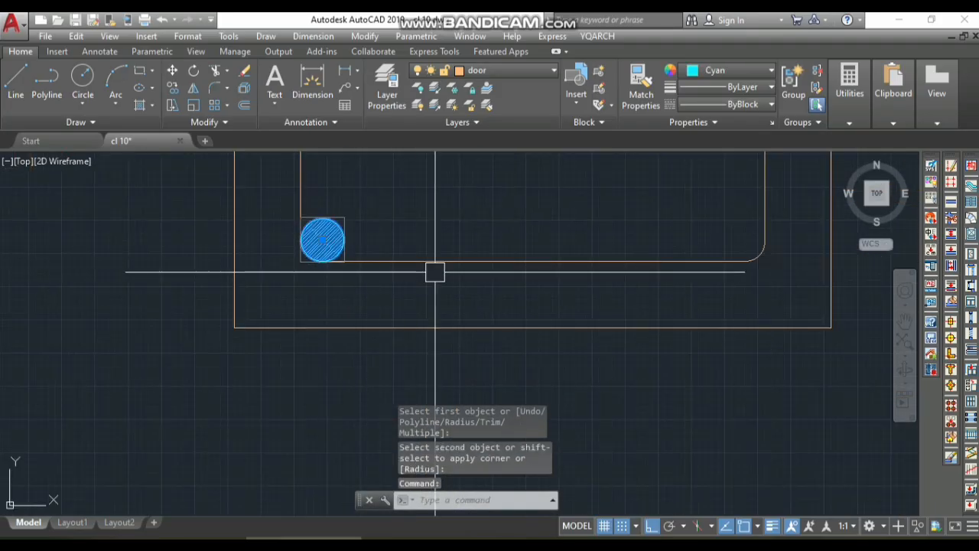
{"action": "type", "text": "mi"}
{"action": "key", "text": "space"}
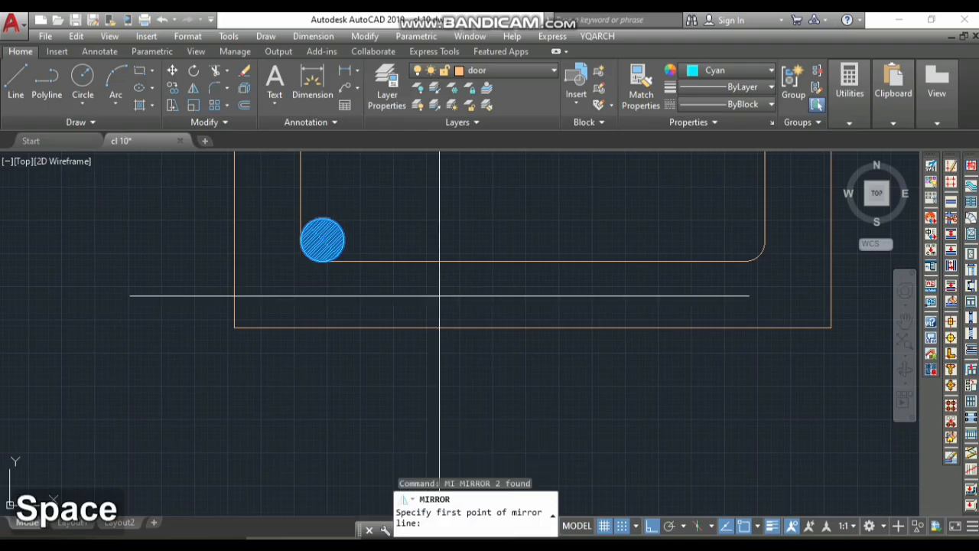
{"action": "left_click", "coordinate": [532, 268]}
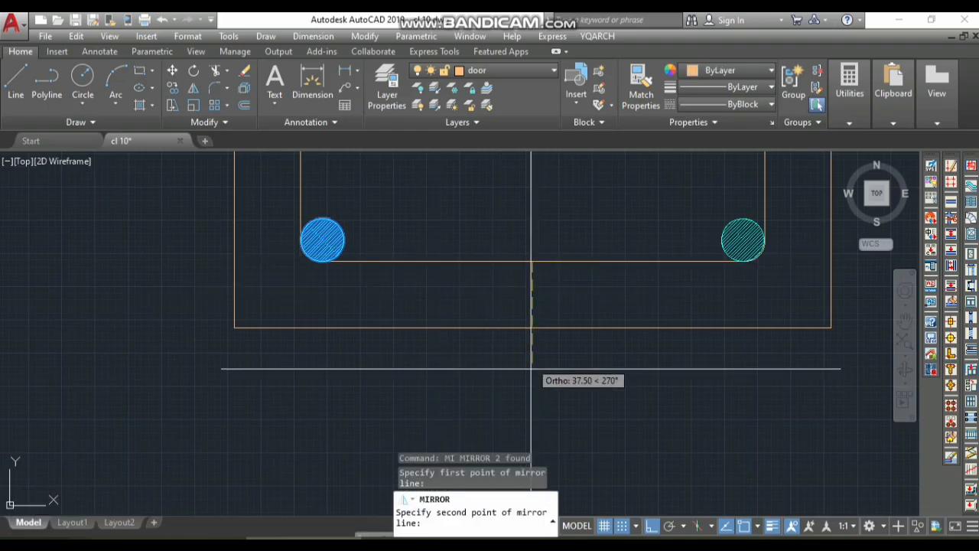
{"action": "left_click", "coordinate": [533, 394]}
{"action": "key", "text": "space"}
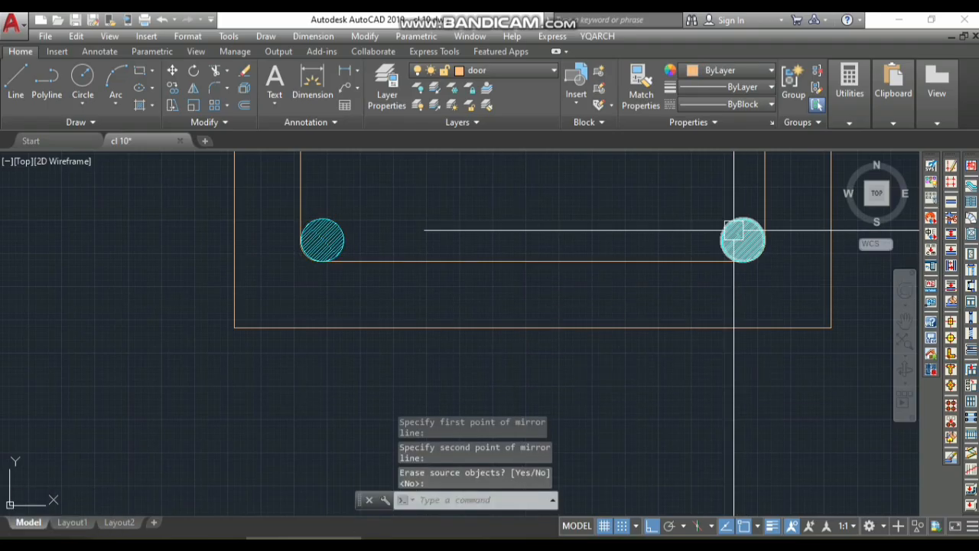
{"action": "left_click", "coordinate": [743, 236]}
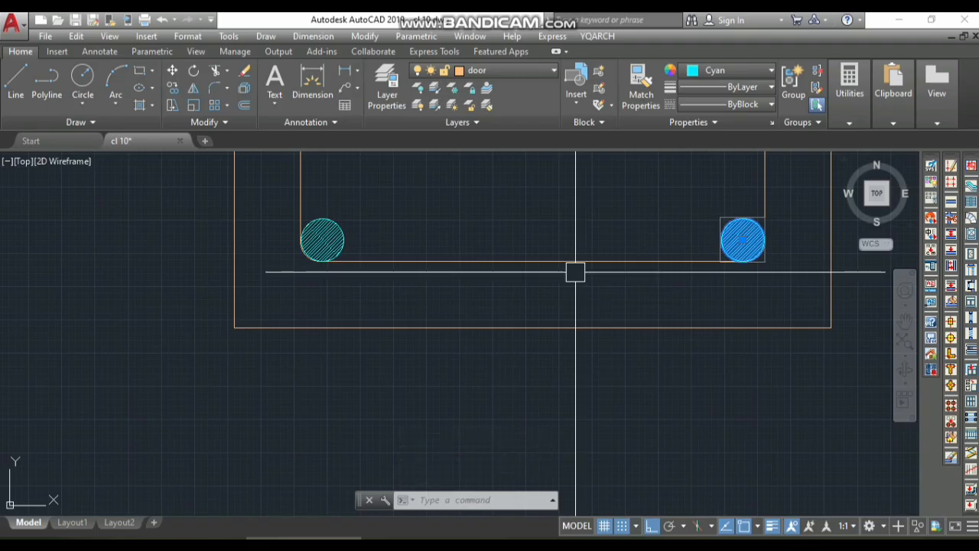
{"action": "key", "text": "Escape"}
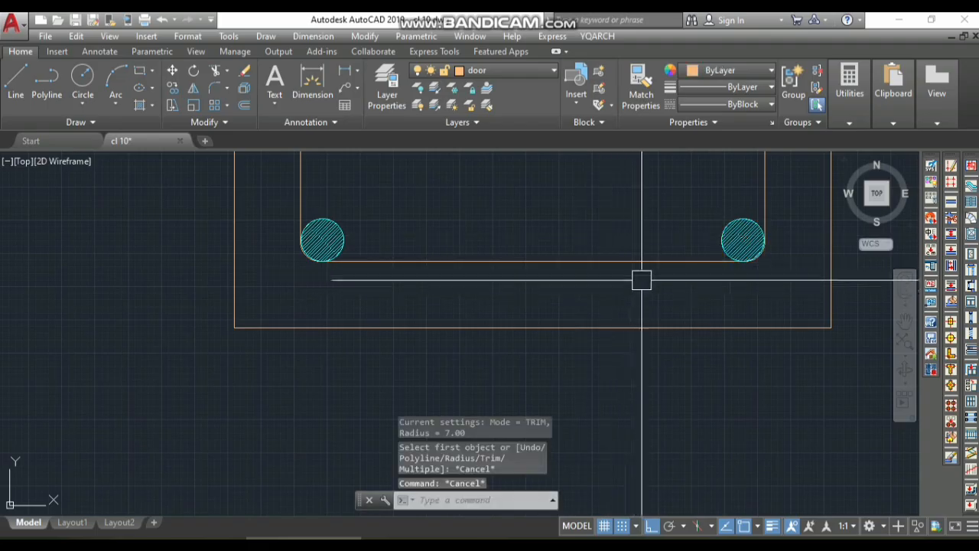
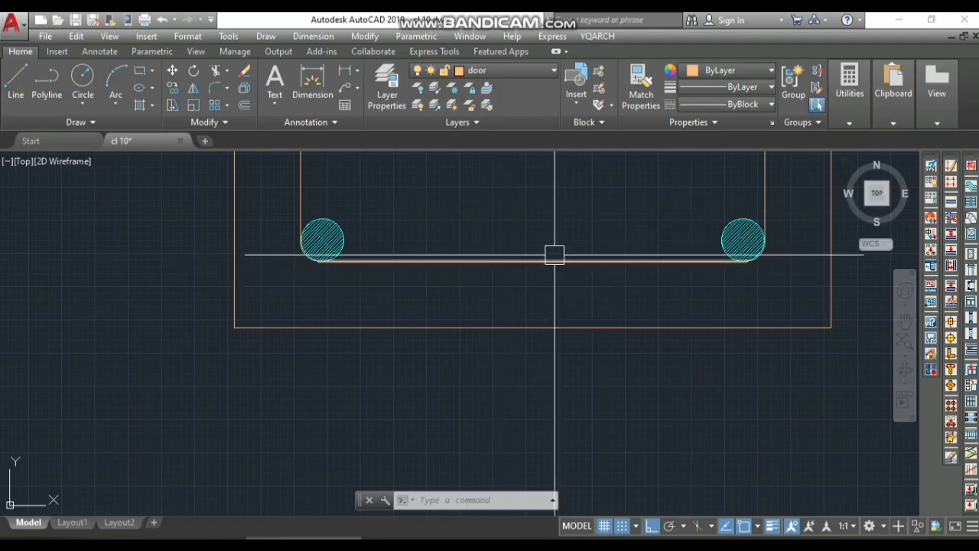
Step: Copy the lower-right bar from its bottom point to the midpoint of the stirrup's bottom line
{"action": "left_click", "coordinate": [729, 223]}
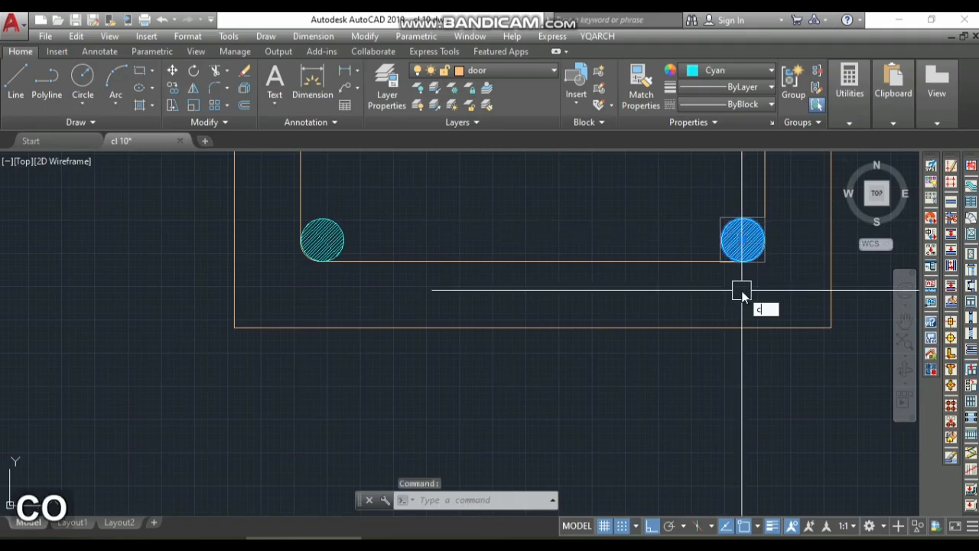
{"action": "type", "text": "o"}
{"action": "key", "text": "space"}
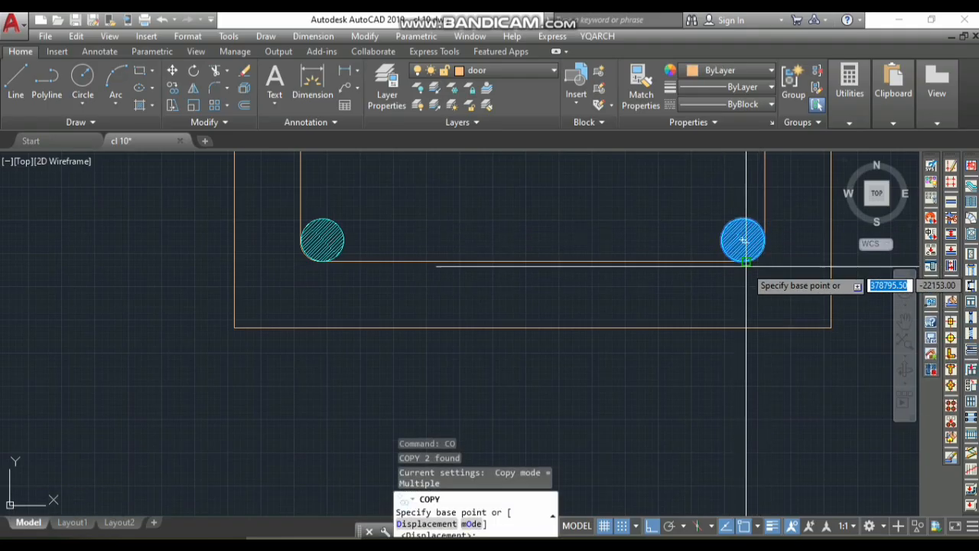
{"action": "left_click", "coordinate": [746, 263]}
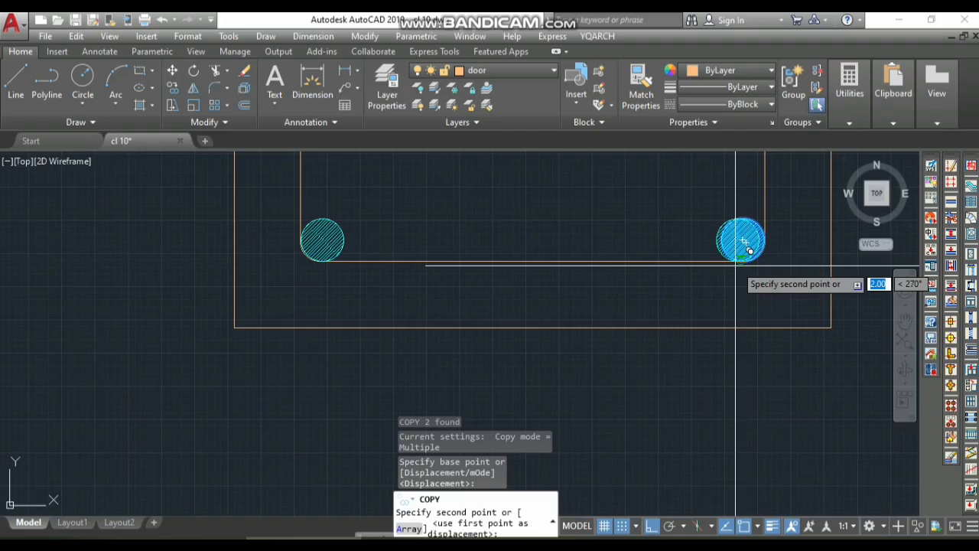
{"action": "left_click", "coordinate": [532, 261]}
{"action": "key", "text": "Escape"}
Step: Examine the beam elevation around section line 1-1 and compare its top and bottom bars with the cross-section
{"action": "scroll", "coordinate": [615, 286], "scroll_direction": "down", "scroll_amount": 6}
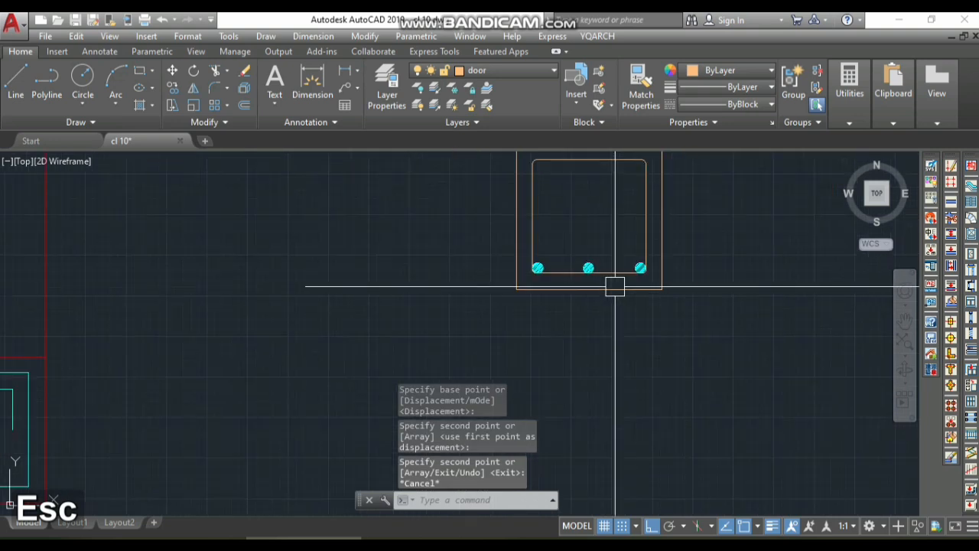
{"action": "scroll", "coordinate": [480, 308], "scroll_direction": "down", "scroll_amount": 2}
{"action": "scroll", "coordinate": [547, 188], "scroll_direction": "up", "scroll_amount": 3}
{"action": "scroll", "coordinate": [457, 227], "scroll_direction": "down", "scroll_amount": 2}
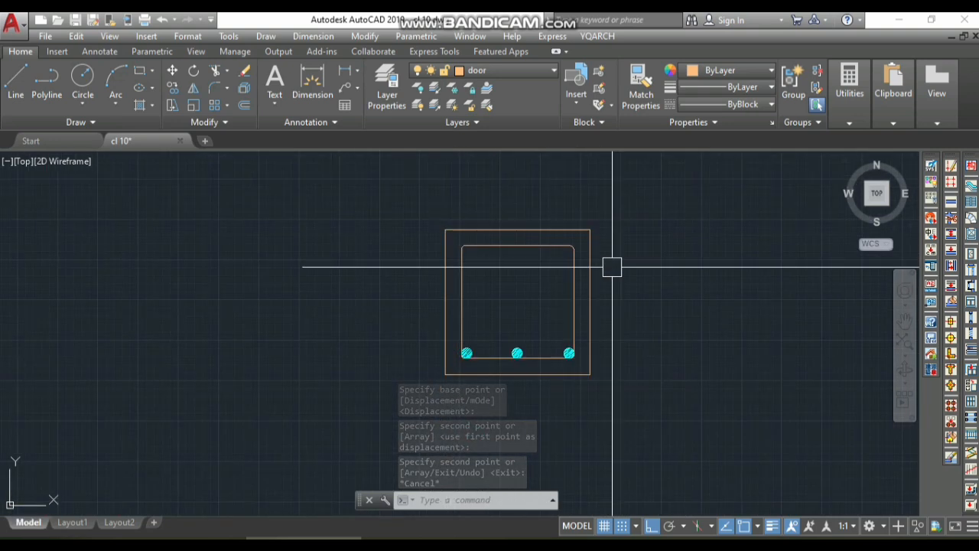
{"action": "scroll", "coordinate": [581, 227], "scroll_direction": "up", "scroll_amount": 4}
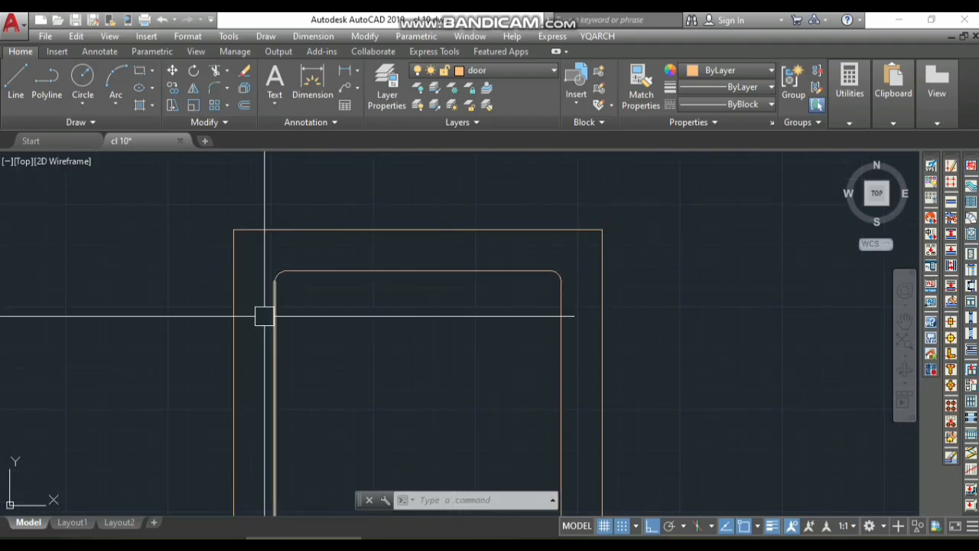
{"action": "scroll", "coordinate": [498, 361], "scroll_direction": "down", "scroll_amount": 10}
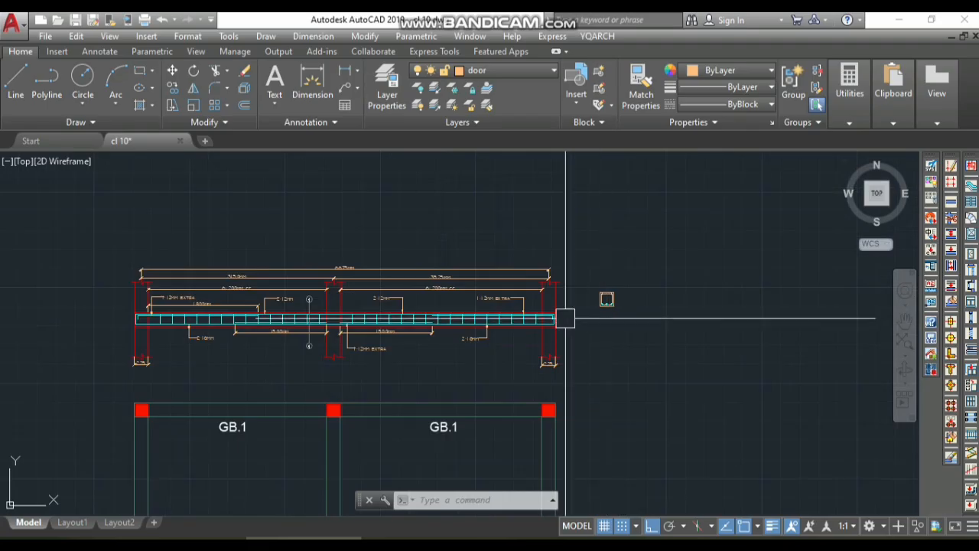
{"action": "scroll", "coordinate": [279, 323], "scroll_direction": "up", "scroll_amount": 10}
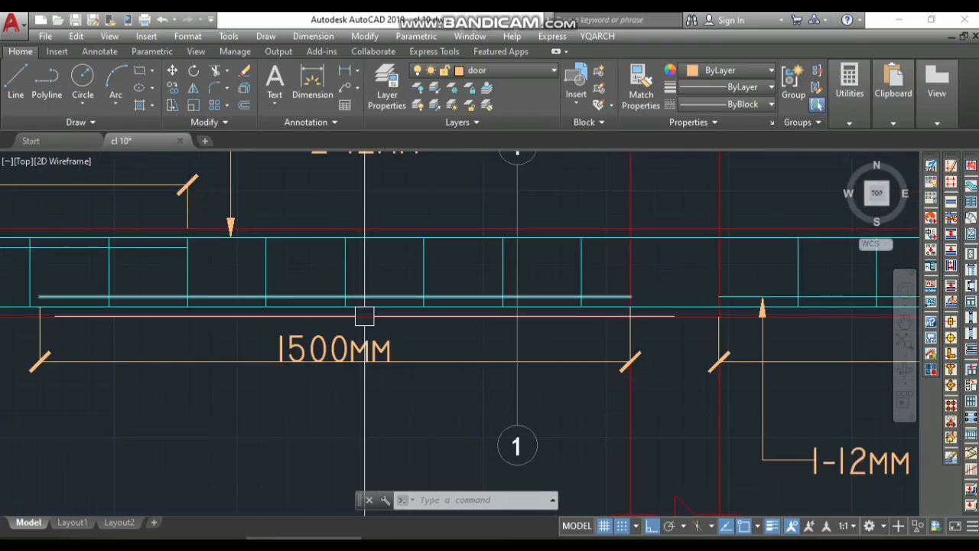
{"action": "scroll", "coordinate": [392, 285], "scroll_direction": "down", "scroll_amount": 4}
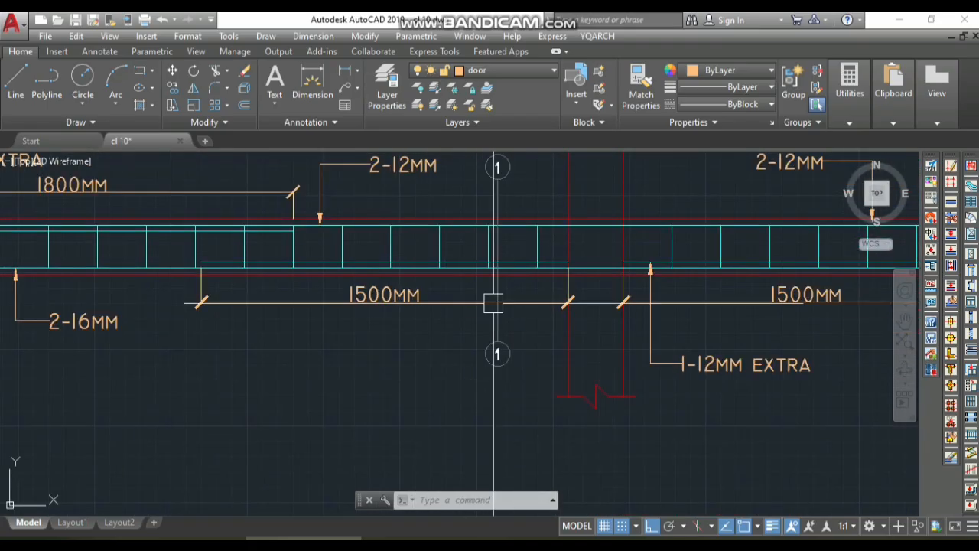
{"action": "scroll", "coordinate": [500, 279], "scroll_direction": "up", "scroll_amount": 3}
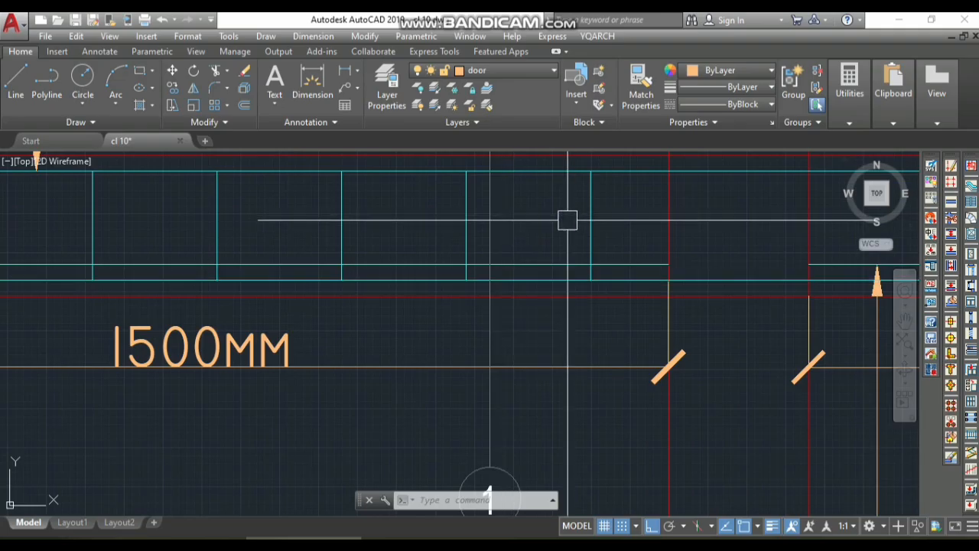
{"action": "scroll", "coordinate": [374, 332], "scroll_direction": "down", "scroll_amount": 8}
{"action": "scroll", "coordinate": [396, 356], "scroll_direction": "up", "scroll_amount": 10}
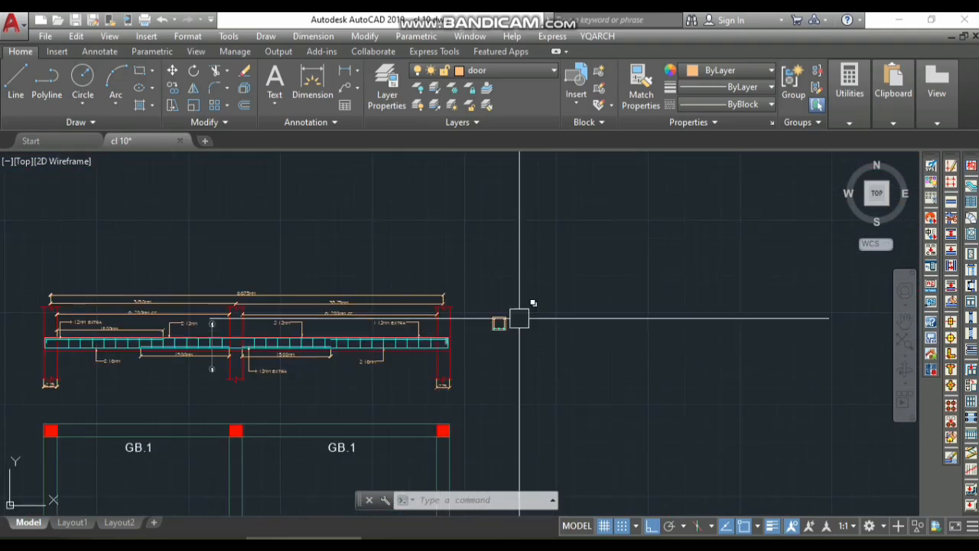
{"action": "scroll", "coordinate": [445, 413], "scroll_direction": "up", "scroll_amount": 4}
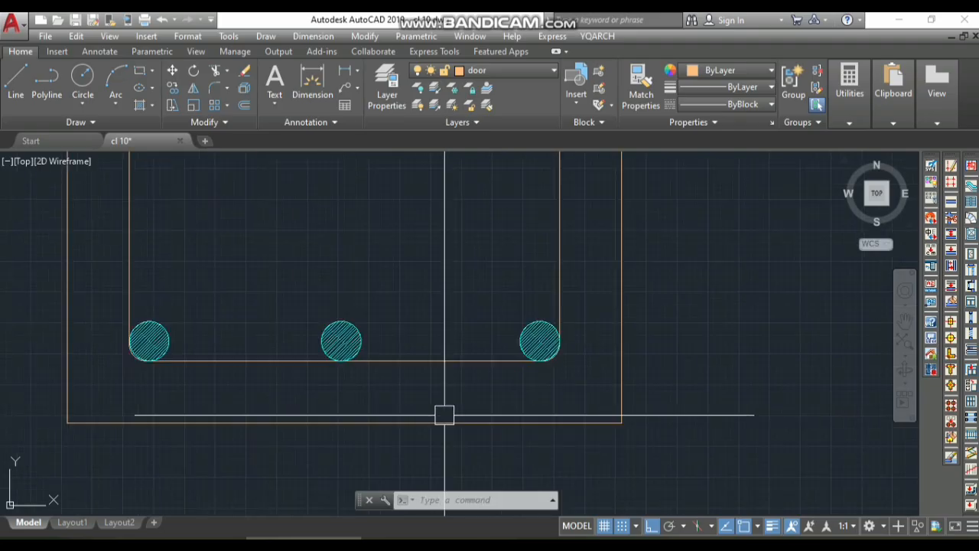
Step: Mirror the two bottom corner bars about the section's horizontal centreline into the stirrup's upper corners, keeping the originals
{"action": "left_click", "coordinate": [528, 345]}
{"action": "scroll", "coordinate": [372, 367], "scroll_direction": "down", "scroll_amount": 5}
{"action": "scroll", "coordinate": [437, 358], "scroll_direction": "up", "scroll_amount": 3}
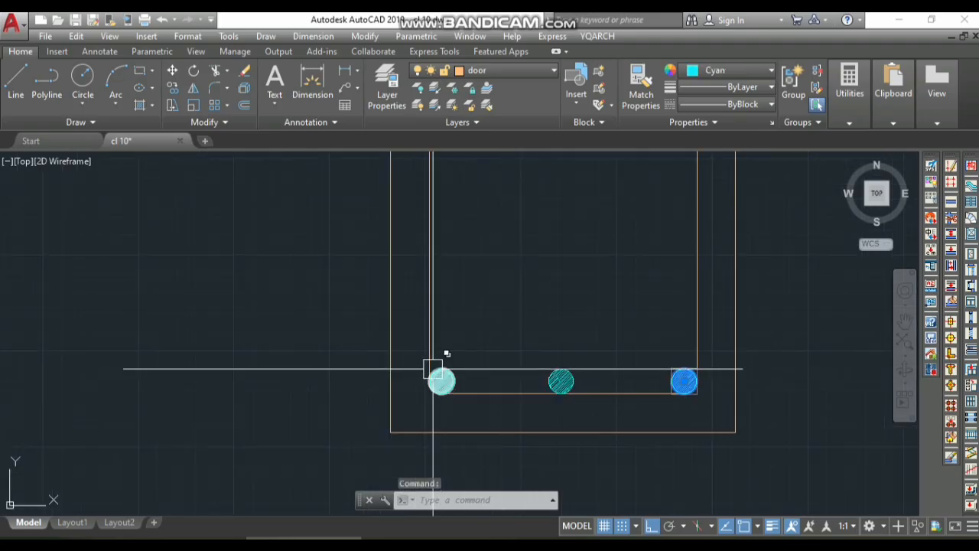
{"action": "left_click", "coordinate": [442, 378]}
{"action": "scroll", "coordinate": [444, 378], "scroll_direction": "down", "scroll_amount": 5}
{"action": "scroll", "coordinate": [472, 383], "scroll_direction": "up", "scroll_amount": 3}
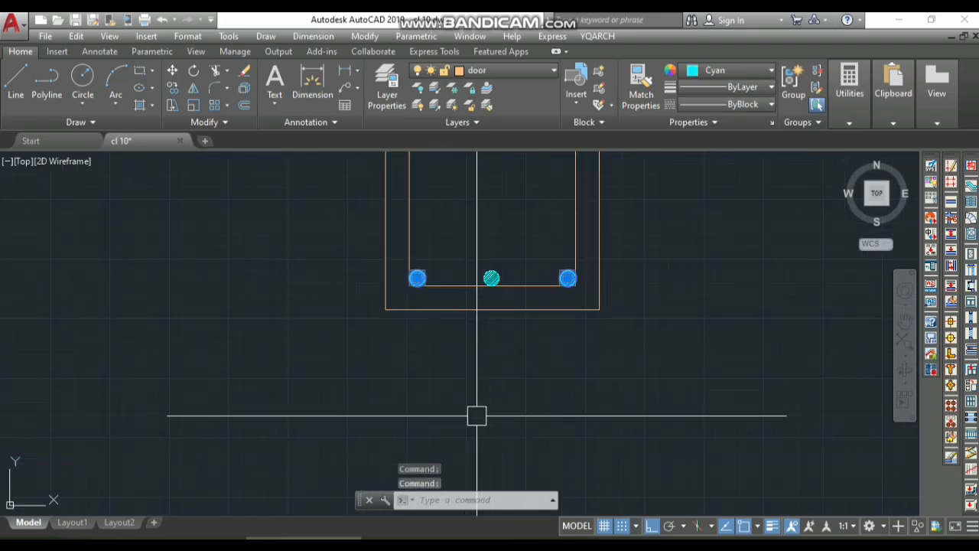
{"action": "key", "text": "space"}
{"action": "scroll", "coordinate": [493, 413], "scroll_direction": "down", "scroll_amount": 4}
{"action": "scroll", "coordinate": [511, 375], "scroll_direction": "up", "scroll_amount": 2}
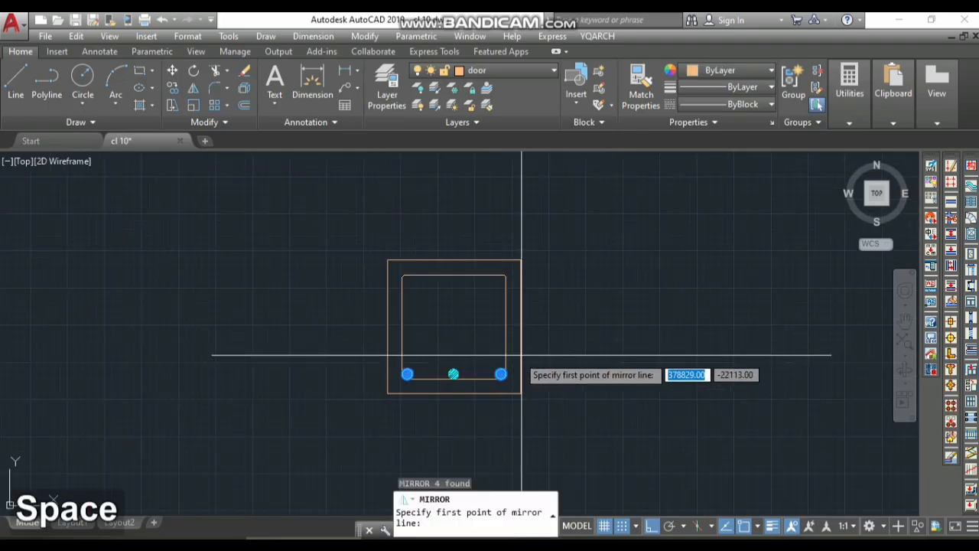
{"action": "left_click", "coordinate": [505, 327]}
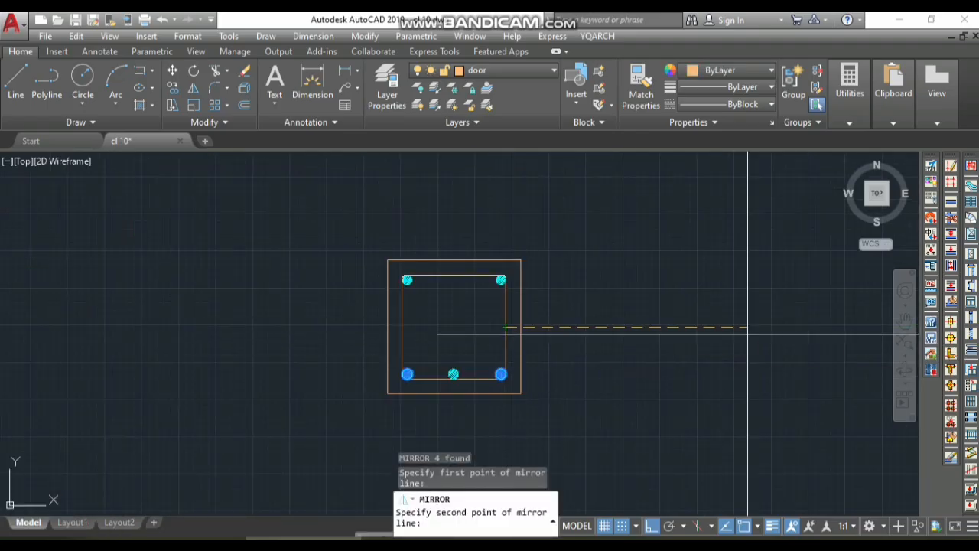
{"action": "left_click", "coordinate": [746, 337]}
{"action": "key", "text": "space"}
{"action": "scroll", "coordinate": [496, 286], "scroll_direction": "up", "scroll_amount": 6}
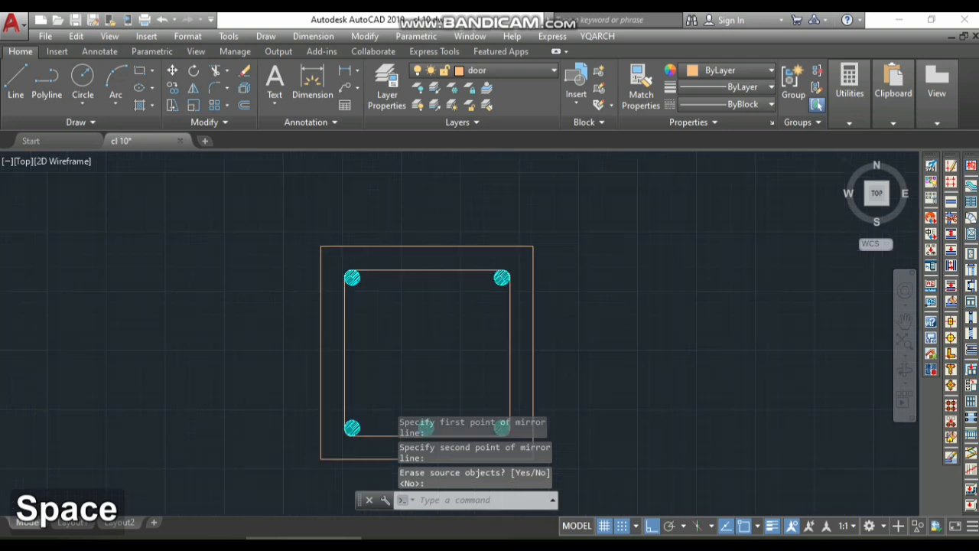
Step: Draw a diagonal hook line from the stirrup's top edge past the upper-right bar, sloping down into the section
{"action": "type", "text": "l"}
{"action": "key", "text": "space"}
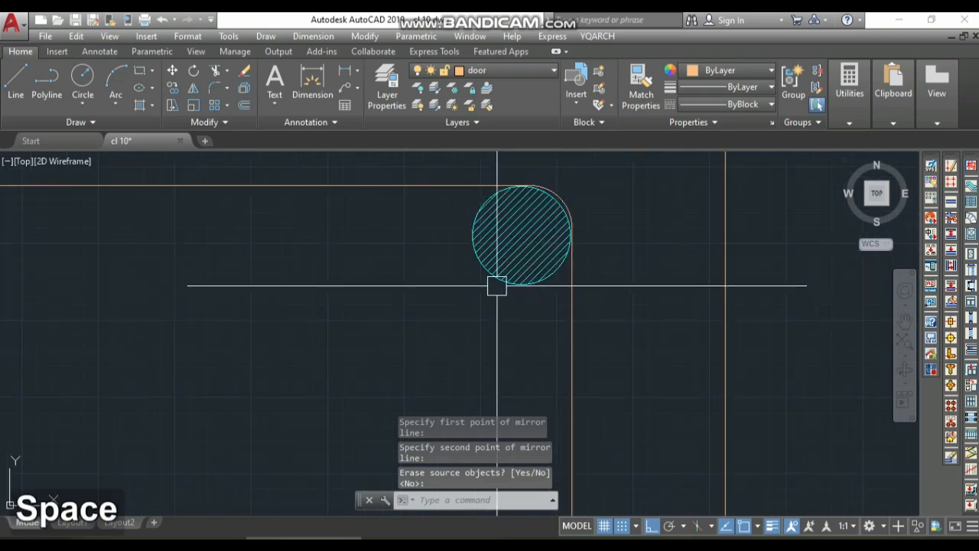
{"action": "left_click", "coordinate": [501, 185]}
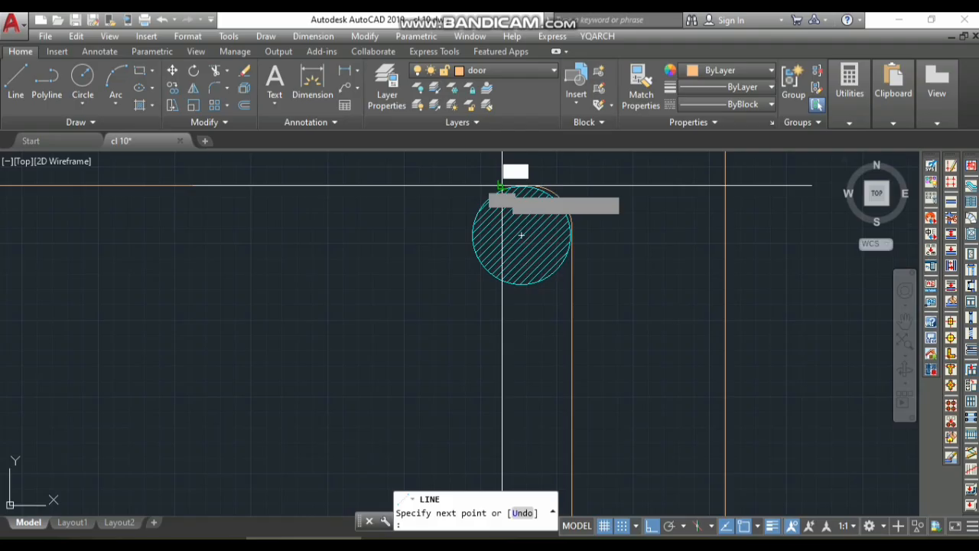
{"action": "left_click", "coordinate": [420, 274]}
{"action": "key", "text": "space"}
Step: Draw a second, roughly parallel hook line from the lower right of the upper-right bar down into the section
{"action": "key", "text": "space"}
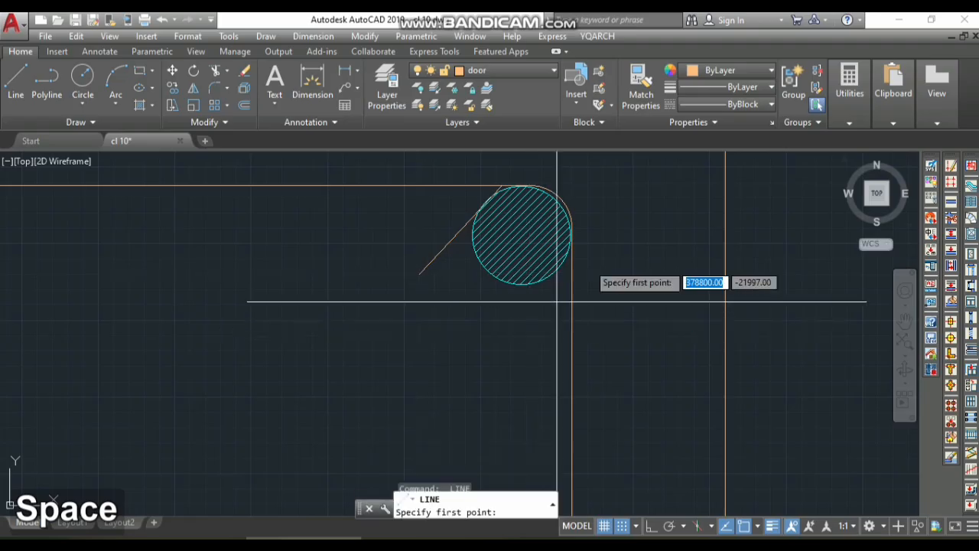
{"action": "left_click", "coordinate": [568, 251]}
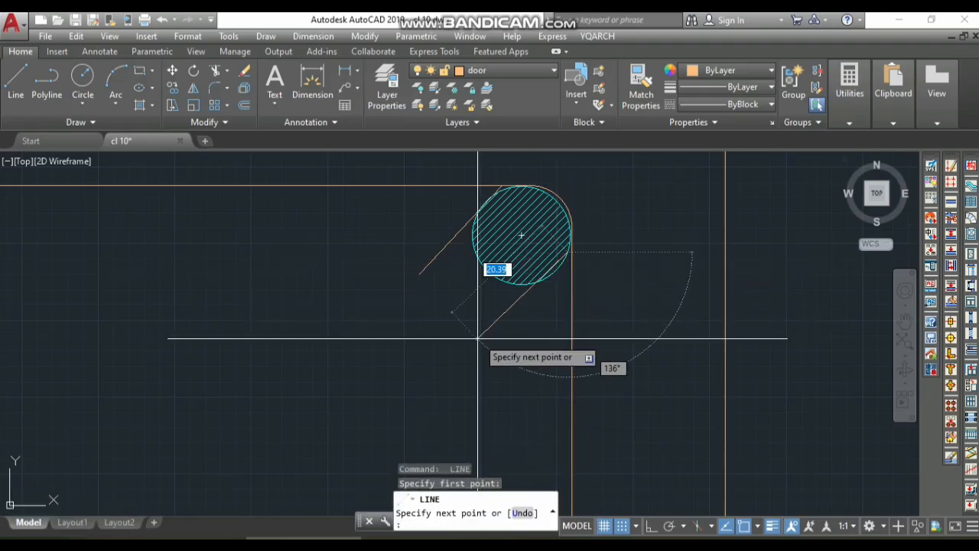
{"action": "key", "text": "Escape"}
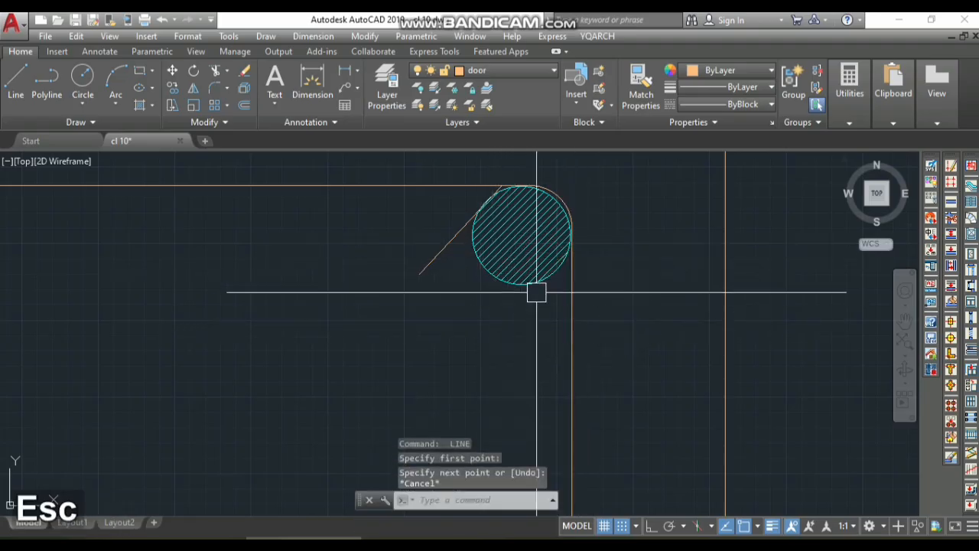
{"action": "key", "text": "space"}
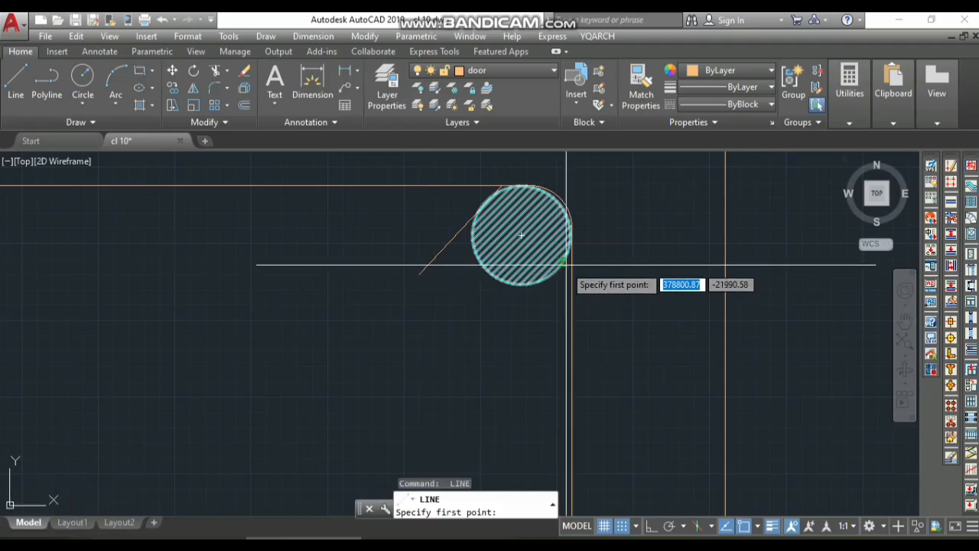
{"action": "left_click", "coordinate": [569, 267]}
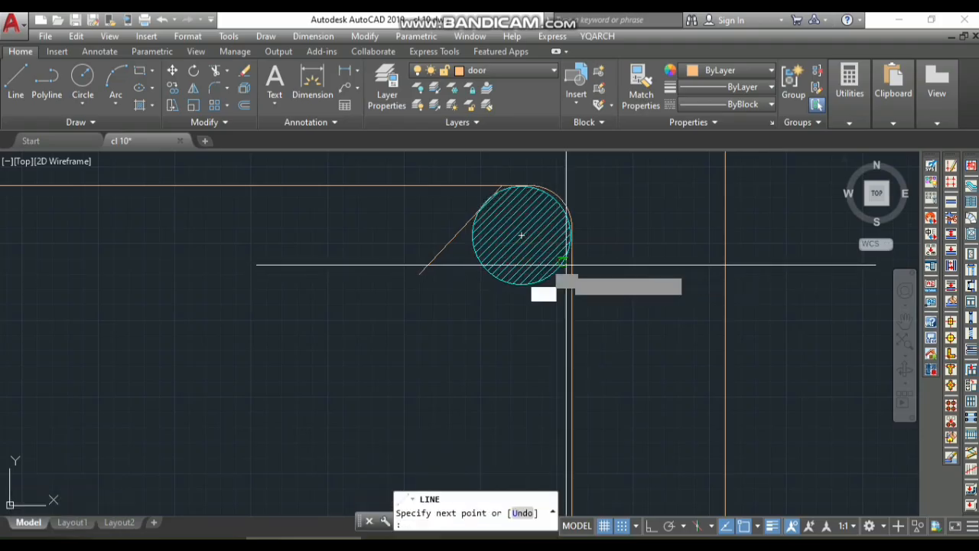
{"action": "left_click", "coordinate": [486, 332]}
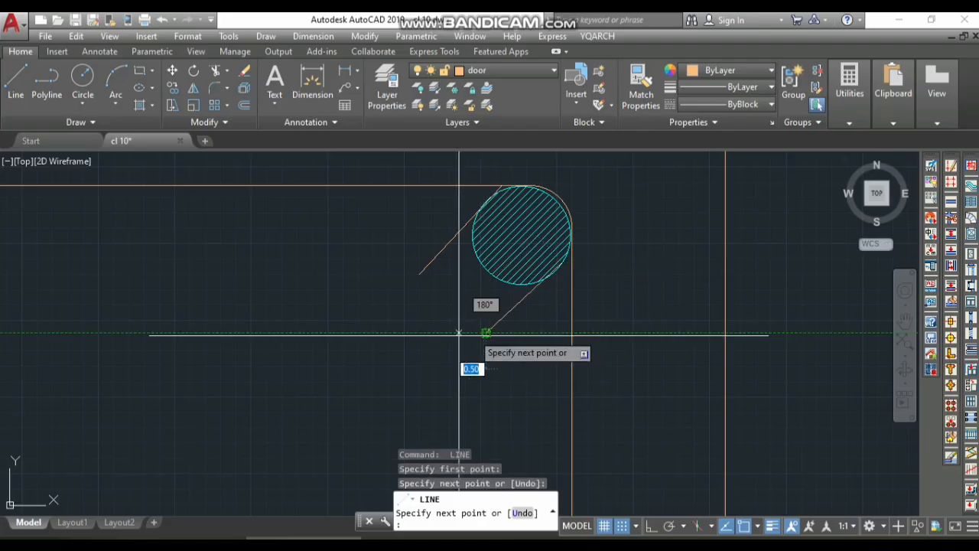
{"action": "key", "text": "Escape"}
Step: Match the upper-right bar's properties onto the two hook lines and the adjoining stirrup lines
{"action": "type", "text": "ma"}
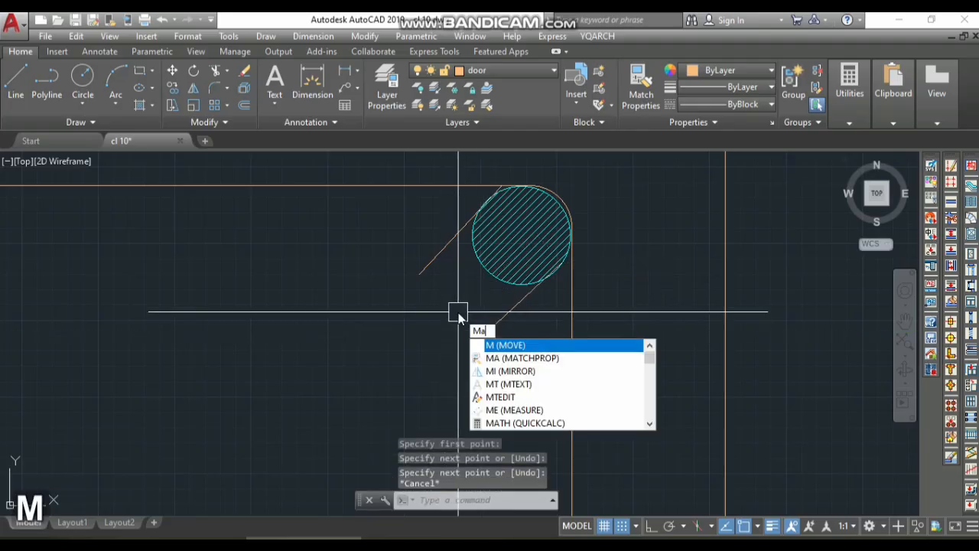
{"action": "key", "text": "space"}
{"action": "left_click", "coordinate": [491, 253]}
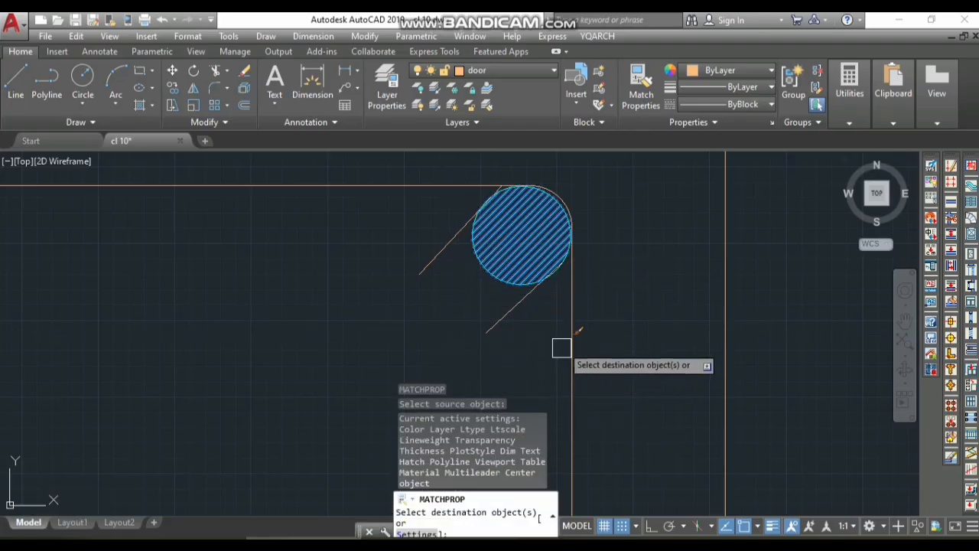
{"action": "left_click", "coordinate": [566, 344]}
{"action": "left_click", "coordinate": [514, 321]}
{"action": "left_click", "coordinate": [447, 248]}
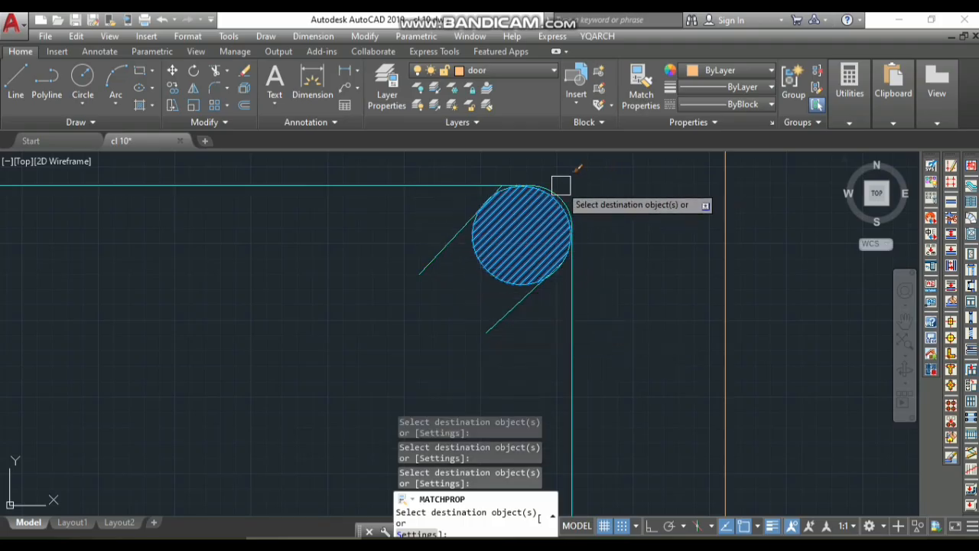
Step: Apply the same bar properties to the stirrup's remaining sides and rounded corners
{"action": "scroll", "coordinate": [618, 203], "scroll_direction": "down", "scroll_amount": 8}
{"action": "left_click", "coordinate": [564, 253]}
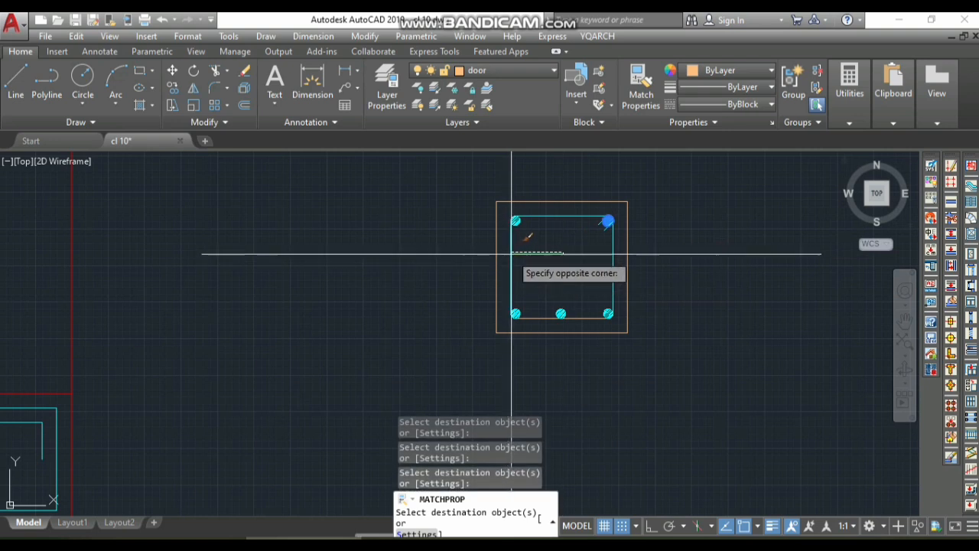
{"action": "left_click", "coordinate": [540, 329]}
{"action": "scroll", "coordinate": [540, 328], "scroll_direction": "up", "scroll_amount": 2}
{"action": "left_click", "coordinate": [498, 242]}
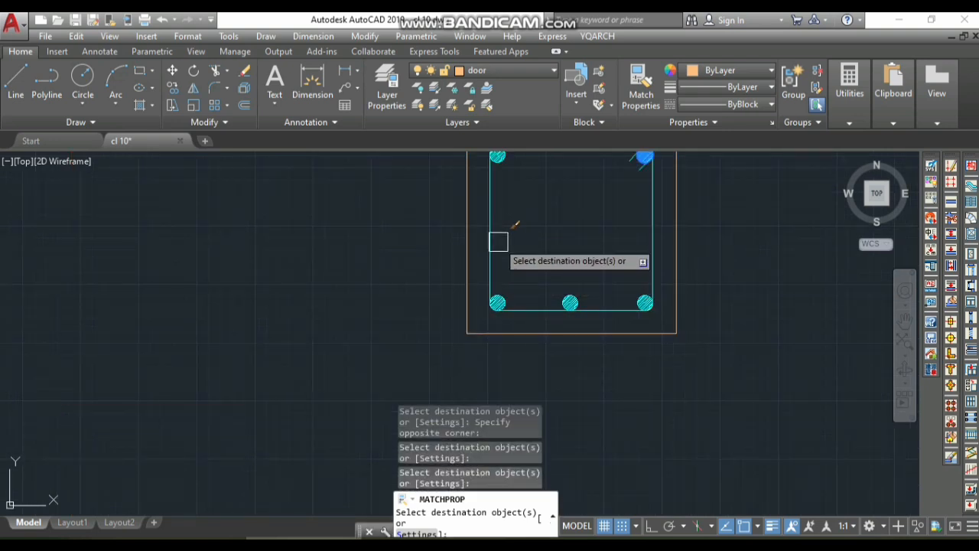
{"action": "scroll", "coordinate": [601, 316], "scroll_direction": "up", "scroll_amount": 5}
{"action": "scroll", "coordinate": [757, 254], "scroll_direction": "down", "scroll_amount": 6}
{"action": "scroll", "coordinate": [444, 275], "scroll_direction": "up", "scroll_amount": 4}
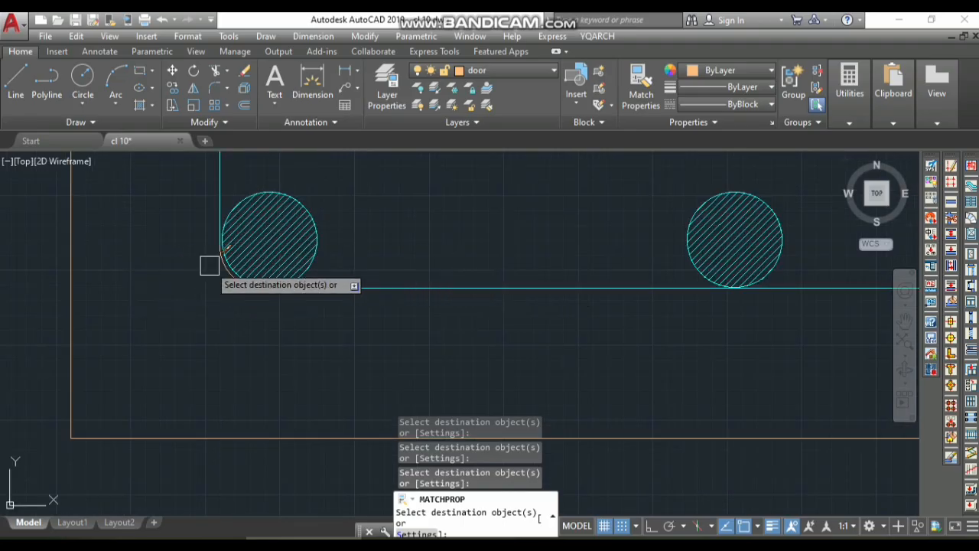
{"action": "scroll", "coordinate": [222, 309], "scroll_direction": "down", "scroll_amount": 5}
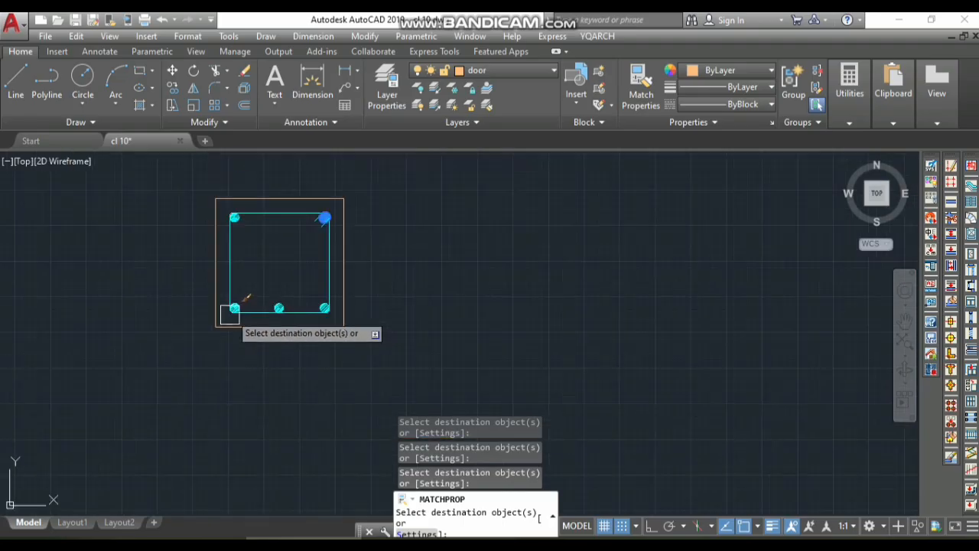
{"action": "scroll", "coordinate": [227, 219], "scroll_direction": "up", "scroll_amount": 5}
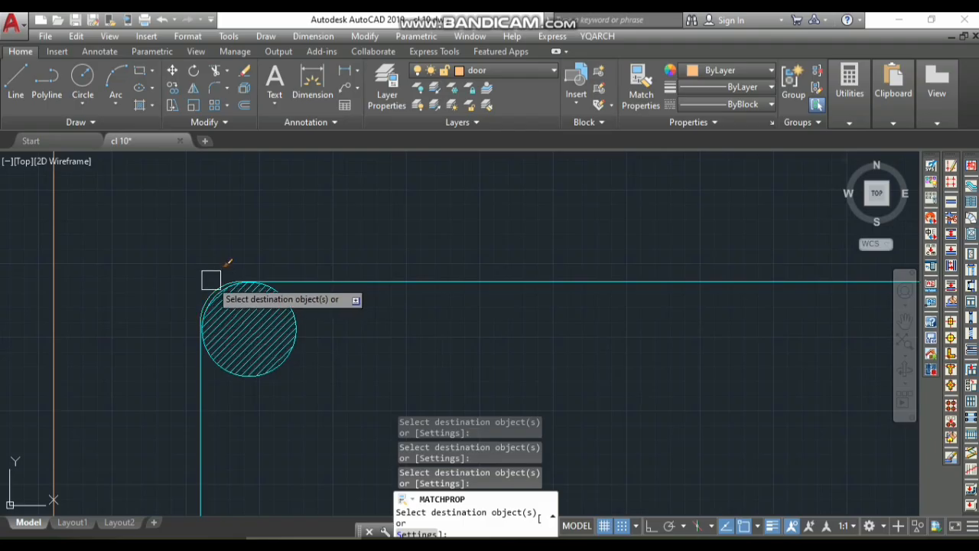
{"action": "key", "text": "space"}
Step: Match the red column line's properties from the beam elevation onto the cross-section's outer square
{"action": "scroll", "coordinate": [321, 267], "scroll_direction": "down", "scroll_amount": 8}
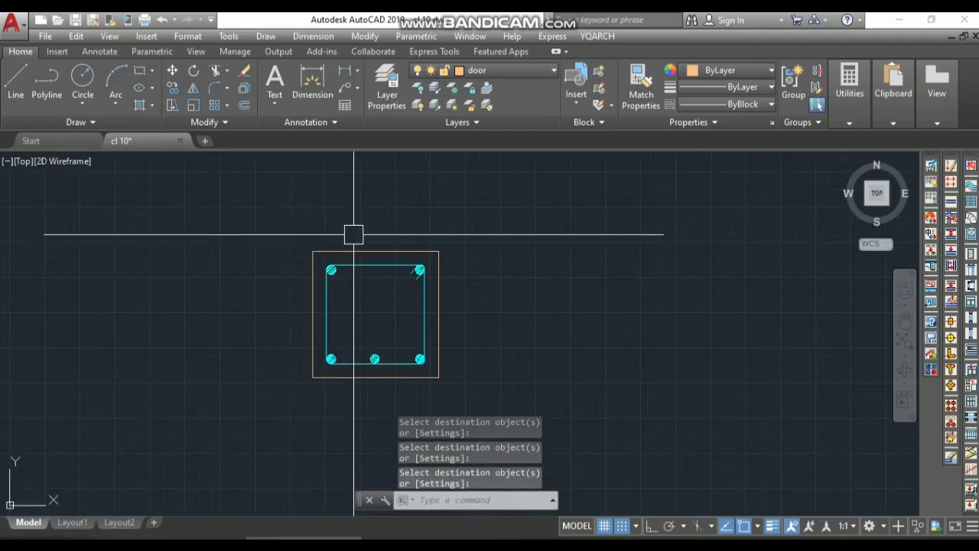
{"action": "scroll", "coordinate": [553, 288], "scroll_direction": "down", "scroll_amount": 6}
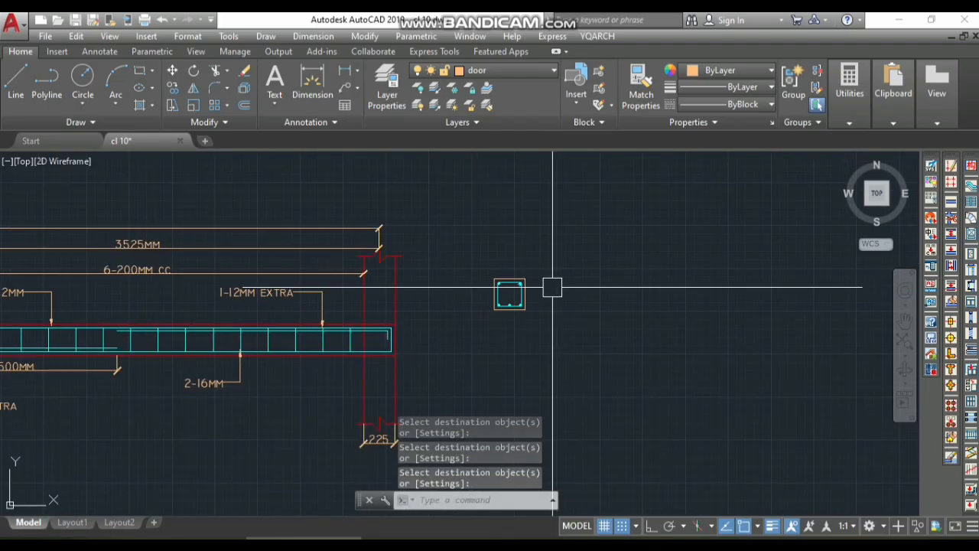
{"action": "type", "text": "ma"}
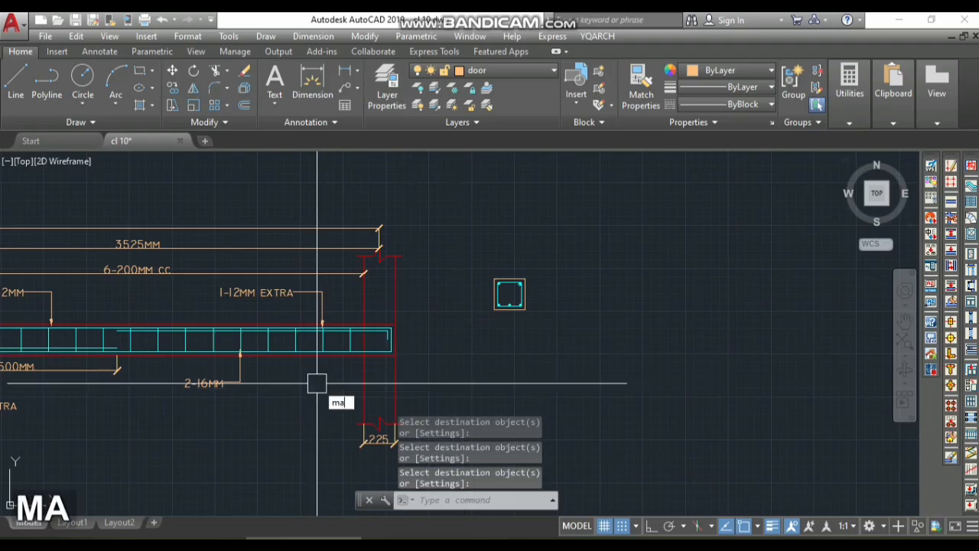
{"action": "key", "text": "space"}
{"action": "left_click", "coordinate": [385, 380]}
{"action": "scroll", "coordinate": [533, 256], "scroll_direction": "up", "scroll_amount": 4}
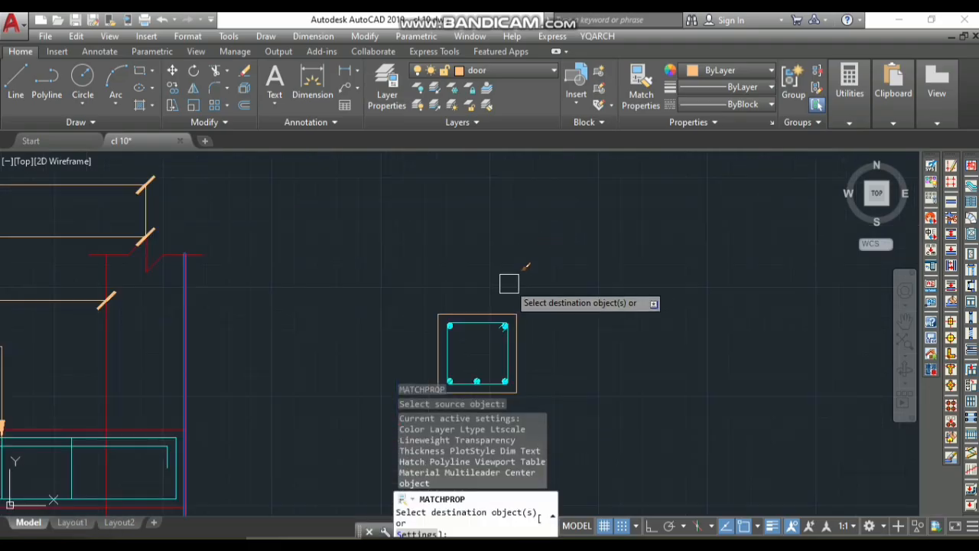
{"action": "key", "text": "space"}
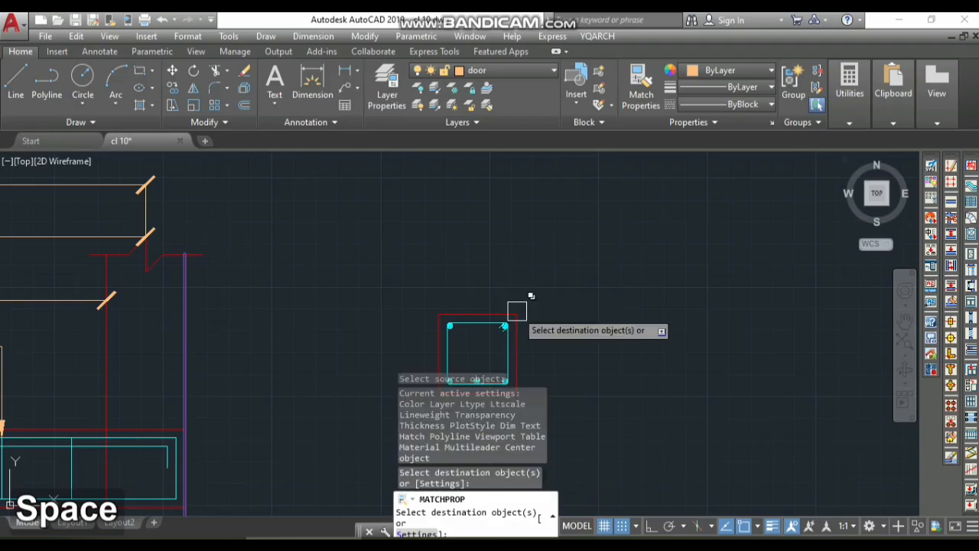
Step: Locate the finished SECTION-1 detail beside the upper beam and examine its bar leaders and labels
{"action": "scroll", "coordinate": [487, 285], "scroll_direction": "down", "scroll_amount": 3}
{"action": "scroll", "coordinate": [488, 336], "scroll_direction": "up", "scroll_amount": 3}
{"action": "scroll", "coordinate": [483, 324], "scroll_direction": "down", "scroll_amount": 7}
{"action": "scroll", "coordinate": [483, 319], "scroll_direction": "down", "scroll_amount": 1}
{"action": "scroll", "coordinate": [482, 306], "scroll_direction": "up", "scroll_amount": 9}
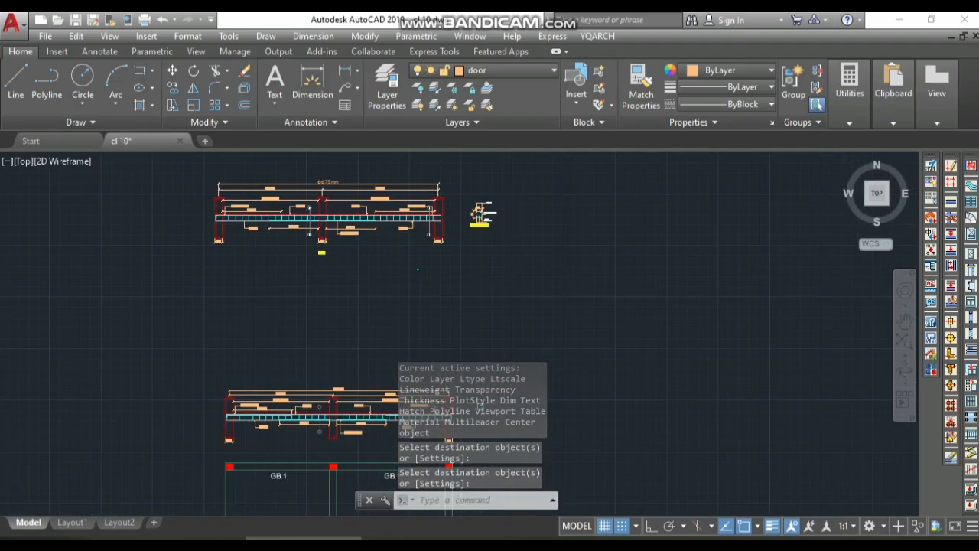
{"action": "scroll", "coordinate": [467, 276], "scroll_direction": "up", "scroll_amount": 4}
{"action": "scroll", "coordinate": [444, 261], "scroll_direction": "down", "scroll_amount": 2}
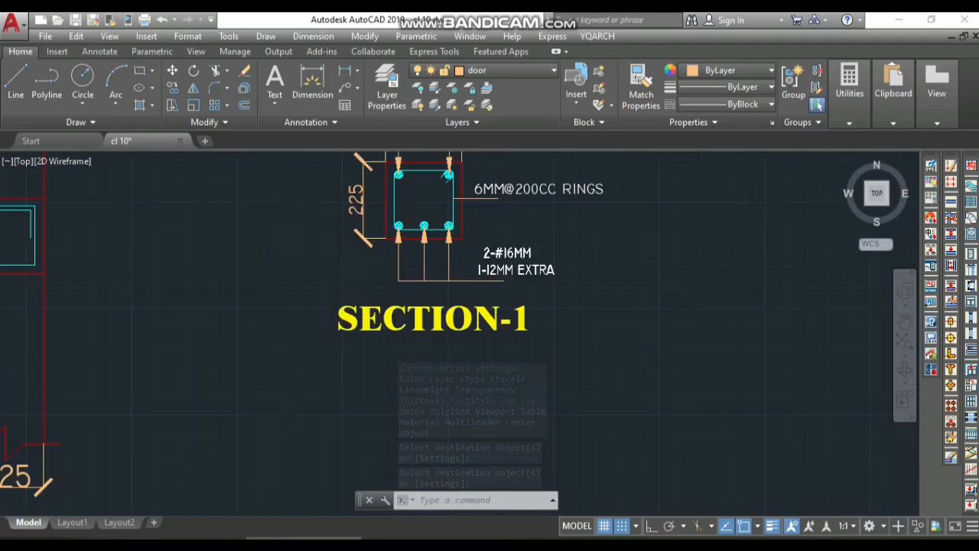
{"action": "scroll", "coordinate": [431, 278], "scroll_direction": "up", "scroll_amount": 2}
{"action": "scroll", "coordinate": [386, 263], "scroll_direction": "up", "scroll_amount": 3}
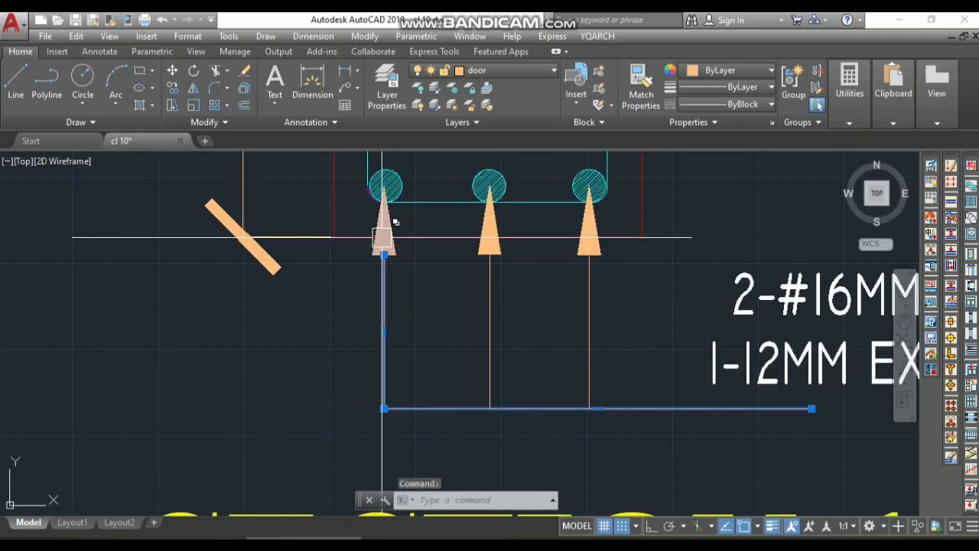
{"action": "scroll", "coordinate": [381, 229], "scroll_direction": "down", "scroll_amount": 2}
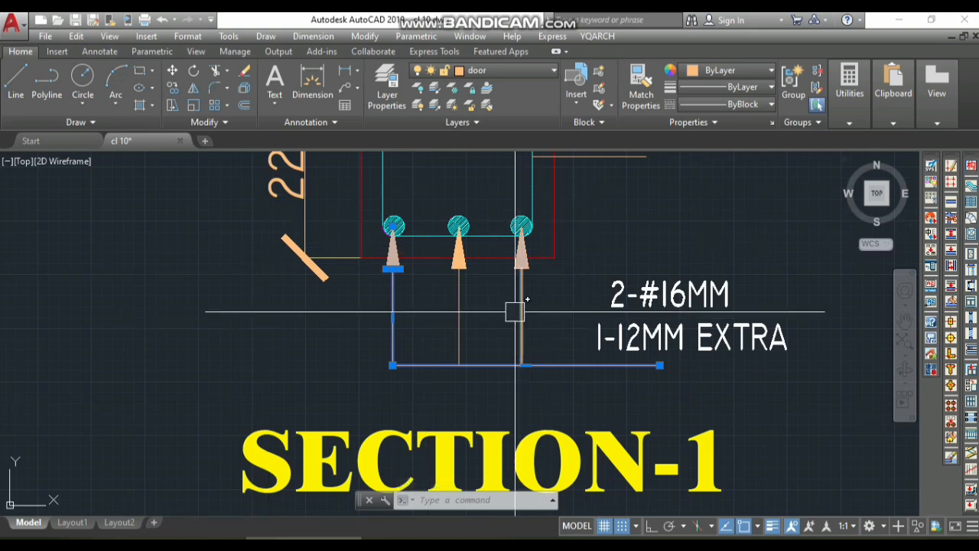
{"action": "scroll", "coordinate": [515, 308], "scroll_direction": "down", "scroll_amount": 6}
{"action": "scroll", "coordinate": [555, 281], "scroll_direction": "up", "scroll_amount": 6}
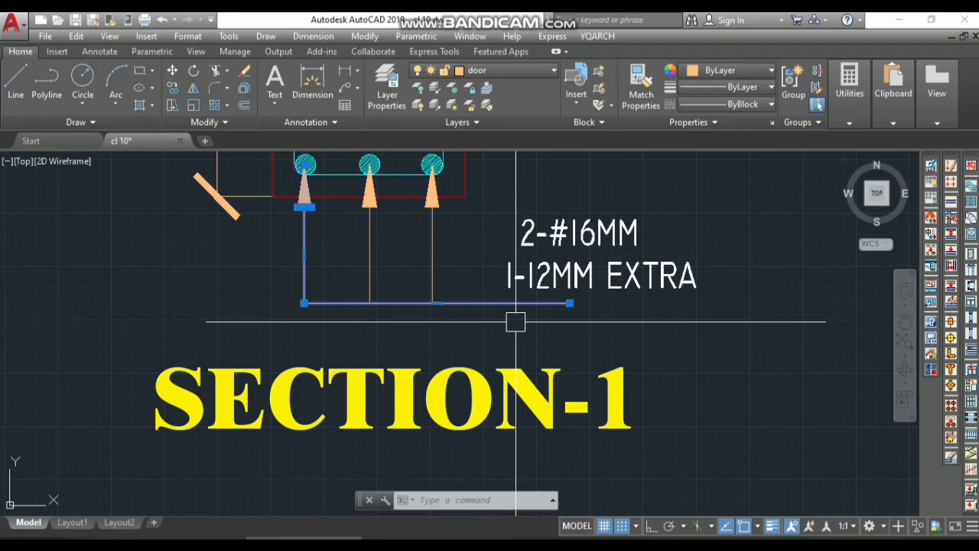
{"action": "left_click", "coordinate": [432, 276]}
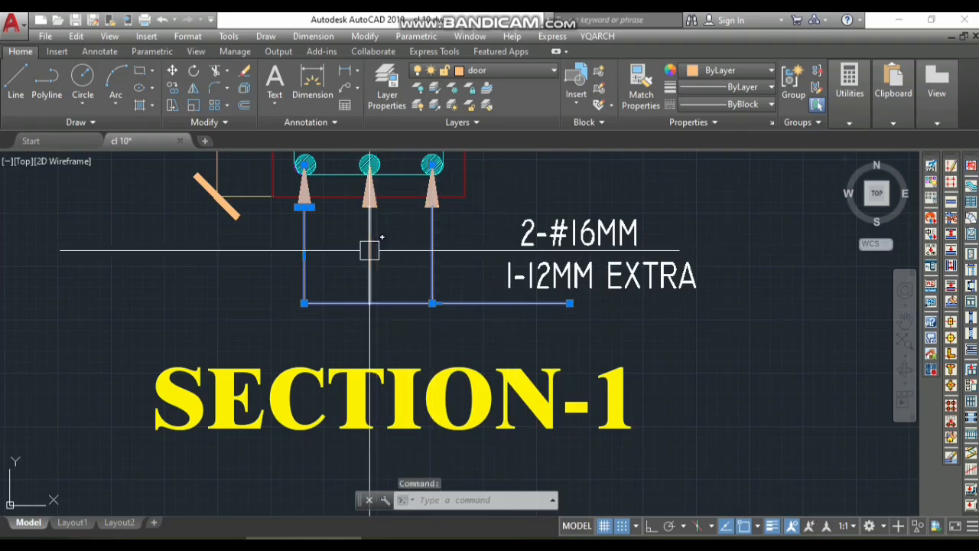
{"action": "scroll", "coordinate": [360, 229], "scroll_direction": "down", "scroll_amount": 2}
{"action": "scroll", "coordinate": [352, 229], "scroll_direction": "up", "scroll_amount": 6}
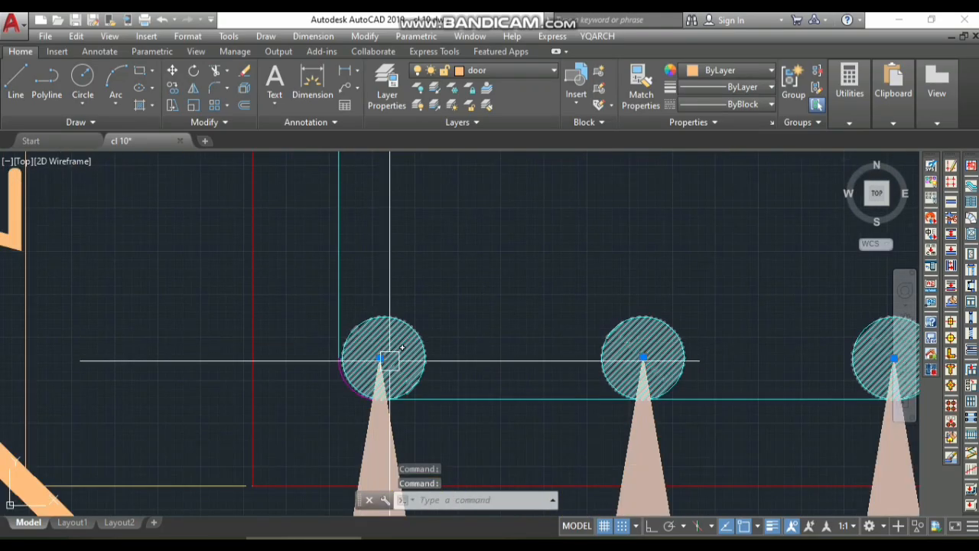
{"action": "scroll", "coordinate": [357, 241], "scroll_direction": "down", "scroll_amount": 4}
{"action": "scroll", "coordinate": [367, 284], "scroll_direction": "up", "scroll_amount": 2}
{"action": "type", "text": "co"}
{"action": "key", "text": "space"}
{"action": "scroll", "coordinate": [339, 229], "scroll_direction": "down", "scroll_amount": 4}
{"action": "key", "text": "Escape"}
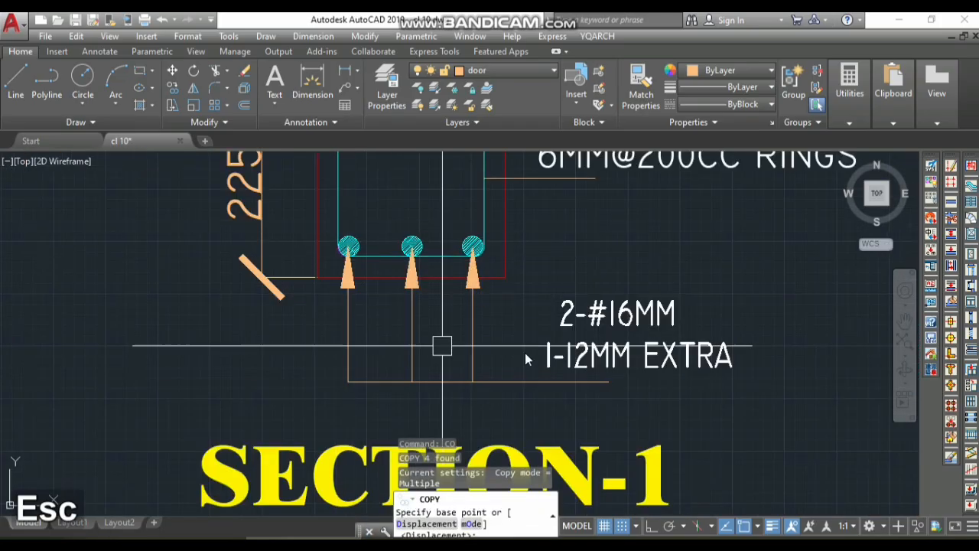
Step: Copy SECTION-1's three bottom-bar leaders and the "2-#16MM / 1-12MM EXTRA" label to the bottom bars of the new cross-section
{"action": "left_click", "coordinate": [712, 298]}
{"action": "left_click", "coordinate": [542, 339]}
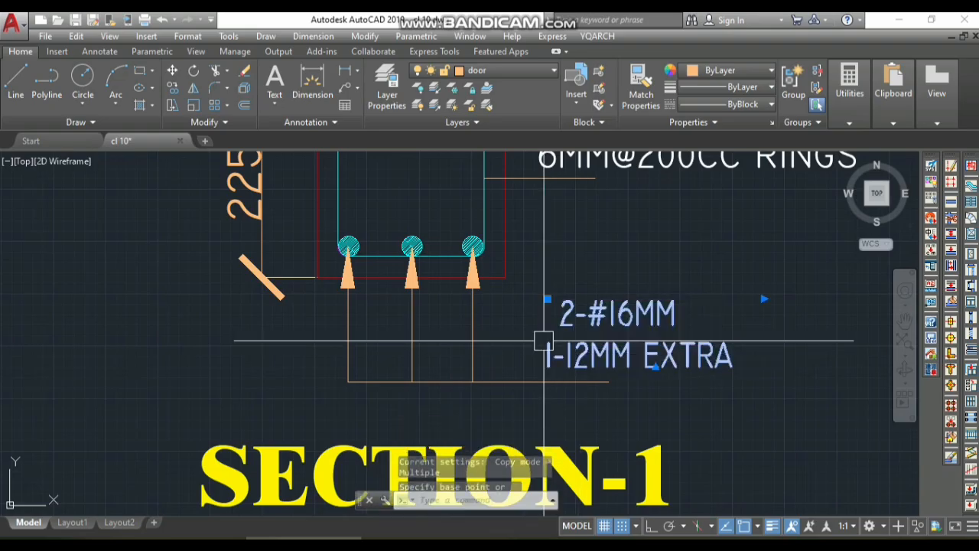
{"action": "left_click", "coordinate": [360, 349]}
{"action": "left_click", "coordinate": [493, 362]}
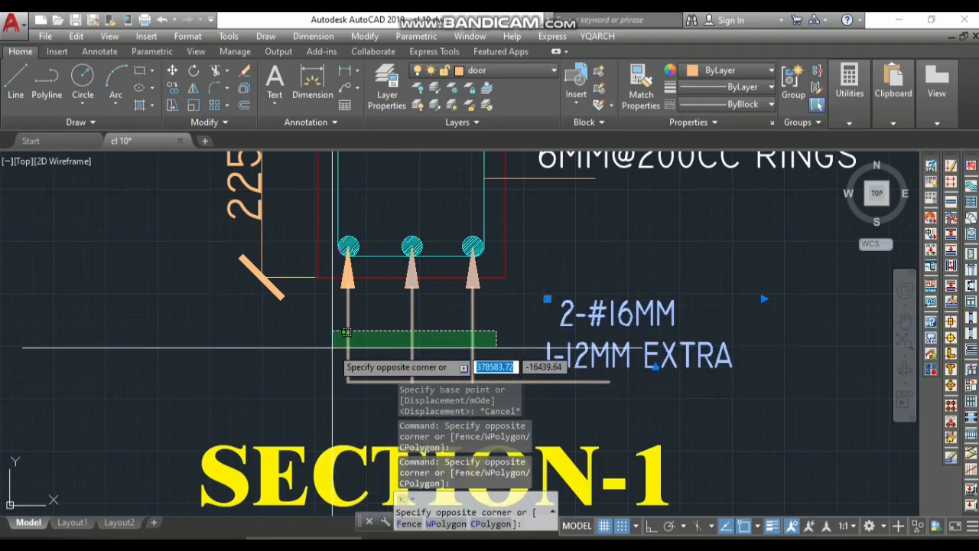
{"action": "left_click", "coordinate": [336, 276]}
{"action": "scroll", "coordinate": [337, 277], "scroll_direction": "up", "scroll_amount": 4}
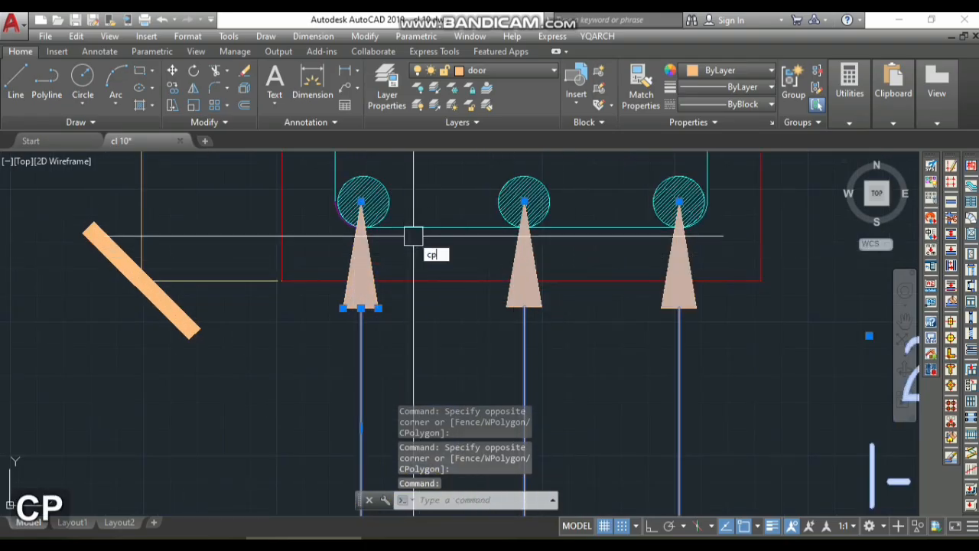
{"action": "key", "text": "BackSpace"}
{"action": "type", "text": "o"}
{"action": "key", "text": "space"}
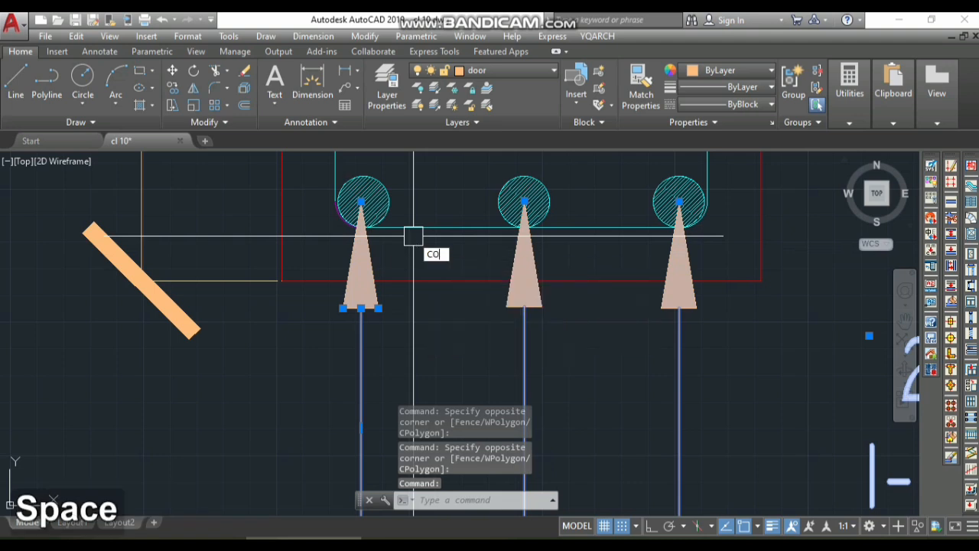
{"action": "left_click", "coordinate": [524, 203]}
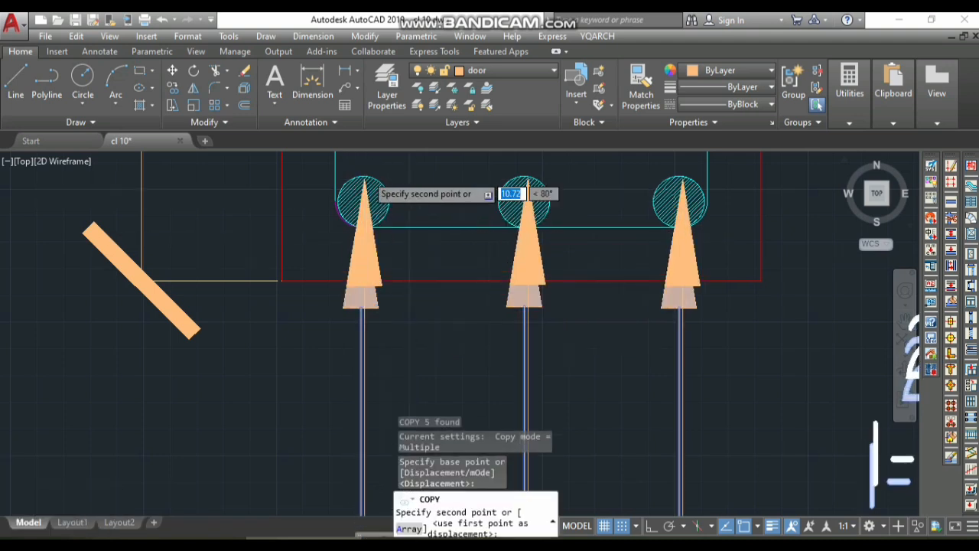
{"action": "scroll", "coordinate": [369, 180], "scroll_direction": "down", "scroll_amount": 14}
{"action": "scroll", "coordinate": [393, 338], "scroll_direction": "up", "scroll_amount": 5}
{"action": "scroll", "coordinate": [369, 214], "scroll_direction": "up", "scroll_amount": 10}
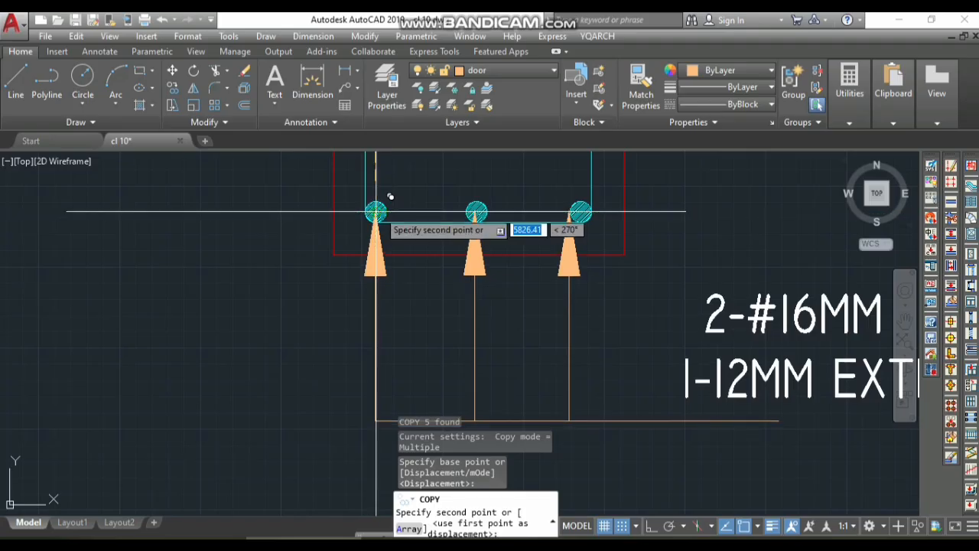
{"action": "left_click", "coordinate": [376, 212]}
{"action": "key", "text": "space"}
{"action": "scroll", "coordinate": [485, 237], "scroll_direction": "up", "scroll_amount": 4}
{"action": "scroll", "coordinate": [485, 238], "scroll_direction": "down", "scroll_amount": 4}
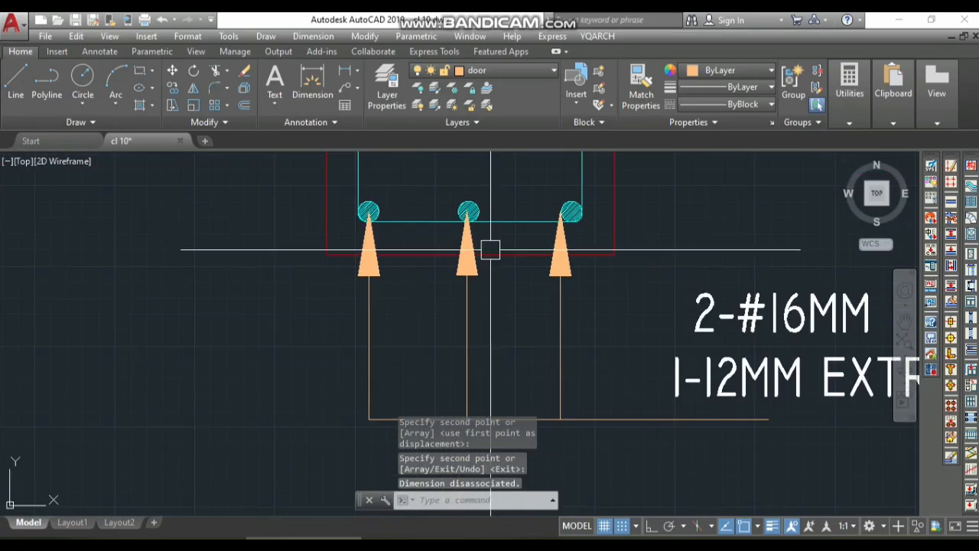
Step: Move the copied lower-right leader so its arrow tip sits at the centre of the lower-right bar
{"action": "scroll", "coordinate": [551, 238], "scroll_direction": "up", "scroll_amount": 4}
{"action": "left_click", "coordinate": [572, 227]}
{"action": "scroll", "coordinate": [570, 224], "scroll_direction": "down", "scroll_amount": 4}
{"action": "scroll", "coordinate": [570, 220], "scroll_direction": "up", "scroll_amount": 4}
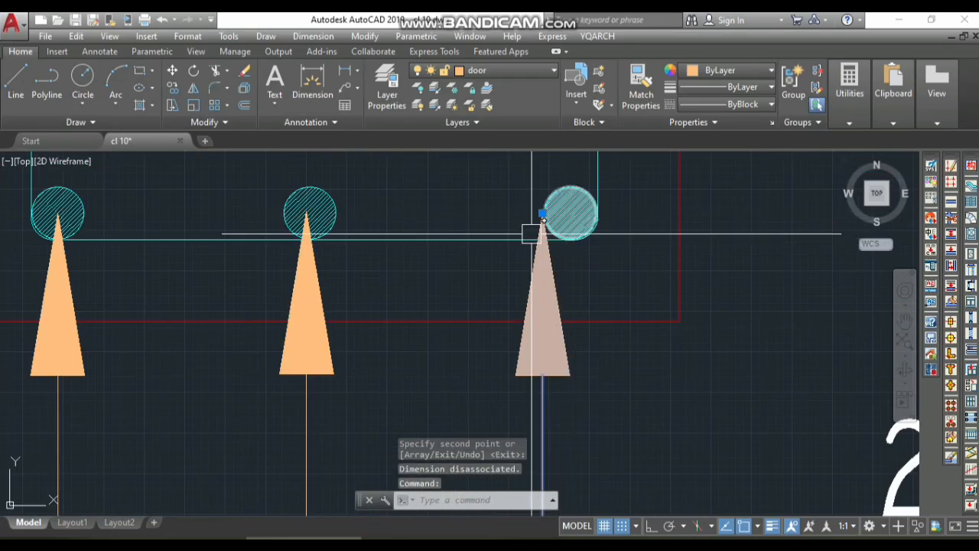
{"action": "key", "text": "space"}
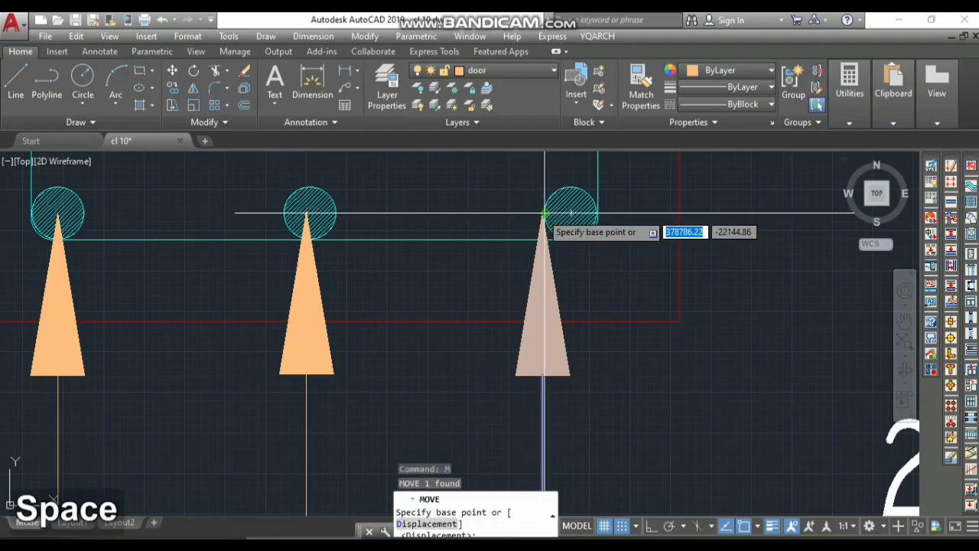
{"action": "scroll", "coordinate": [539, 208], "scroll_direction": "up", "scroll_amount": 4}
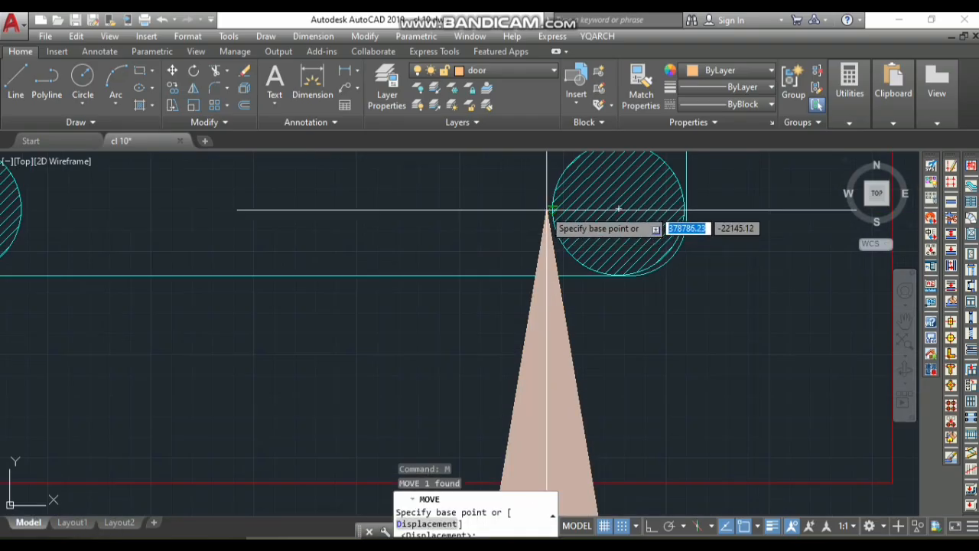
{"action": "scroll", "coordinate": [548, 209], "scroll_direction": "up", "scroll_amount": 4}
{"action": "left_click", "coordinate": [552, 172]}
{"action": "scroll", "coordinate": [554, 178], "scroll_direction": "down", "scroll_amount": 3}
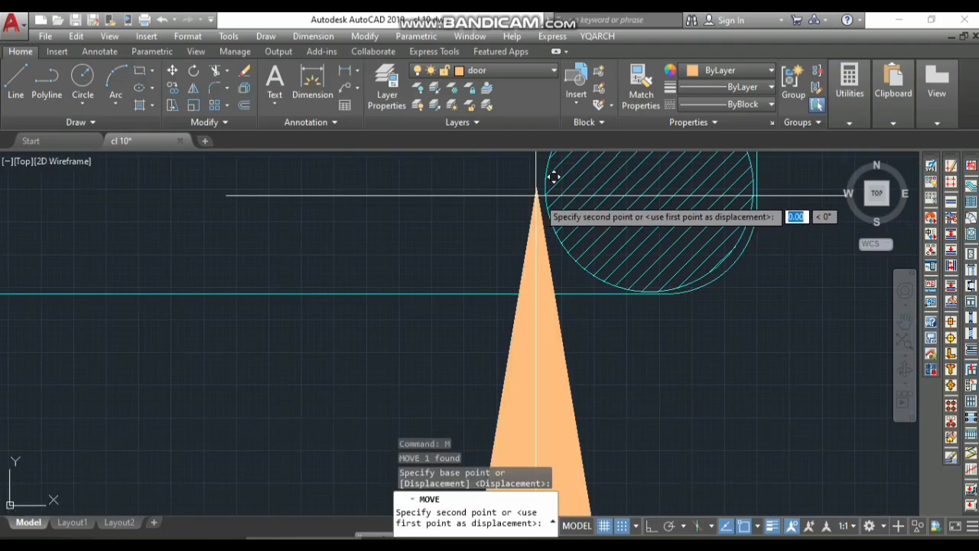
{"action": "left_click", "coordinate": [649, 192]}
{"action": "scroll", "coordinate": [612, 192], "scroll_direction": "down", "scroll_amount": 5}
{"action": "scroll", "coordinate": [581, 313], "scroll_direction": "up", "scroll_amount": 2}
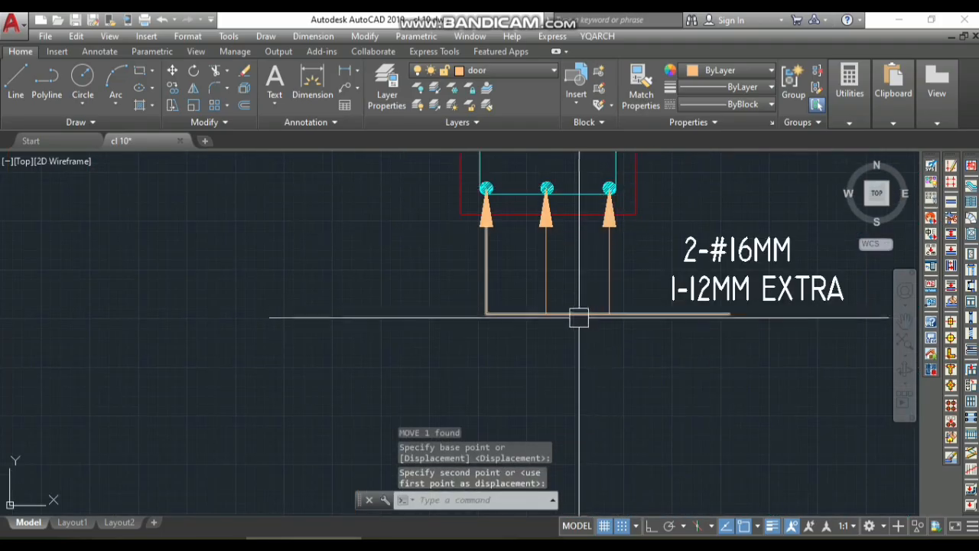
Step: Examine the copied bottom-bar leaders and label on the new cross-section
{"action": "scroll", "coordinate": [546, 192], "scroll_direction": "up", "scroll_amount": 4}
{"action": "scroll", "coordinate": [550, 260], "scroll_direction": "down", "scroll_amount": 6}
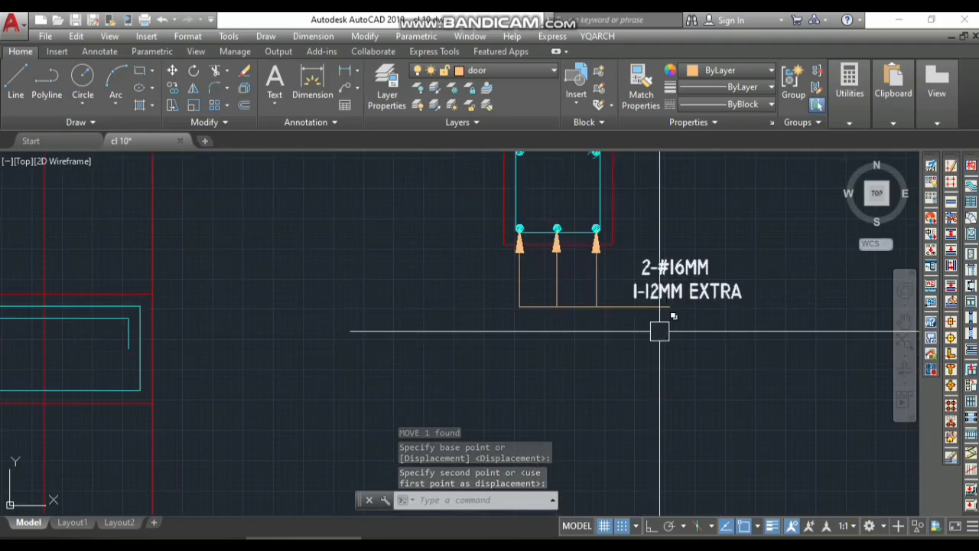
{"action": "scroll", "coordinate": [660, 332], "scroll_direction": "down", "scroll_amount": 3}
{"action": "scroll", "coordinate": [658, 313], "scroll_direction": "up", "scroll_amount": 3}
{"action": "scroll", "coordinate": [677, 323], "scroll_direction": "up", "scroll_amount": 4}
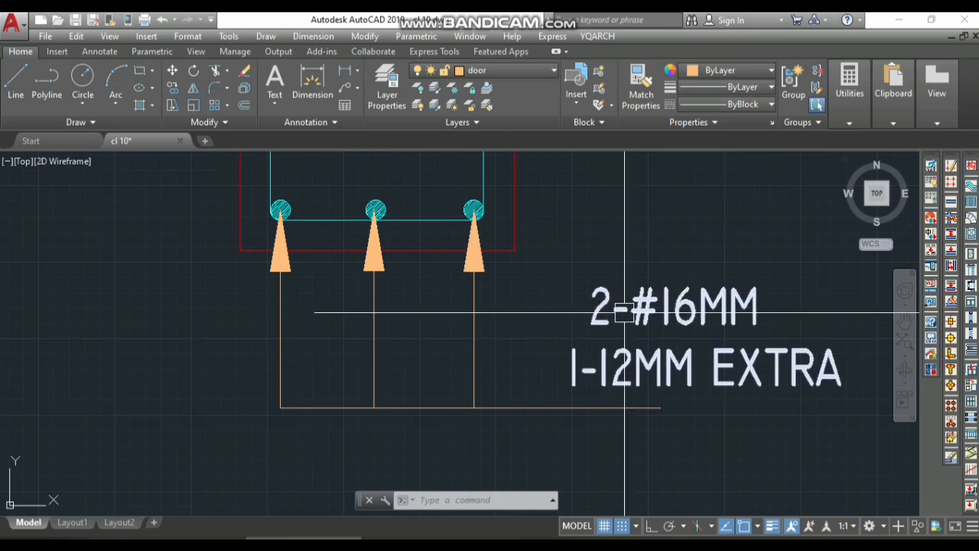
{"action": "mouse_move", "coordinate": [715, 304]}
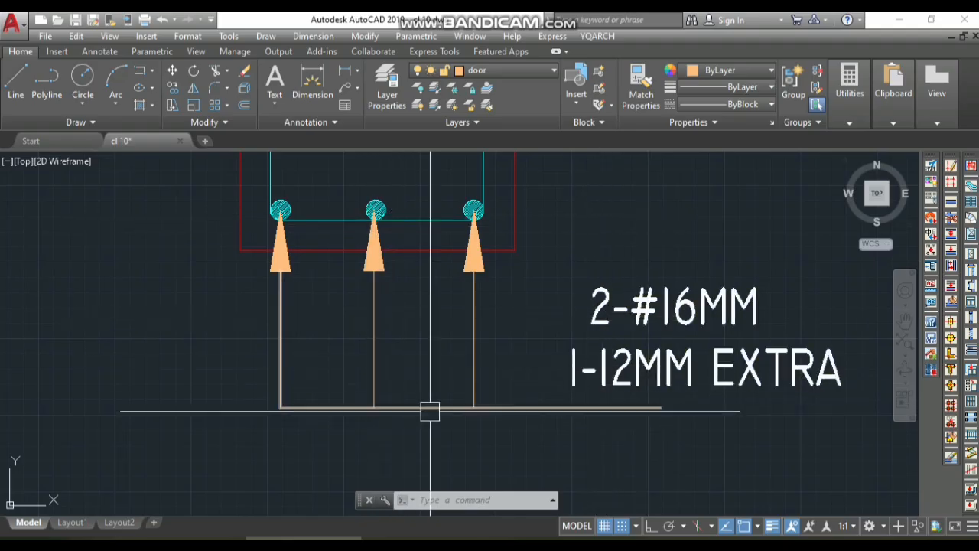
{"action": "scroll", "coordinate": [660, 423], "scroll_direction": "down", "scroll_amount": 4}
{"action": "scroll", "coordinate": [655, 389], "scroll_direction": "up", "scroll_amount": 2}
Step: Copy the top-bar leaders and "2-#12MM" label from SECTION-1 onto the new cross-section, based on the upper-left bar
{"action": "scroll", "coordinate": [700, 480], "scroll_direction": "down", "scroll_amount": 4}
{"action": "scroll", "coordinate": [528, 337], "scroll_direction": "down", "scroll_amount": 6}
{"action": "scroll", "coordinate": [490, 336], "scroll_direction": "down", "scroll_amount": 2}
{"action": "scroll", "coordinate": [528, 275], "scroll_direction": "up", "scroll_amount": 8}
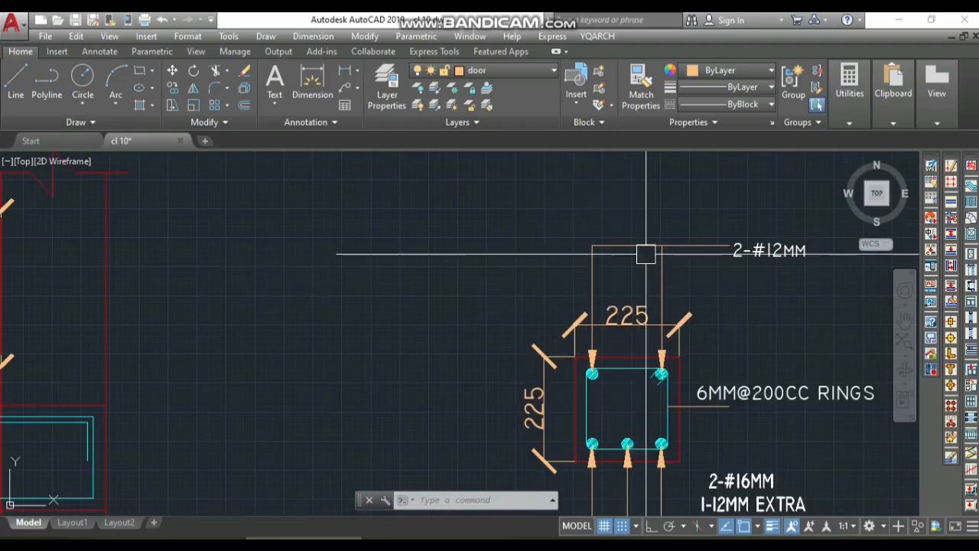
{"action": "left_click", "coordinate": [627, 246]}
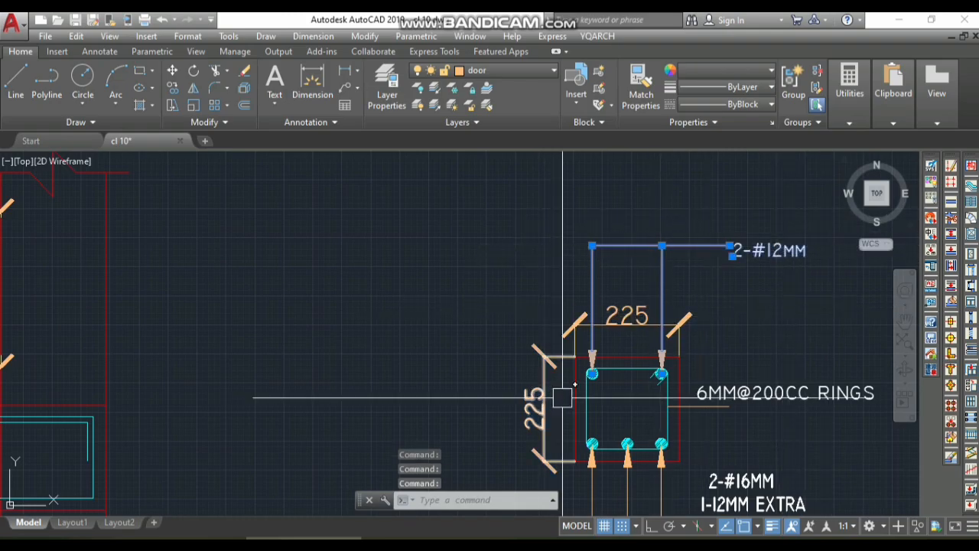
{"action": "type", "text": "cp"}
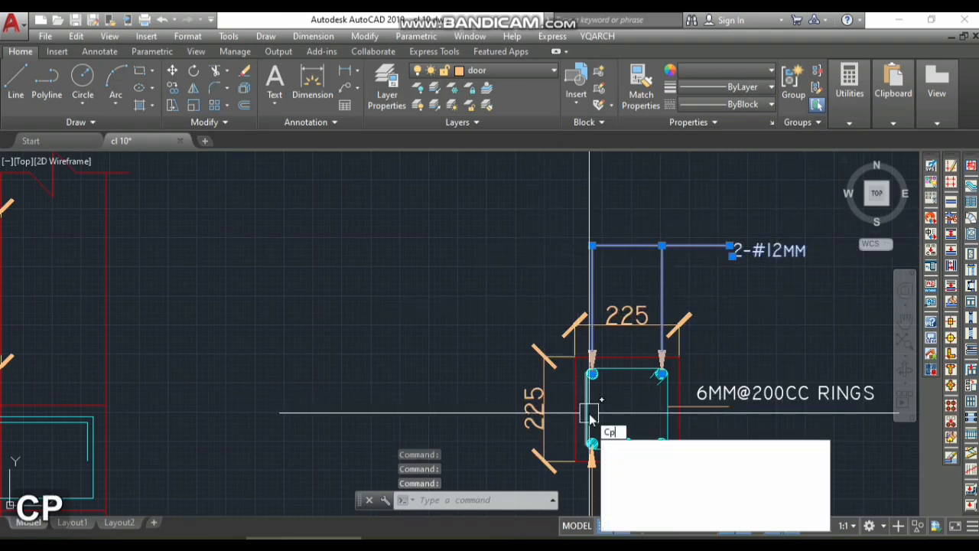
{"action": "key", "text": "space"}
{"action": "scroll", "coordinate": [598, 398], "scroll_direction": "up", "scroll_amount": 4}
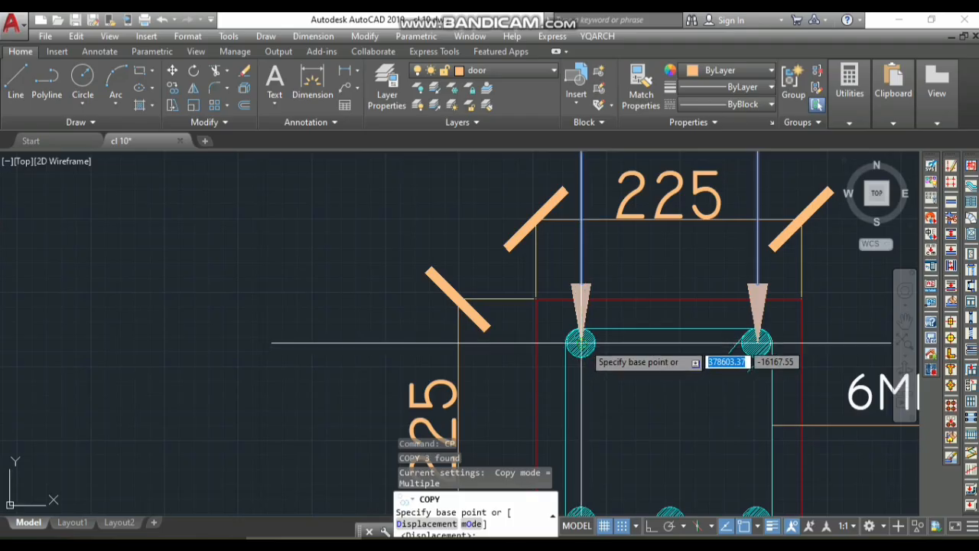
{"action": "left_click", "coordinate": [581, 343]}
{"action": "scroll", "coordinate": [593, 260], "scroll_direction": "down", "scroll_amount": 6}
{"action": "scroll", "coordinate": [599, 350], "scroll_direction": "up", "scroll_amount": 2}
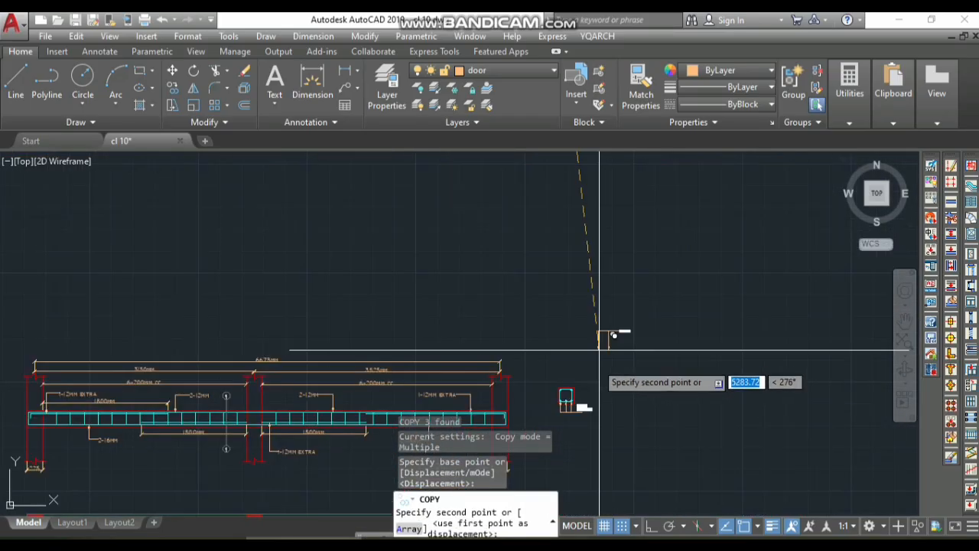
{"action": "scroll", "coordinate": [599, 350], "scroll_direction": "up", "scroll_amount": 5}
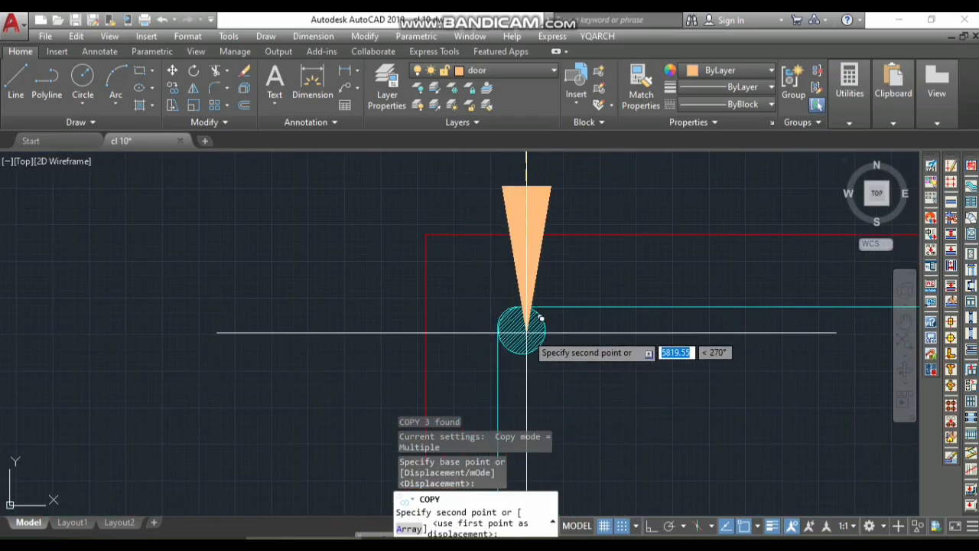
{"action": "scroll", "coordinate": [535, 345], "scroll_direction": "down", "scroll_amount": 3}
{"action": "key", "text": "Escape"}
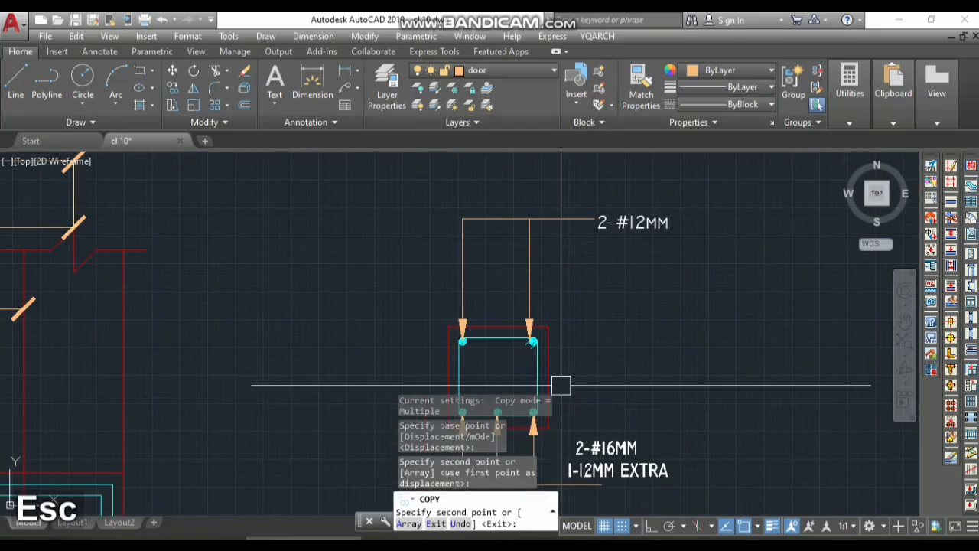
Step: Copy the "6MM@200CC RINGS" label and its leader from SECTION-1 to the right side of the new cross-section's stirrup
{"action": "scroll", "coordinate": [564, 368], "scroll_direction": "down", "scroll_amount": 4}
{"action": "scroll", "coordinate": [582, 244], "scroll_direction": "down", "scroll_amount": 5}
{"action": "scroll", "coordinate": [582, 214], "scroll_direction": "up", "scroll_amount": 8}
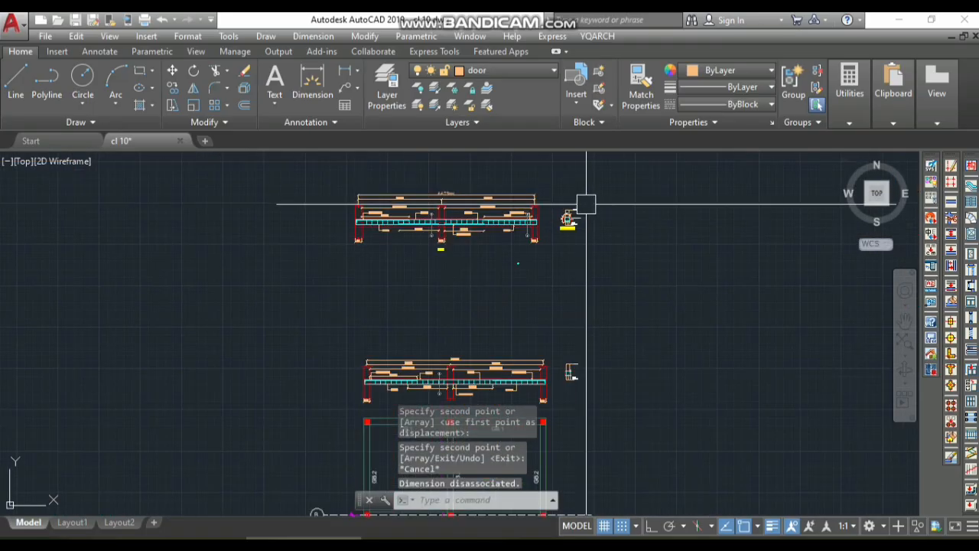
{"action": "scroll", "coordinate": [480, 328], "scroll_direction": "up", "scroll_amount": 5}
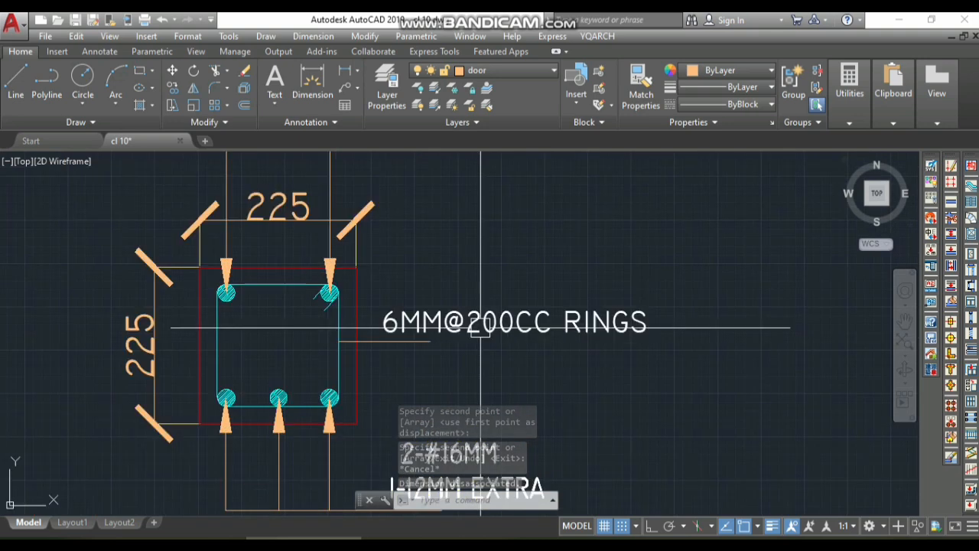
{"action": "left_click", "coordinate": [385, 344]}
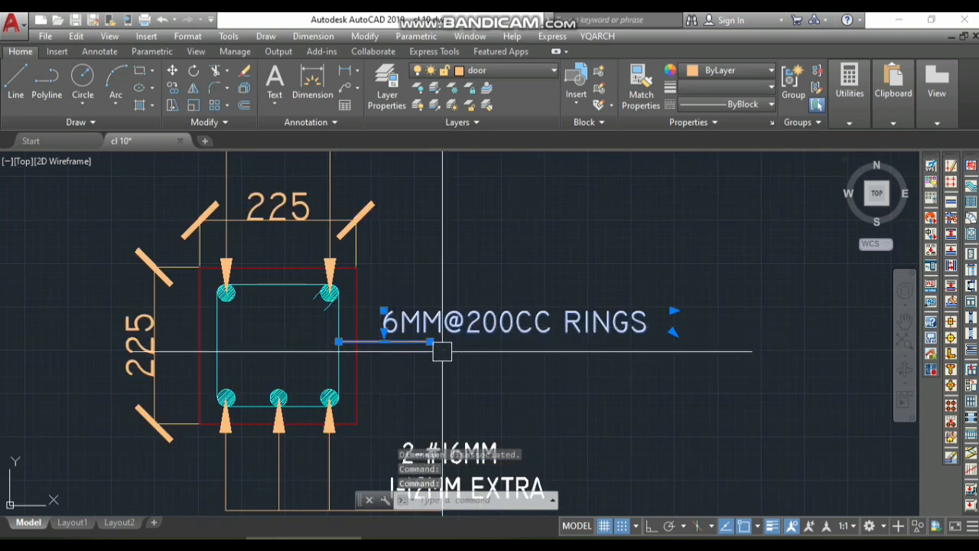
{"action": "type", "text": "co"}
{"action": "key", "text": "space"}
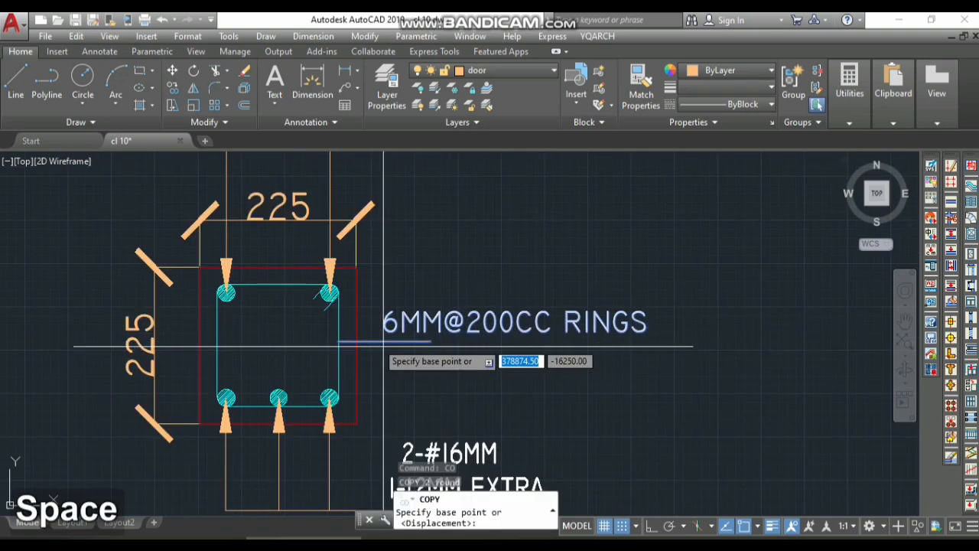
{"action": "left_click", "coordinate": [341, 339]}
{"action": "scroll", "coordinate": [618, 174], "scroll_direction": "down", "scroll_amount": 10}
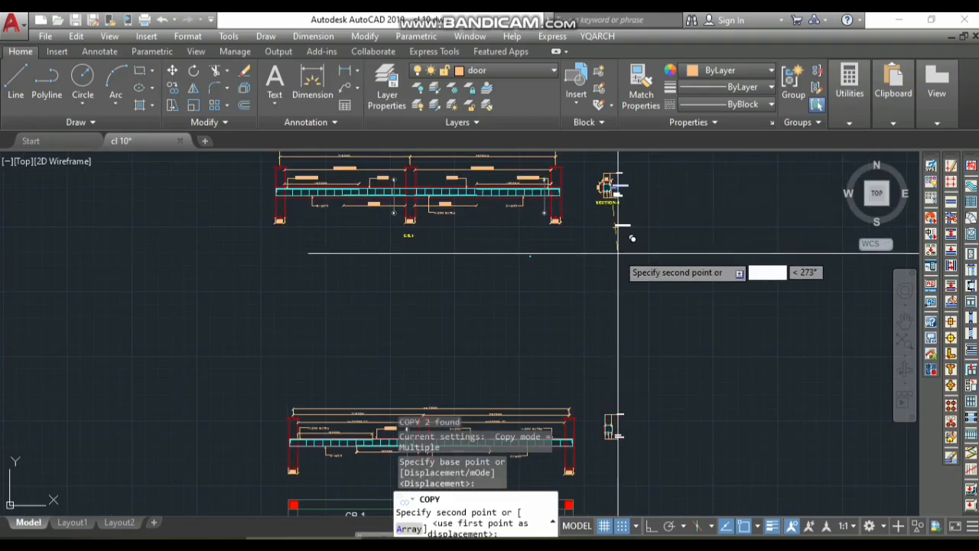
{"action": "scroll", "coordinate": [622, 433], "scroll_direction": "up", "scroll_amount": 5}
{"action": "scroll", "coordinate": [626, 435], "scroll_direction": "up", "scroll_amount": 6}
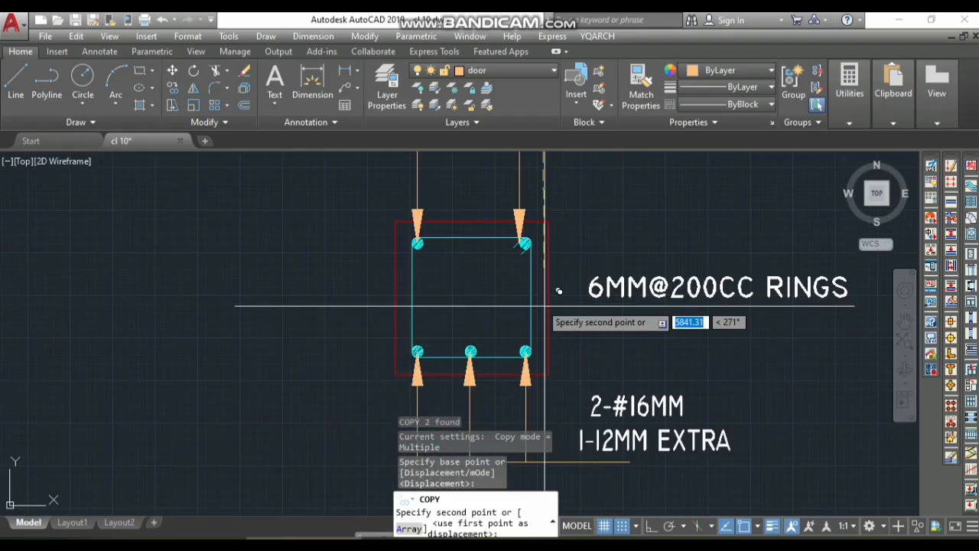
{"action": "scroll", "coordinate": [530, 298], "scroll_direction": "down", "scroll_amount": 12}
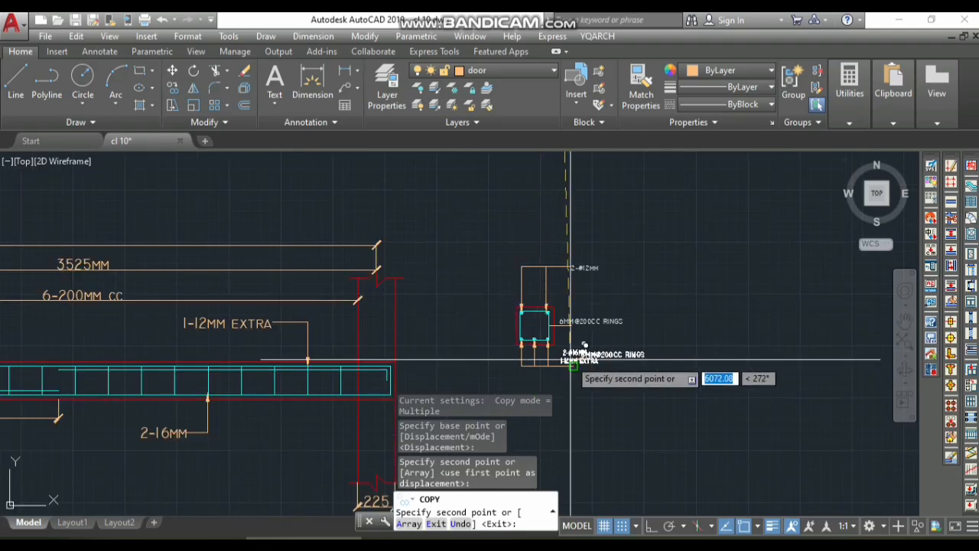
{"action": "key", "text": "Escape"}
Step: Copy the yellow "SECTION-1" title from the finished detail to below the new cross-section
{"action": "scroll", "coordinate": [571, 304], "scroll_direction": "up", "scroll_amount": 10}
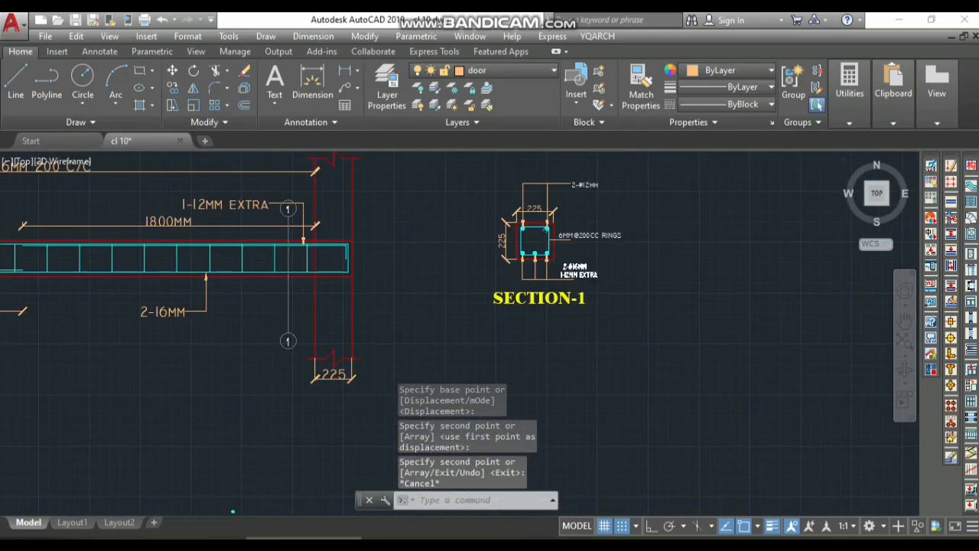
{"action": "left_click", "coordinate": [501, 304]}
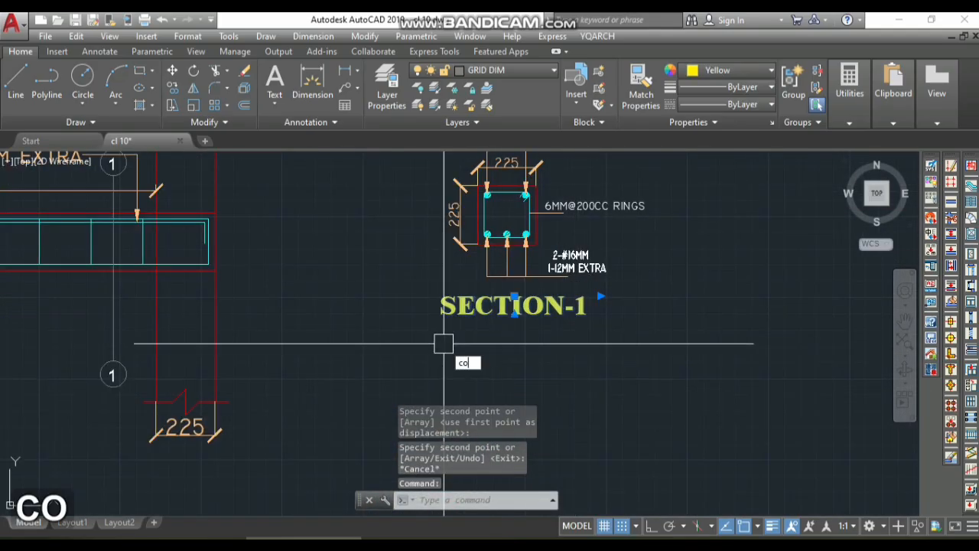
{"action": "type", "text": "co"}
{"action": "key", "text": "space"}
{"action": "left_click", "coordinate": [471, 320]}
{"action": "scroll", "coordinate": [518, 237], "scroll_direction": "down", "scroll_amount": 12}
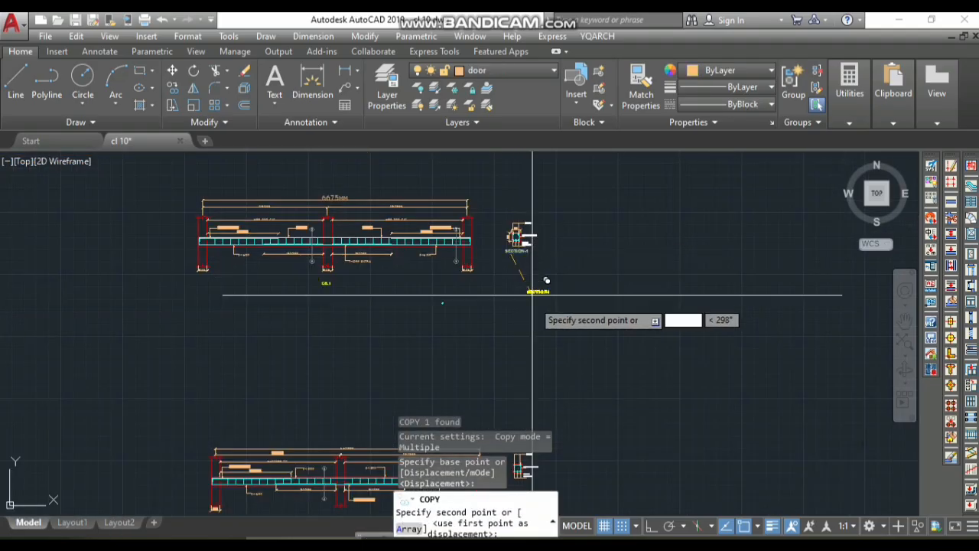
{"action": "scroll", "coordinate": [542, 344], "scroll_direction": "up", "scroll_amount": 10}
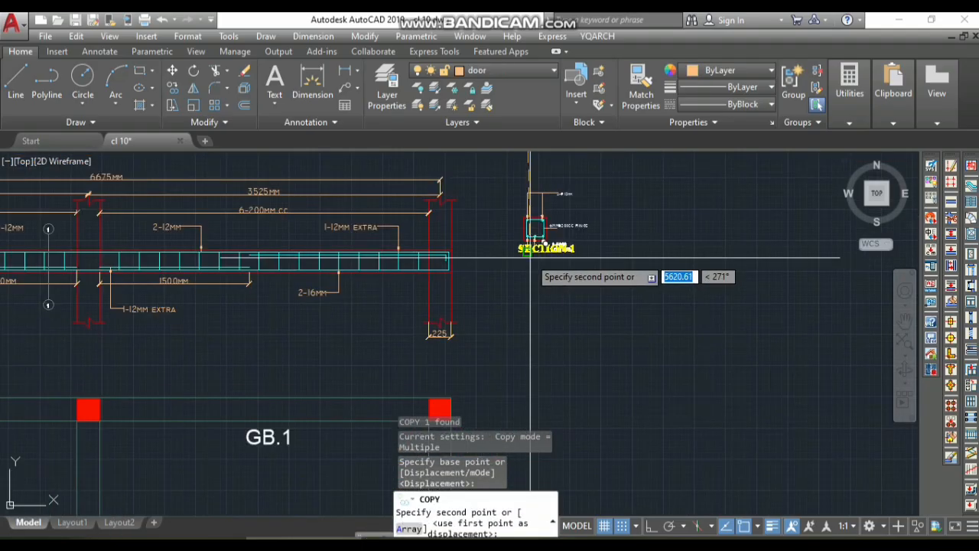
{"action": "left_click", "coordinate": [526, 279]}
{"action": "key", "text": "space"}
Step: Copy the yellow "GB.1" title from the finished detail to below the middle column of the new beam elevation
{"action": "scroll", "coordinate": [535, 331], "scroll_direction": "down", "scroll_amount": 5}
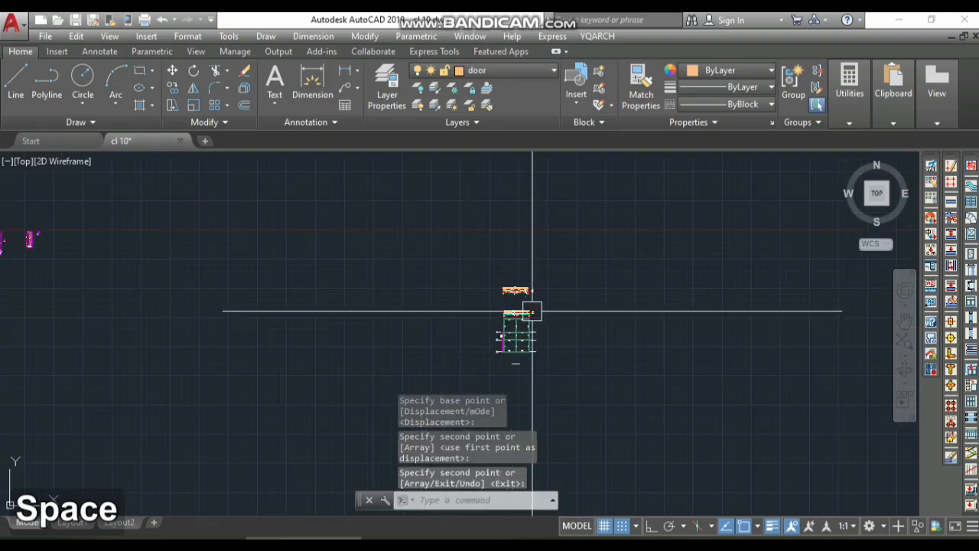
{"action": "scroll", "coordinate": [528, 335], "scroll_direction": "up", "scroll_amount": 5}
{"action": "scroll", "coordinate": [534, 327], "scroll_direction": "up", "scroll_amount": 6}
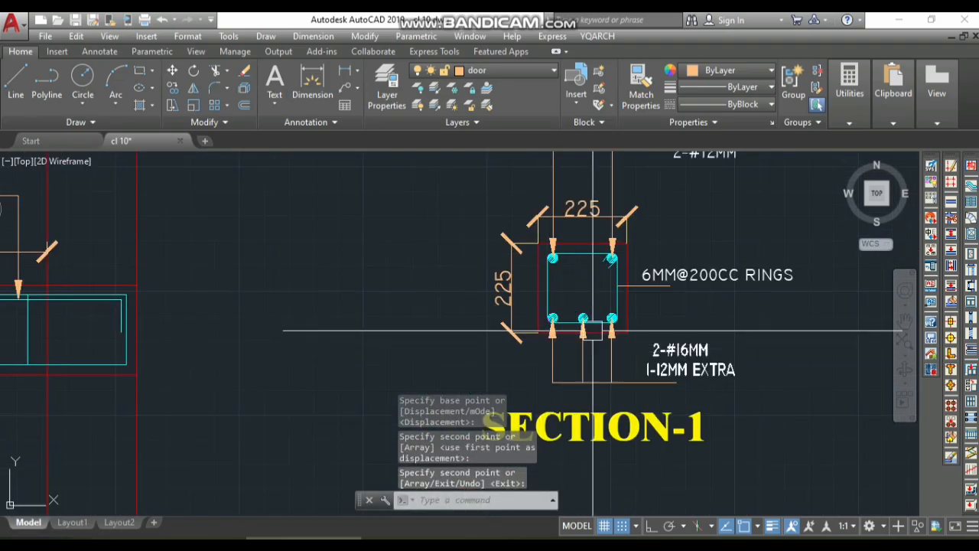
{"action": "scroll", "coordinate": [563, 261], "scroll_direction": "down", "scroll_amount": 7}
{"action": "scroll", "coordinate": [463, 295], "scroll_direction": "up", "scroll_amount": 2}
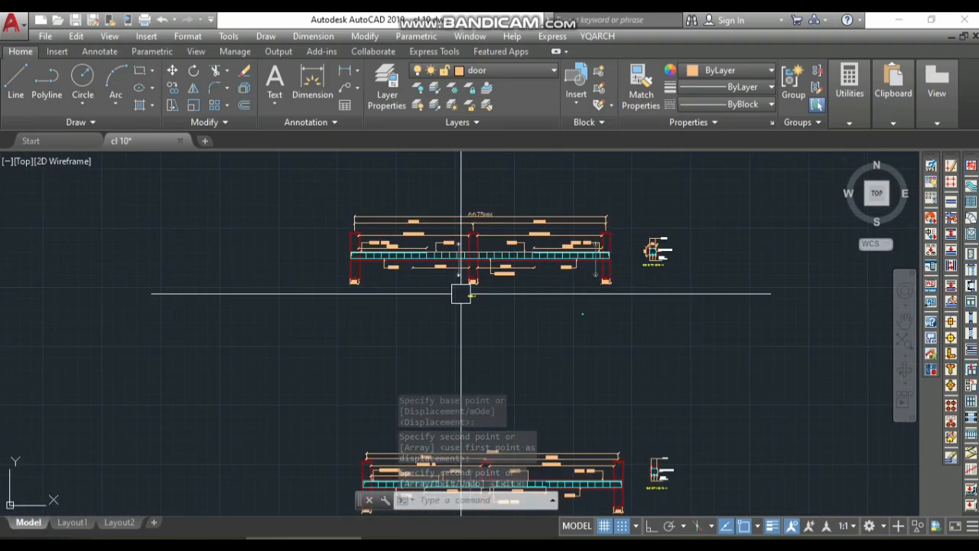
{"action": "left_click", "coordinate": [470, 303]}
{"action": "type", "text": "o"}
{"action": "key", "text": "space"}
{"action": "left_click", "coordinate": [459, 299]}
{"action": "scroll", "coordinate": [487, 288], "scroll_direction": "down", "scroll_amount": 5}
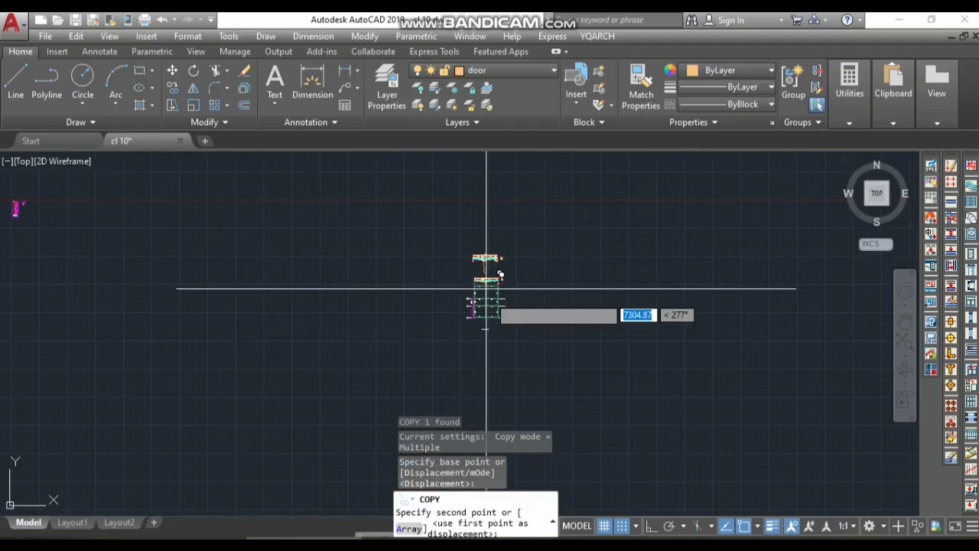
{"action": "scroll", "coordinate": [487, 288], "scroll_direction": "up", "scroll_amount": 6}
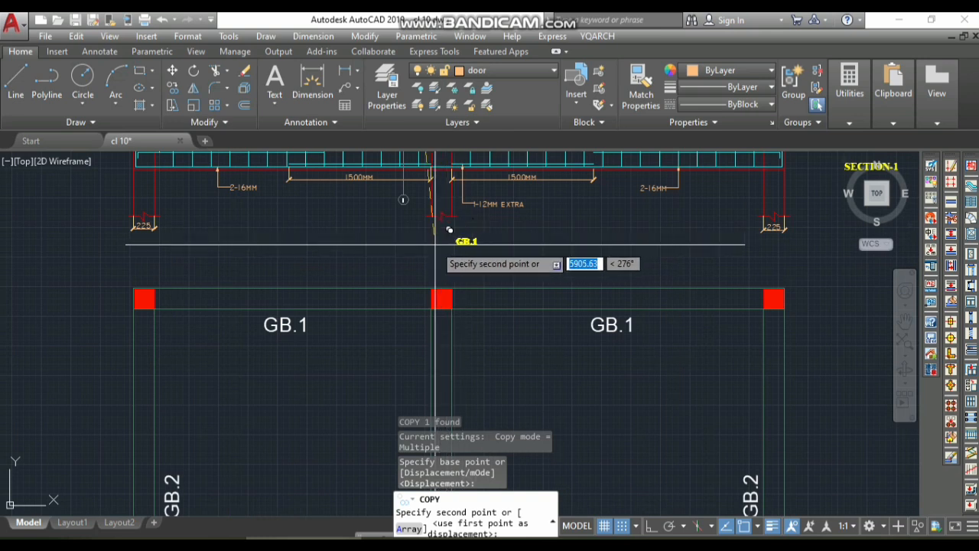
{"action": "left_click", "coordinate": [409, 245]}
{"action": "key", "text": "space"}
Step: Add an aligned dimension for the height of the new cross-section's red outline, placed outside its left edge
{"action": "scroll", "coordinate": [407, 284], "scroll_direction": "down", "scroll_amount": 5}
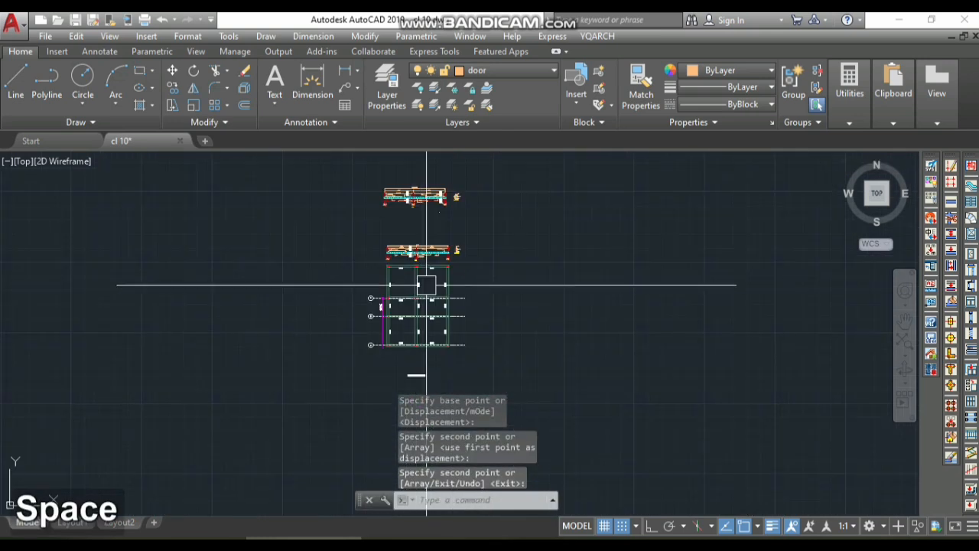
{"action": "scroll", "coordinate": [449, 301], "scroll_direction": "up", "scroll_amount": 5}
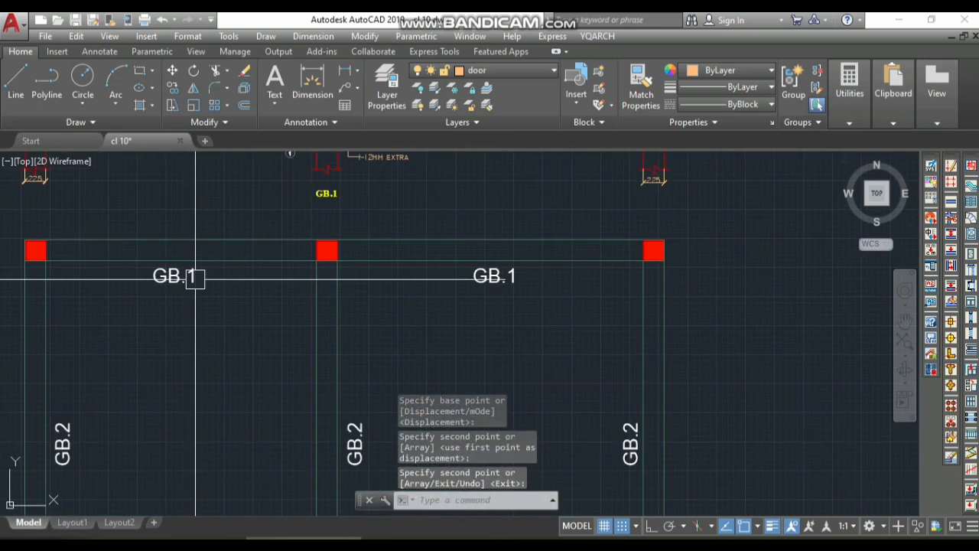
{"action": "scroll", "coordinate": [253, 264], "scroll_direction": "down", "scroll_amount": 5}
{"action": "scroll", "coordinate": [252, 268], "scroll_direction": "up", "scroll_amount": 3}
{"action": "scroll", "coordinate": [276, 287], "scroll_direction": "down", "scroll_amount": 4}
{"action": "scroll", "coordinate": [283, 272], "scroll_direction": "up", "scroll_amount": 8}
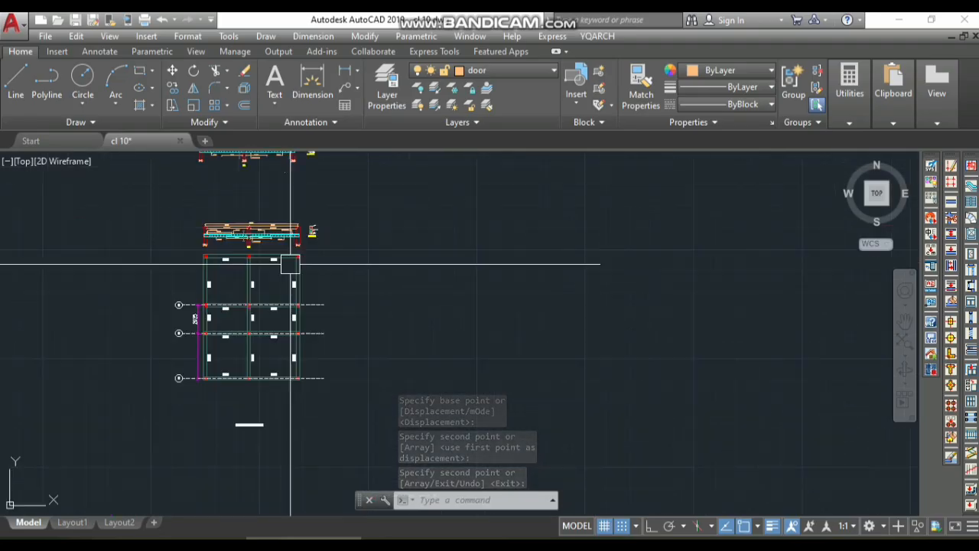
{"action": "scroll", "coordinate": [507, 307], "scroll_direction": "down", "scroll_amount": 5}
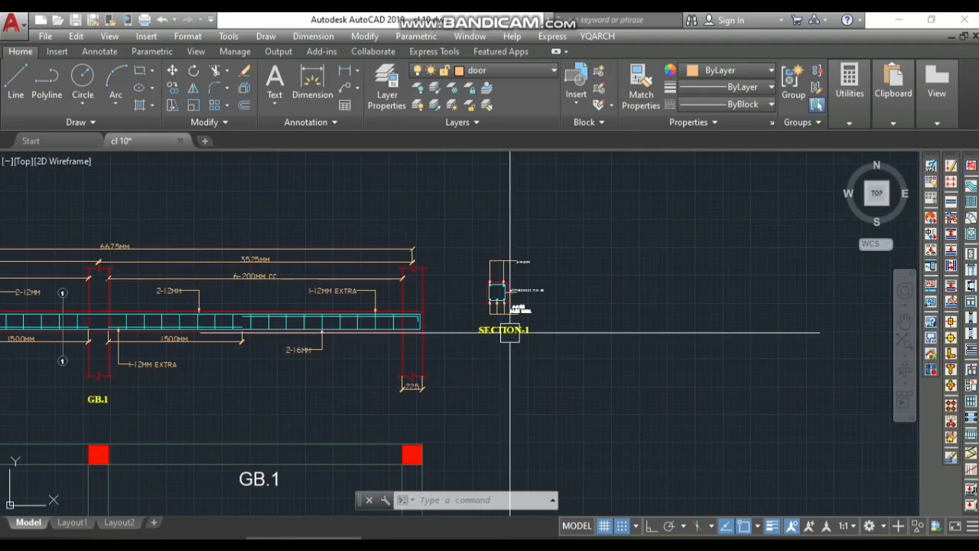
{"action": "scroll", "coordinate": [466, 280], "scroll_direction": "up", "scroll_amount": 5}
{"action": "type", "text": "da"}
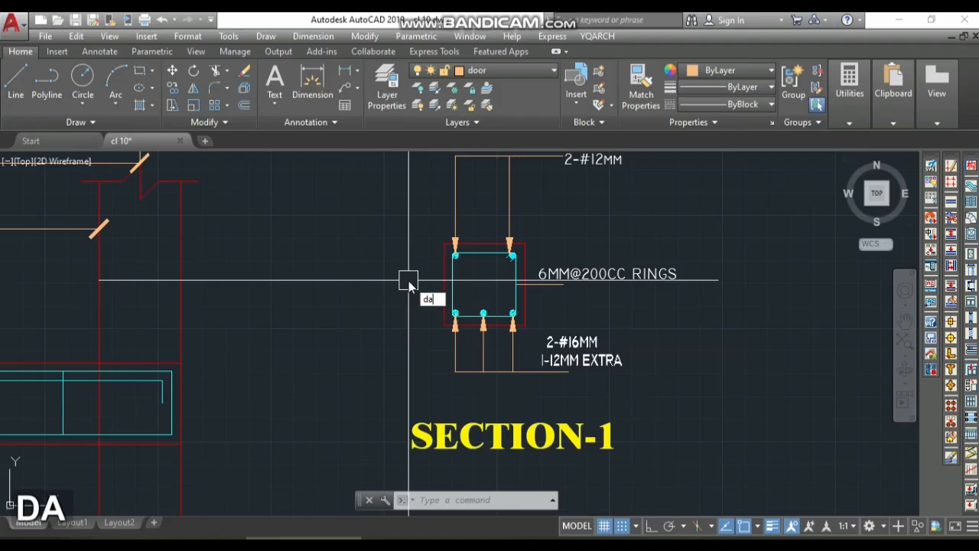
{"action": "type", "text": "l"}
{"action": "key", "text": "space"}
{"action": "left_click", "coordinate": [444, 245]}
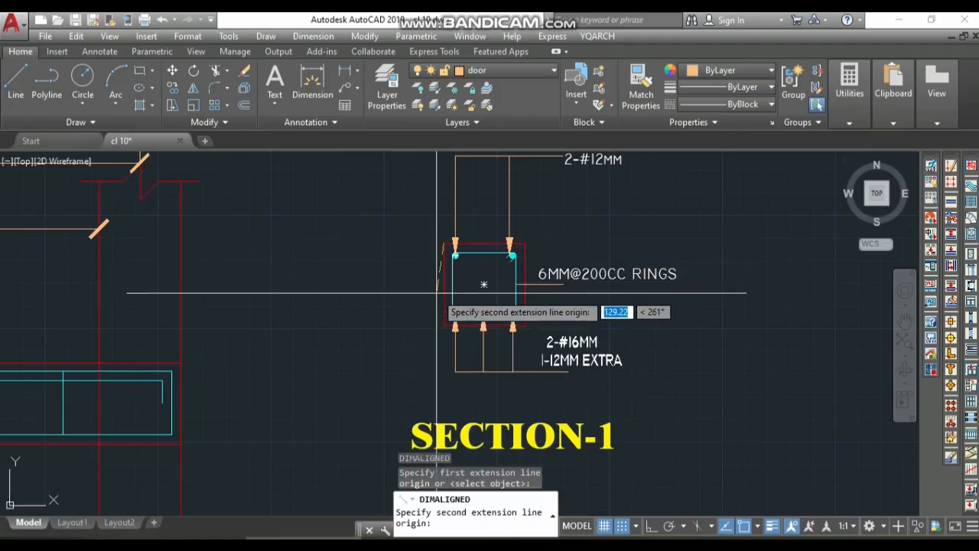
{"action": "left_click", "coordinate": [445, 325]}
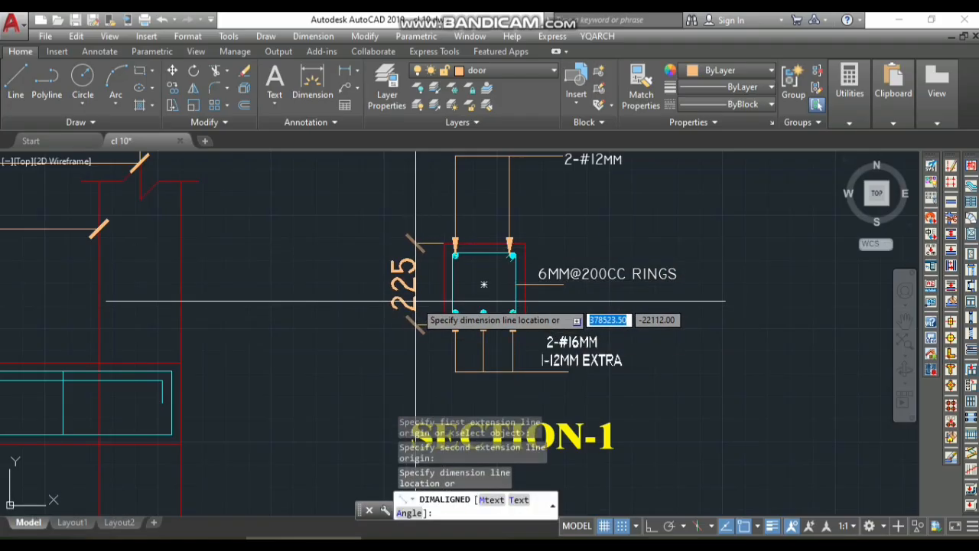
{"action": "left_click", "coordinate": [415, 301]}
{"action": "key", "text": "space"}
{"action": "left_click", "coordinate": [451, 238]}
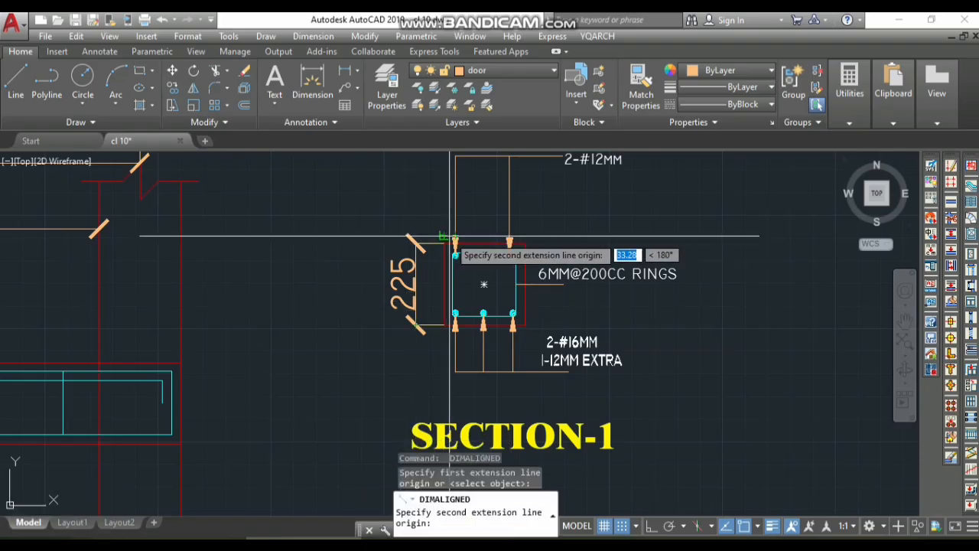
{"action": "key", "text": "Escape"}
Step: Add an aligned dimension for the width of the new cross-section by selecting the red outline's upper edge
{"action": "key", "text": "space"}
{"action": "key", "text": "space"}
{"action": "scroll", "coordinate": [446, 247], "scroll_direction": "up", "scroll_amount": 5}
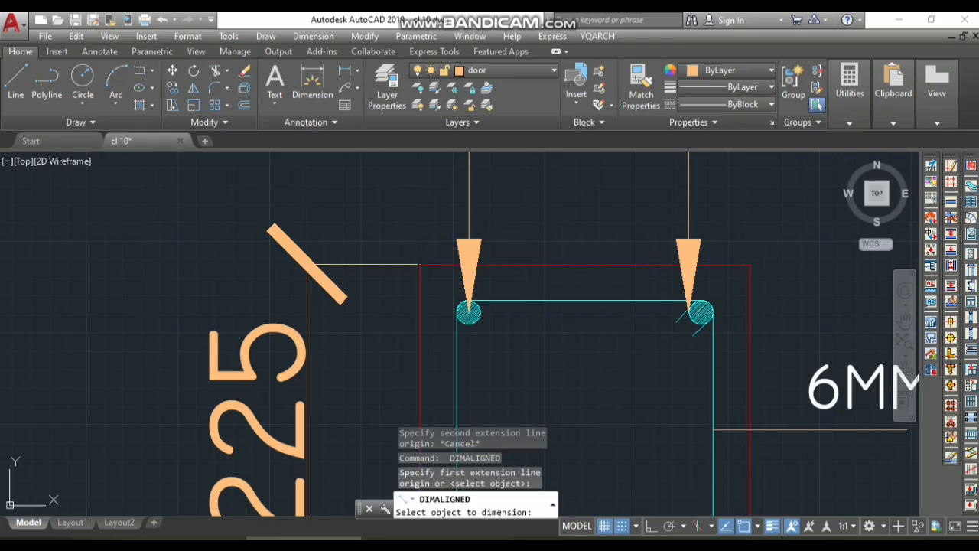
{"action": "left_click", "coordinate": [520, 265]}
{"action": "scroll", "coordinate": [515, 255], "scroll_direction": "down", "scroll_amount": 4}
{"action": "scroll", "coordinate": [527, 229], "scroll_direction": "up", "scroll_amount": 4}
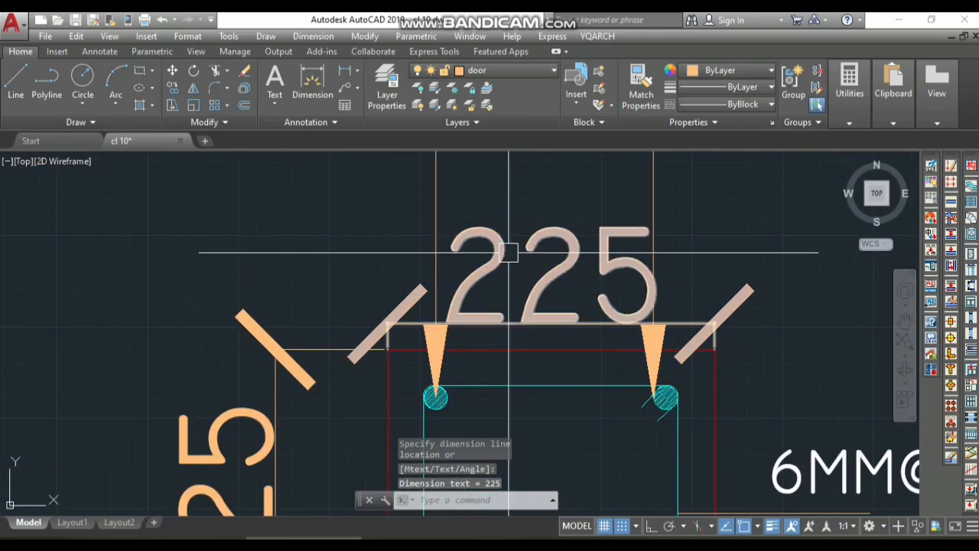
Step: Stretch the cross-section's width dimension to adjust its offset above the red outline
{"action": "left_click", "coordinate": [509, 252]}
{"action": "scroll", "coordinate": [508, 249], "scroll_direction": "down", "scroll_amount": 5}
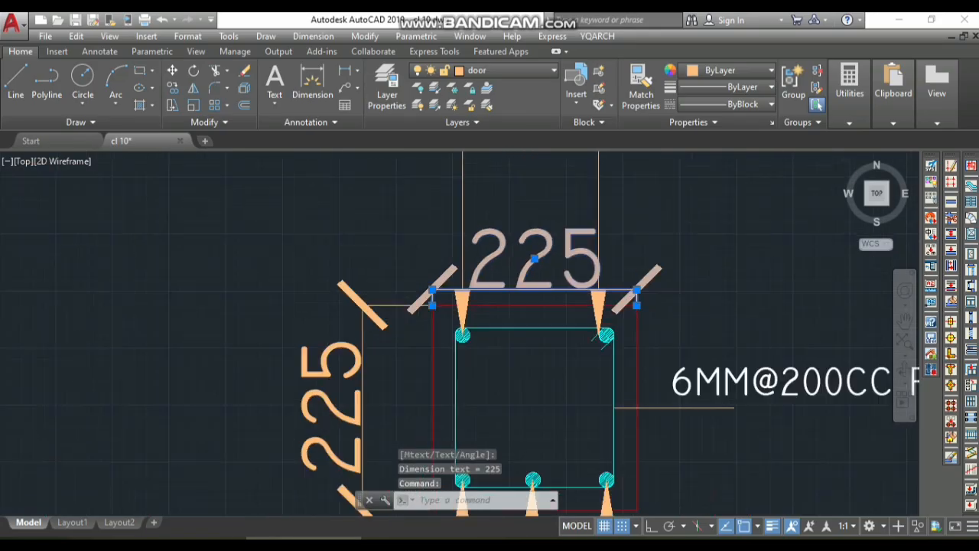
{"action": "left_click", "coordinate": [517, 244]}
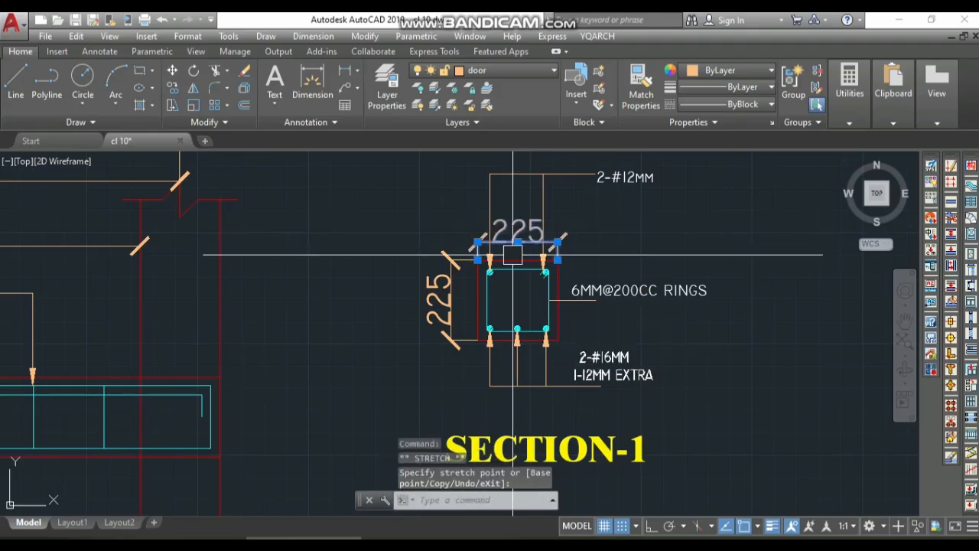
{"action": "key", "text": "Escape"}
{"action": "key", "text": "Escape"}
Step: Examine the new GB.1 beam elevation's bar labels, stirrup spacing, extra-bar lengths and overall dimensions
{"action": "scroll", "coordinate": [519, 322], "scroll_direction": "down", "scroll_amount": 3}
{"action": "scroll", "coordinate": [520, 299], "scroll_direction": "down", "scroll_amount": 3}
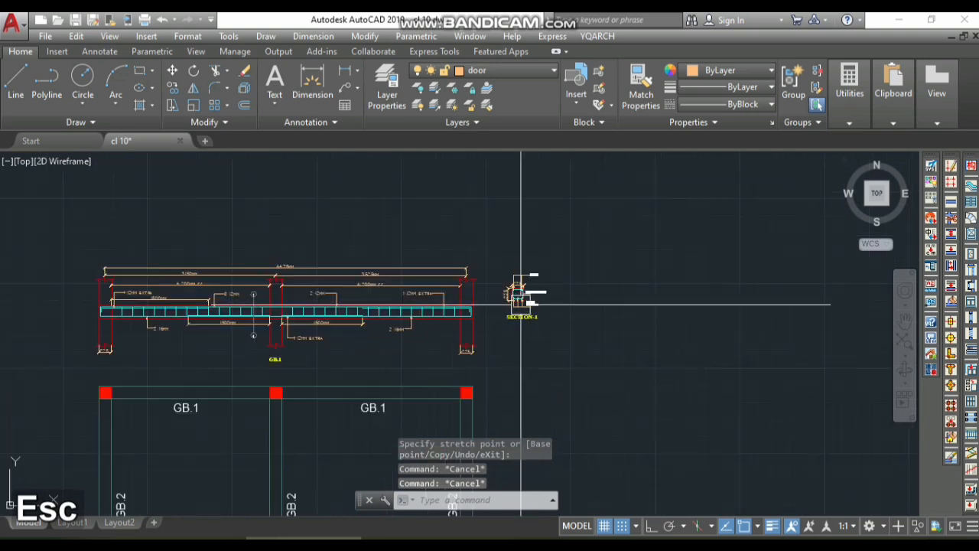
{"action": "scroll", "coordinate": [546, 317], "scroll_direction": "up", "scroll_amount": 2}
{"action": "scroll", "coordinate": [571, 330], "scroll_direction": "down", "scroll_amount": 2}
{"action": "scroll", "coordinate": [440, 344], "scroll_direction": "up", "scroll_amount": 5}
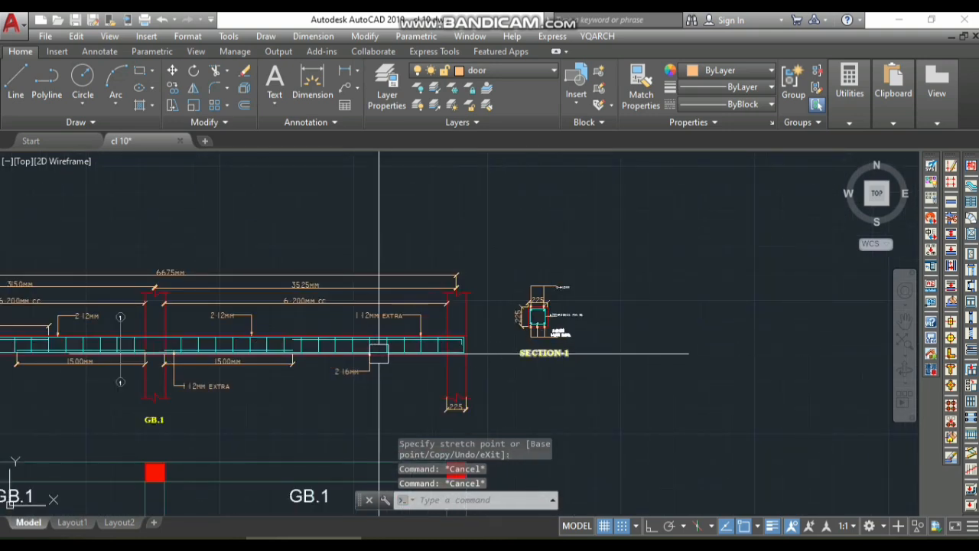
{"action": "scroll", "coordinate": [440, 348], "scroll_direction": "down", "scroll_amount": 2}
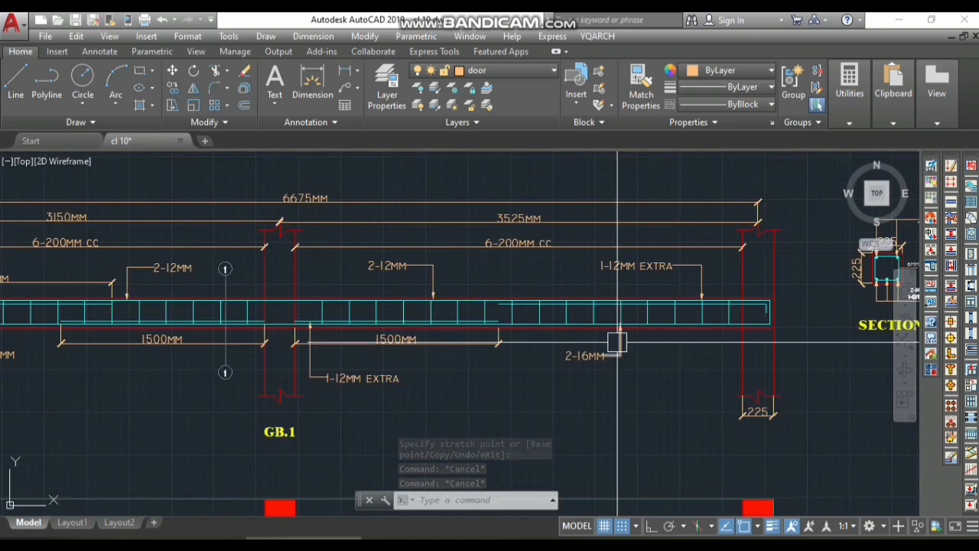
{"action": "scroll", "coordinate": [575, 355], "scroll_direction": "down", "scroll_amount": 4}
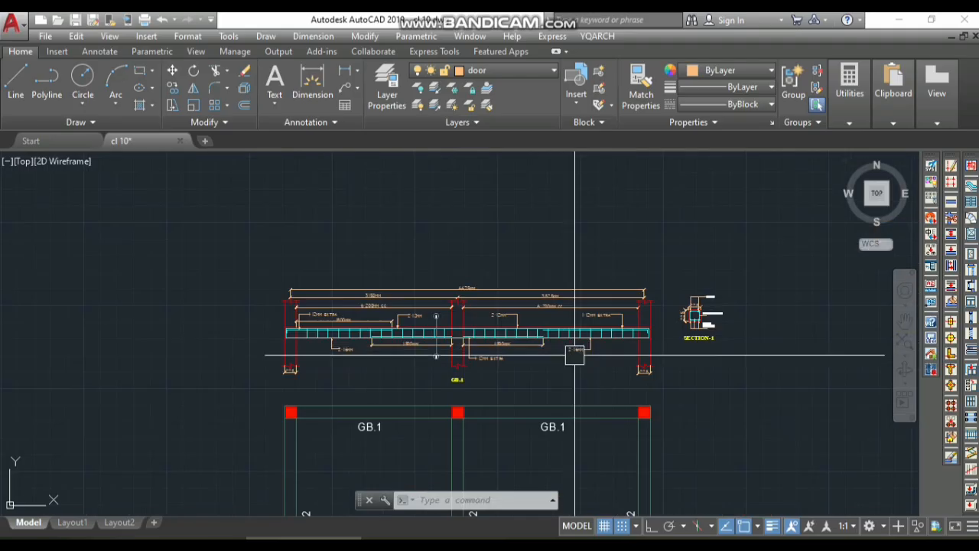
{"action": "scroll", "coordinate": [575, 354], "scroll_direction": "up", "scroll_amount": 3}
{"action": "scroll", "coordinate": [623, 303], "scroll_direction": "up", "scroll_amount": 3}
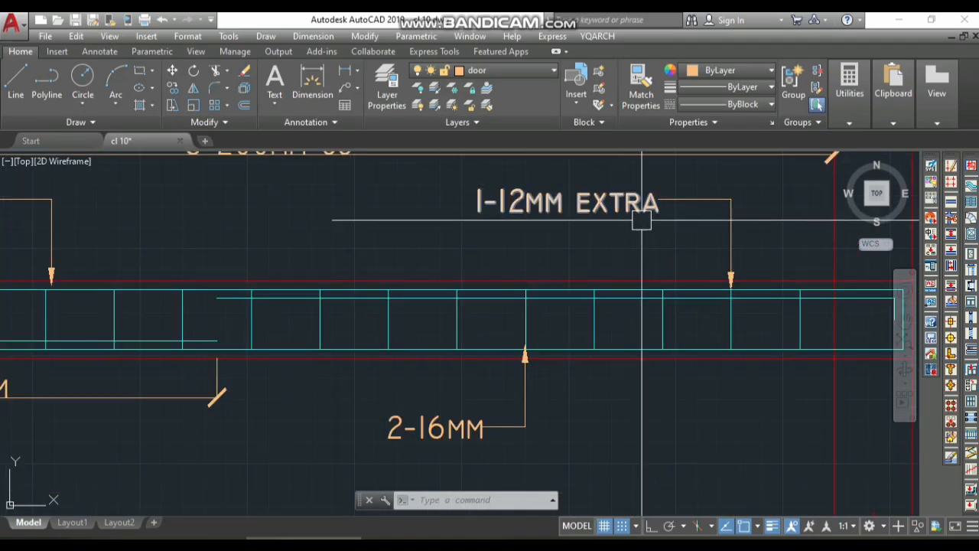
{"action": "scroll", "coordinate": [632, 297], "scroll_direction": "down", "scroll_amount": 4}
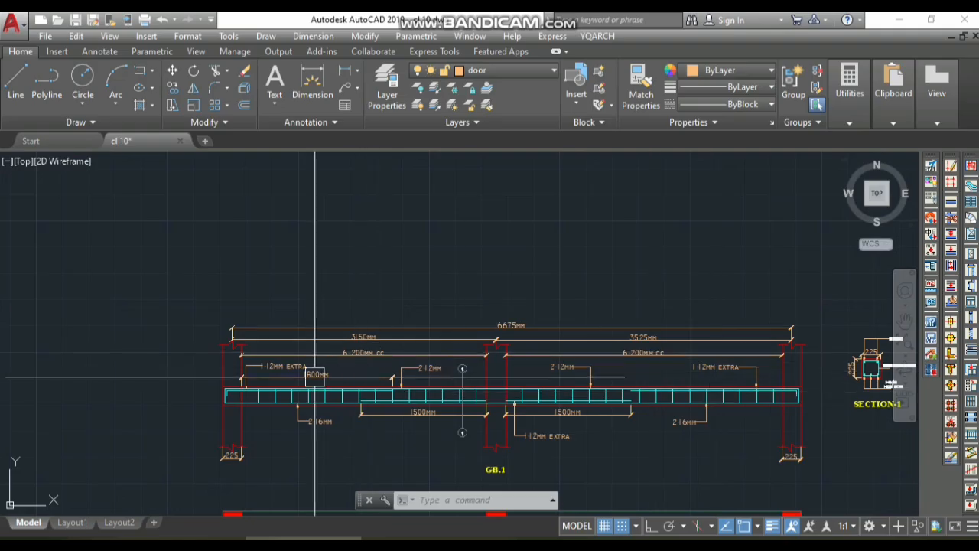
{"action": "scroll", "coordinate": [286, 411], "scroll_direction": "up", "scroll_amount": 3}
{"action": "scroll", "coordinate": [498, 367], "scroll_direction": "down", "scroll_amount": 3}
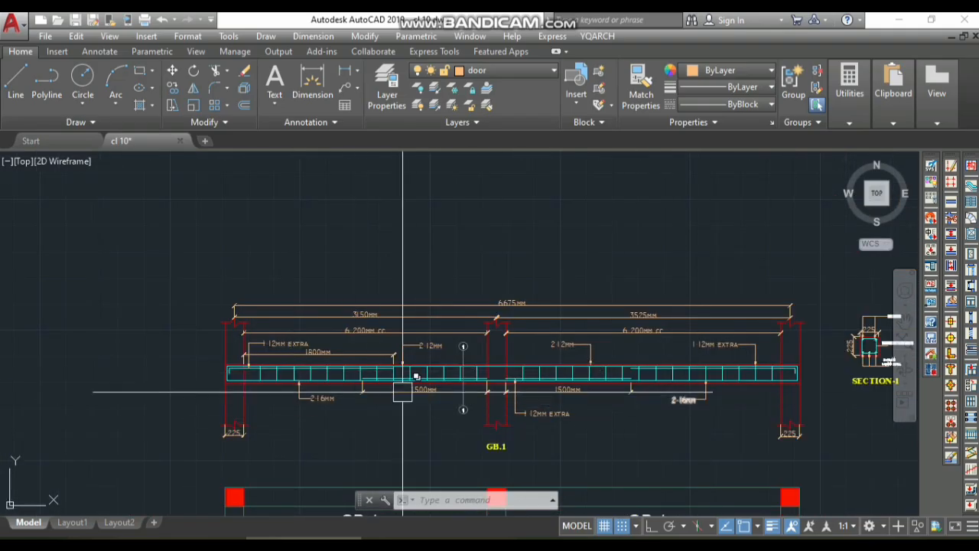
{"action": "scroll", "coordinate": [510, 396], "scroll_direction": "down", "scroll_amount": 2}
Step: Examine the new SECTION-1 cross-section's dimensions, bar labels and ring label
{"action": "scroll", "coordinate": [566, 388], "scroll_direction": "up", "scroll_amount": 3}
{"action": "scroll", "coordinate": [566, 388], "scroll_direction": "up", "scroll_amount": 5}
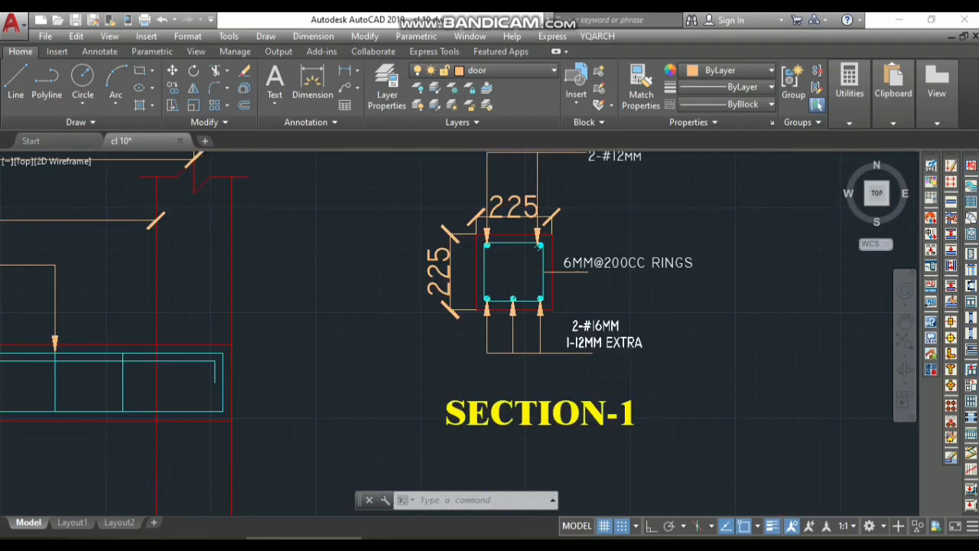
{"action": "scroll", "coordinate": [508, 314], "scroll_direction": "down", "scroll_amount": 2}
{"action": "scroll", "coordinate": [484, 273], "scroll_direction": "up", "scroll_amount": 5}
{"action": "scroll", "coordinate": [494, 280], "scroll_direction": "down", "scroll_amount": 3}
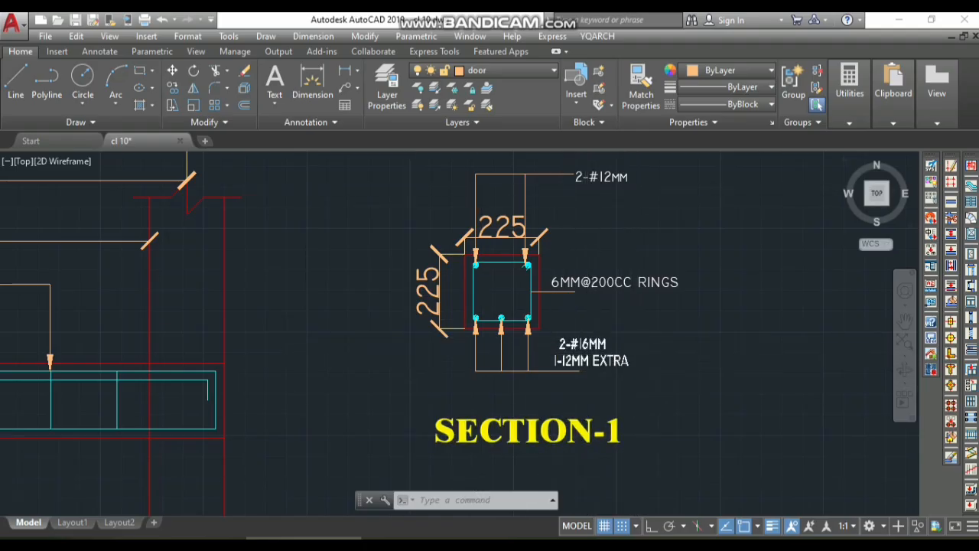
{"action": "scroll", "coordinate": [580, 341], "scroll_direction": "down", "scroll_amount": 3}
{"action": "scroll", "coordinate": [579, 325], "scroll_direction": "up", "scroll_amount": 1}
{"action": "scroll", "coordinate": [579, 329], "scroll_direction": "down", "scroll_amount": 2}
{"action": "scroll", "coordinate": [589, 290], "scroll_direction": "up", "scroll_amount": 4}
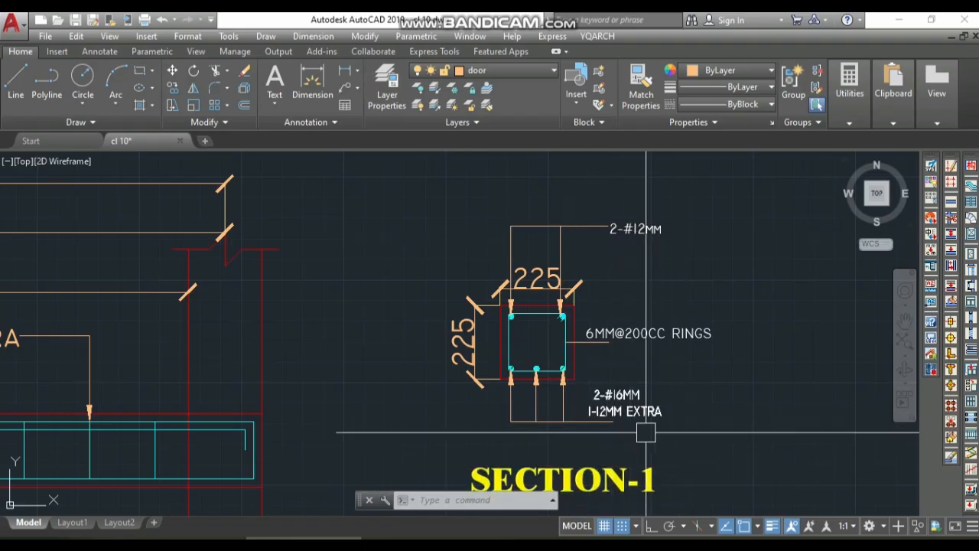
{"action": "right_click", "coordinate": [623, 412]}
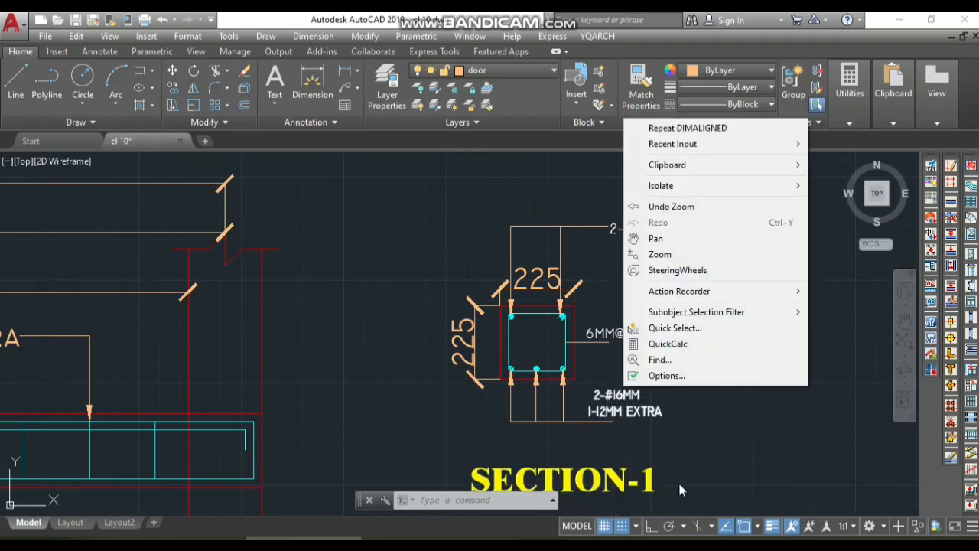
{"action": "left_click", "coordinate": [679, 485]}
{"action": "key", "text": "Escape"}
{"action": "key", "text": "Escape"}
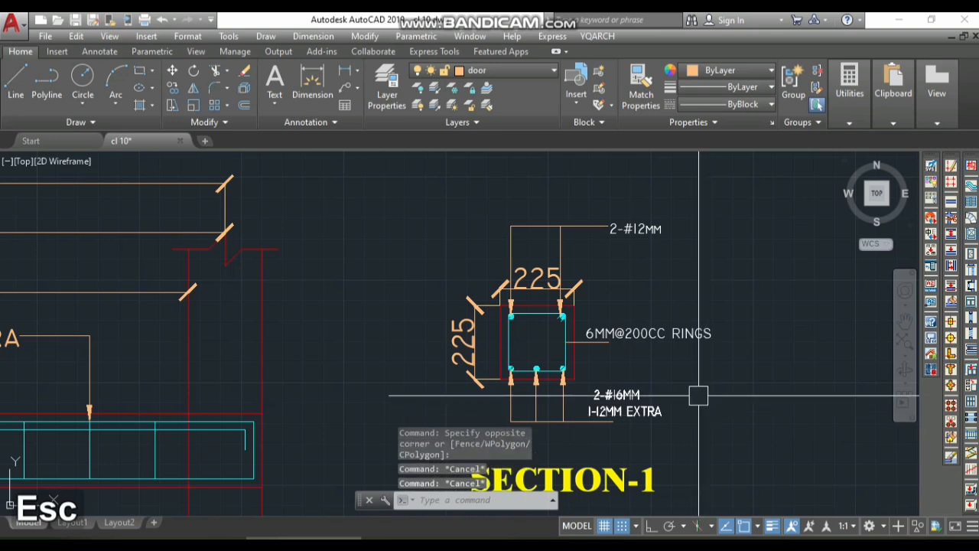
{"action": "scroll", "coordinate": [685, 401], "scroll_direction": "down", "scroll_amount": 4}
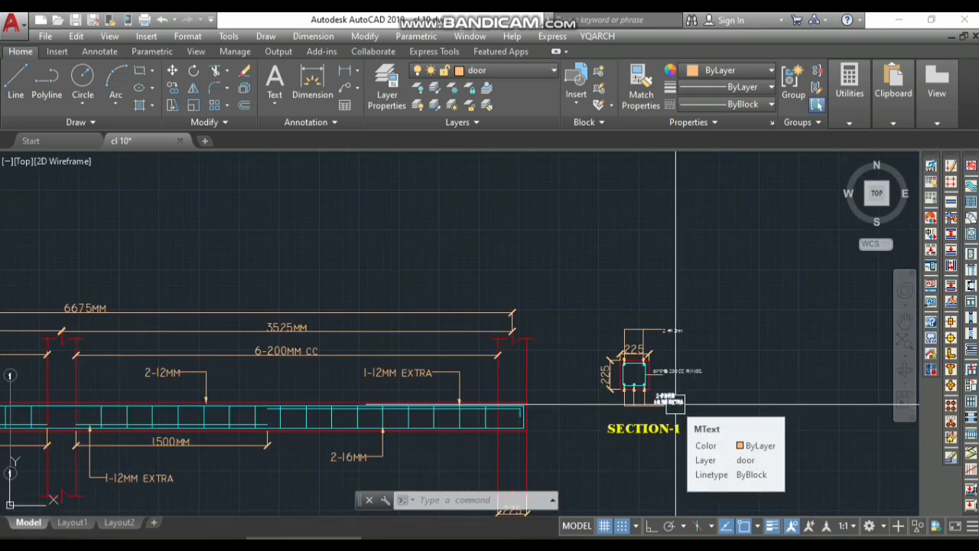